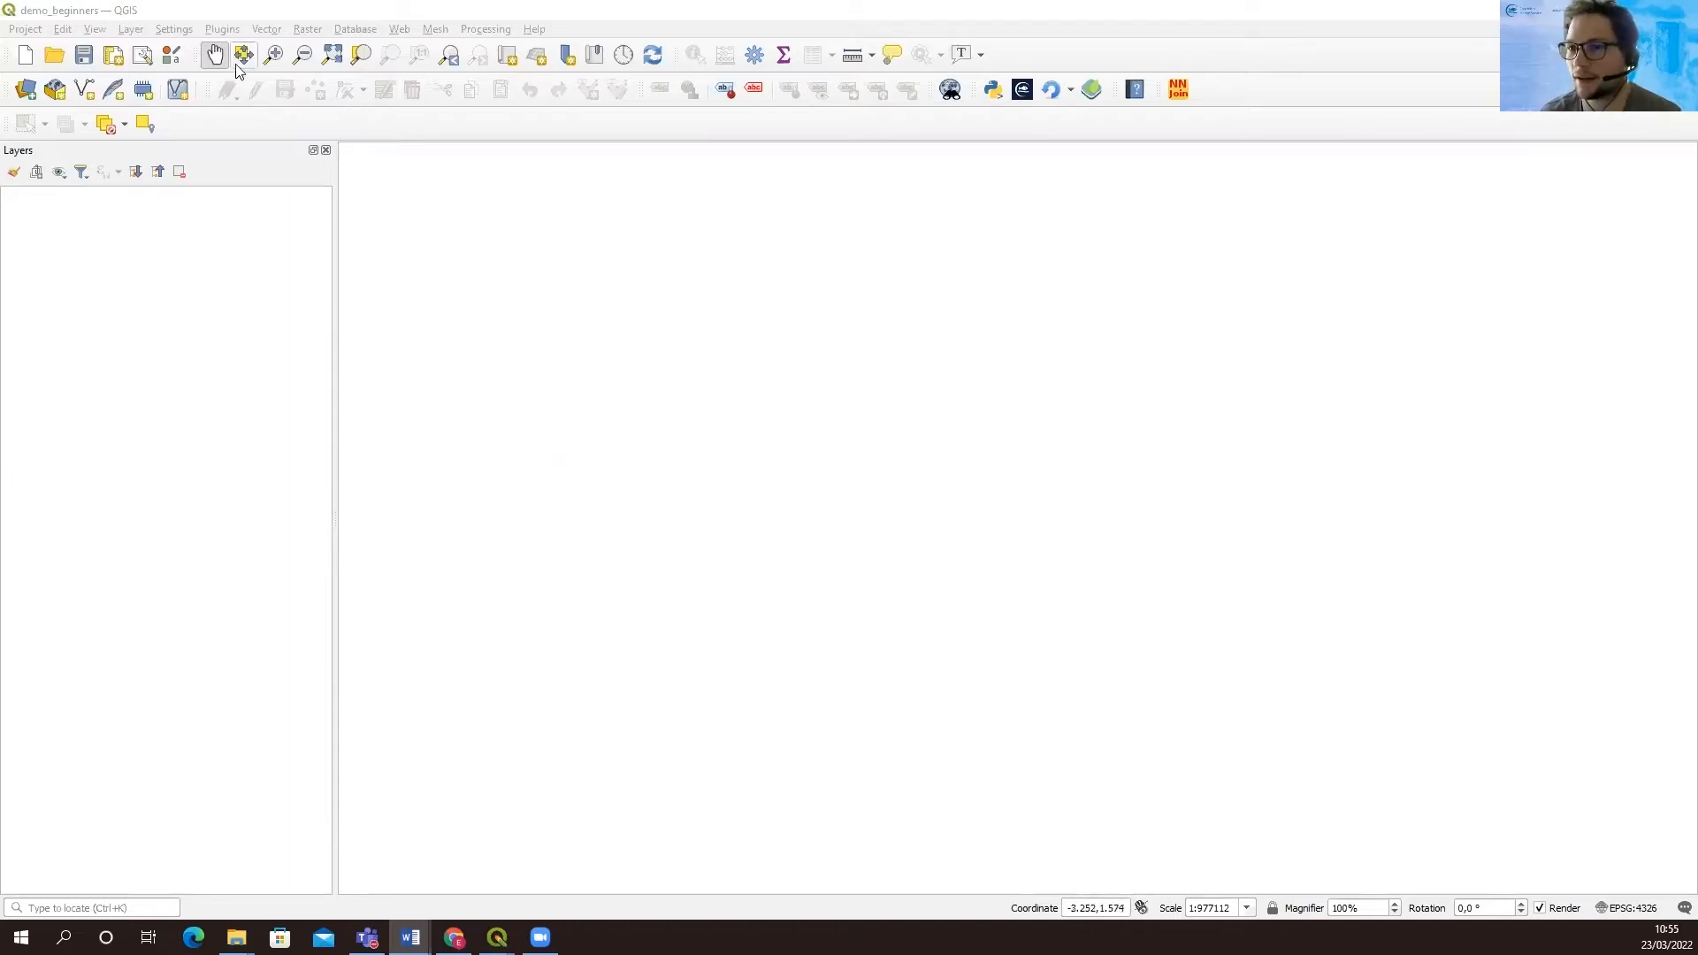
Add the bluemarble layer from the MapServerDemo WMS/WMTS connection to the project as a PNG base map
left_click(133, 30)
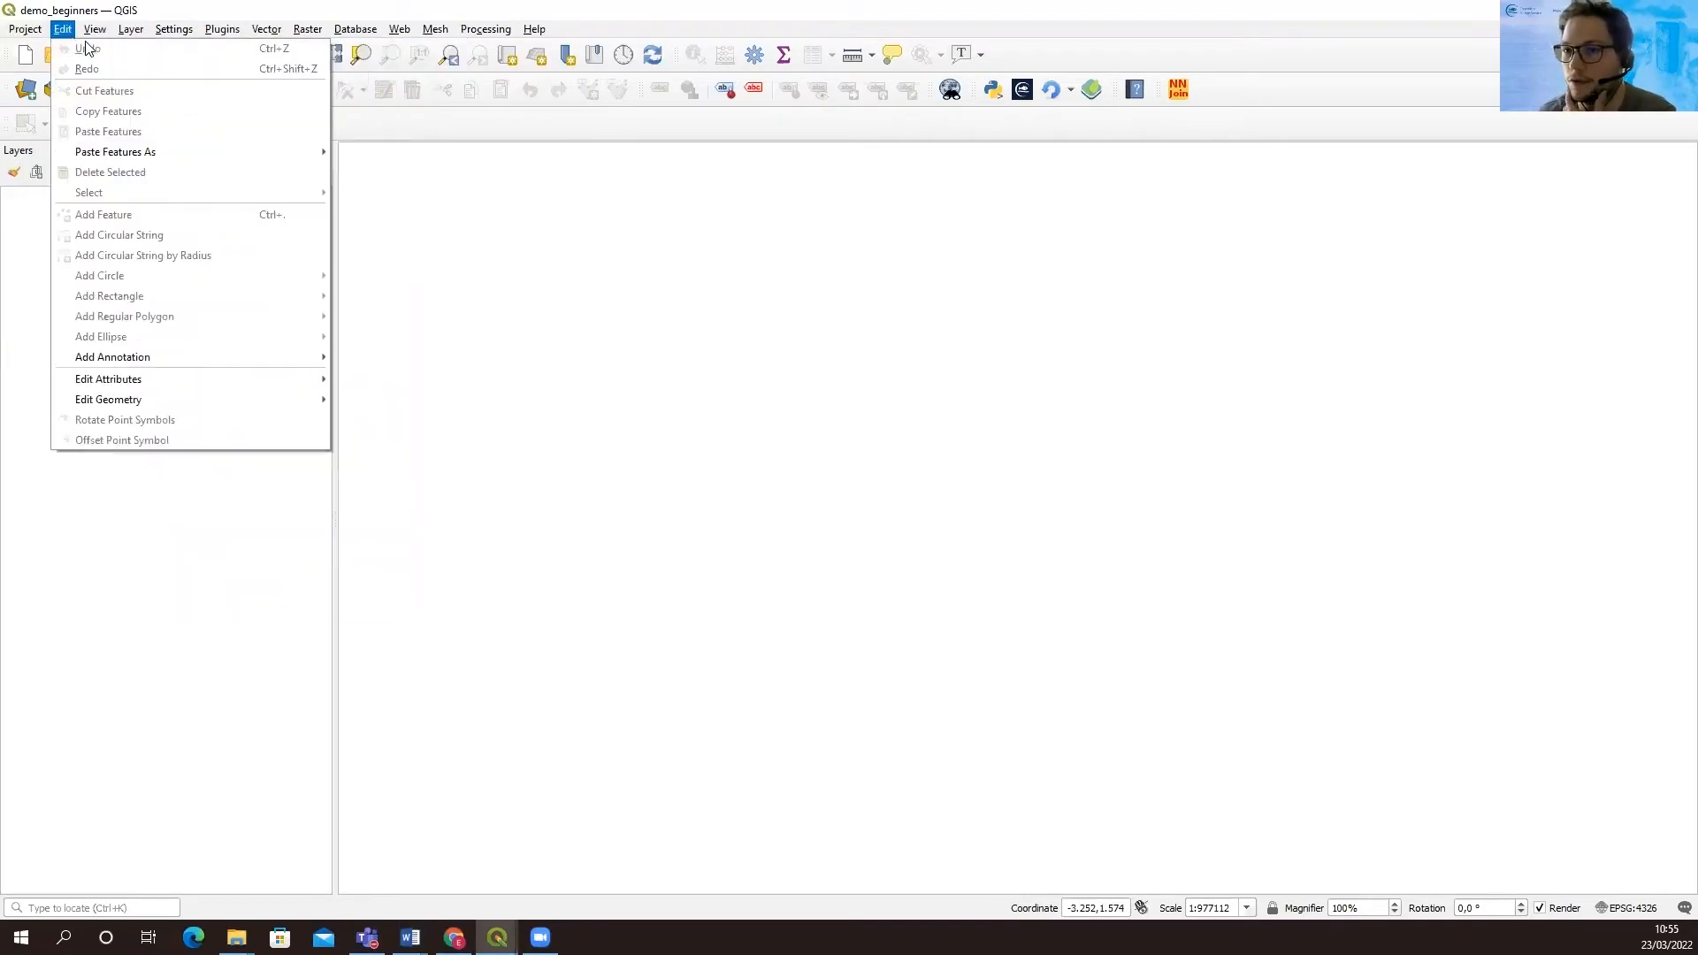
mouse_move(212, 88)
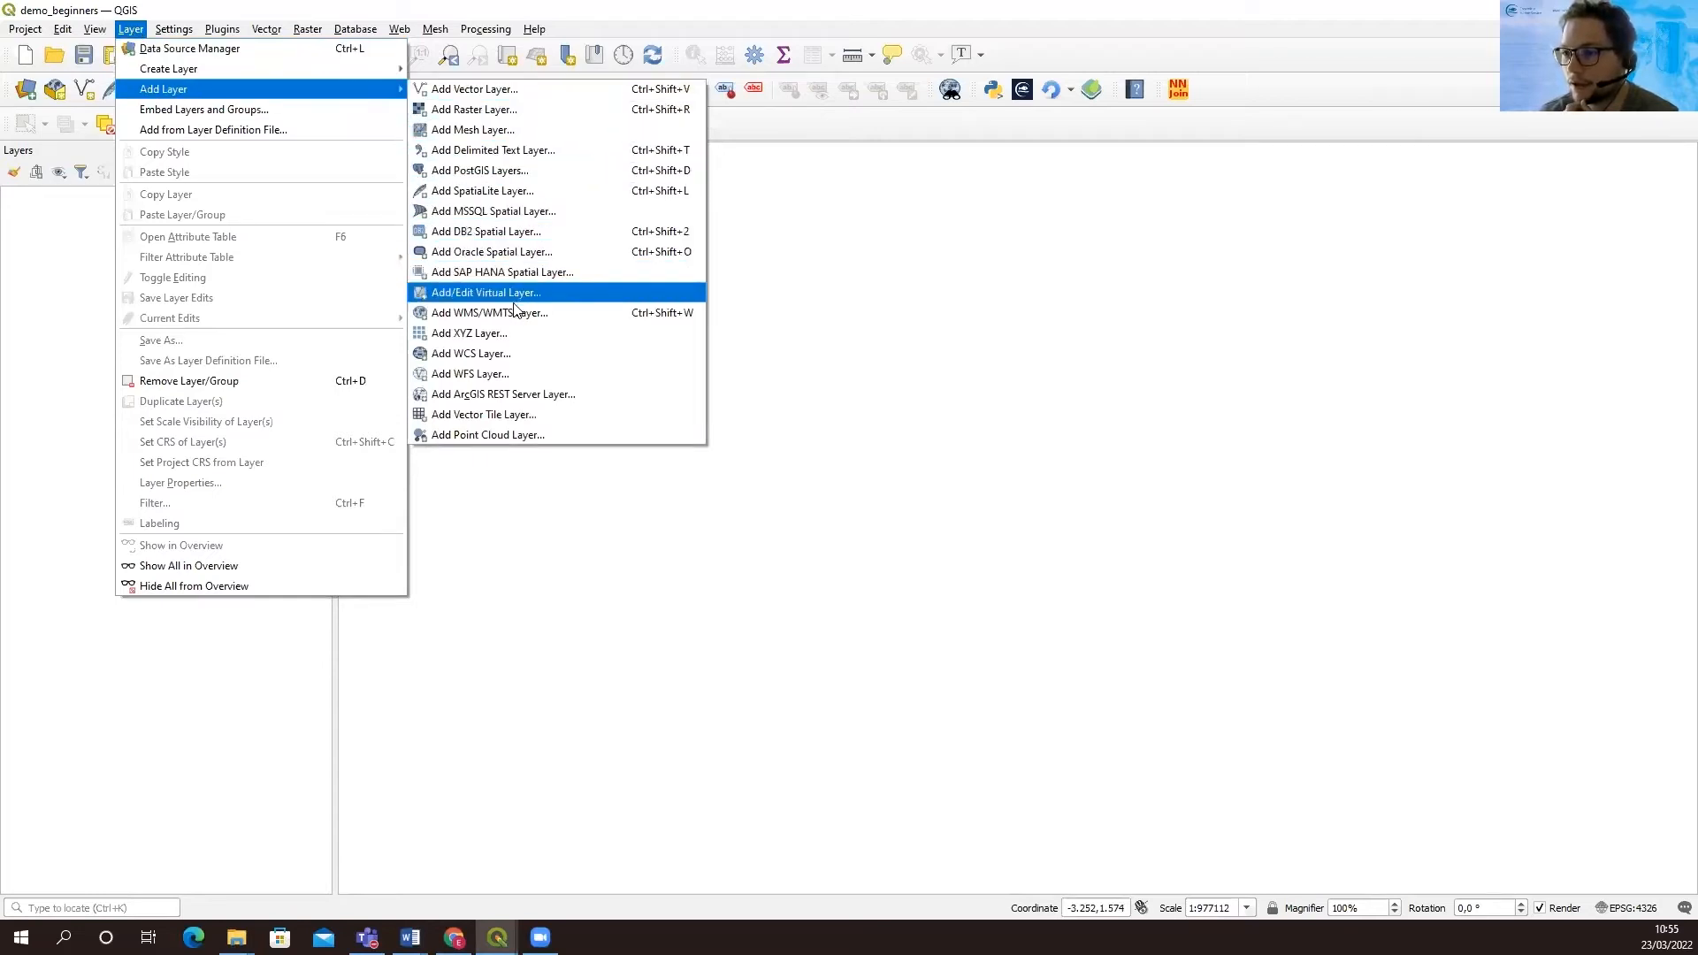
left_click(482, 315)
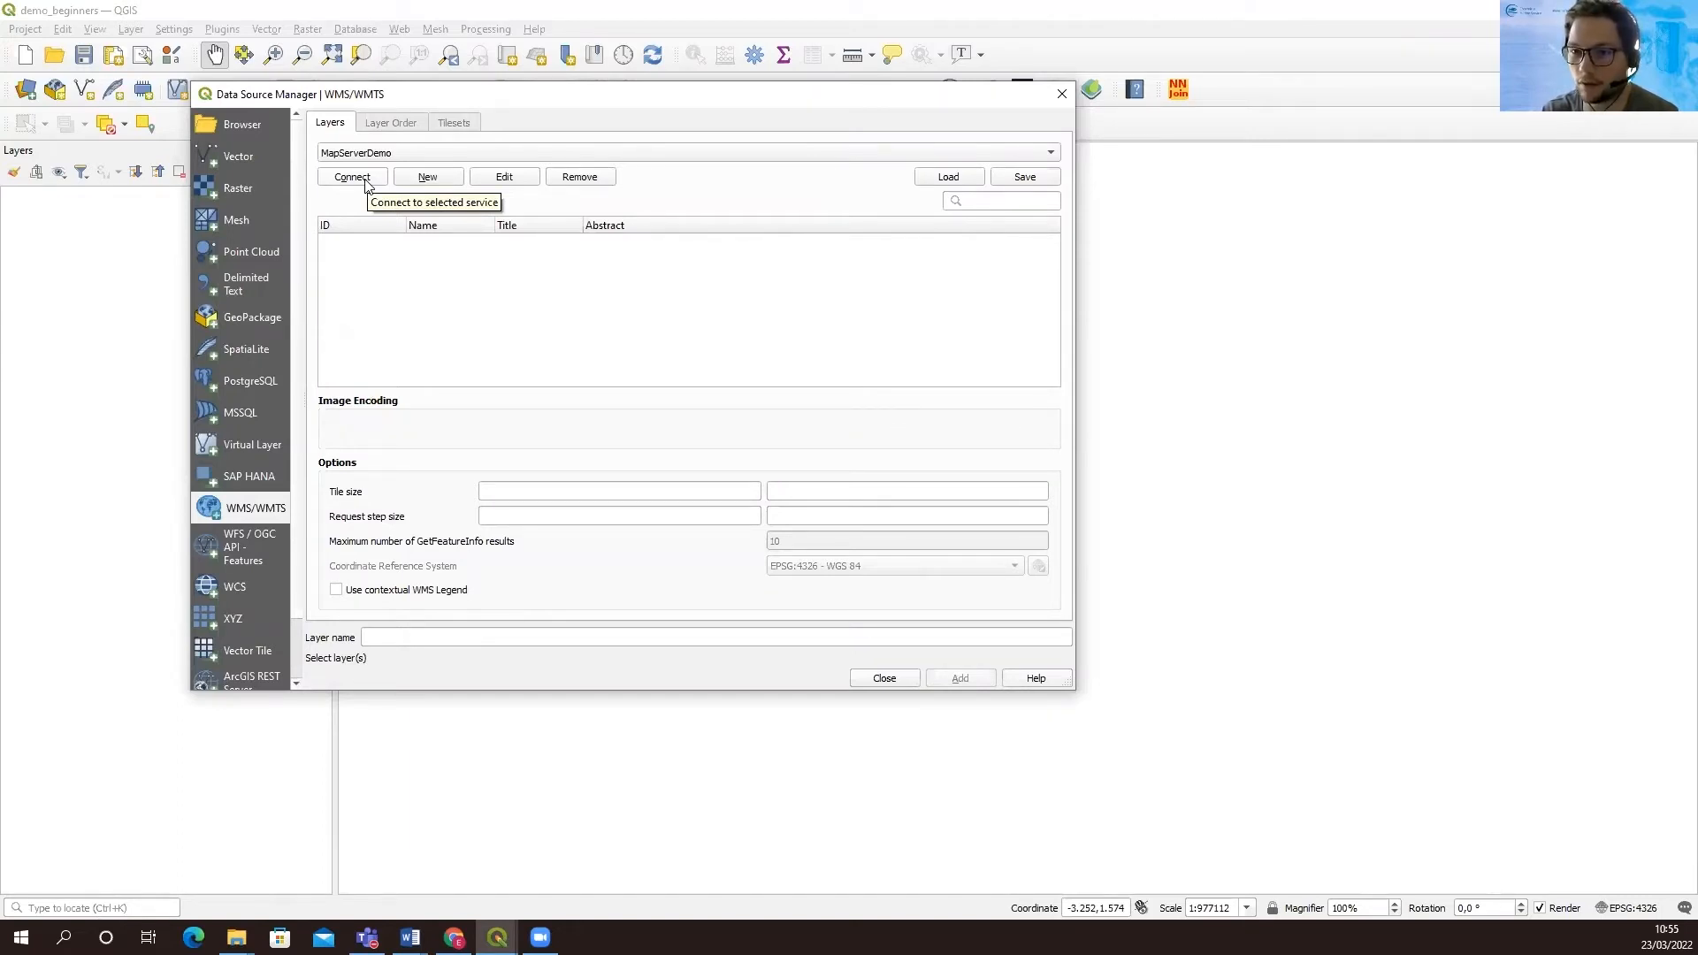
left_click(366, 182)
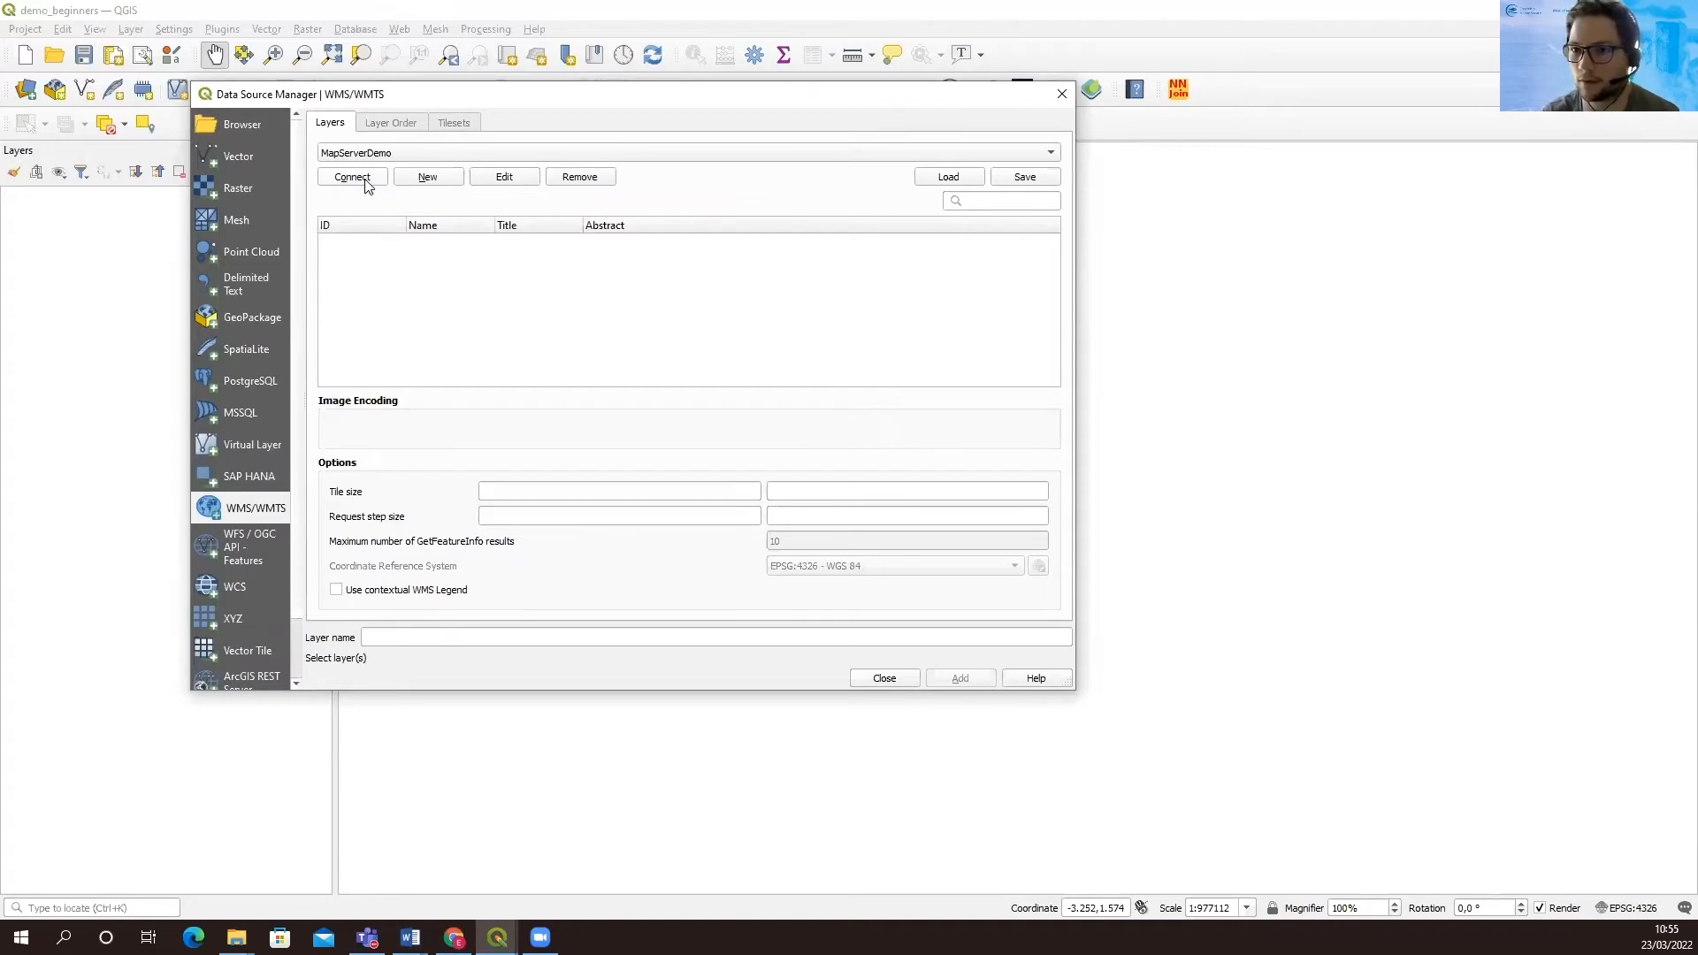
left_click(366, 180)
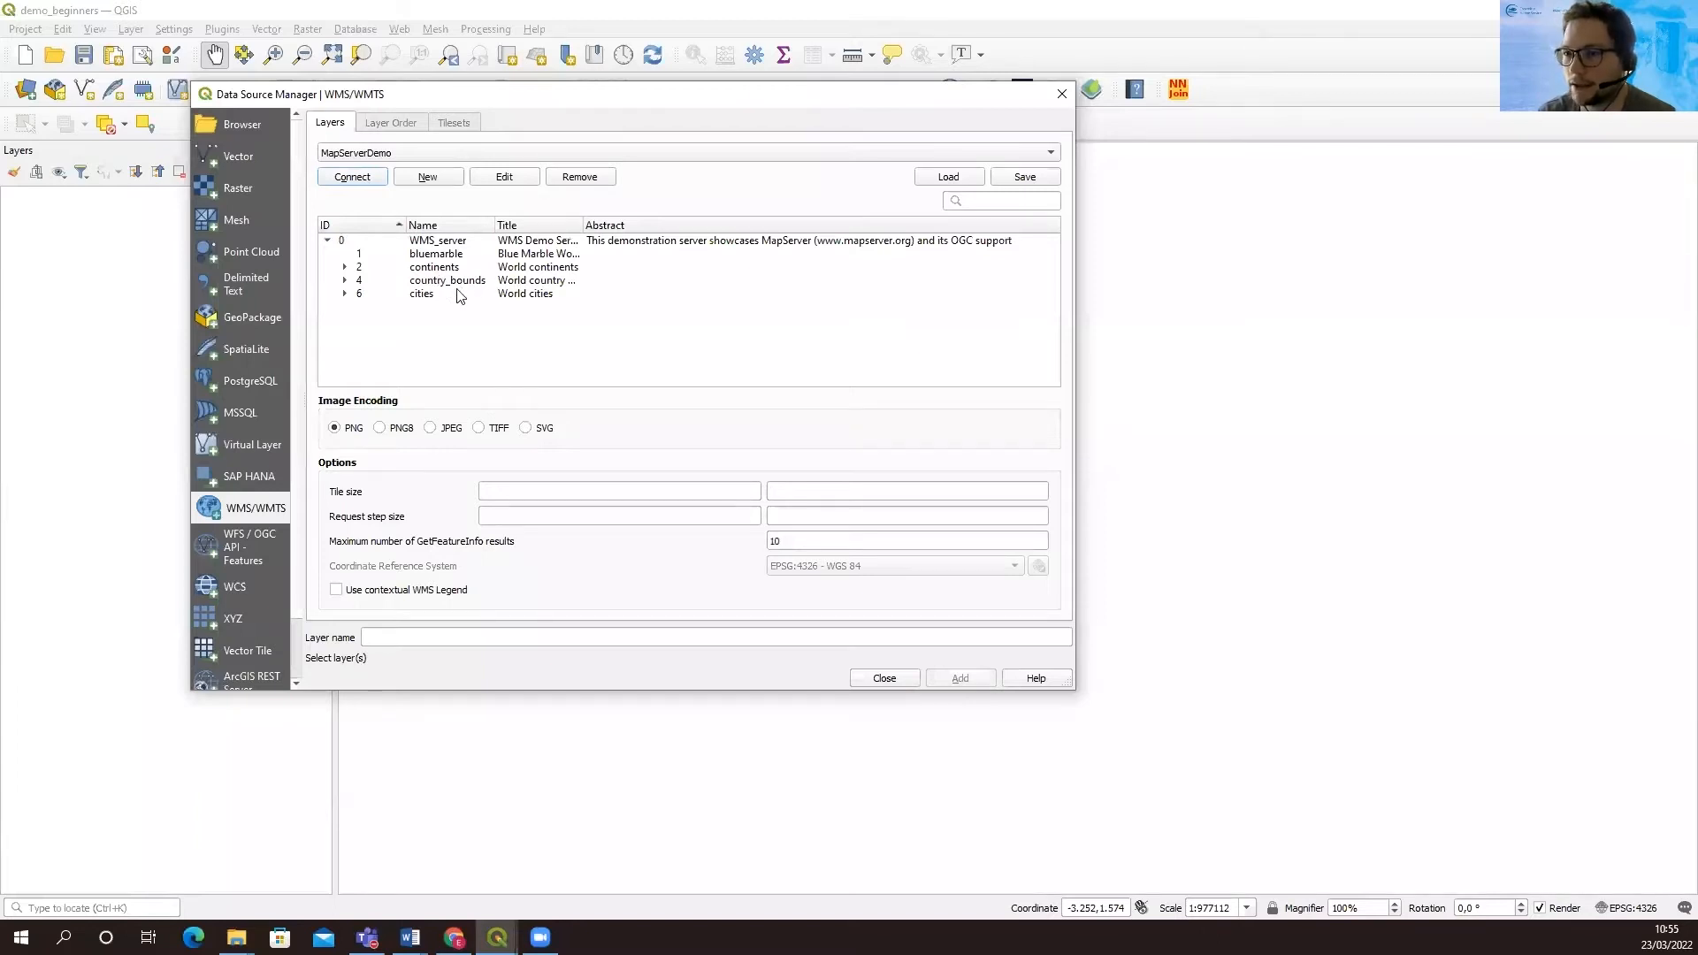
left_click(425, 257)
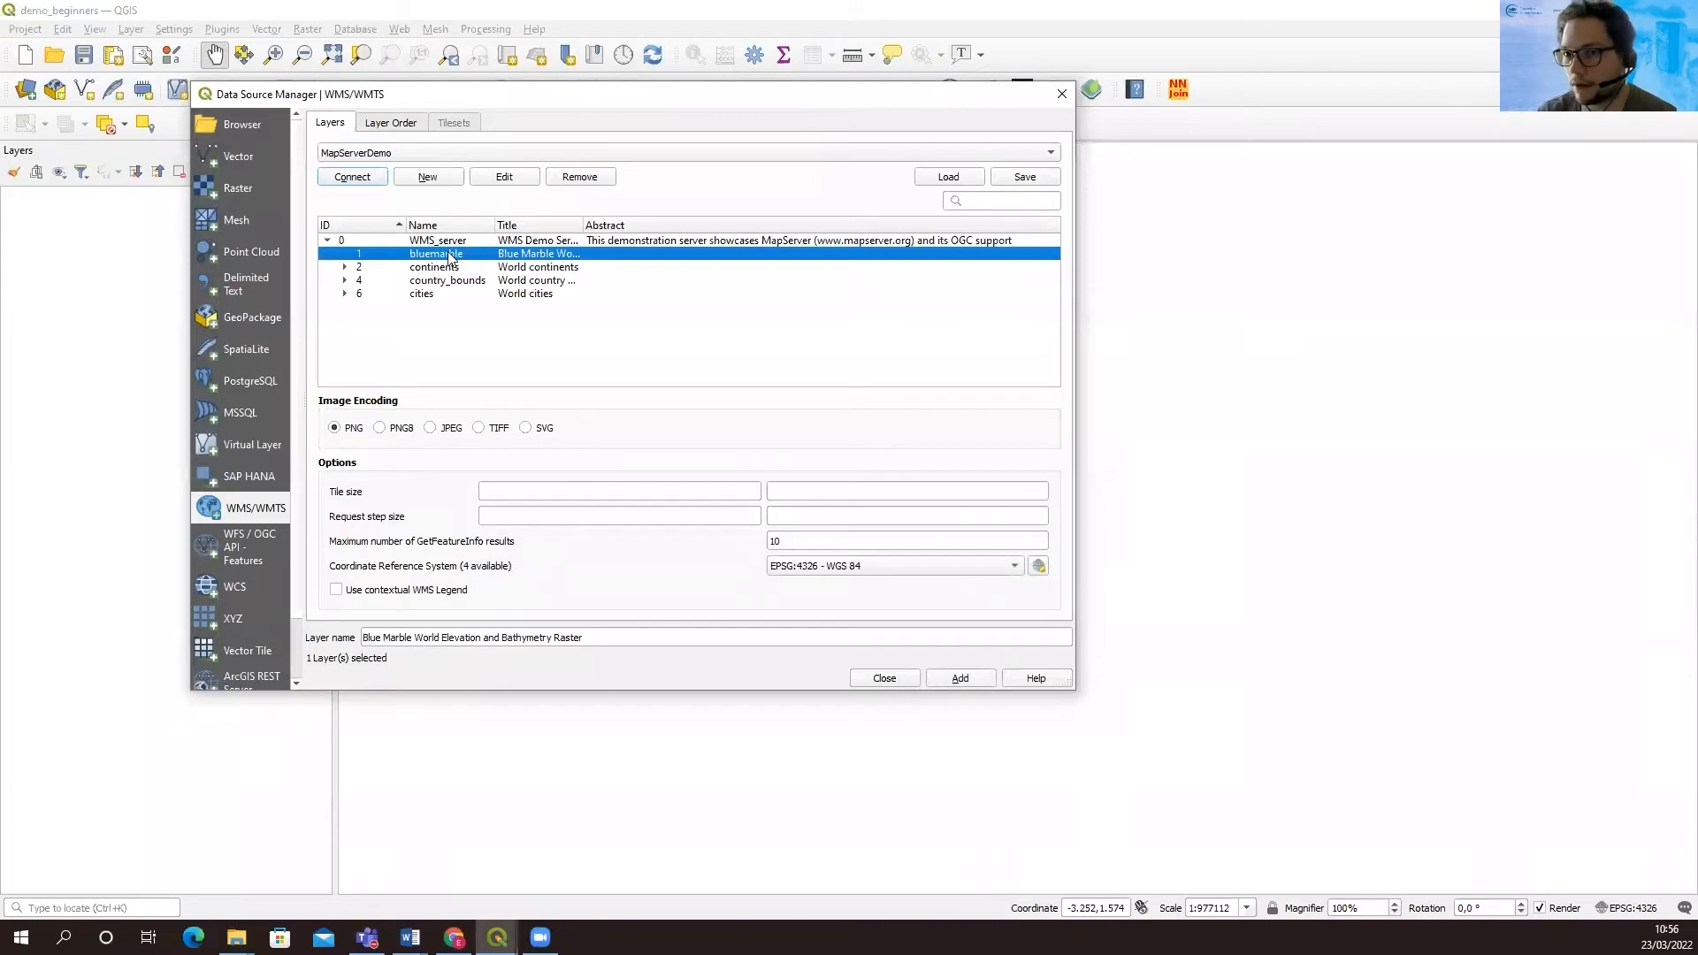
left_click(966, 676)
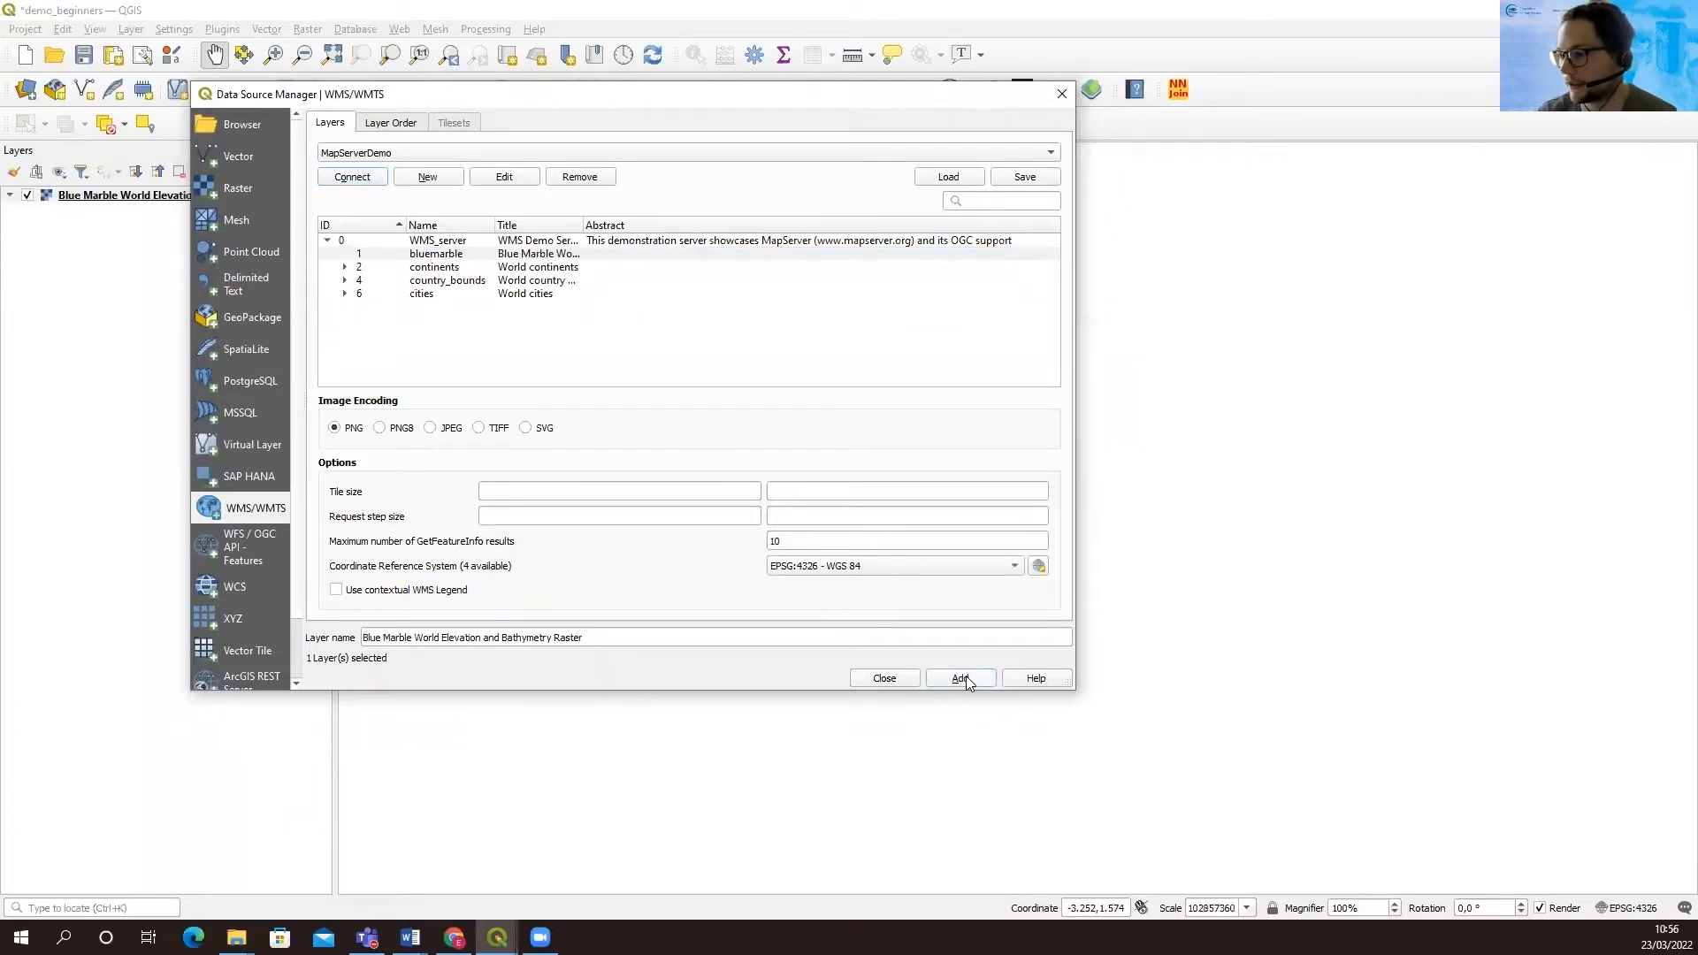
left_click(883, 678)
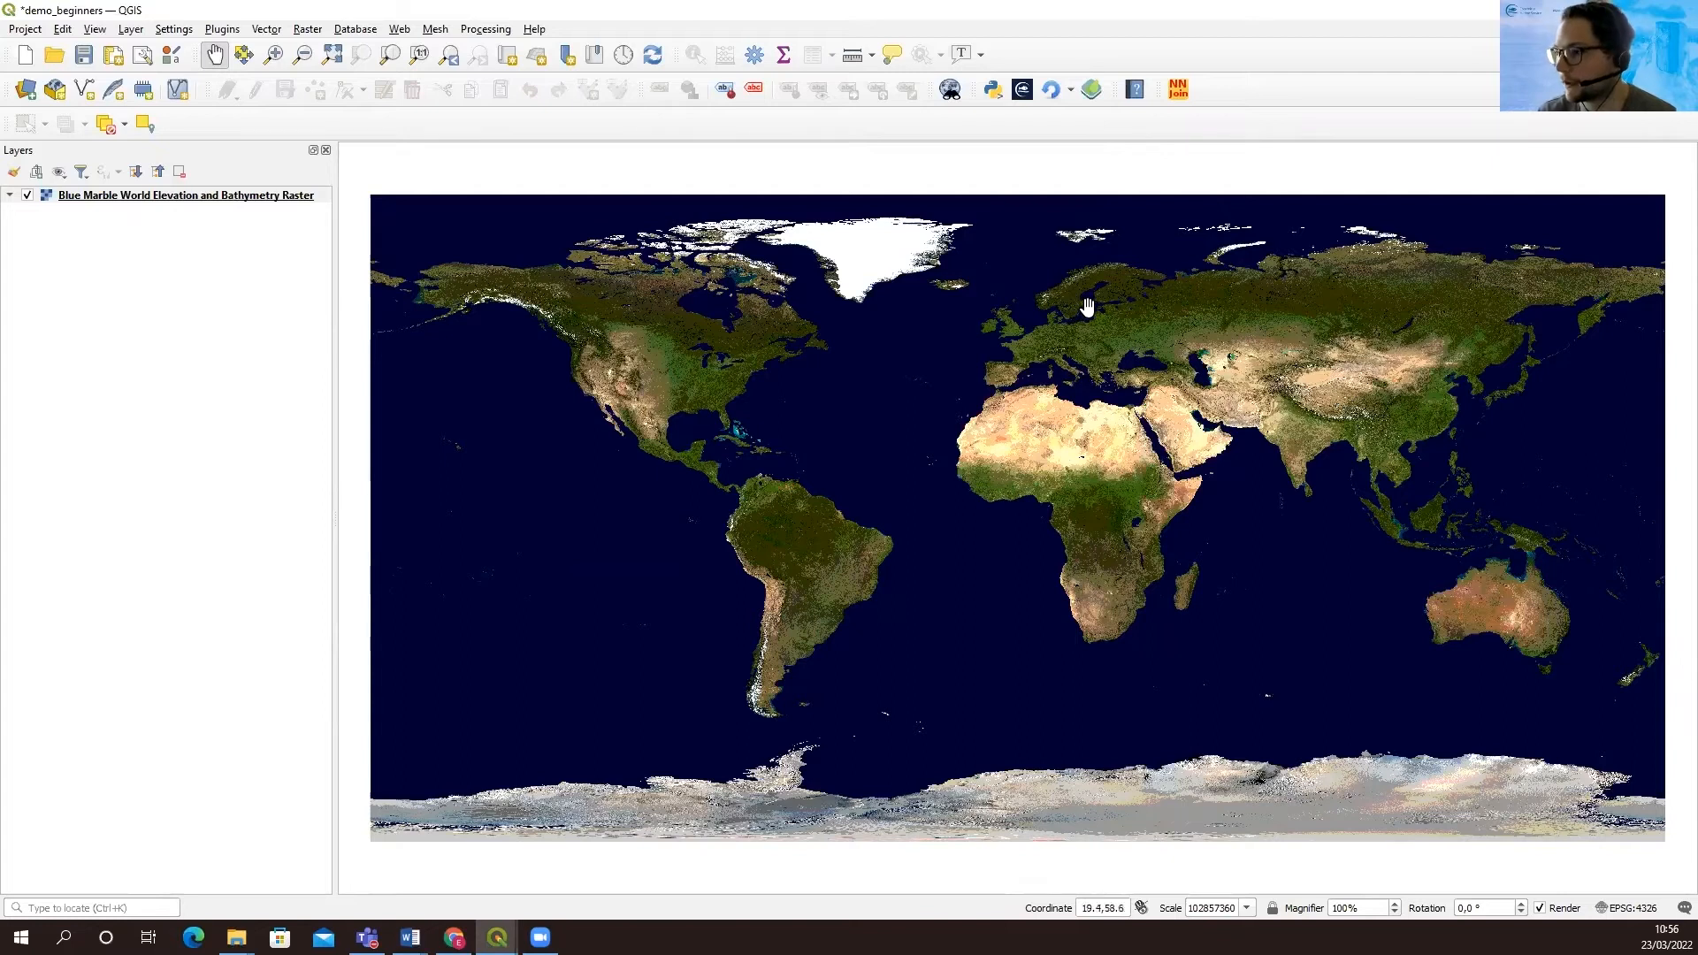
Open the CMEMS NetCDF file management plugin for importing NetCDF files
scroll(1087, 306, "up", 4)
left_click_drag(1009, 366, 937, 493)
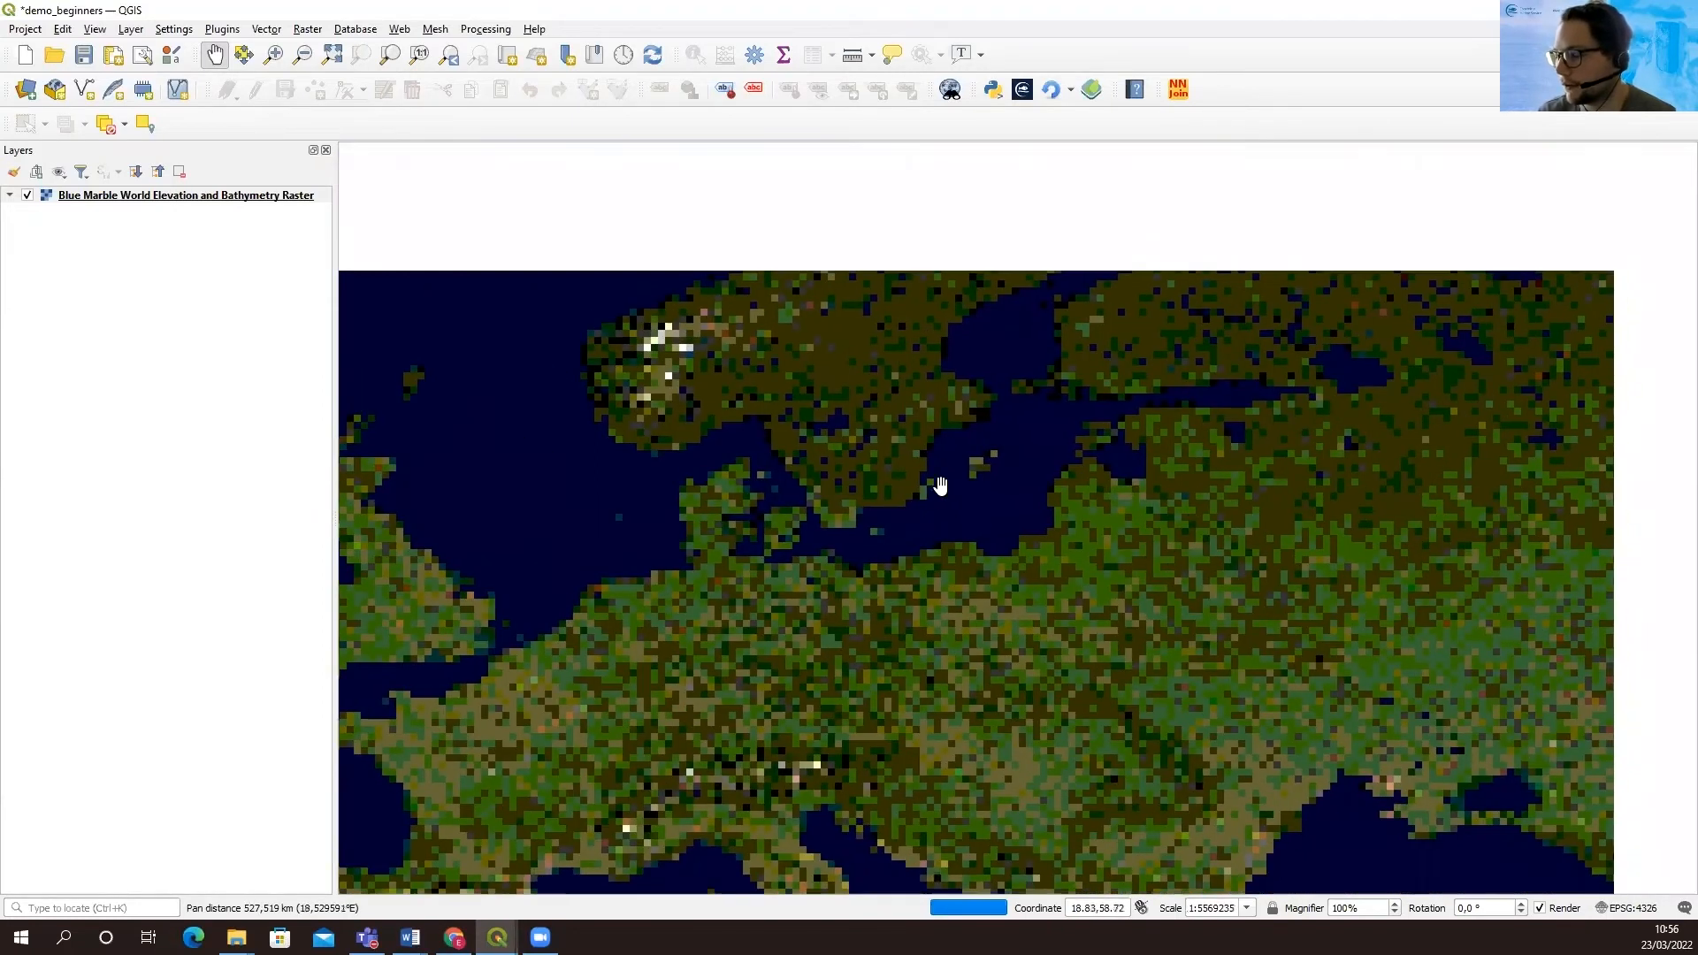
scroll(973, 429, "up", 1)
left_click_drag(979, 428, 891, 428)
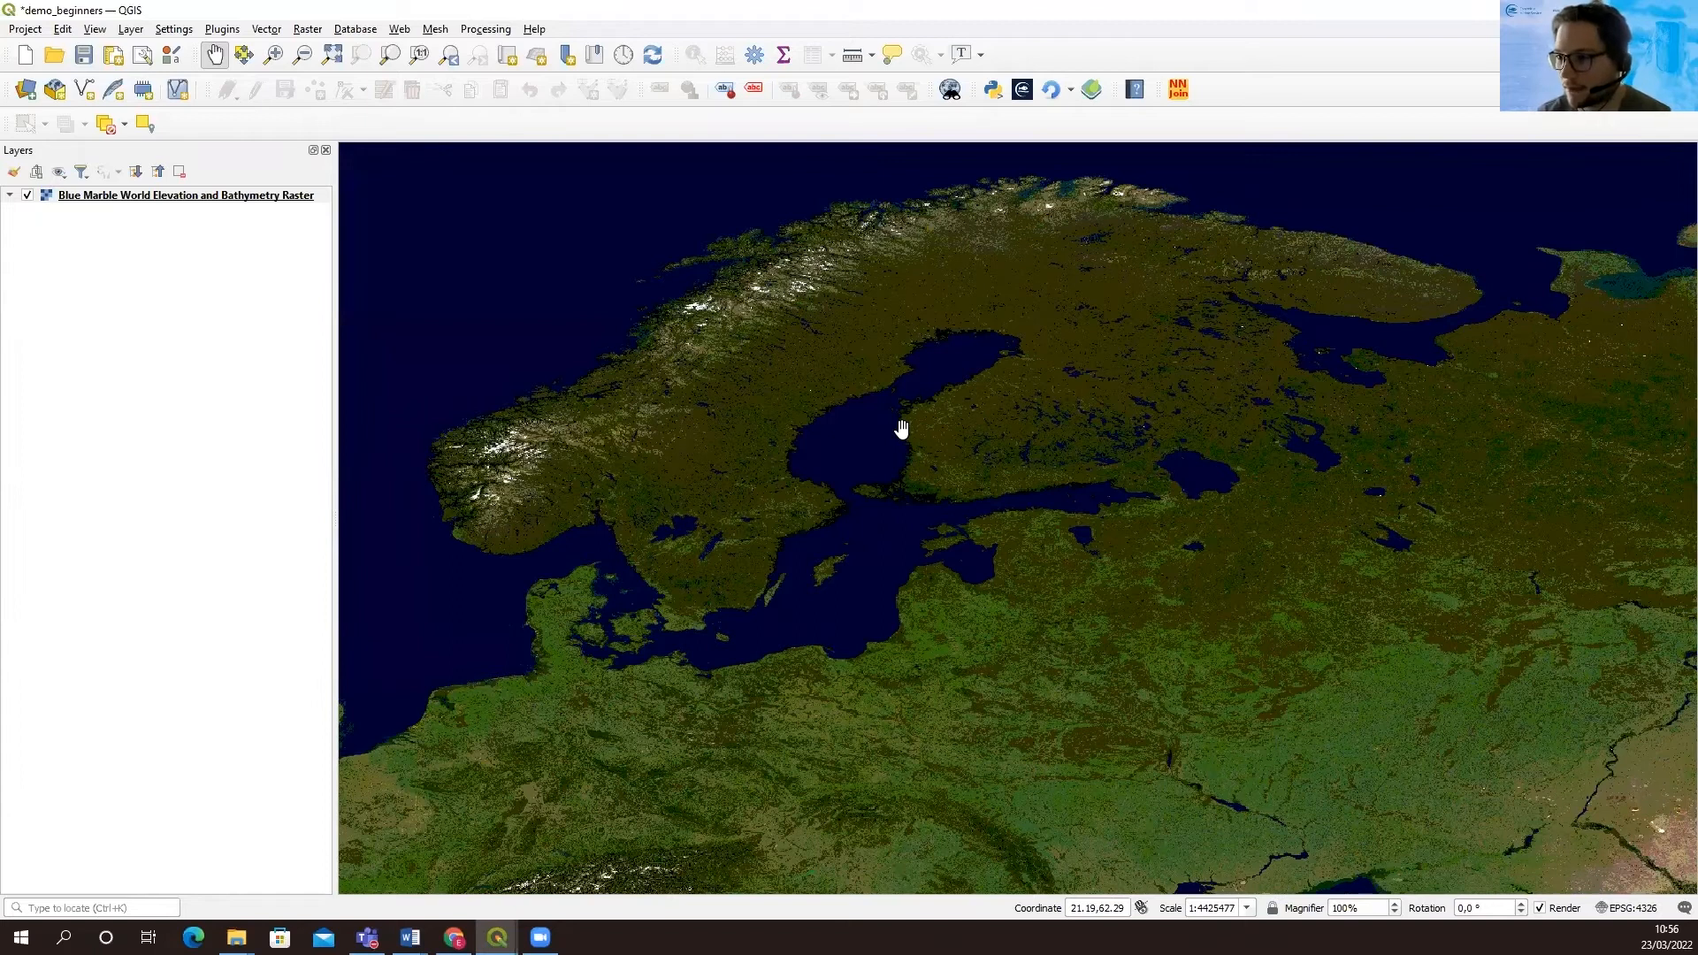
left_click(1021, 98)
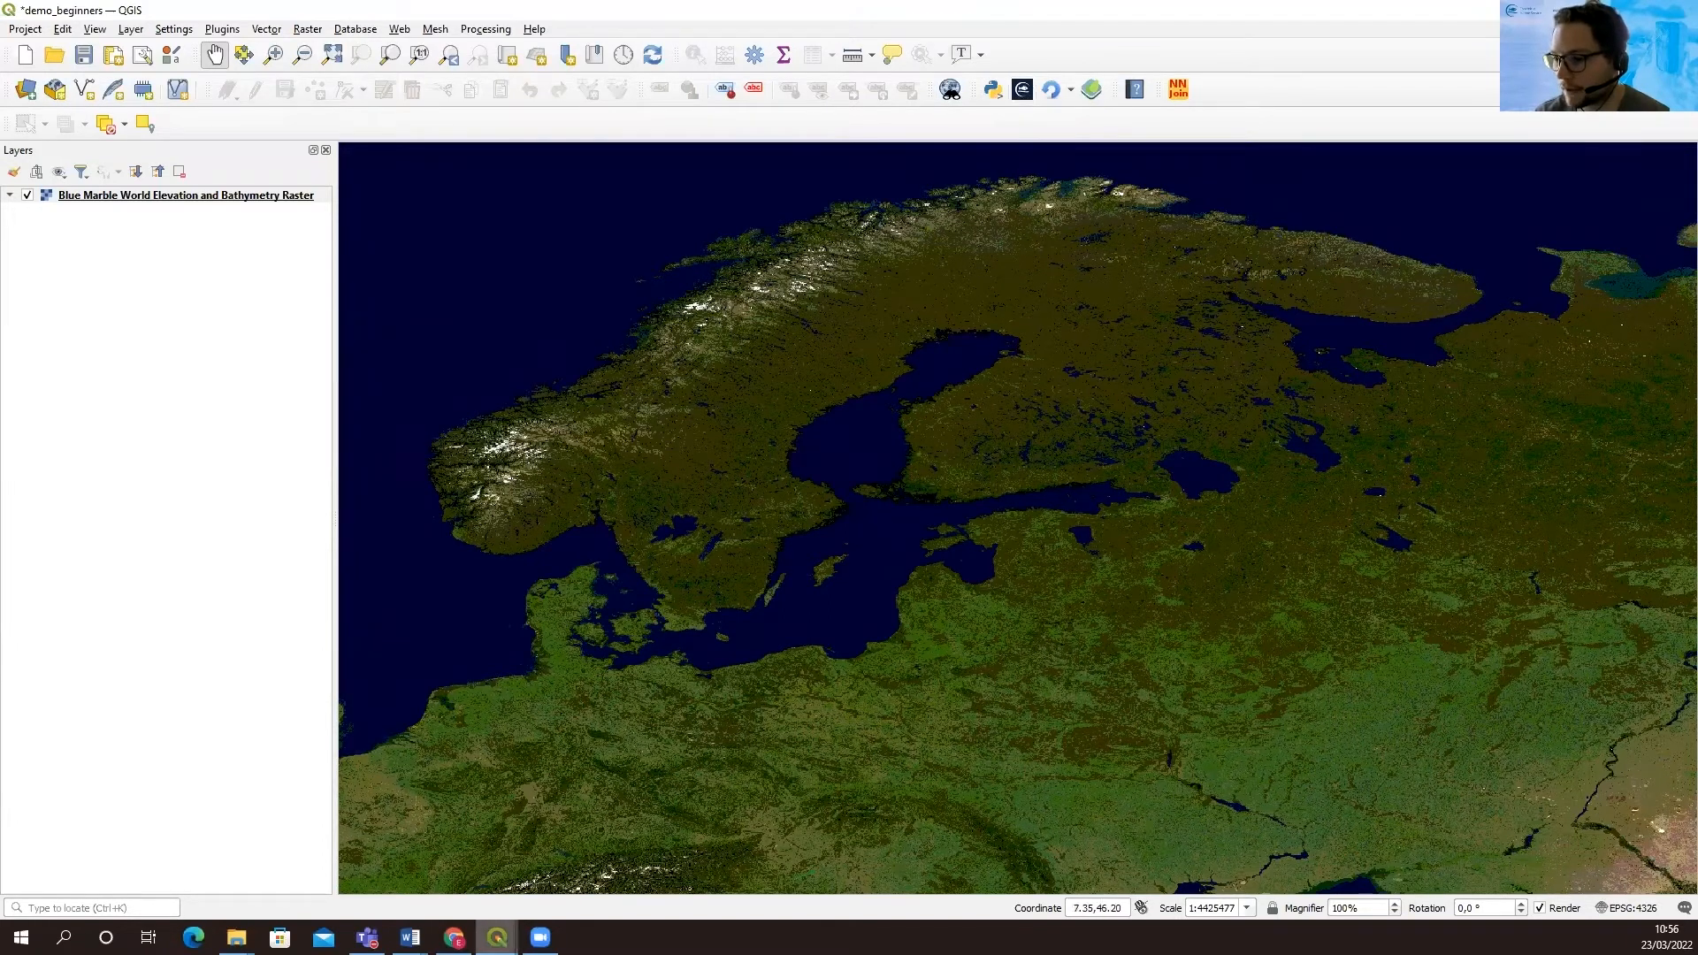
left_click(672, 865)
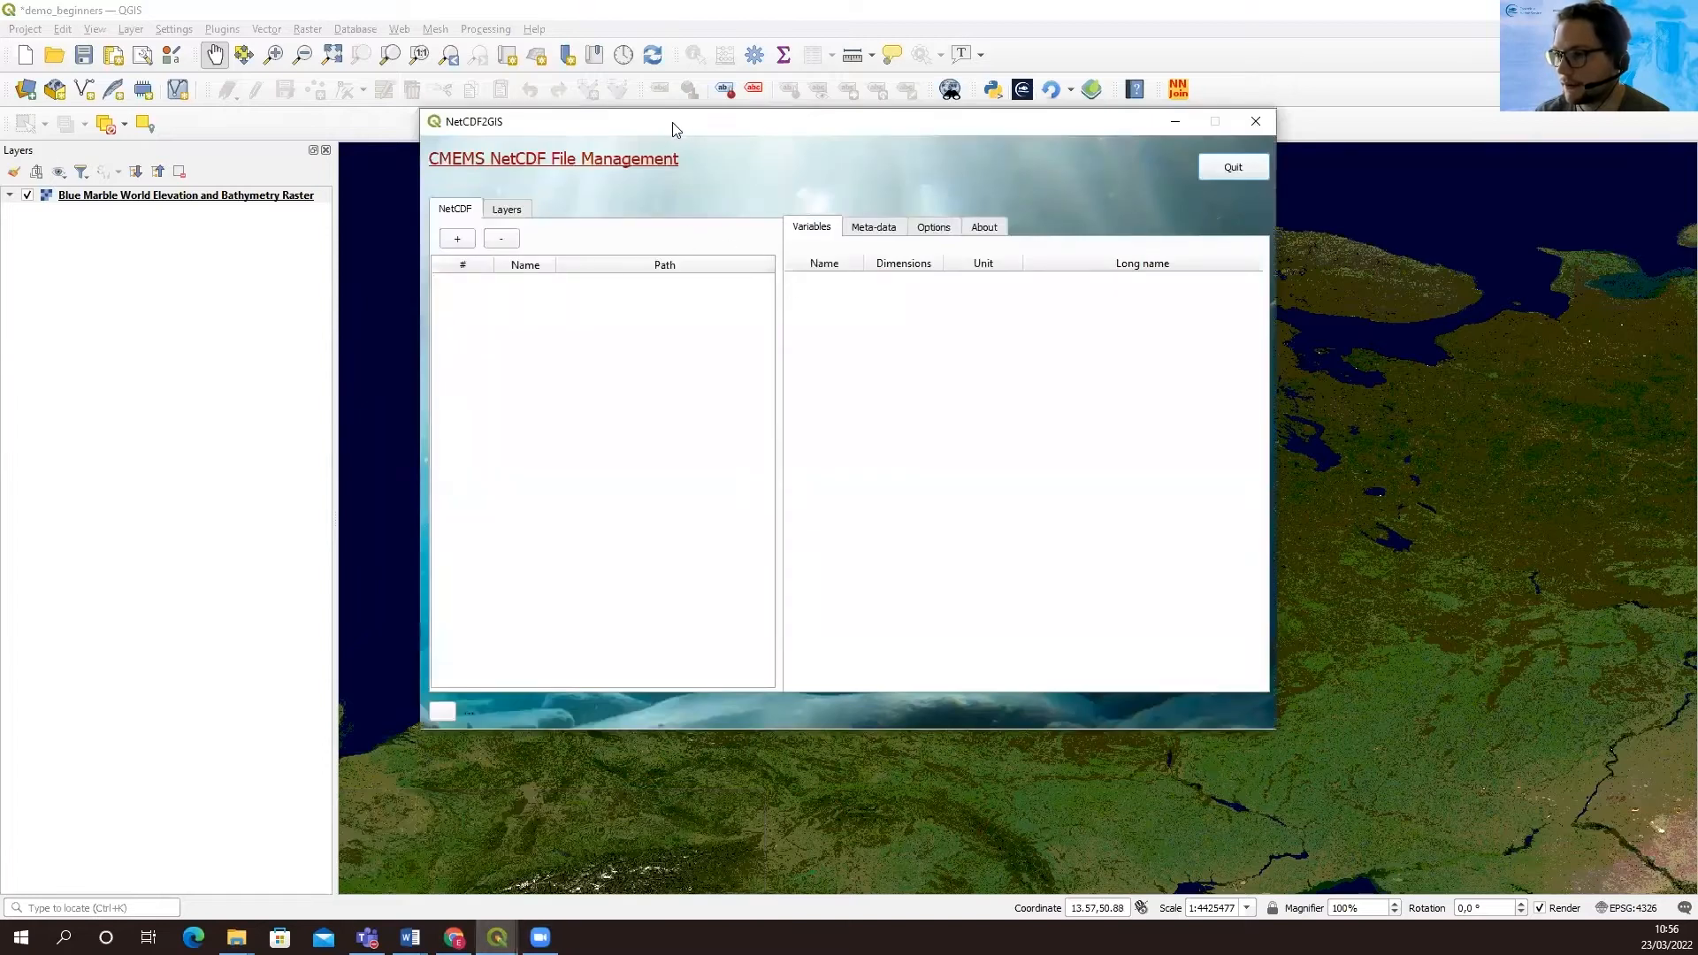
left_click_drag(656, 129, 646, 187)
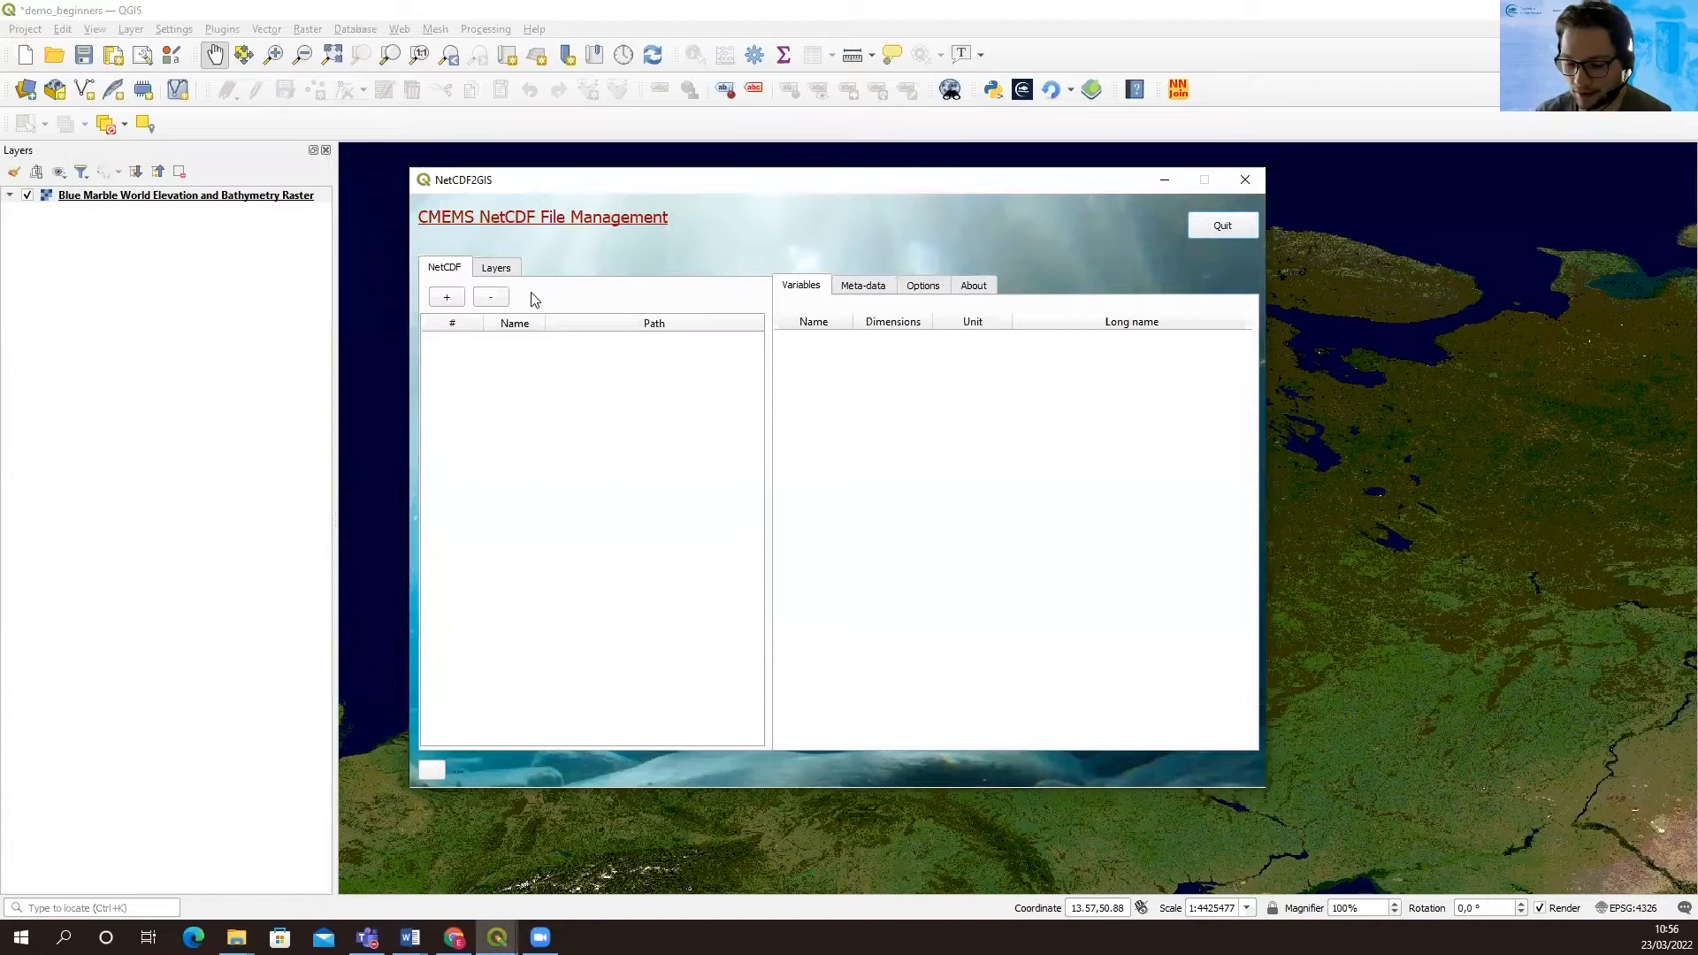
Load bal-analysis-forecast-bio-dailymeans_200621-040721.nc from the beginners data folder into the NetCDF plugin
left_click(451, 301)
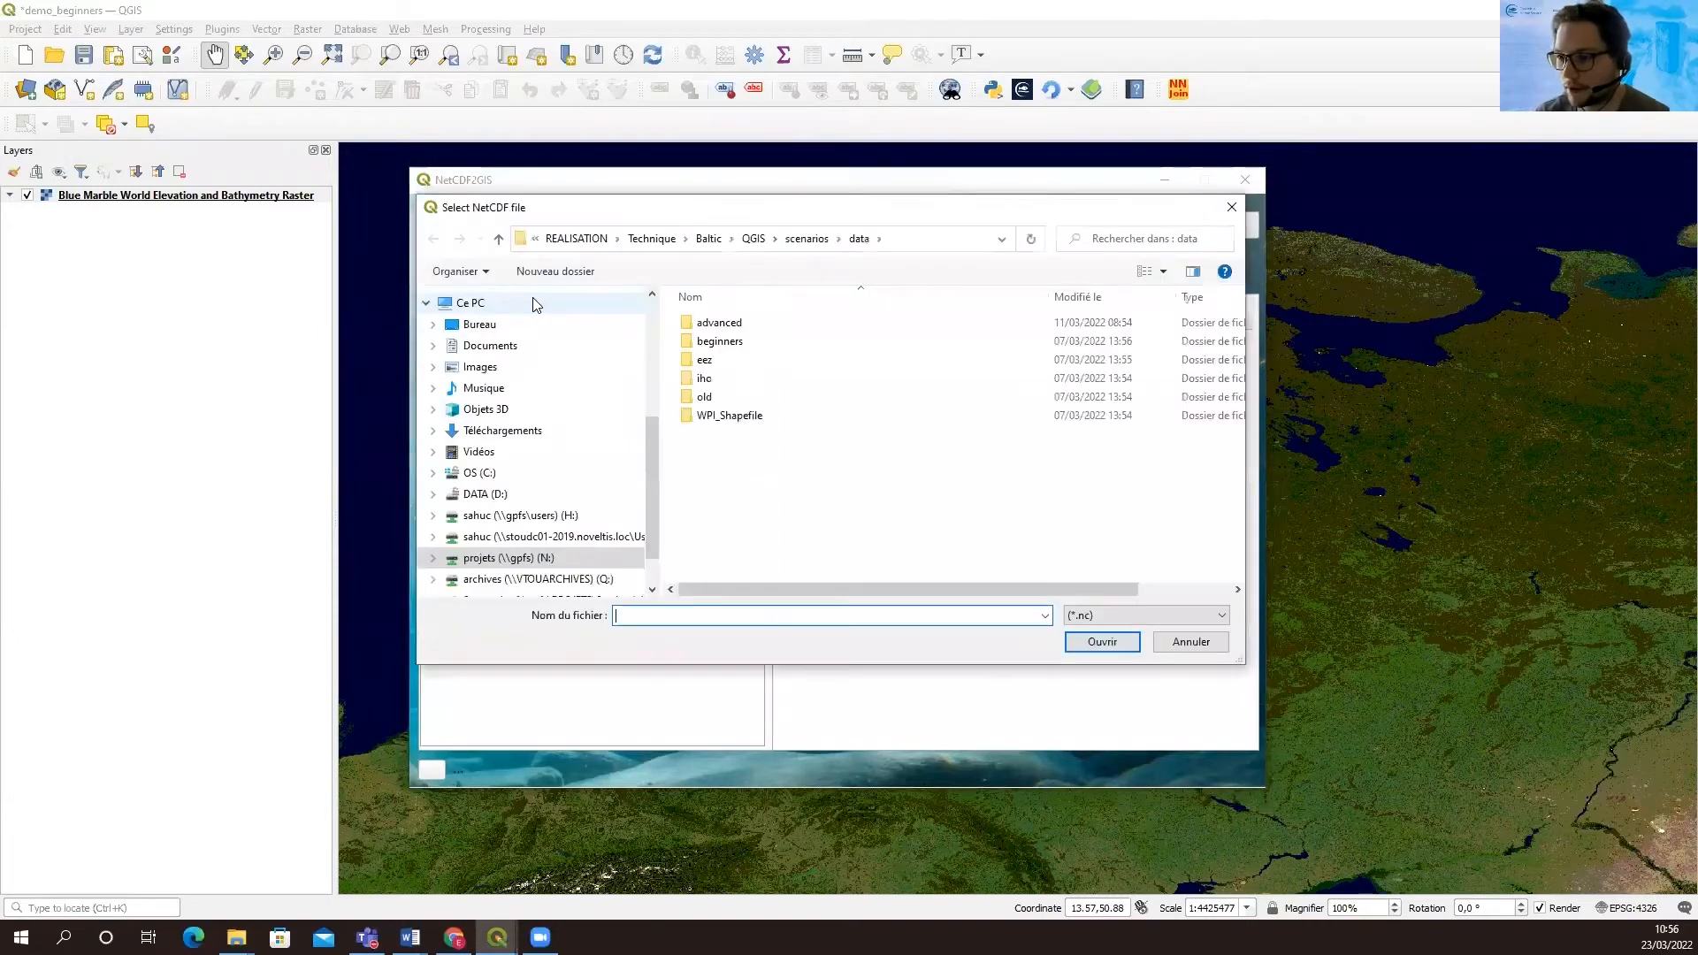
double_click(721, 341)
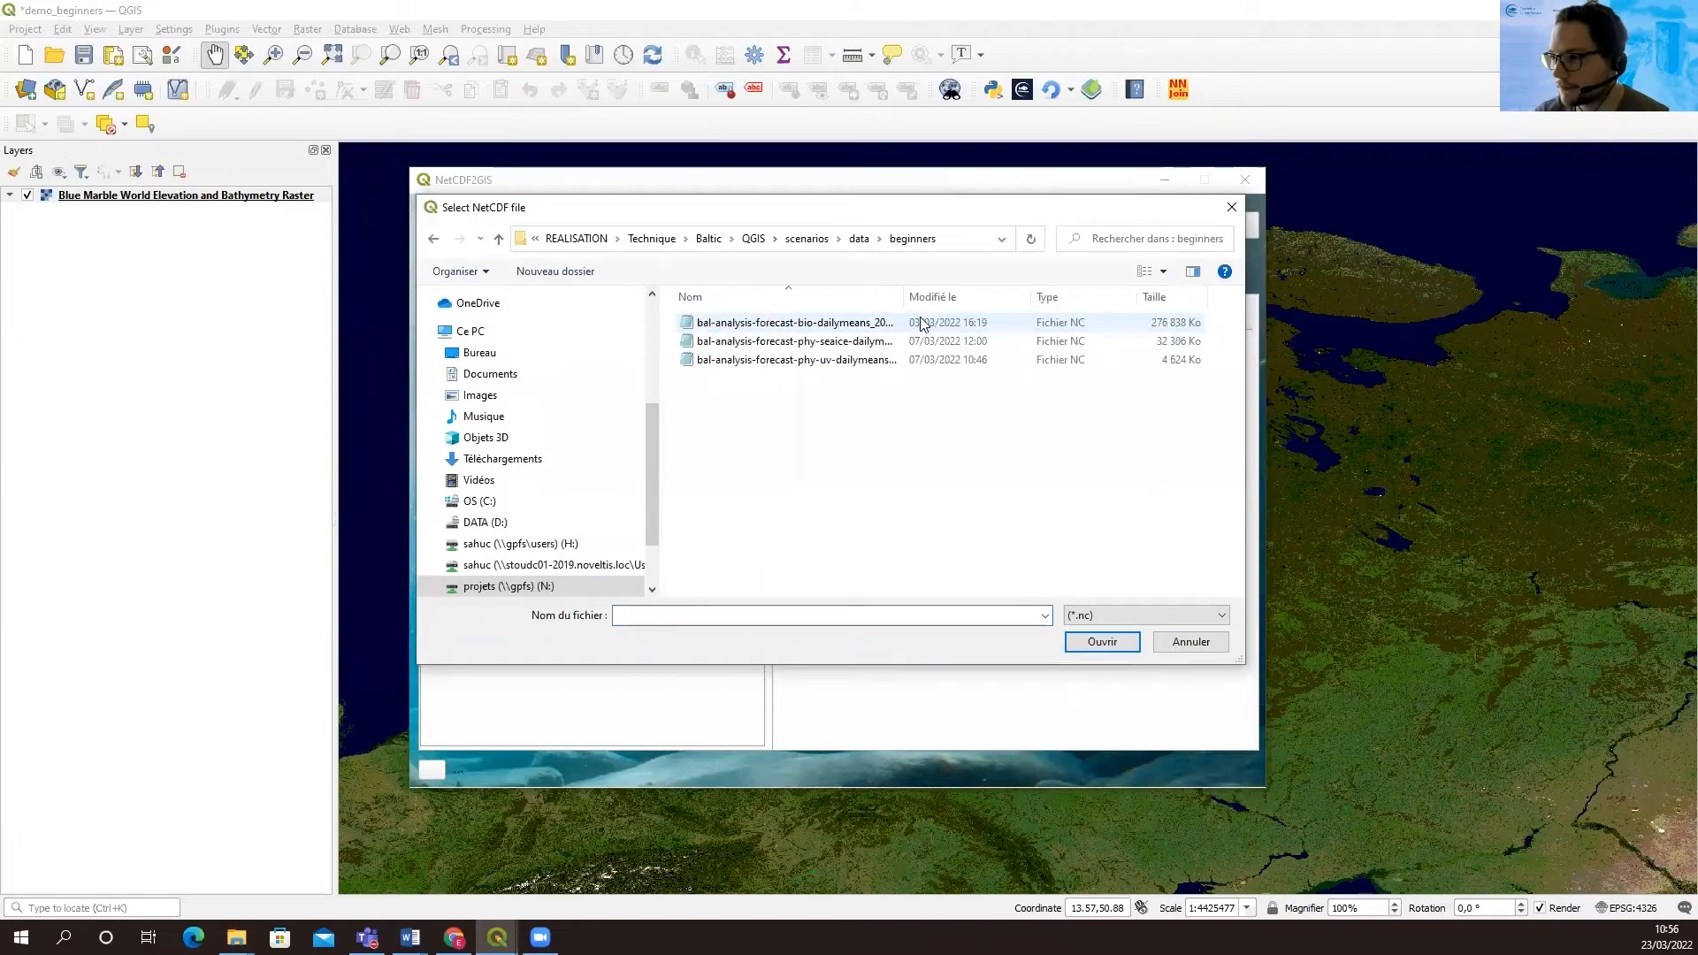
left_click_drag(901, 293, 1026, 298)
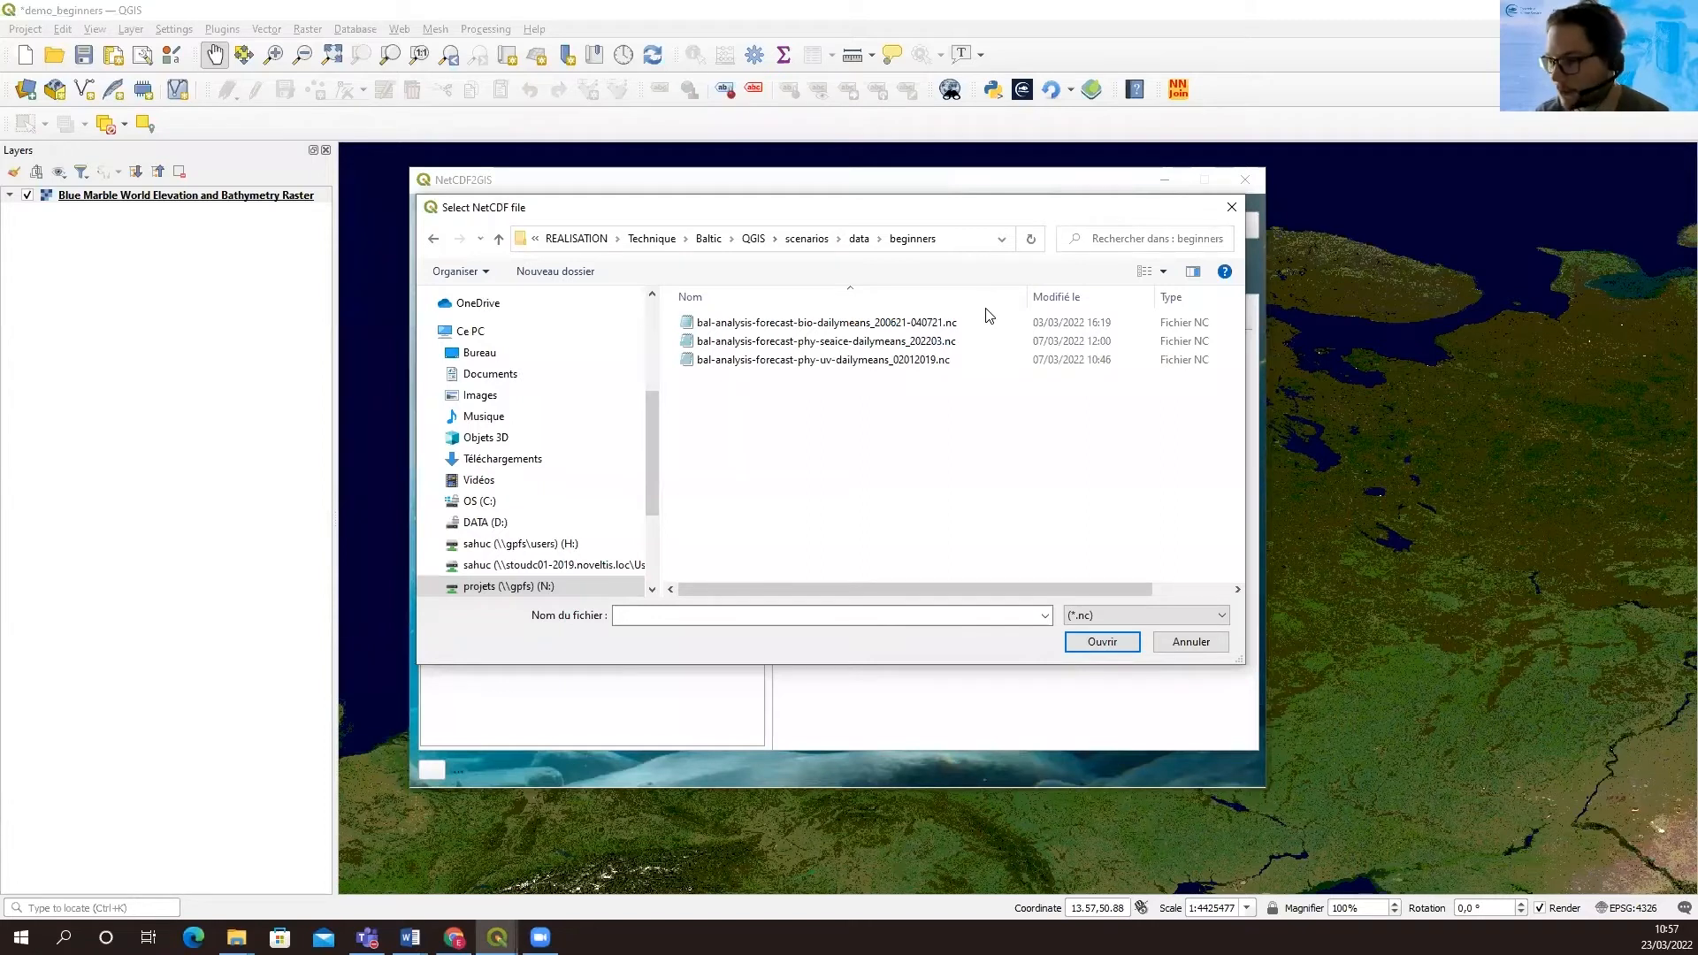
left_click(787, 323)
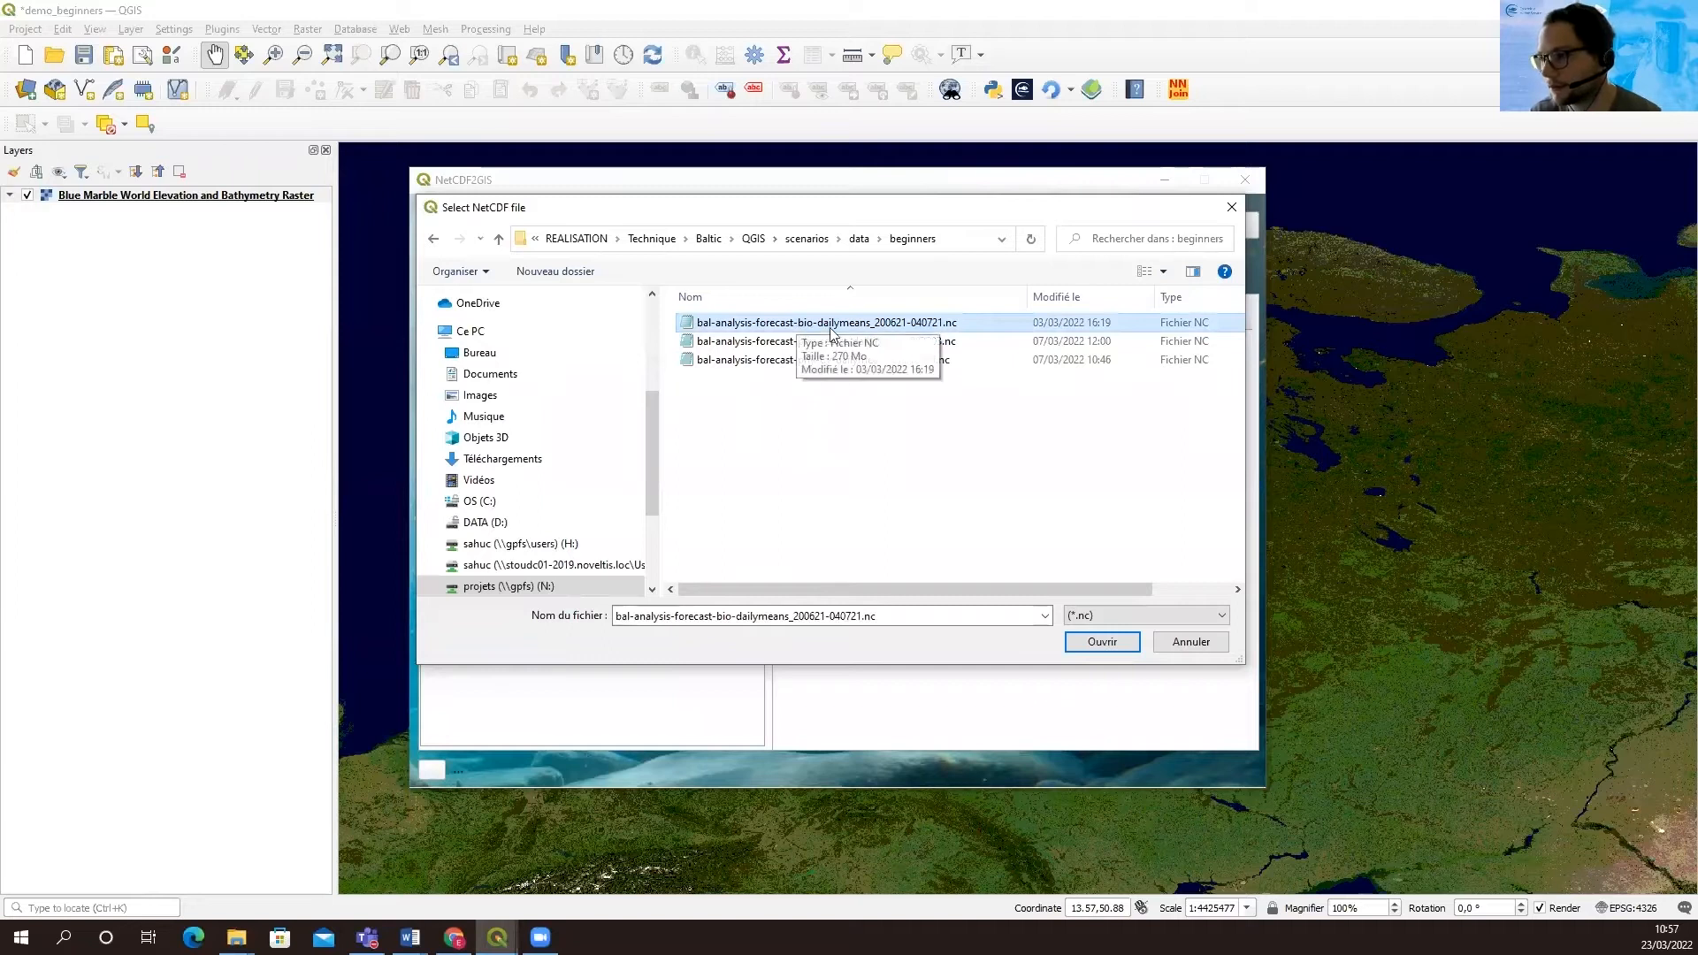
left_click(1101, 642)
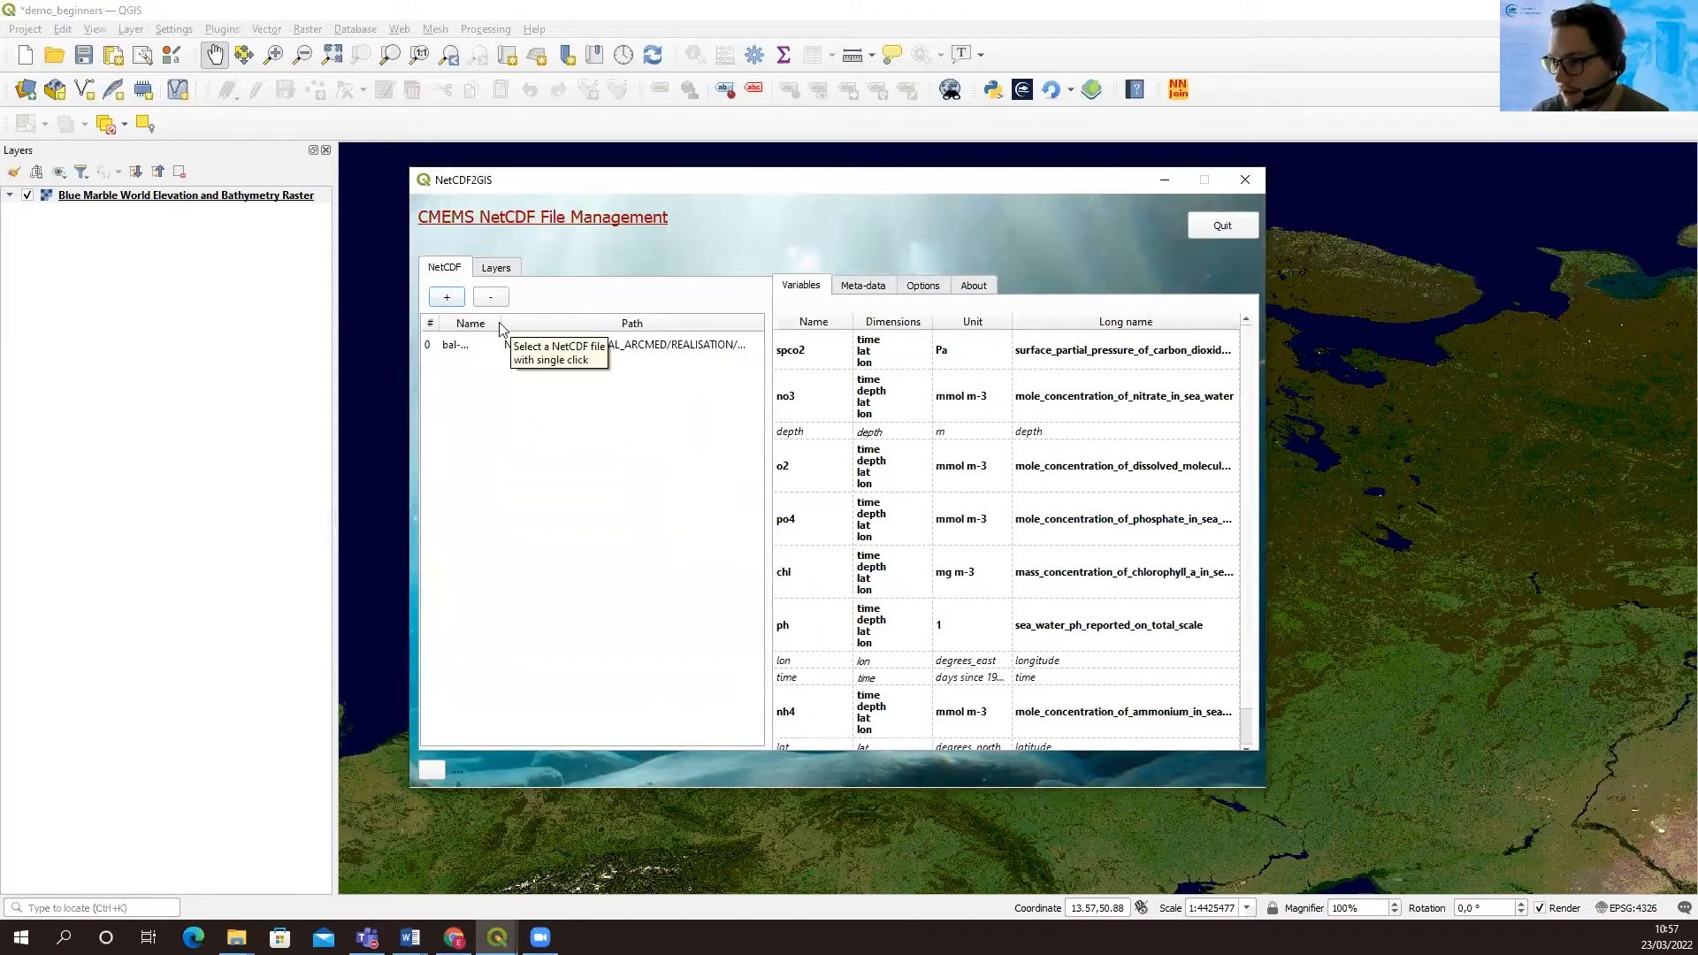
Select the loaded NetCDF file and examine its metadata, including the resolution and global attributes, then return to its variables
left_click_drag(501, 326, 599, 327)
left_click(550, 349)
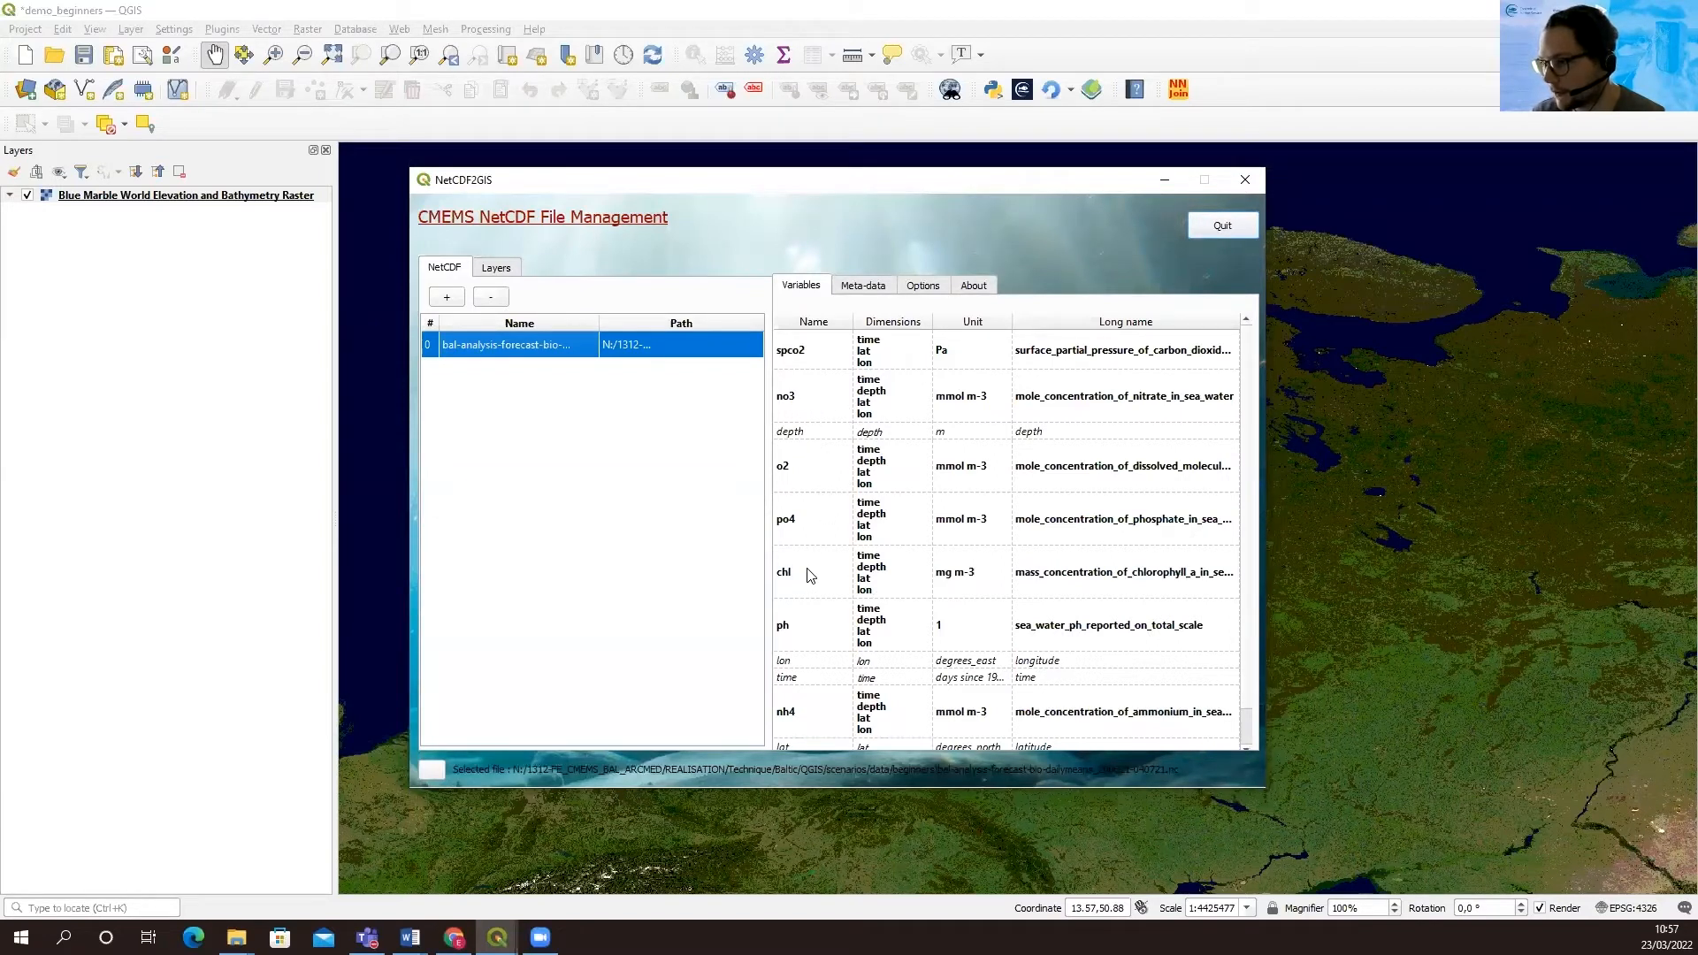
left_click(865, 291)
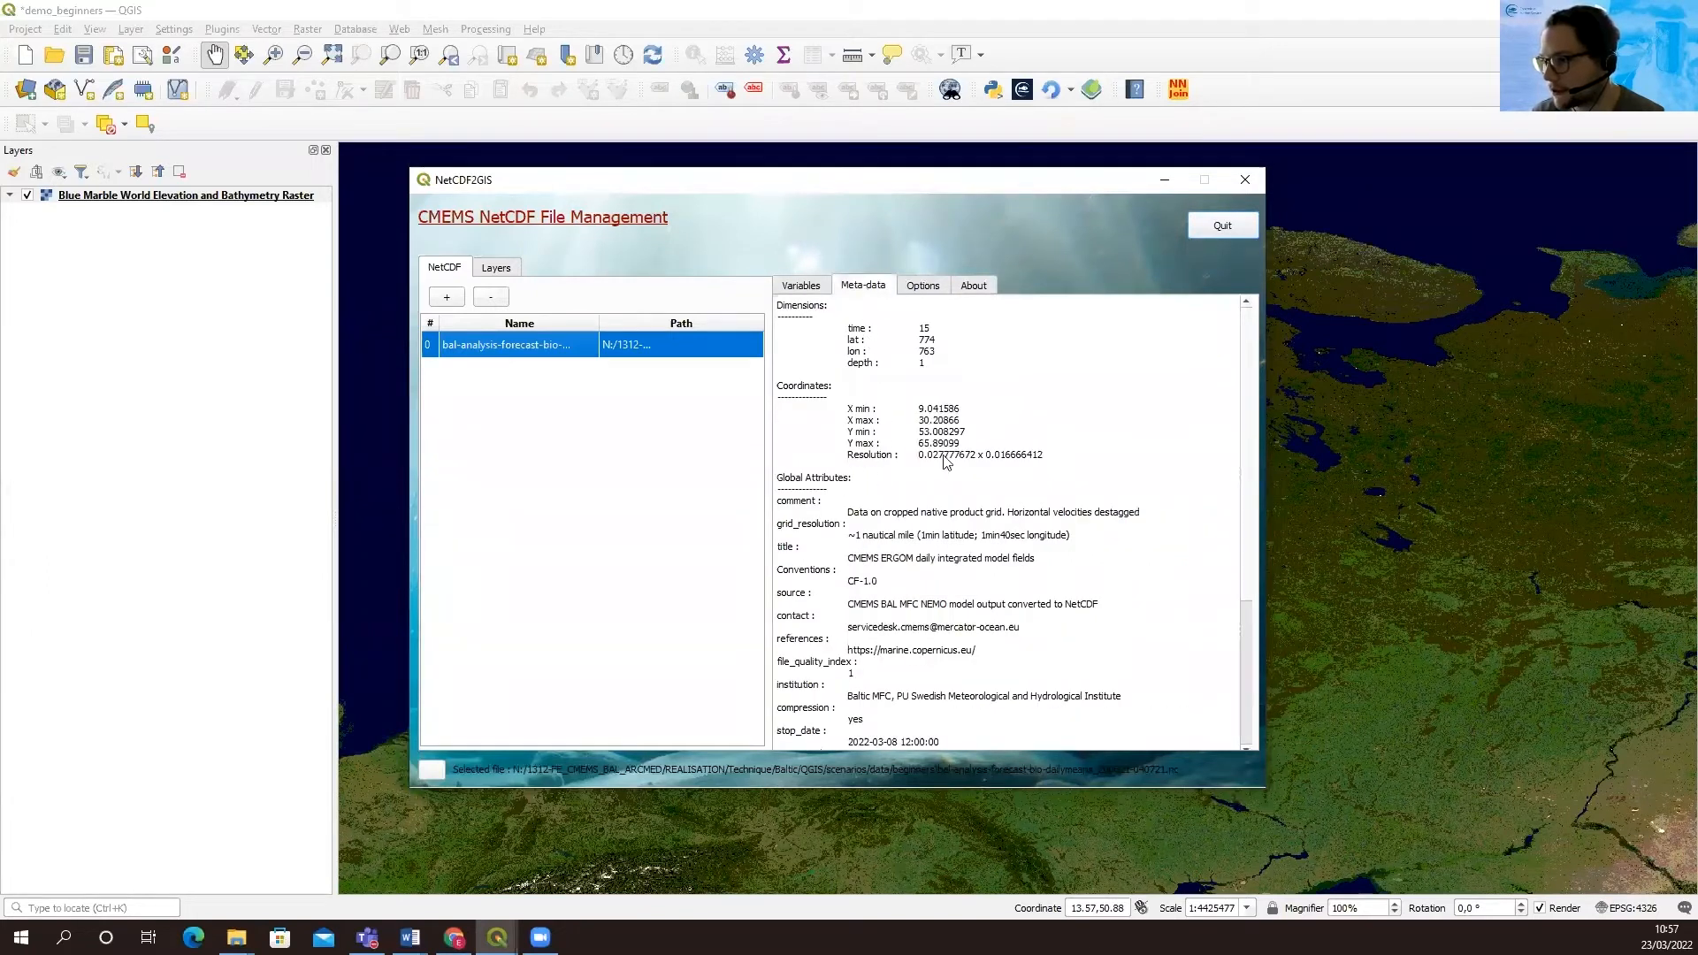
left_click_drag(847, 455, 1051, 458)
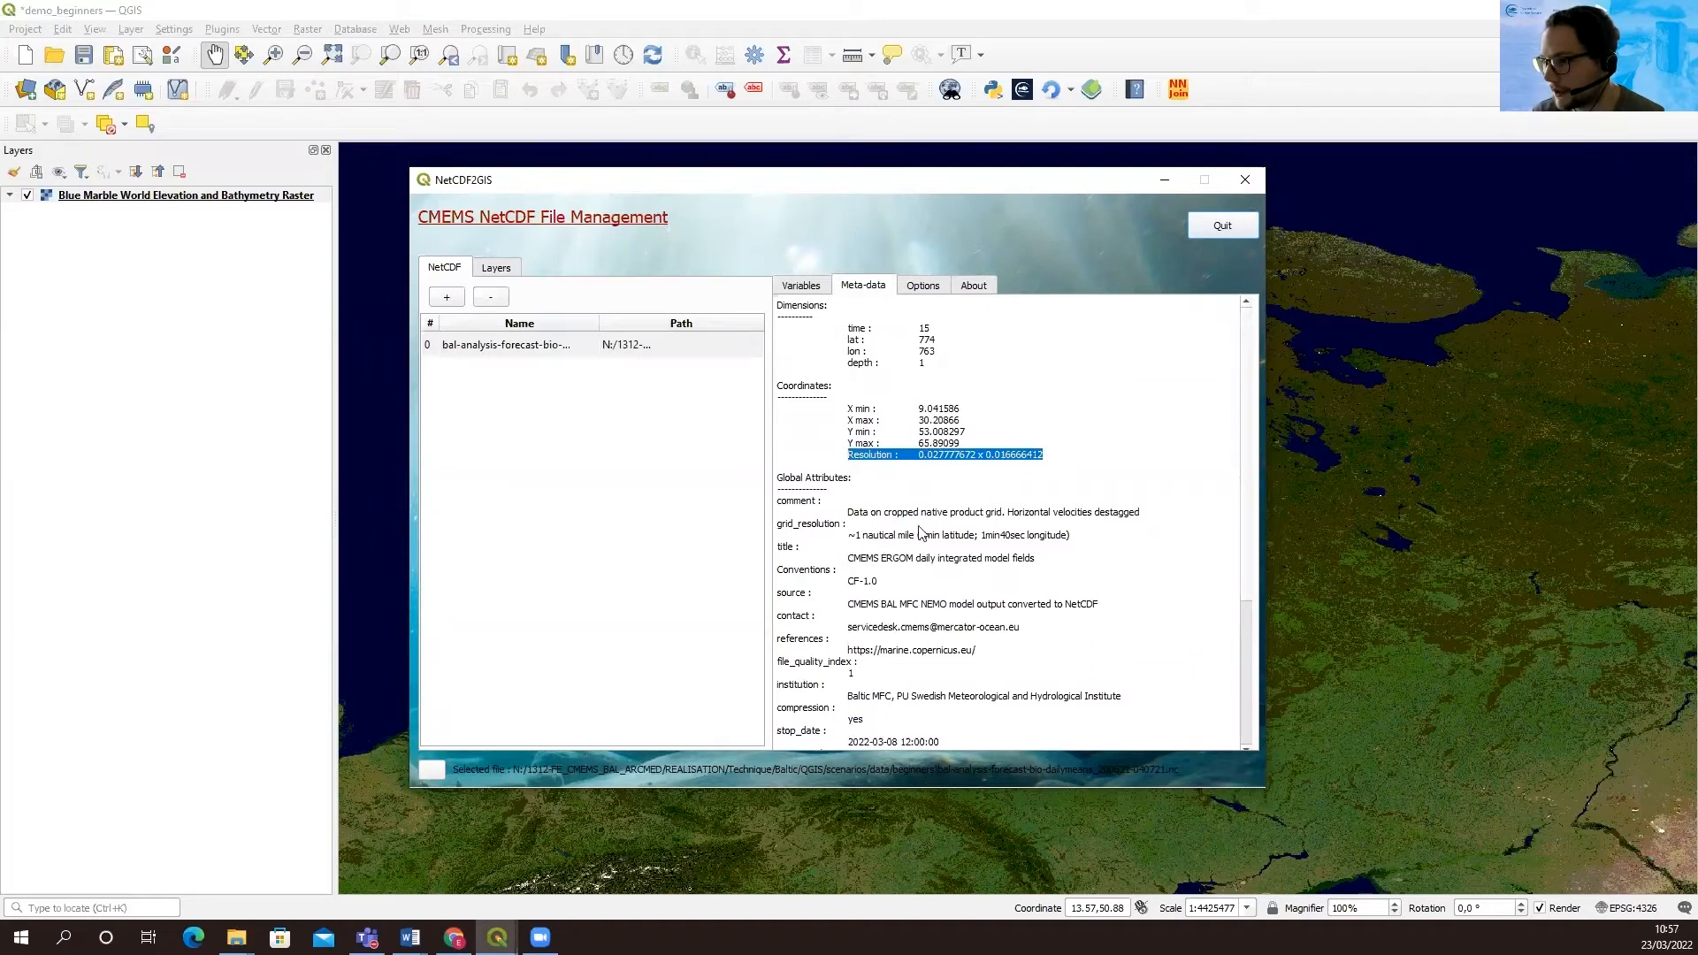
left_click_drag(797, 529, 876, 530)
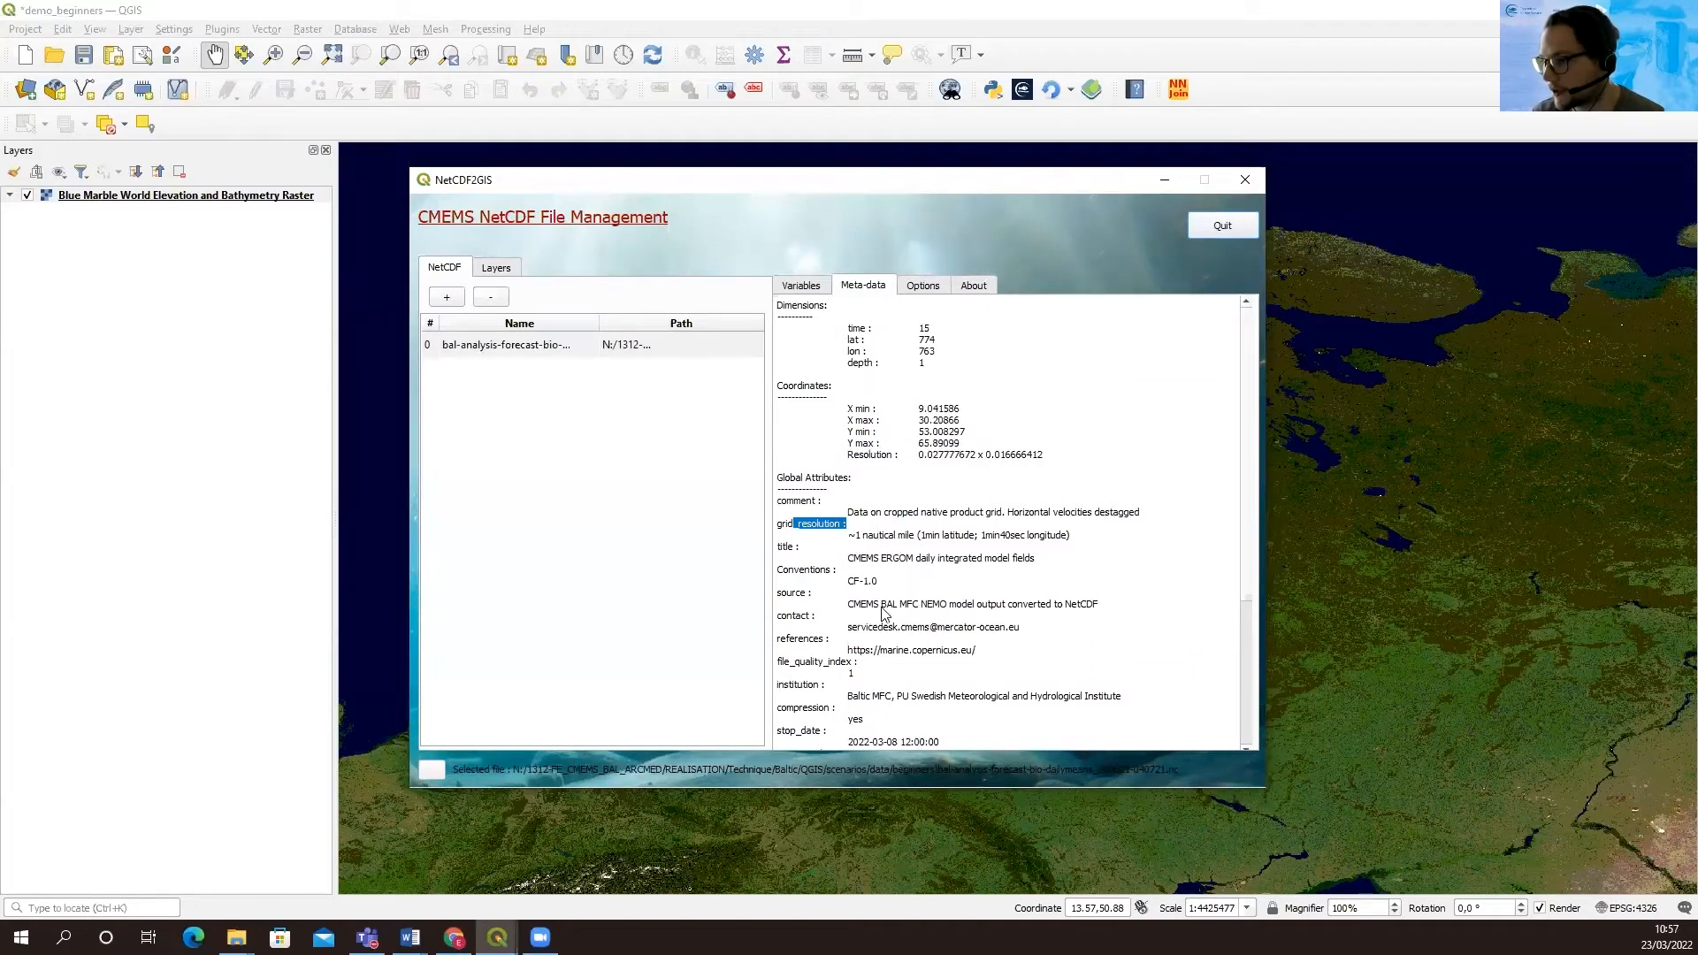
left_click(939, 643)
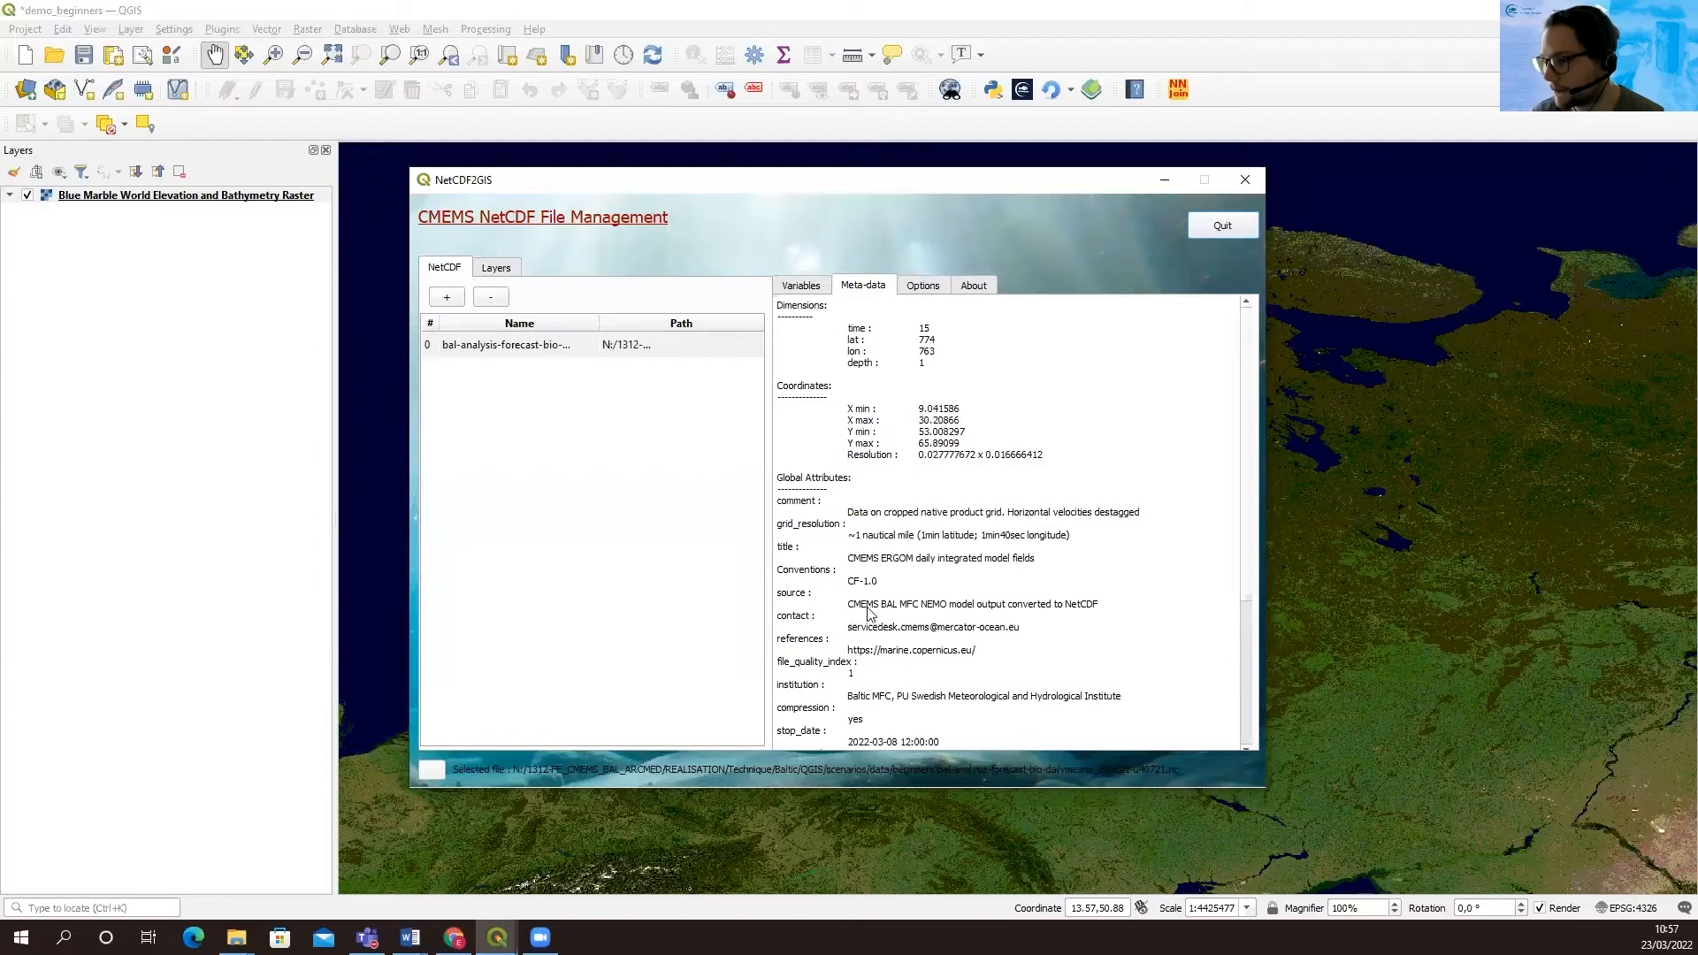
left_click(802, 286)
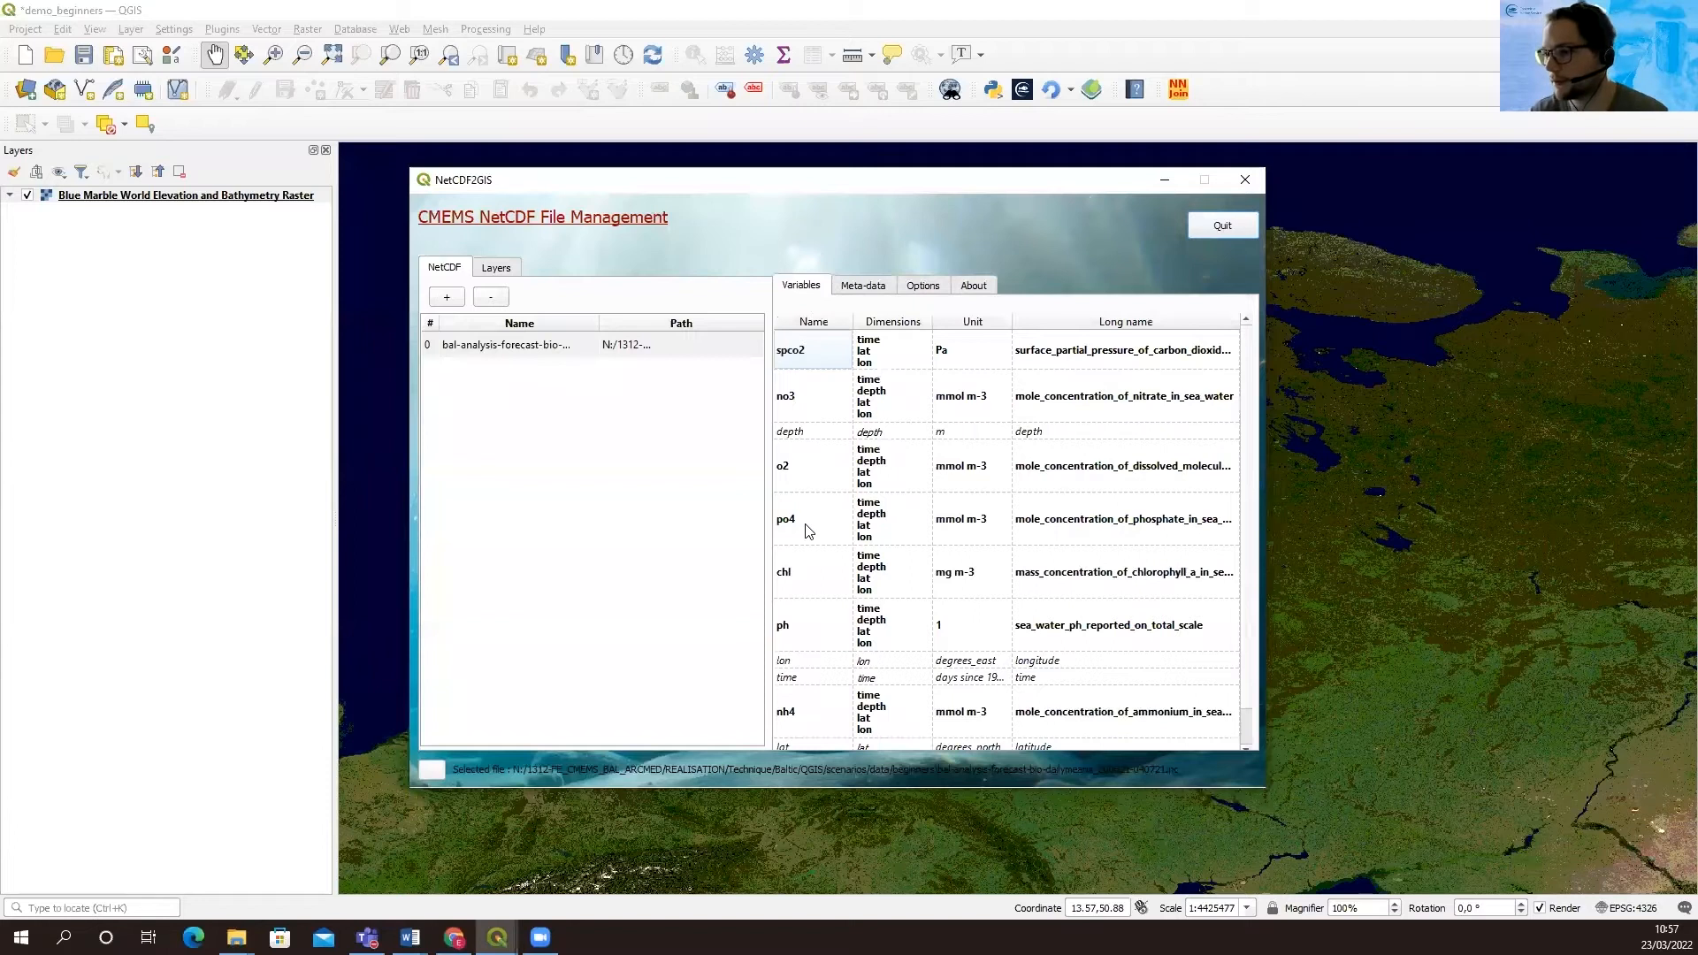
Create and start a layer sequence of the chl variable for all dates from 20-06-2021 to 04-07-2021
left_click(806, 571)
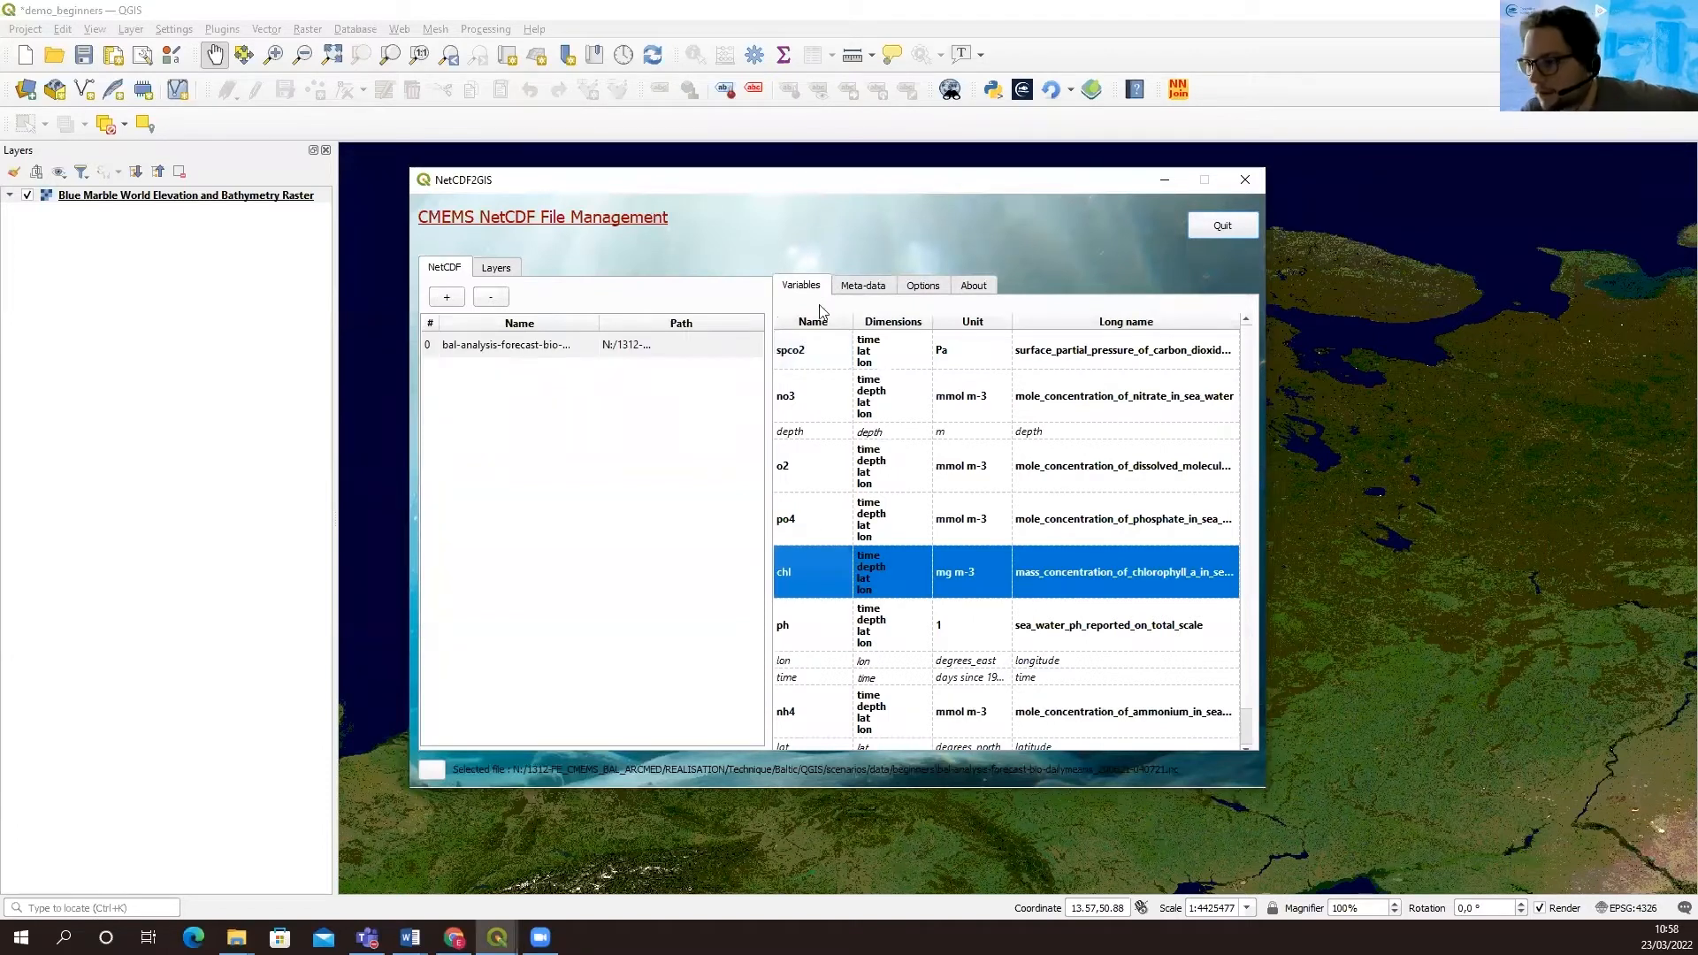
right_click(814, 573)
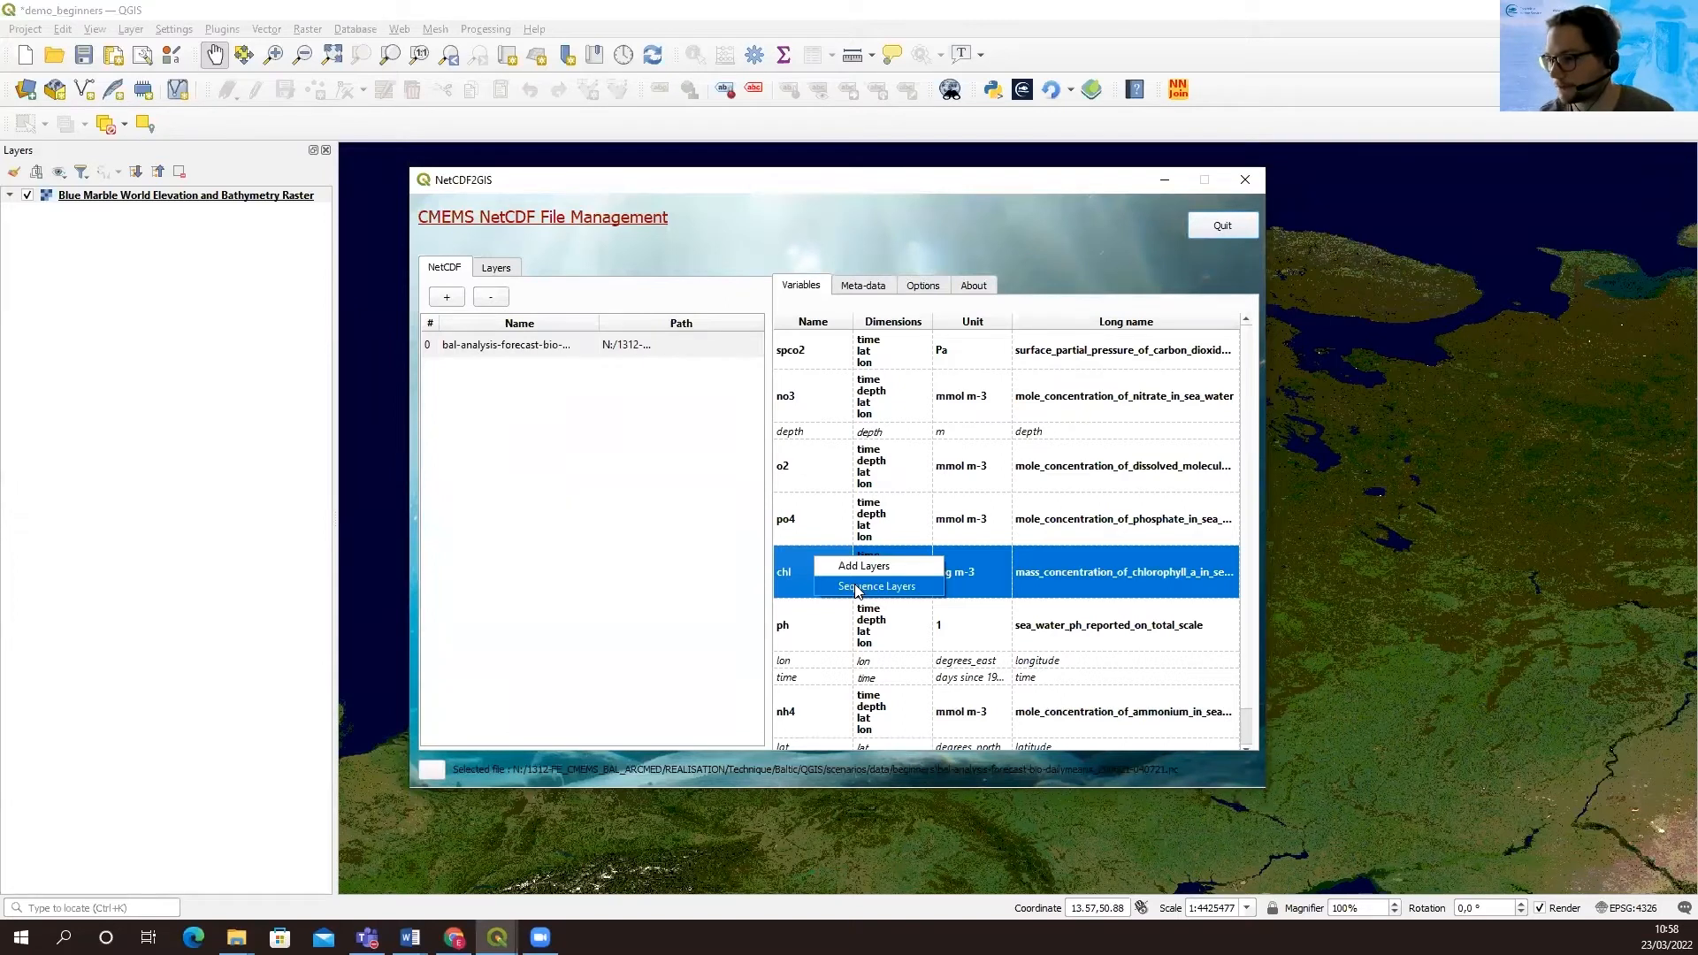
left_click(857, 587)
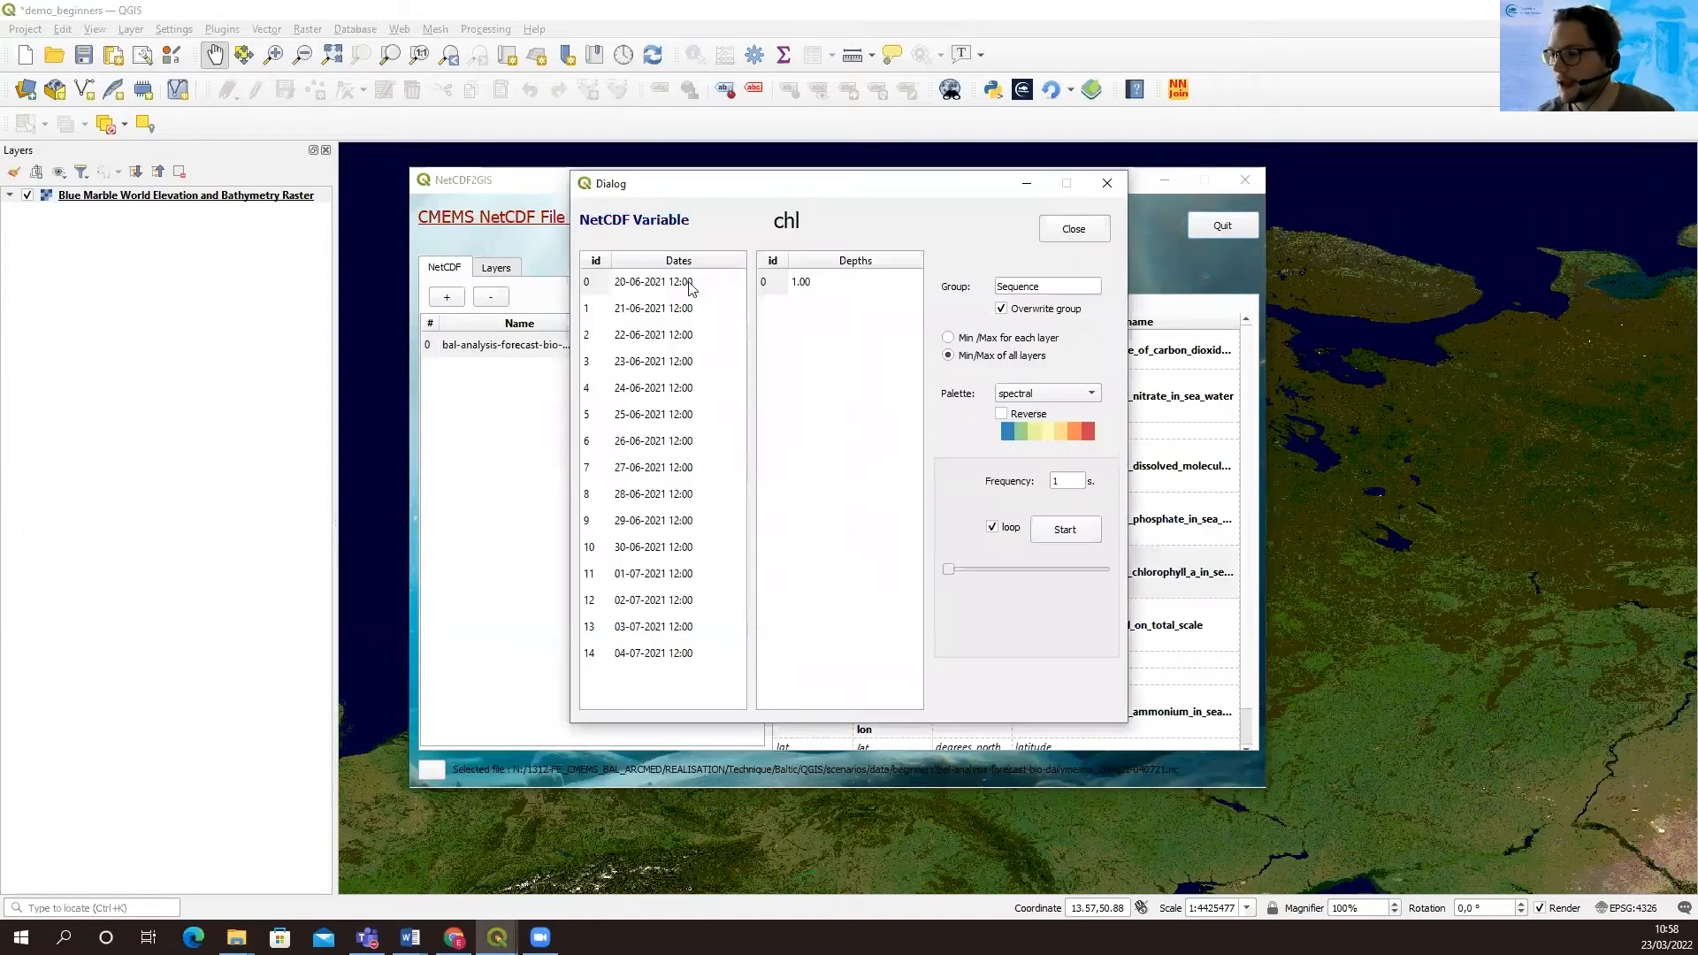
left_click(676, 285)
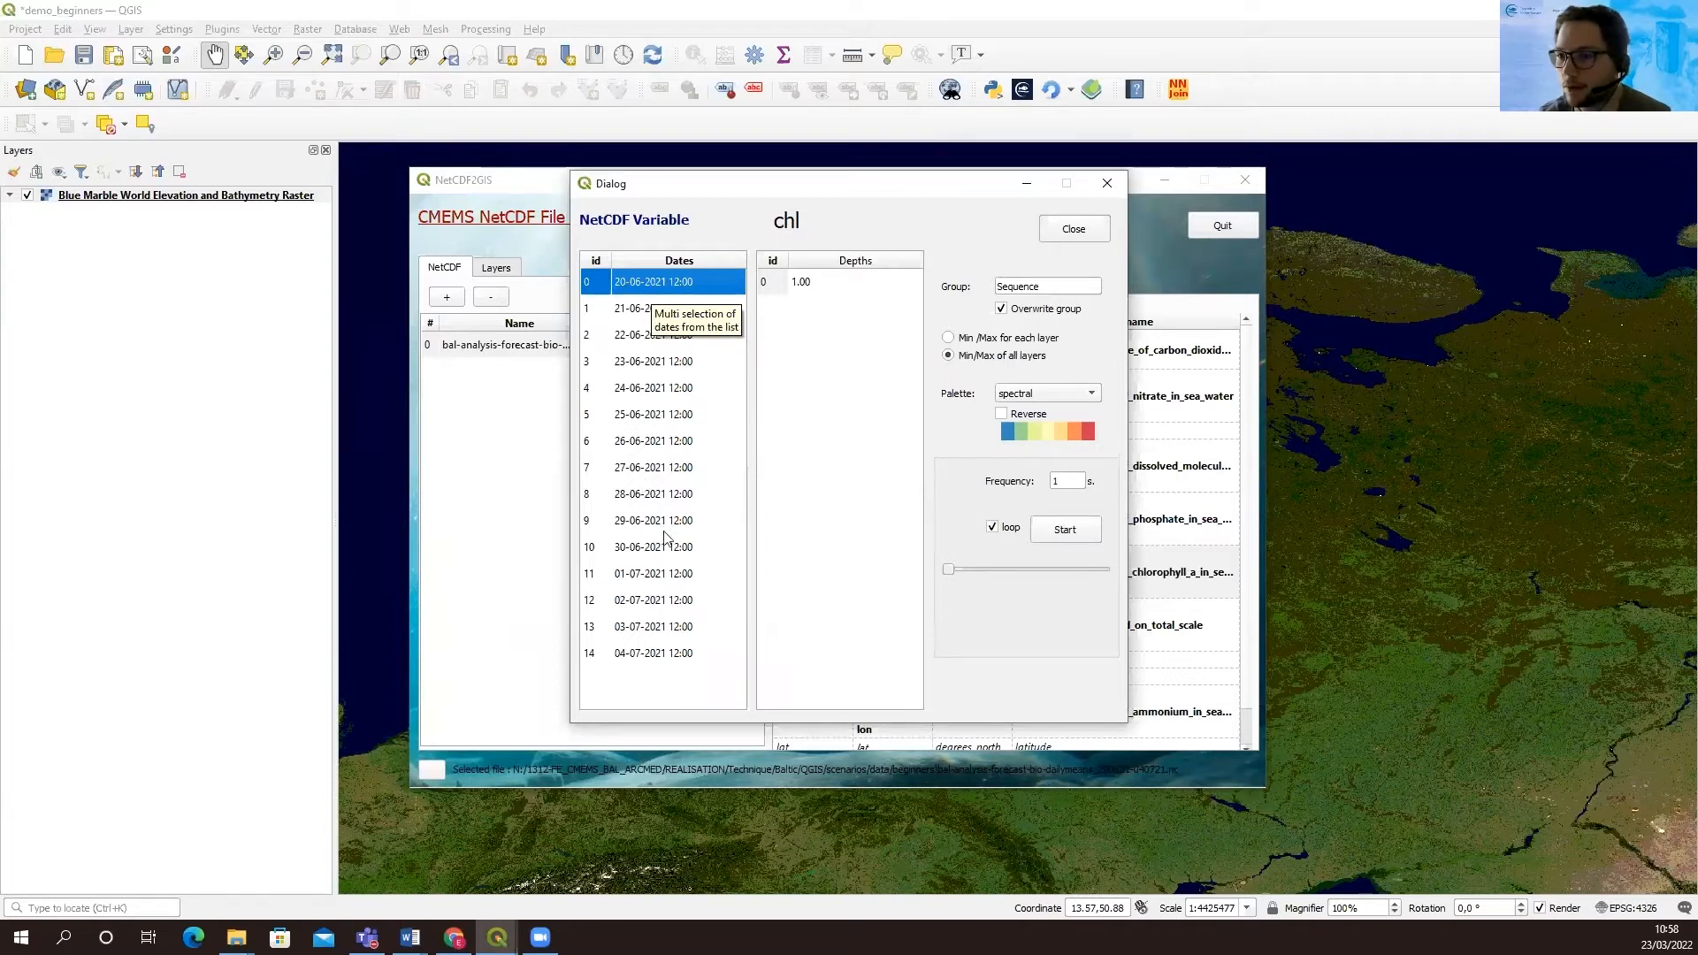
left_click(665, 652, "shift")
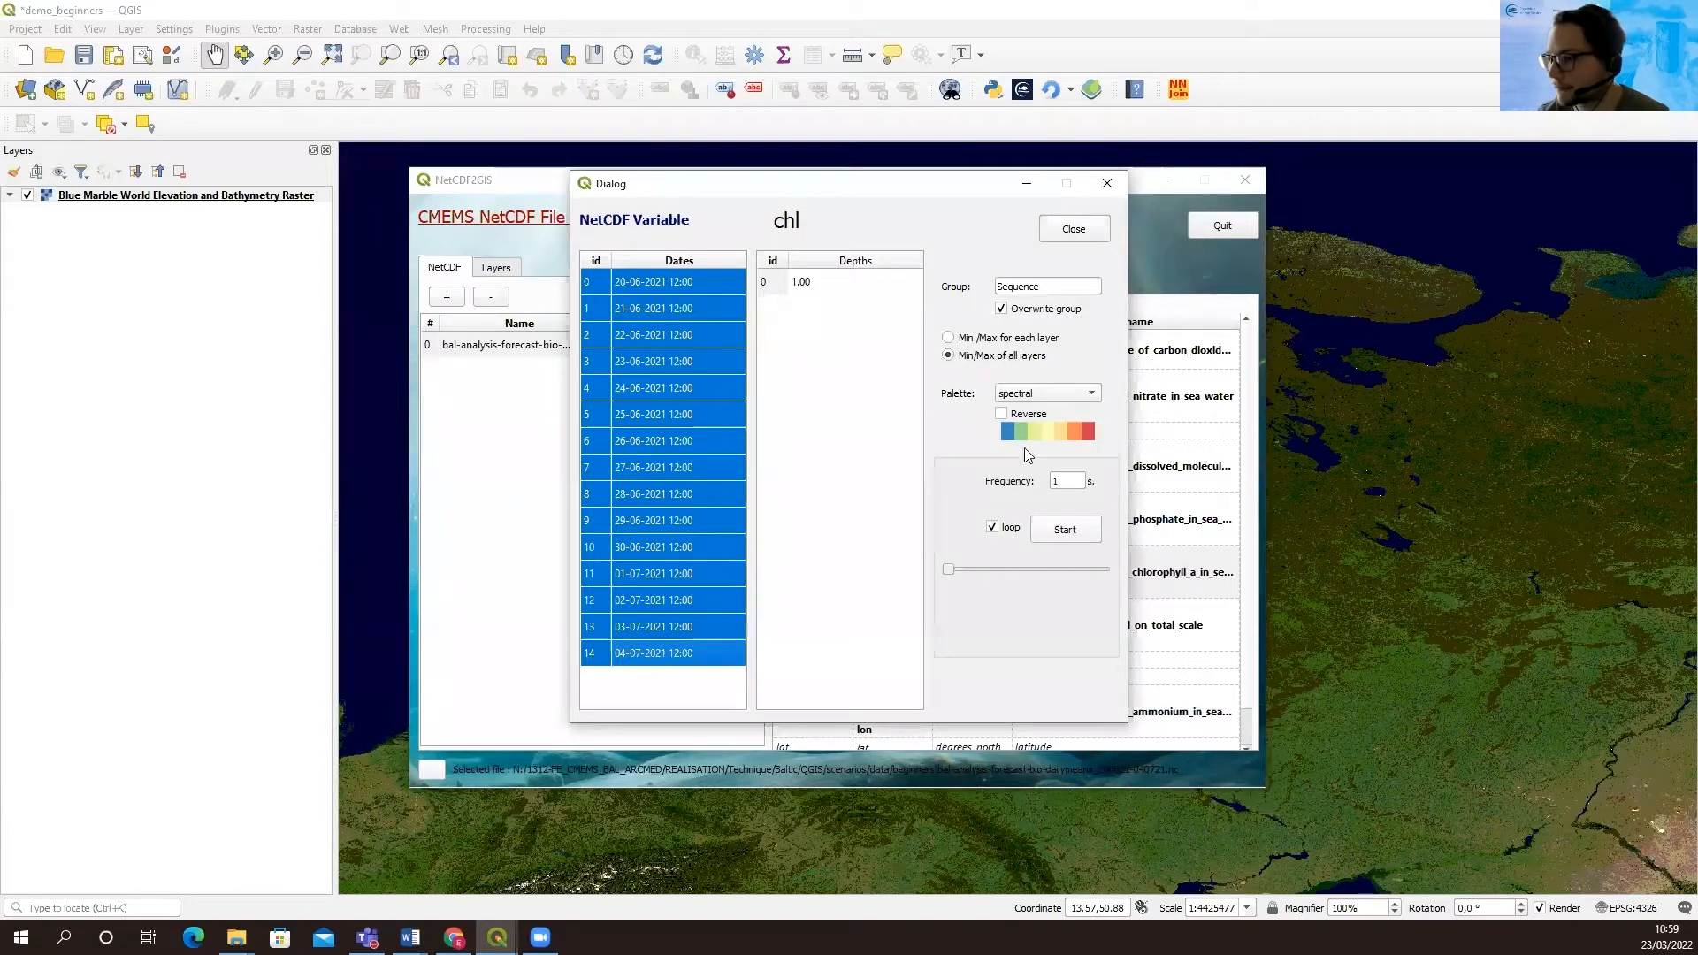
left_click(1066, 530)
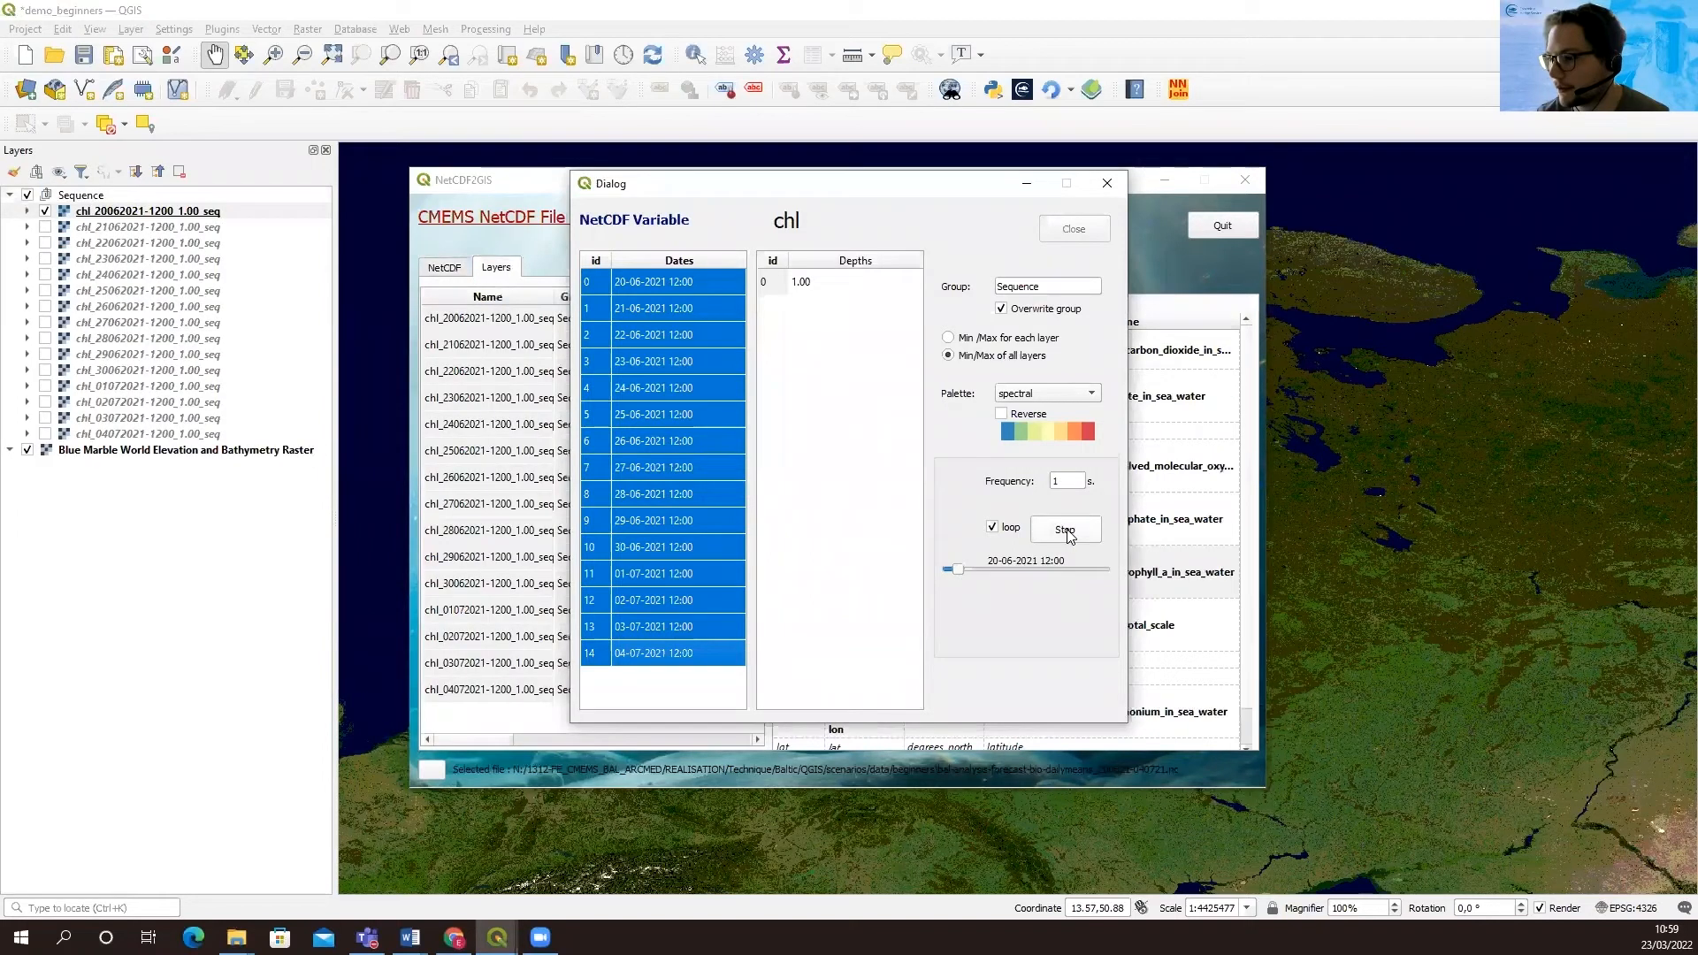
View the running chlorophyll sequence on the map, then bring the NetCDF2GIS window and the chl sequence dialog back to the front
left_click(210, 578)
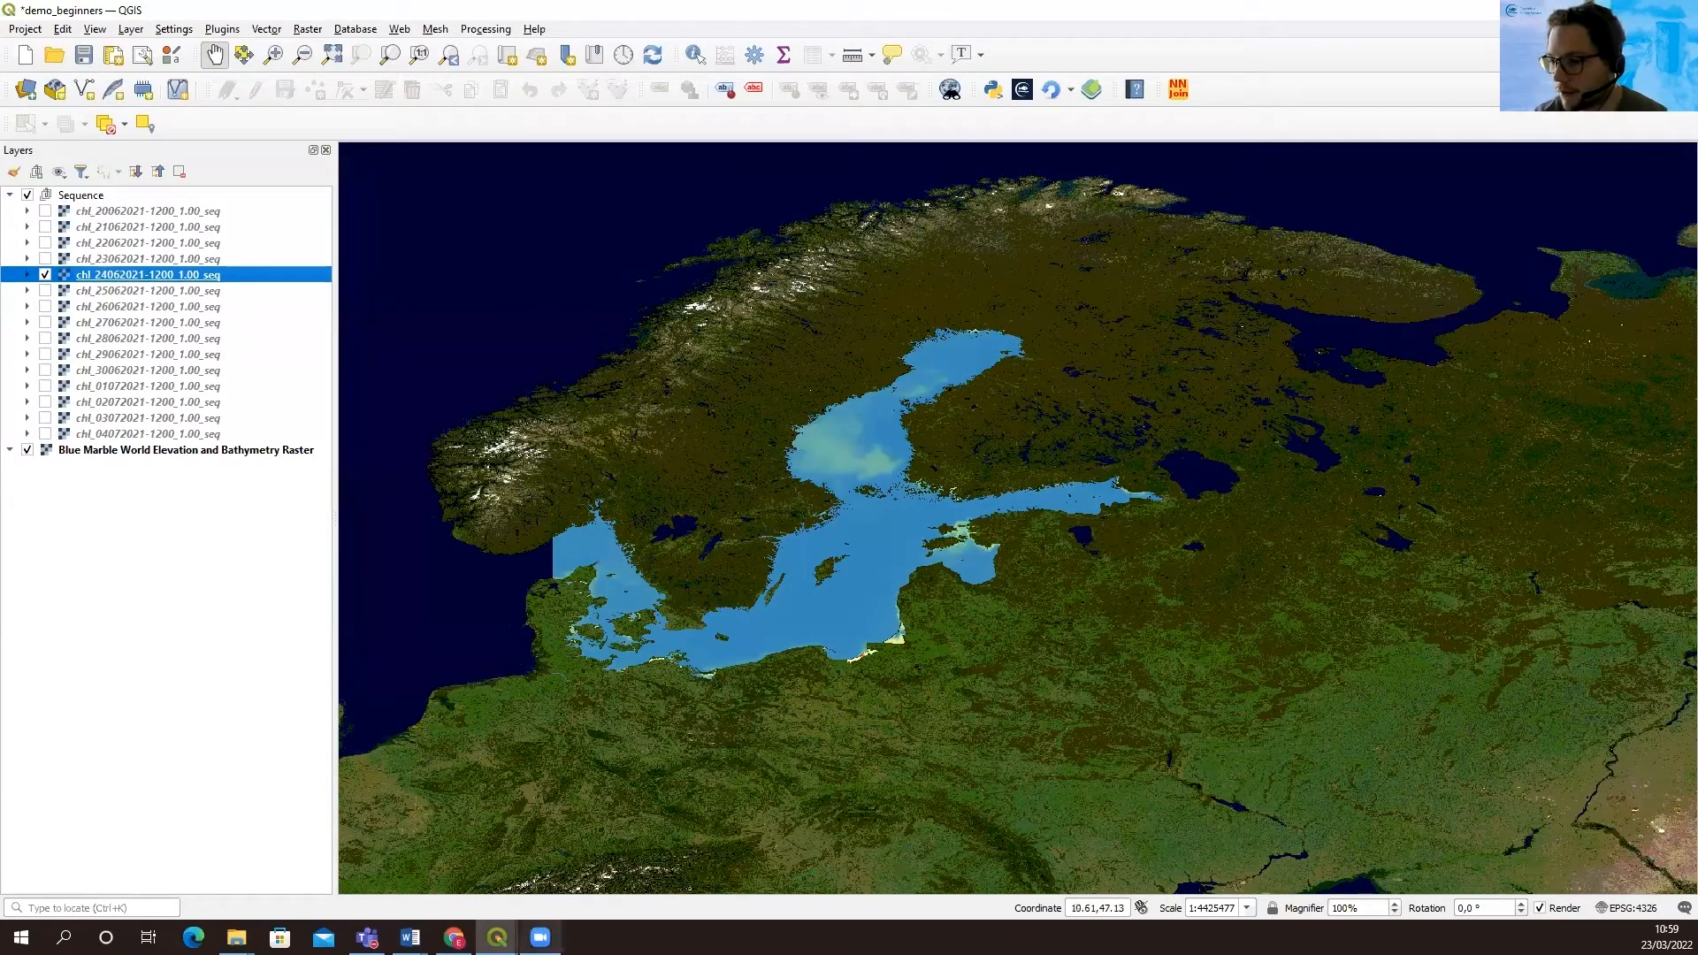
mouse_move(497, 937)
left_click(747, 874)
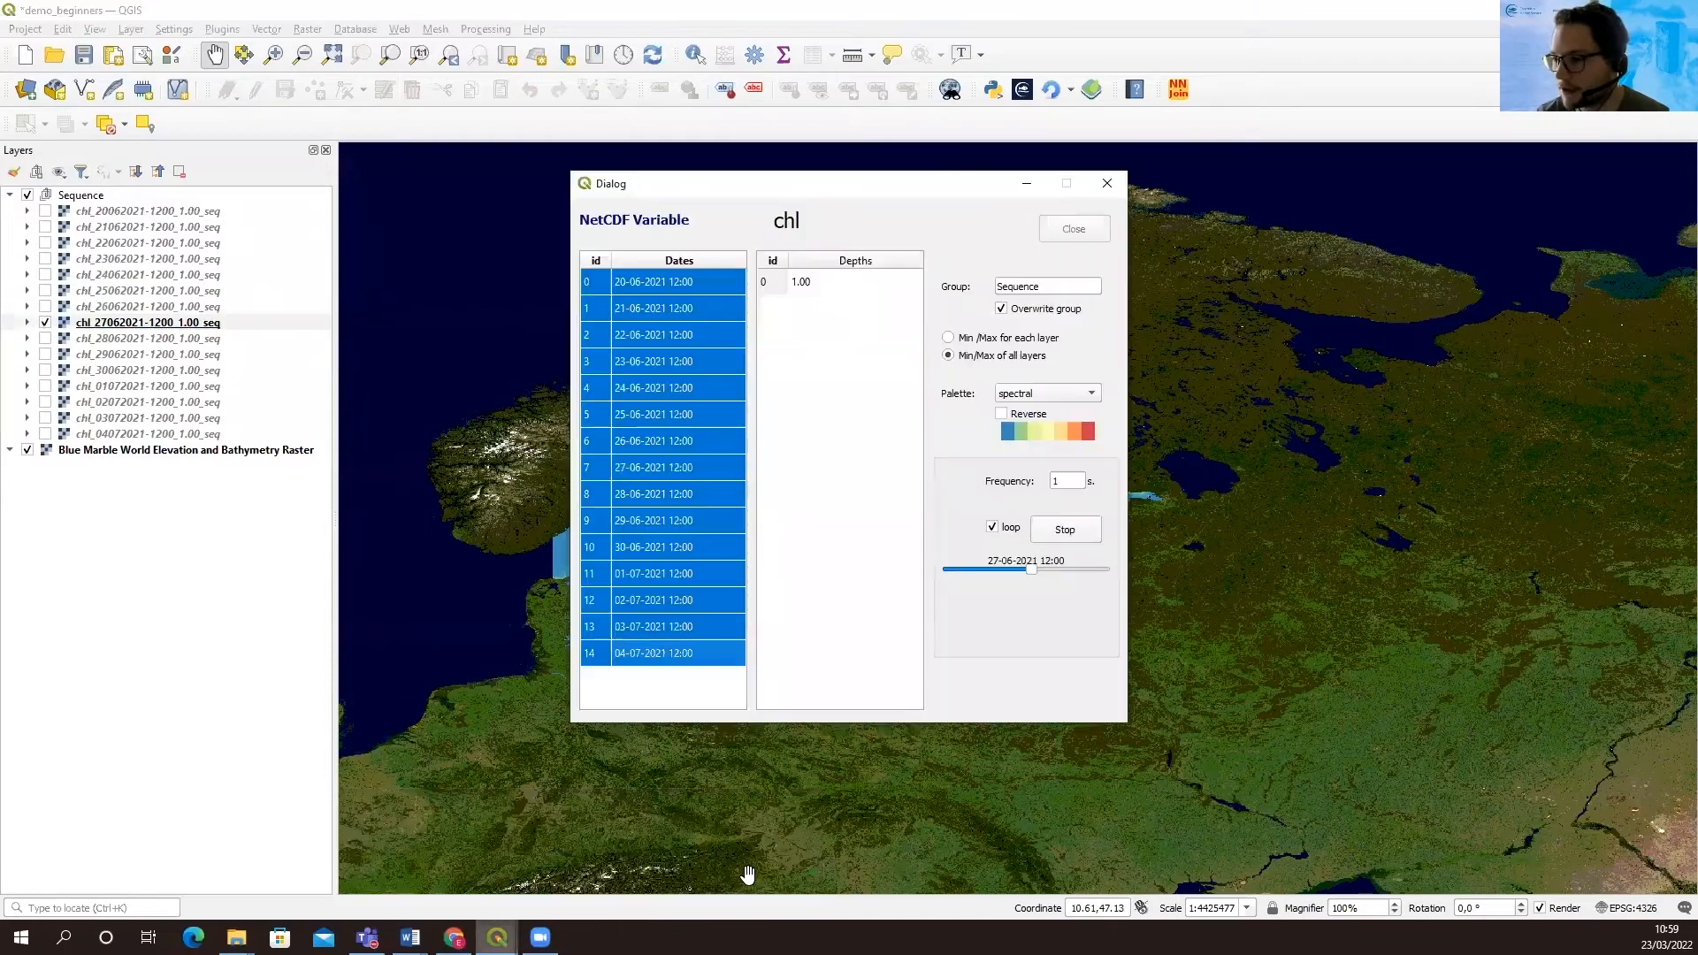
left_click(497, 936)
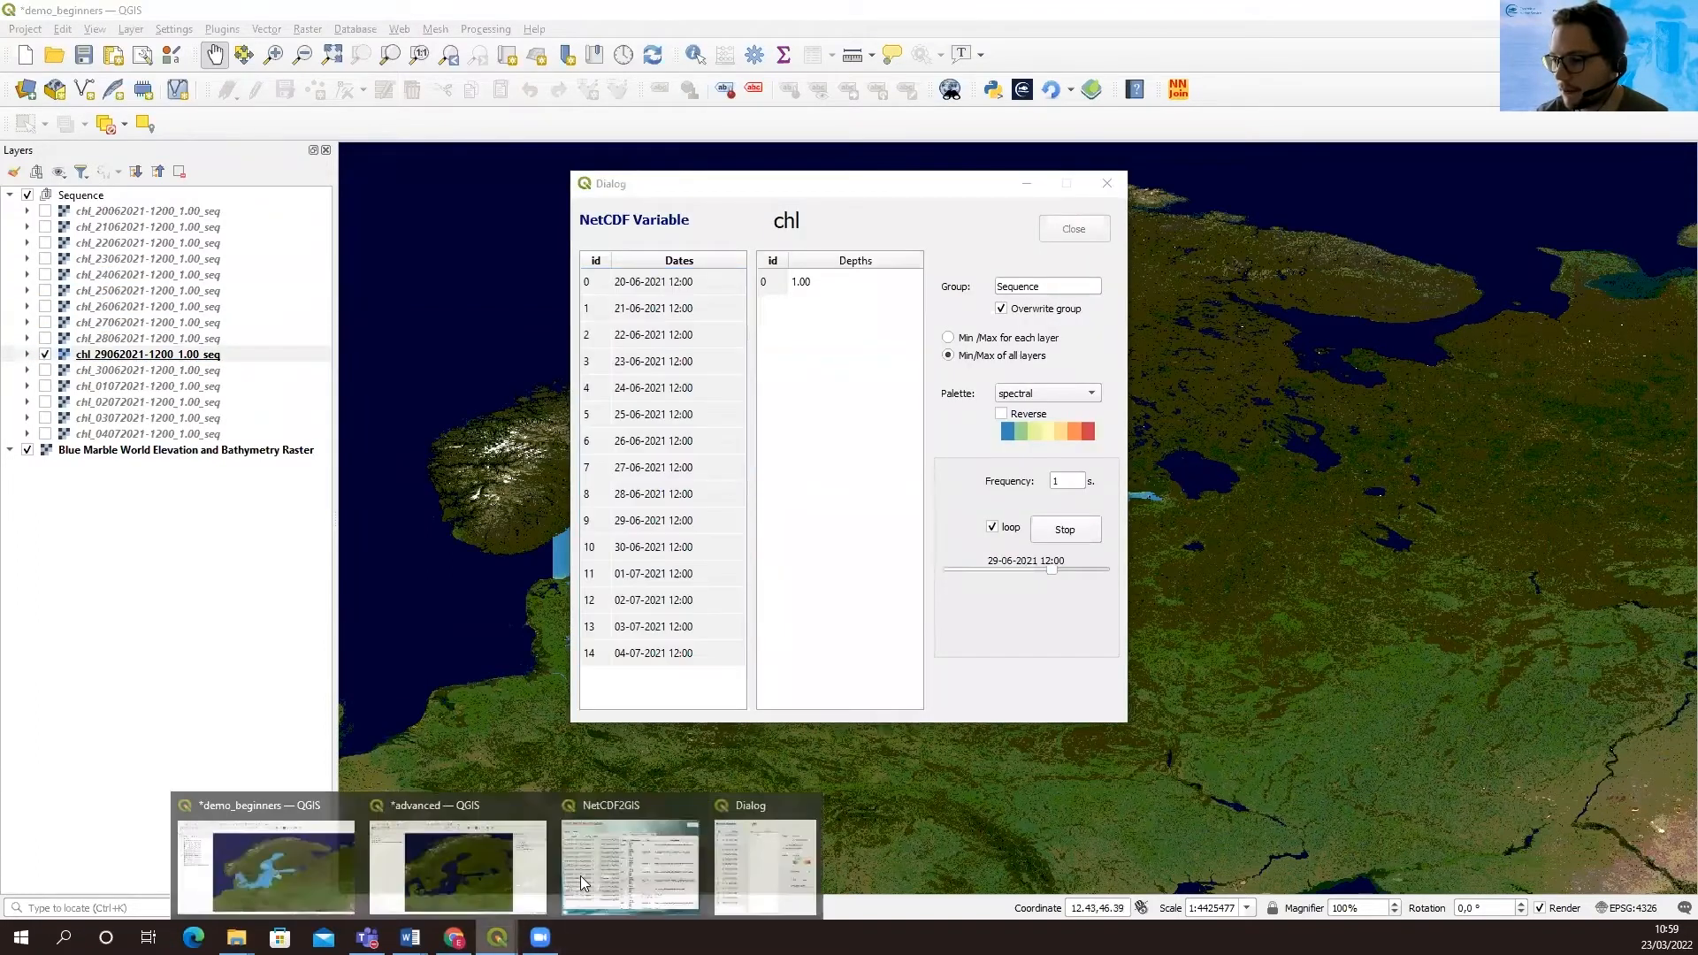
left_click(581, 883)
mouse_move(497, 937)
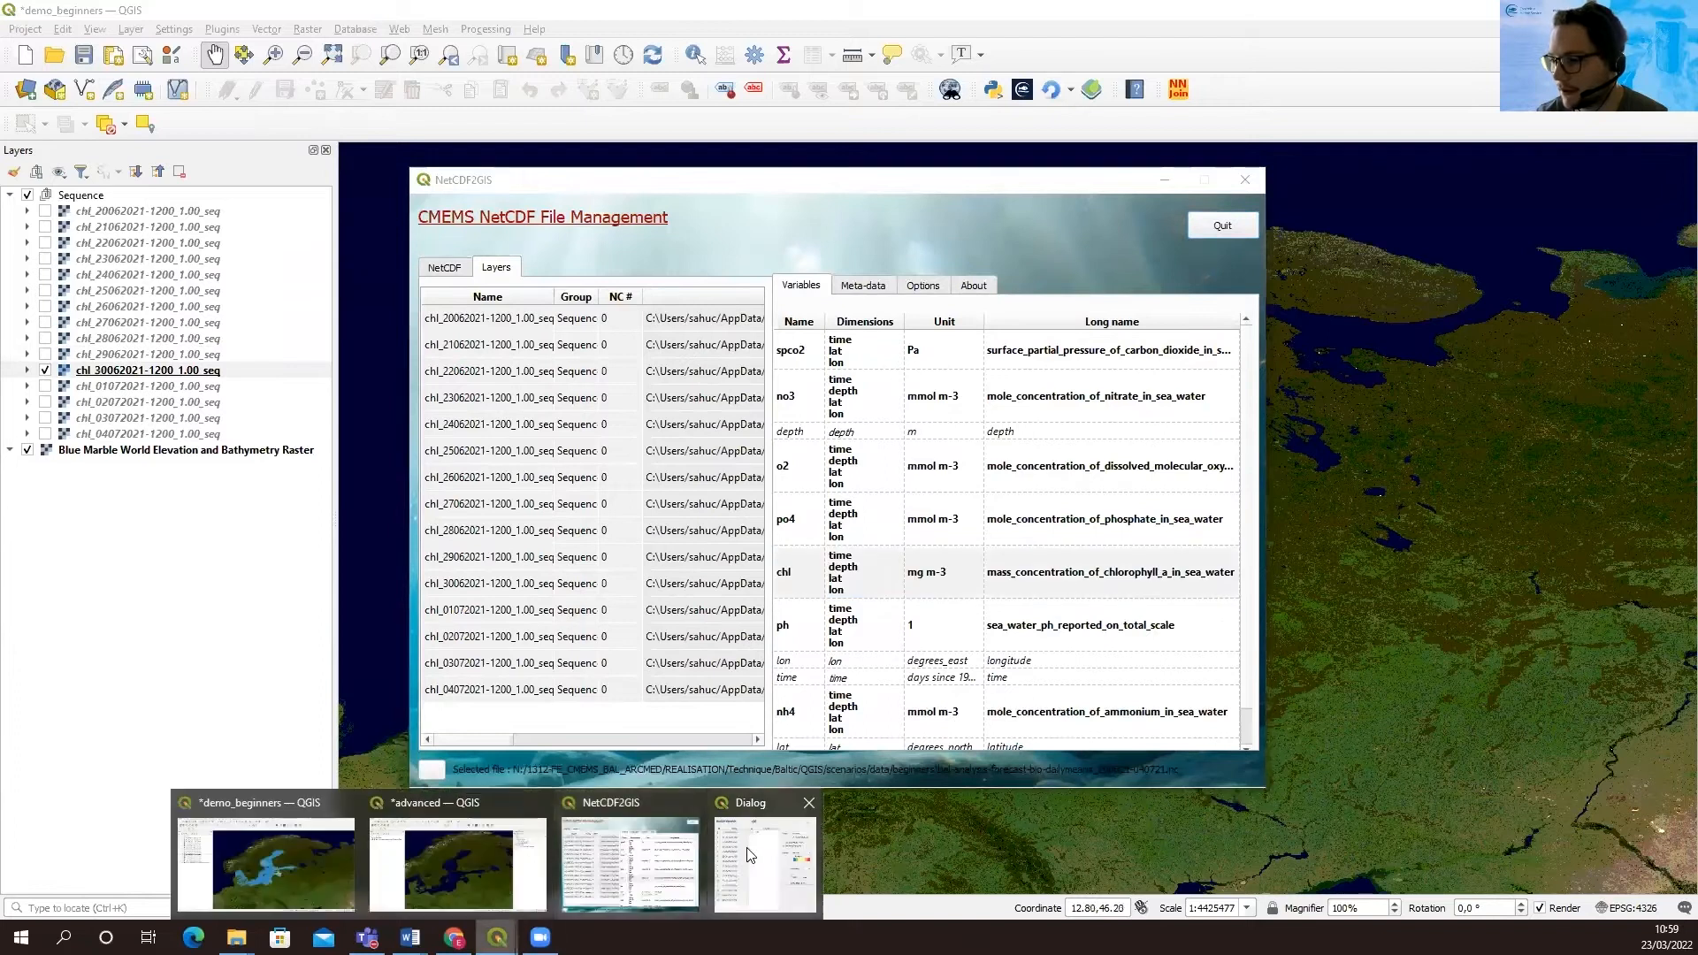
left_click(750, 854)
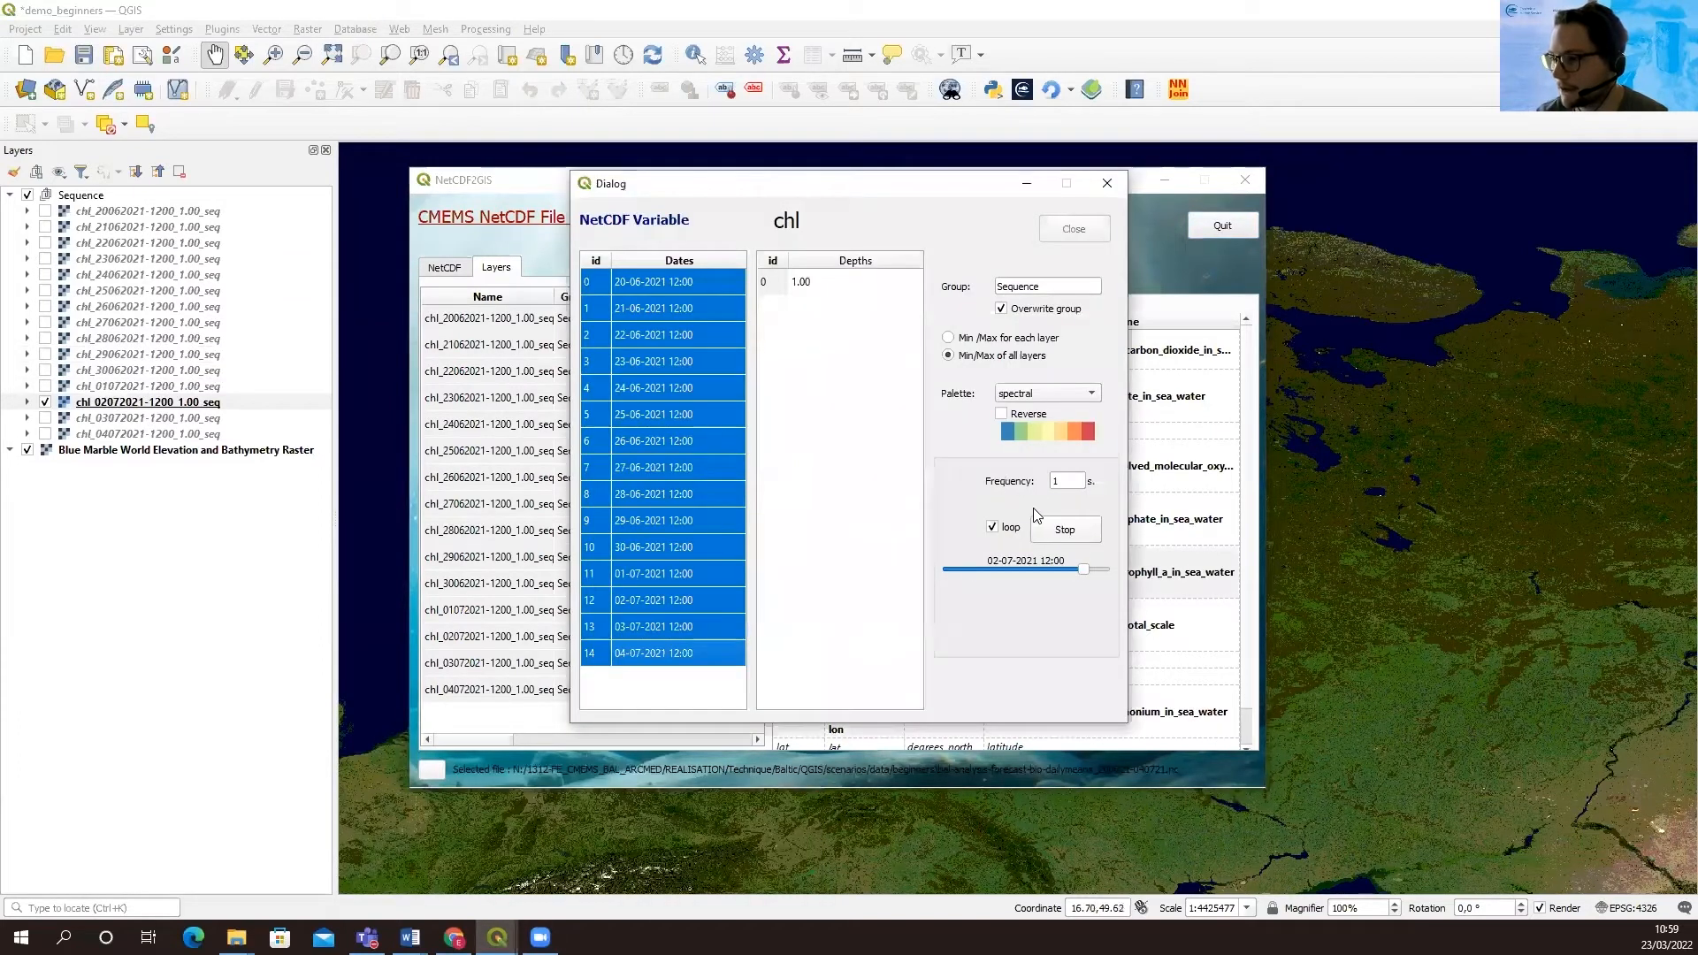
Stop the chl sequence, close its dialog and minimise the NetCDF2GIS window
left_click(1065, 530)
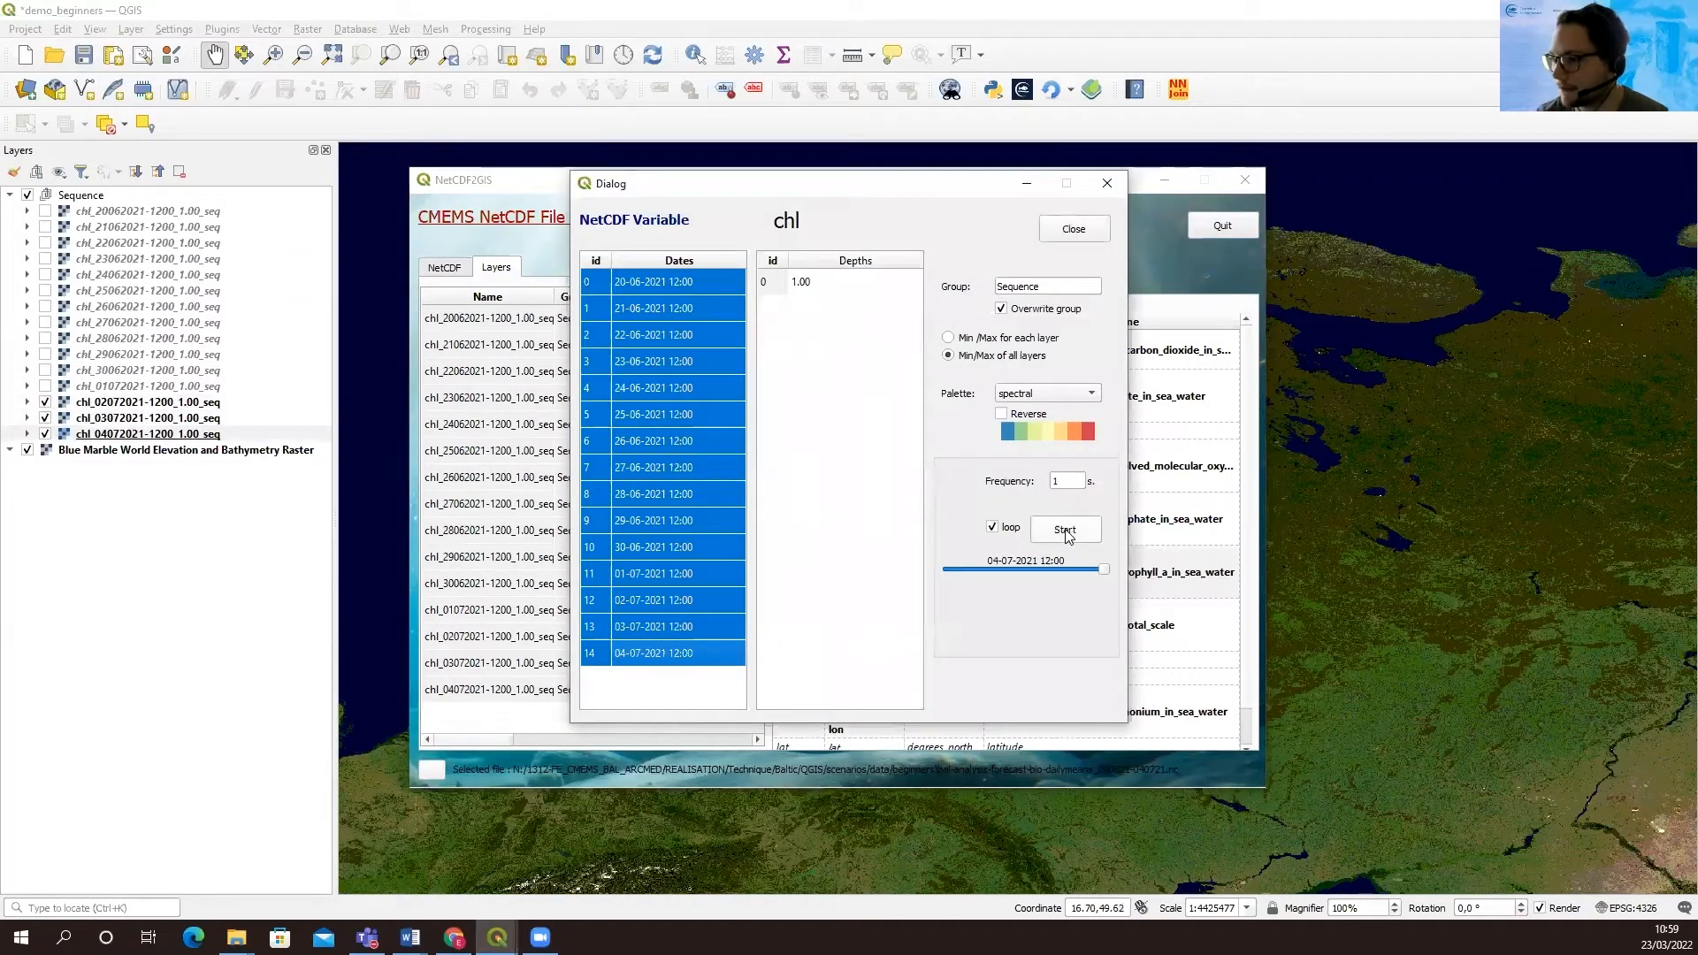
left_click(1094, 228)
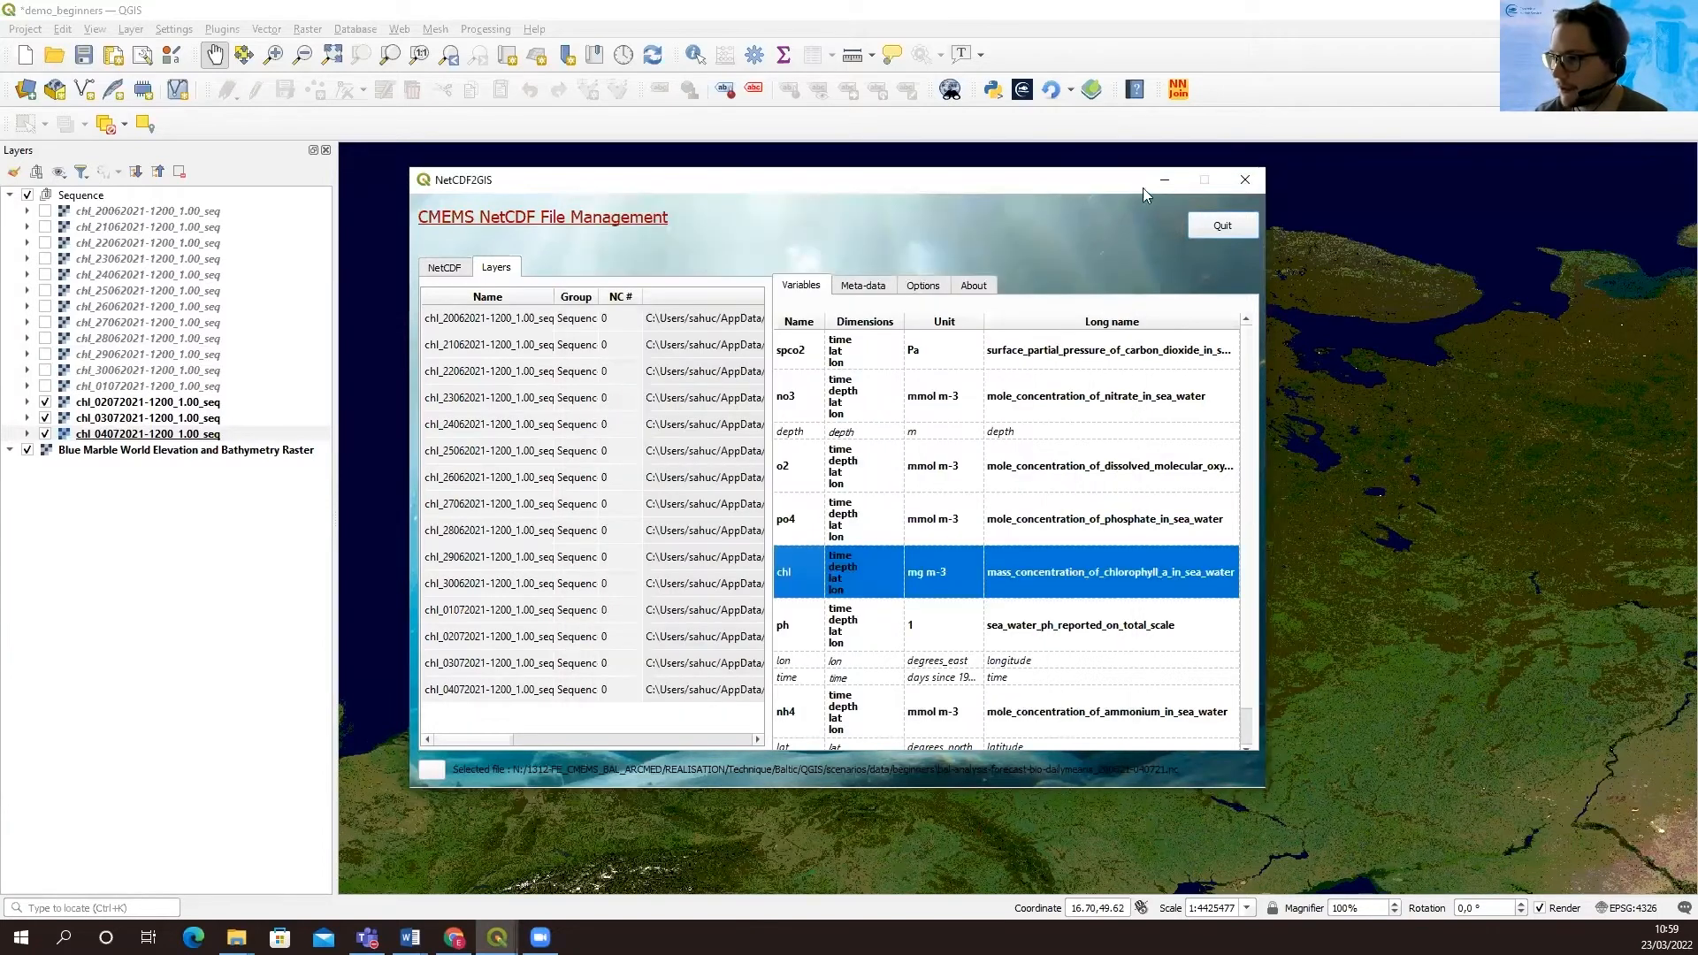
left_click(1165, 179)
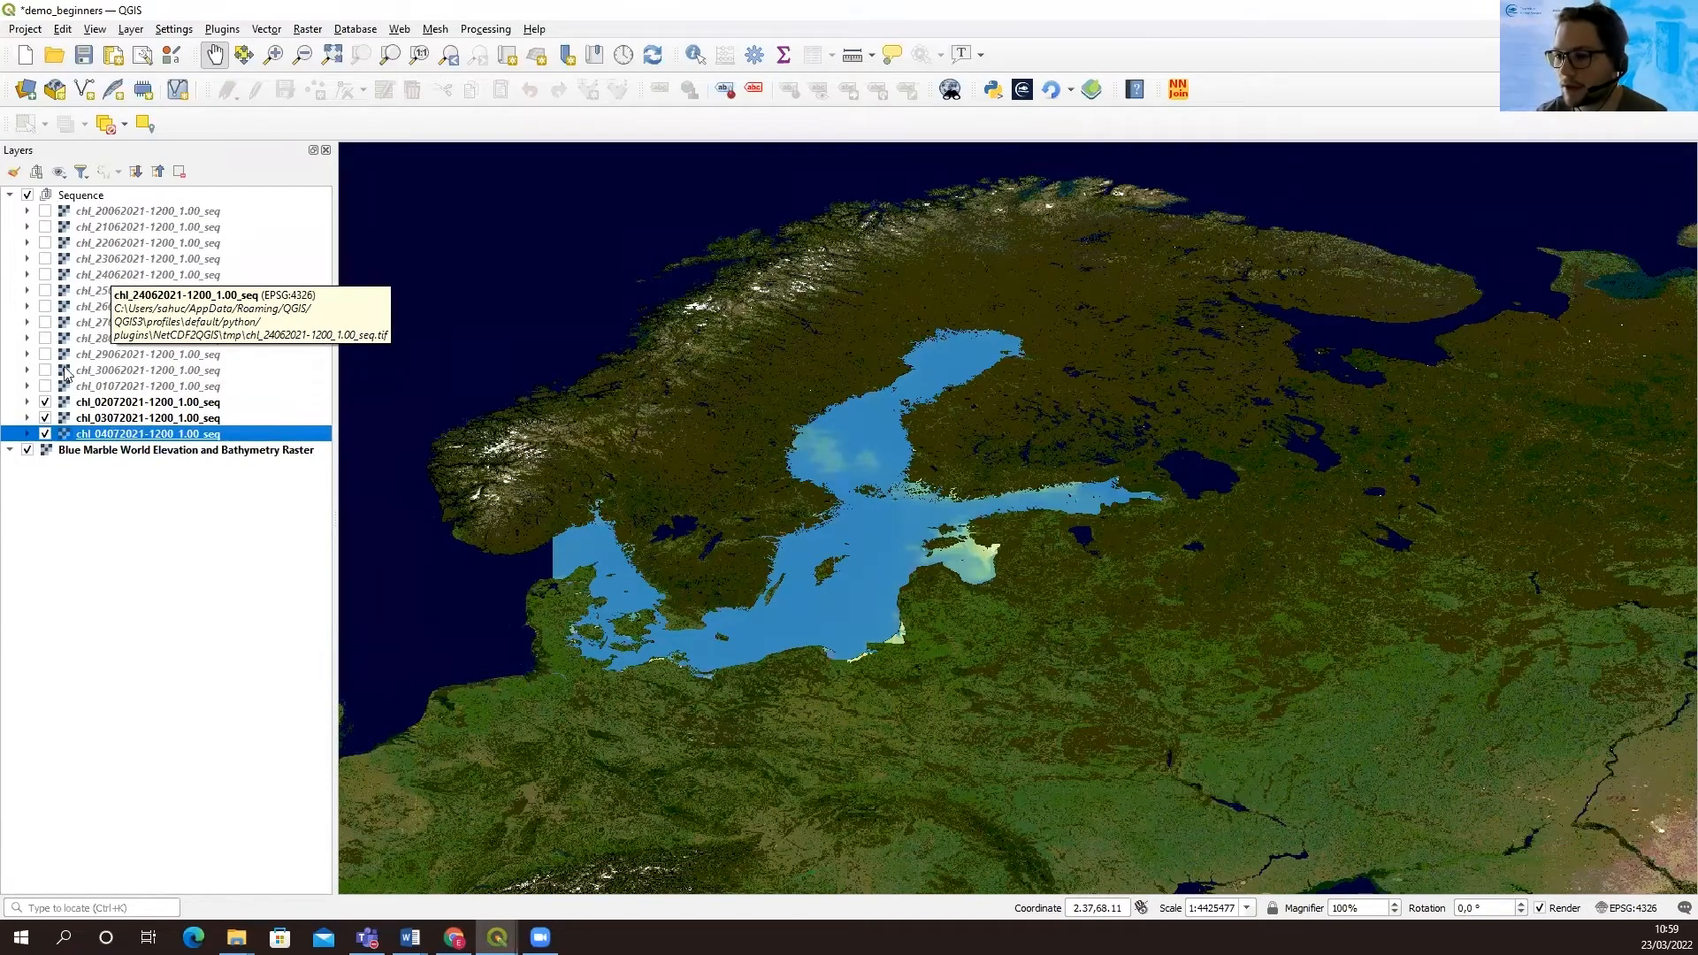
left_click(121, 404)
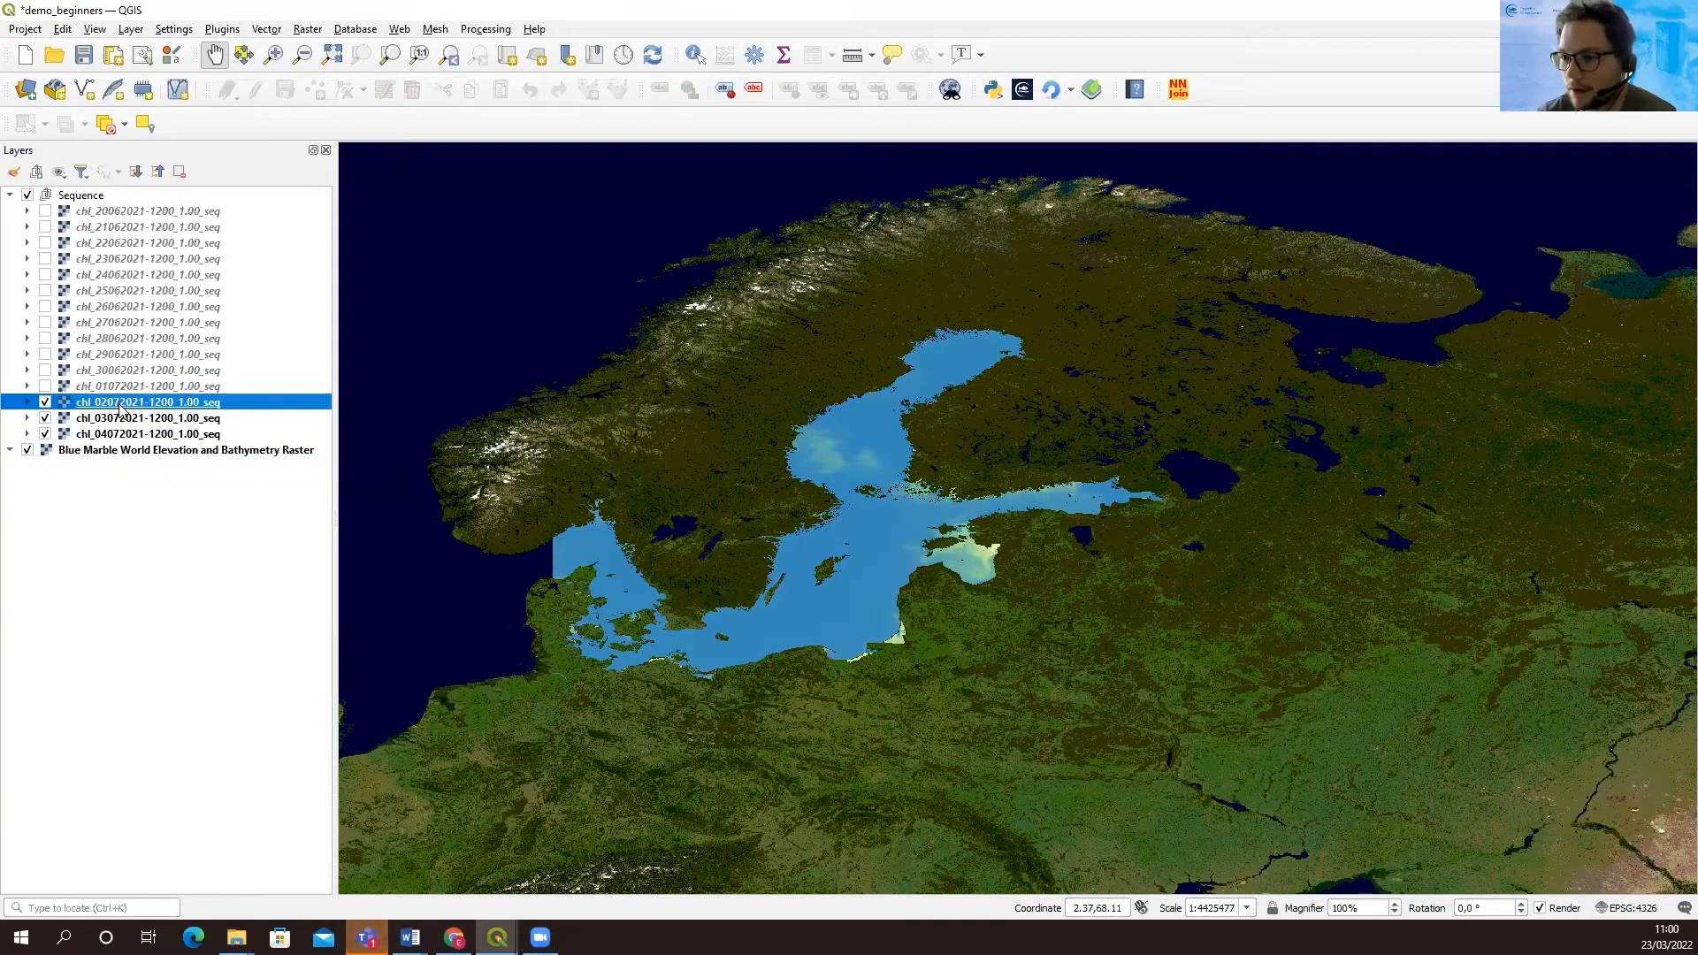
left_click(45, 212)
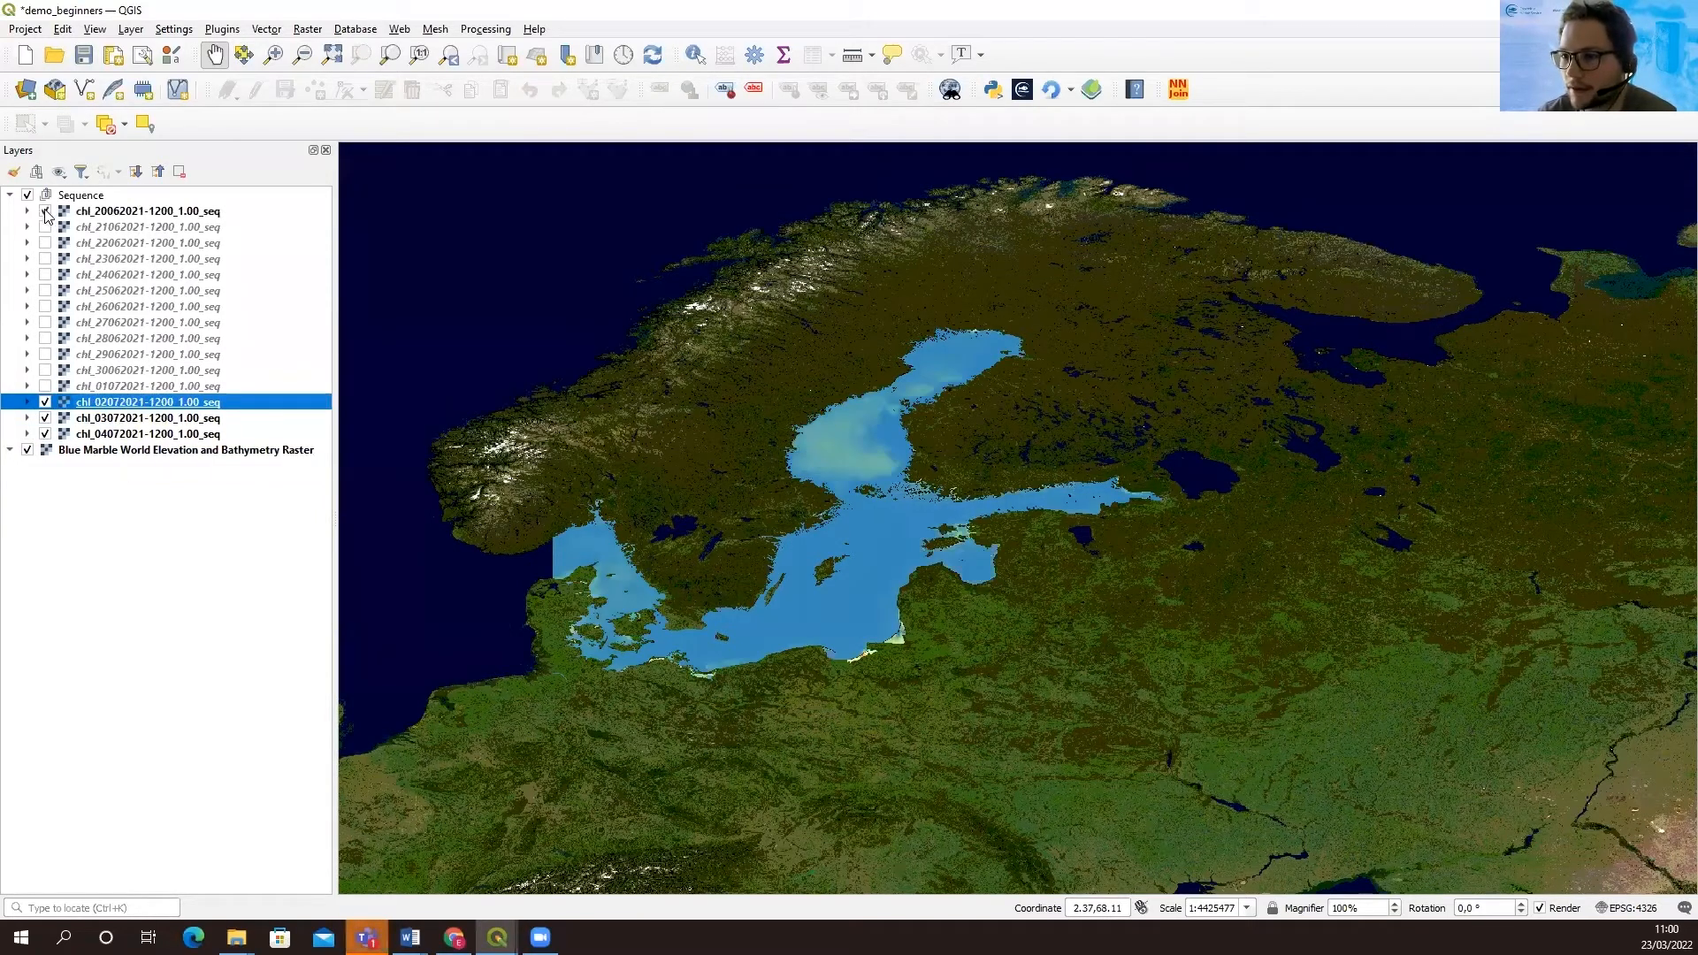
left_click(98, 213)
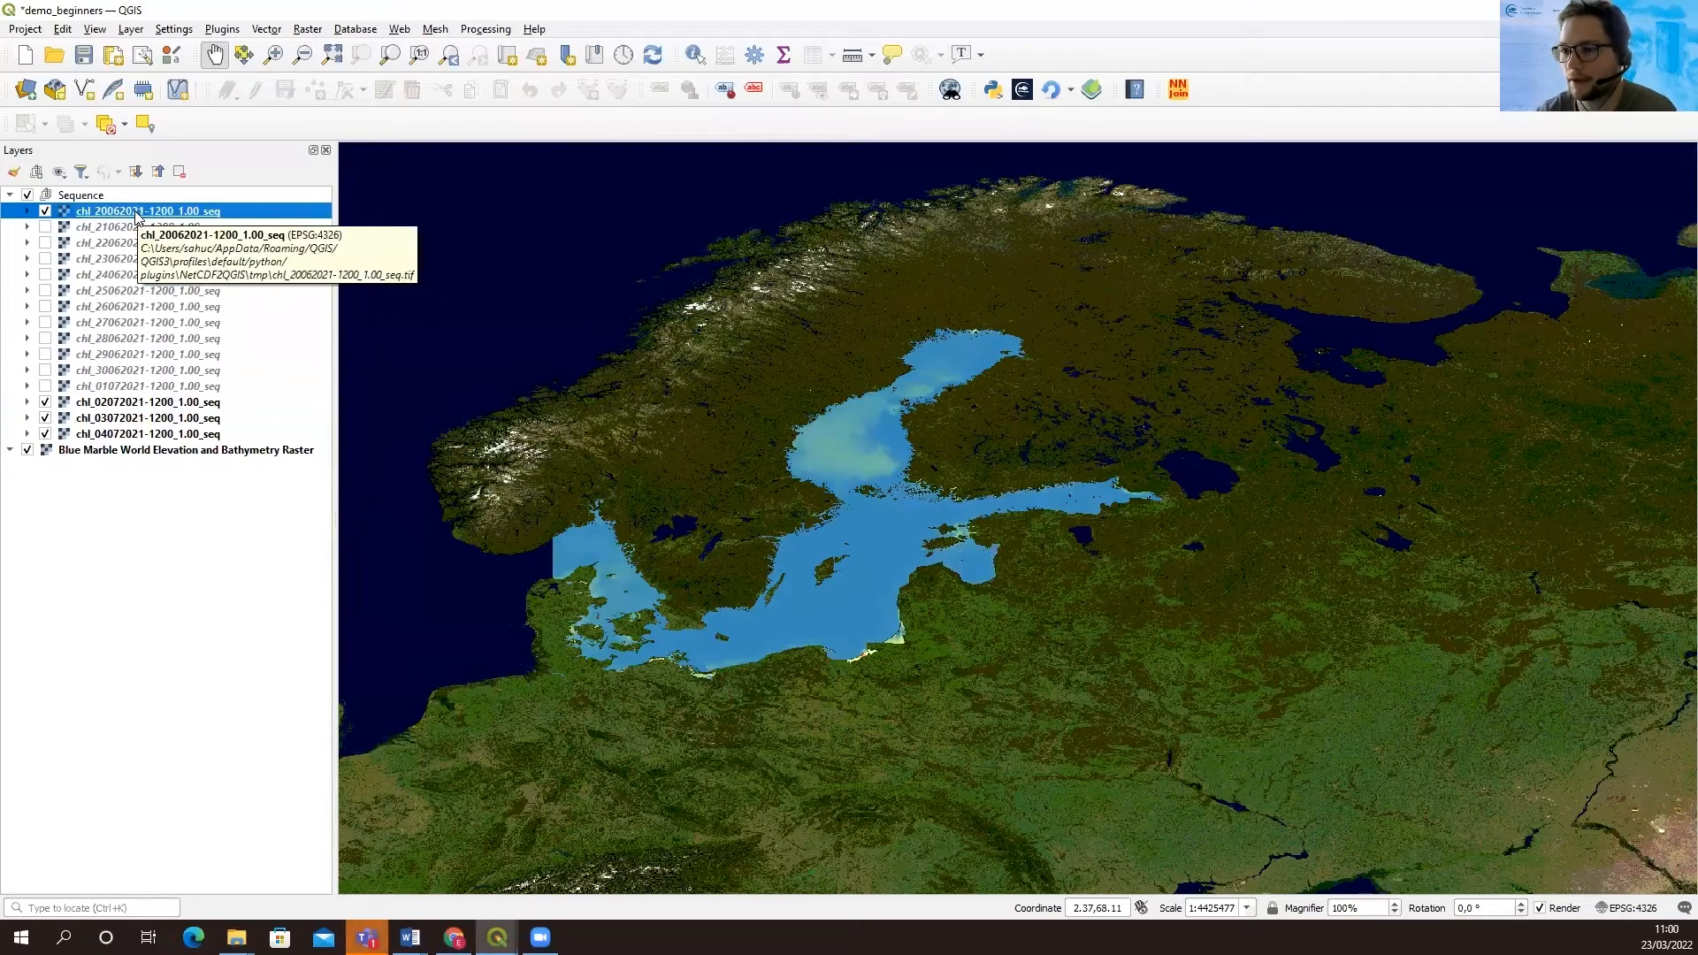
right_click(137, 215)
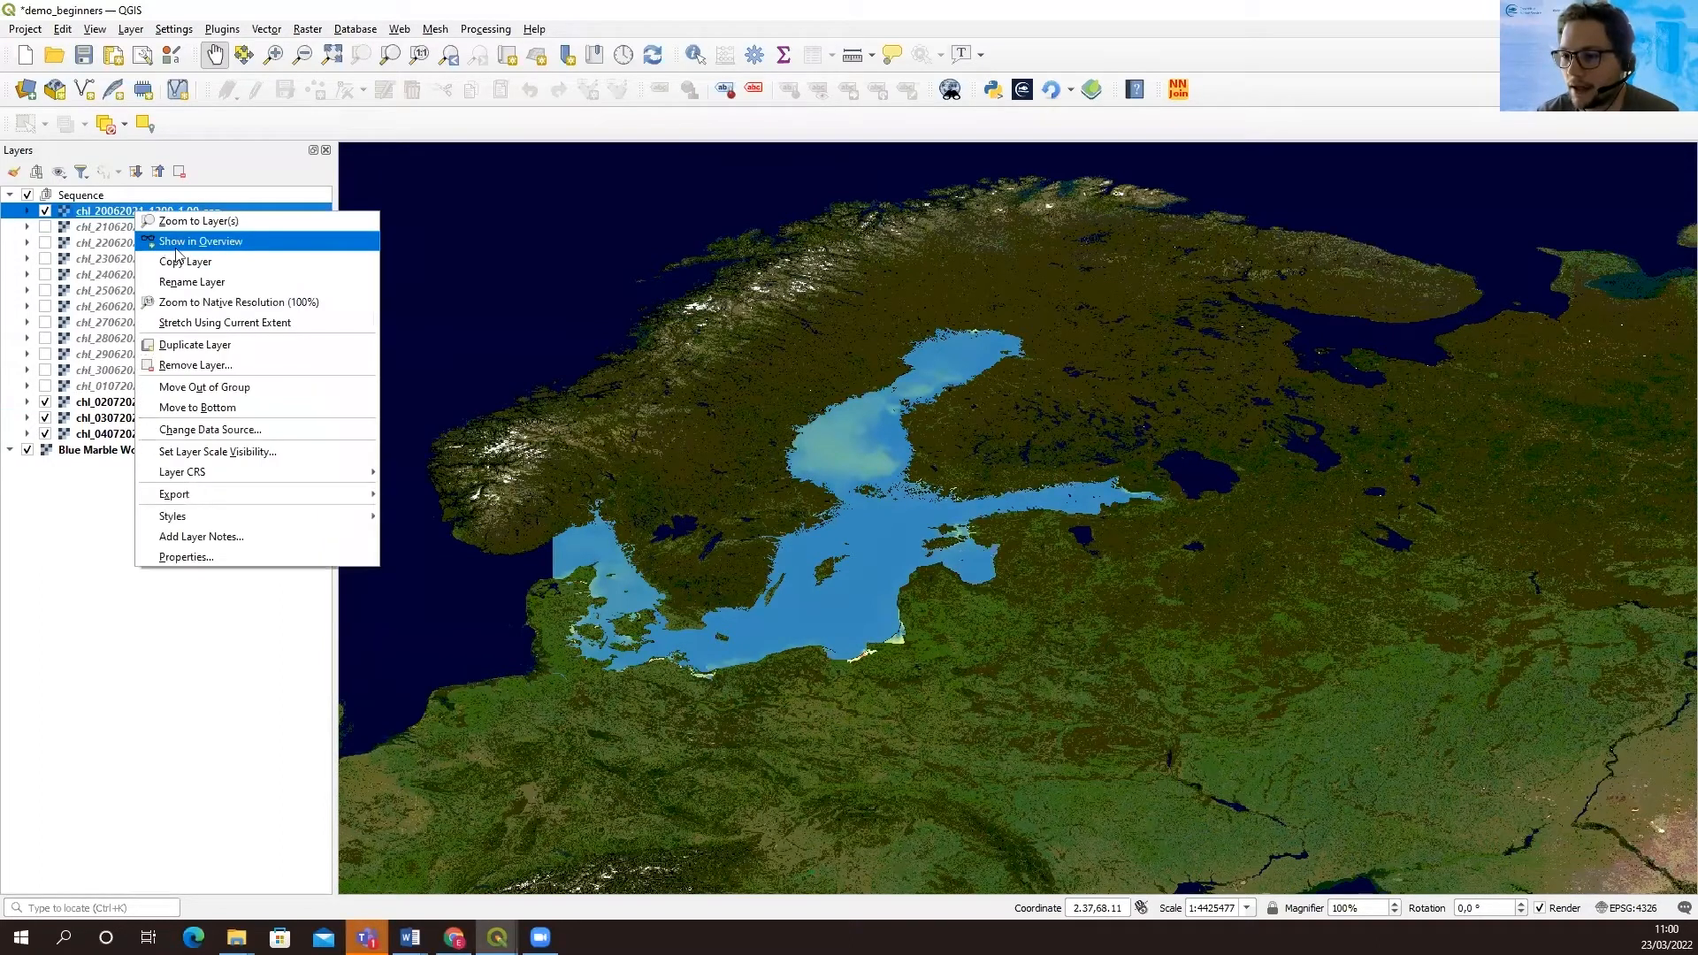
left_click(203, 559)
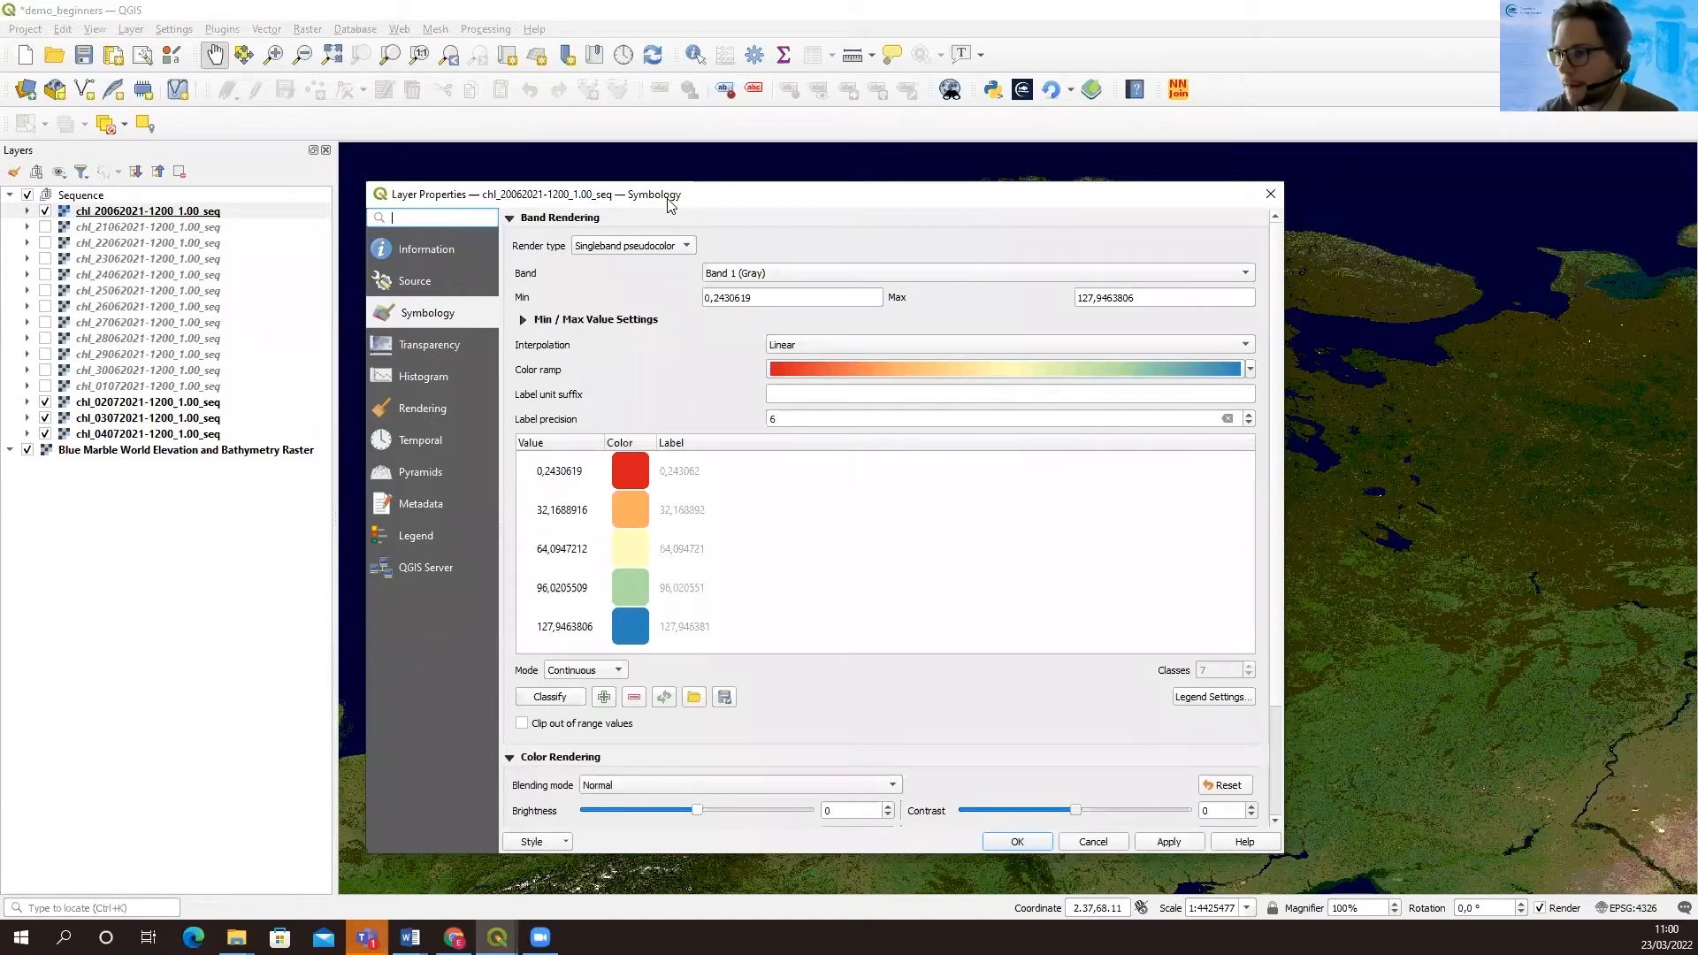
left_click_drag(670, 205, 620, 174)
left_click_drag(703, 266, 566, 265)
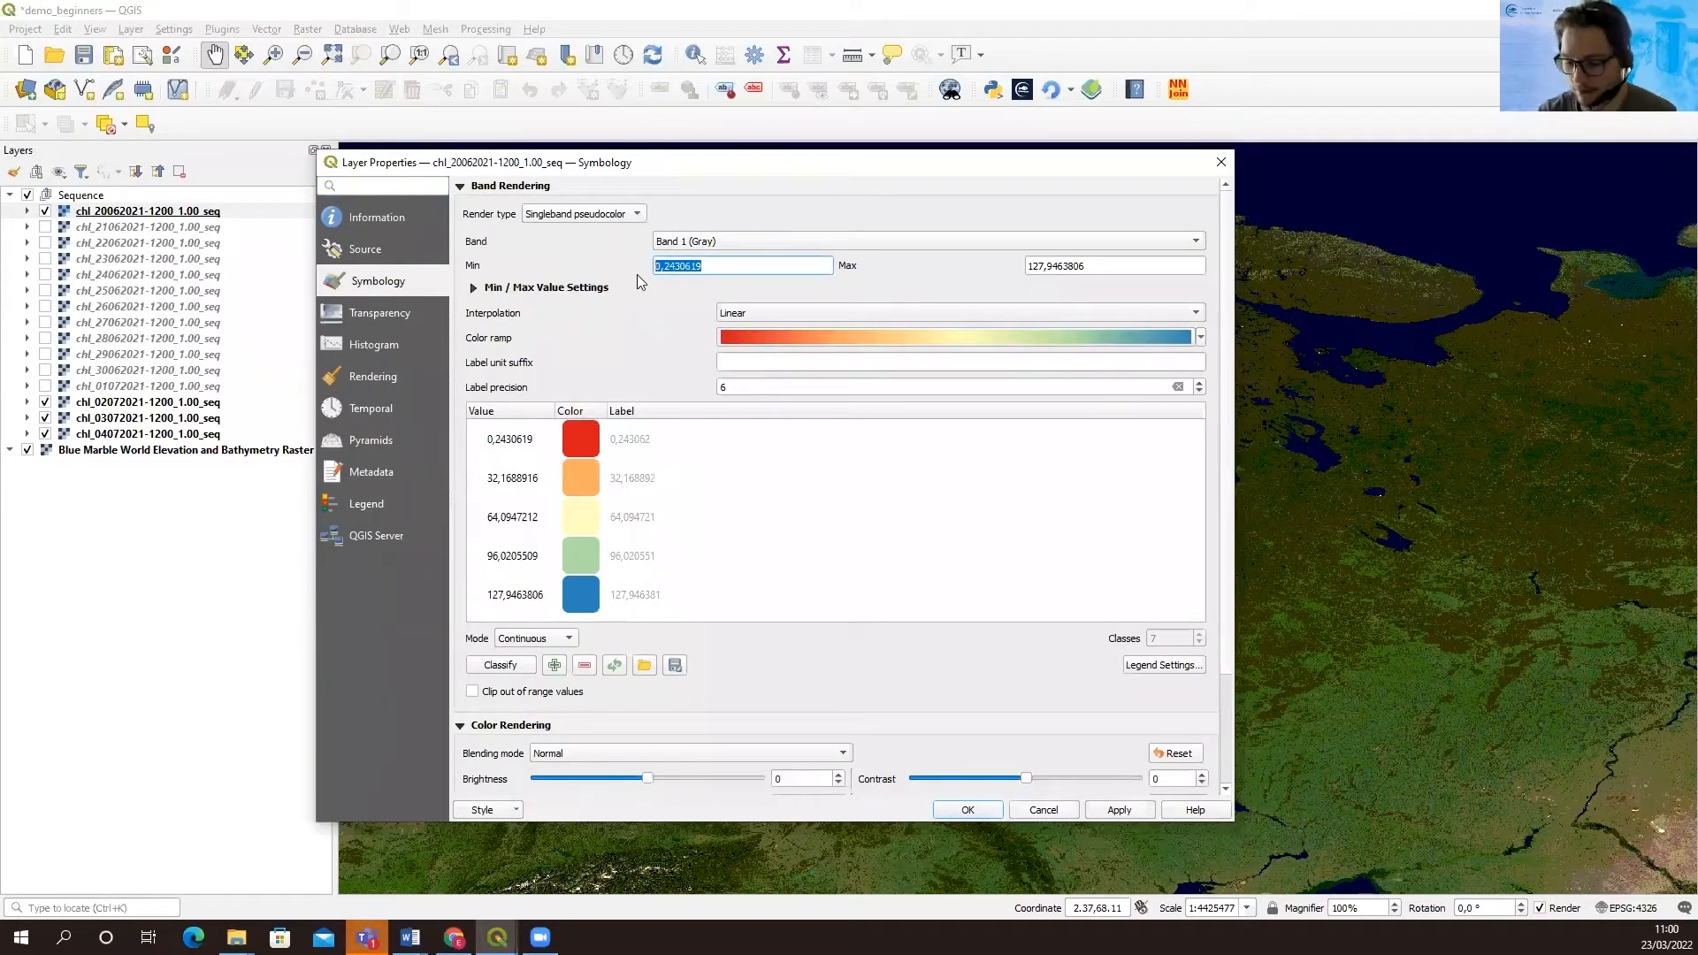
type("0")
left_click_drag(1108, 267, 934, 281)
type("20")
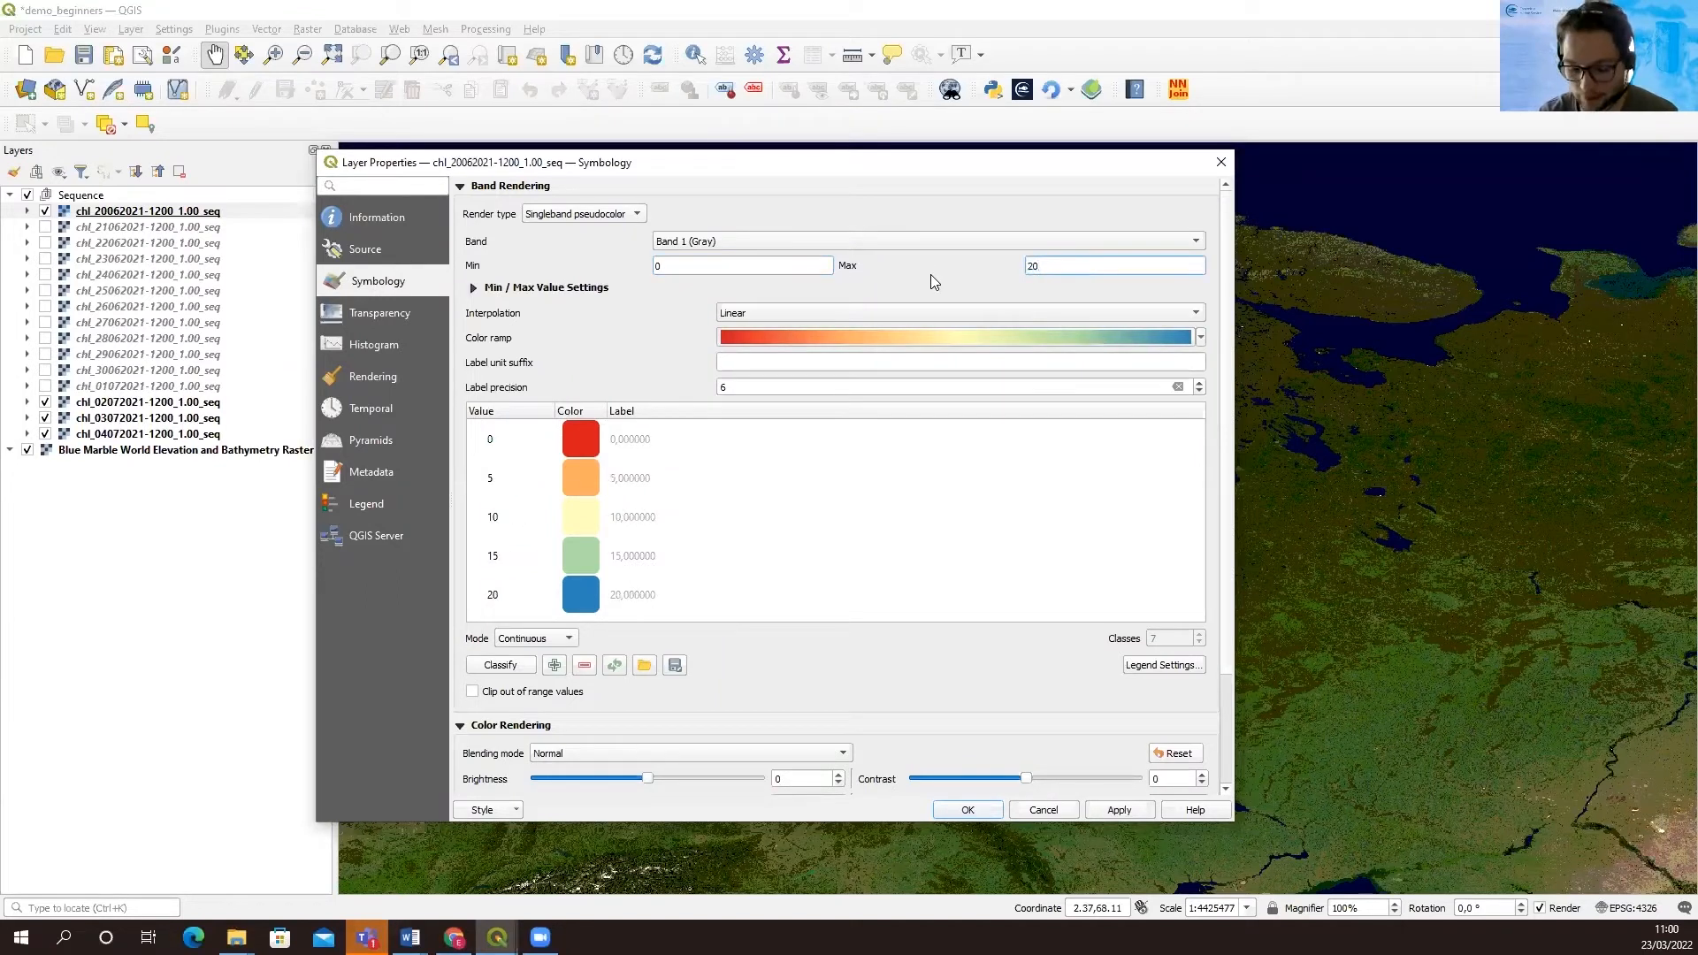
Invert the layer's color ramp so low values are blue and high values red, and apply the symbology
left_click(1202, 338)
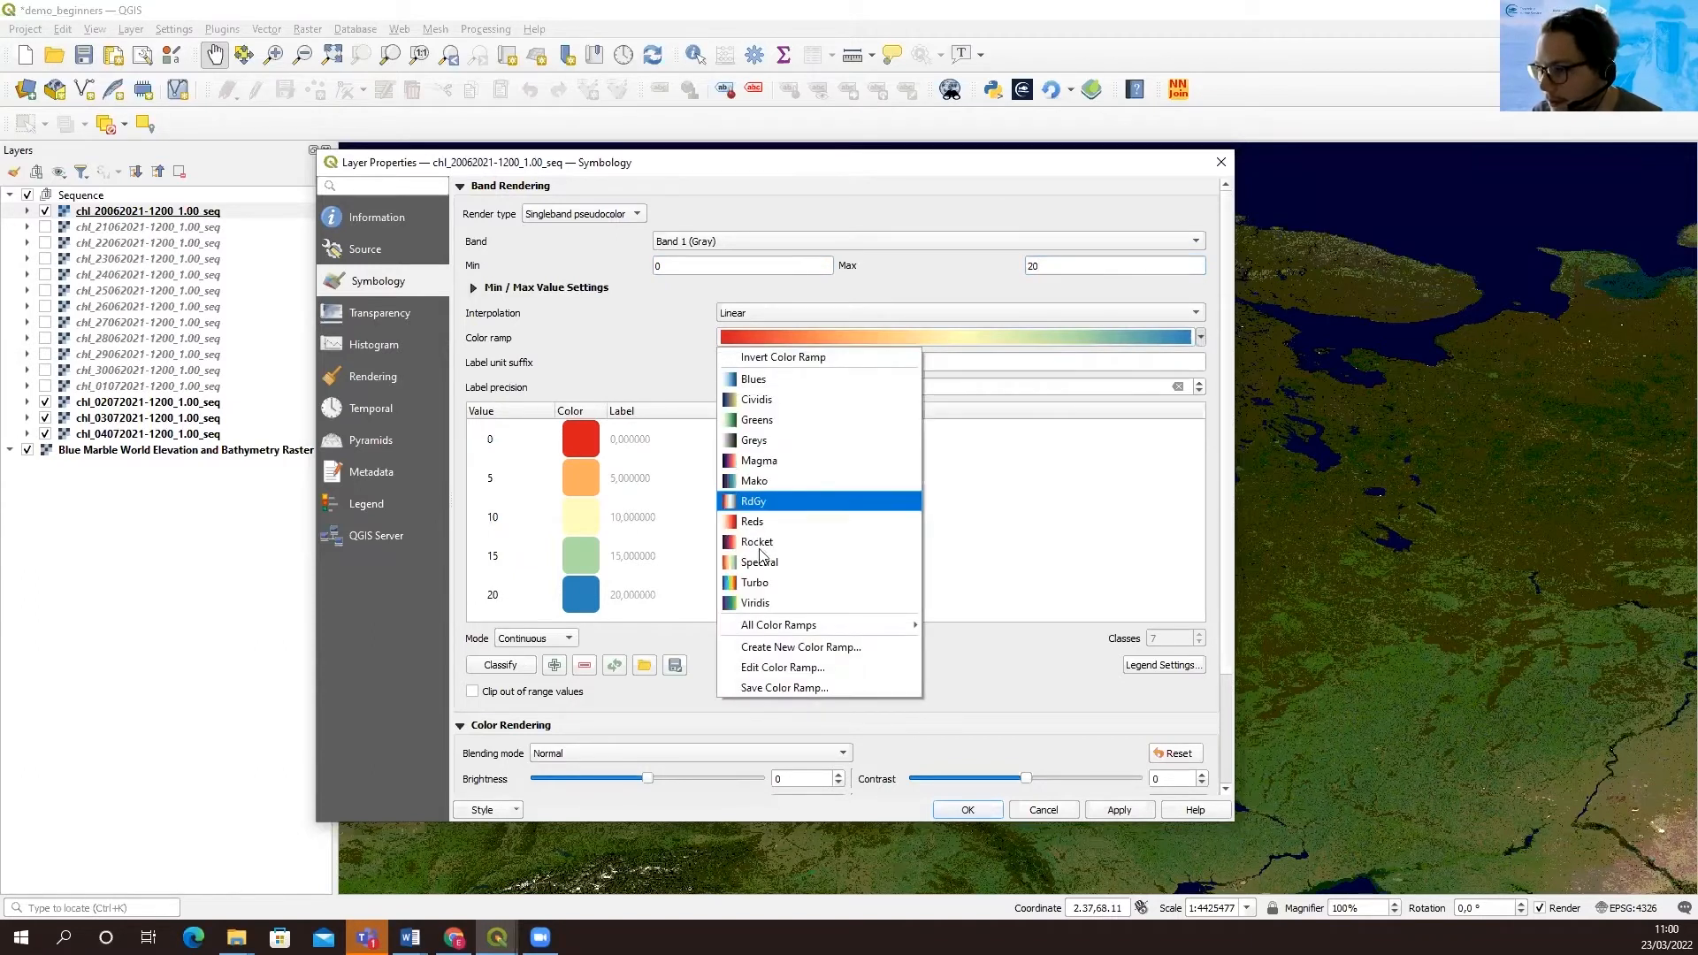
left_click(1202, 338)
left_click(1202, 338)
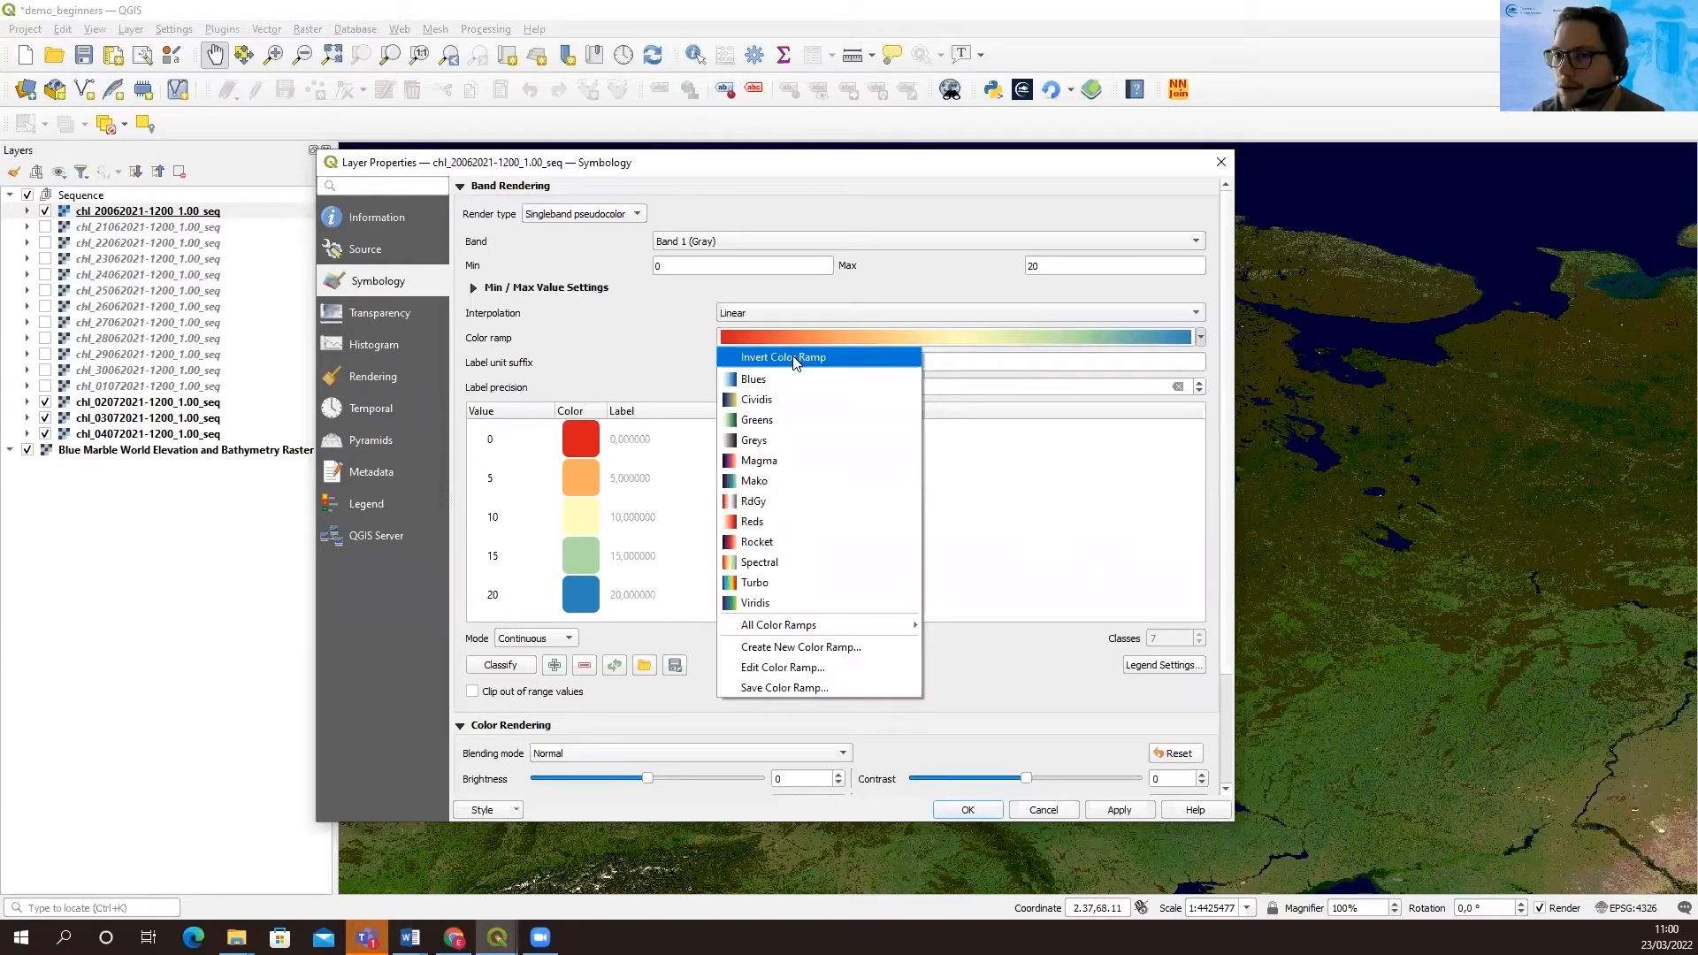
left_click(796, 357)
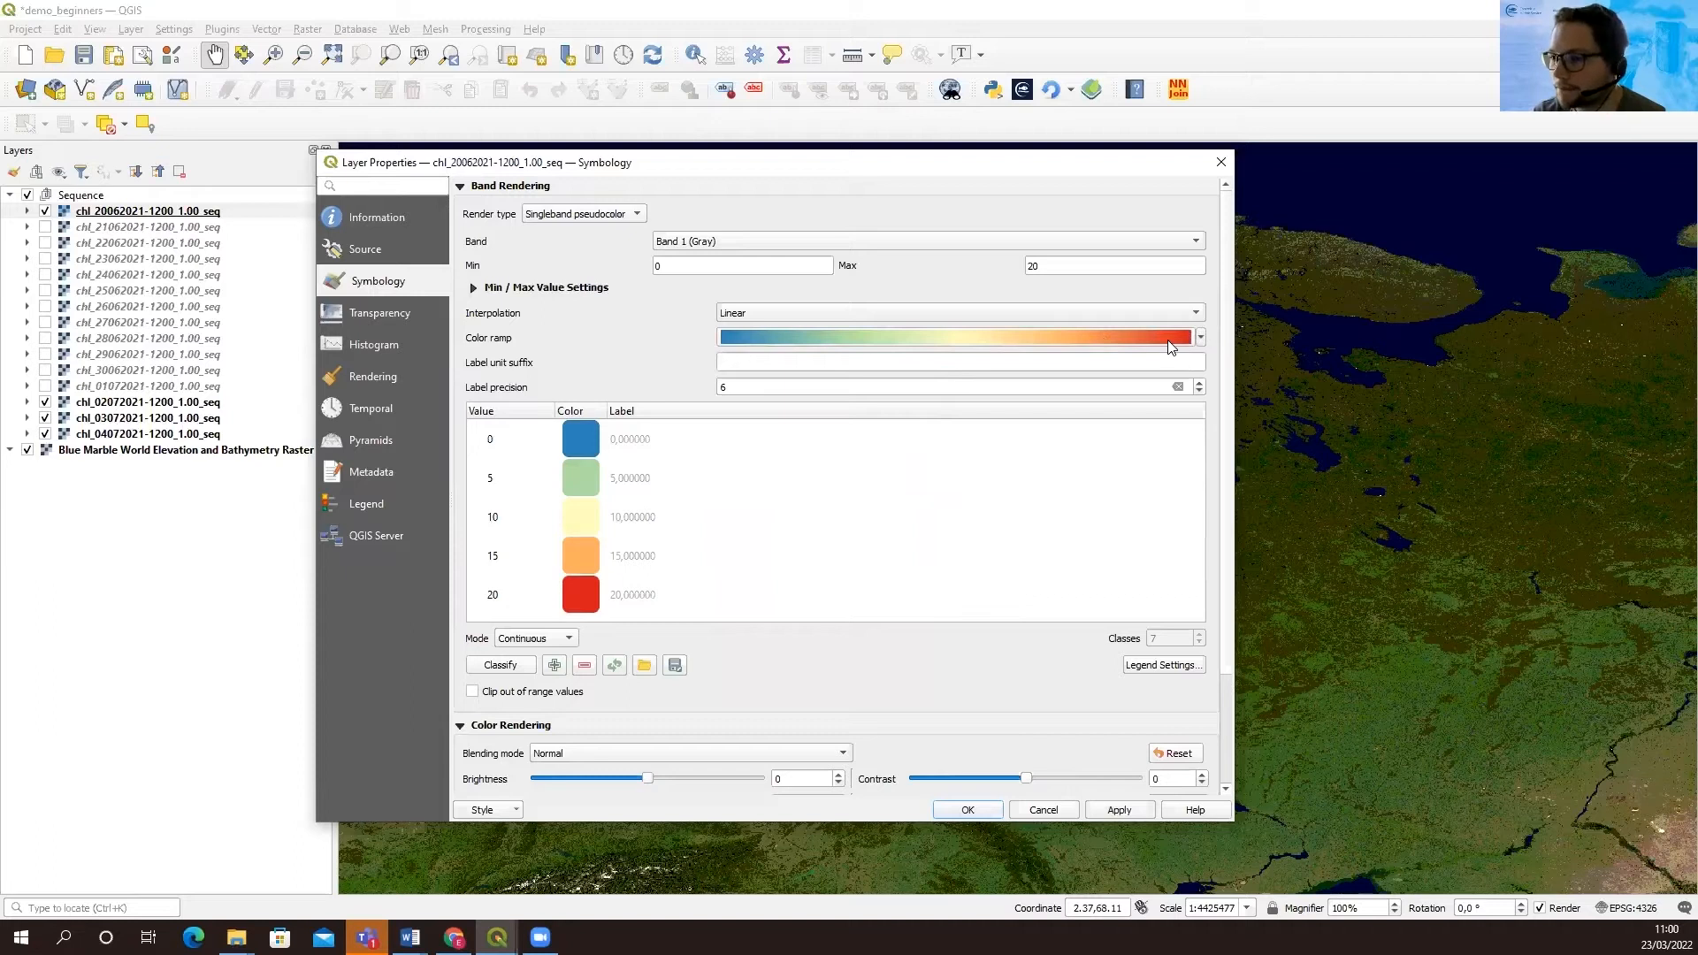
left_click(1121, 811)
left_click(968, 811)
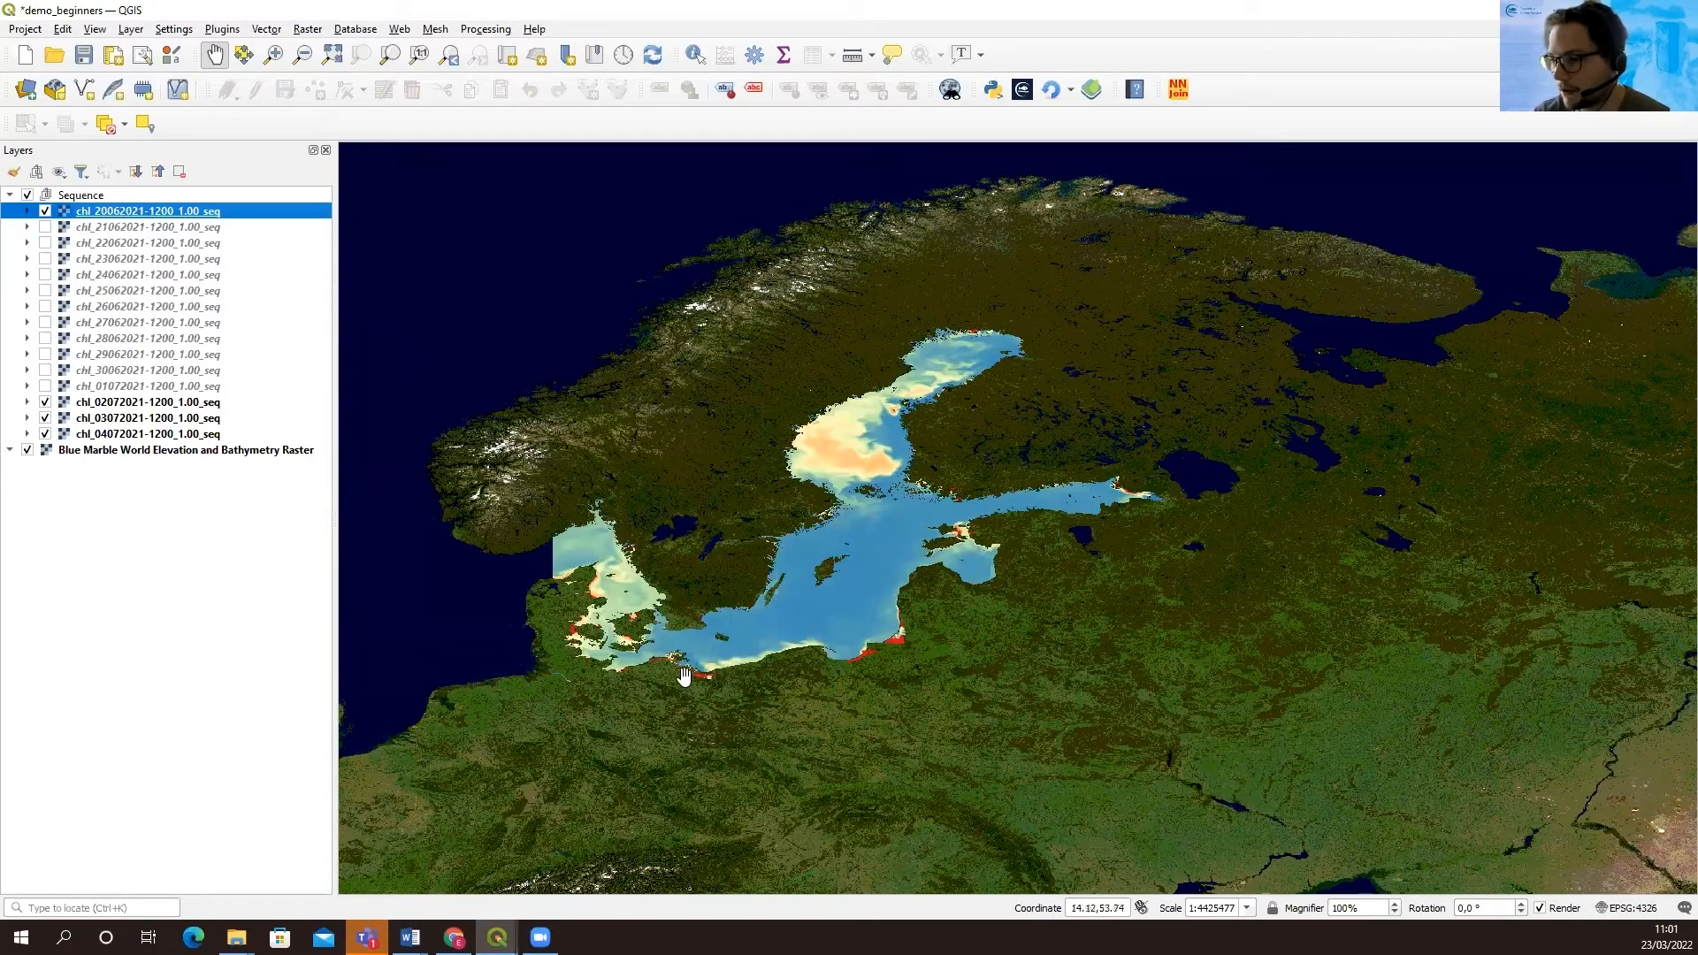
Show the 21-06-2021 chl layer and switch the 20-06-2021 layer off and on to compare their colours
left_click(45, 226)
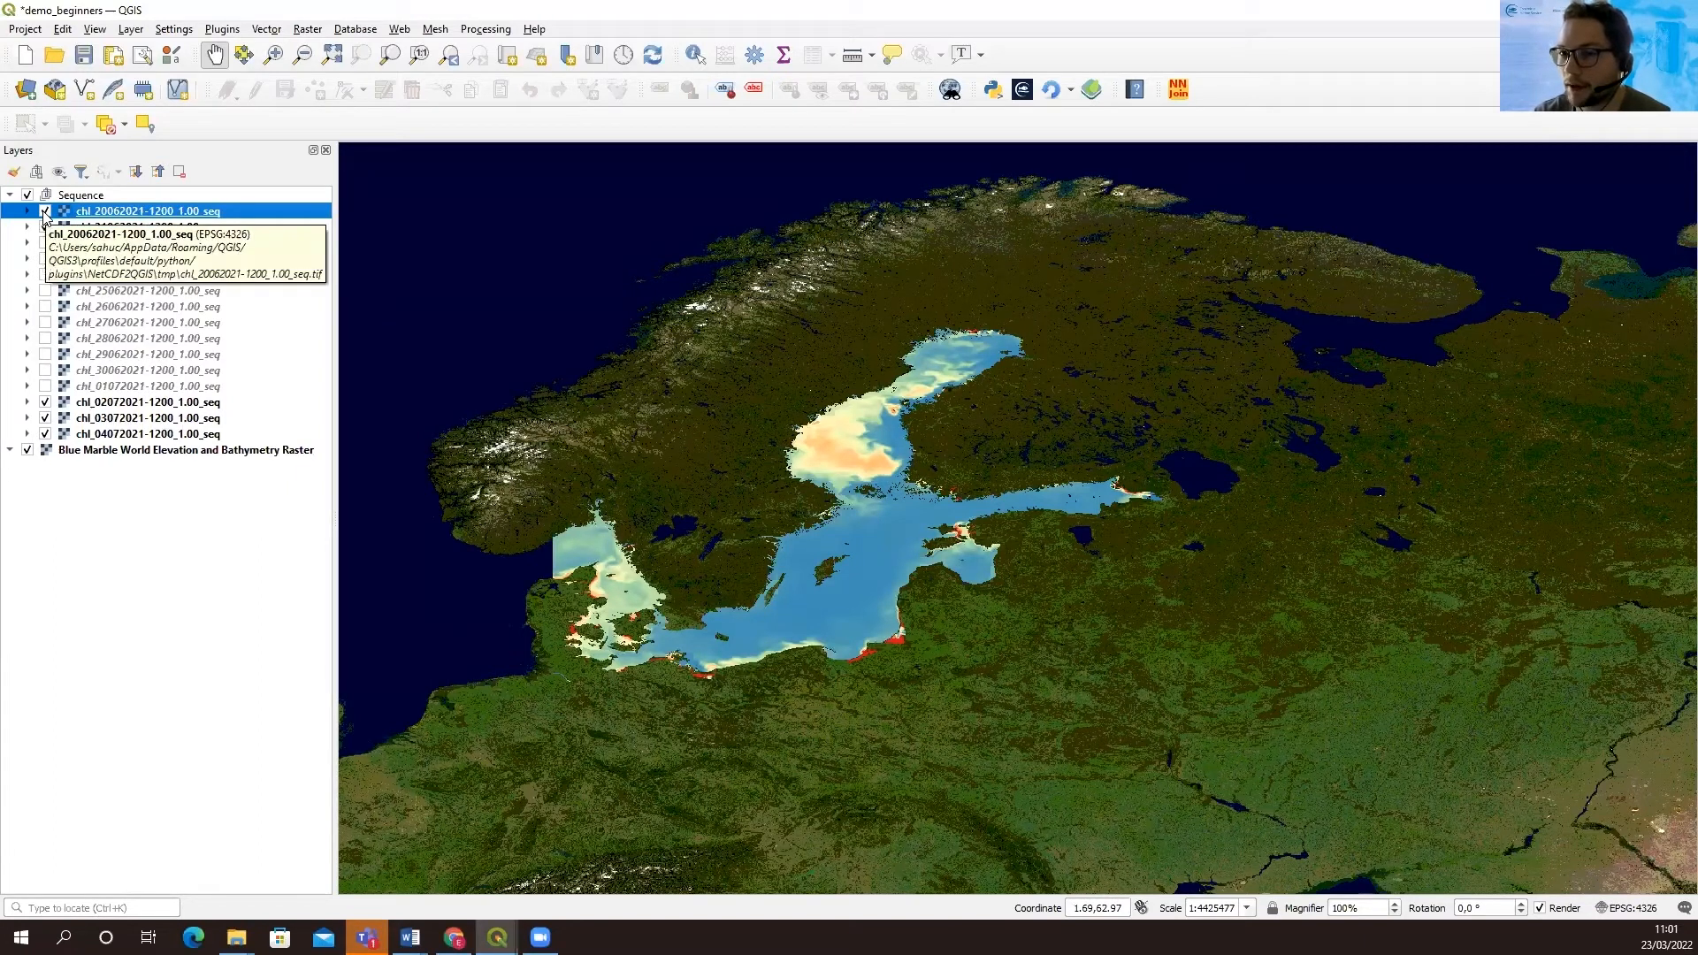
left_click(45, 213)
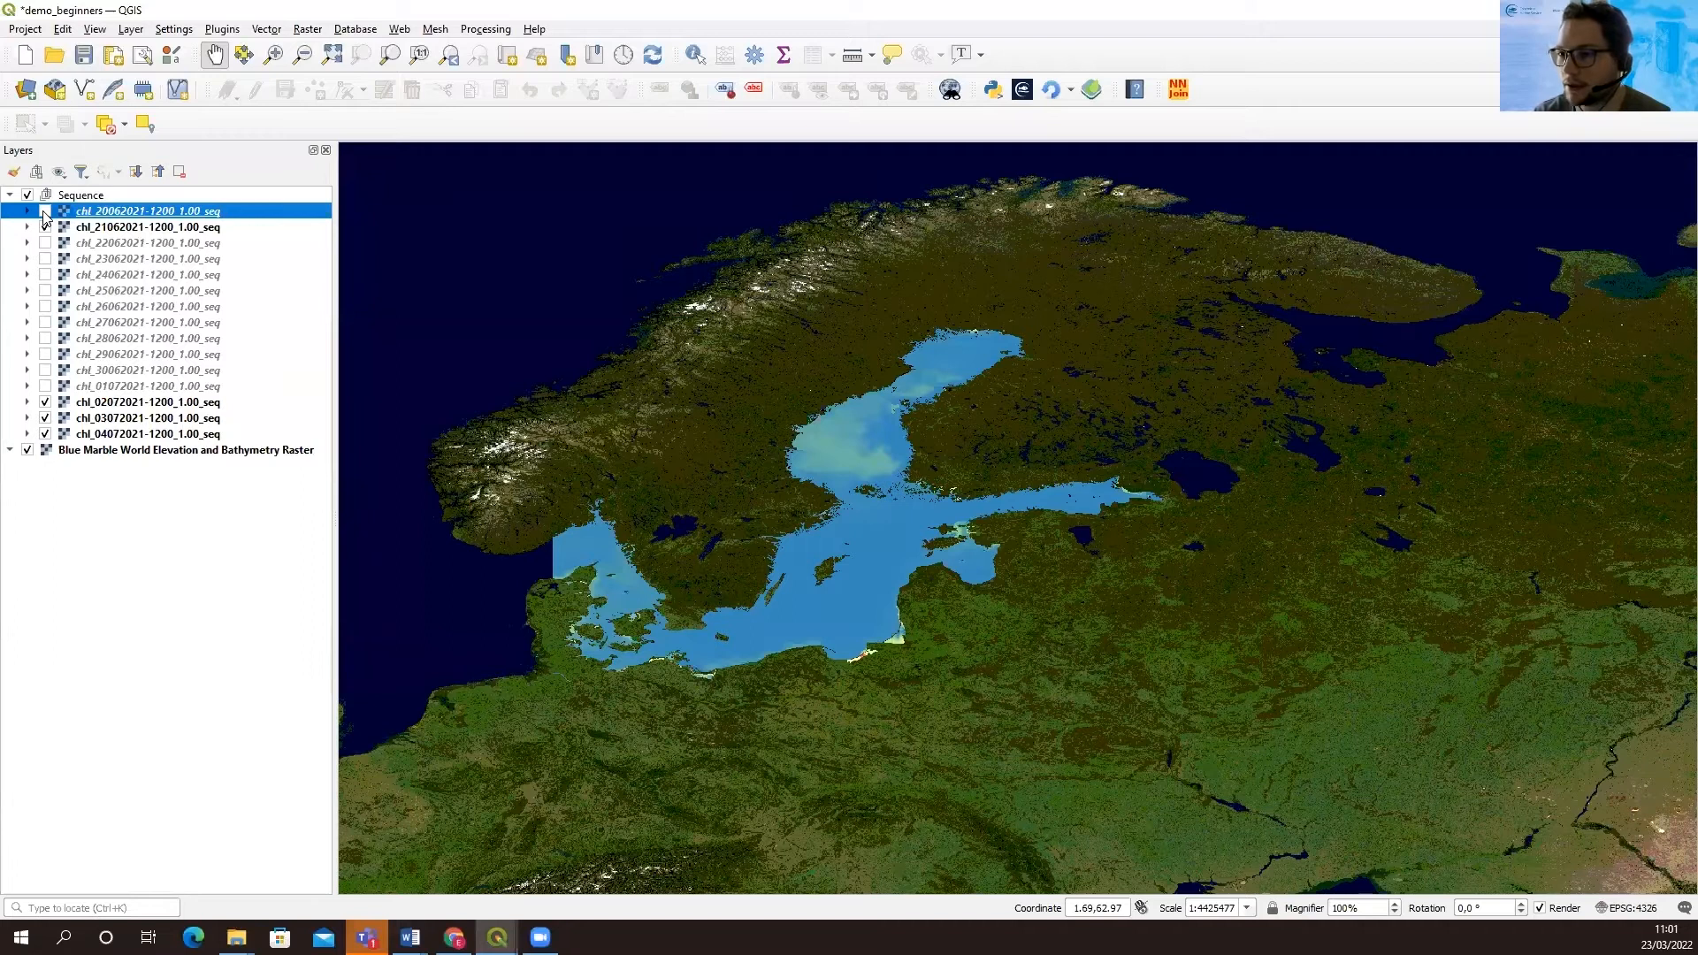
left_click(45, 213)
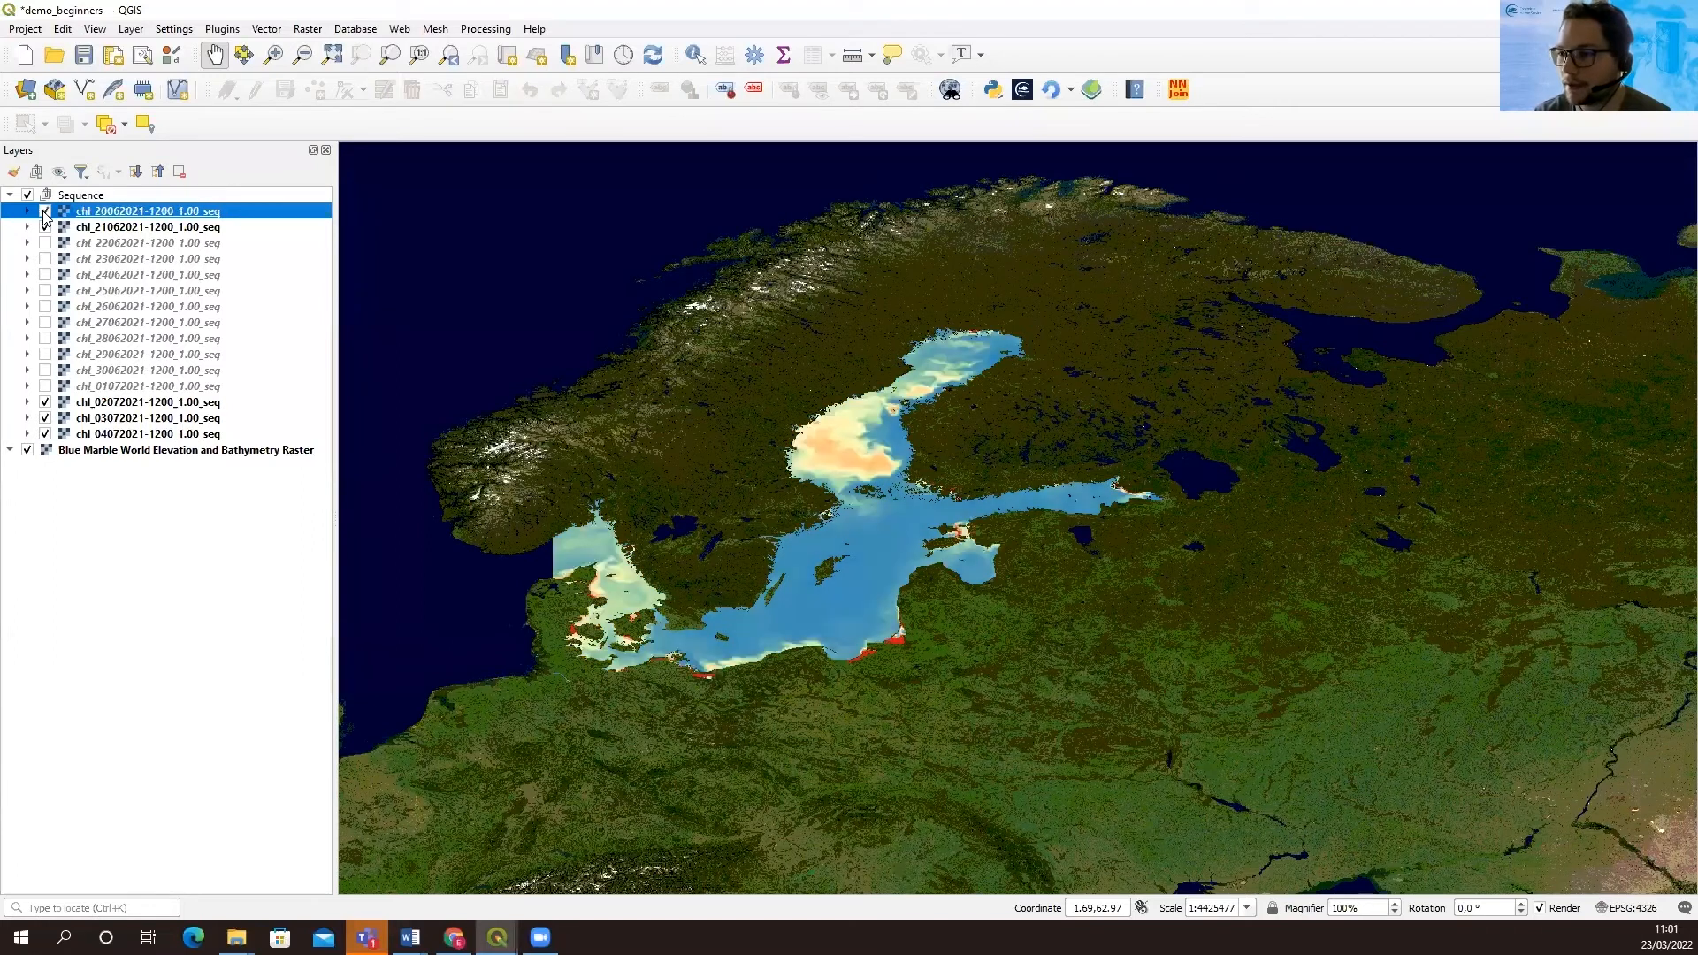
Copy the style of the 20-06-2021 chl layer and paste it onto all chl layers from 21-06-2021 to 04-07-2021
right_click(128, 217)
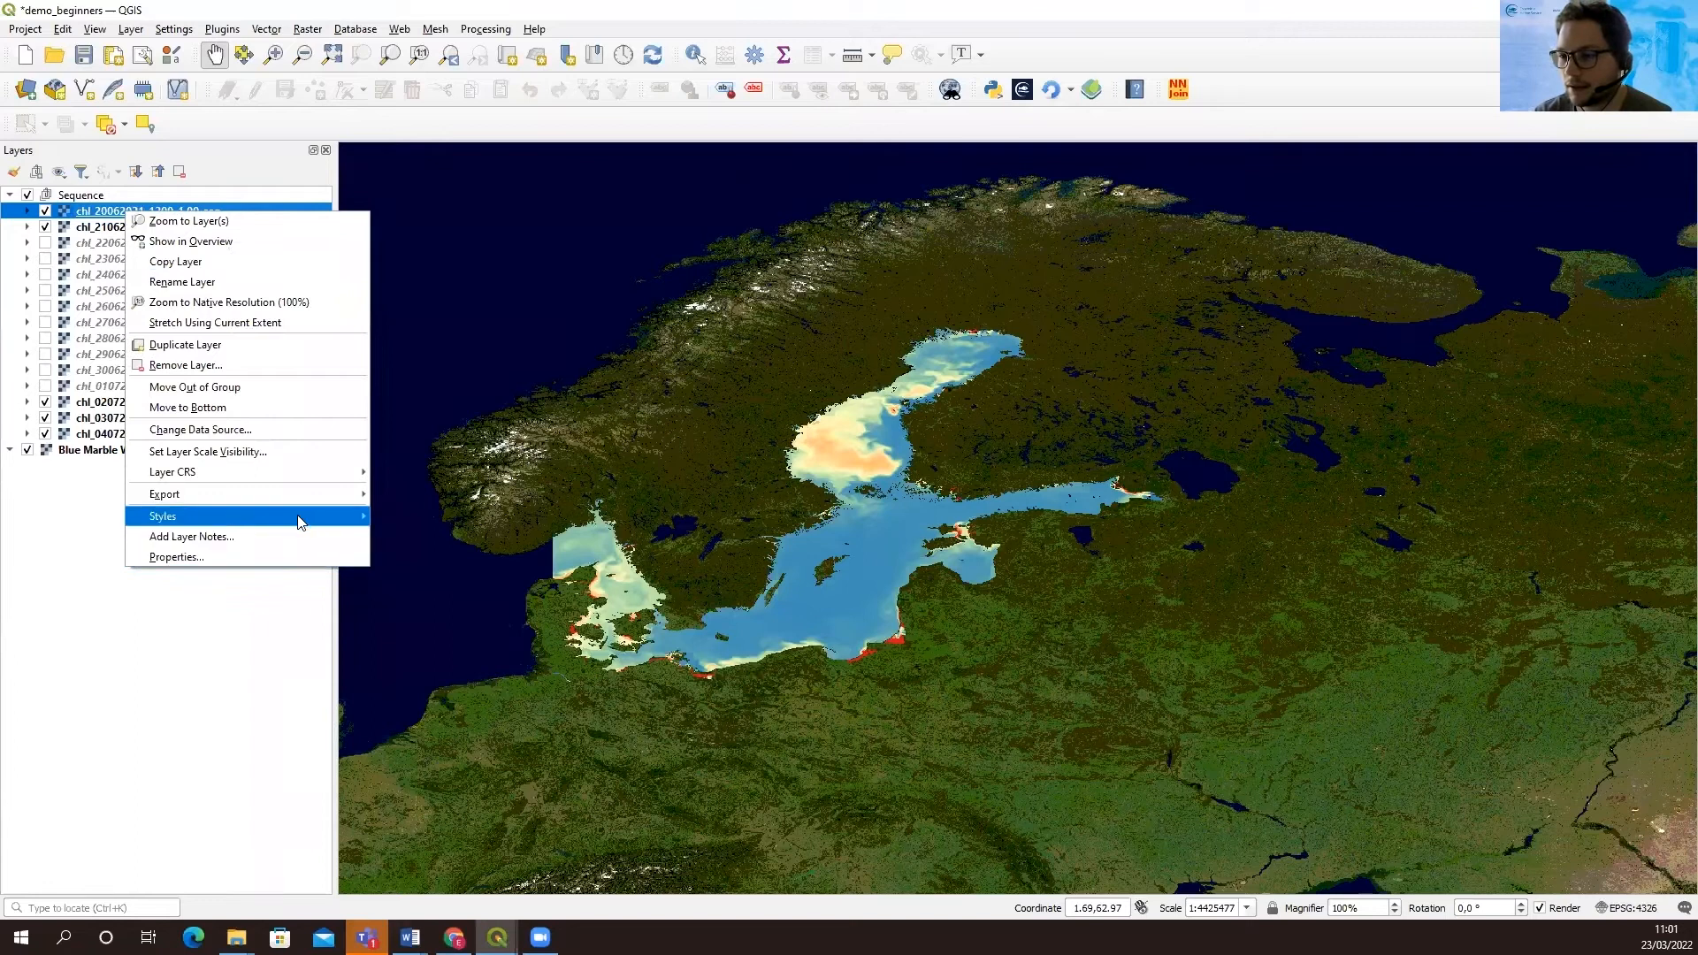
mouse_move(363, 520)
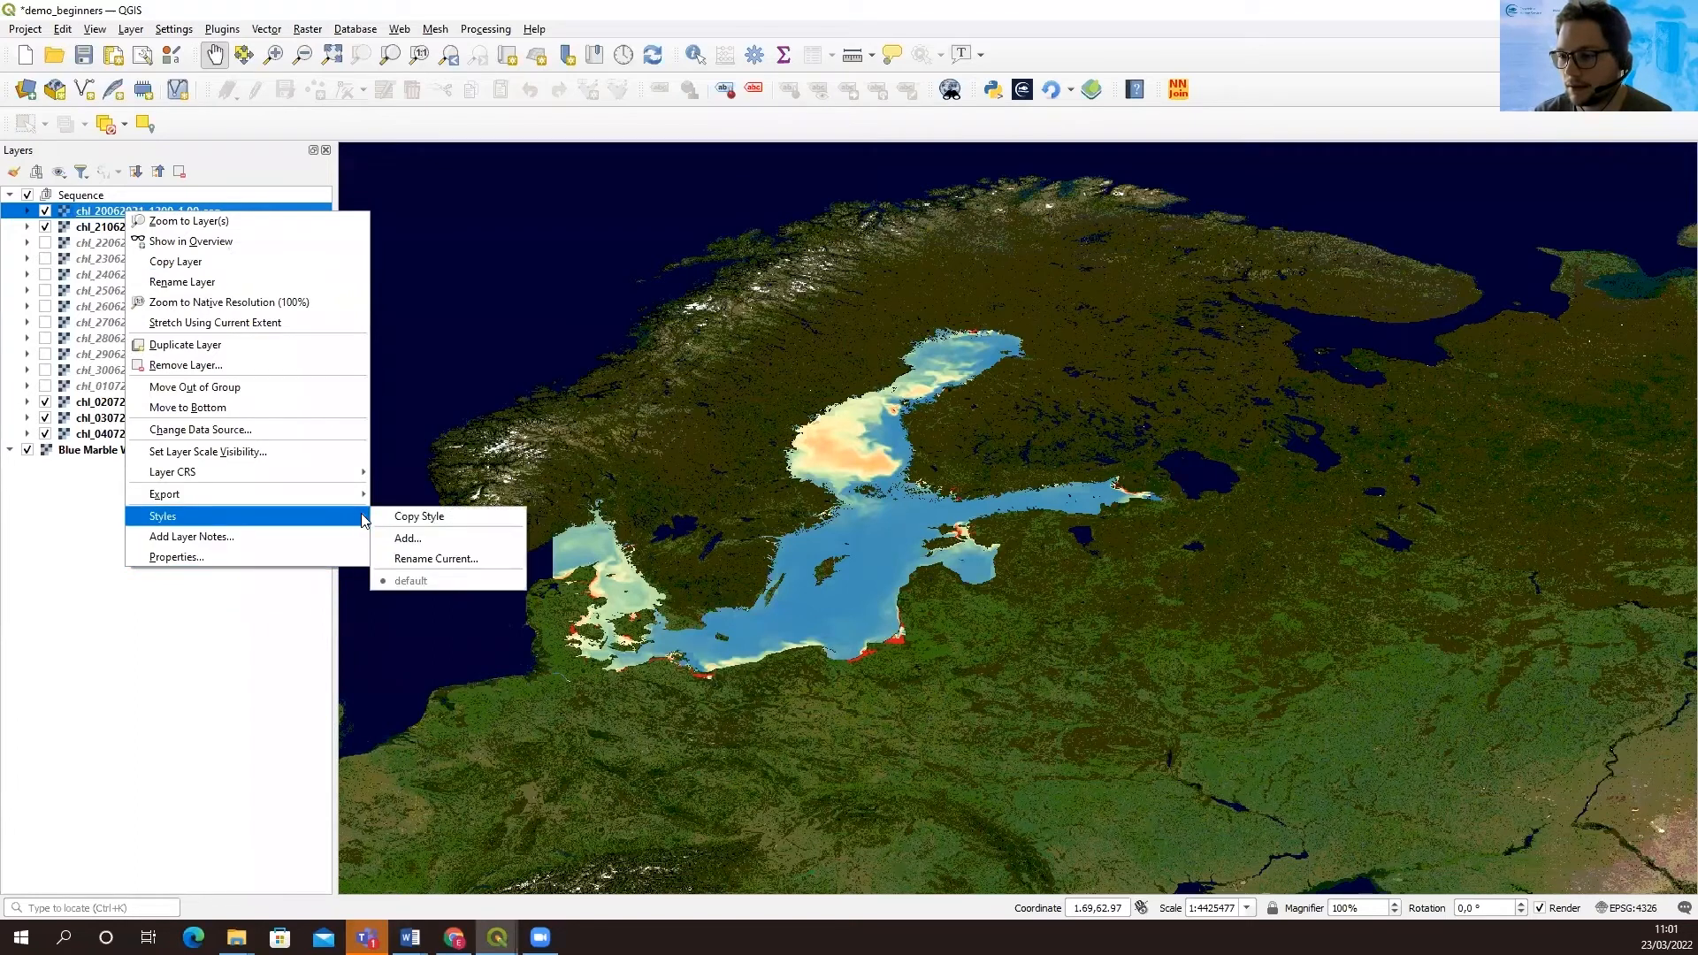
left_click(415, 515)
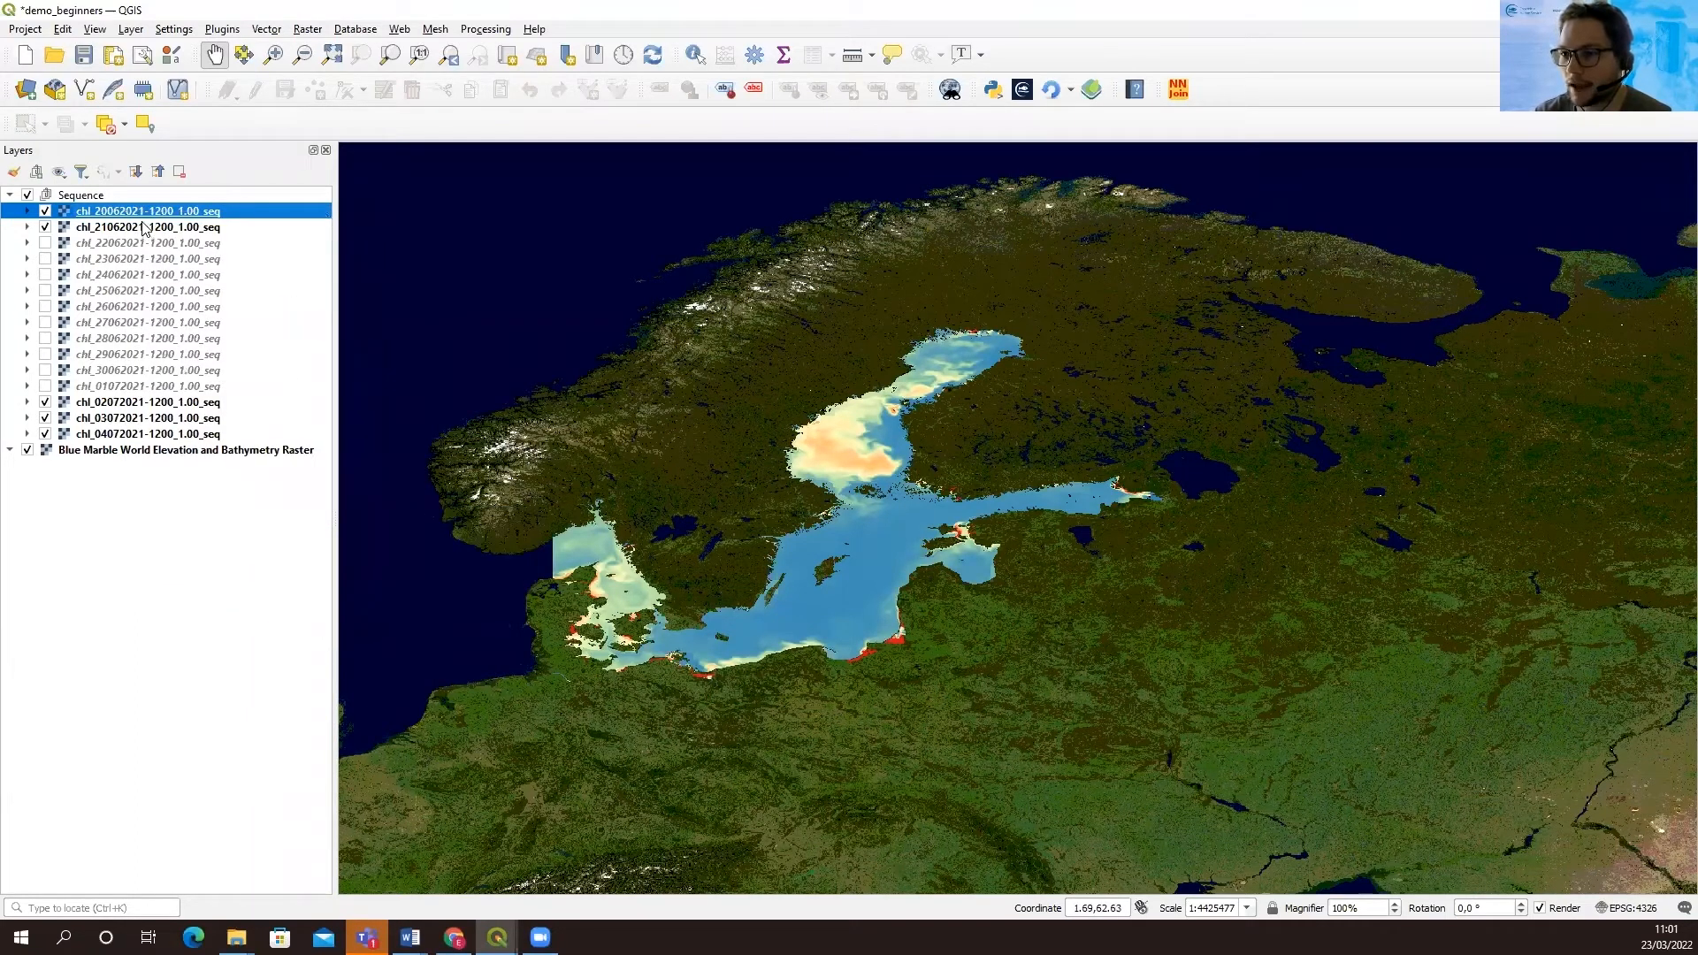
left_click(146, 227)
left_click(146, 434, "shift")
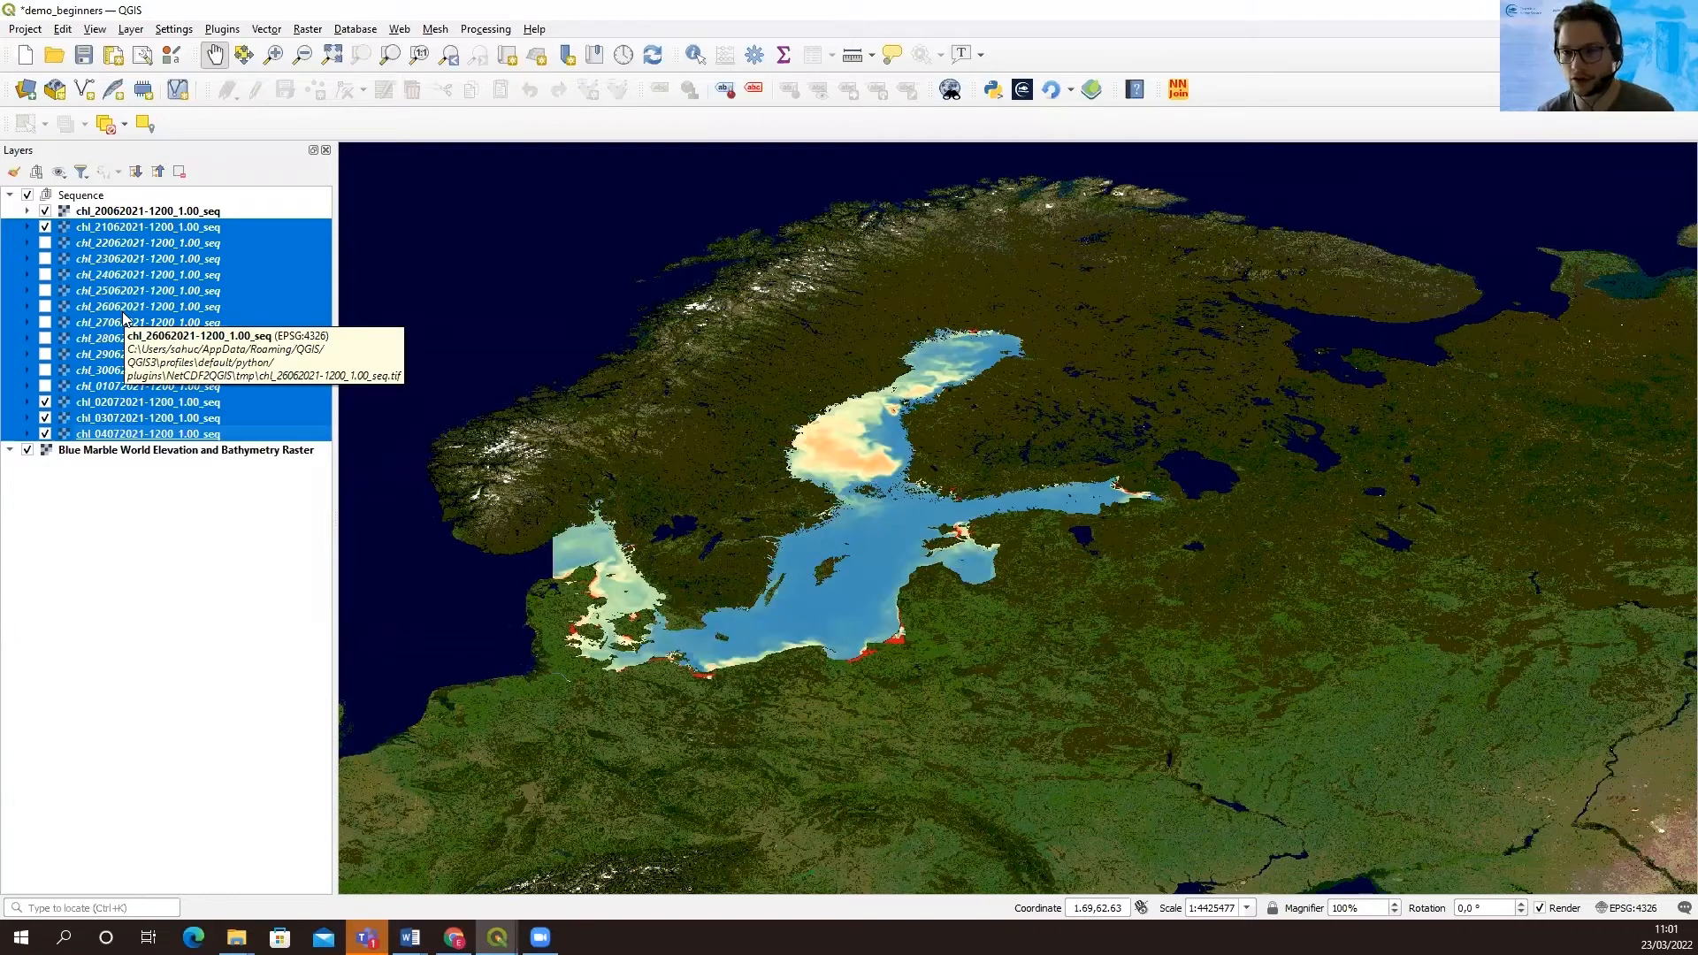
right_click(133, 376)
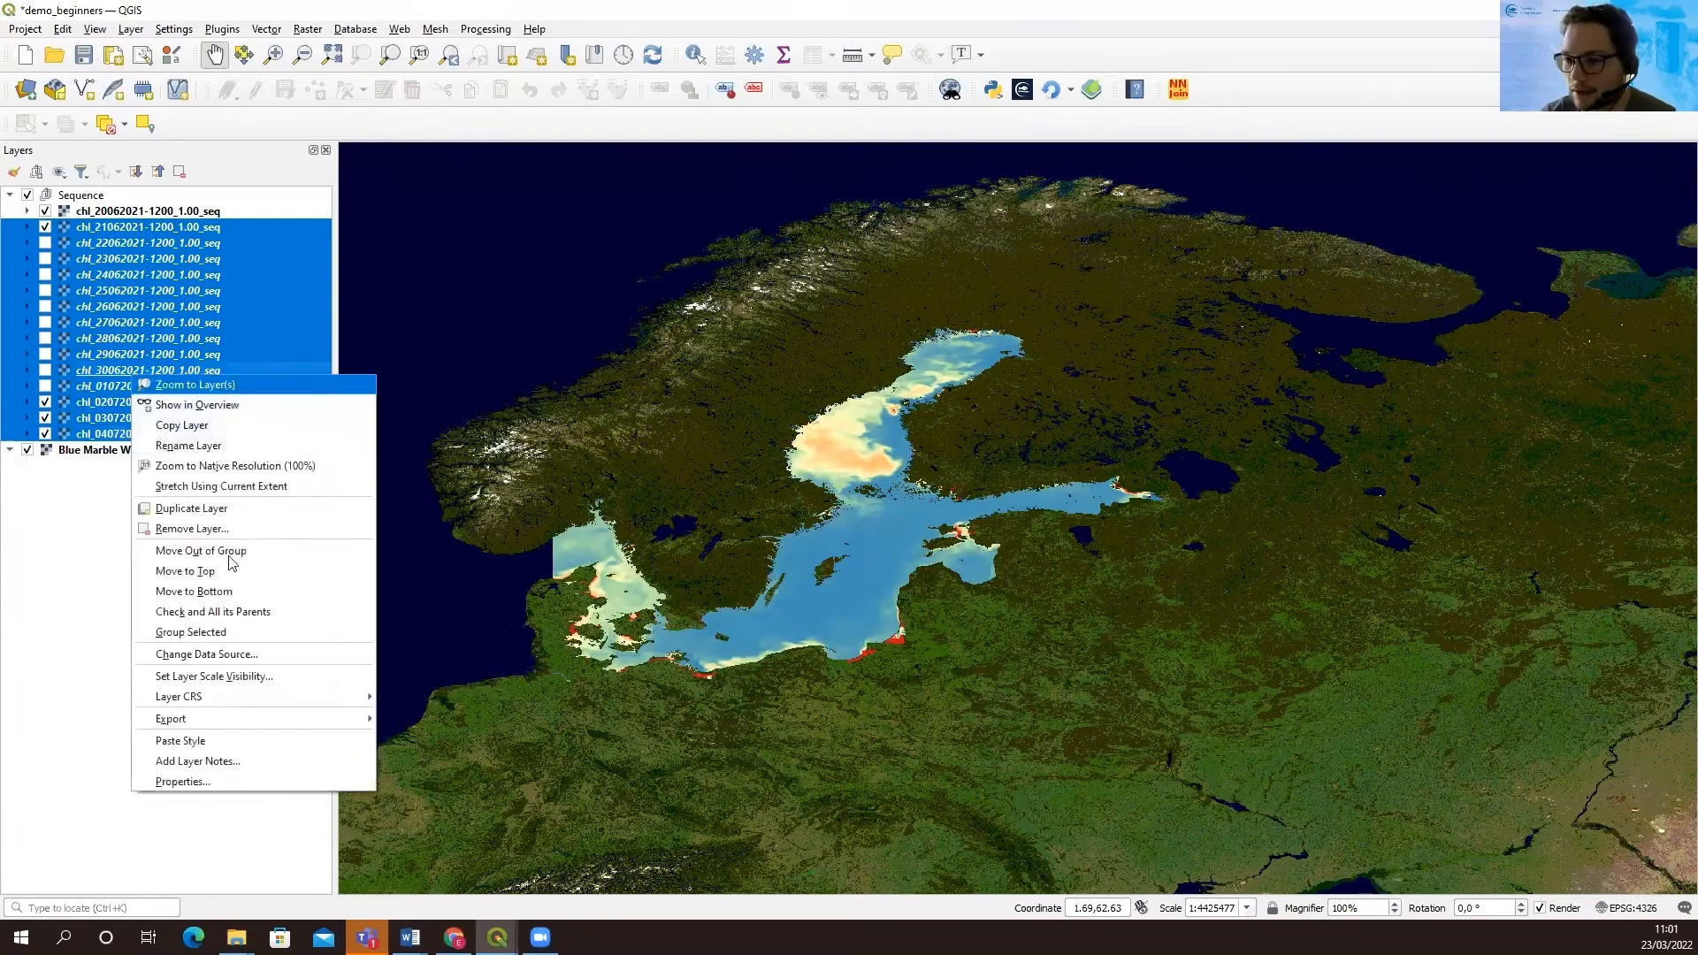
left_click(251, 742)
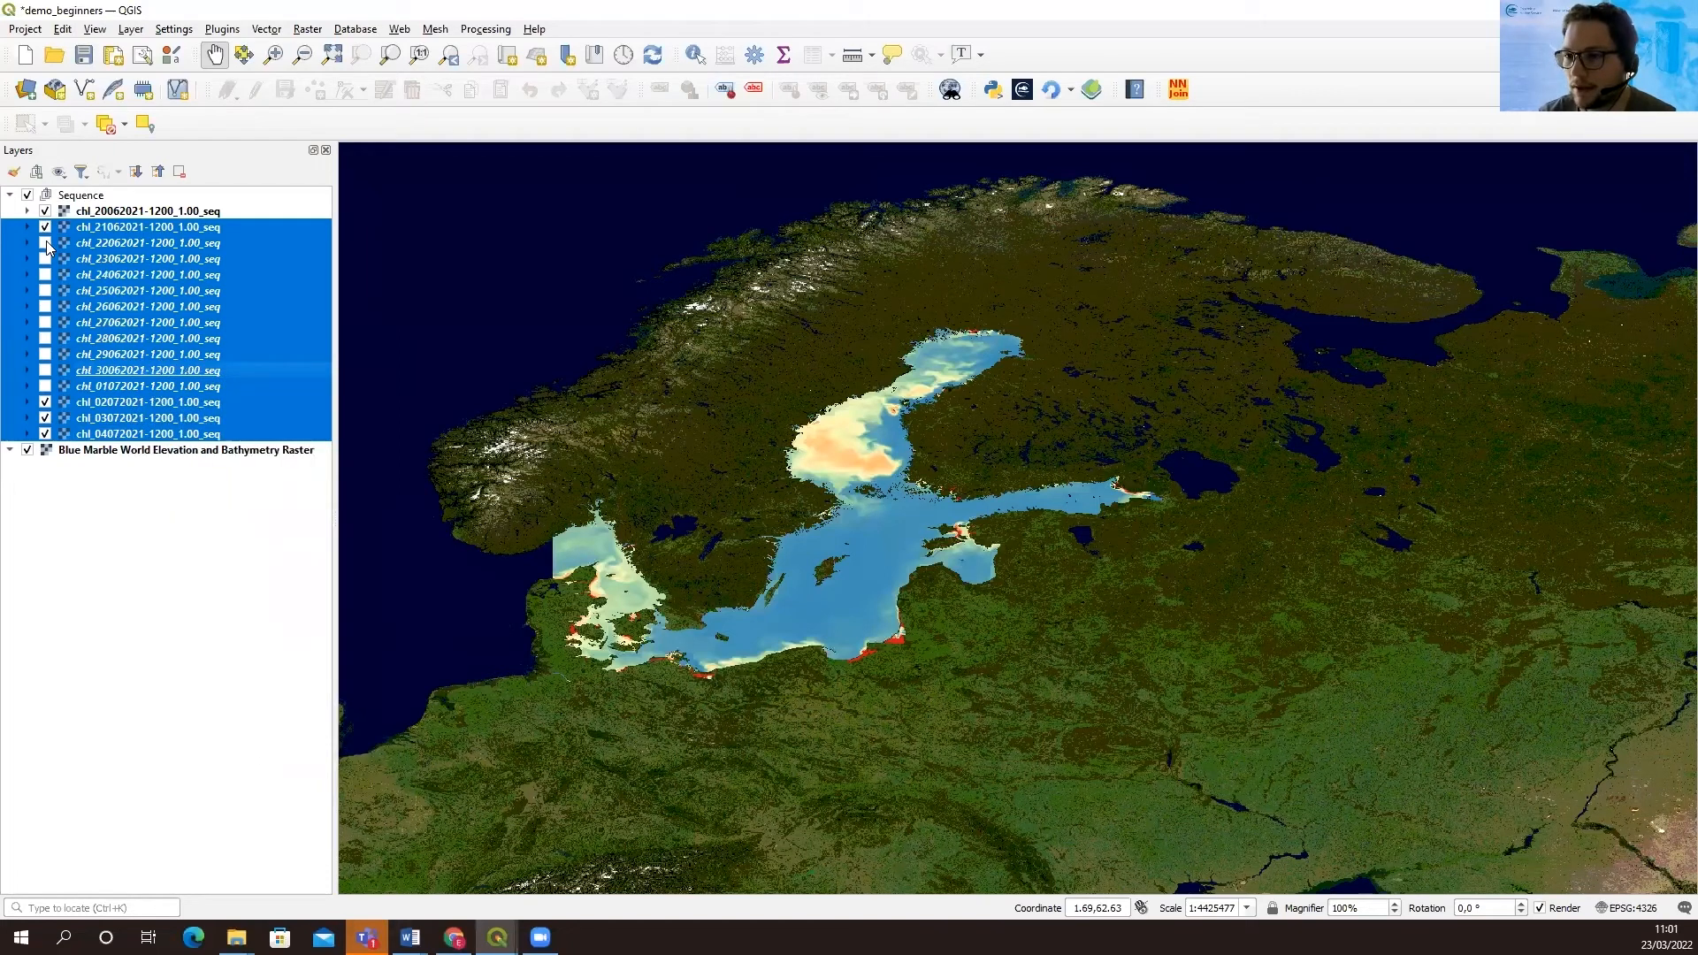
Make the hidden chl layers from 22-06-2021 to 01-07-2021 visible
left_click(45, 242)
left_click(45, 258)
left_click(45, 274)
left_click(45, 290)
left_click(45, 306)
left_click(45, 322)
left_click(49, 354)
left_click(45, 339)
left_click(45, 354)
left_click(45, 370)
left_click(45, 386)
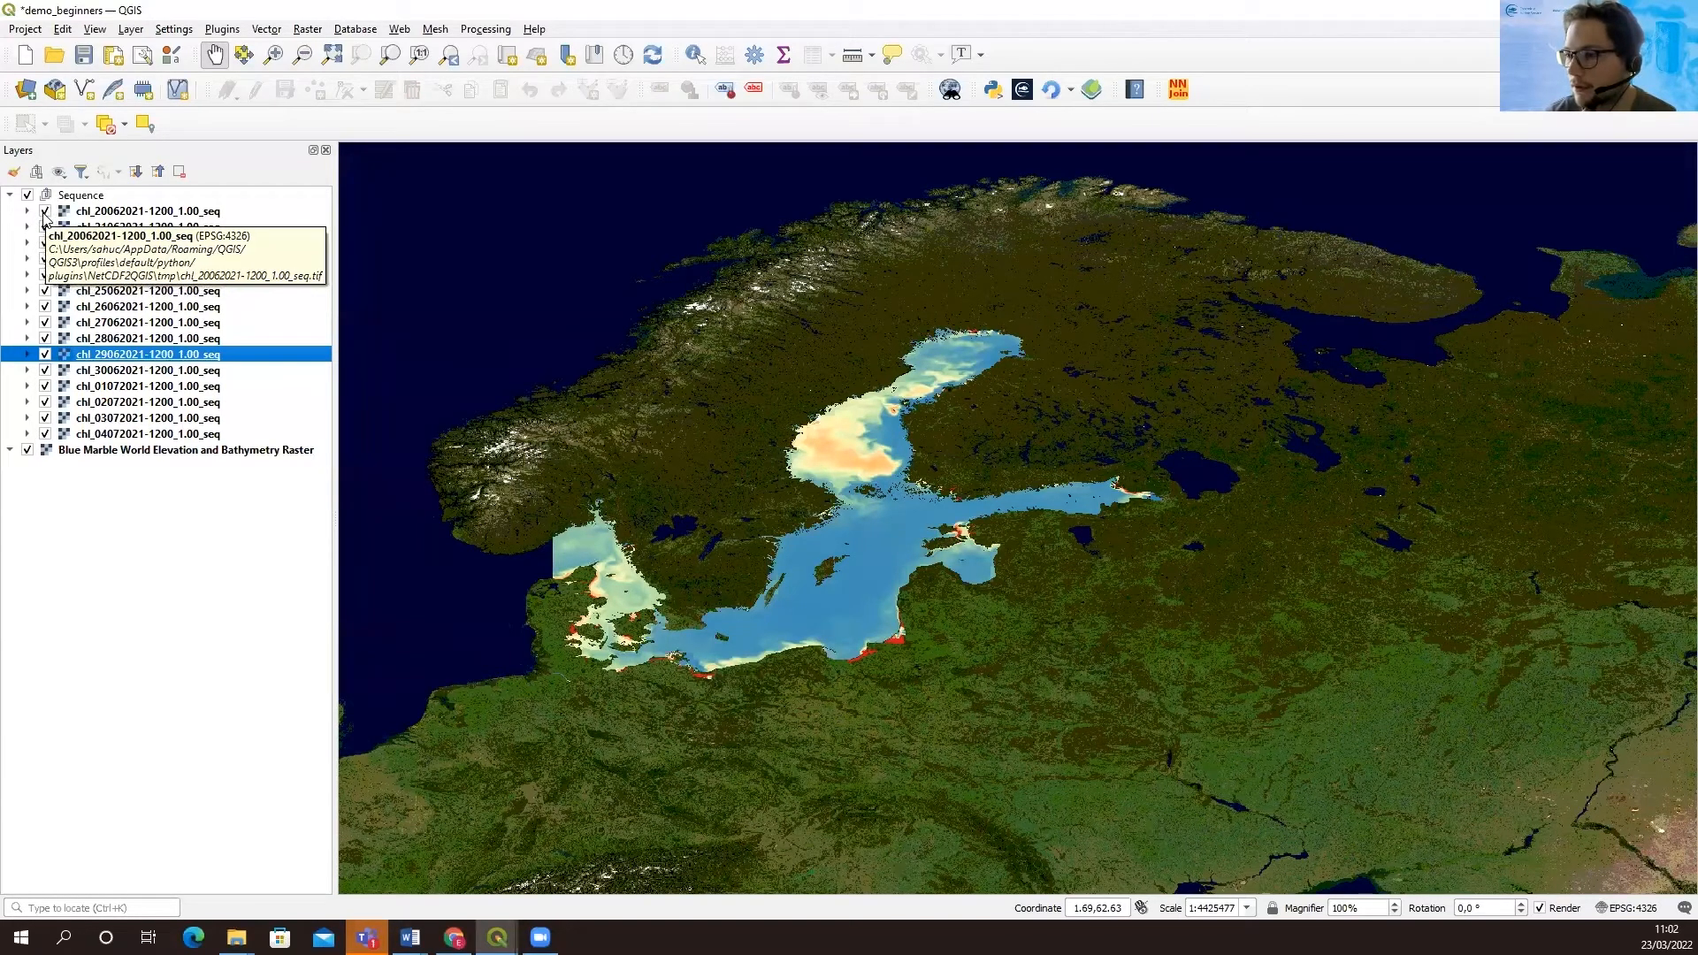
Hide the chl layers one by one from 20-06-2021 to 30-06-2021, examining the daily change and the high-chlorophyll gulf up close
left_click(44, 213)
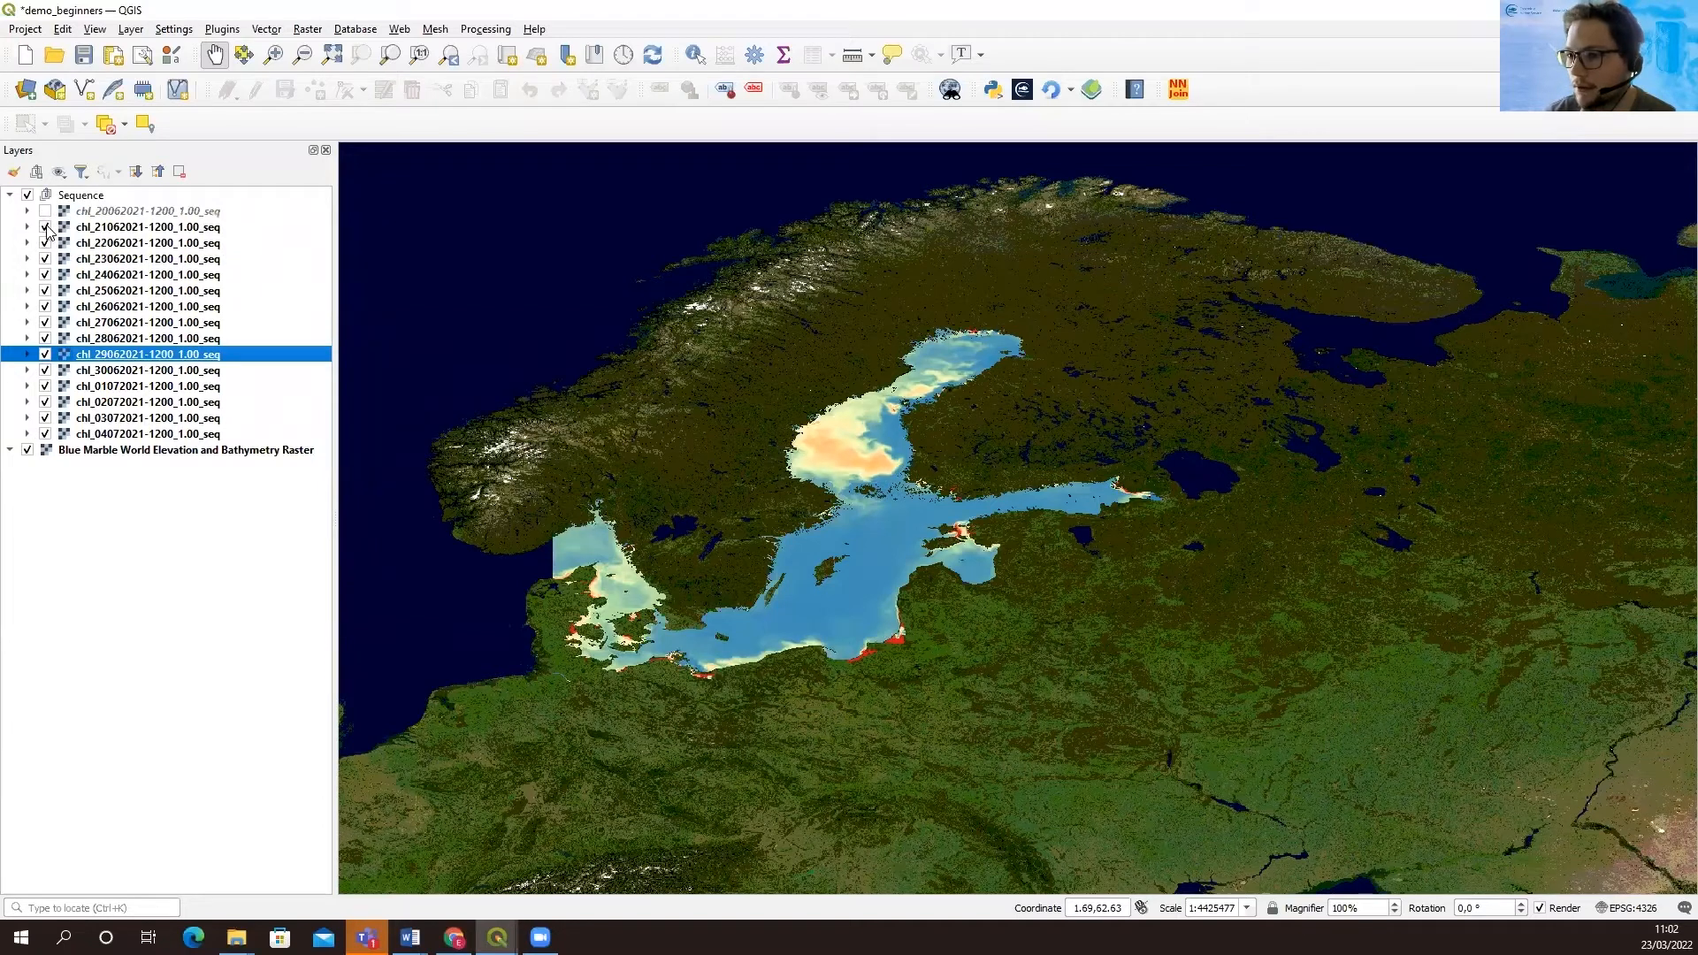
left_click(44, 228)
left_click(44, 244)
left_click(45, 259)
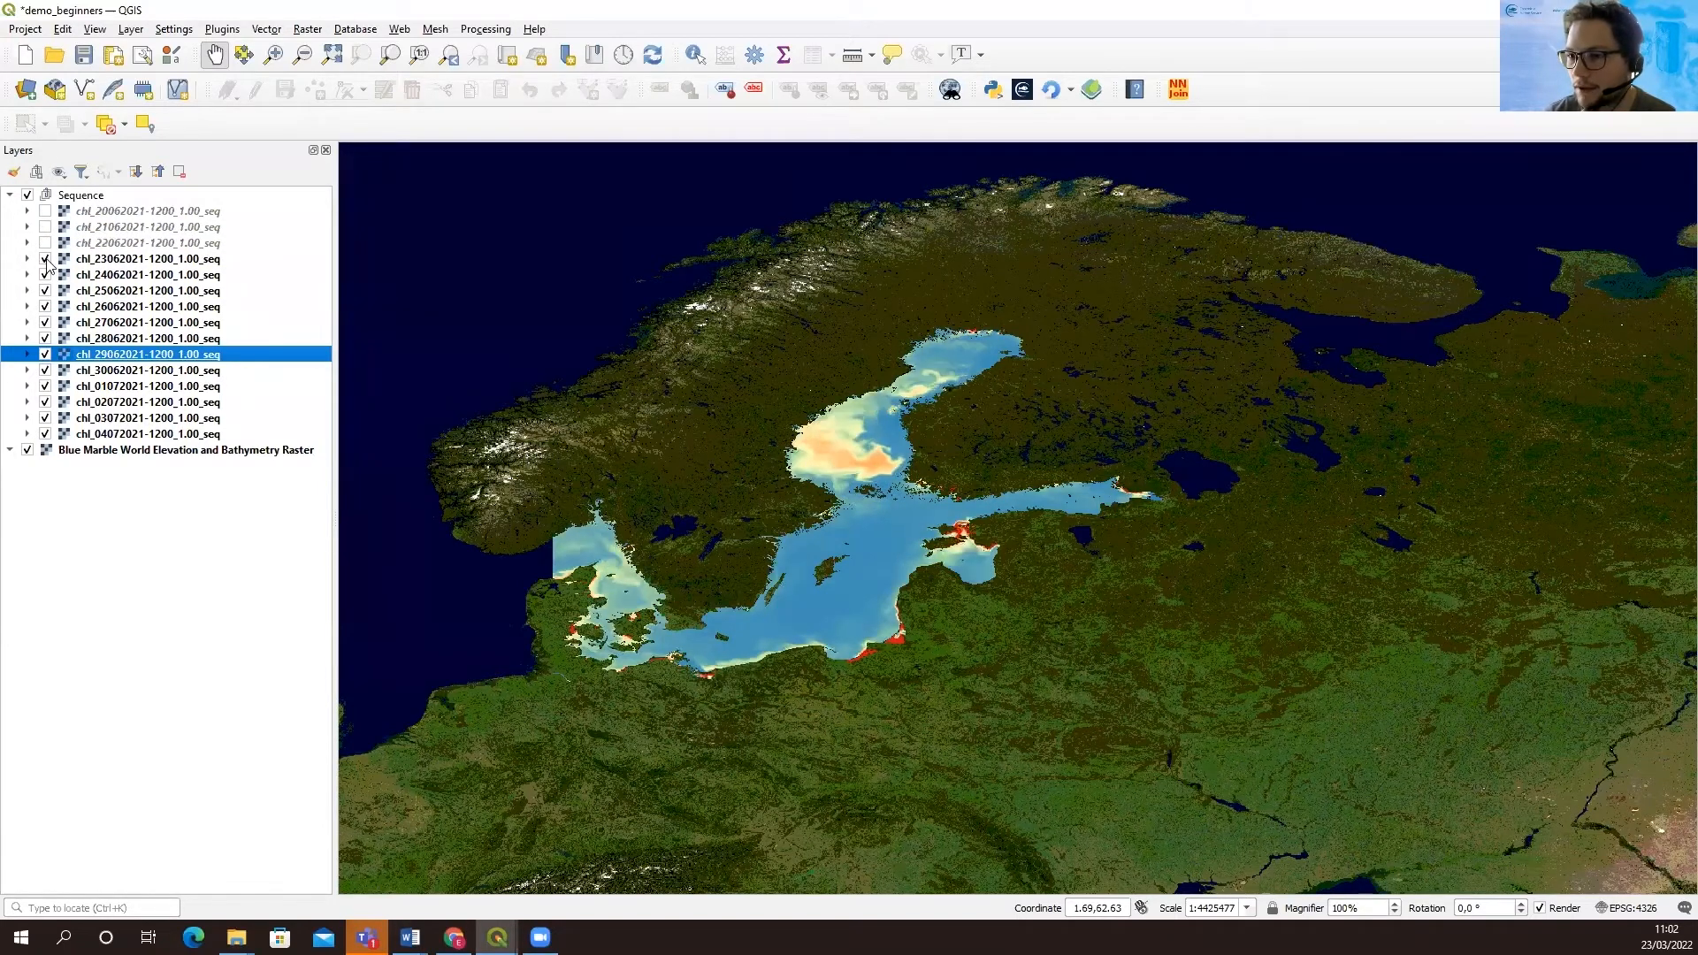
left_click(44, 275)
left_click(44, 291)
left_click(44, 307)
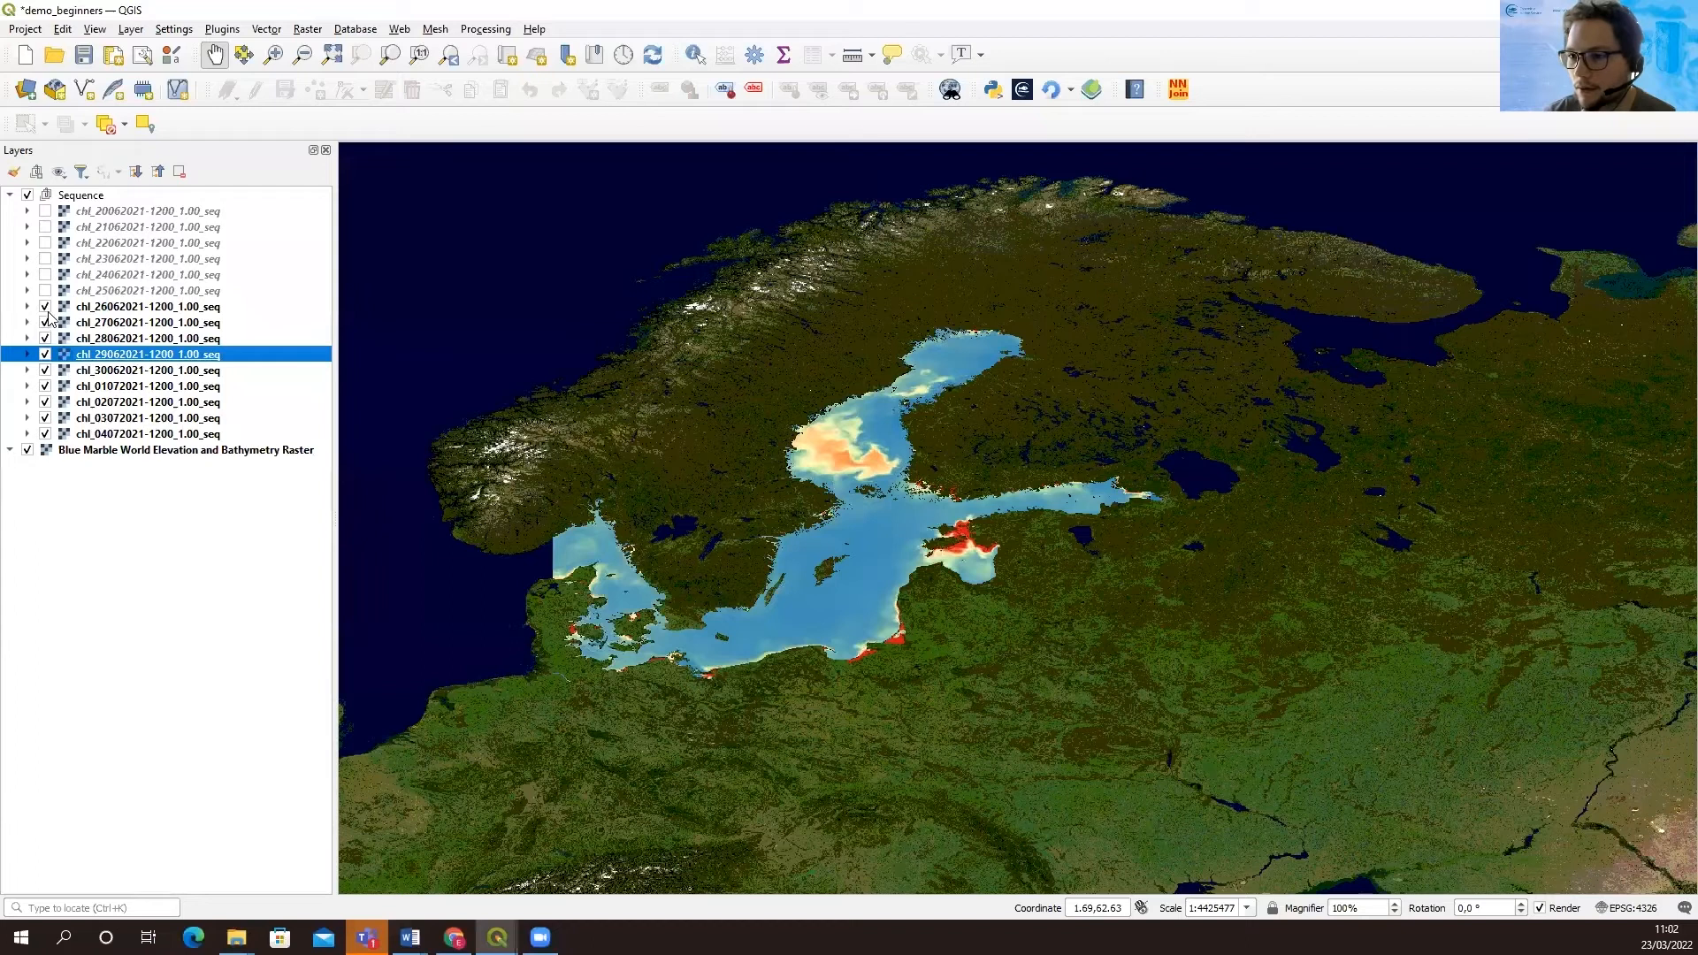
left_click(44, 323)
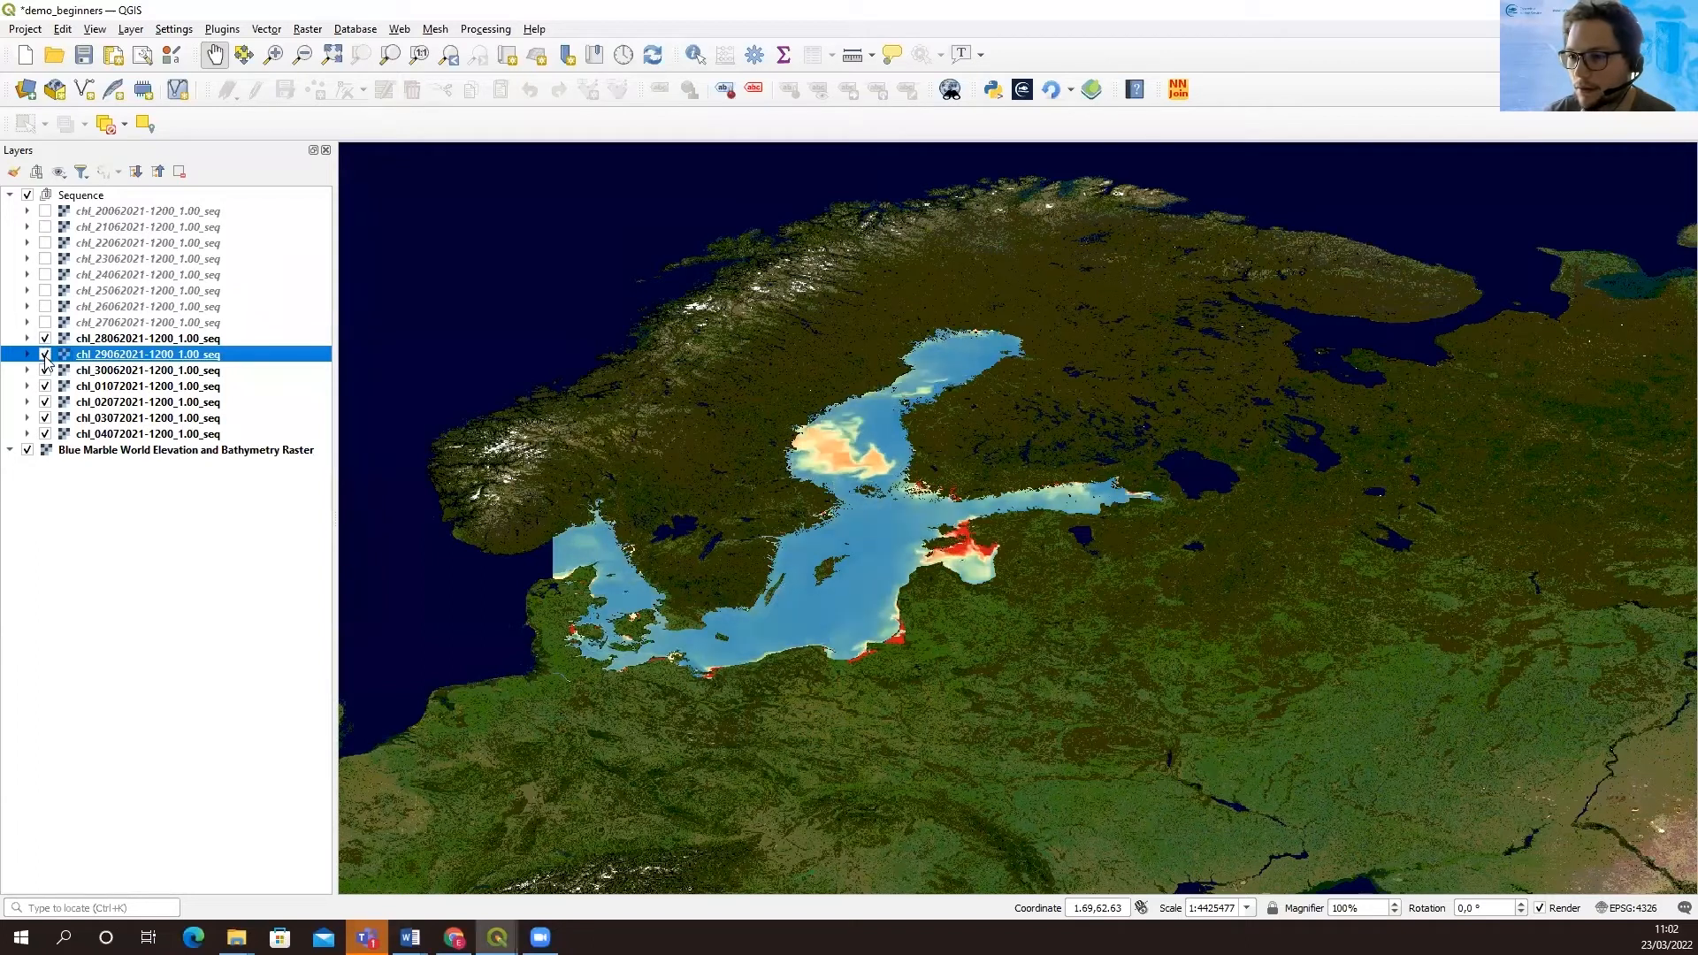
left_click(44, 339)
left_click(45, 354)
left_click(45, 371)
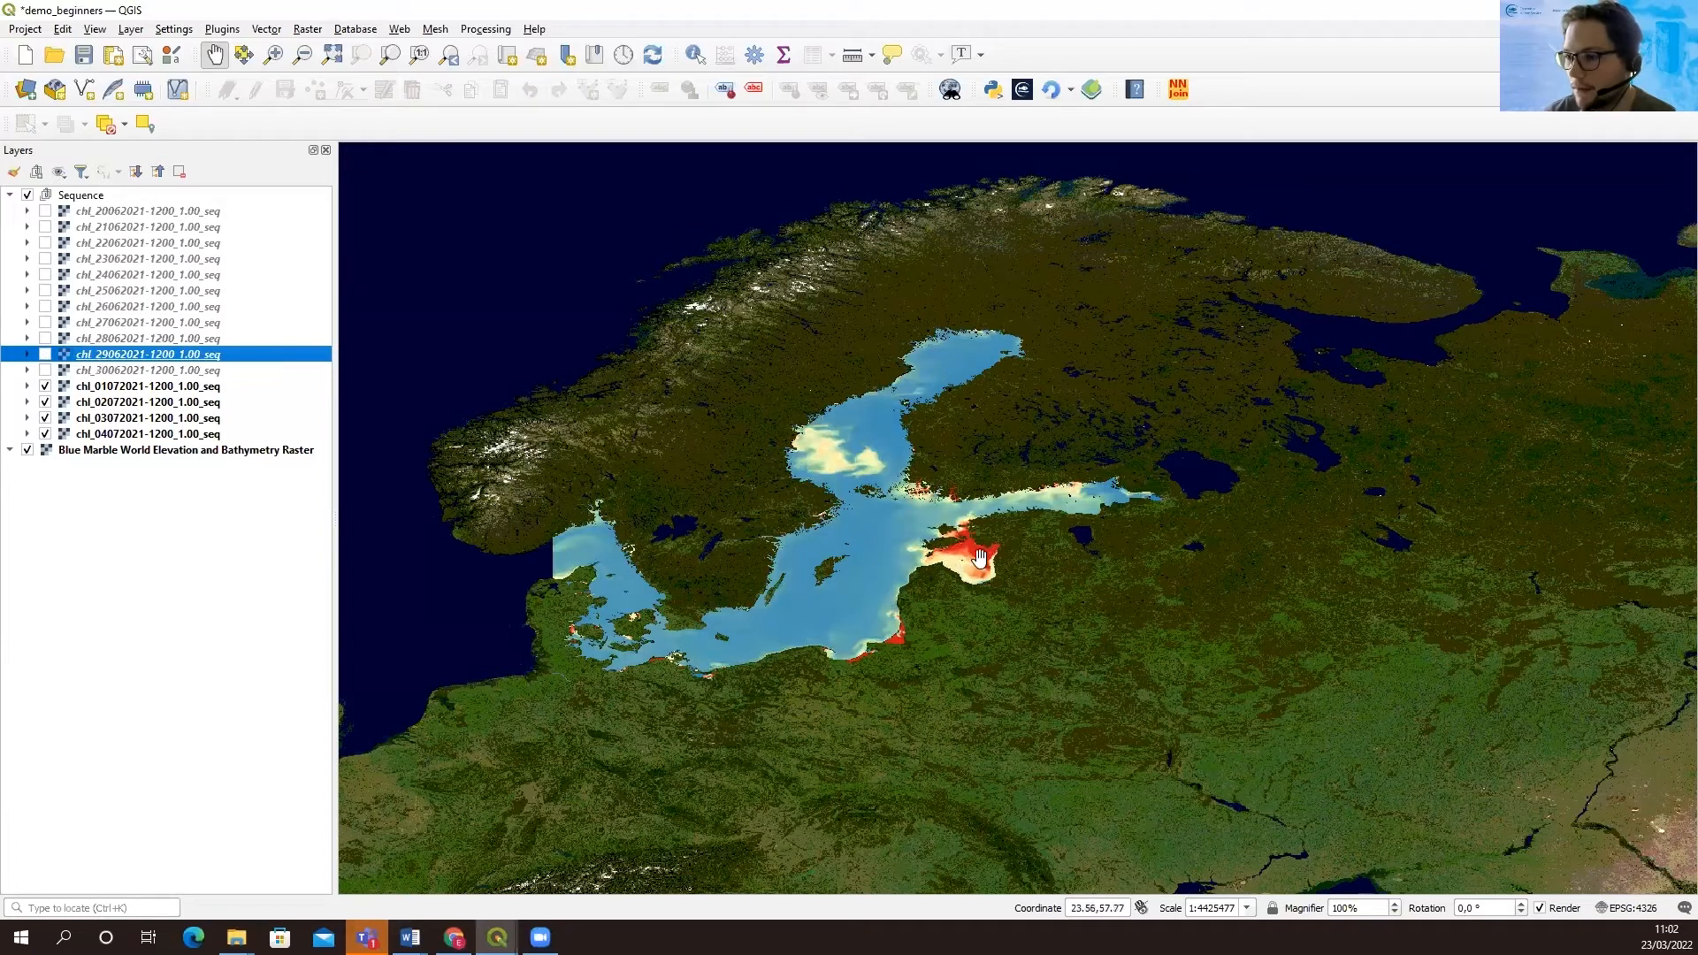
scroll(974, 565, "up", 1)
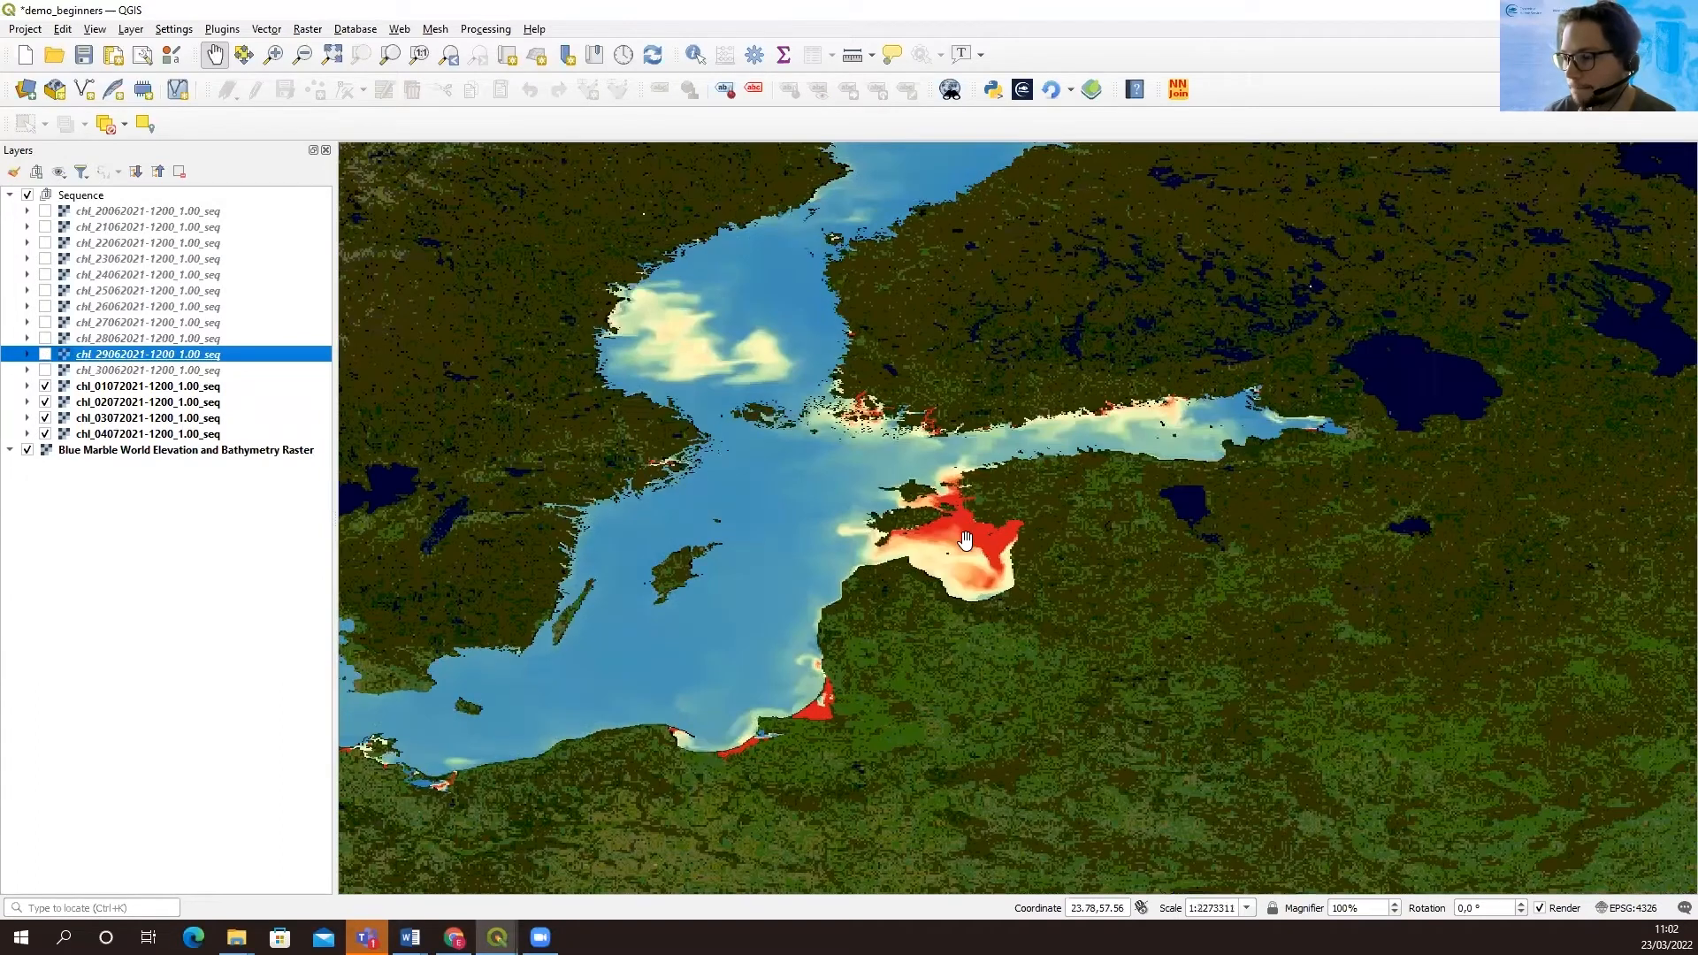
scroll(964, 525, "down", 1)
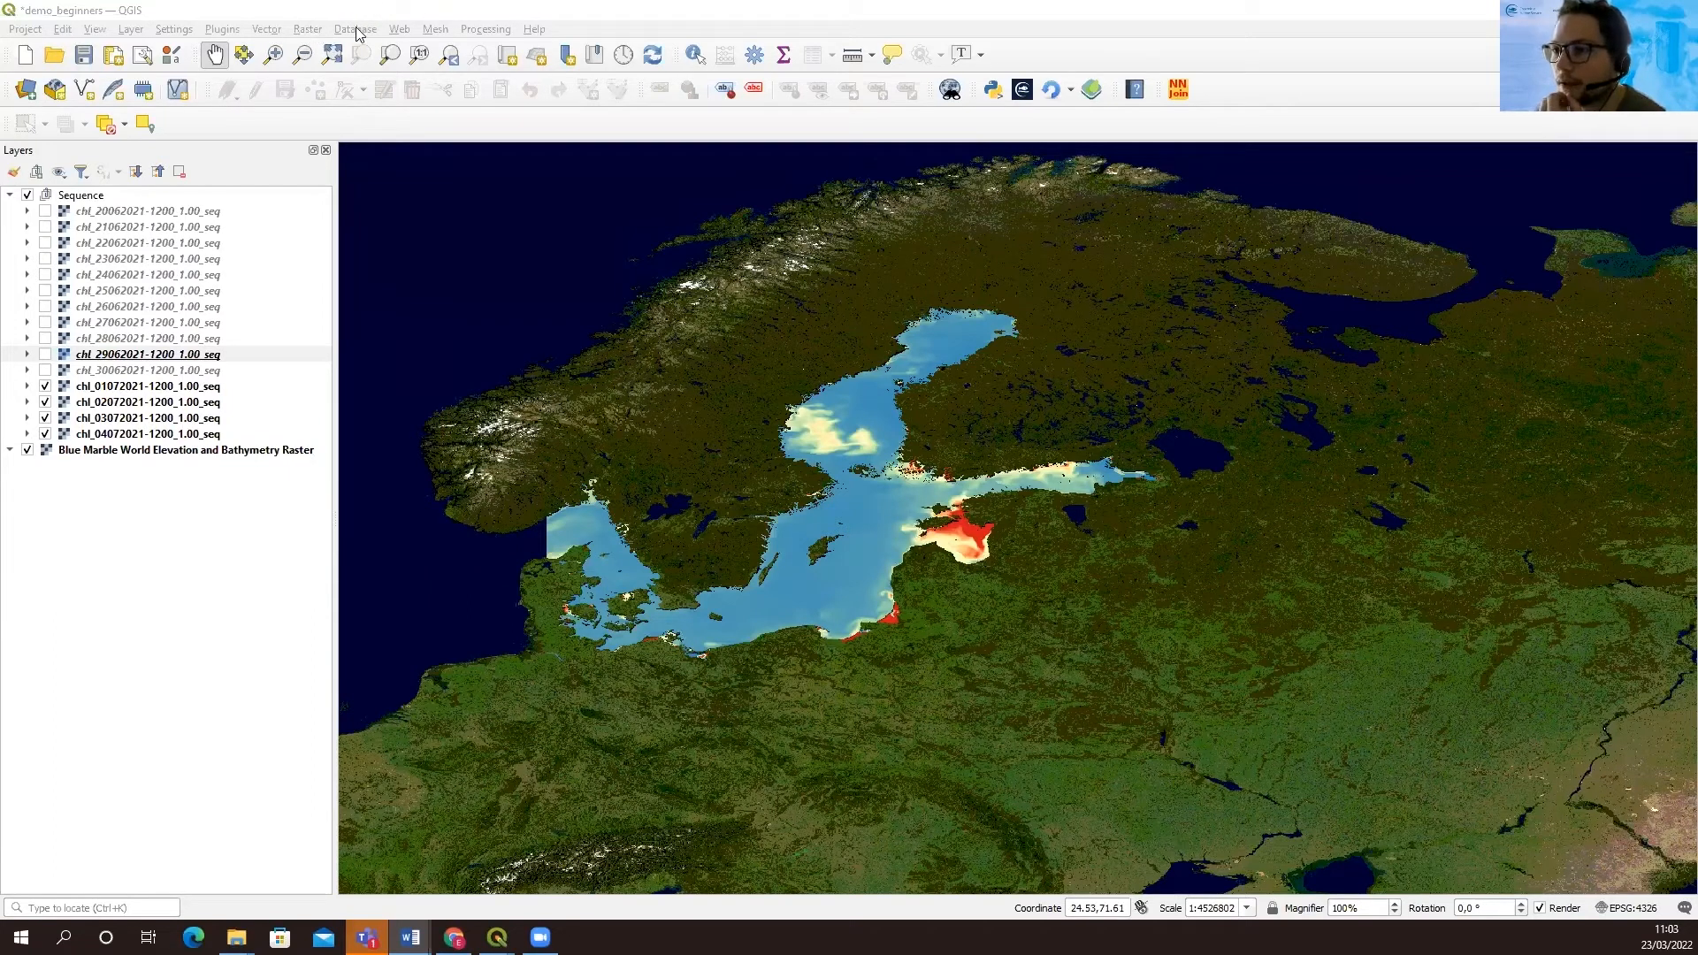
Add eez.shp from the Baltic QGIS scenarios data folder's eez subfolder to the project as a vector layer
left_click(129, 30)
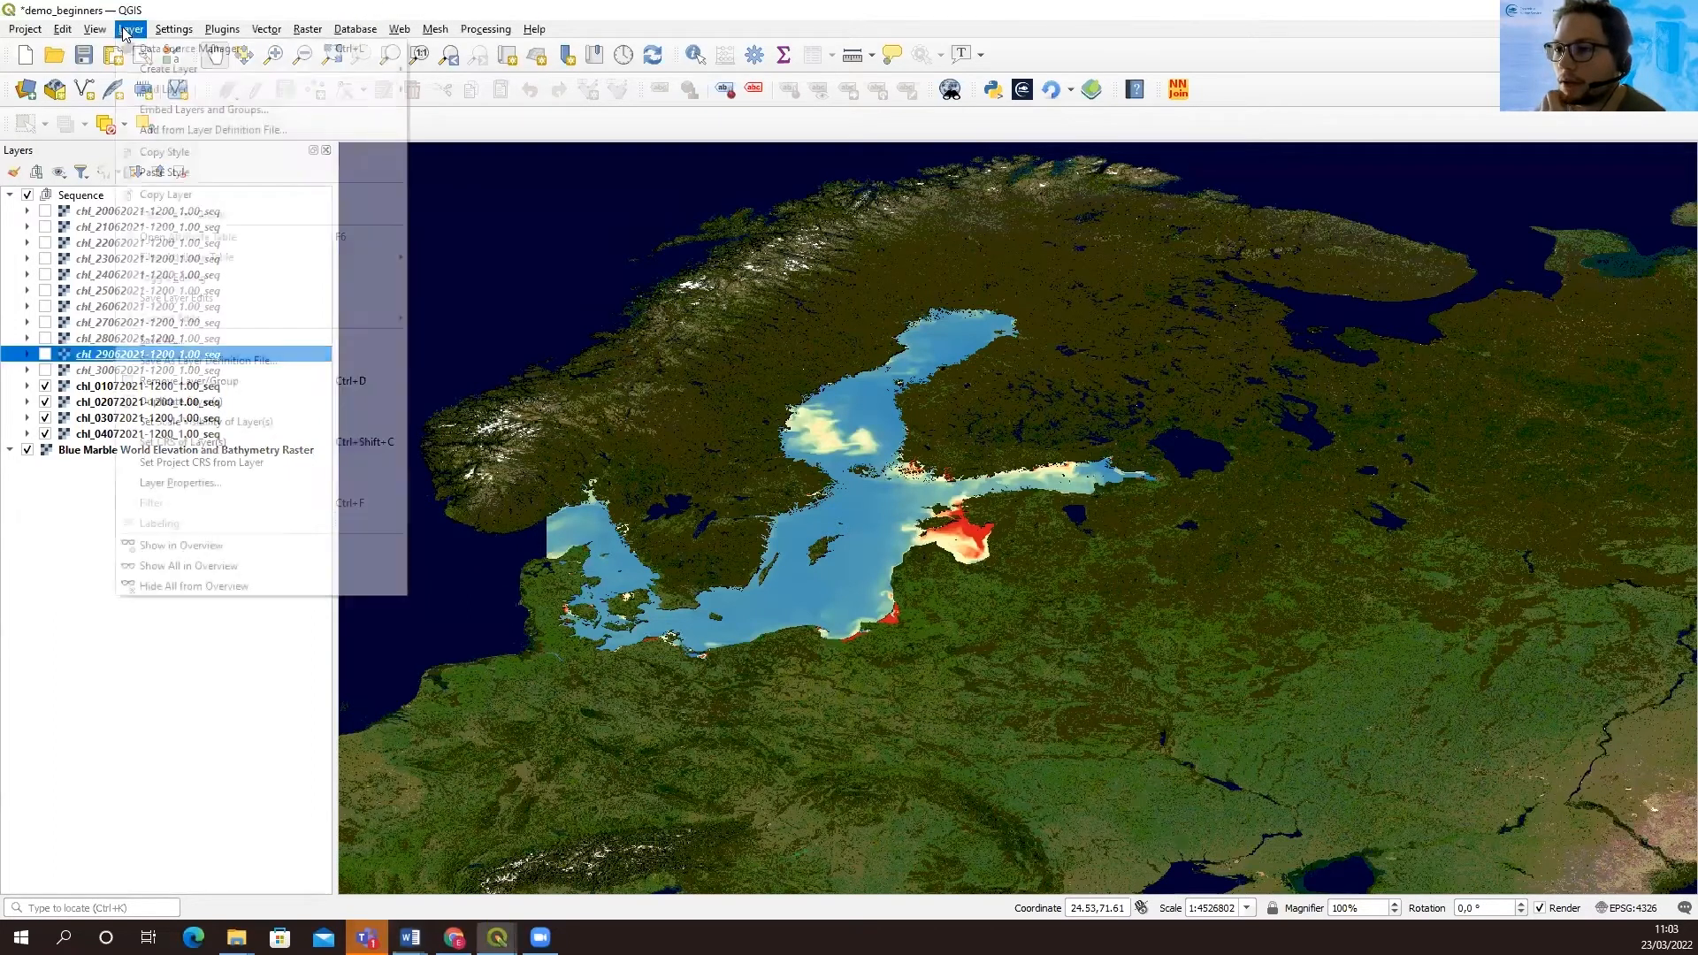
mouse_move(185, 94)
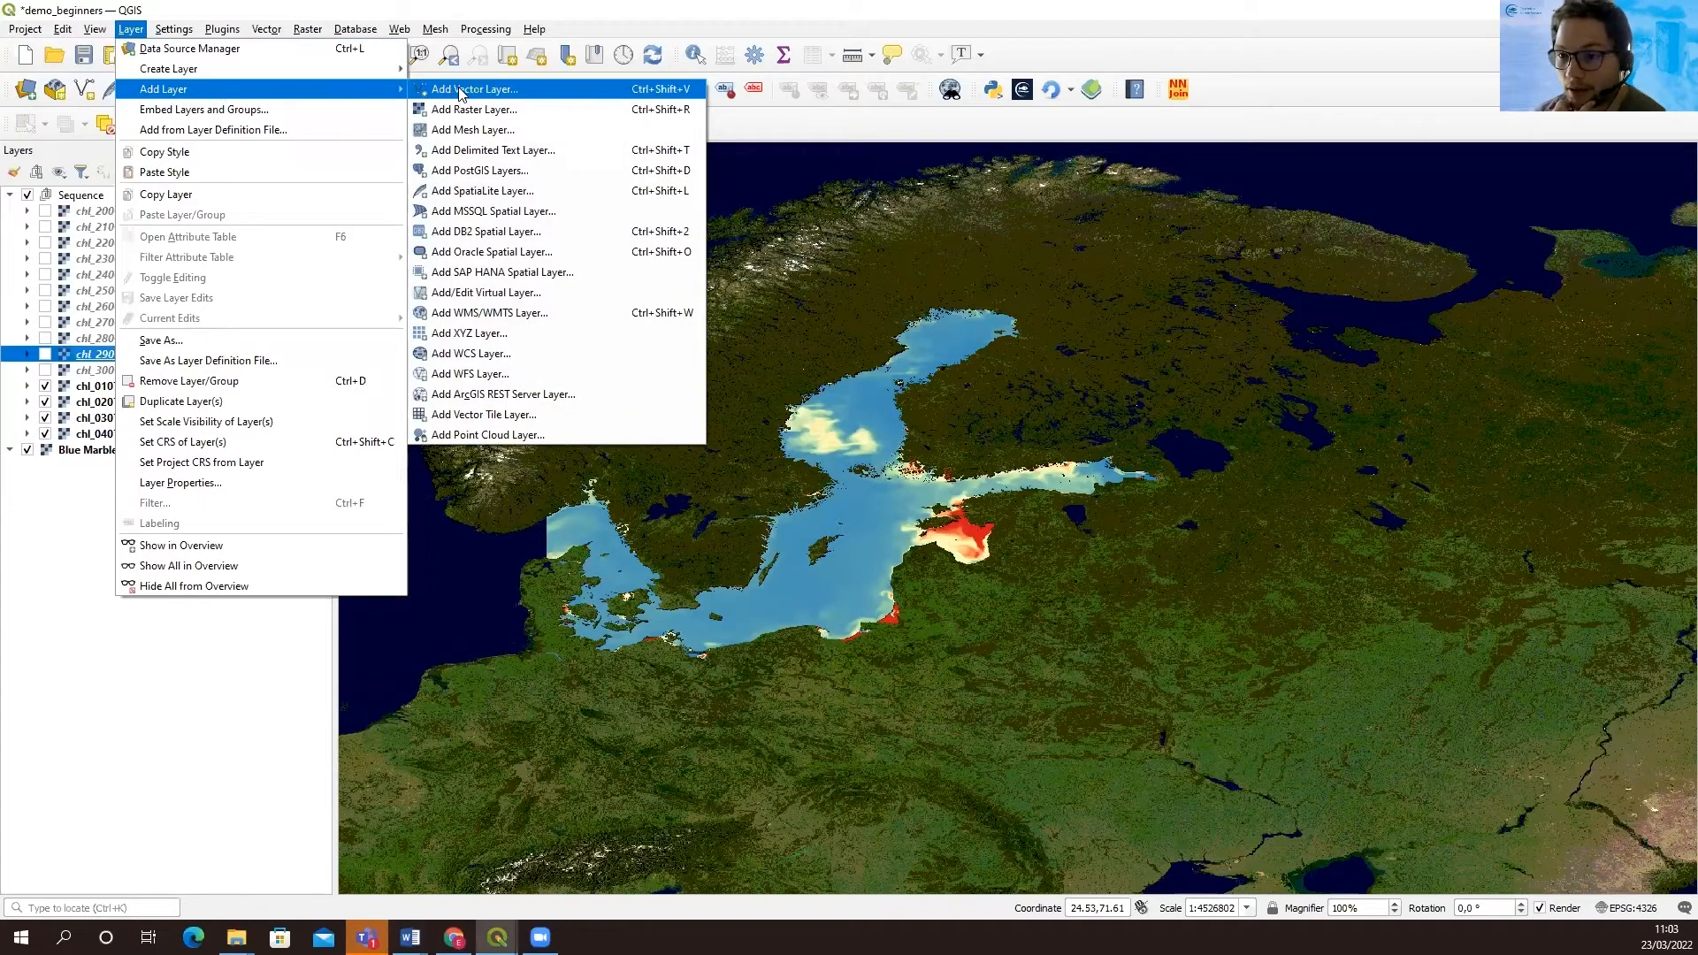
left_click(514, 97)
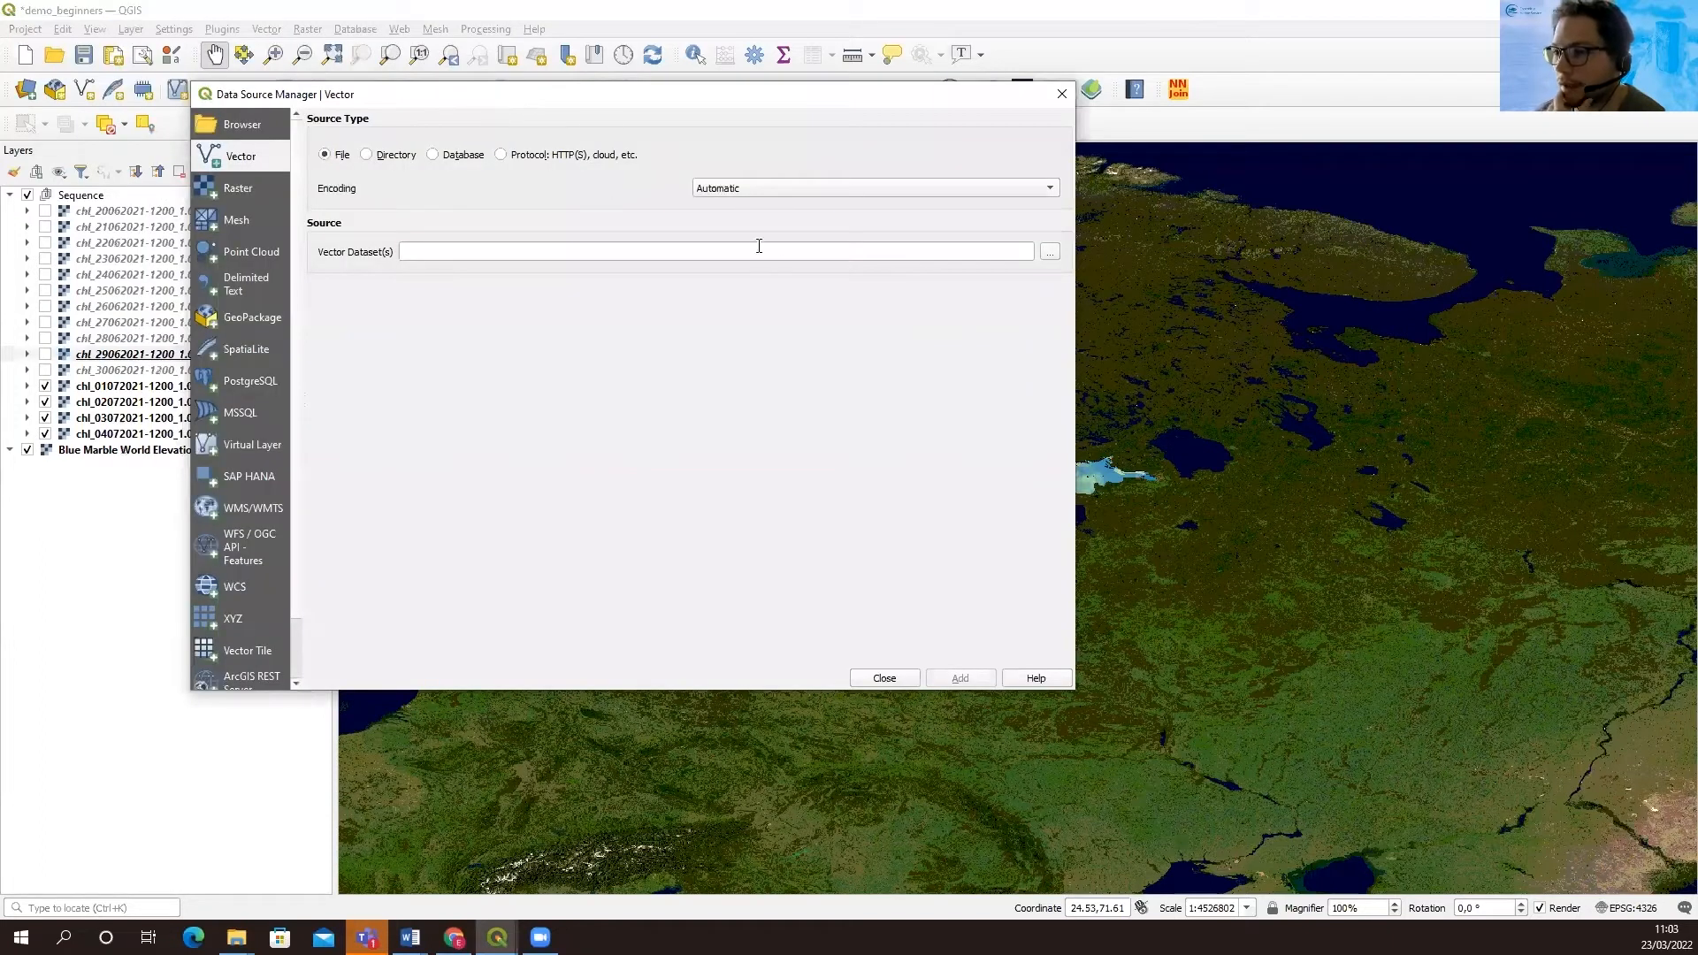
left_click(1051, 254)
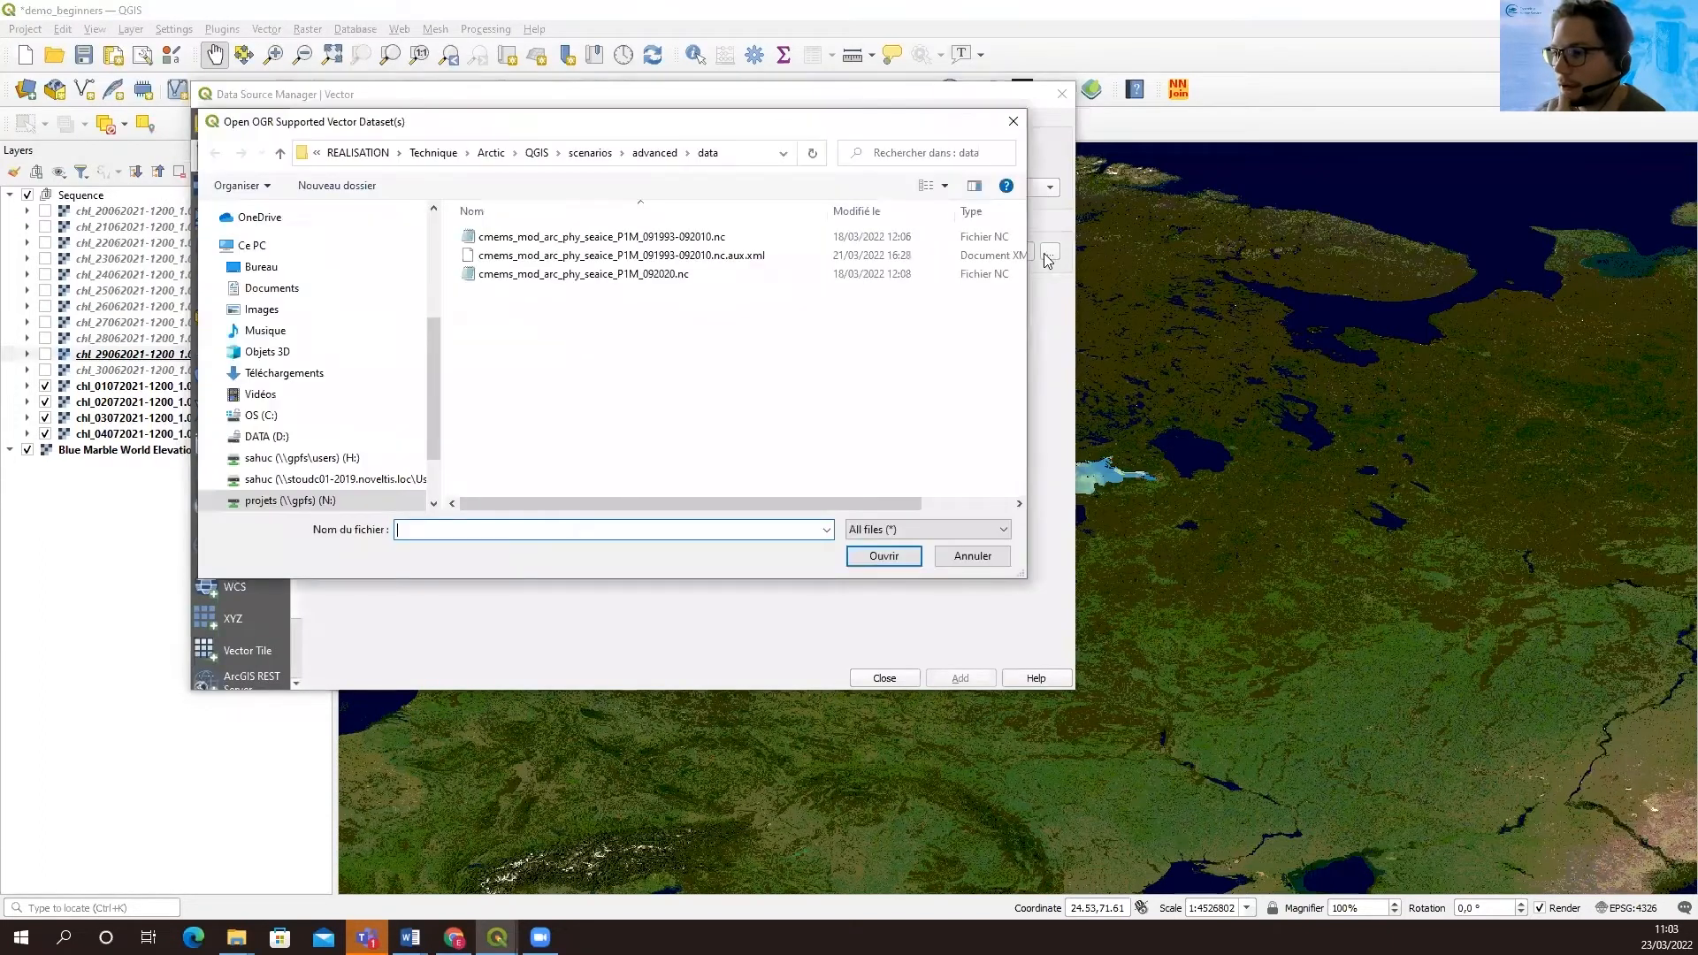
left_click(433, 152)
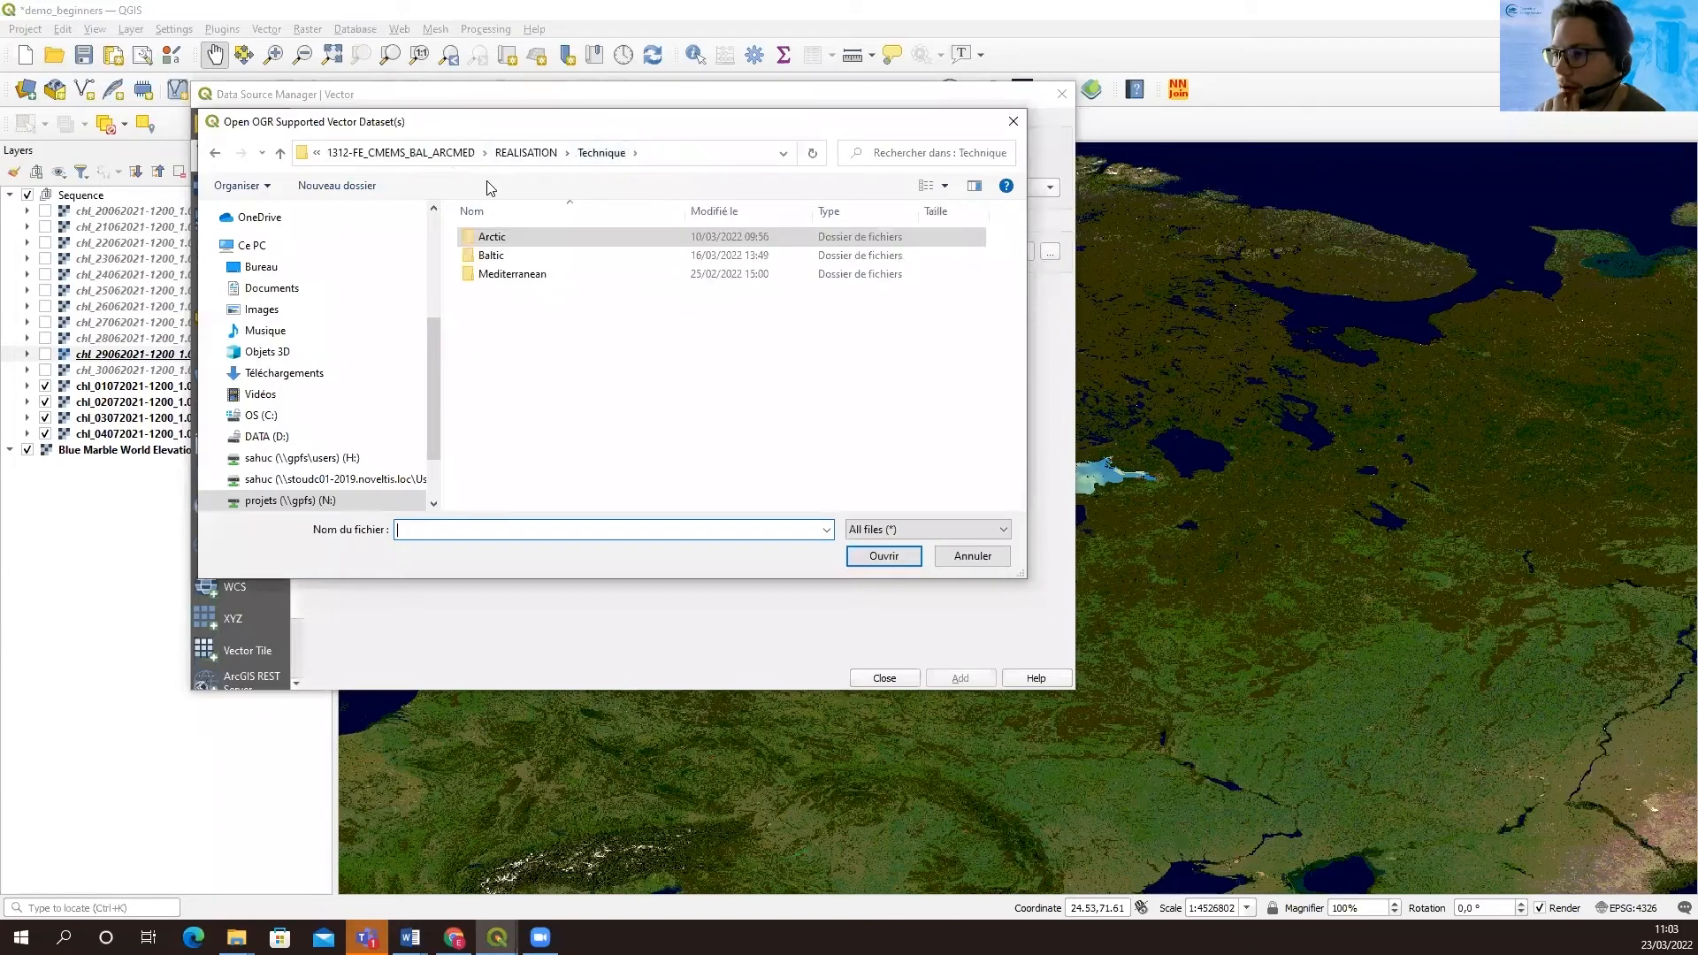
double_click(500, 256)
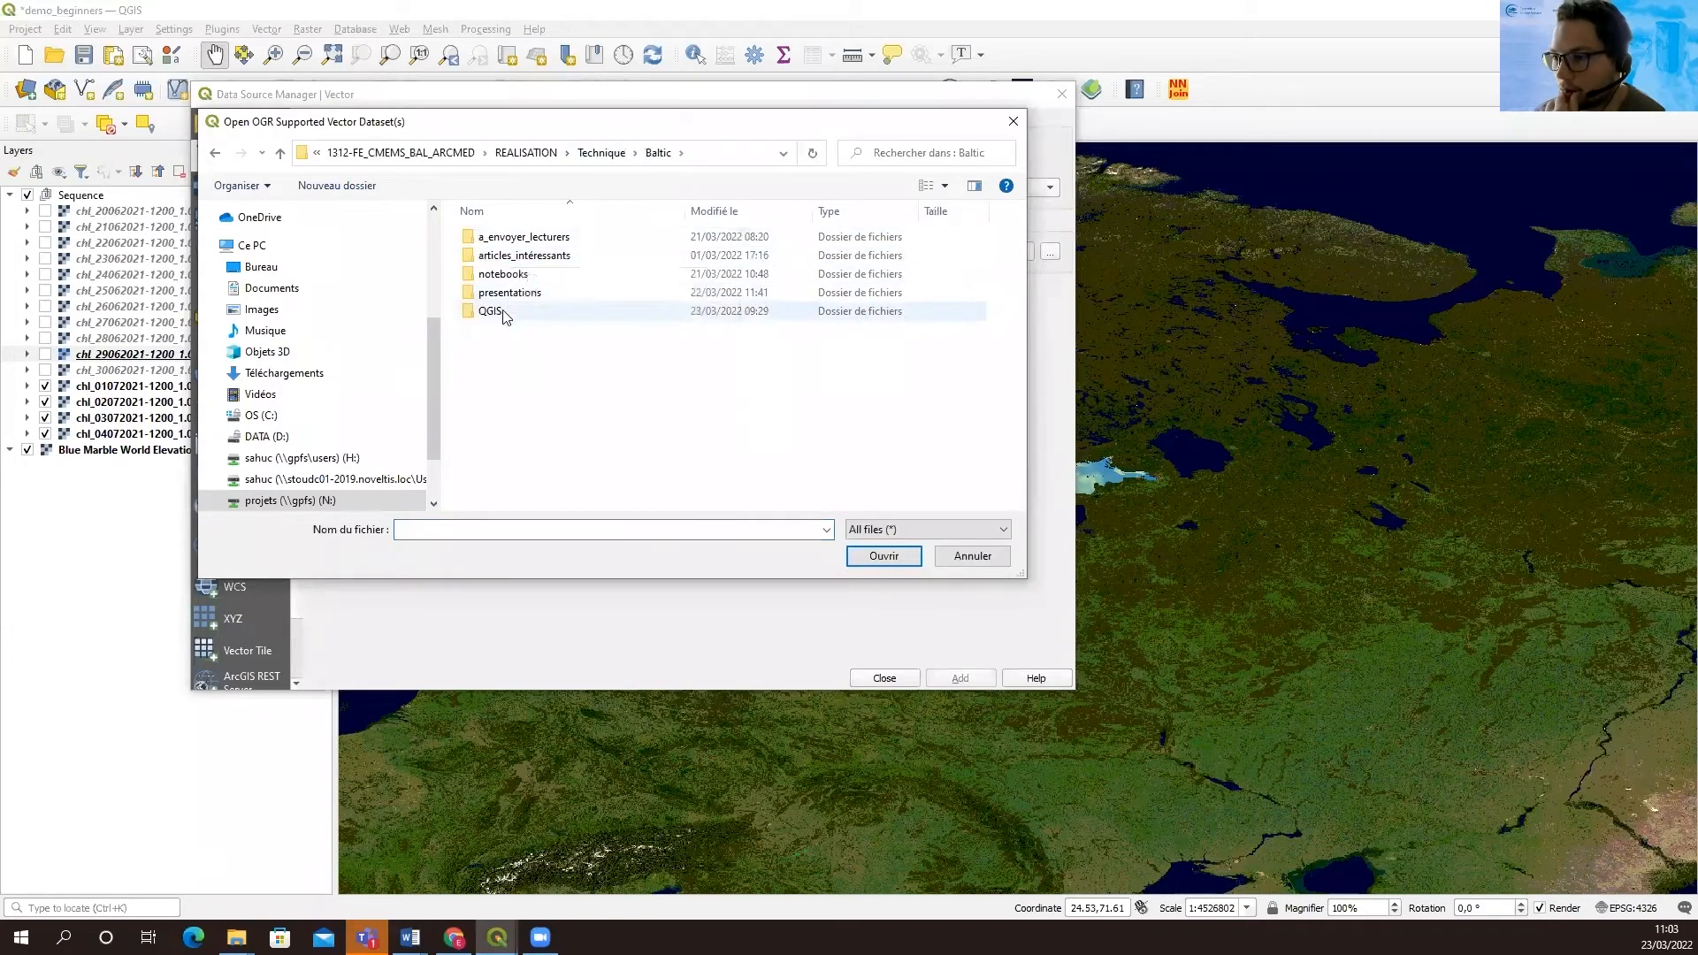
double_click(500, 310)
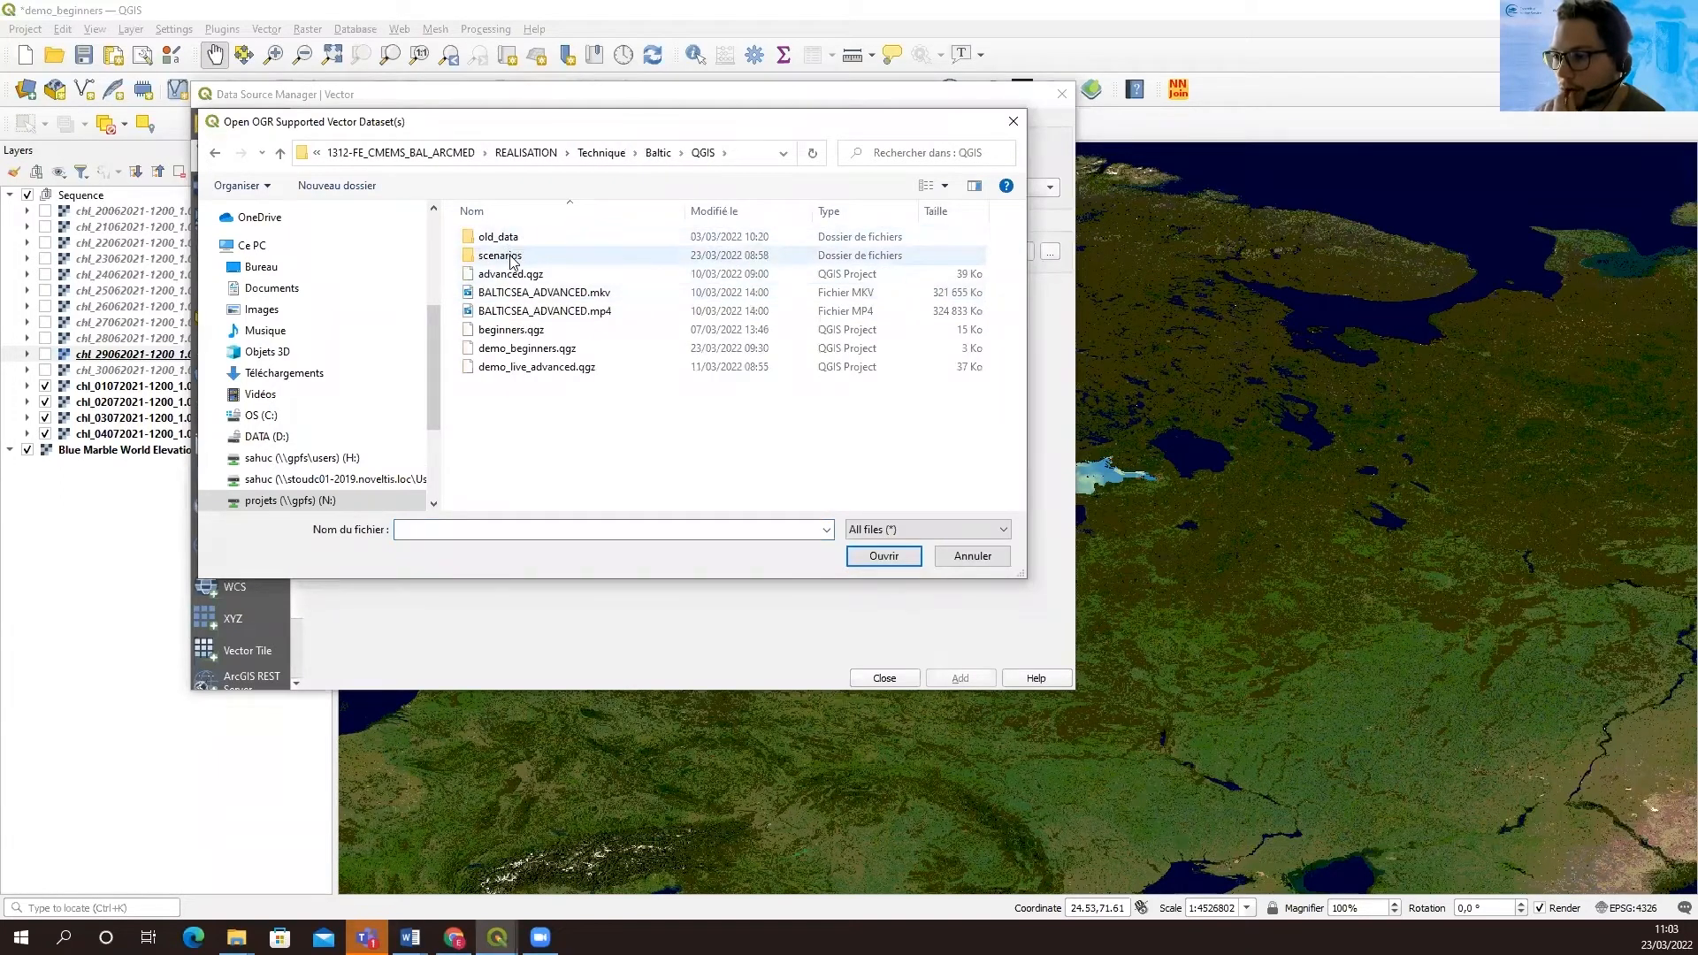
double_click(518, 258)
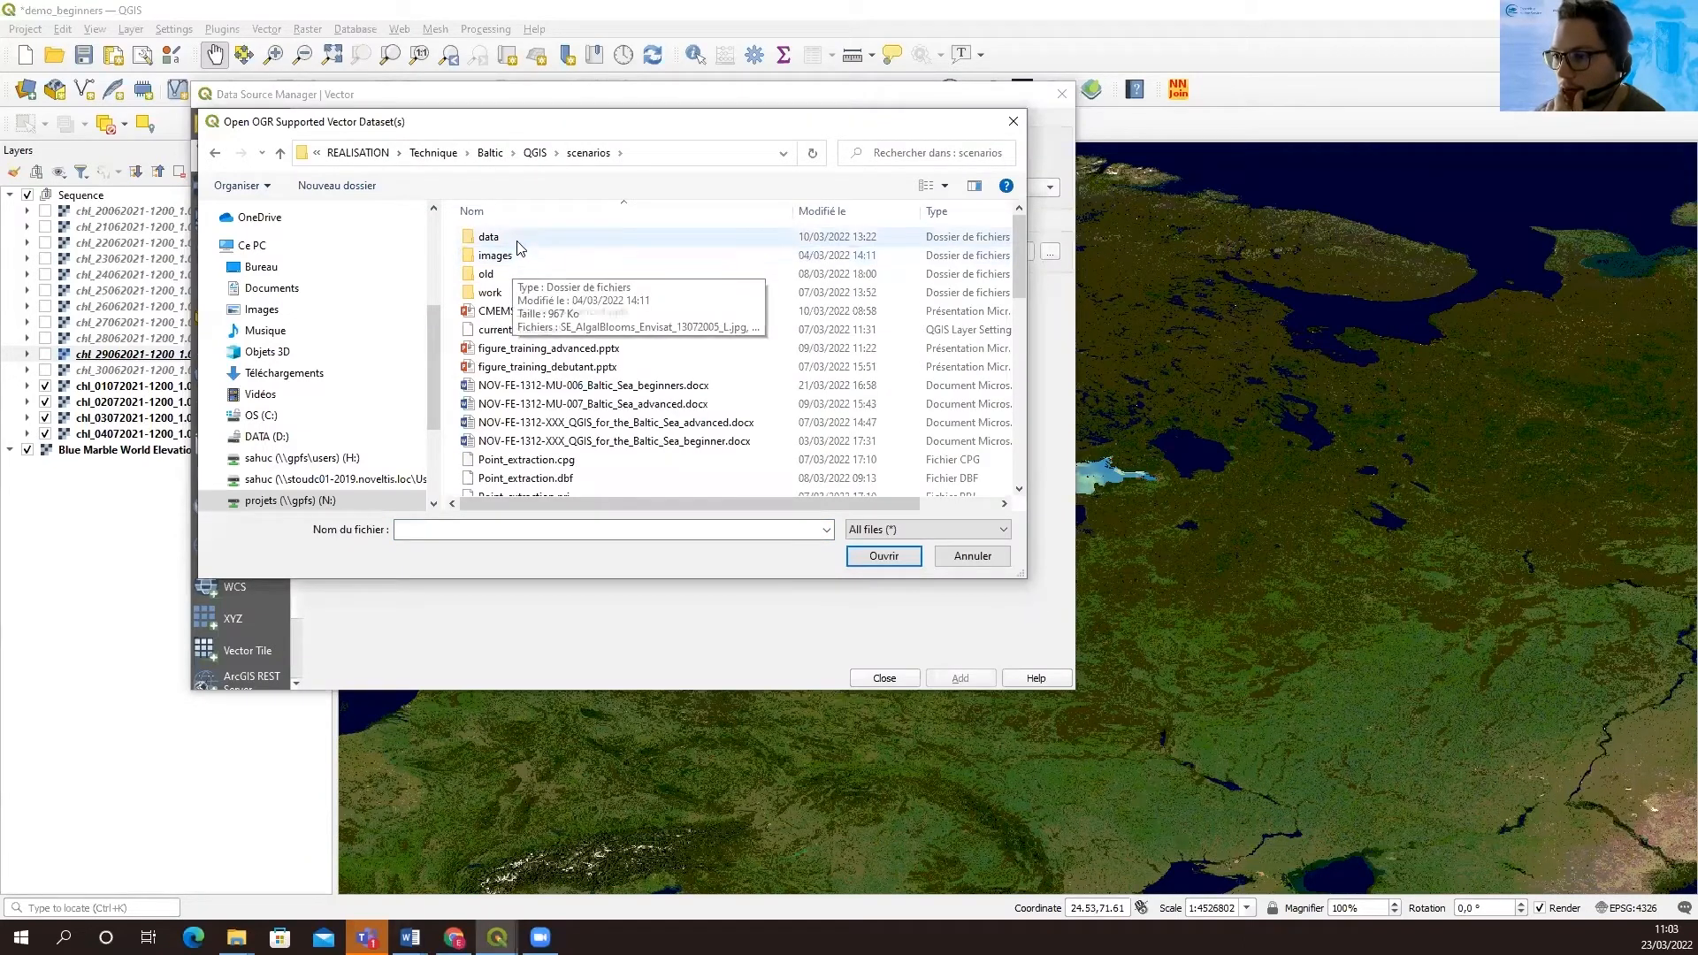
double_click(518, 237)
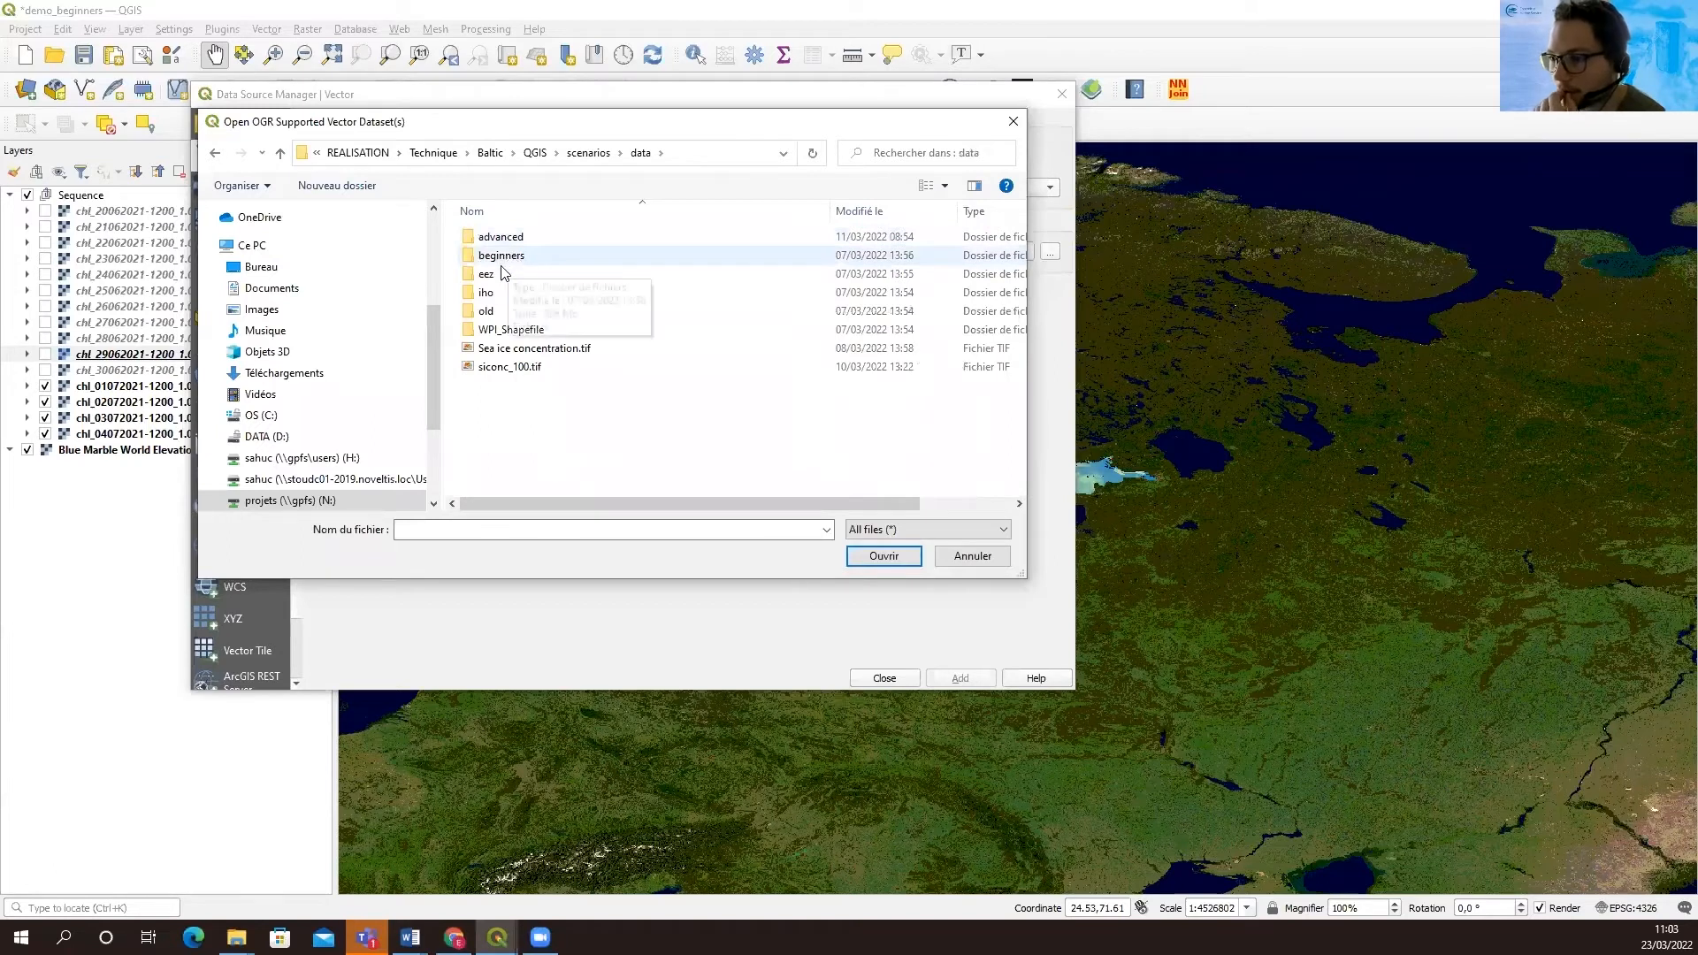
double_click(498, 273)
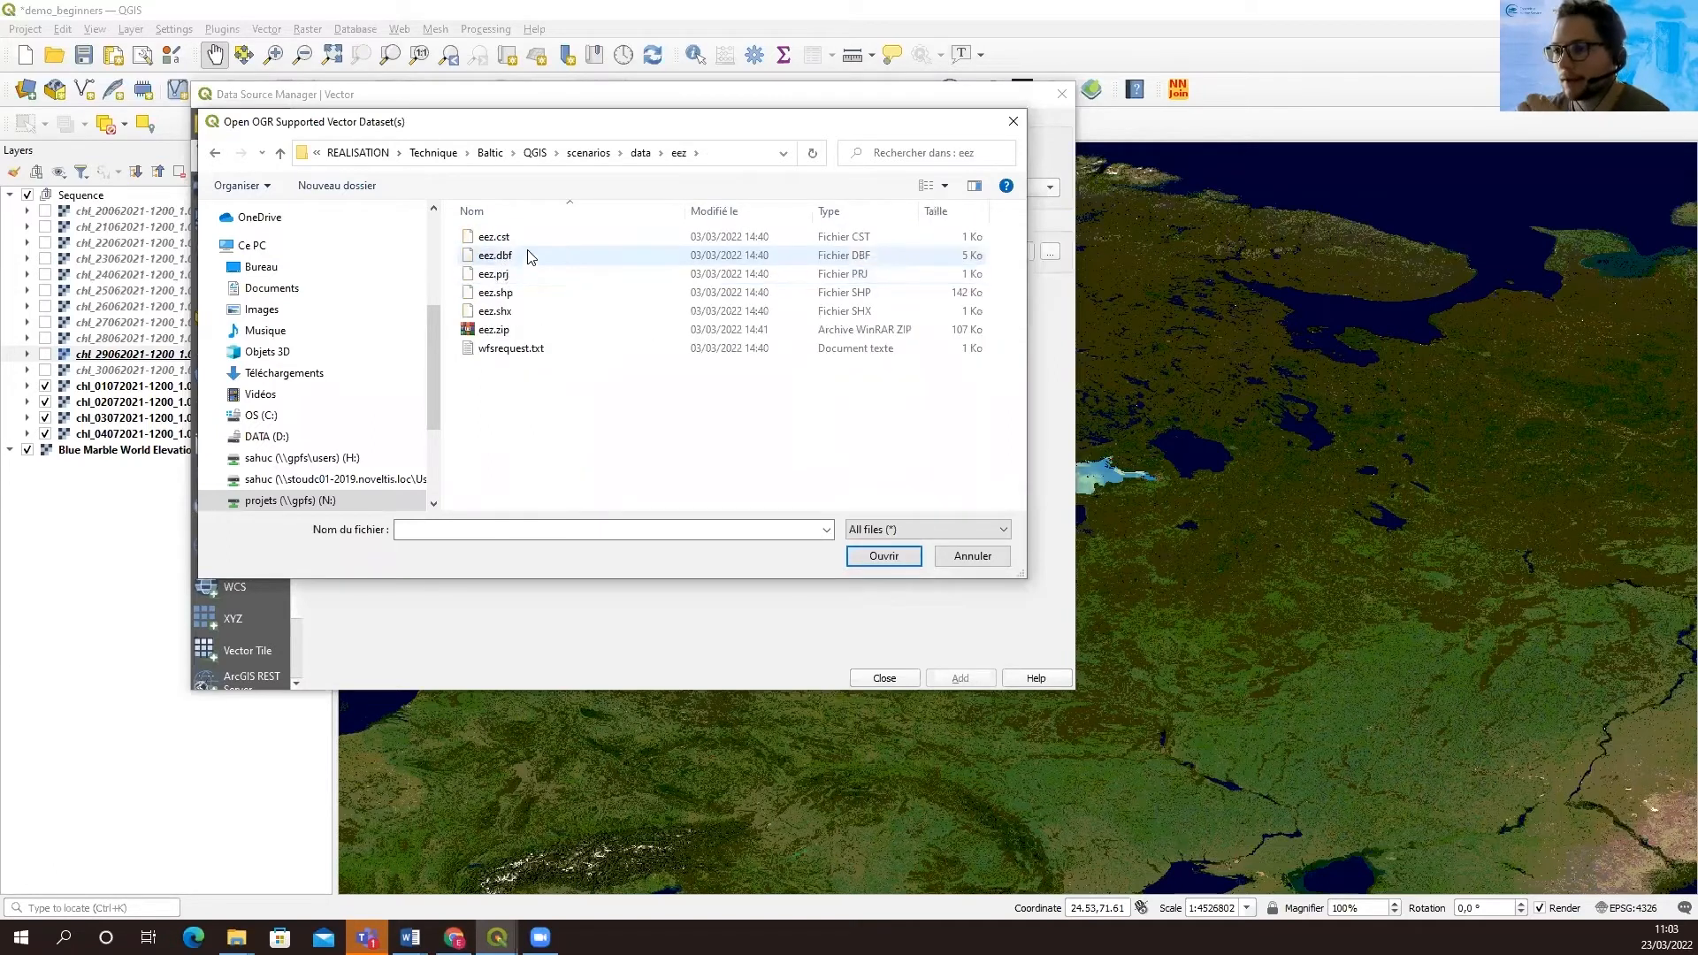
left_click(500, 299)
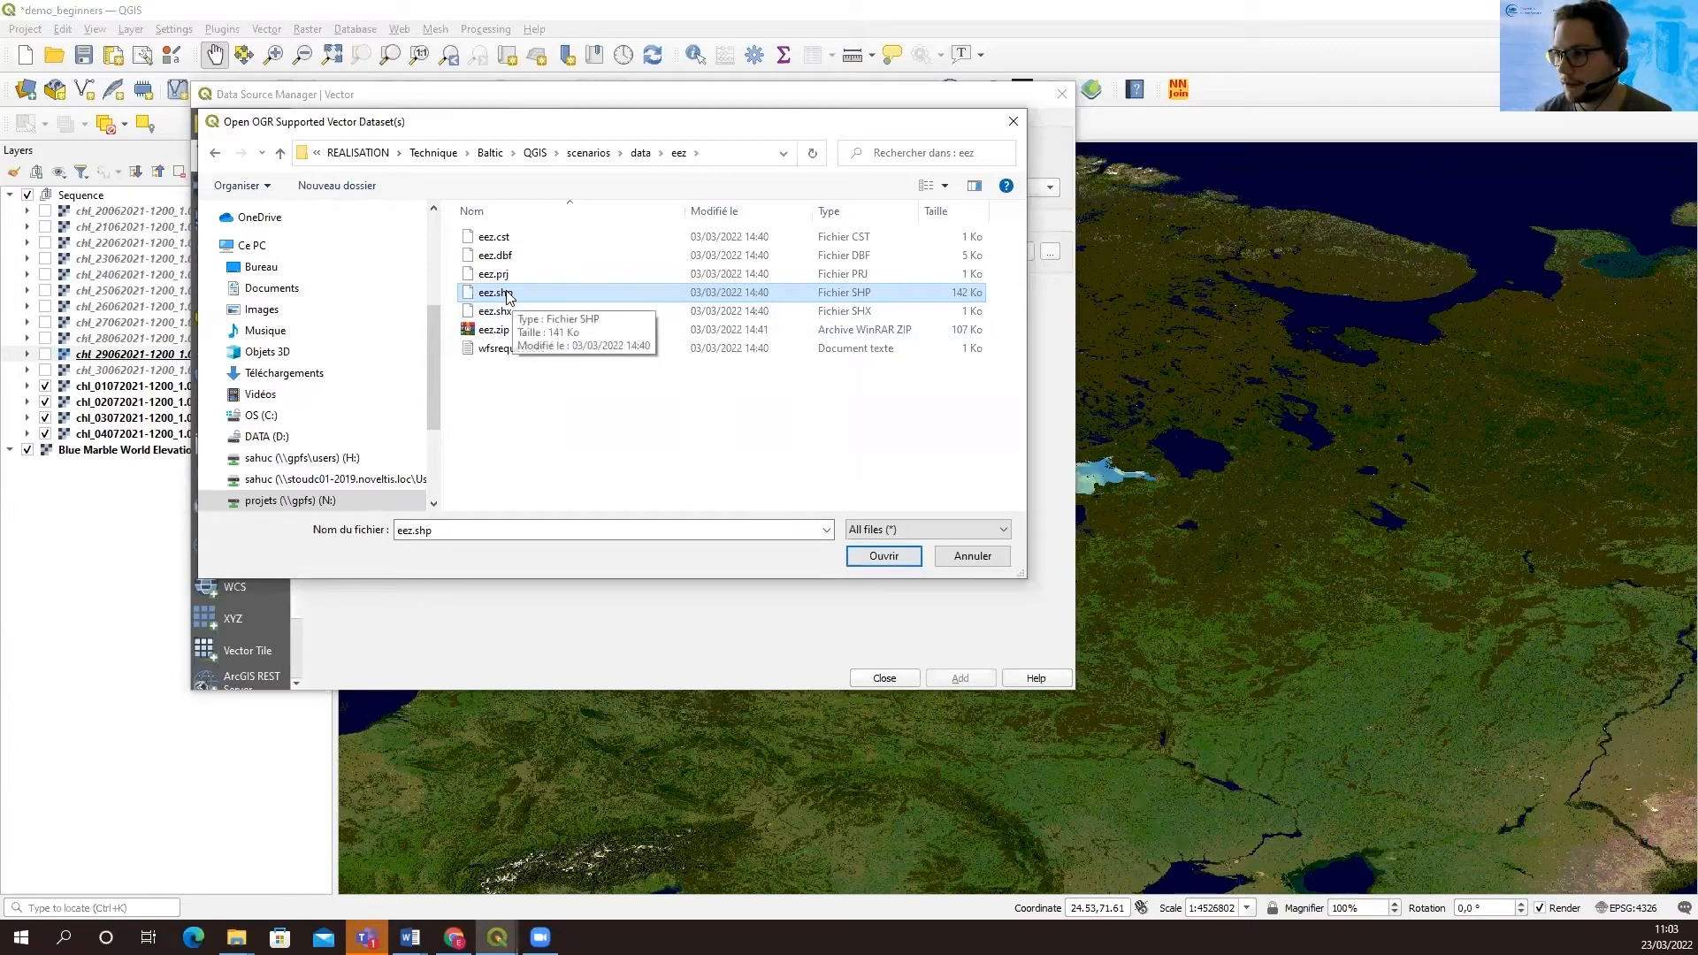
left_click(884, 558)
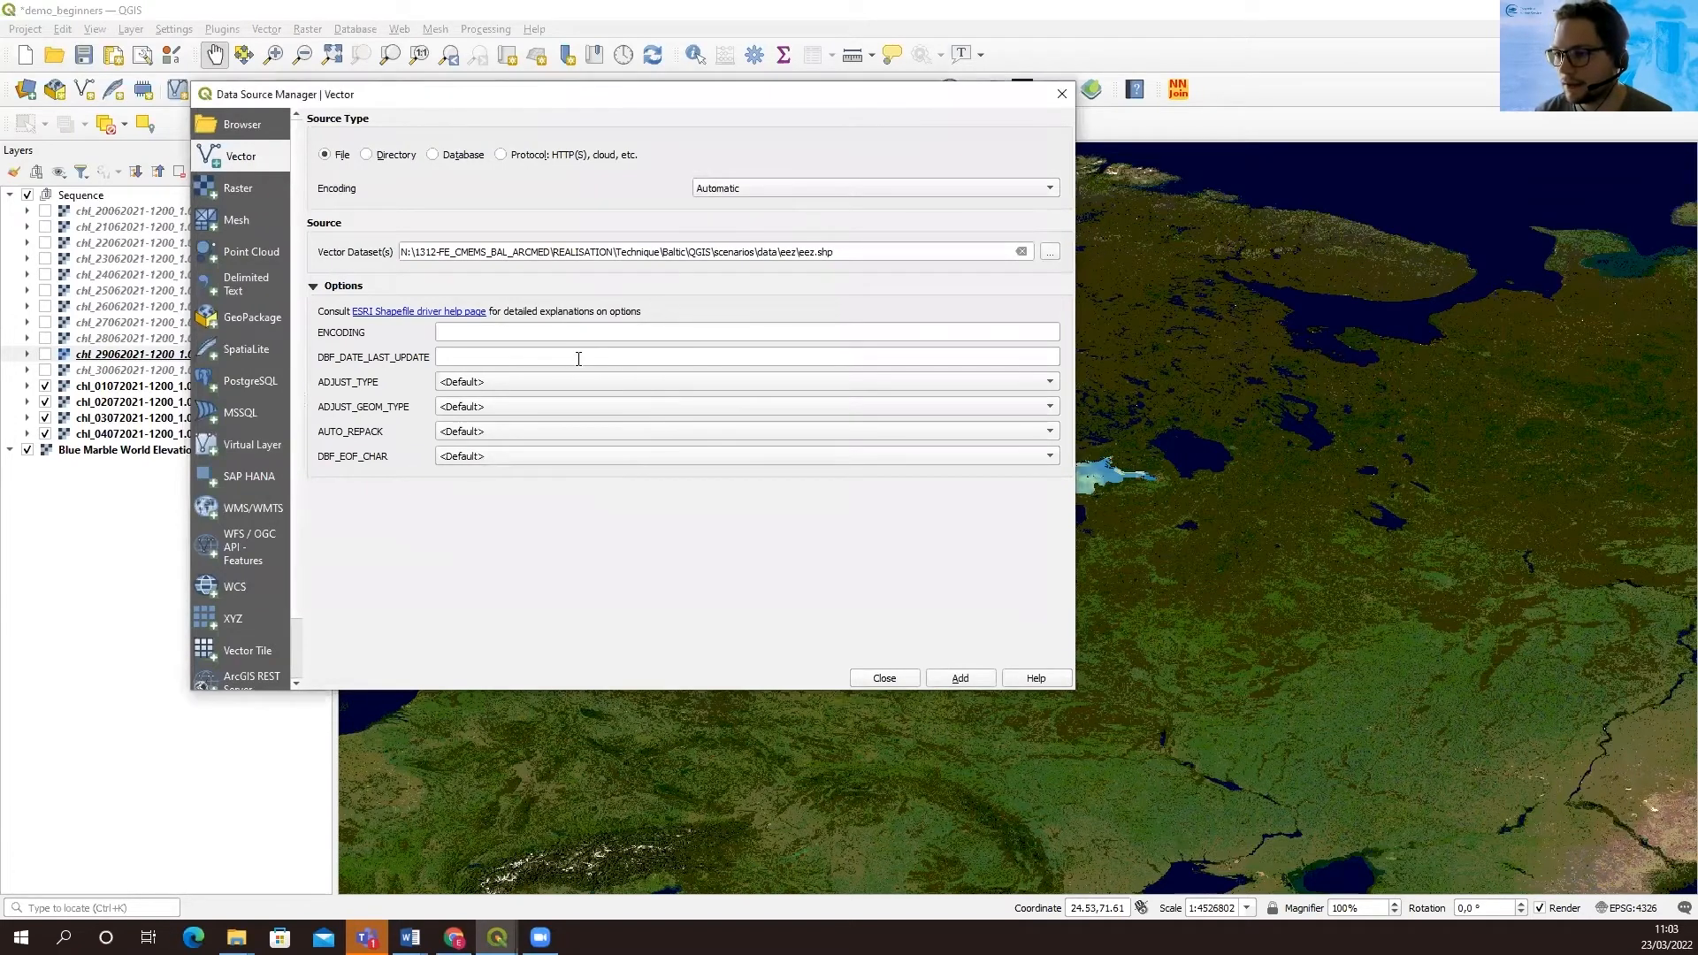
left_click(960, 678)
left_click(885, 678)
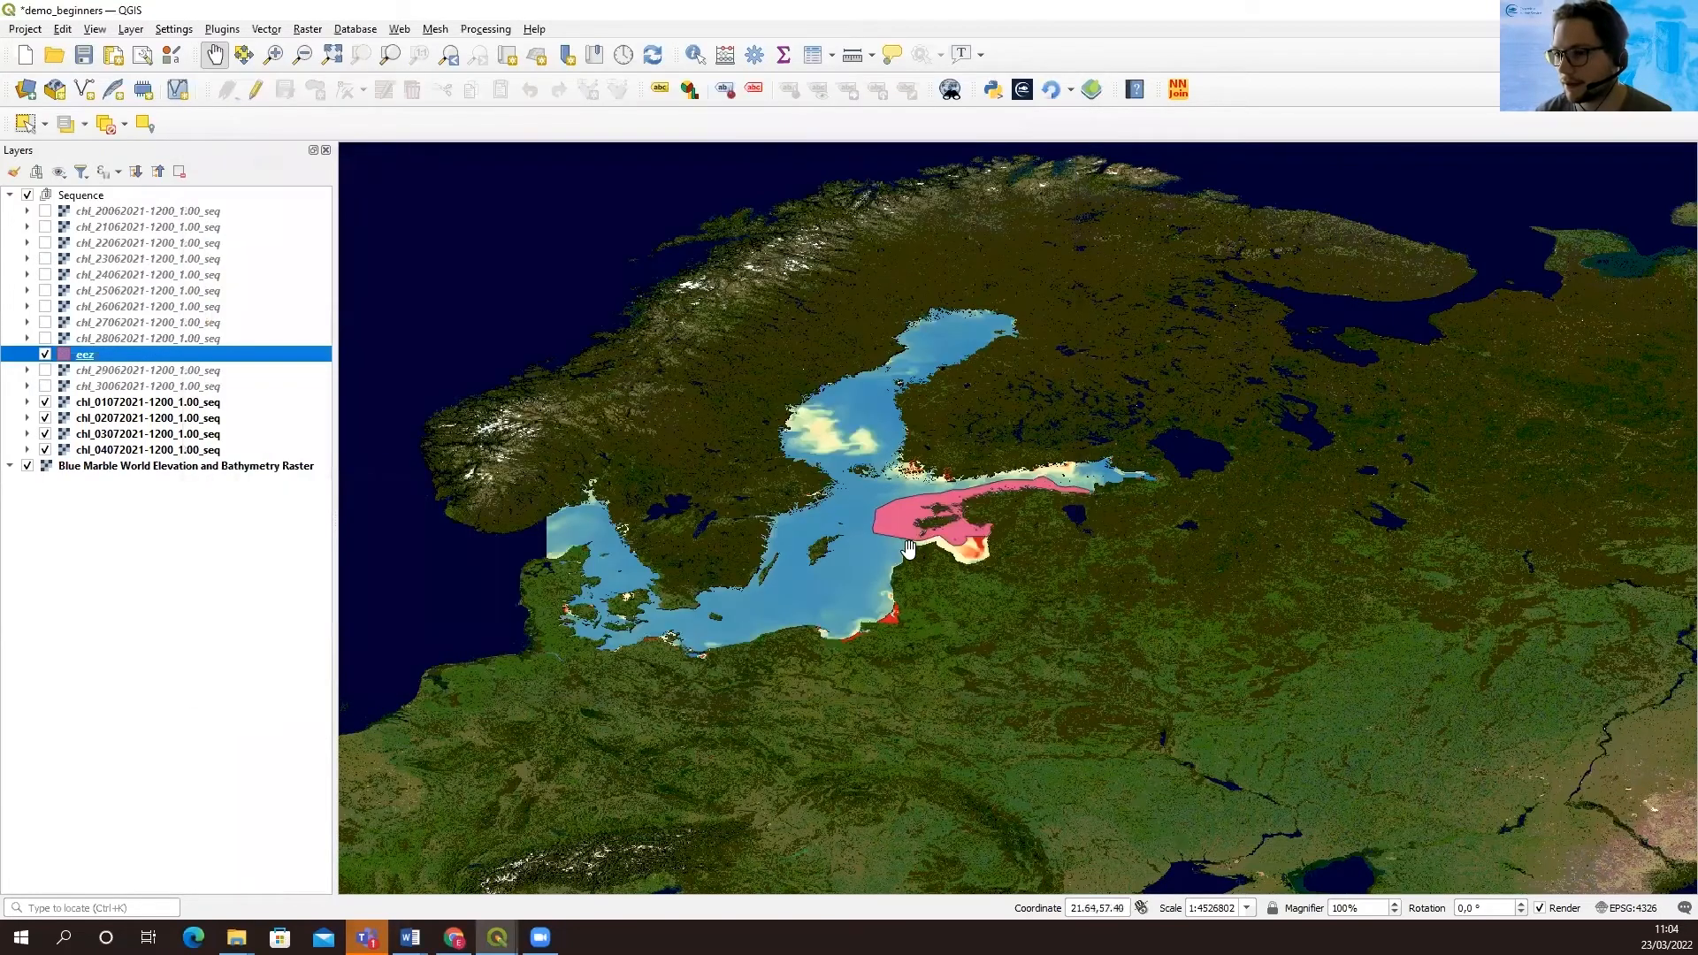
Move the eez layer above the Sequence group and switch it off and on to compare it with the chlorophyll beneath
left_click_drag(81, 355, 72, 194)
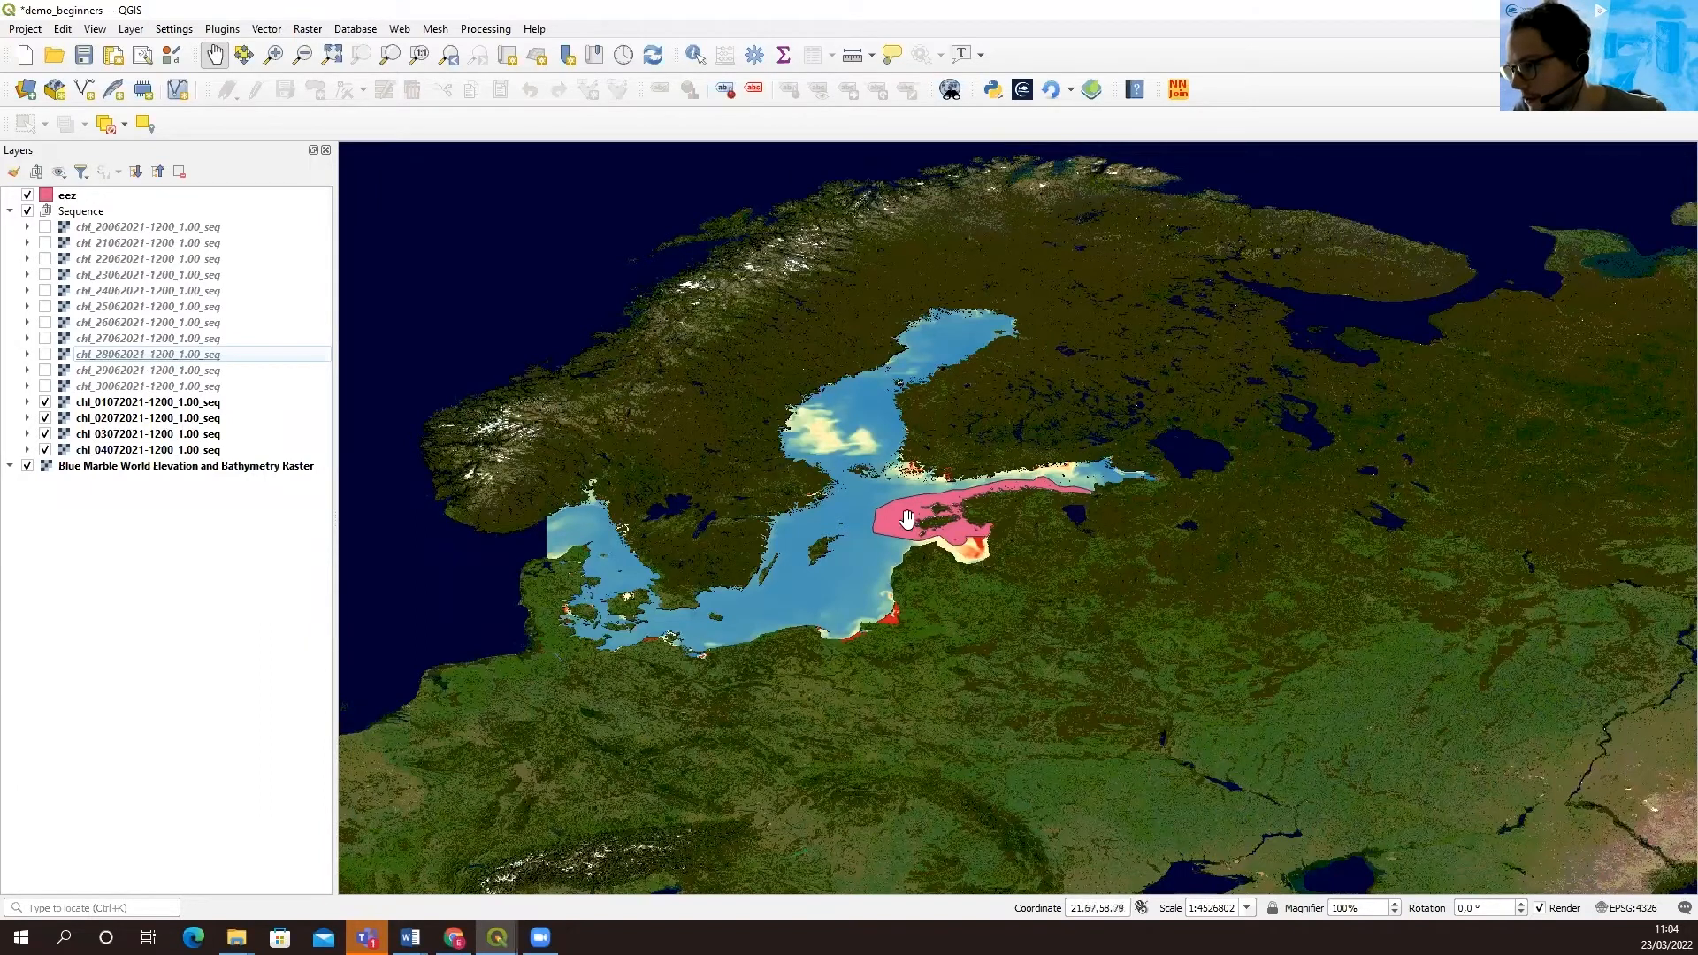
left_click(27, 196)
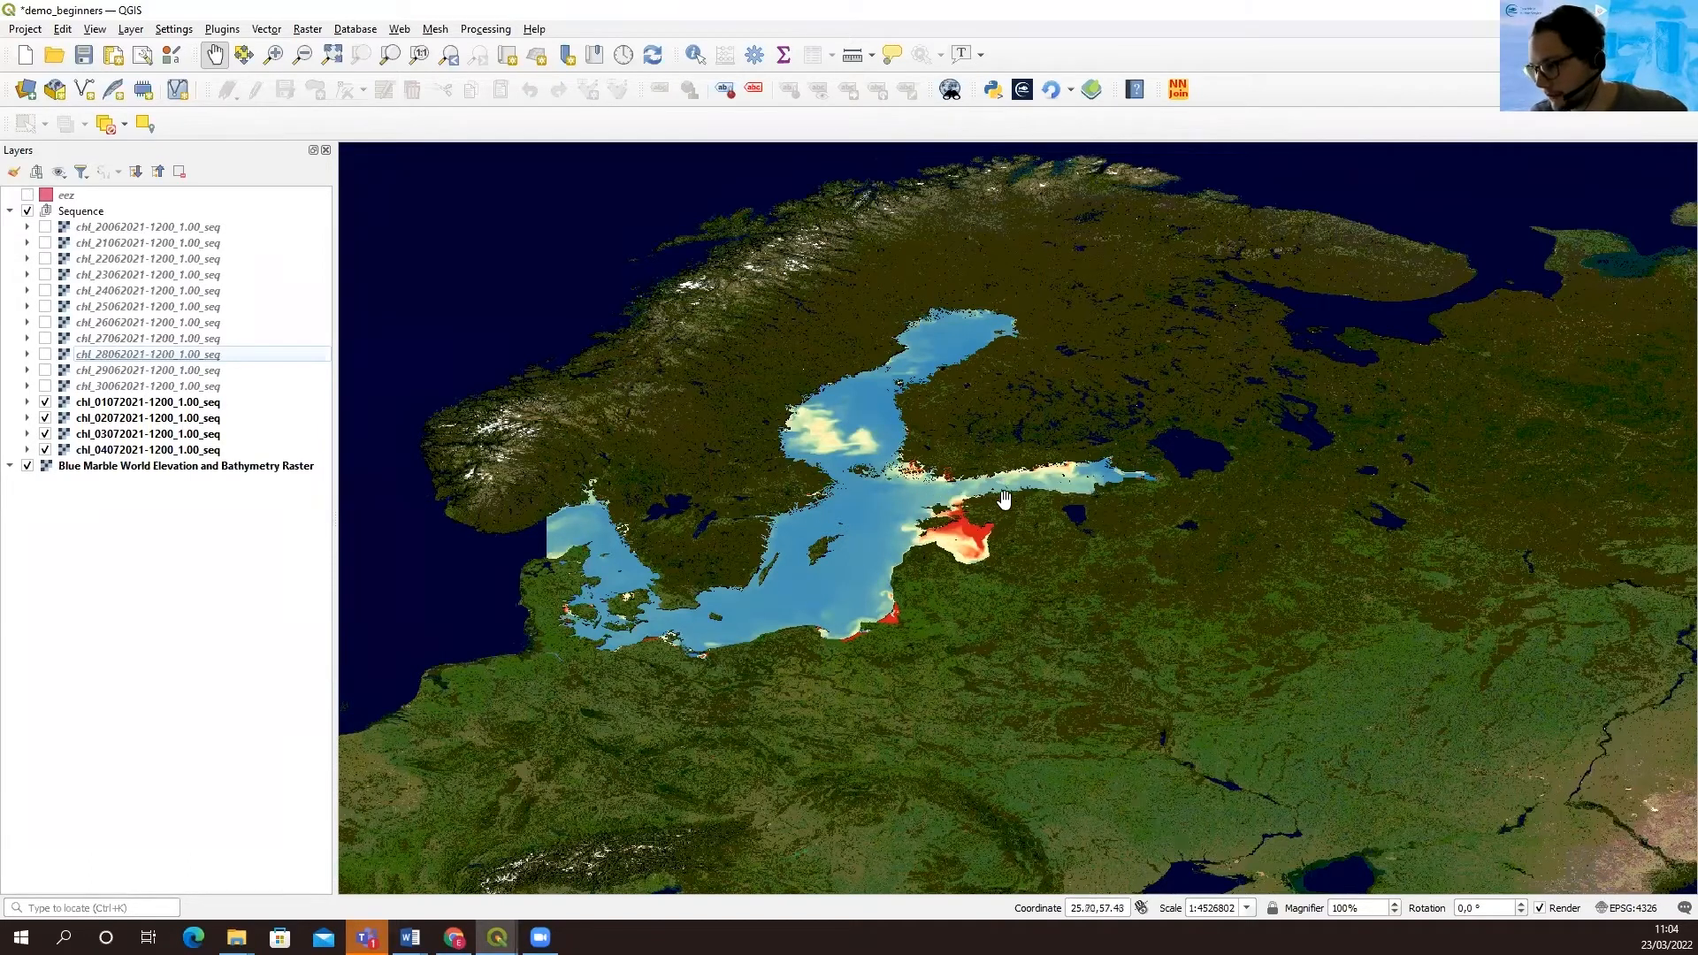
left_click(27, 196)
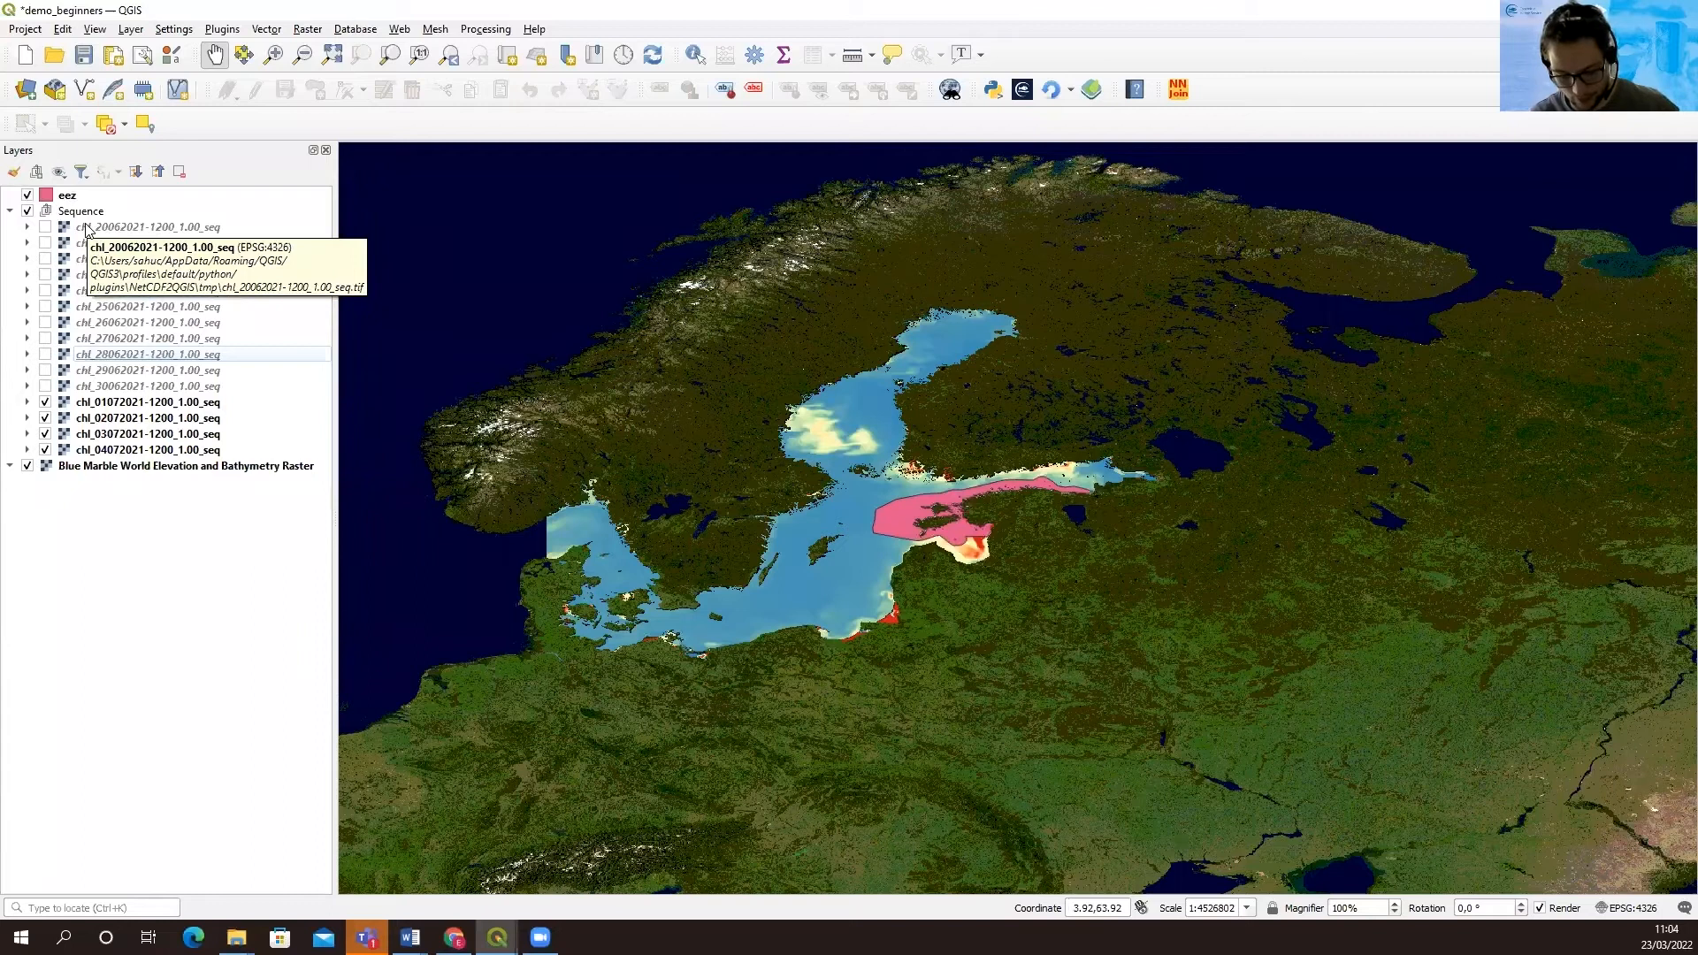
left_click(64, 196)
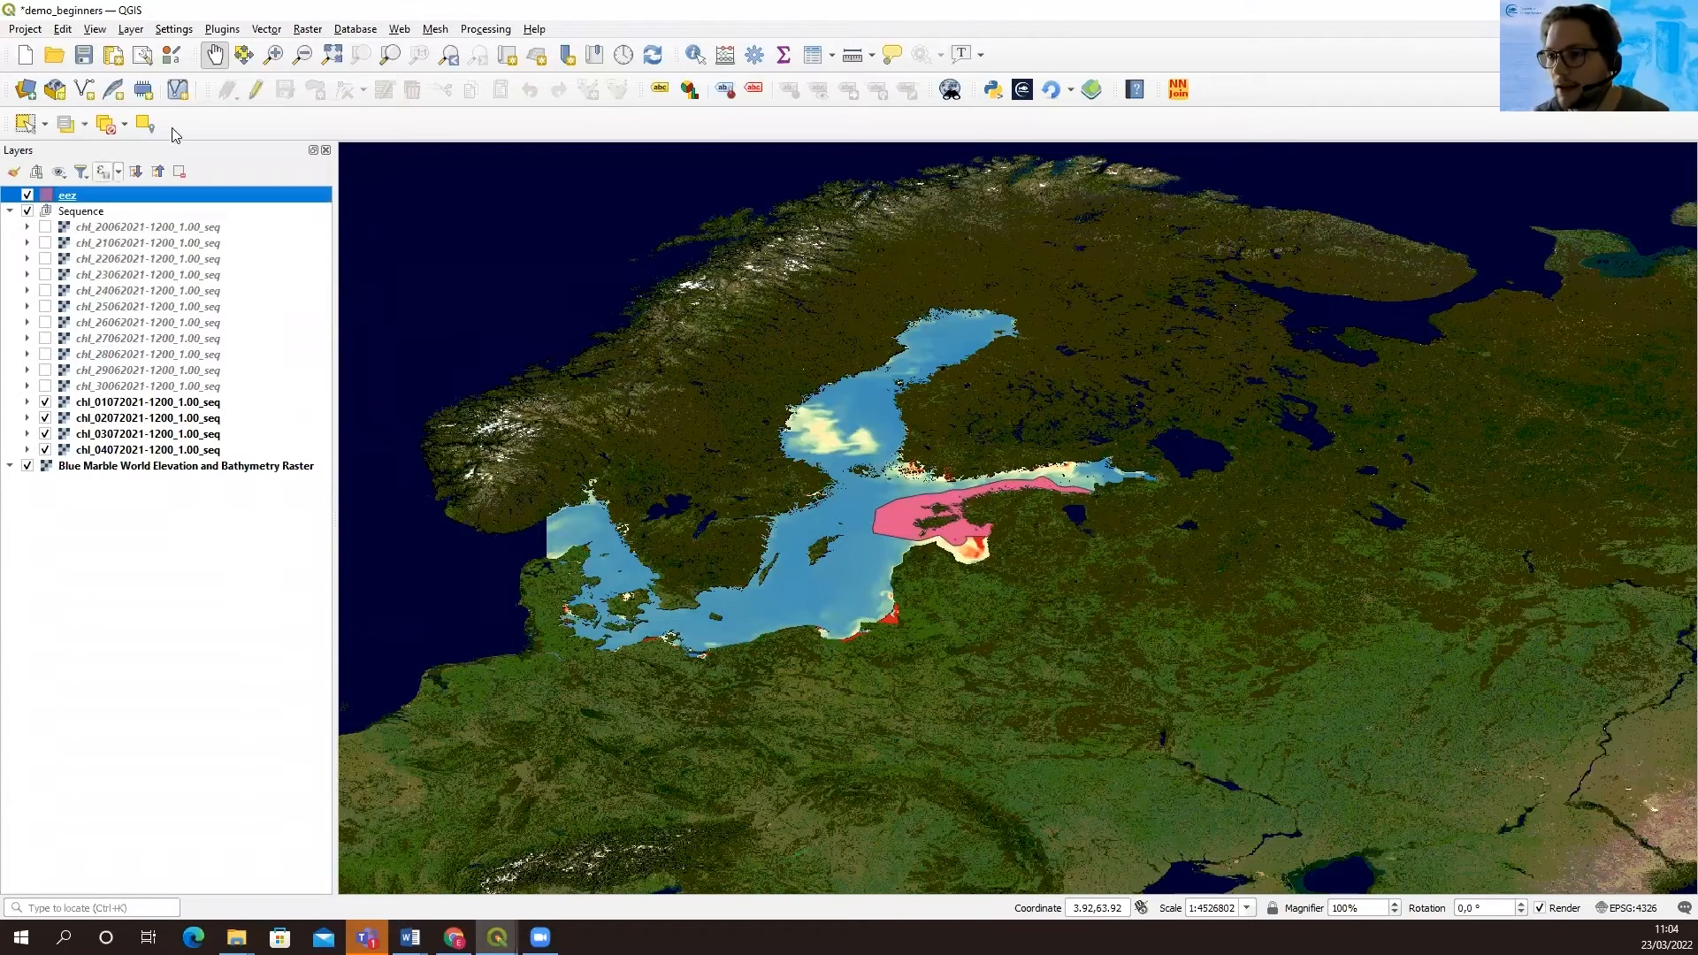
left_click(309, 30)
mouse_move(422, 172)
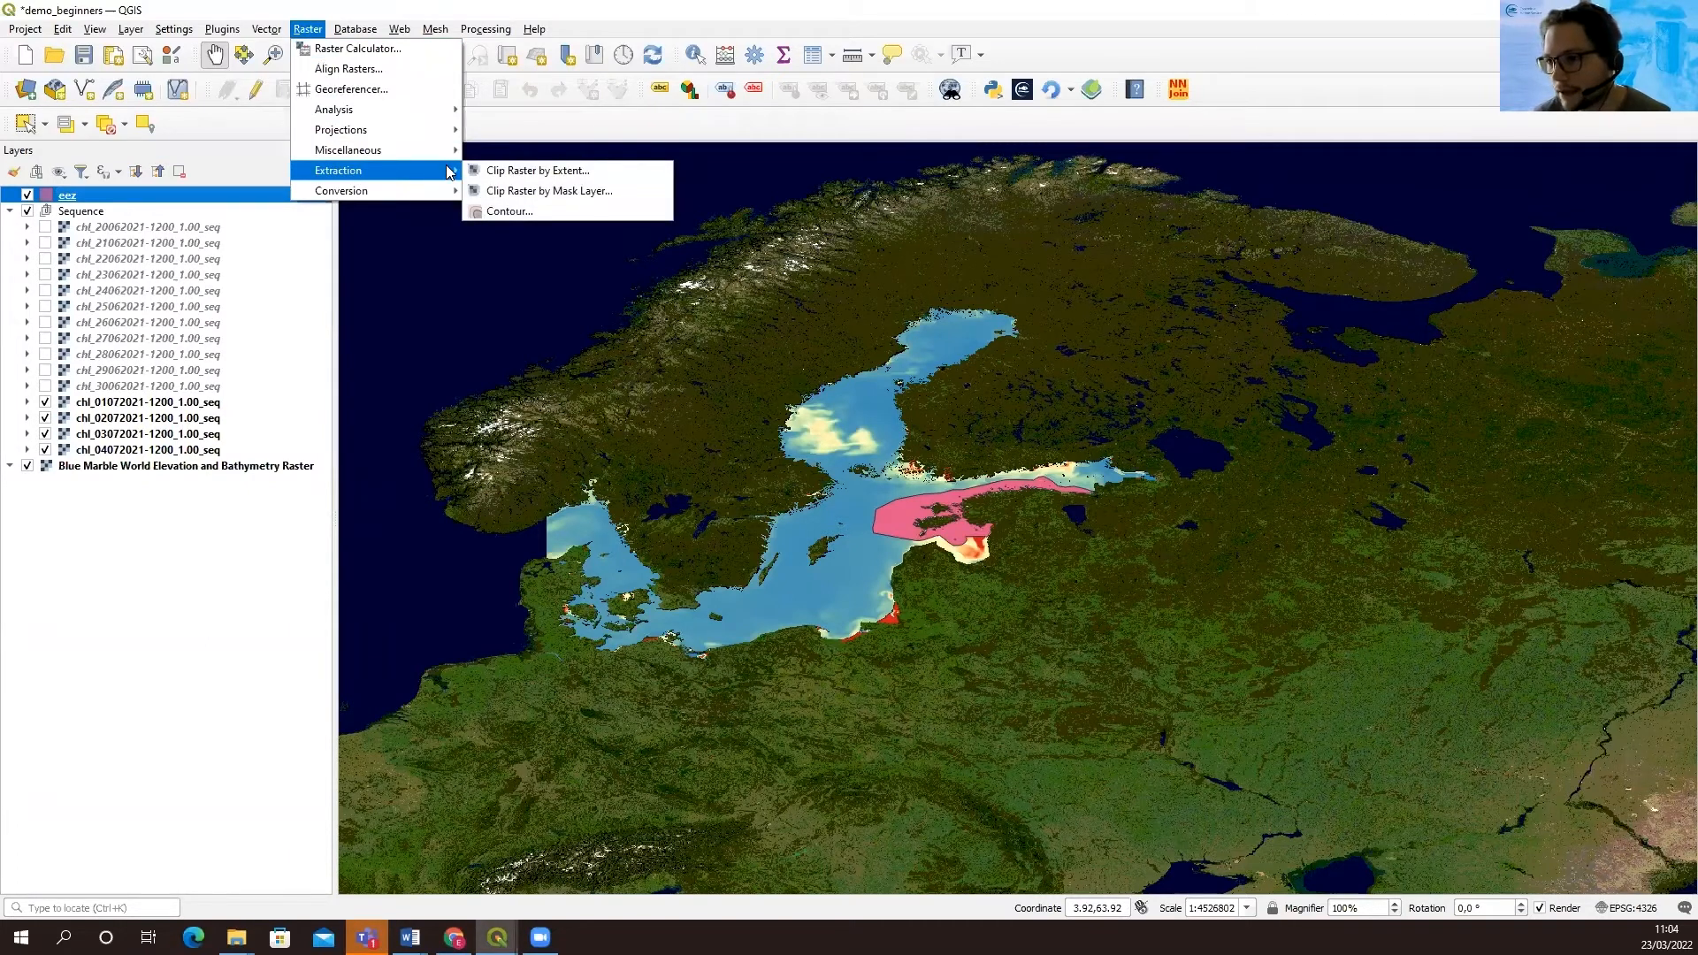
left_click(595, 196)
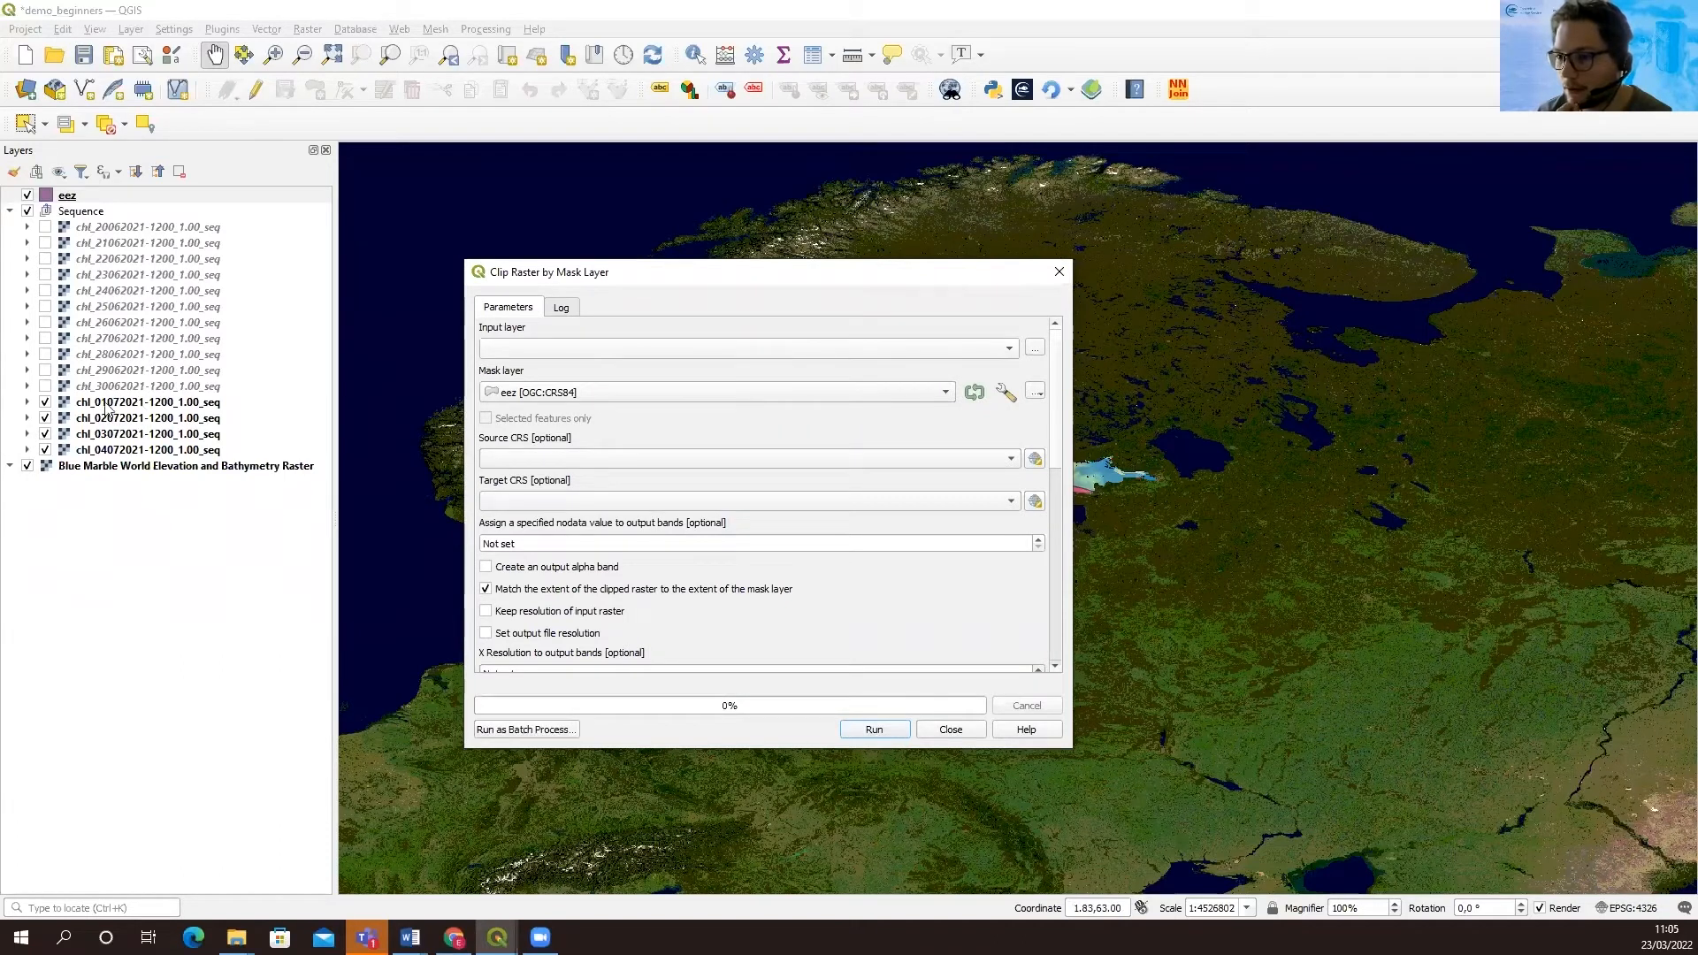
left_click(561, 350)
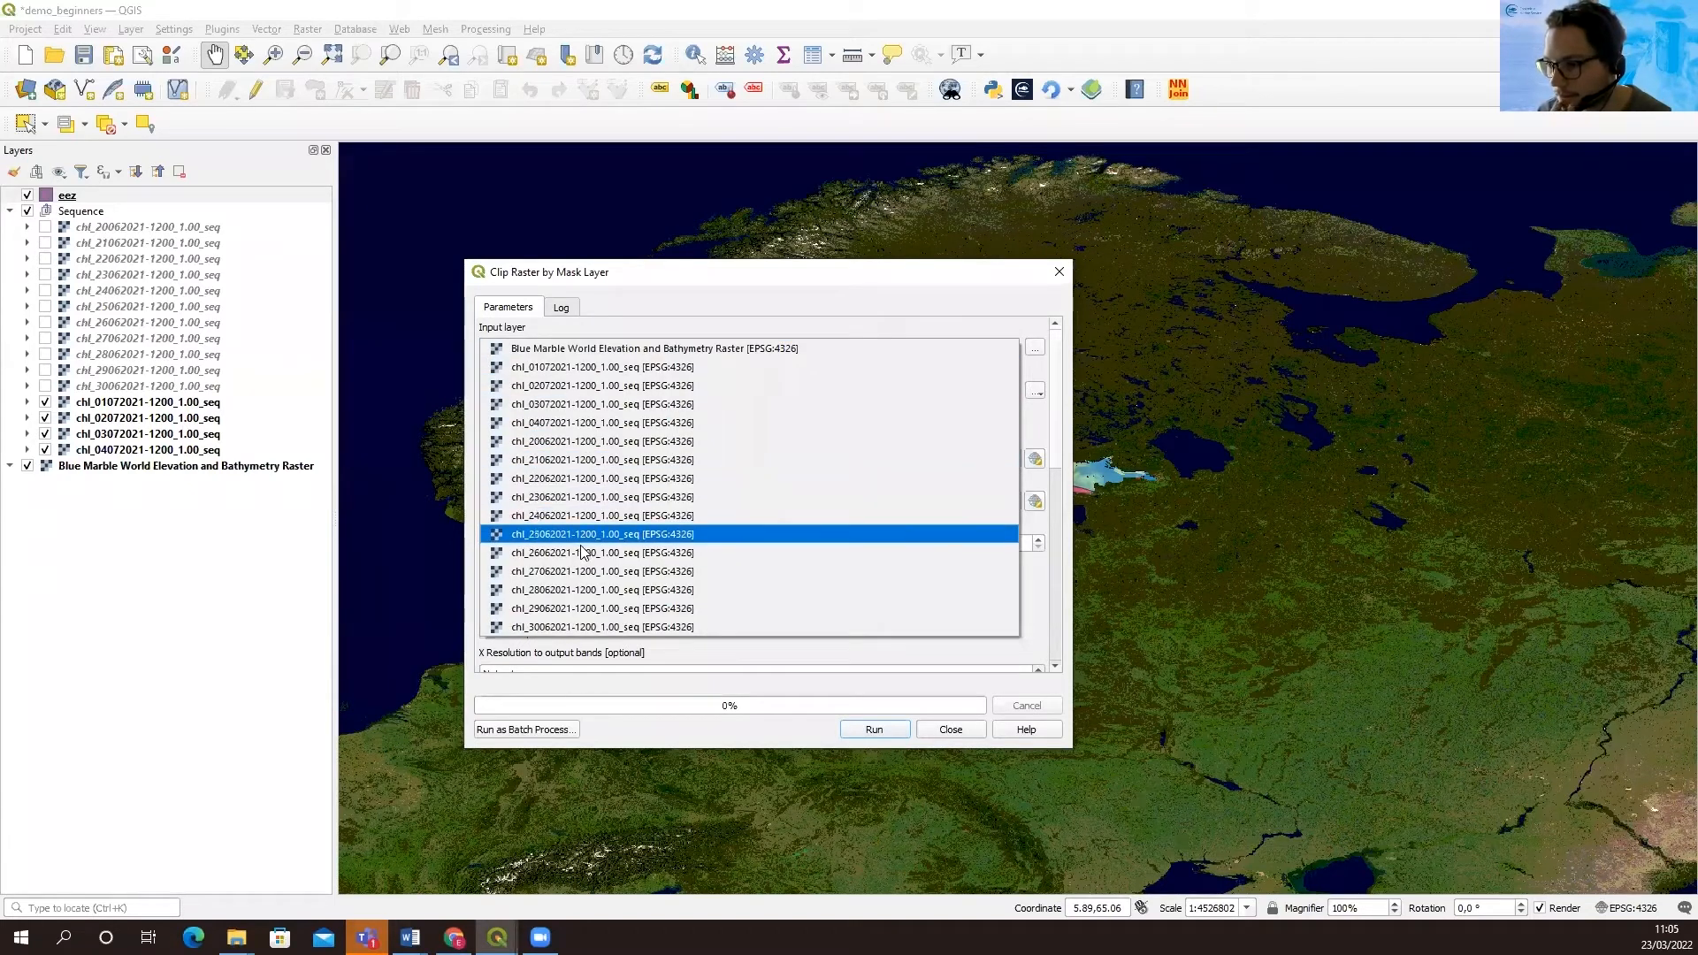
left_click(565, 368)
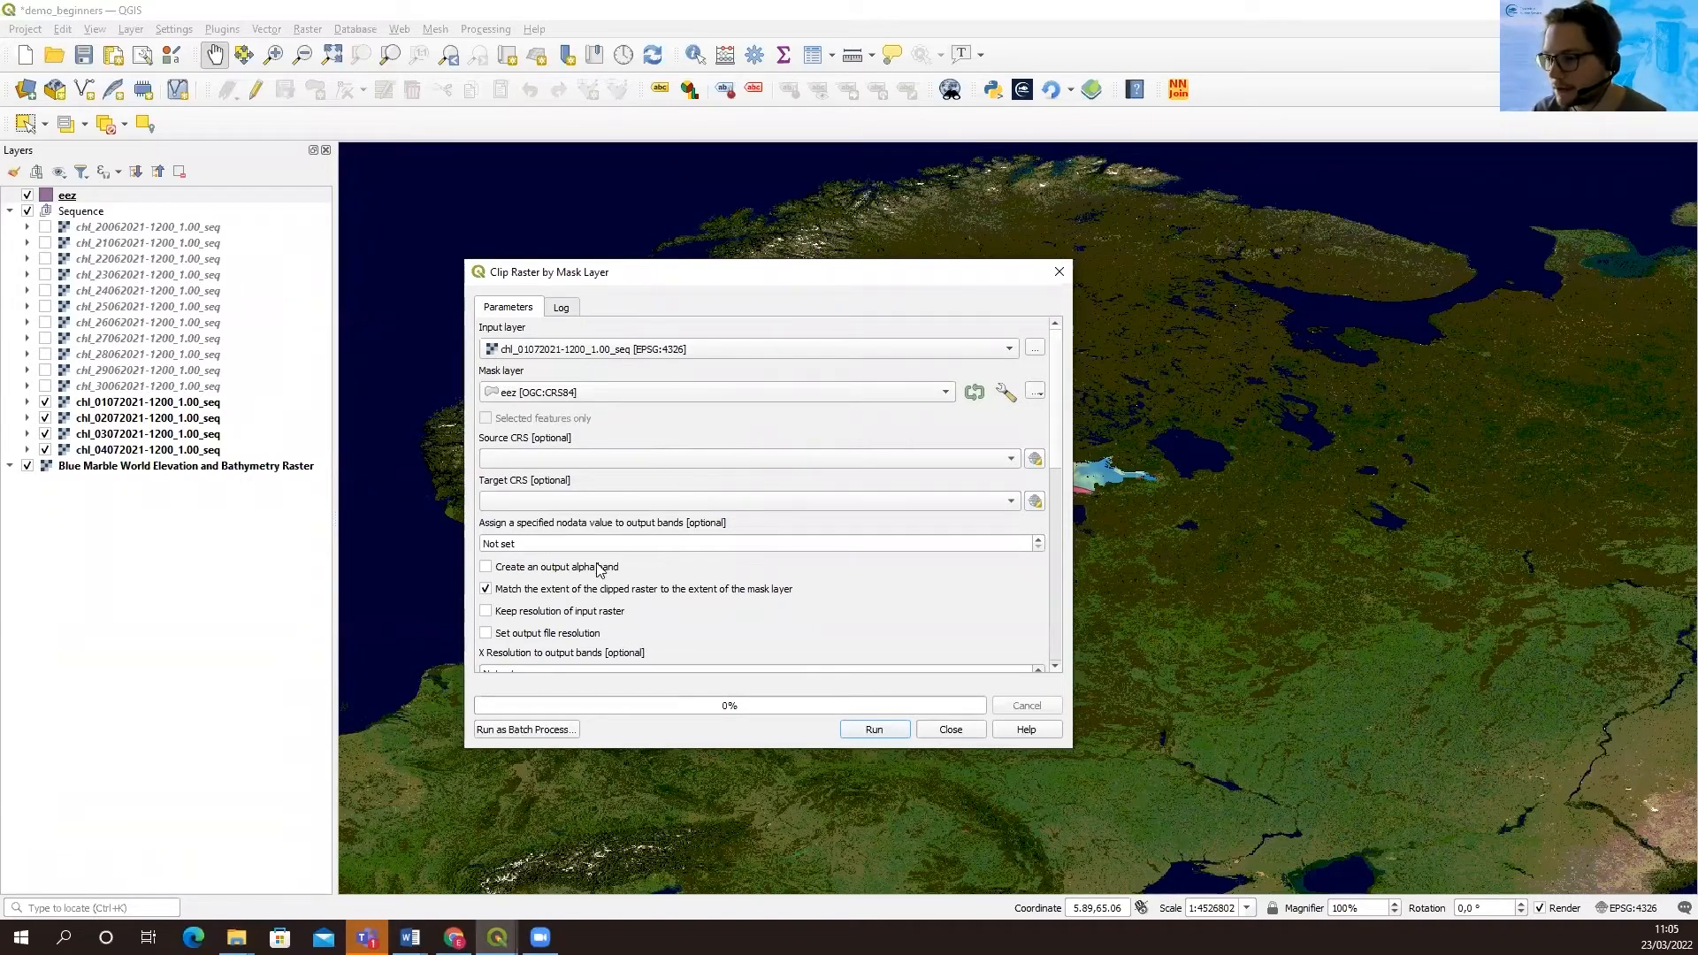
left_click(875, 730)
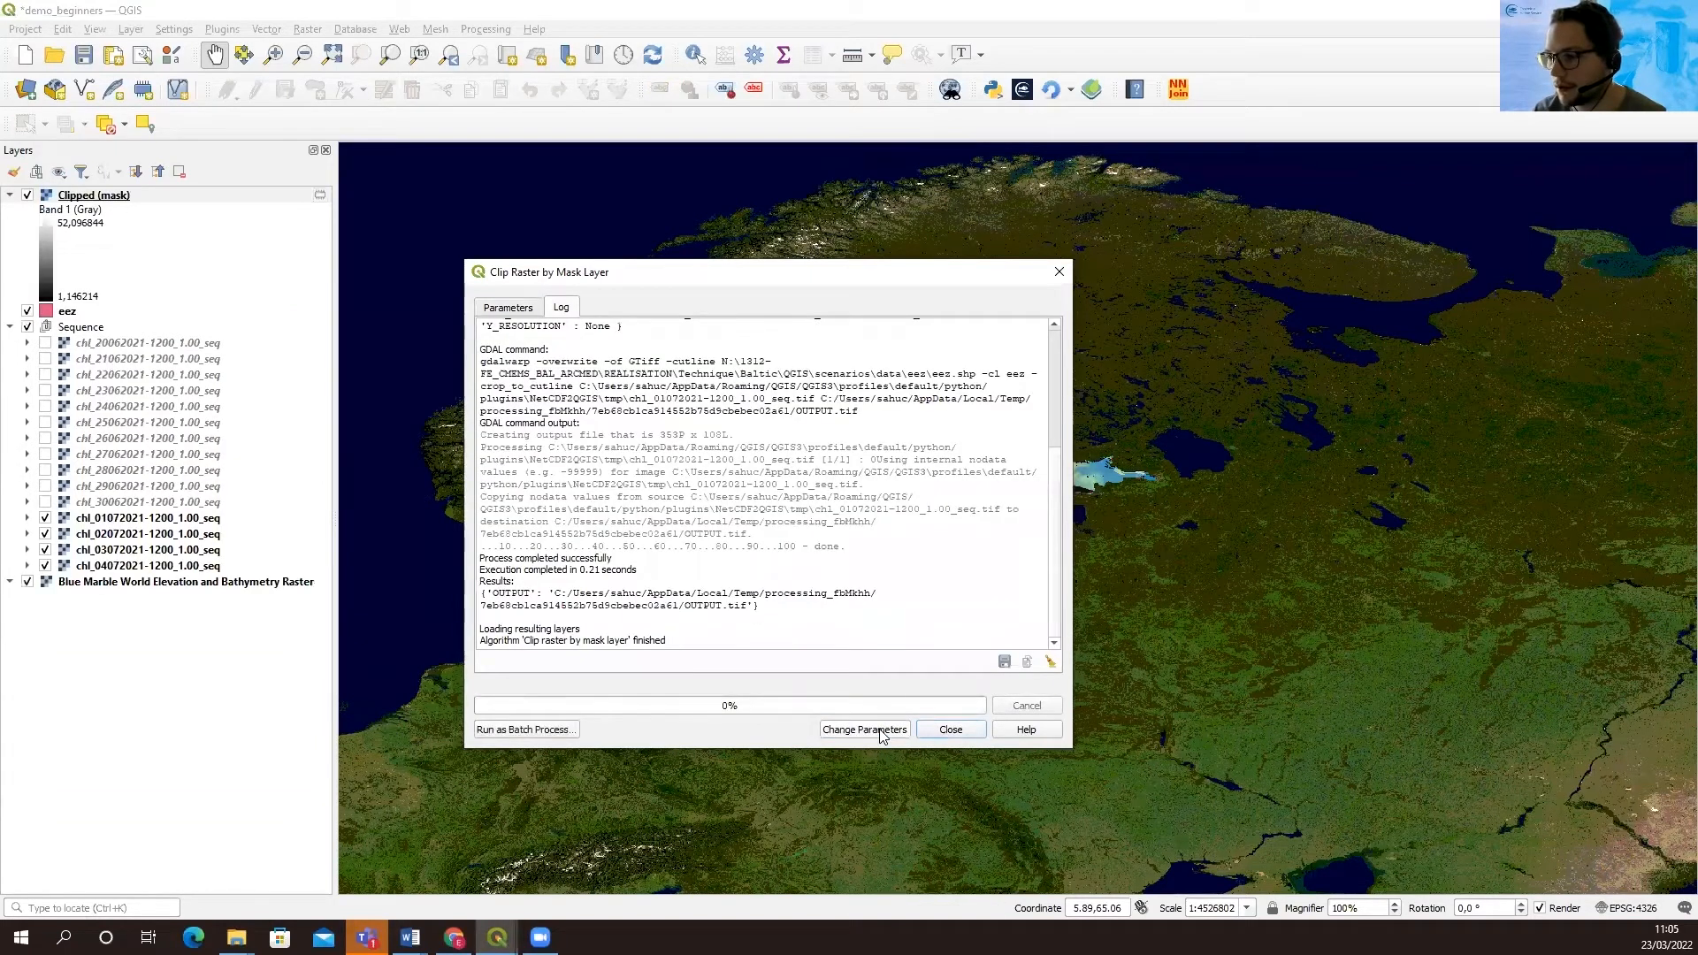
left_click(951, 732)
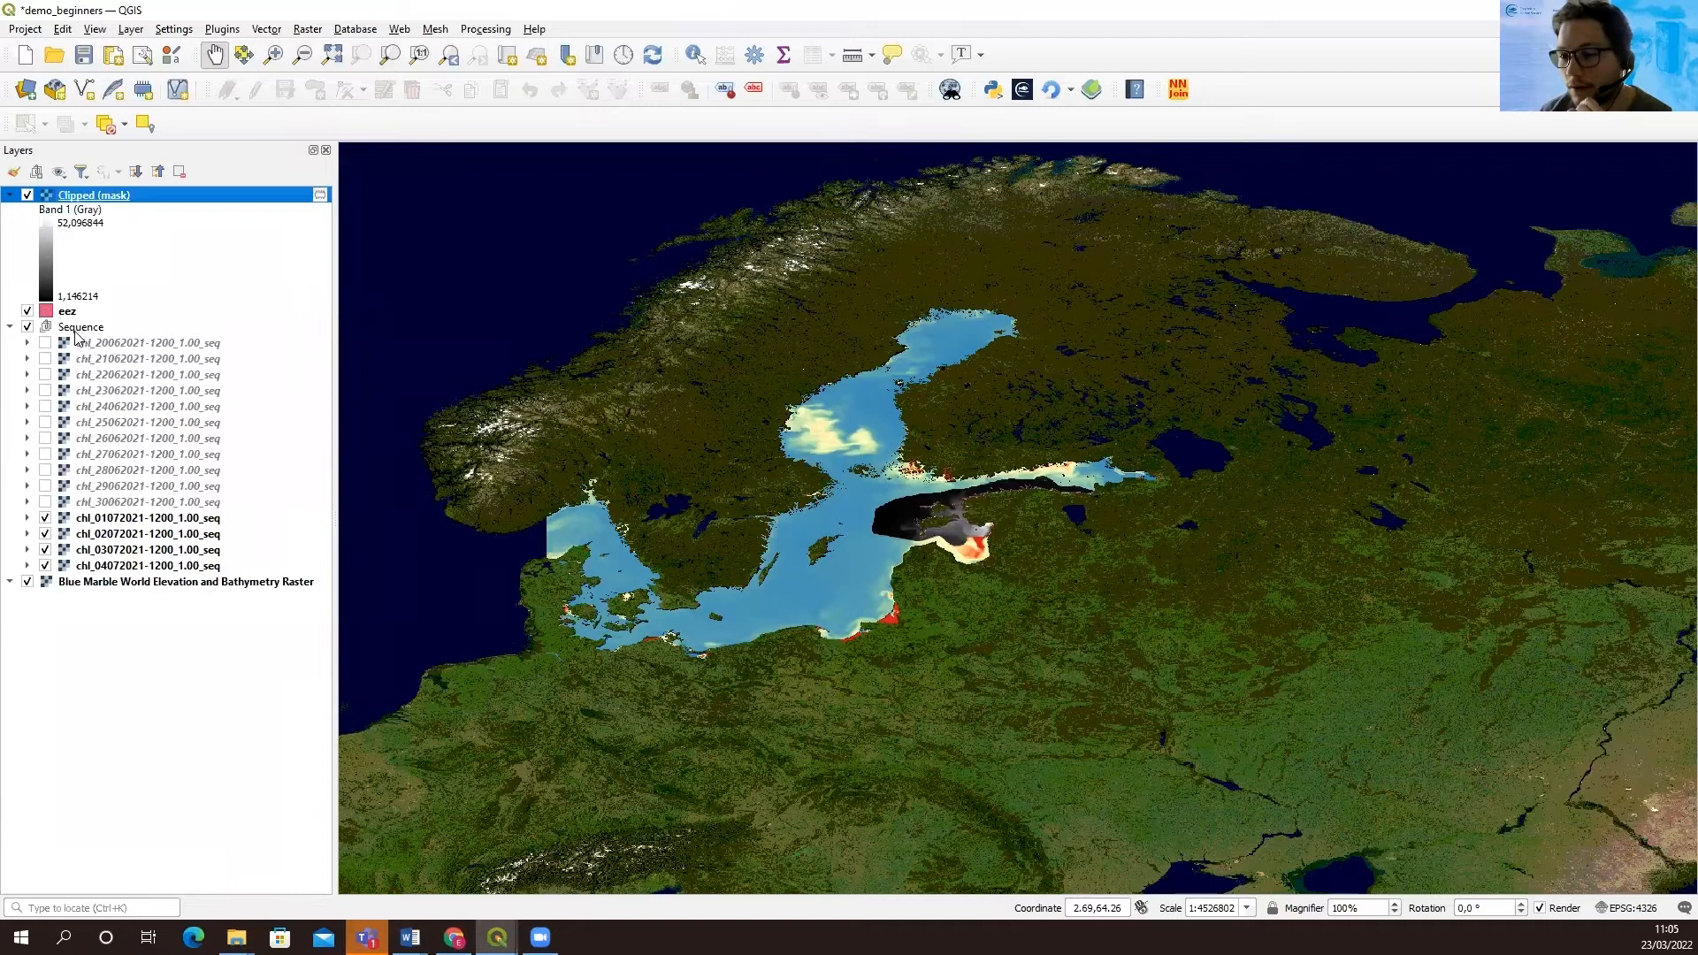
Copy the style of the 20-06-2021 chl layer and paste it onto the clipped raster layer
left_click(105, 346)
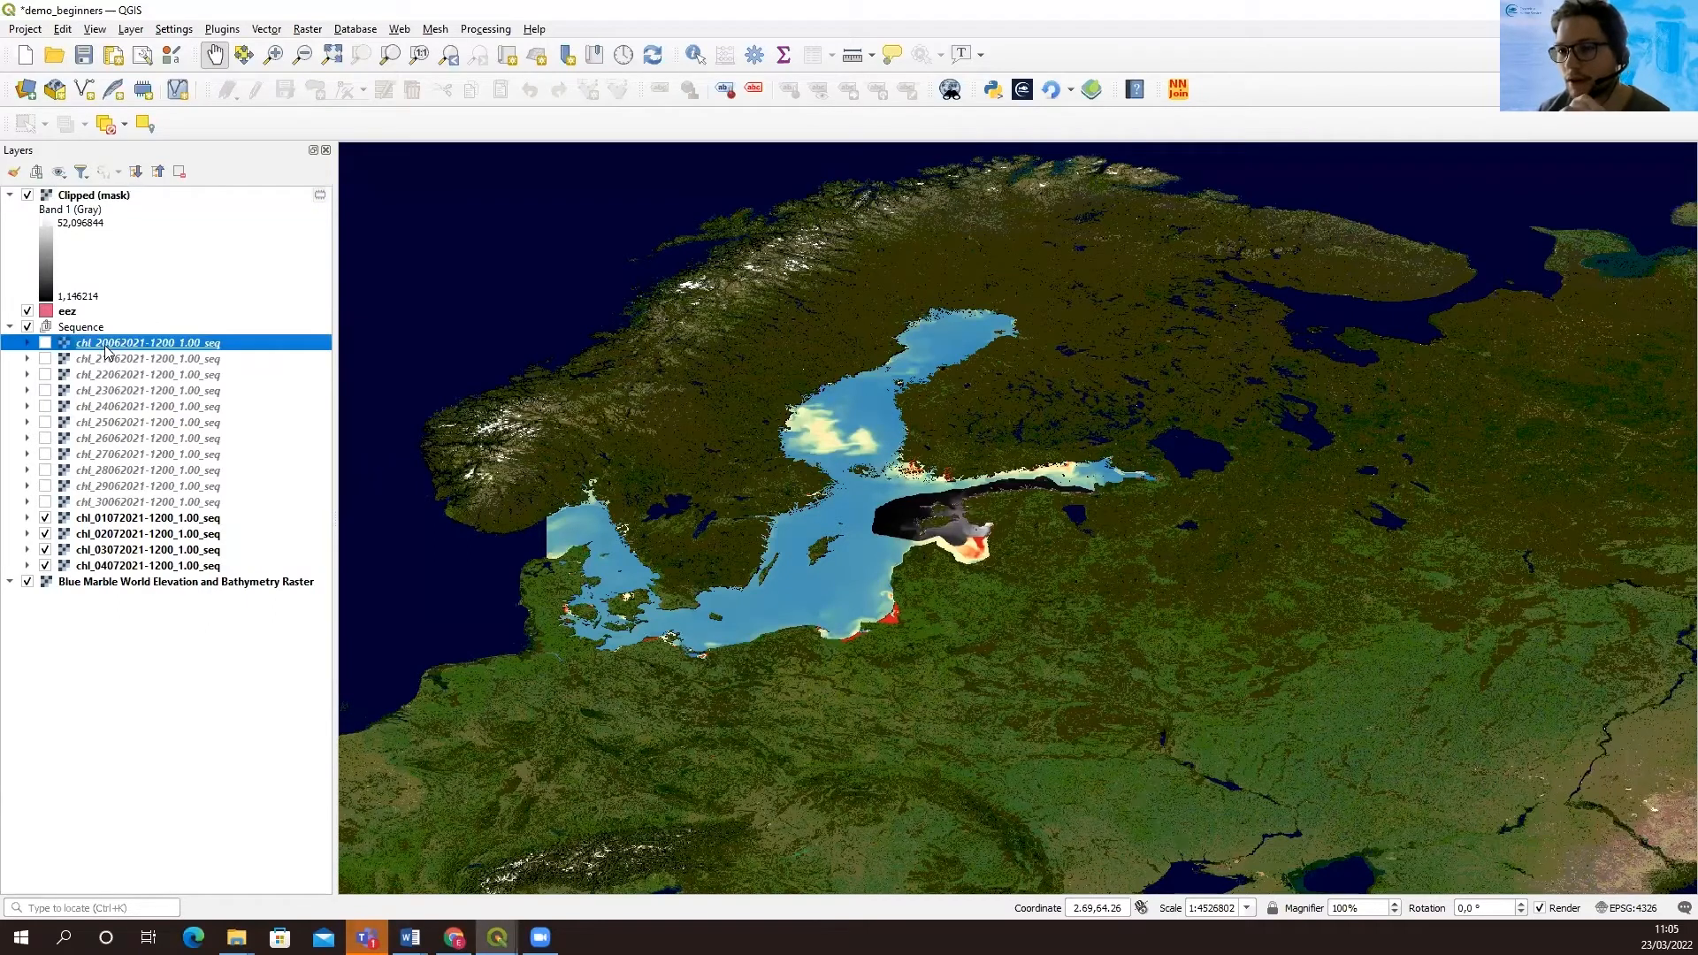
right_click(105, 346)
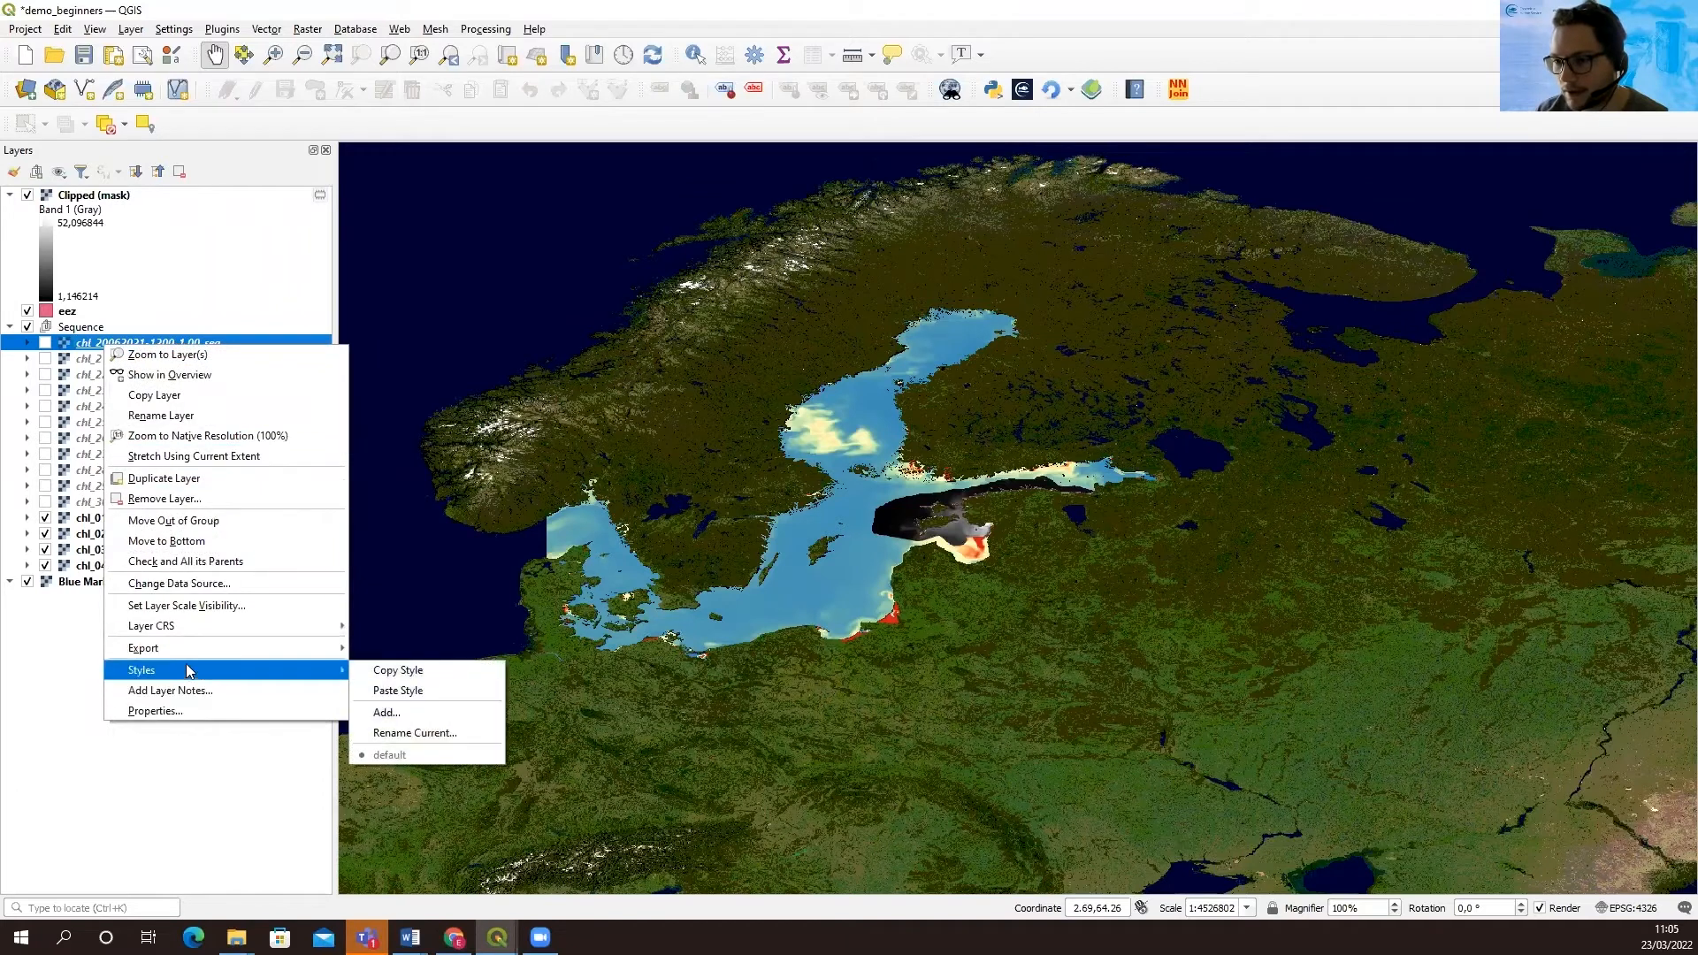
mouse_move(208, 672)
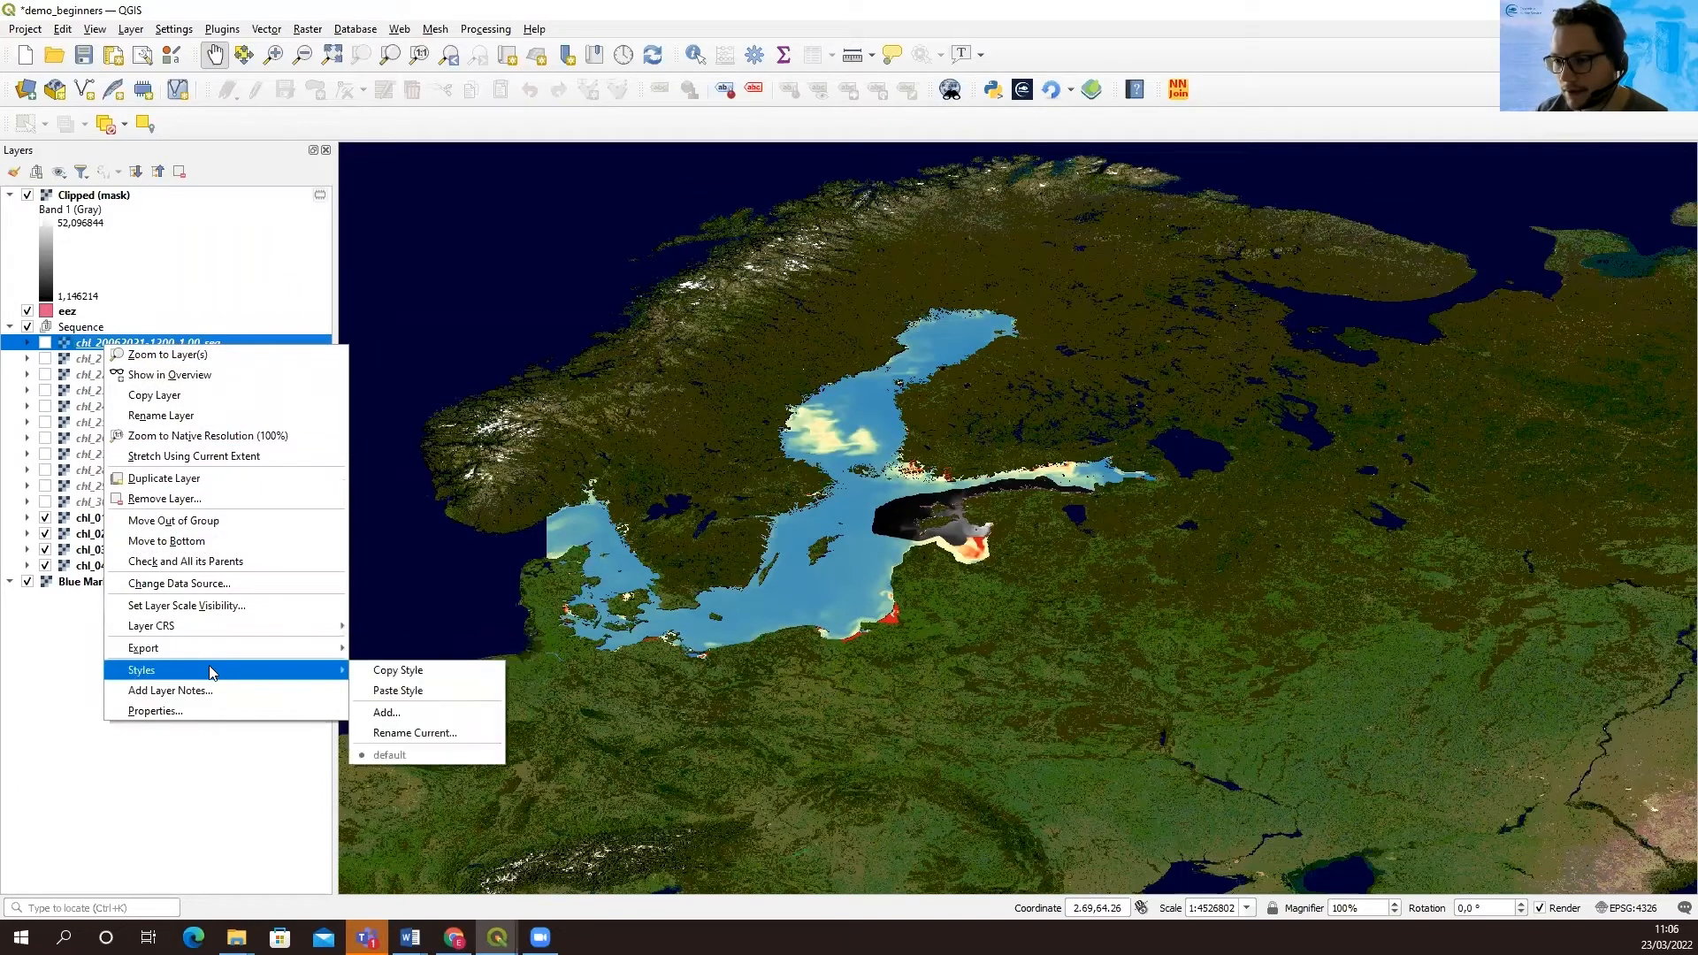
left_click(388, 672)
left_click(98, 196)
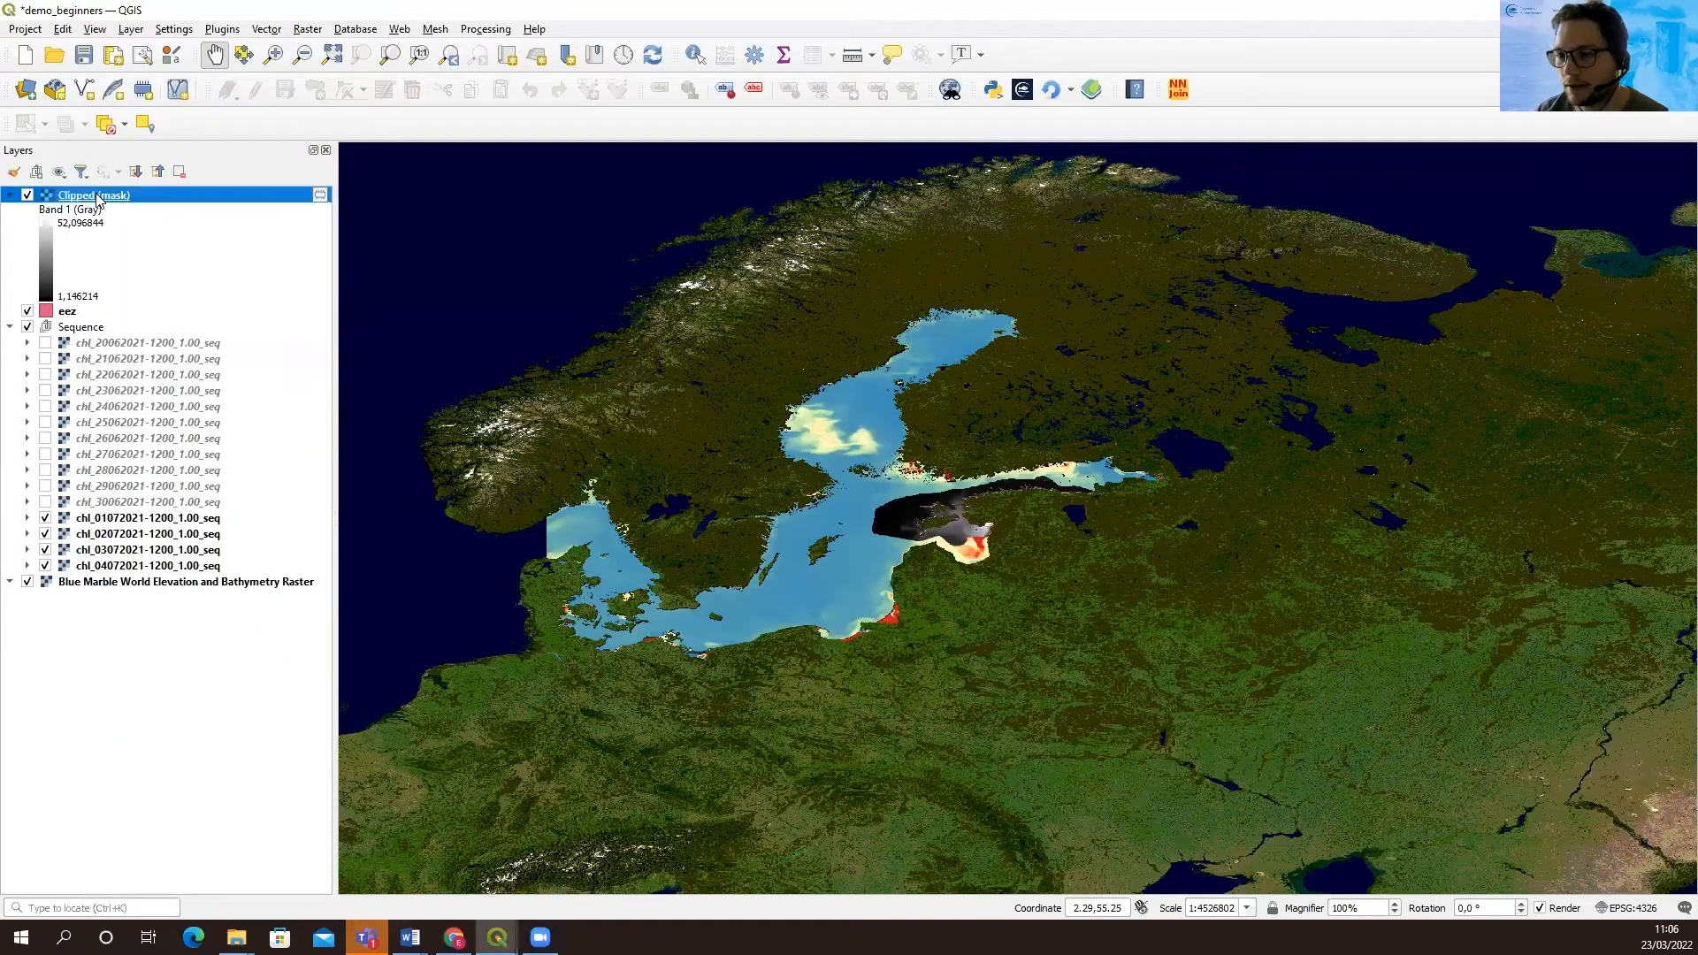
right_click(97, 200)
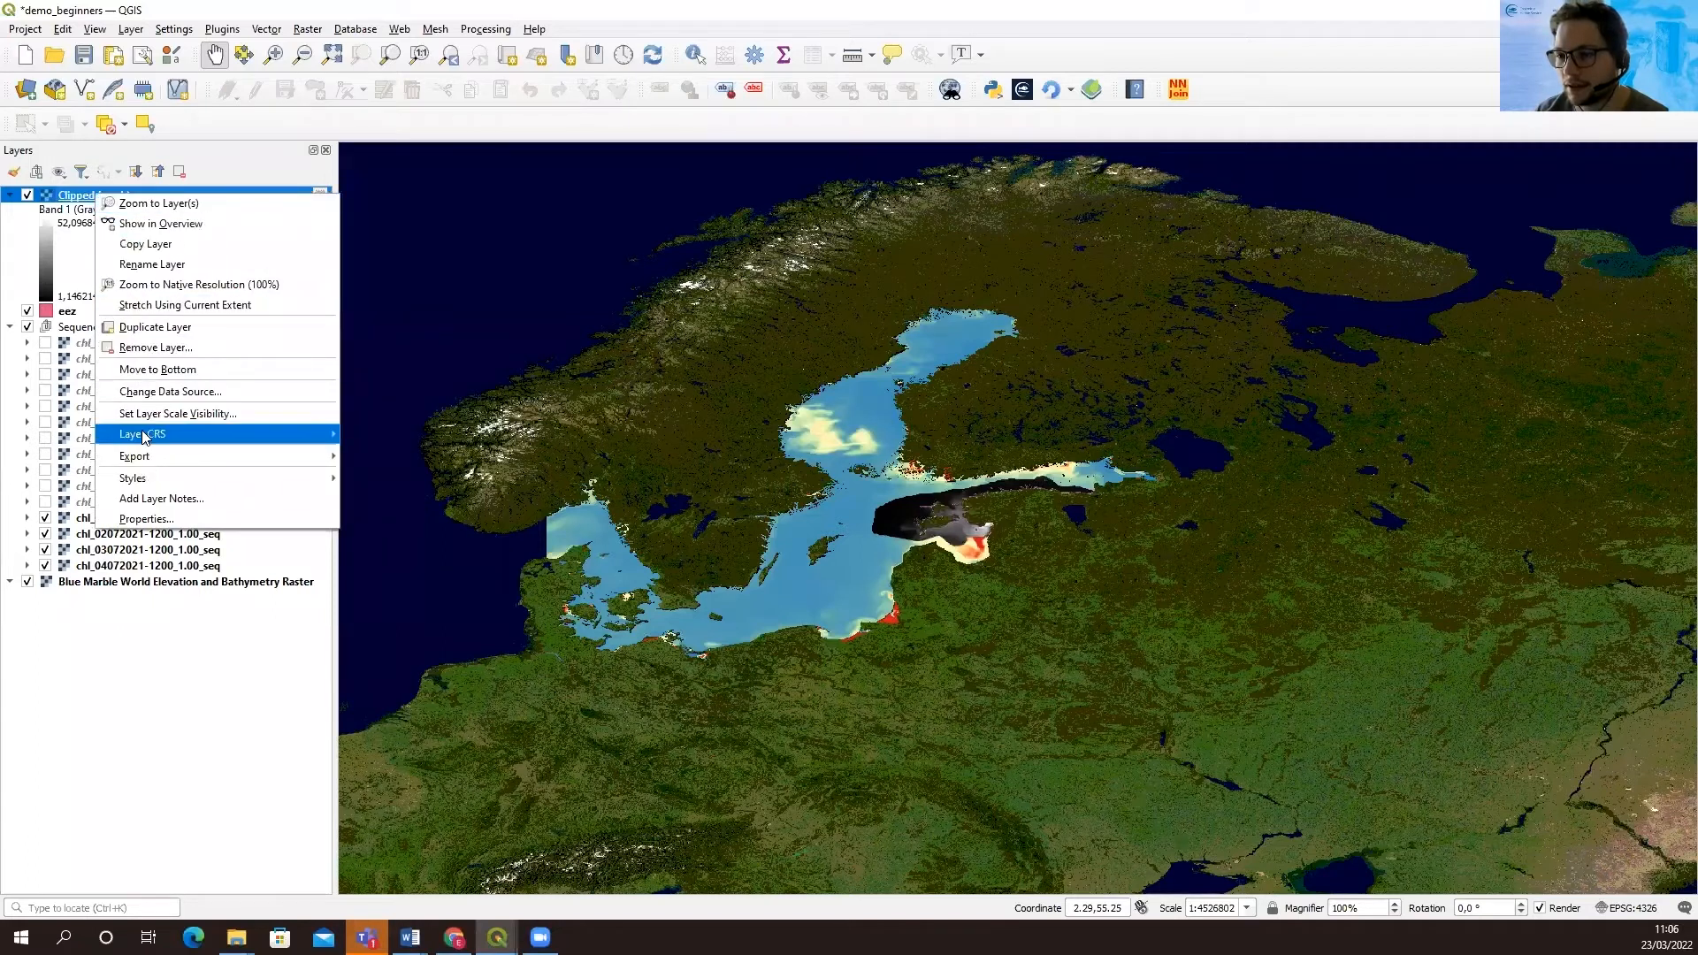
mouse_move(257, 482)
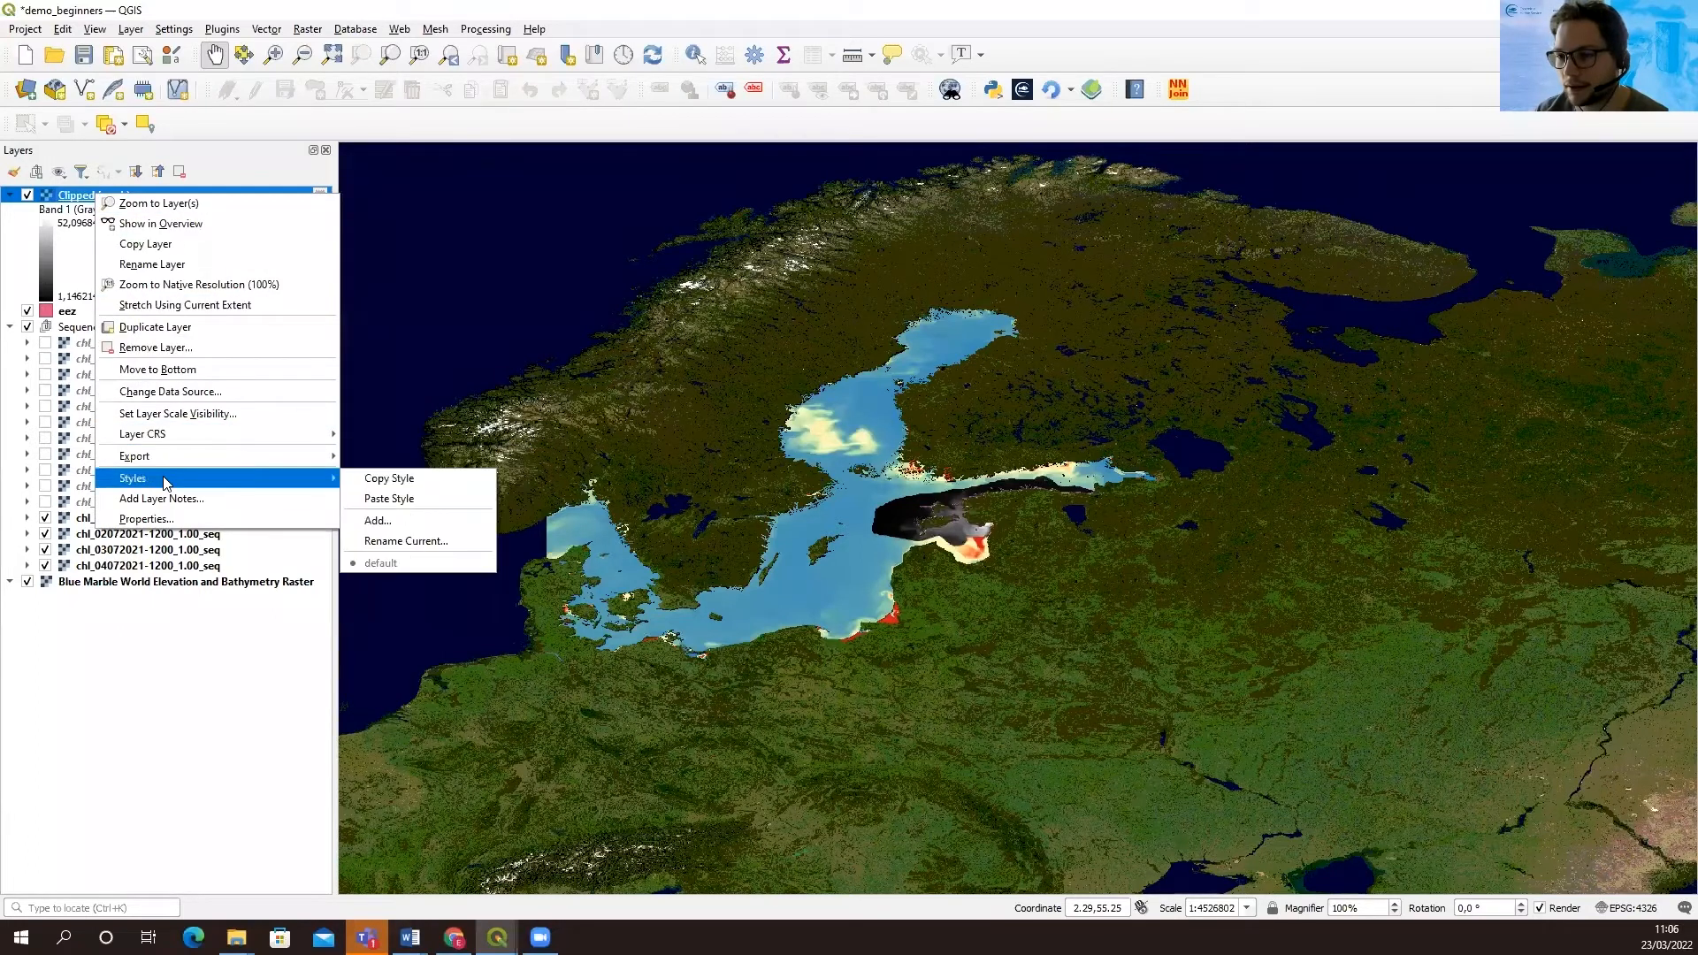
left_click(377, 499)
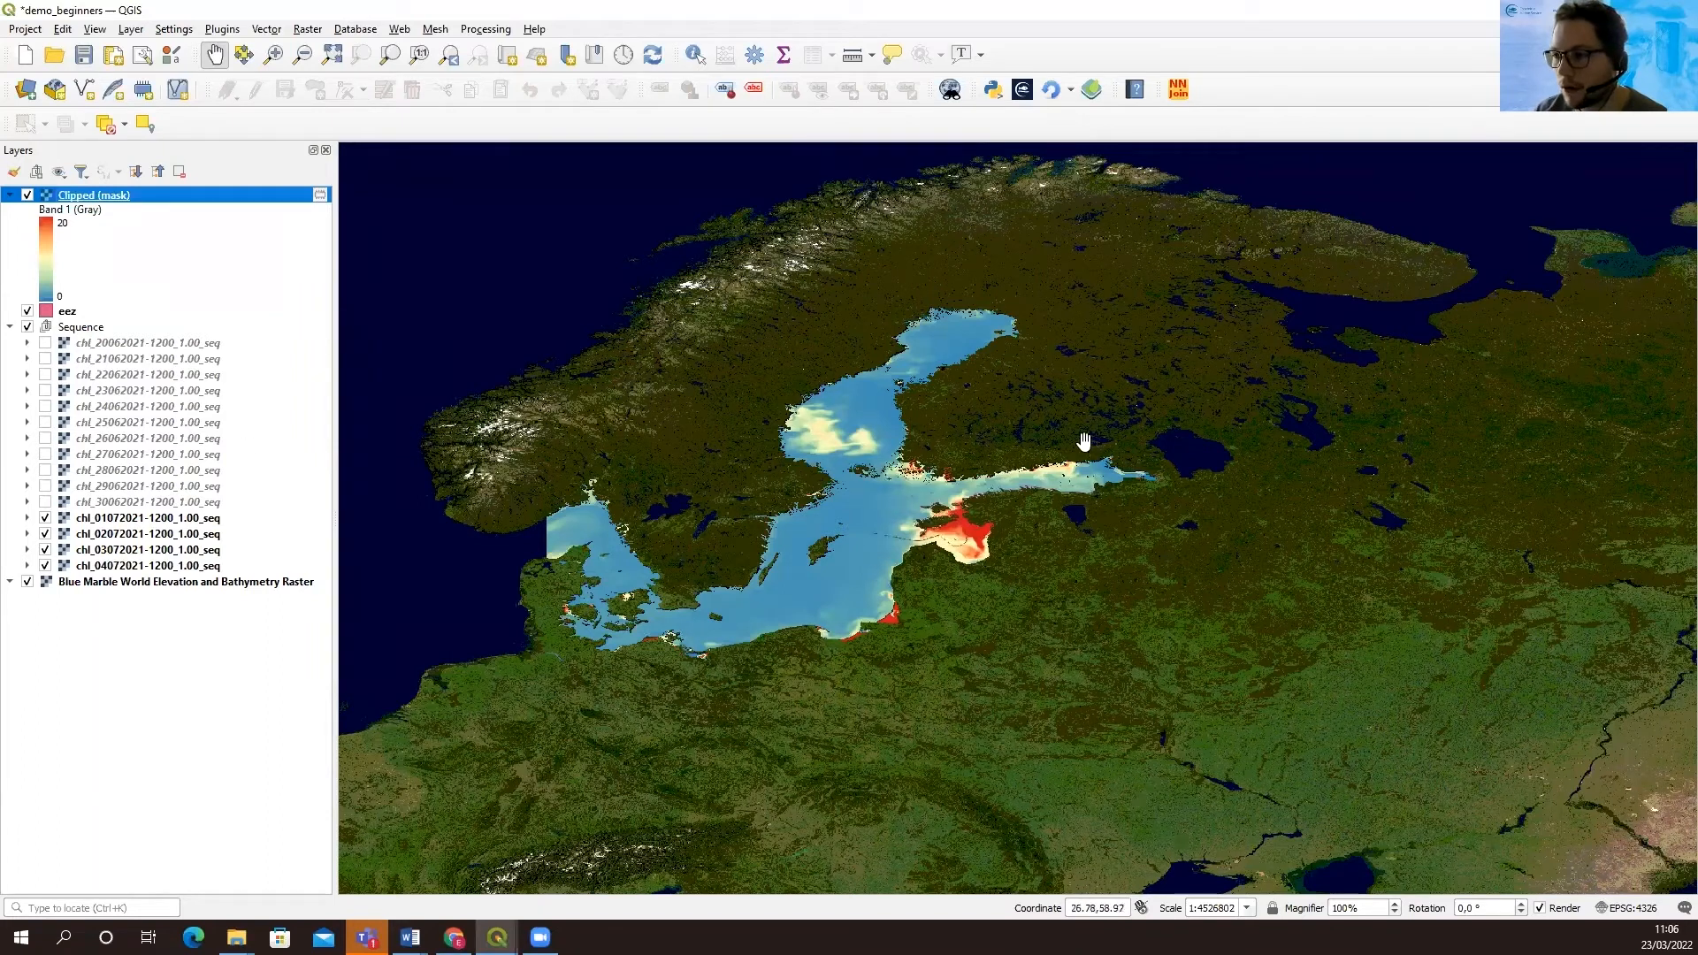
Hide the Sequence group and examine the clipped chlorophyll raster up close
left_click(27, 327)
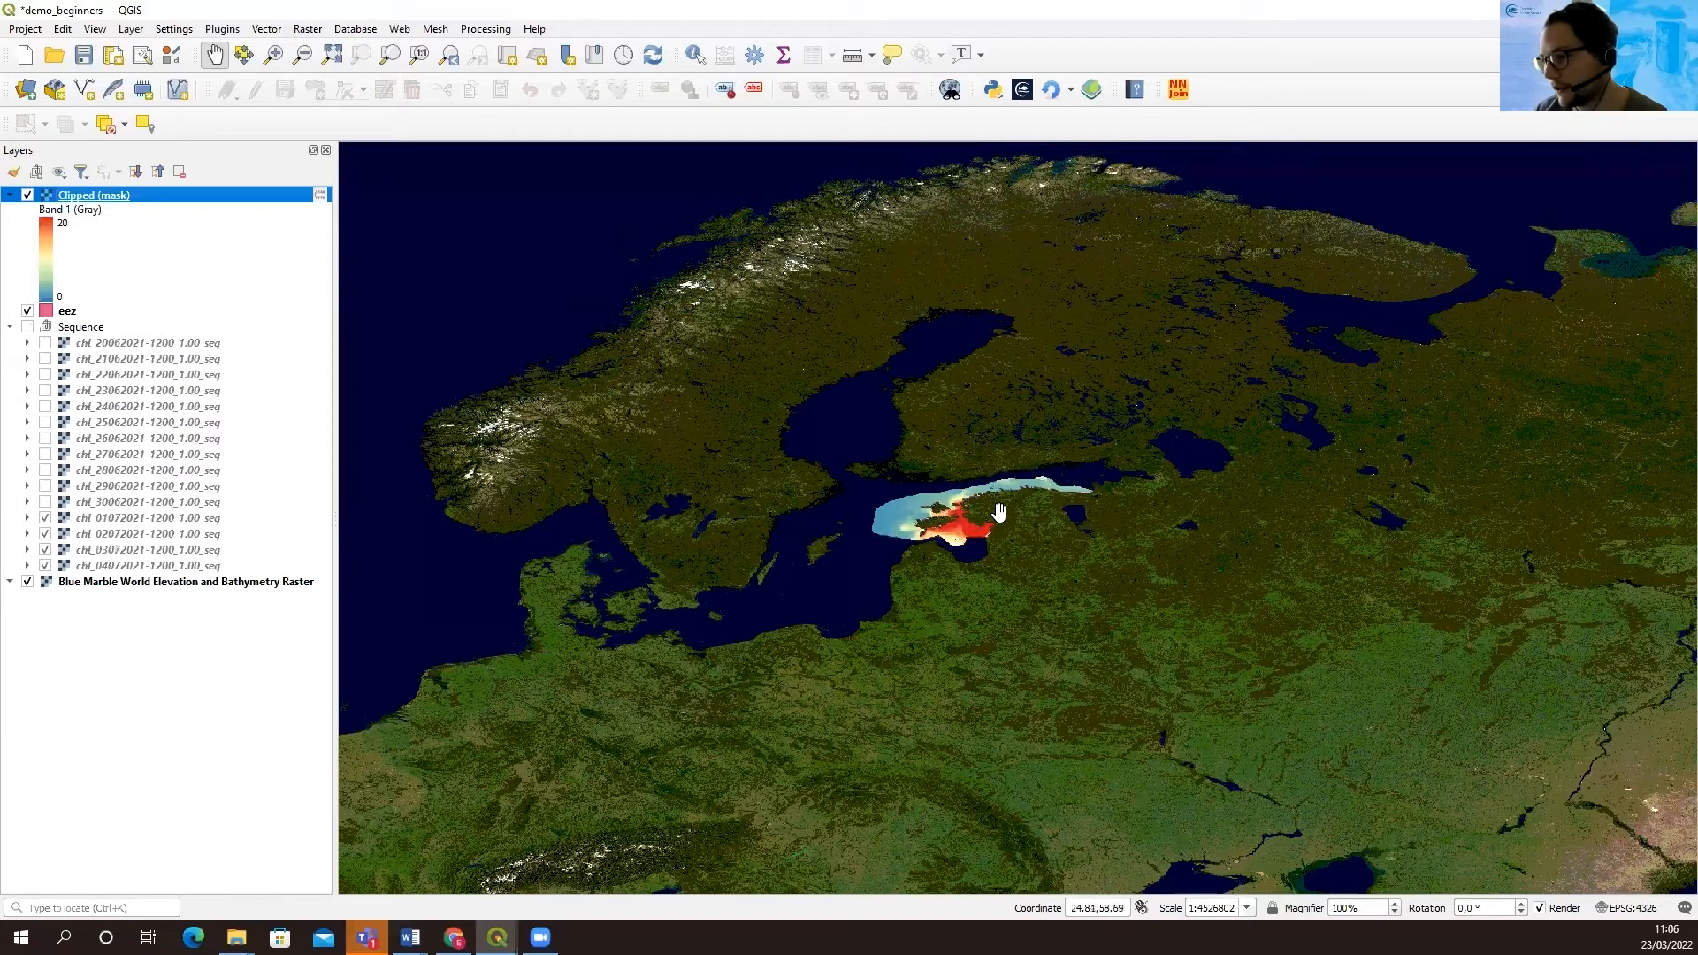
scroll(1000, 513, "up", 1)
scroll(1000, 513, "up", 1)
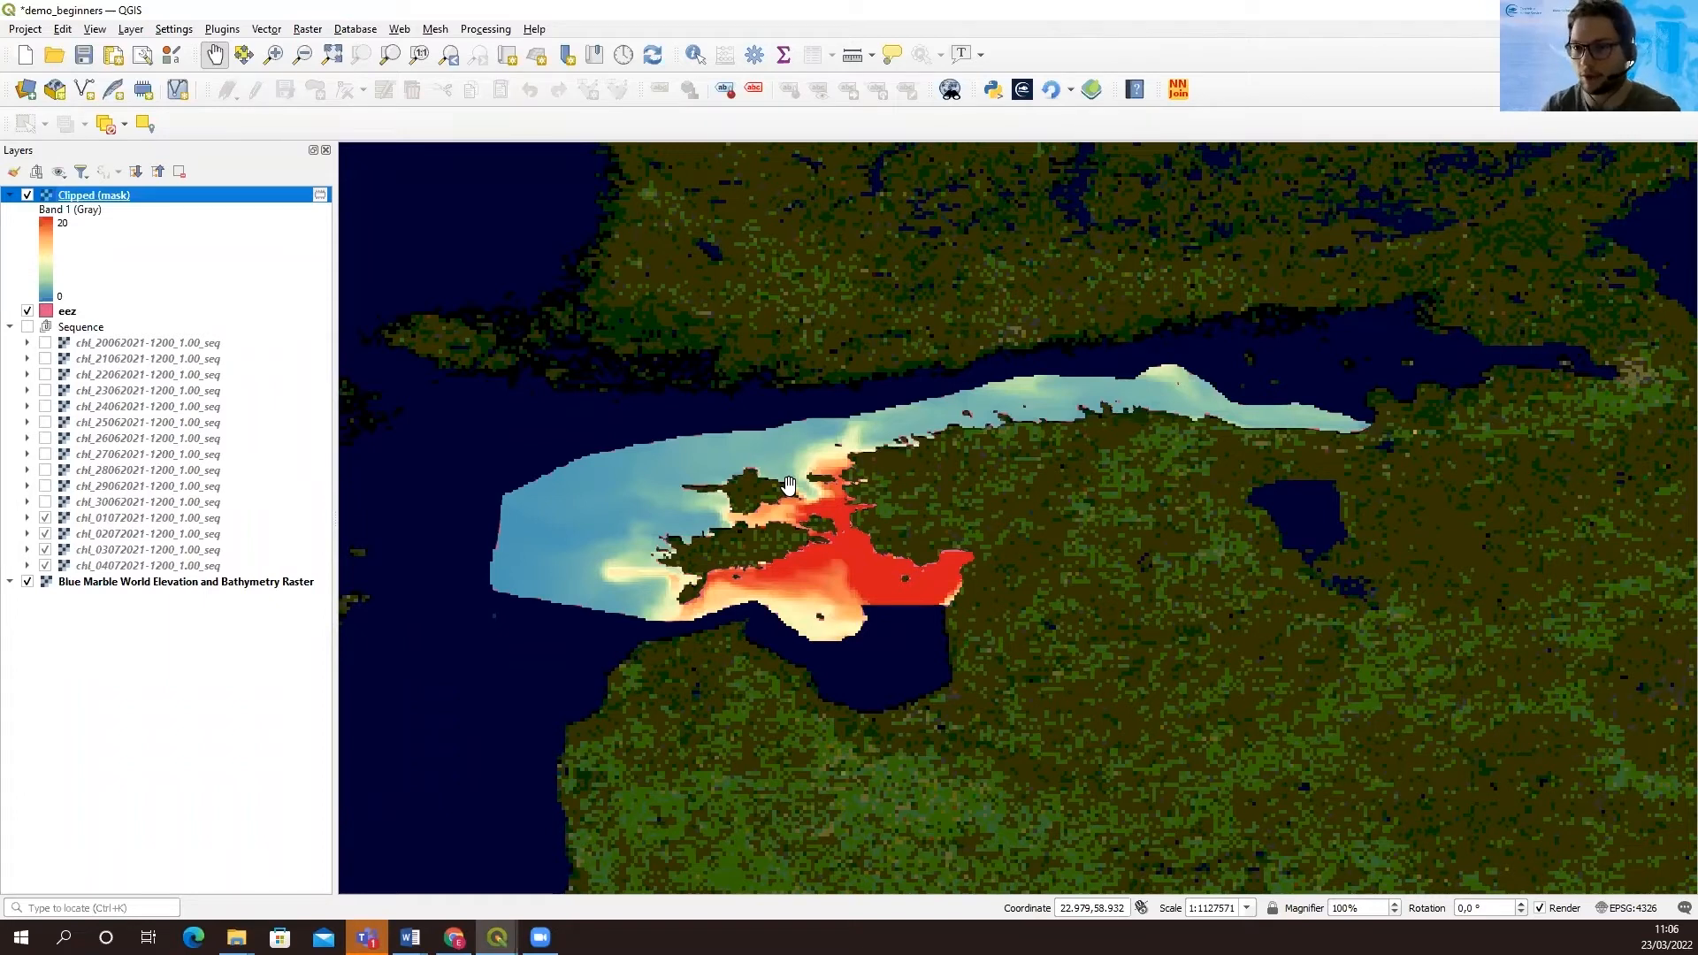
Rename the clipped mask layer as Chl-a 01/07/2021 EEZ extract
right_click(91, 202)
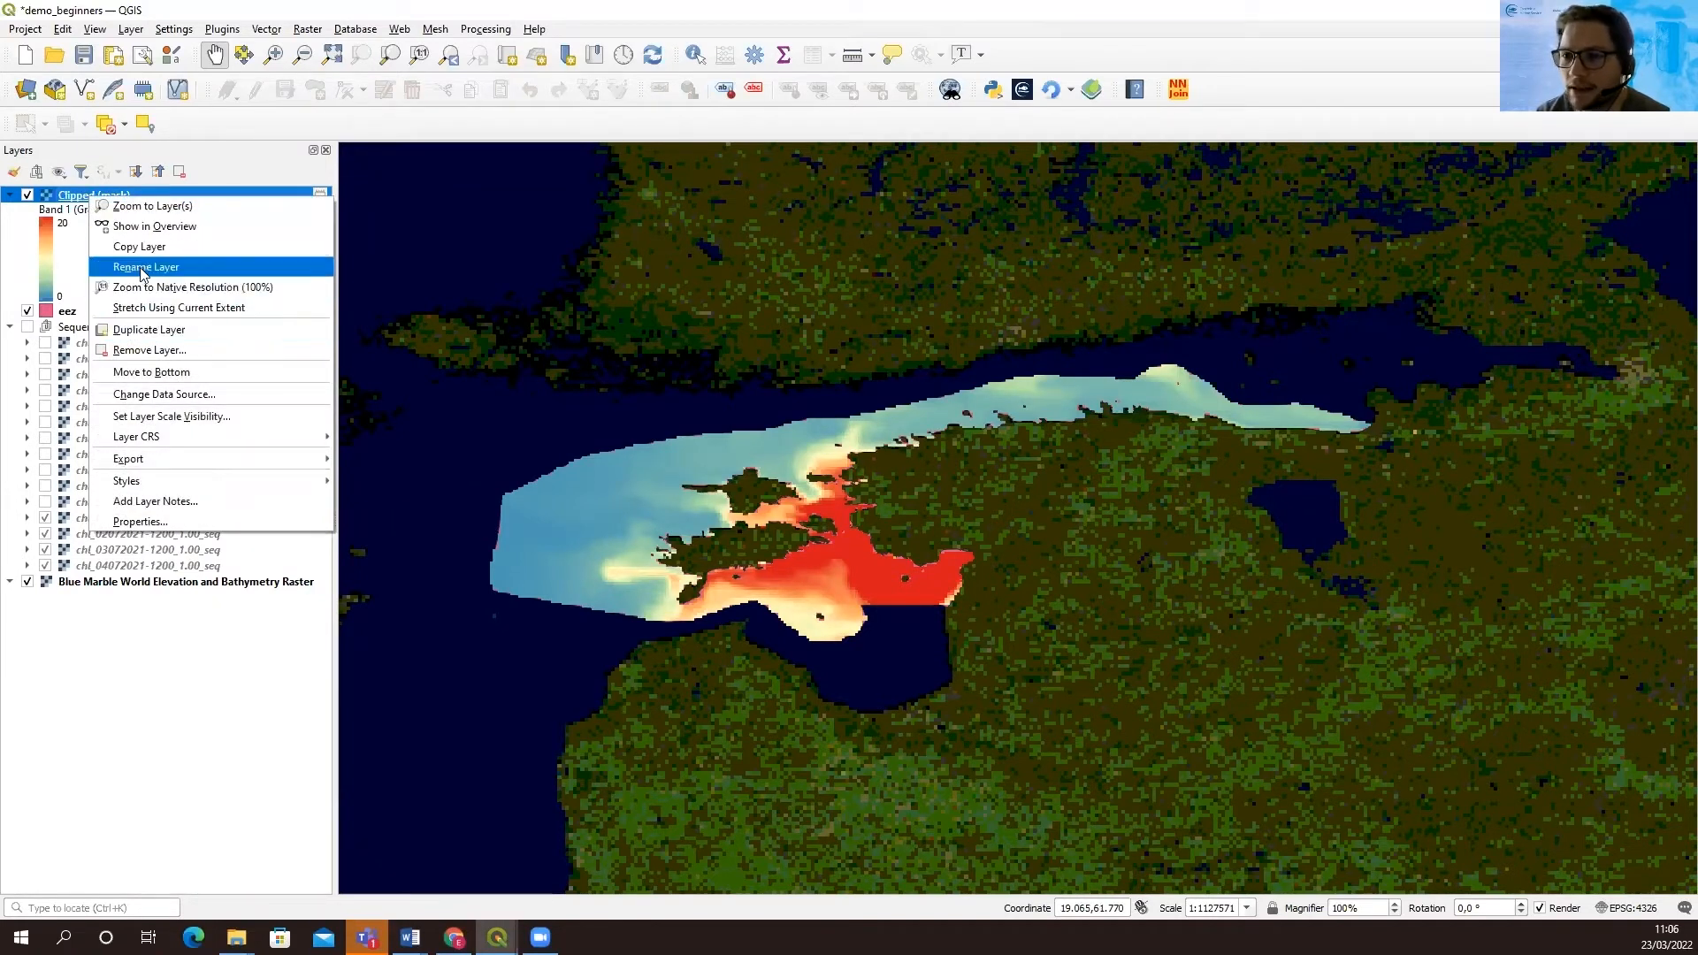
left_click(142, 268)
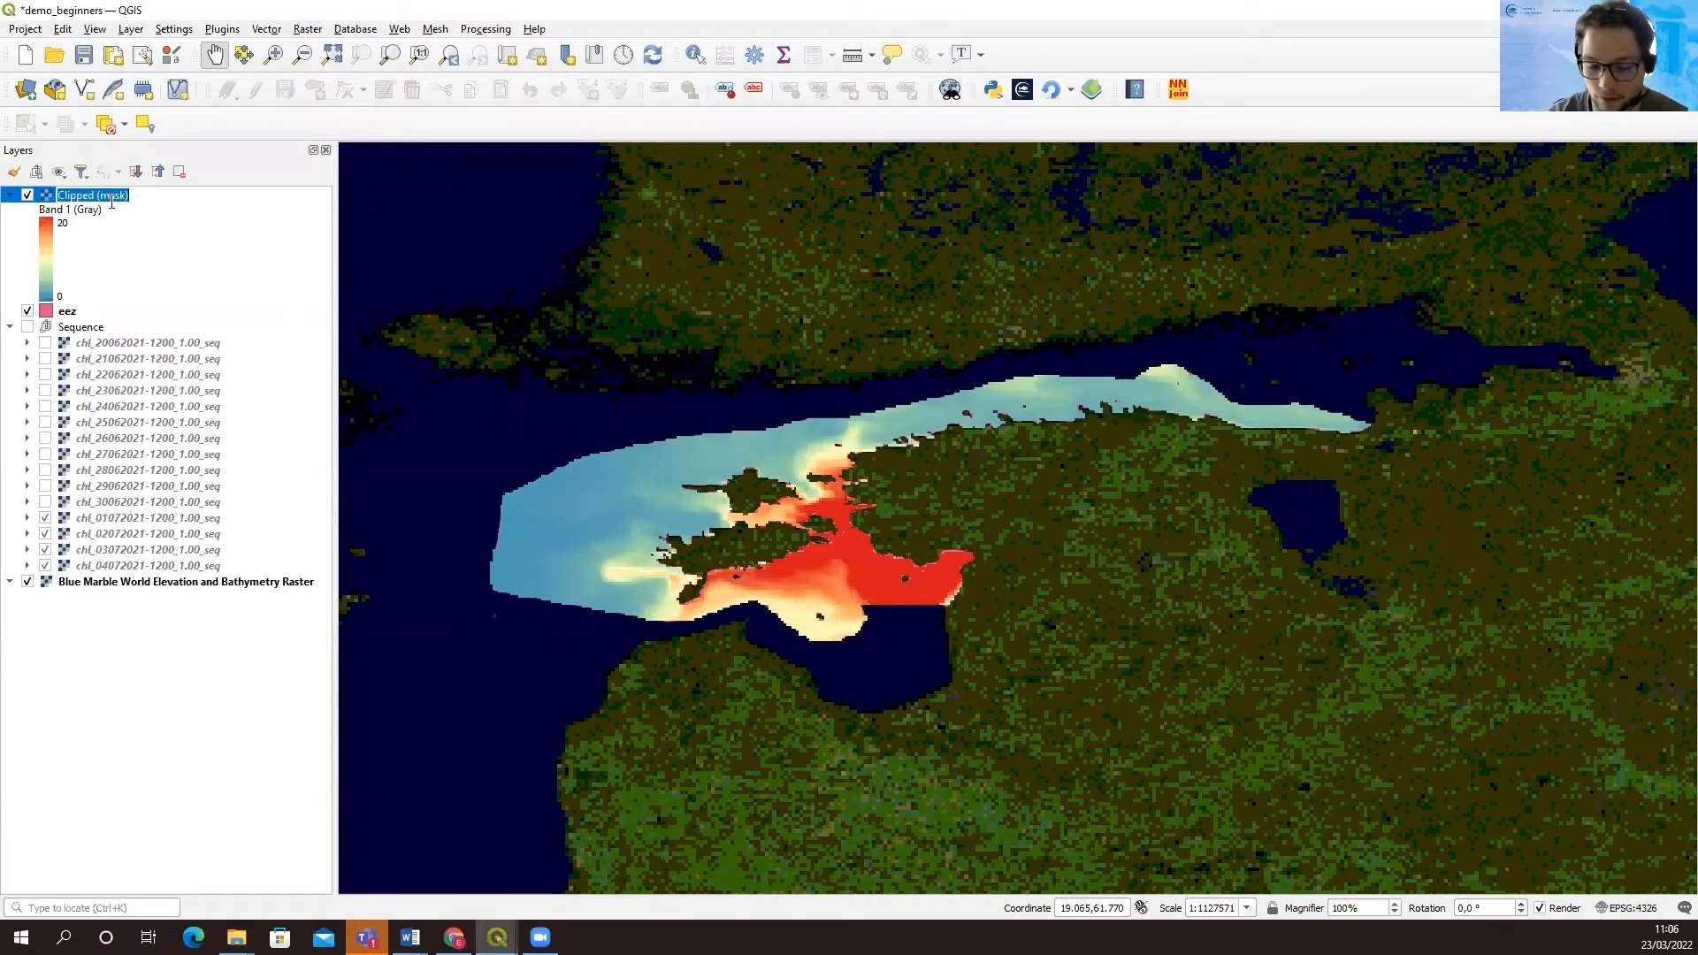
type("CHl")
key("BackSpace")
key("BackSpace")
type("hl-a")
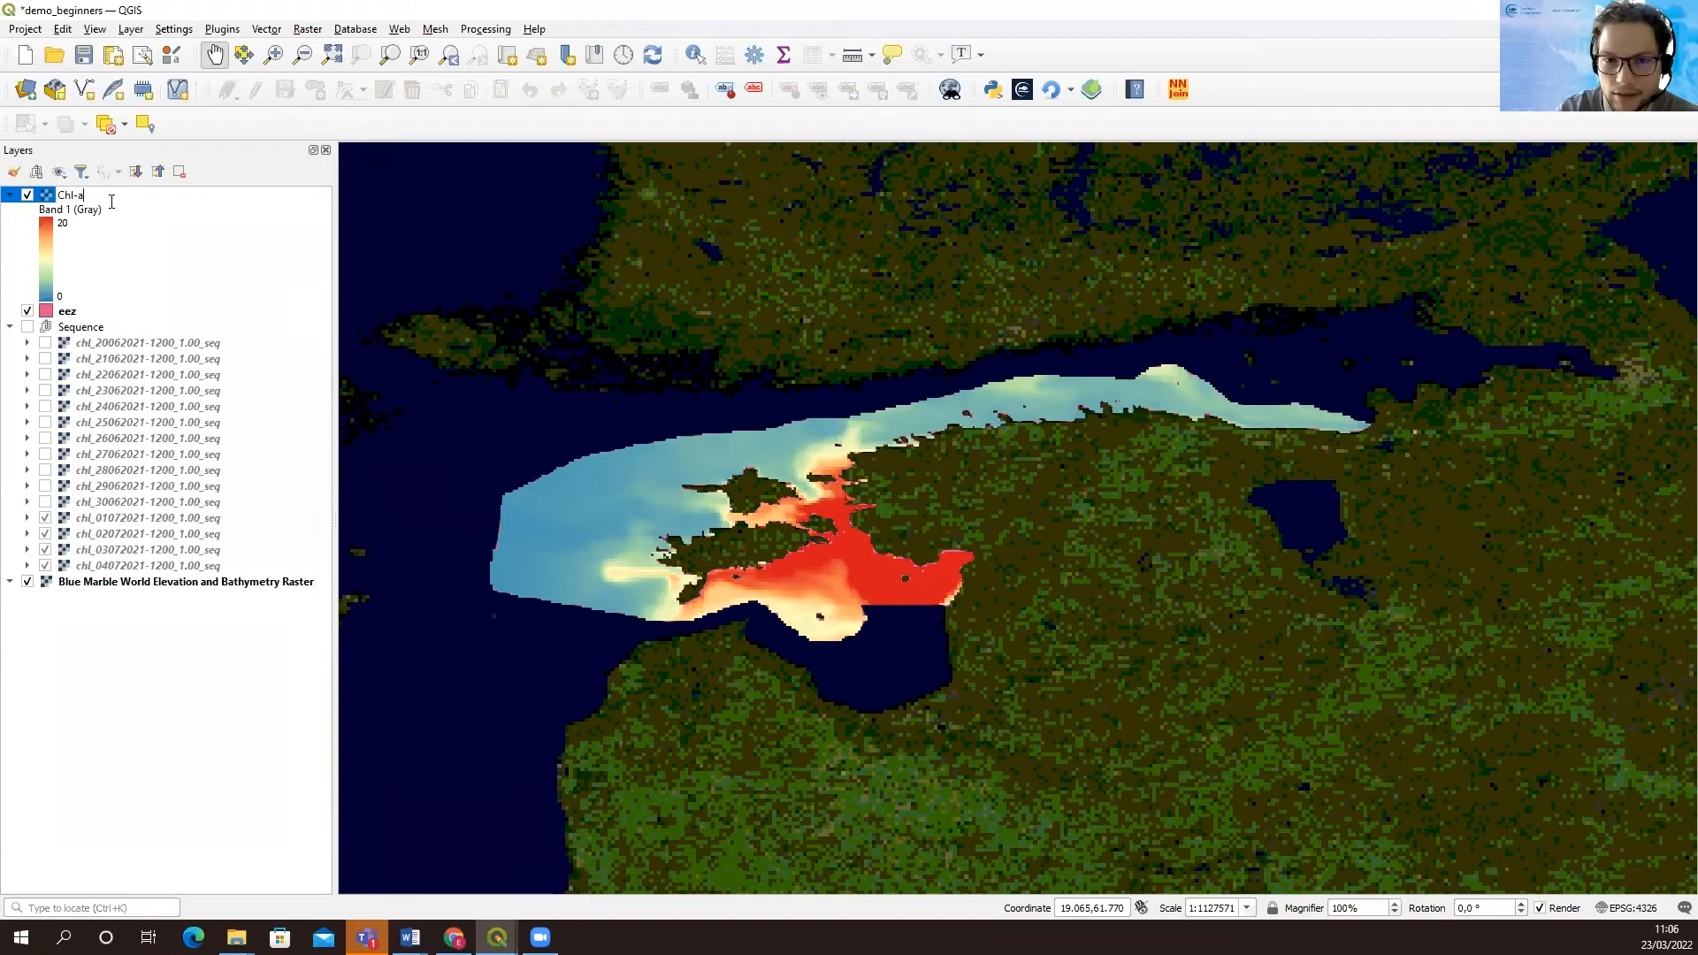
type(" 01")
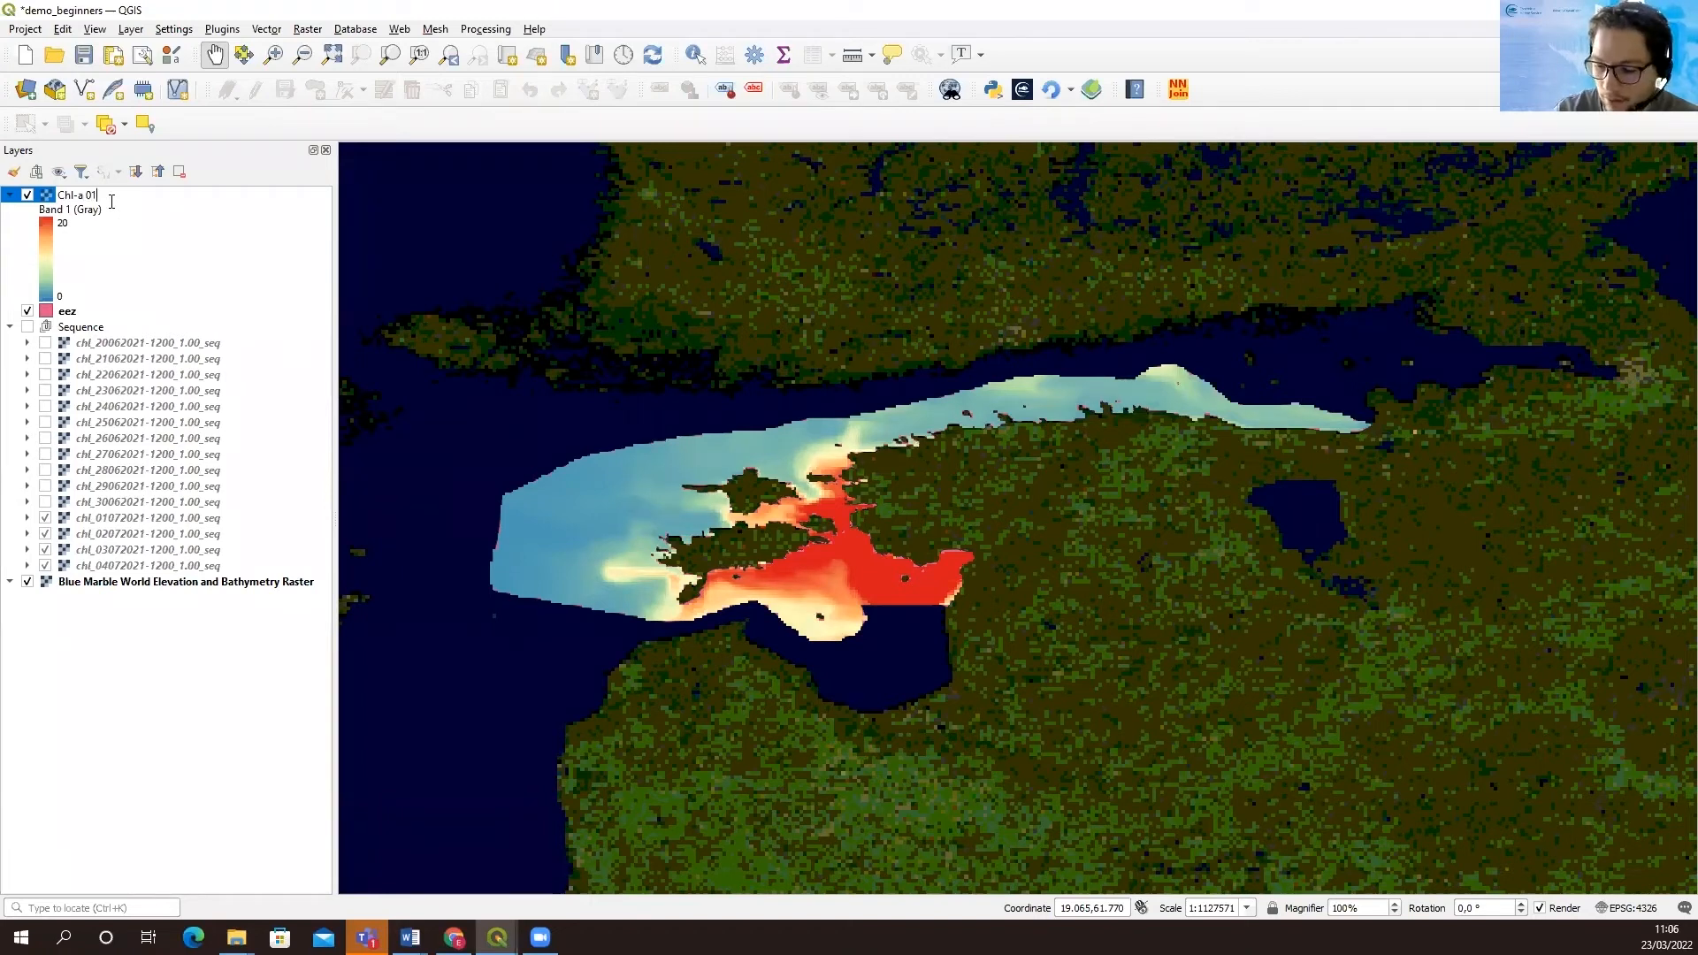
type("/07/2021")
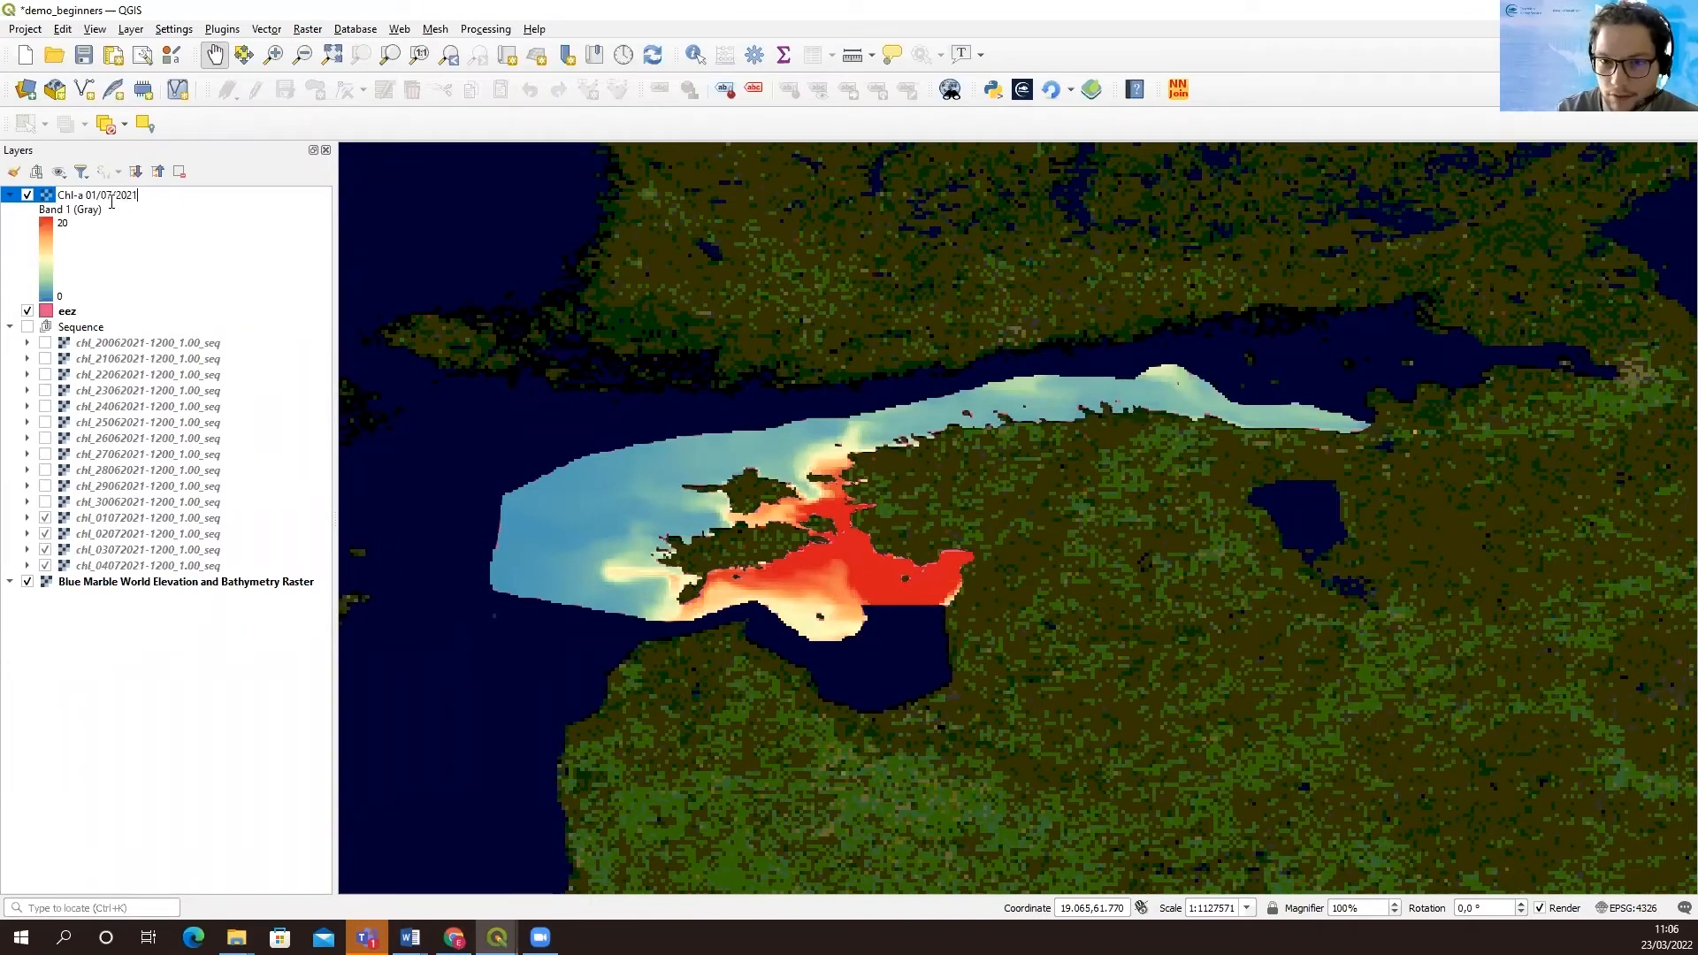
type(" EEZ extract")
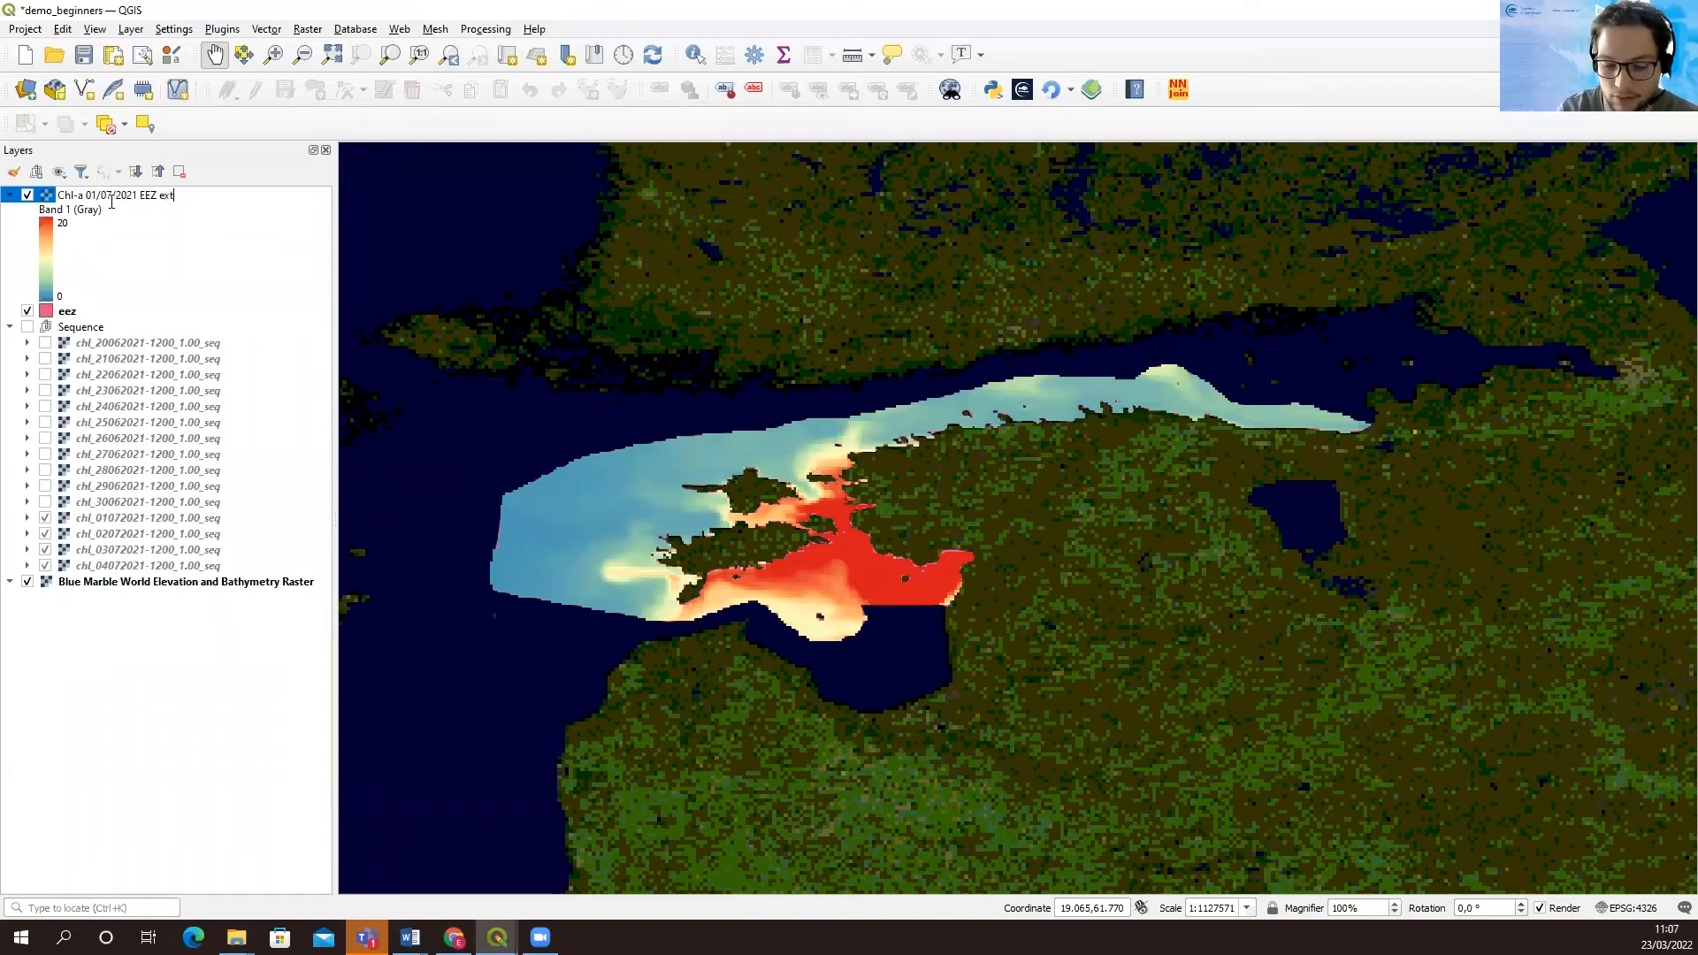
left_click(244, 204)
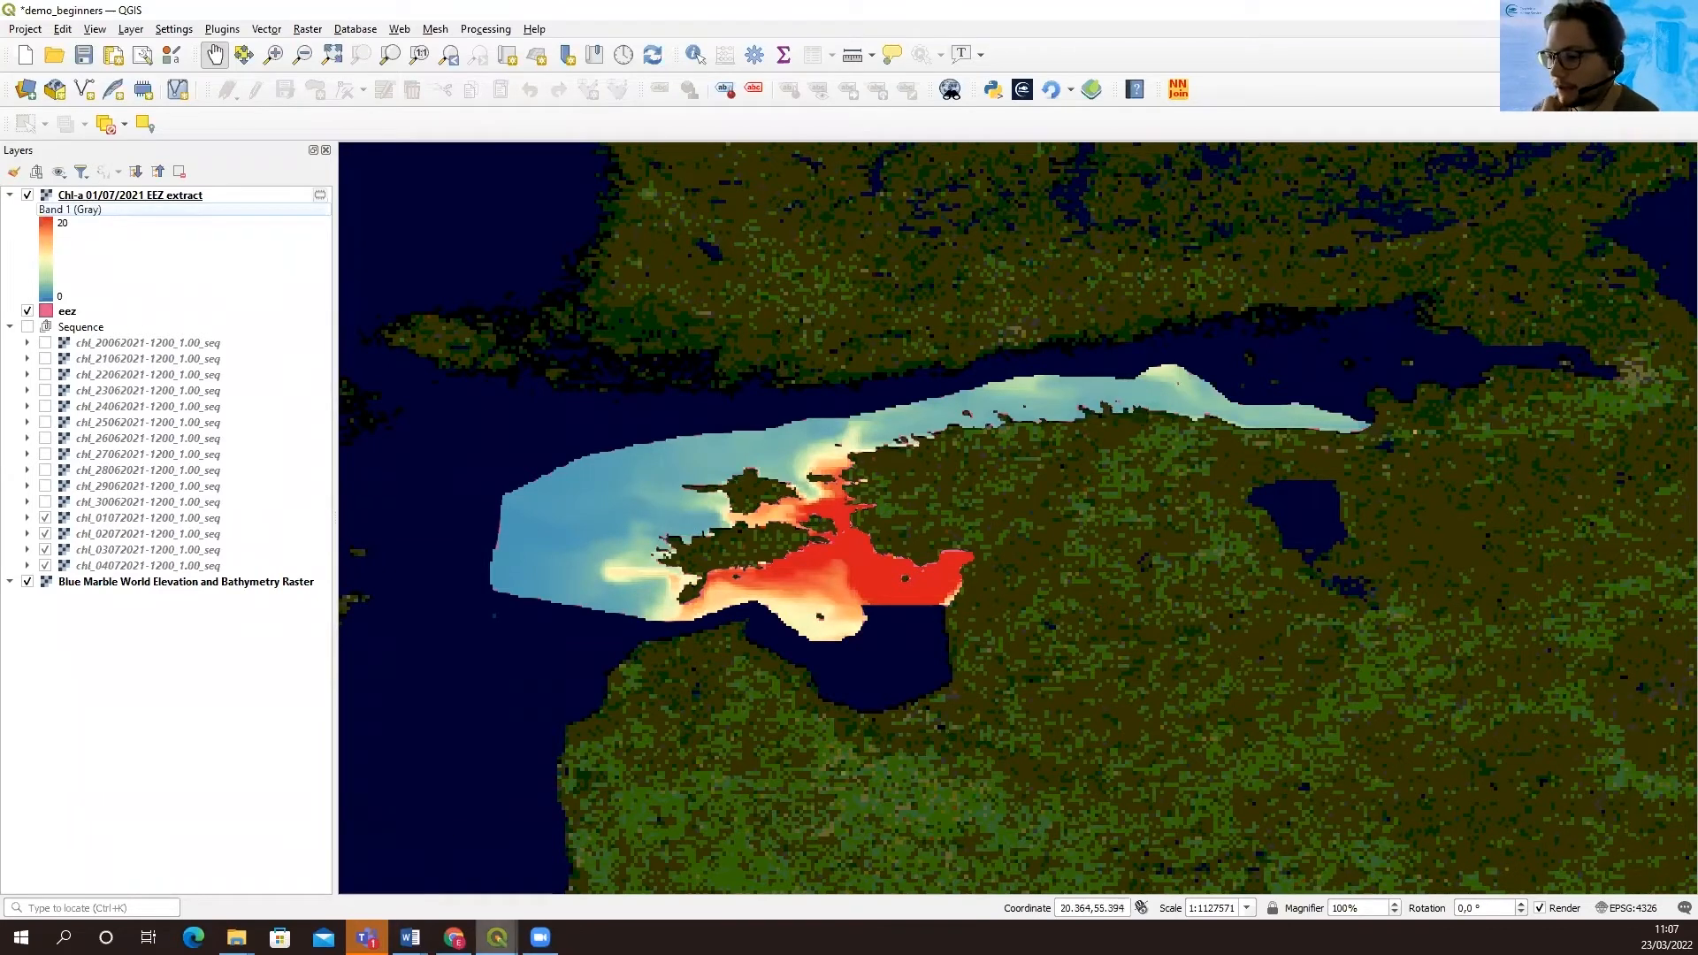
Zoom the map out to the whole Baltic and load bal-analysis-forecast-phy-uv-dailymeans_02012019.nc into NetCDF2GIS
left_click(497, 938)
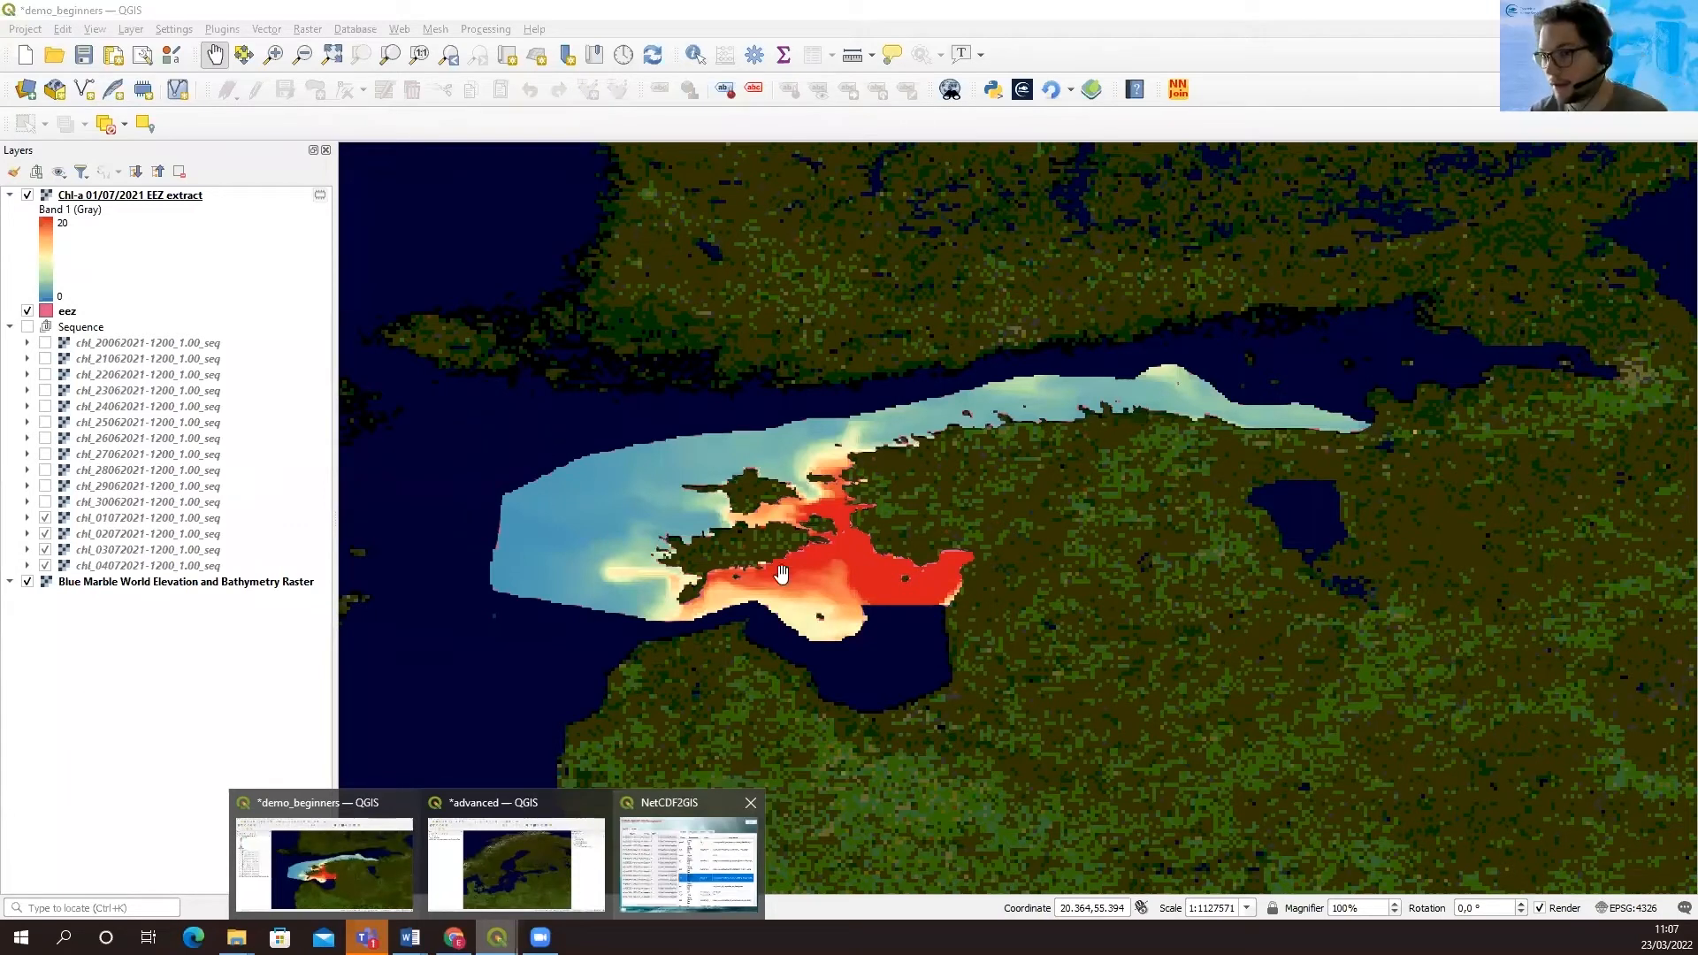
scroll(745, 501, "down", 2)
left_click_drag(754, 461, 959, 497)
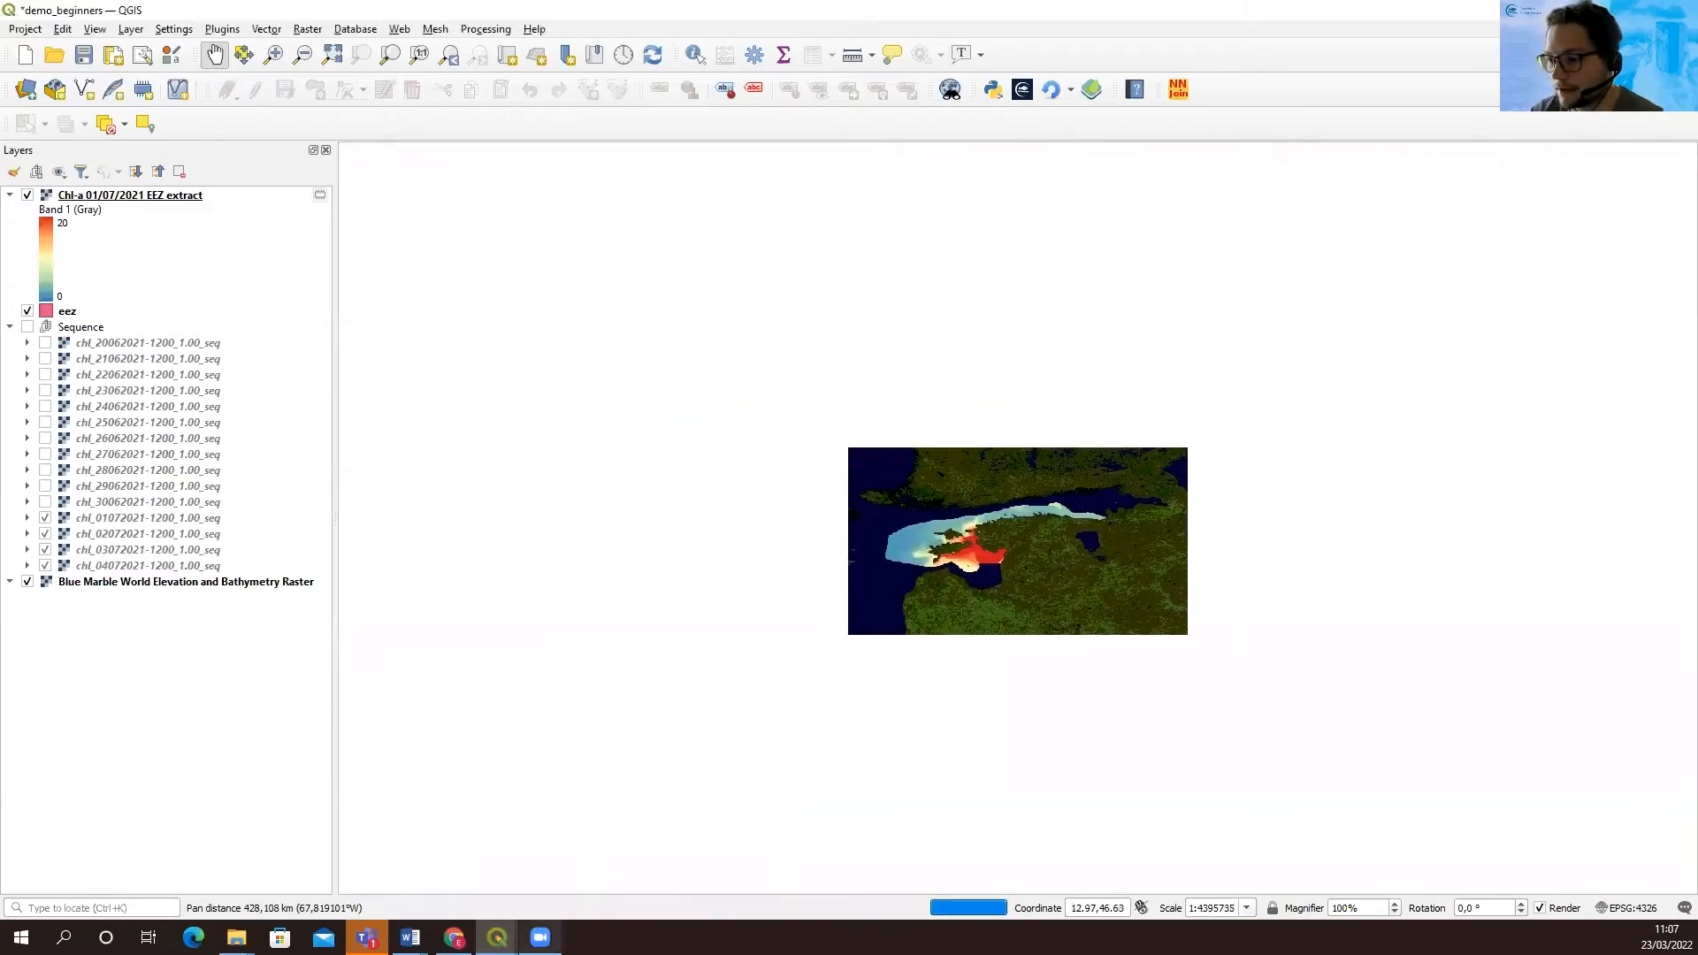
mouse_move(497, 937)
left_click(646, 856)
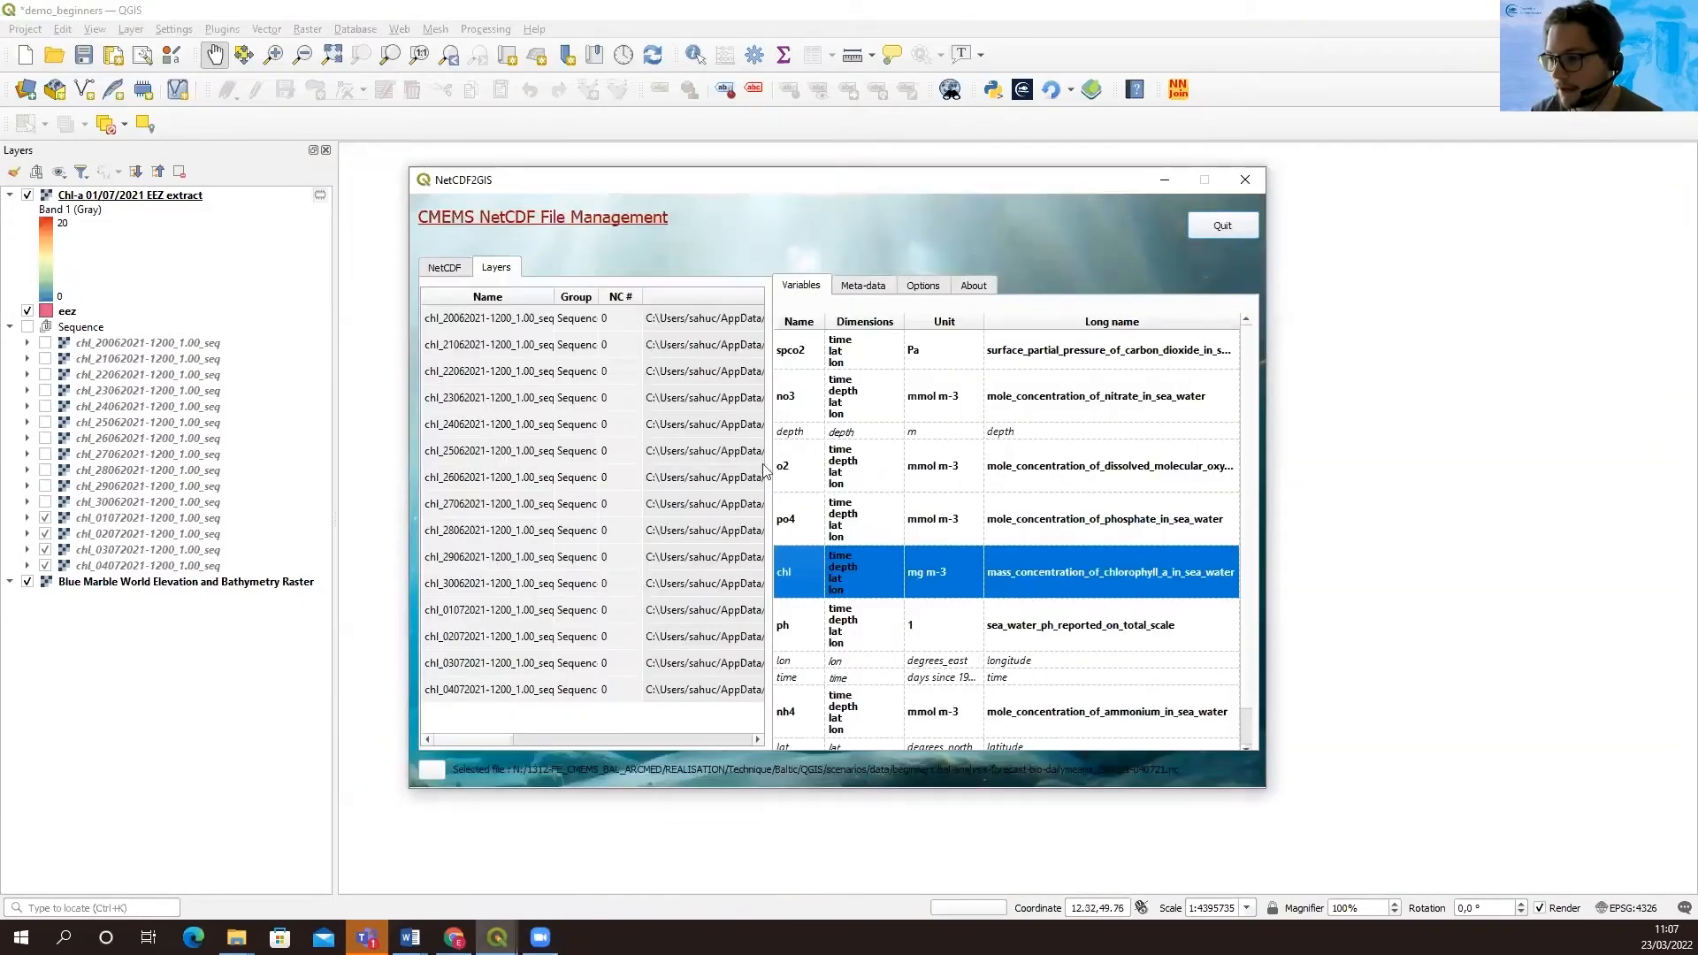
left_click(445, 269)
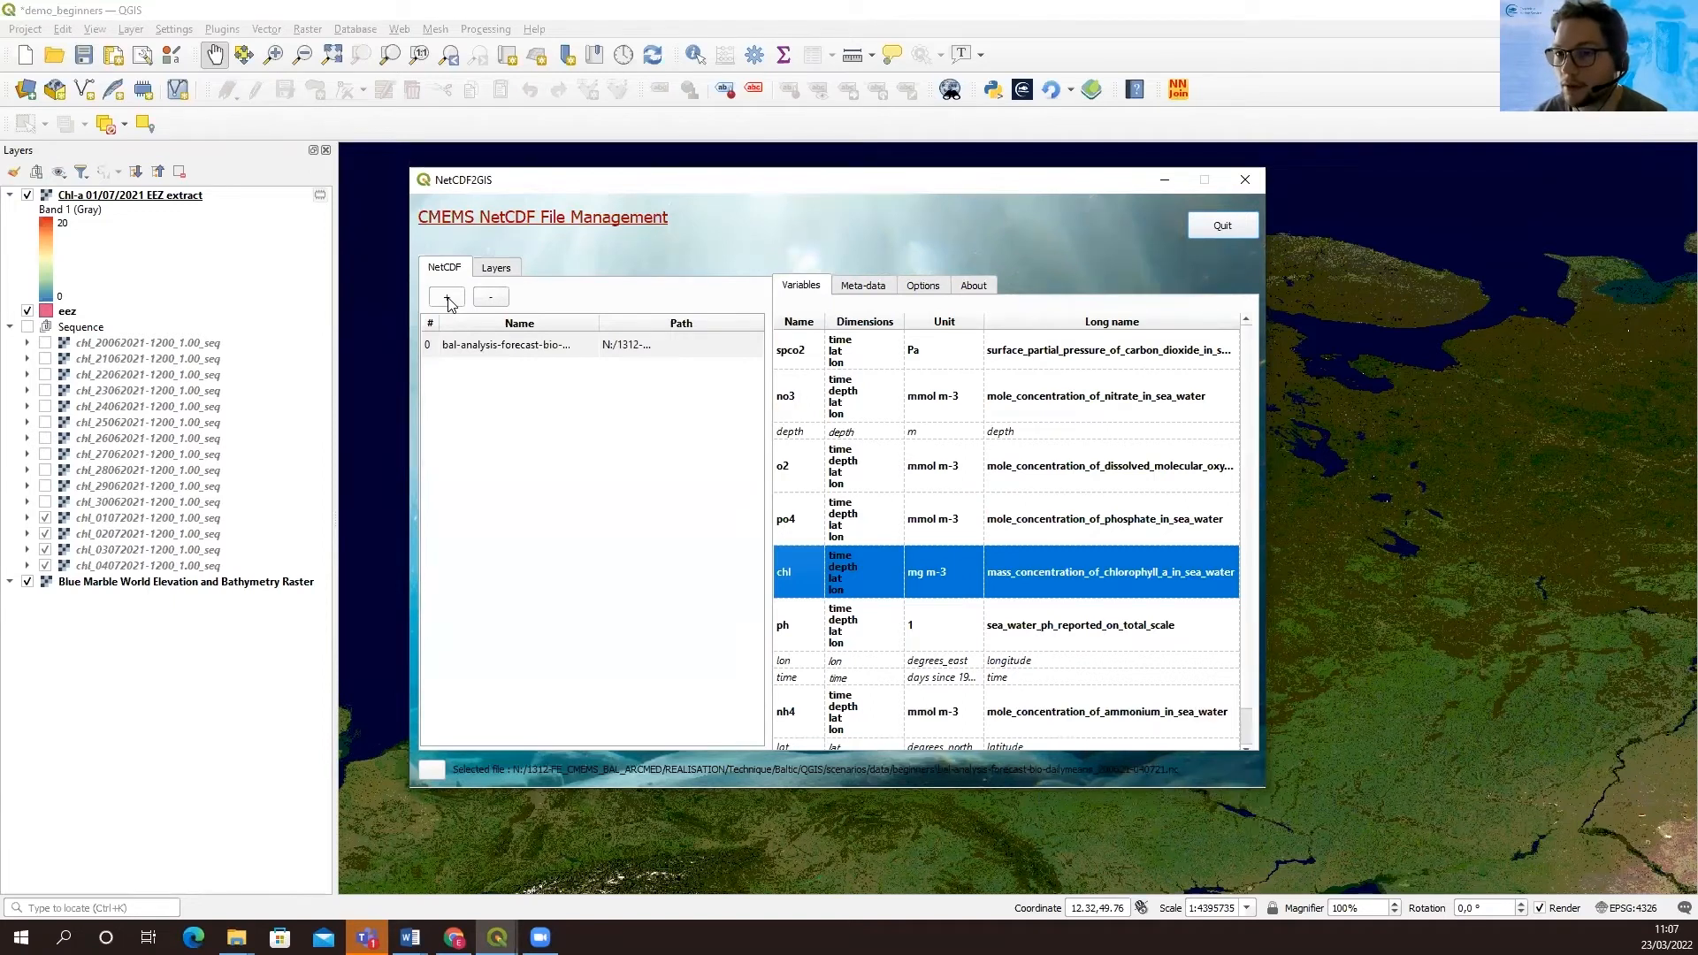
left_click(448, 300)
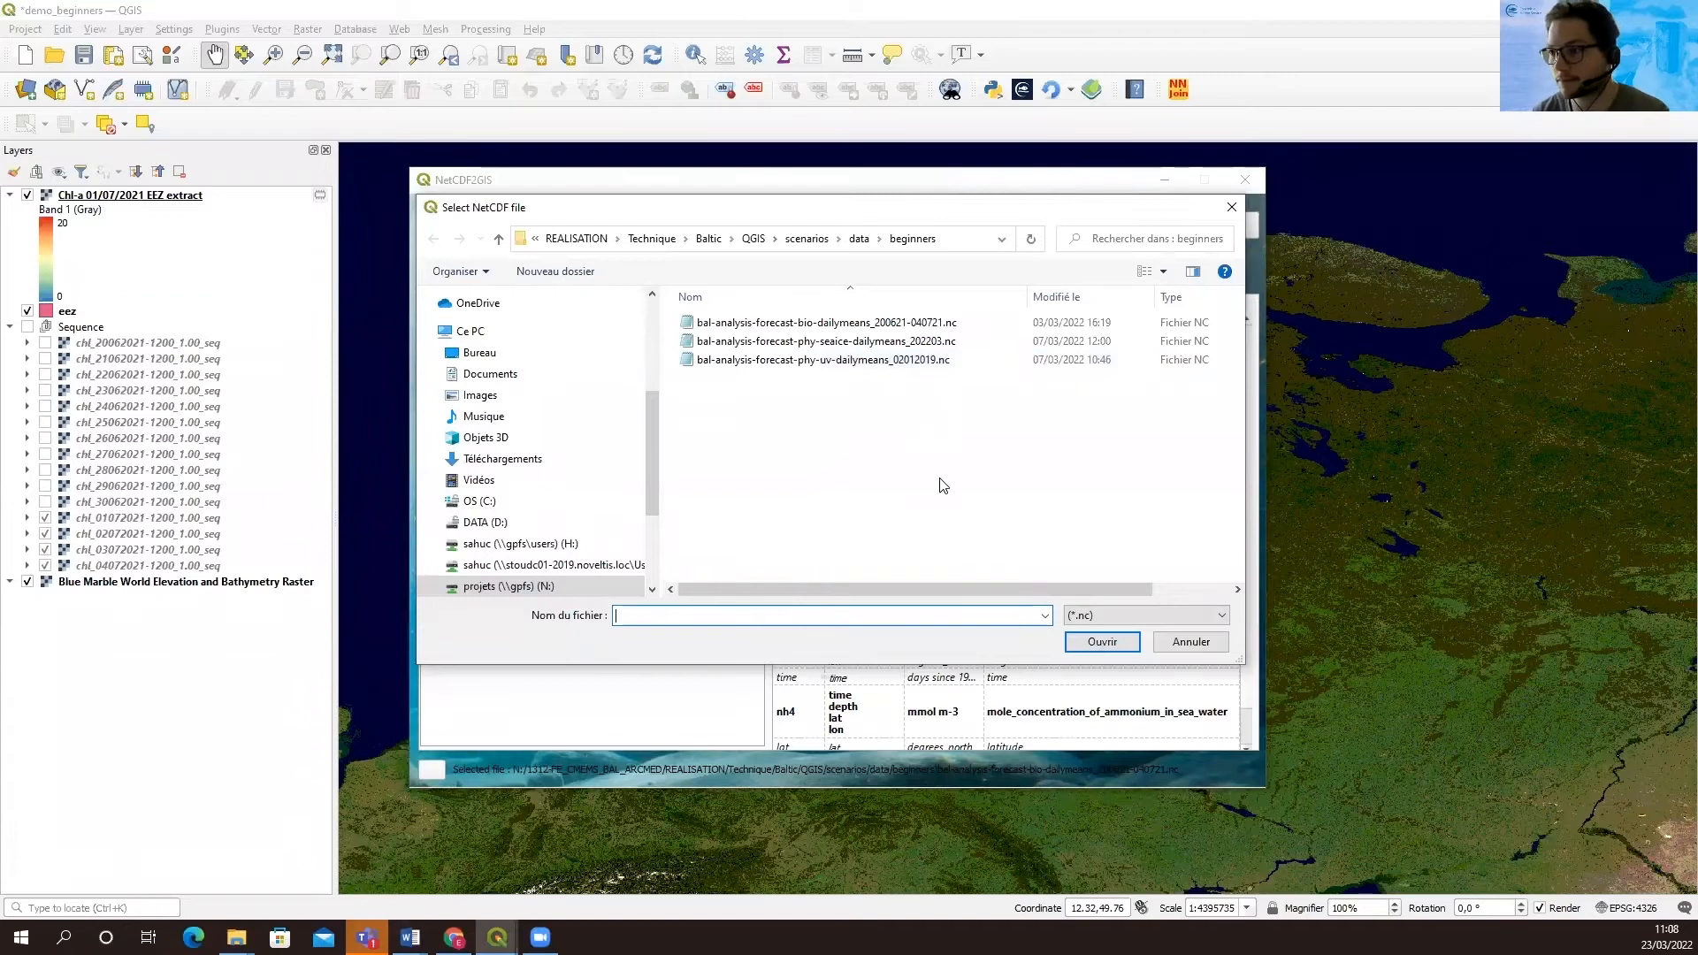
left_click(902, 359)
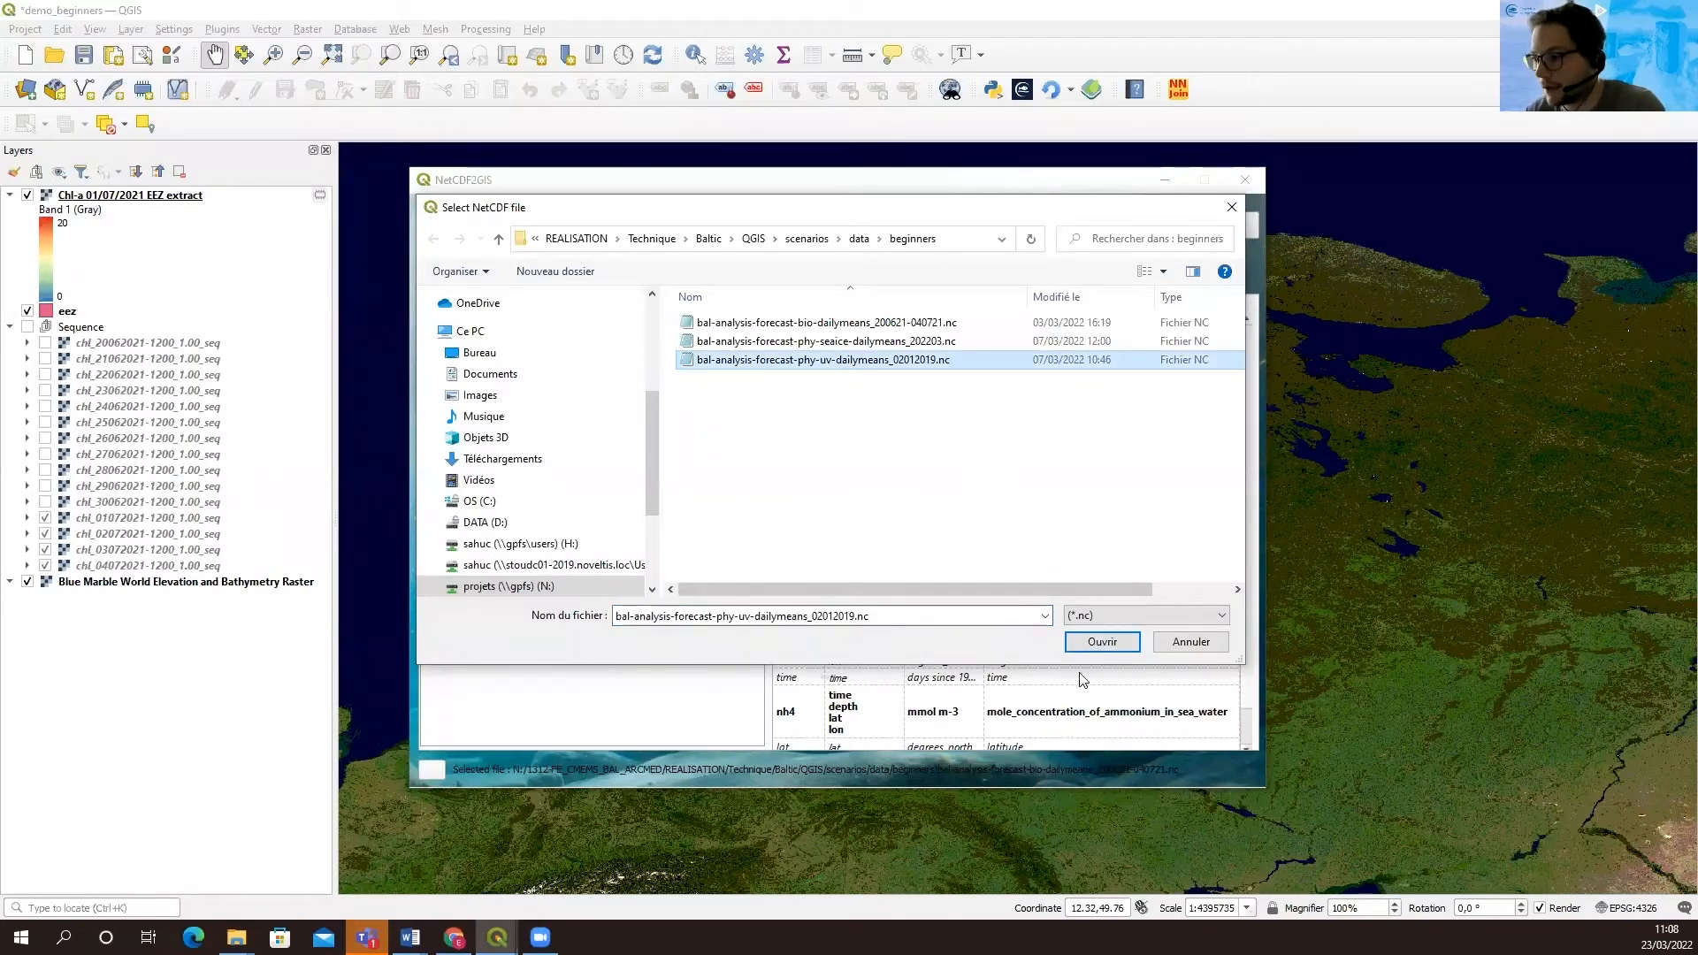
left_click(1102, 644)
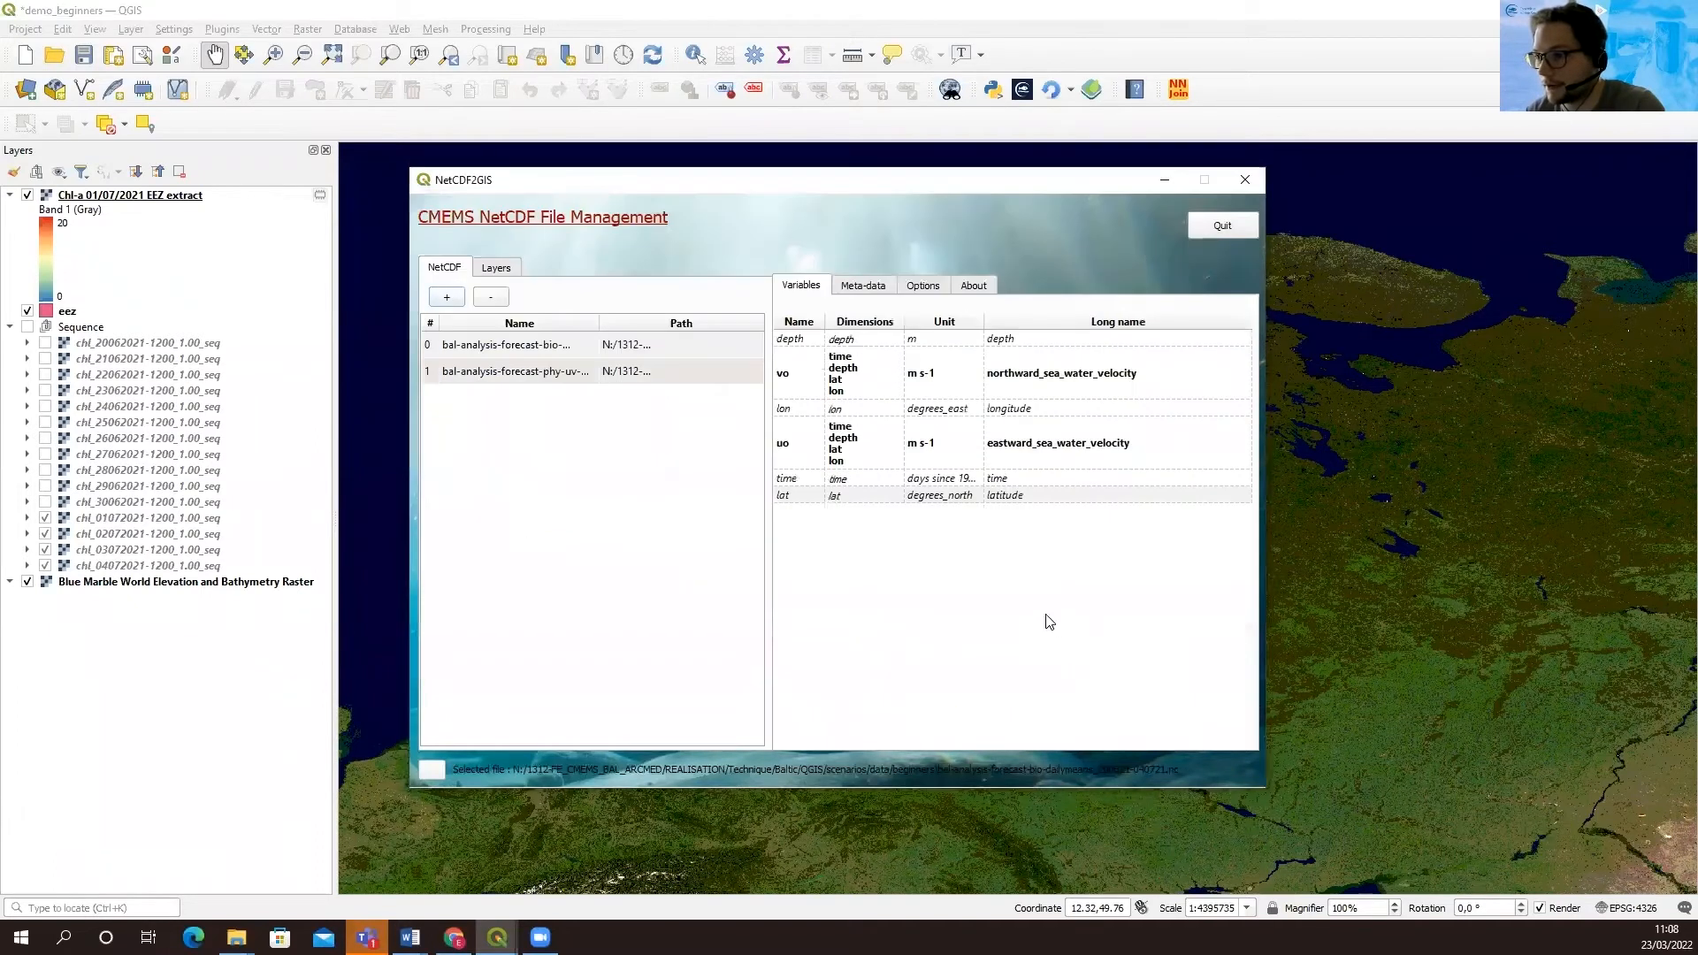
Select the phy-uv NetCDF file, widen the file name column and examine its uo and vo velocity variables
left_click(535, 374)
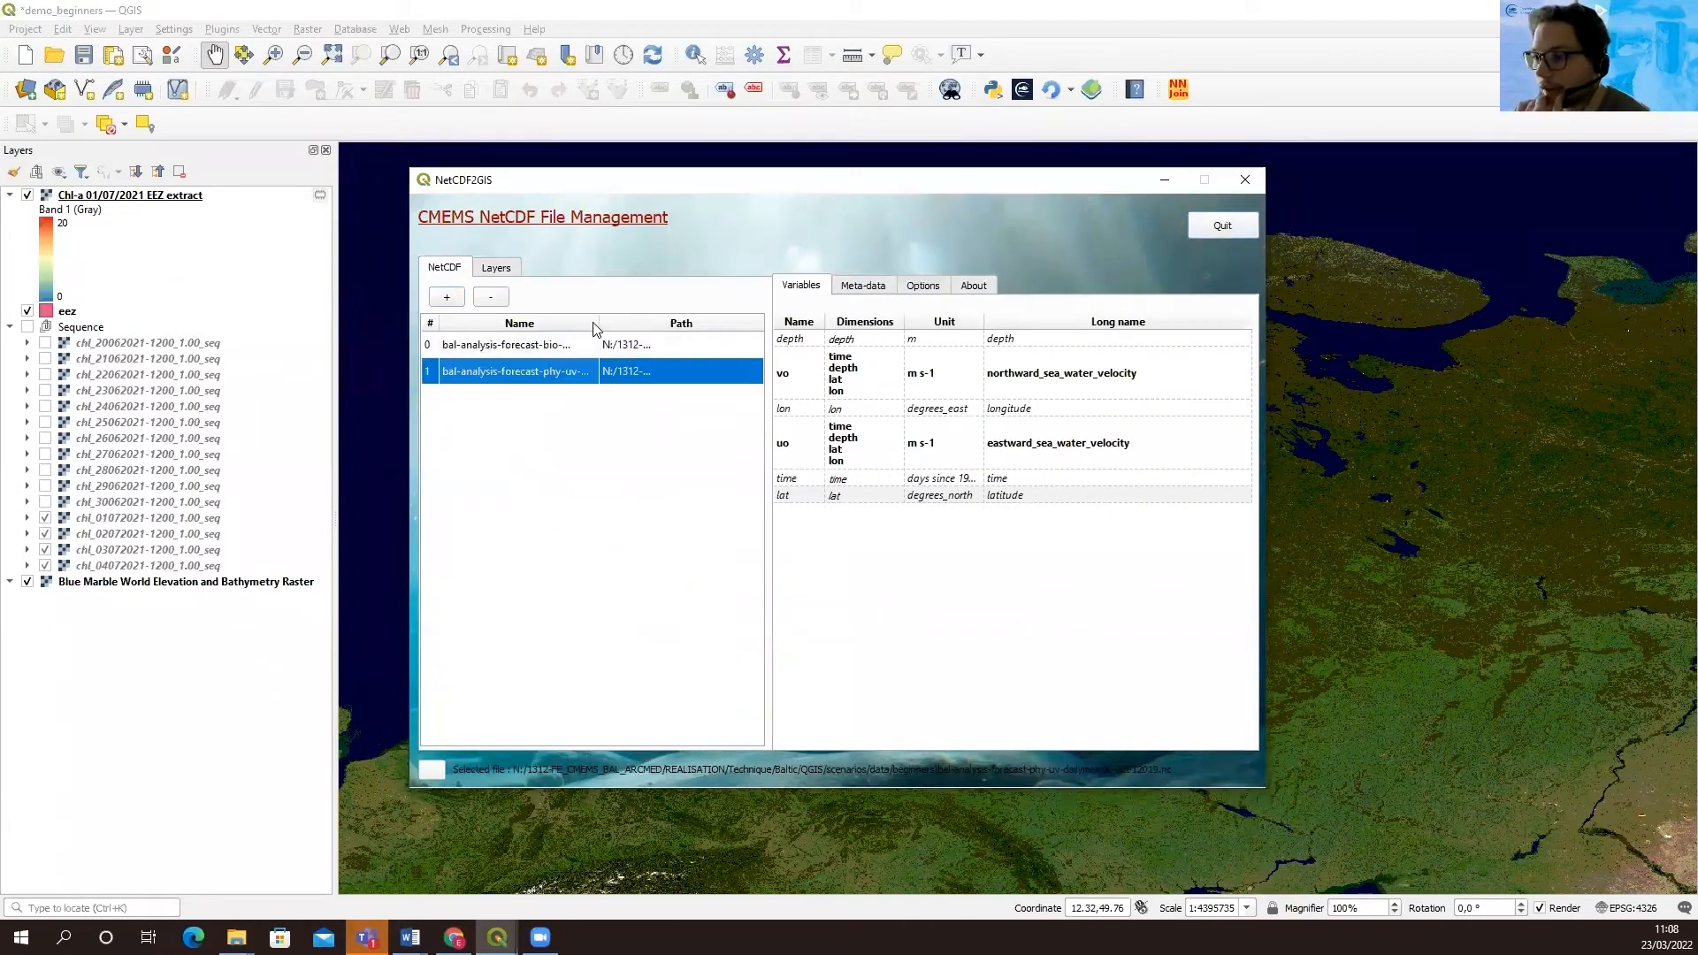
left_click_drag(599, 323, 727, 326)
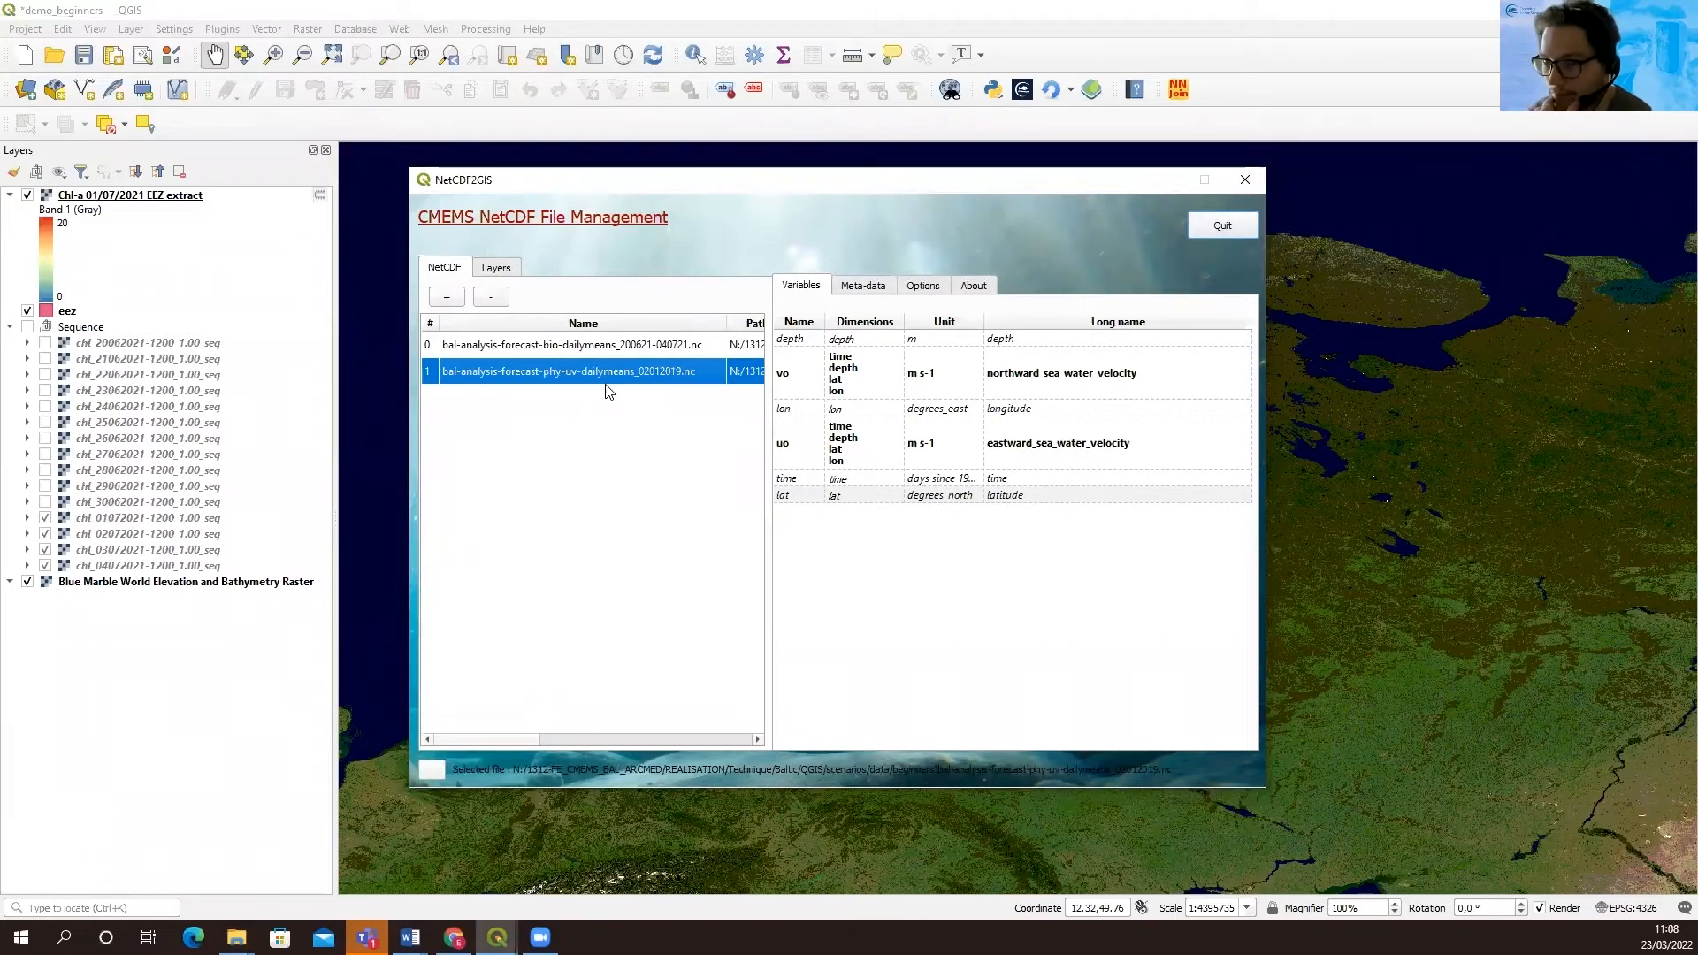
left_click(801, 447)
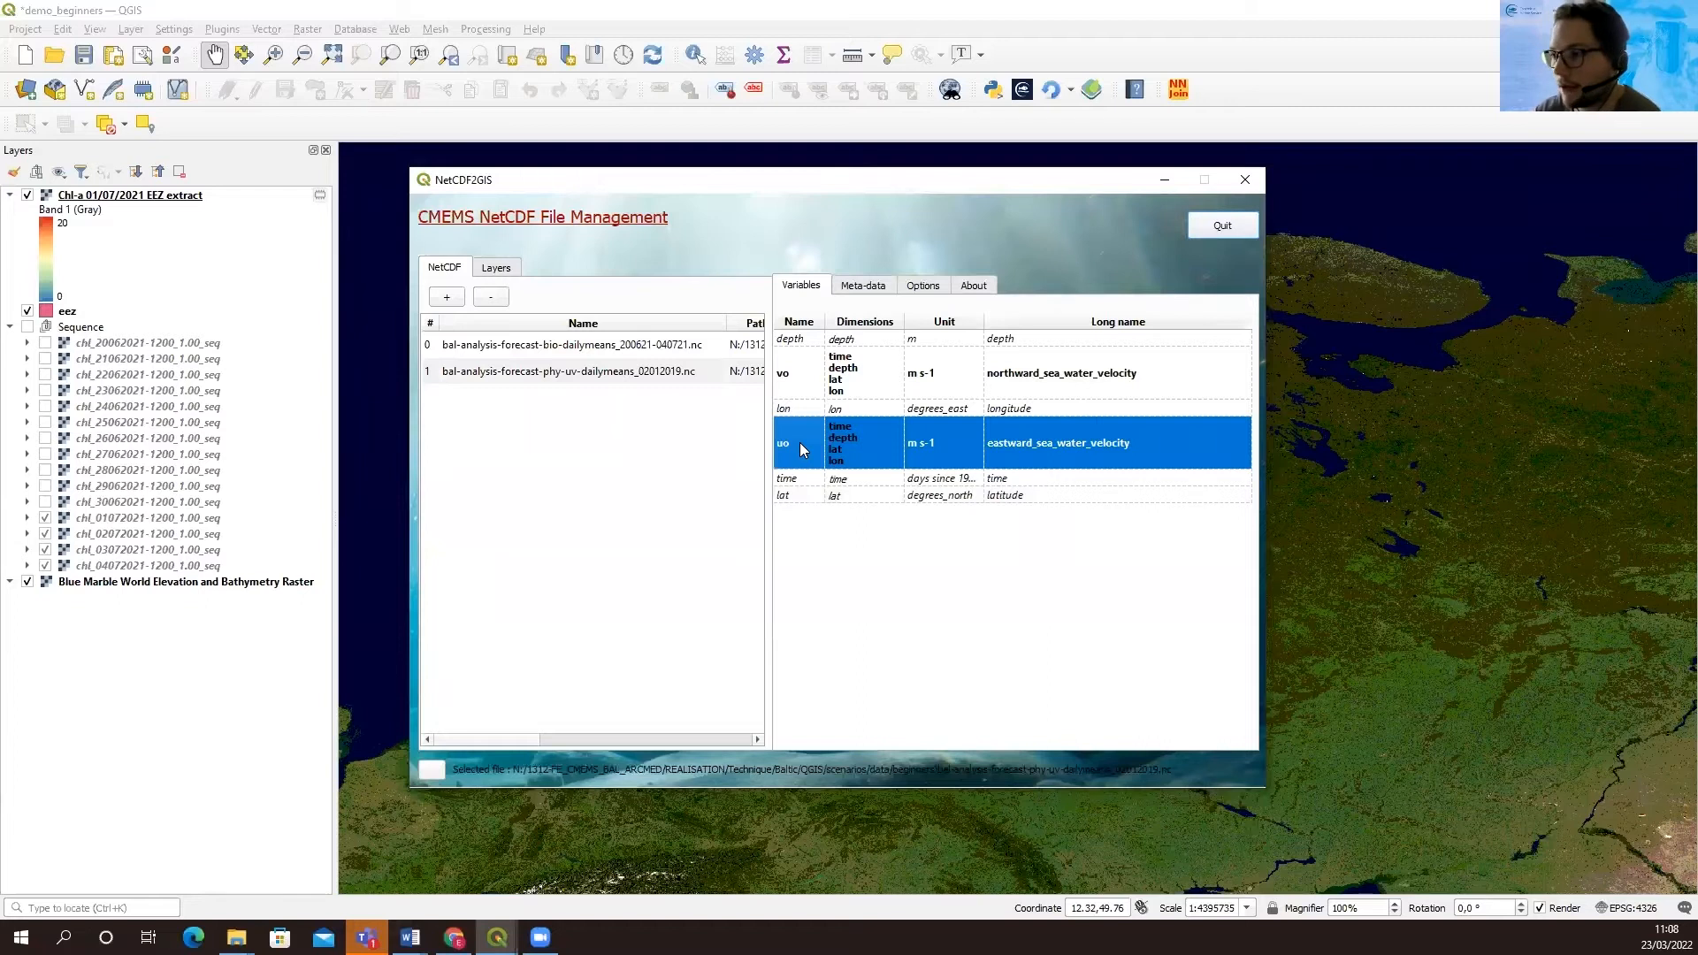
left_click(811, 379)
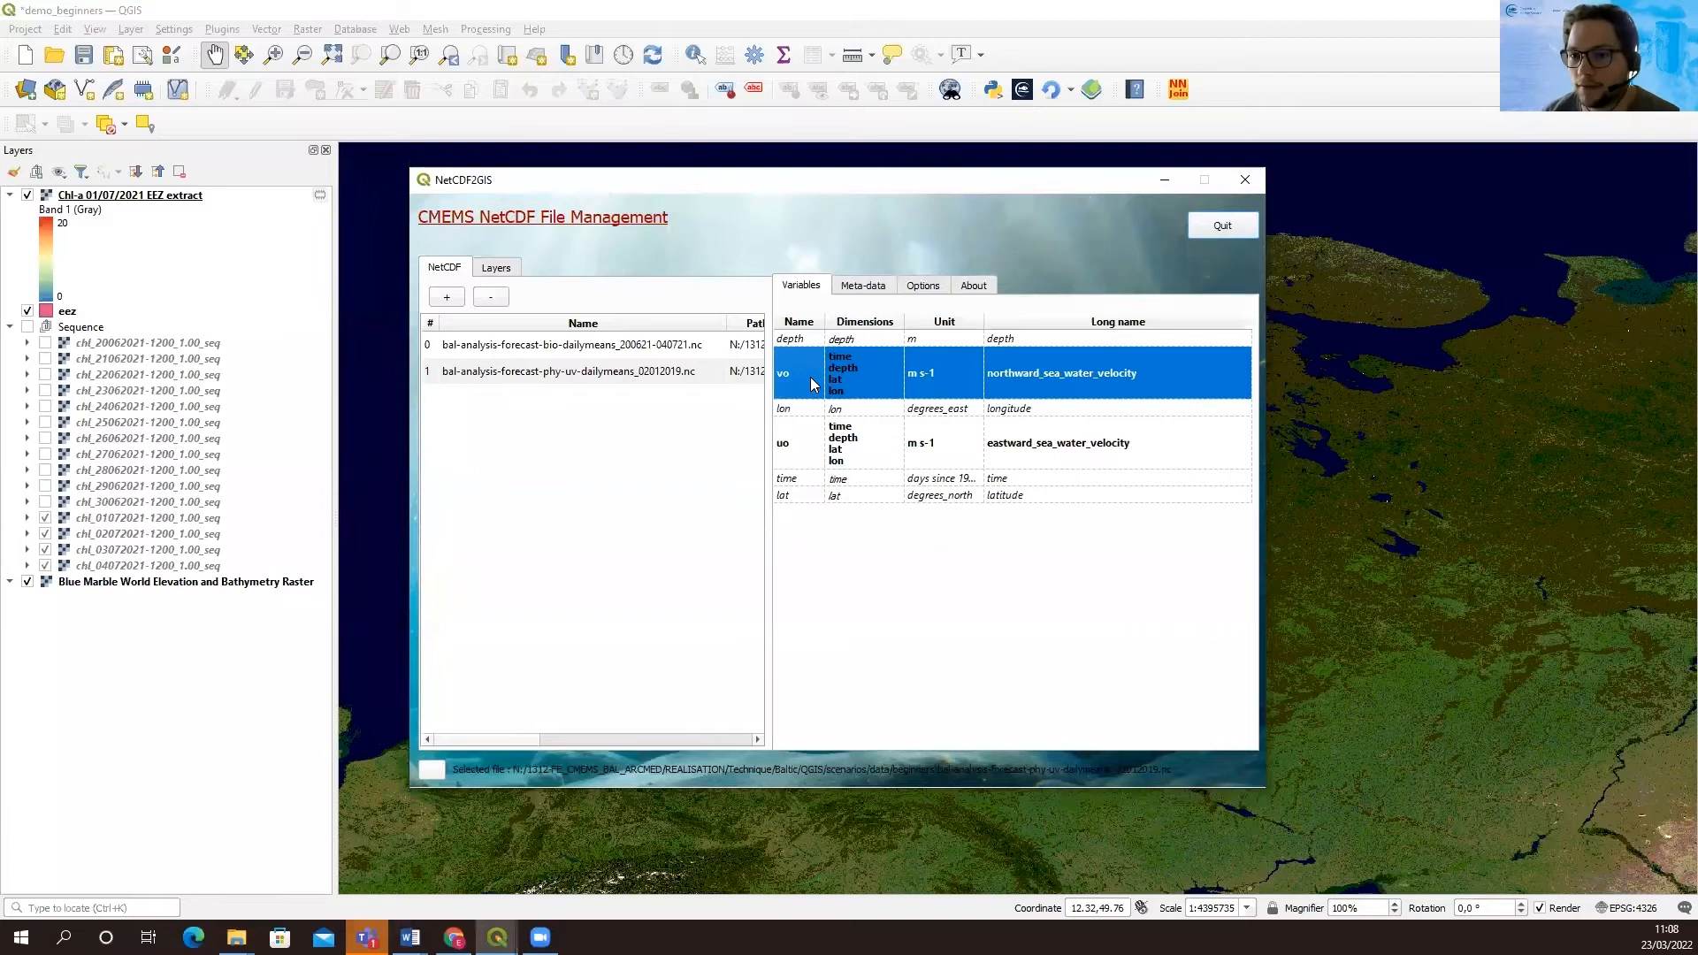
left_click(784, 441)
right_click(793, 445)
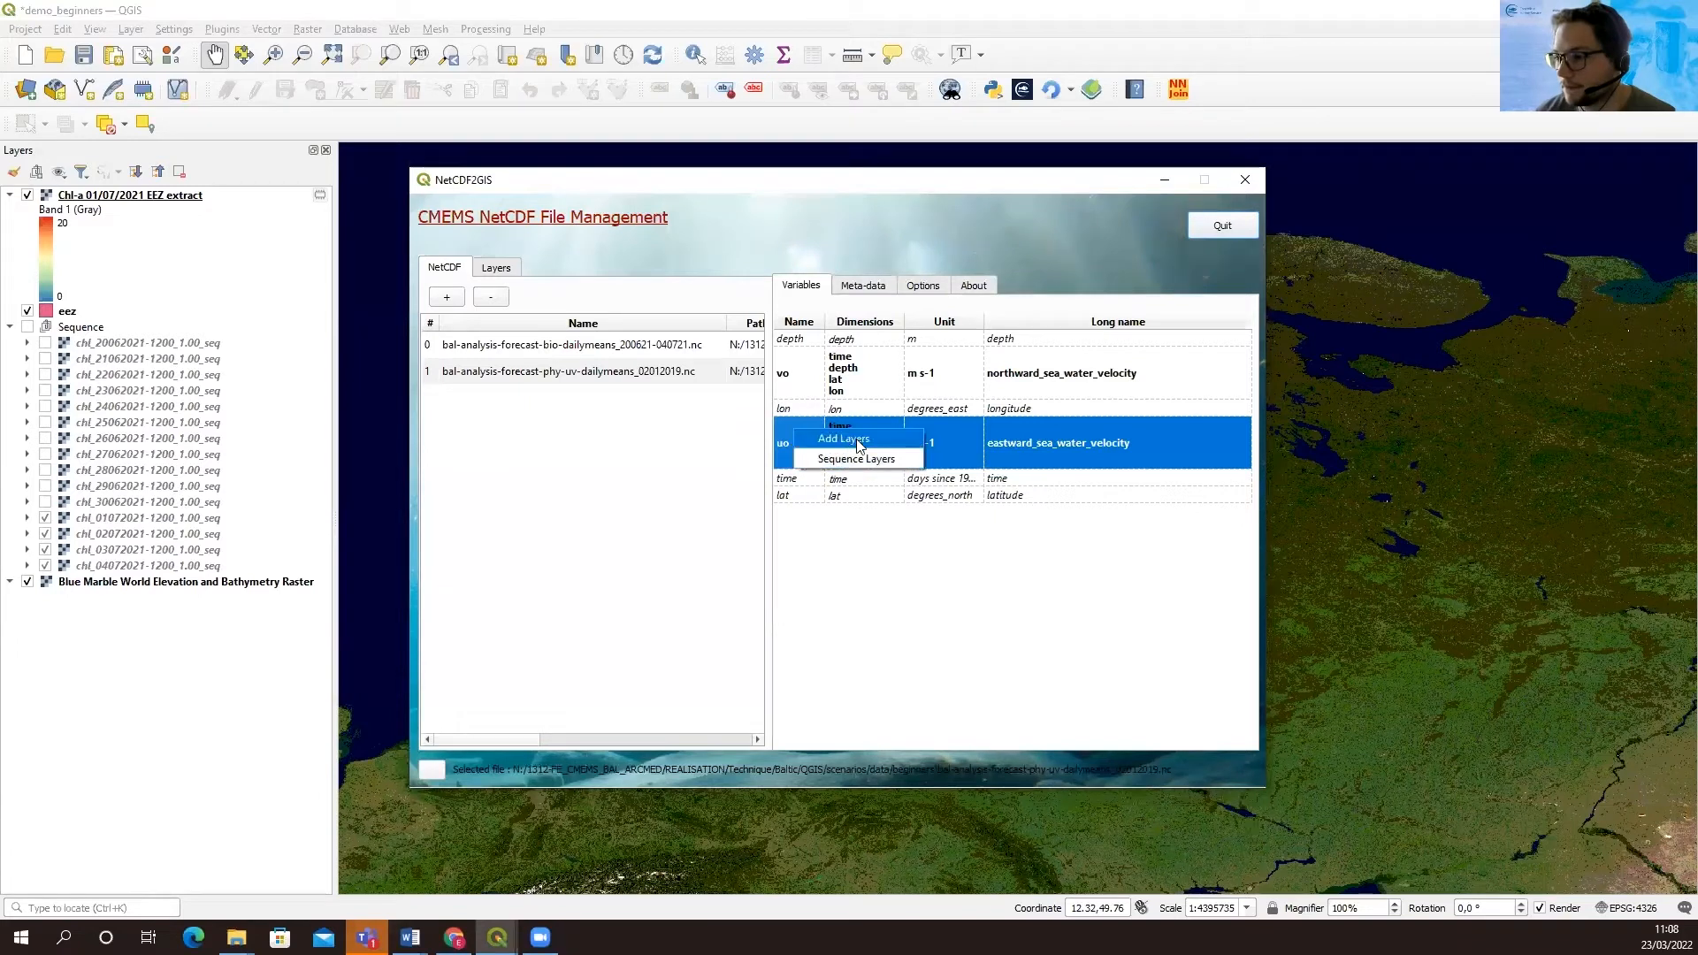
left_click(788, 451)
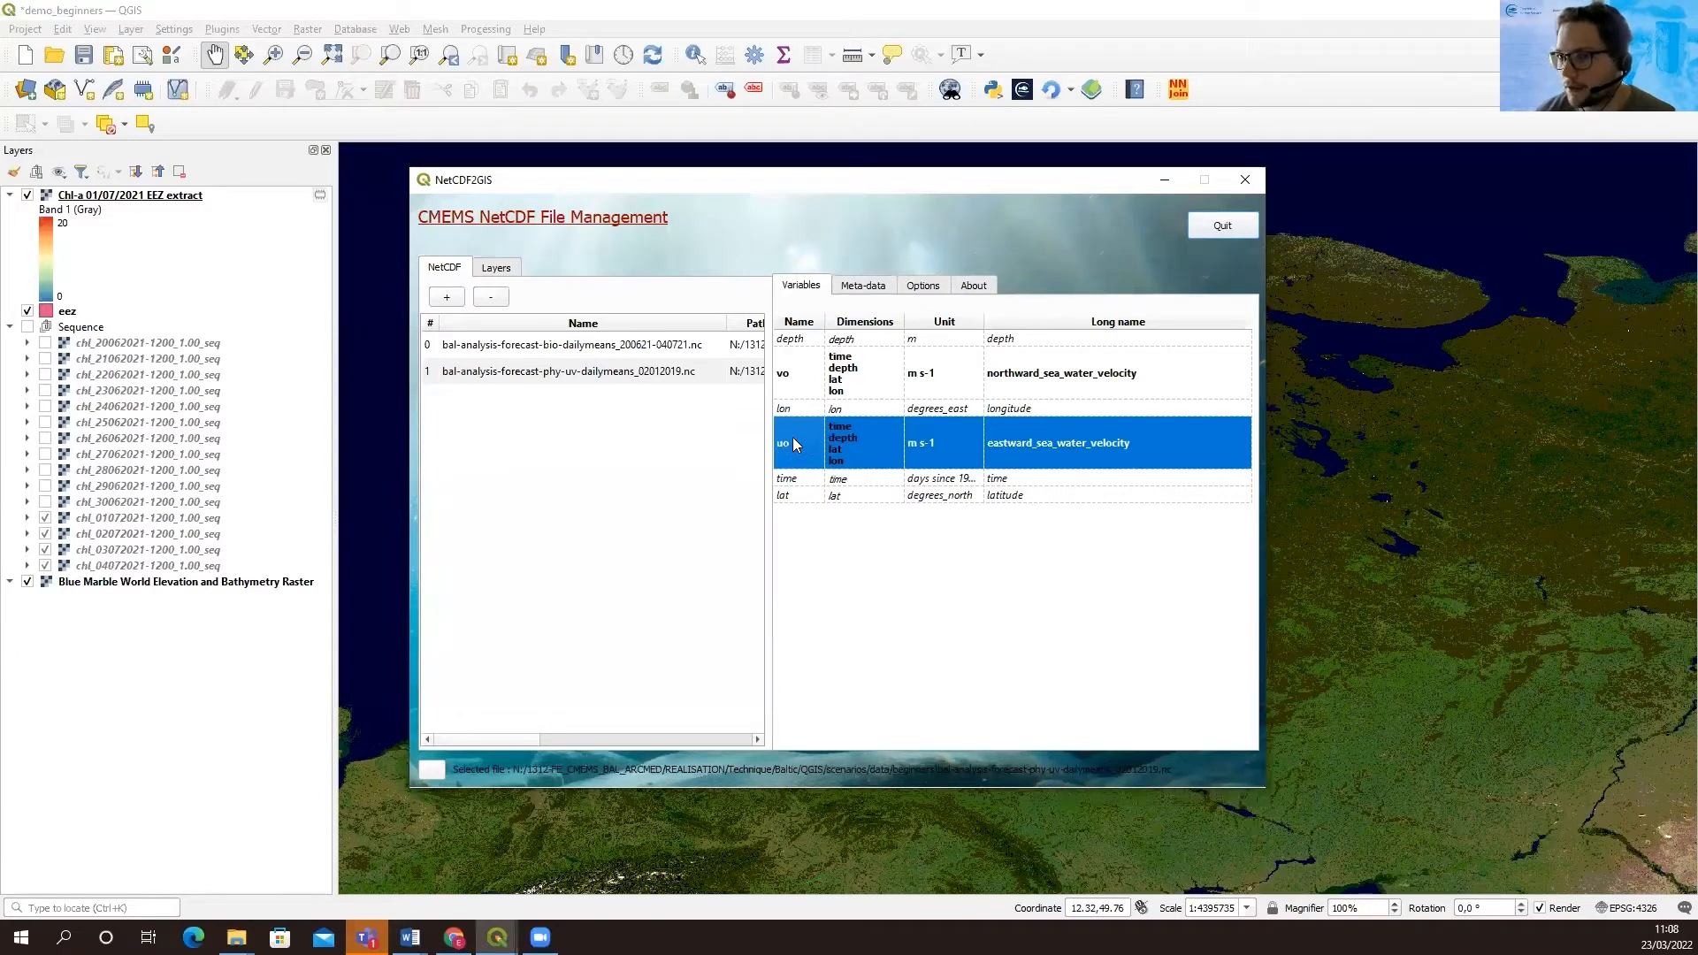
right_click(795, 444)
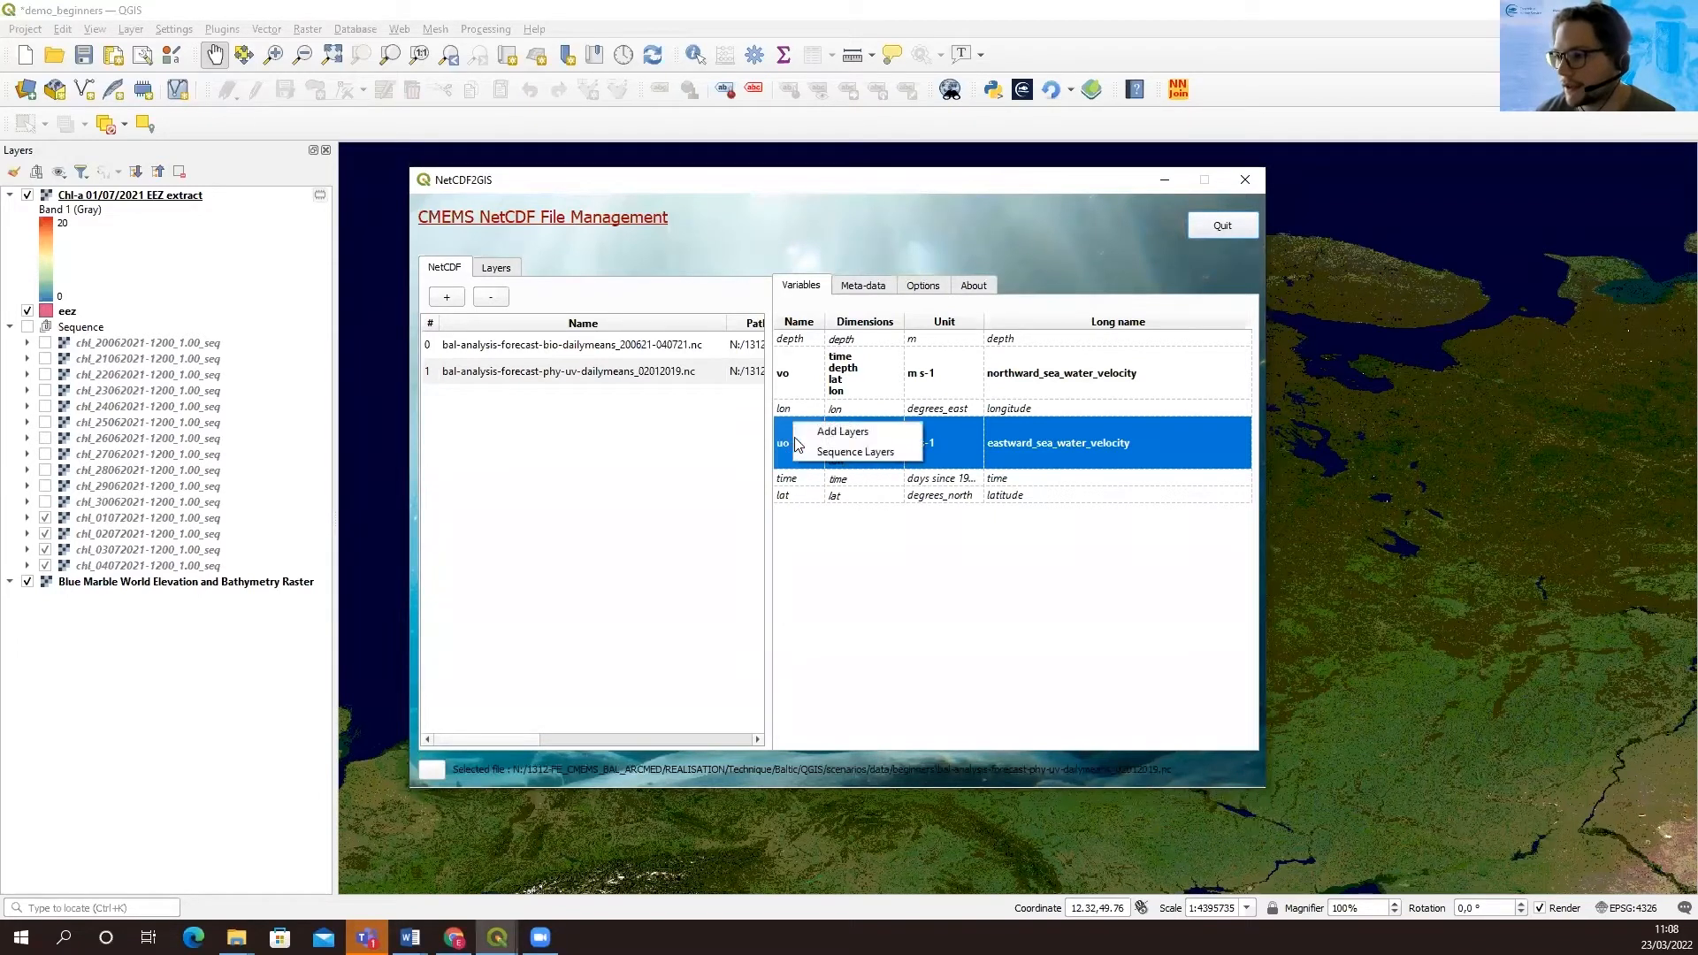
left_click(865, 439)
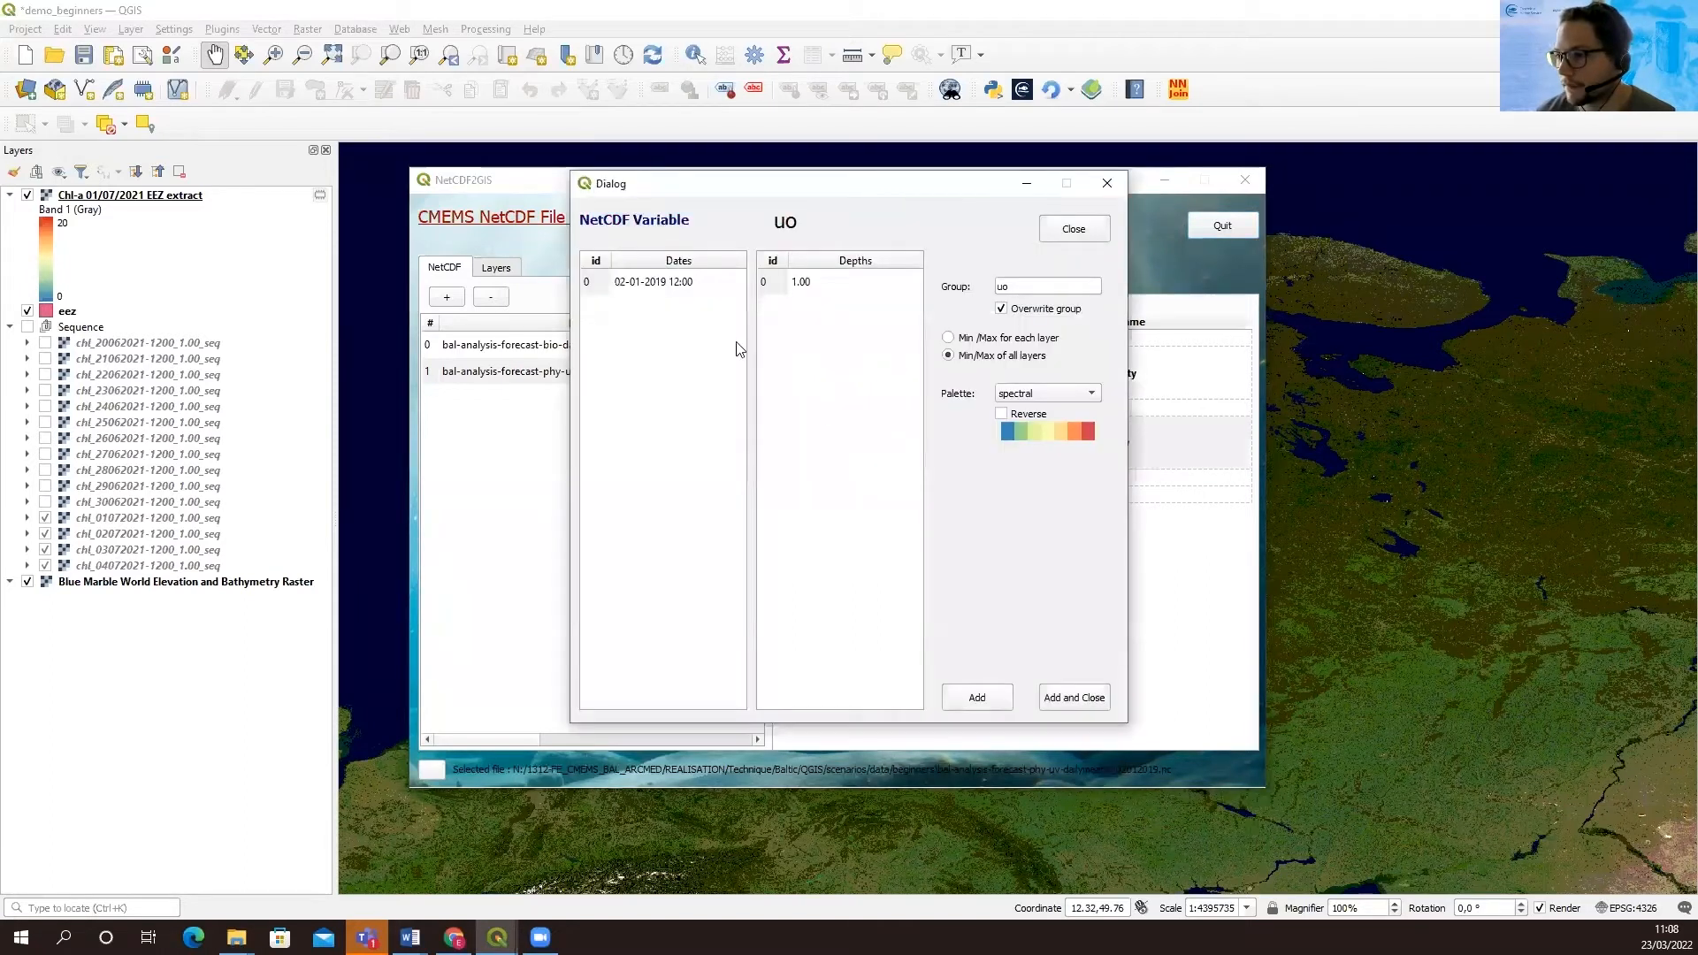
left_click(659, 289)
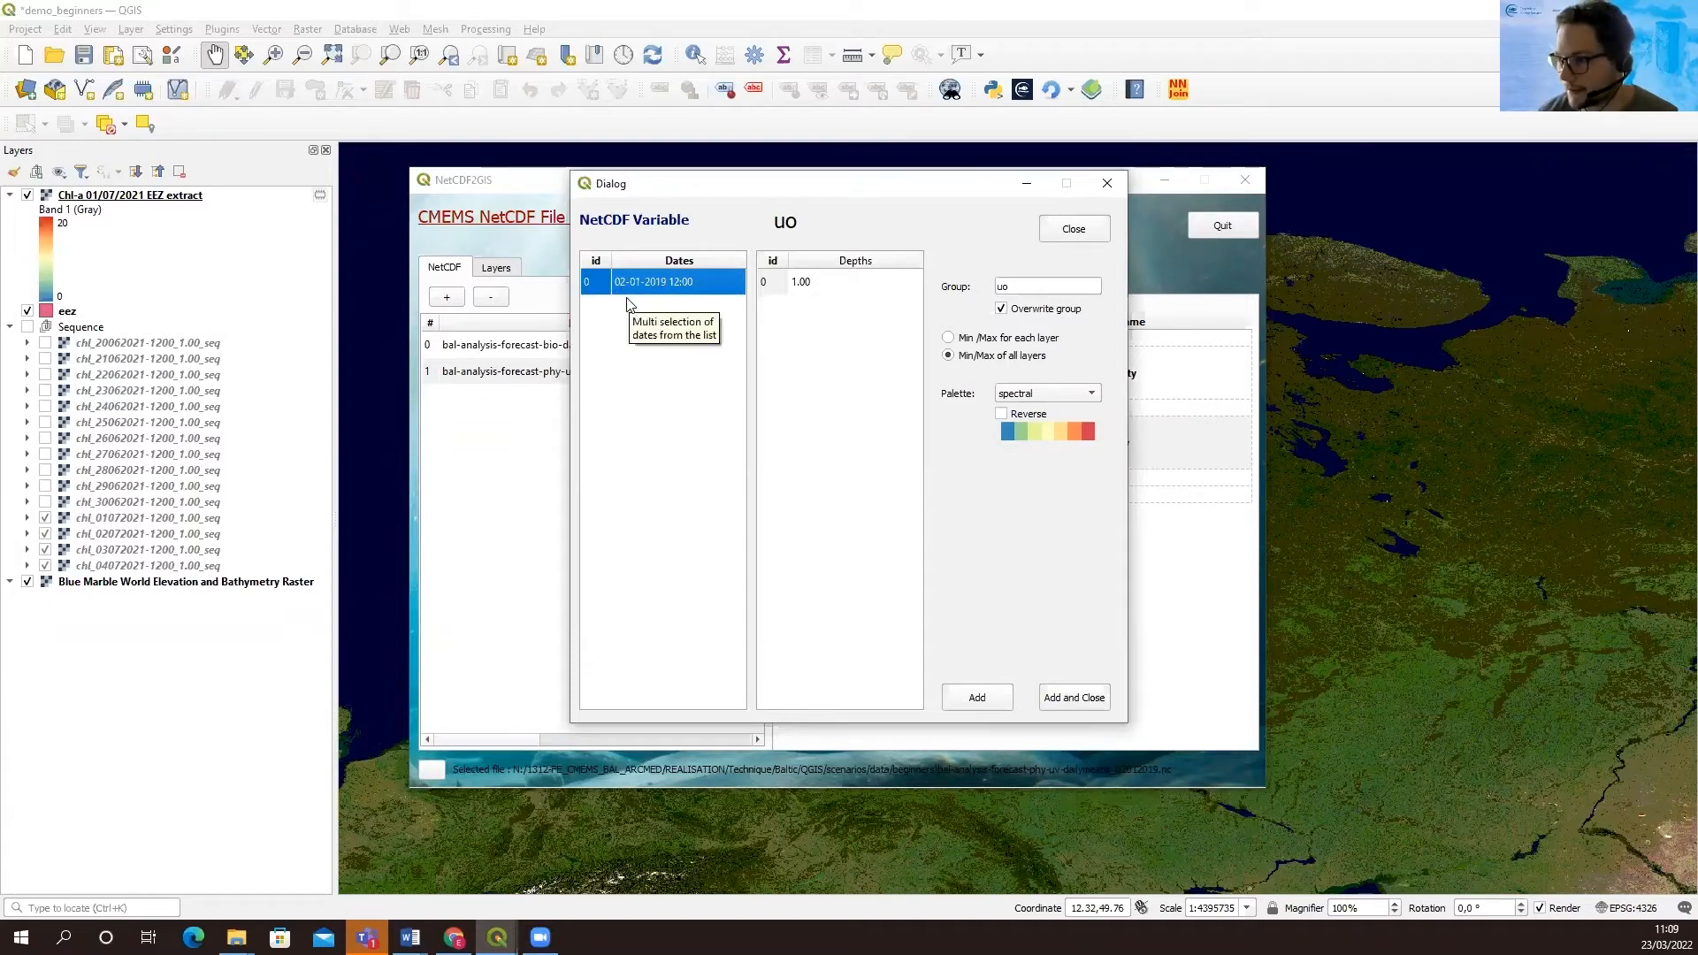
left_click(1072, 698)
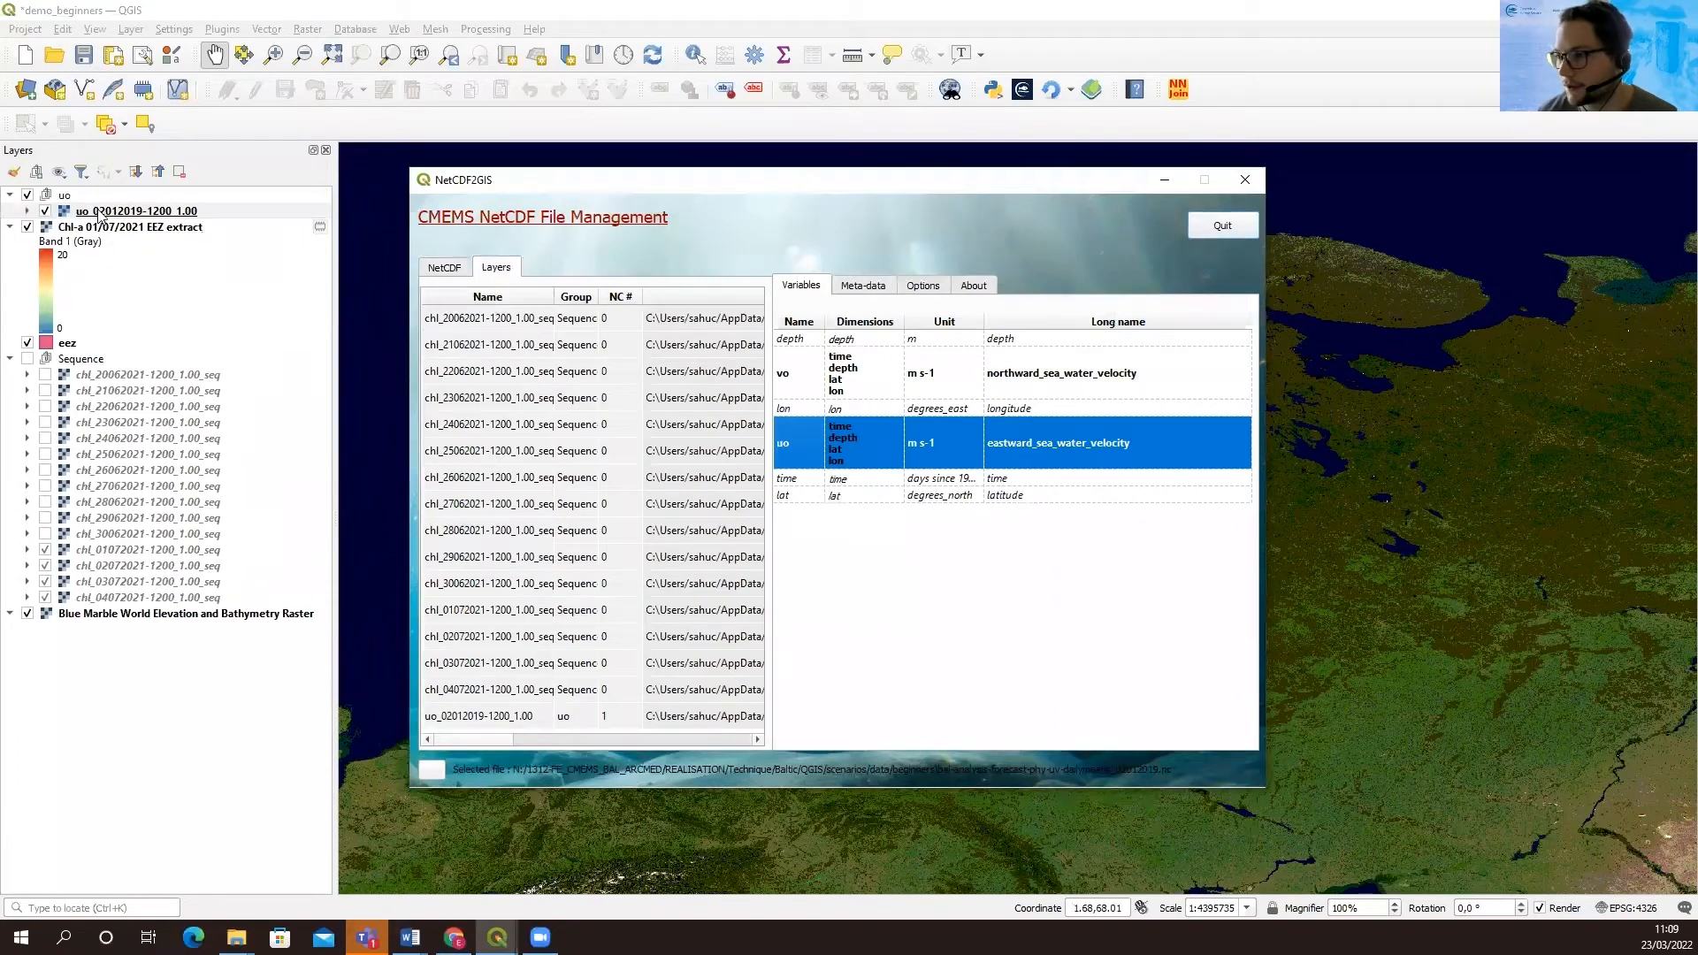
Add the northward velocity variable vo as a layer in the vo group with the default settings, and quit NetCDF2GIS
left_click(799, 383)
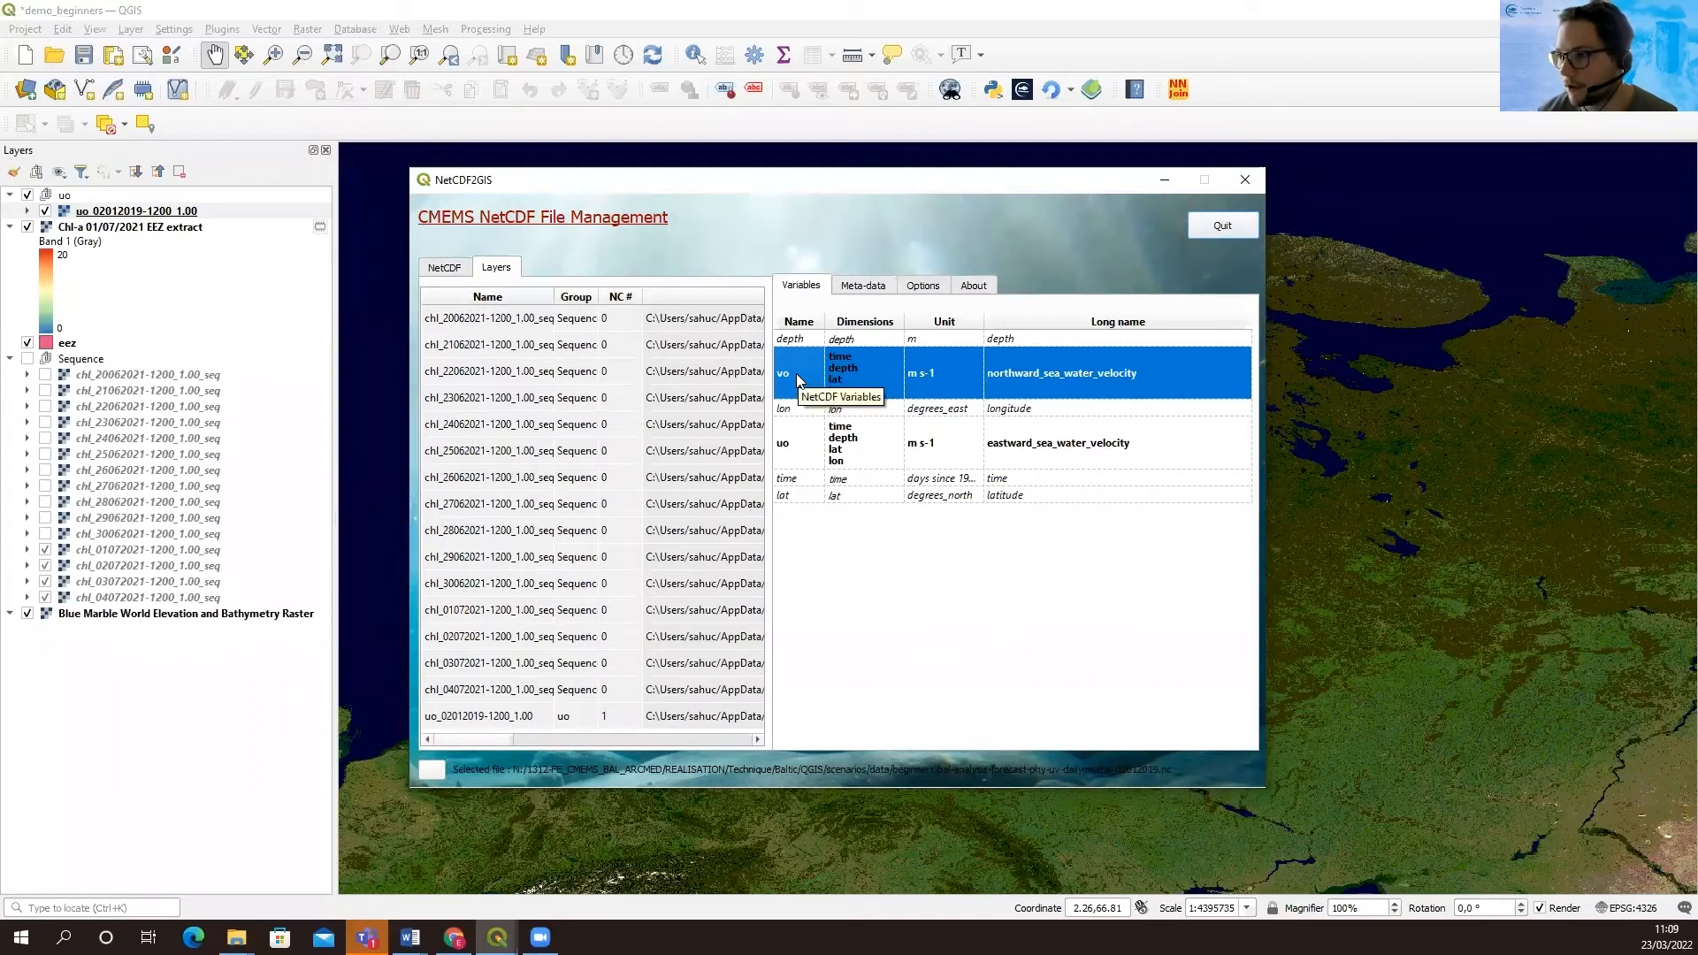
right_click(797, 375)
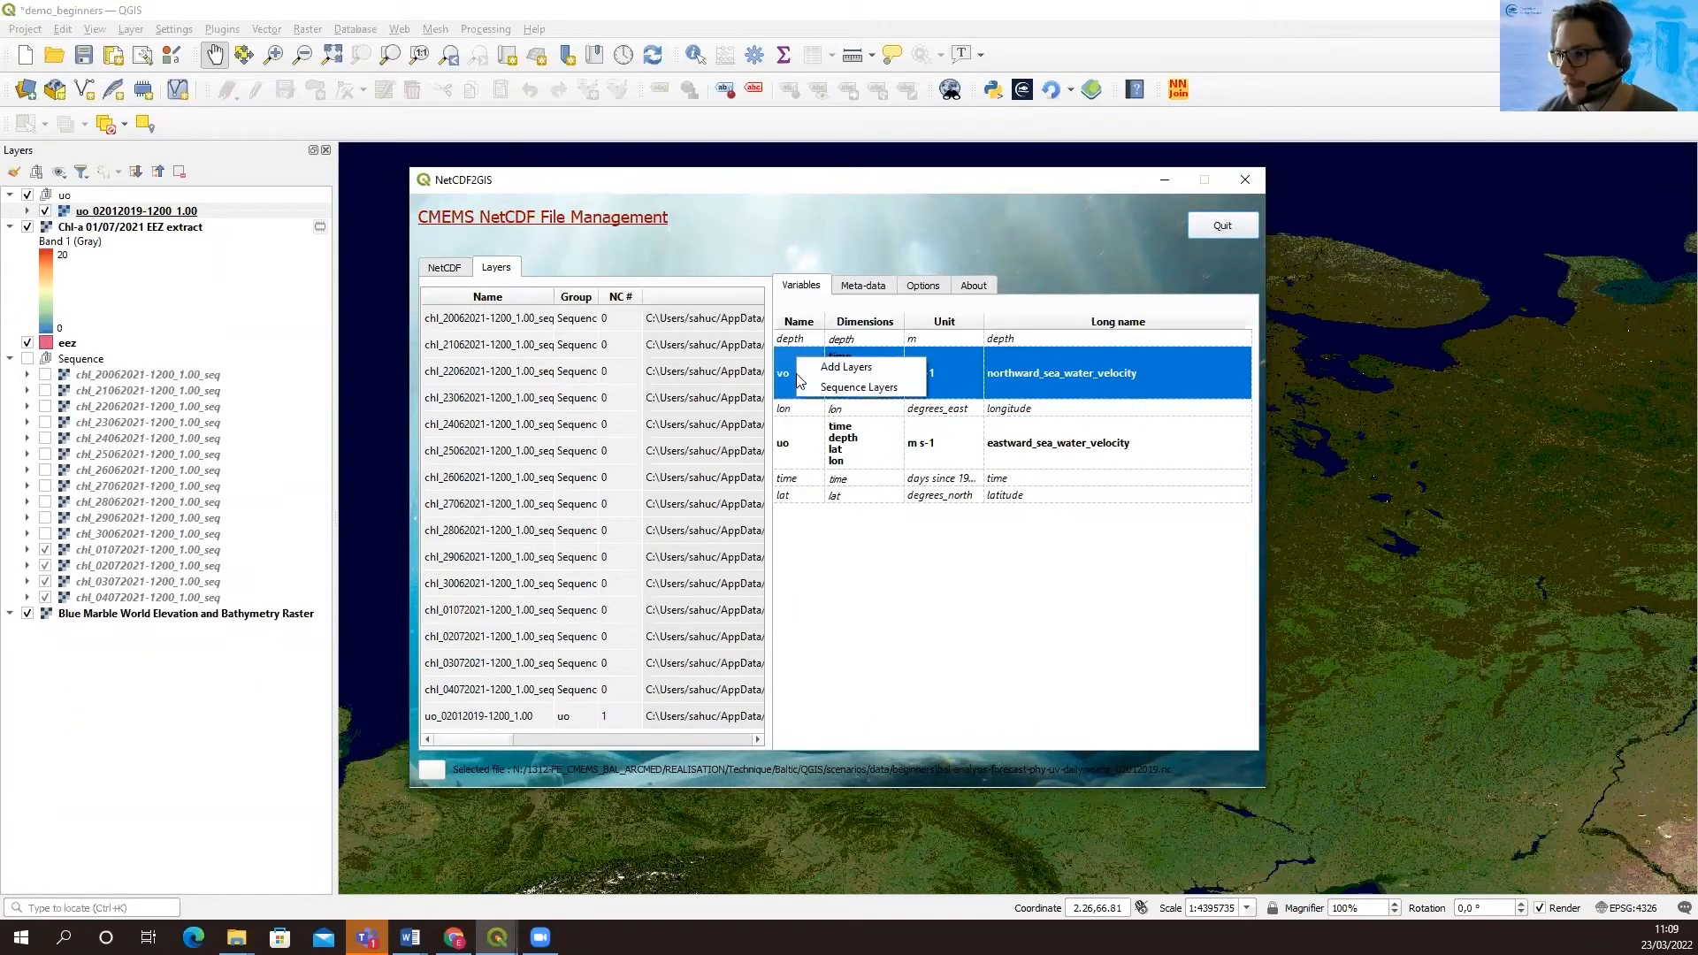
left_click(843, 370)
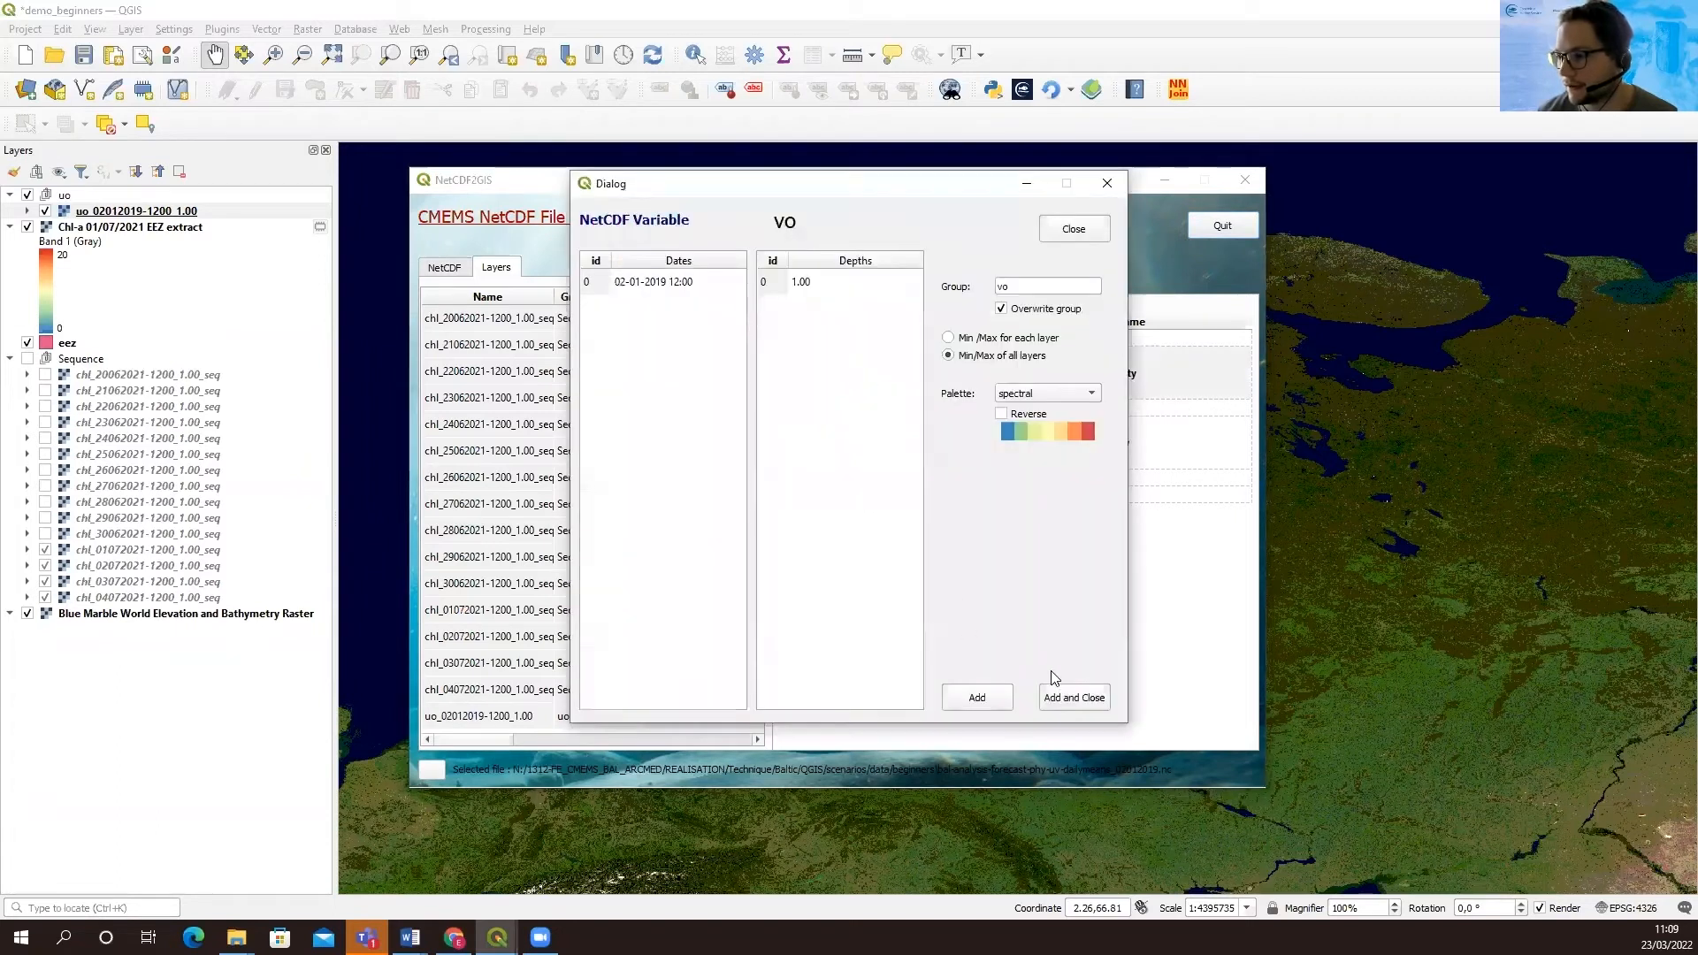
left_click(1070, 698)
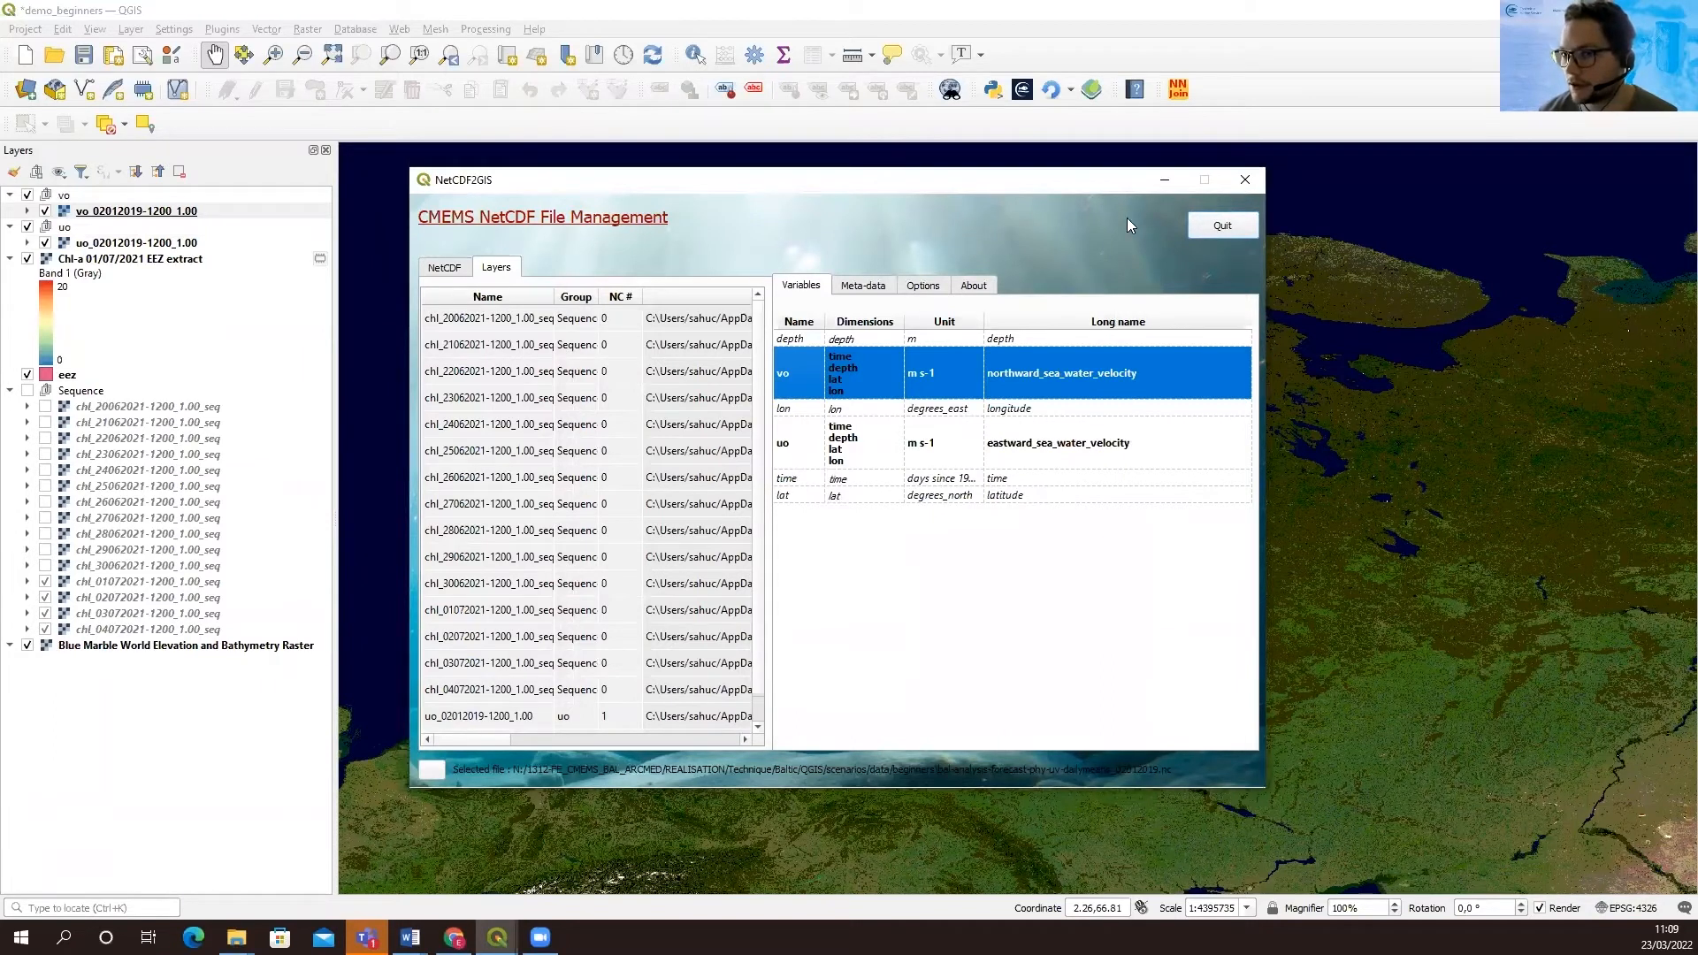
left_click(1222, 225)
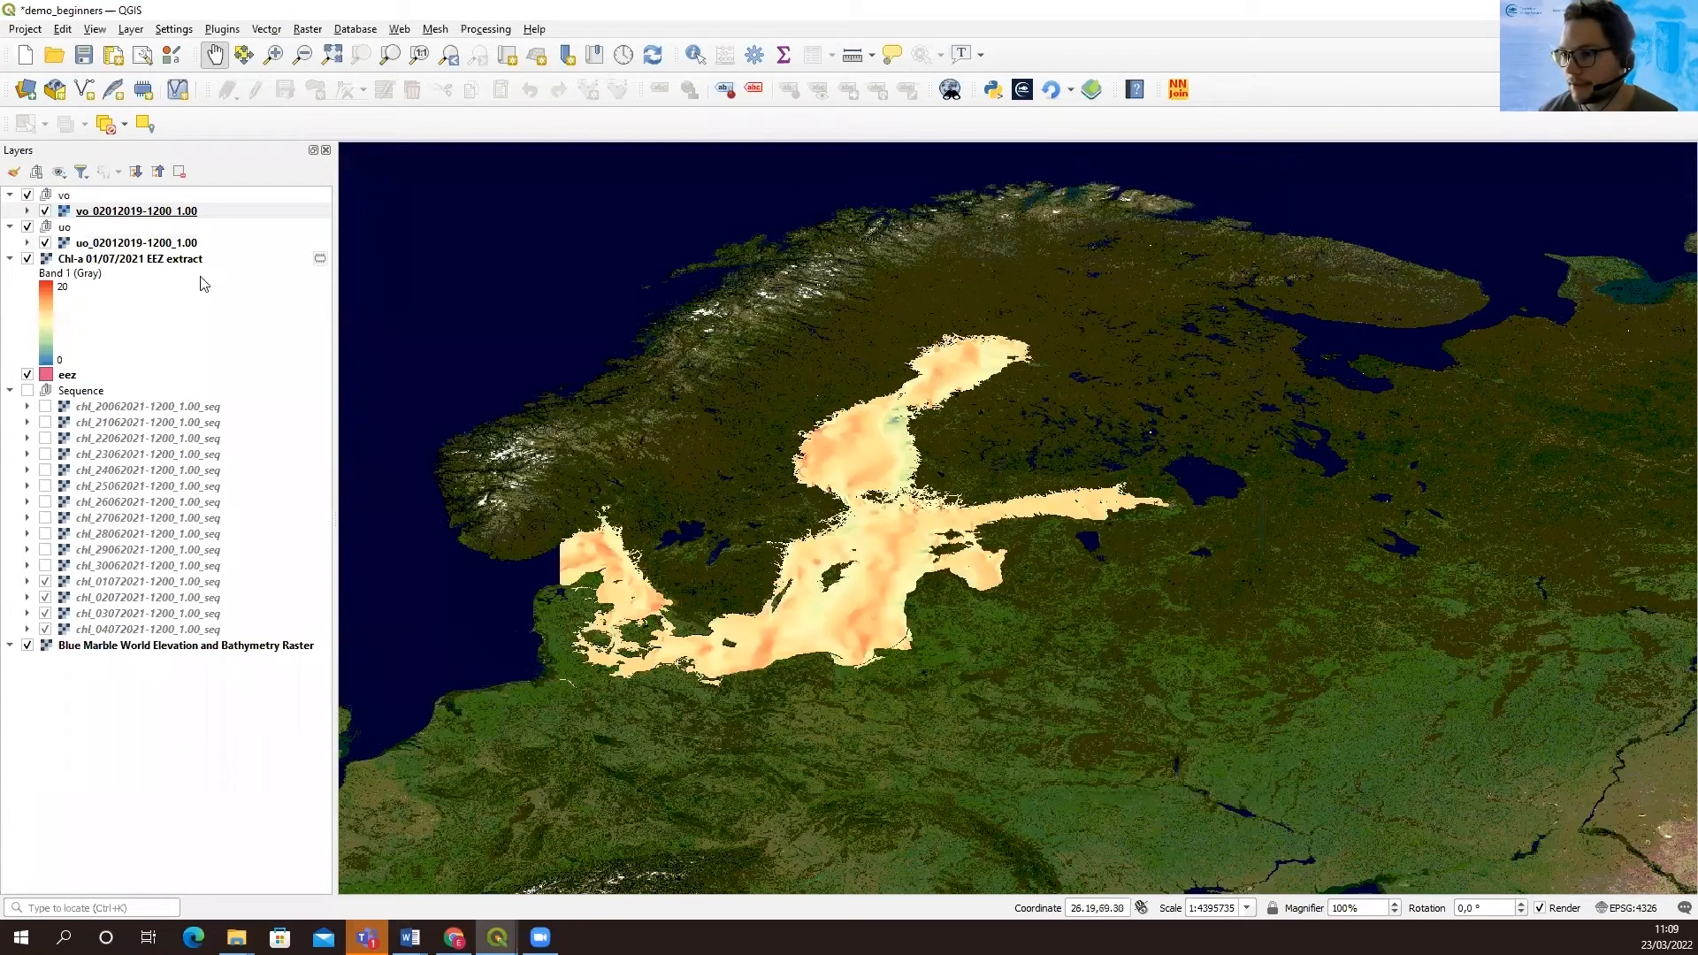
Switch the vo group off and on to compare it with the uo layer beneath
left_click(27, 196)
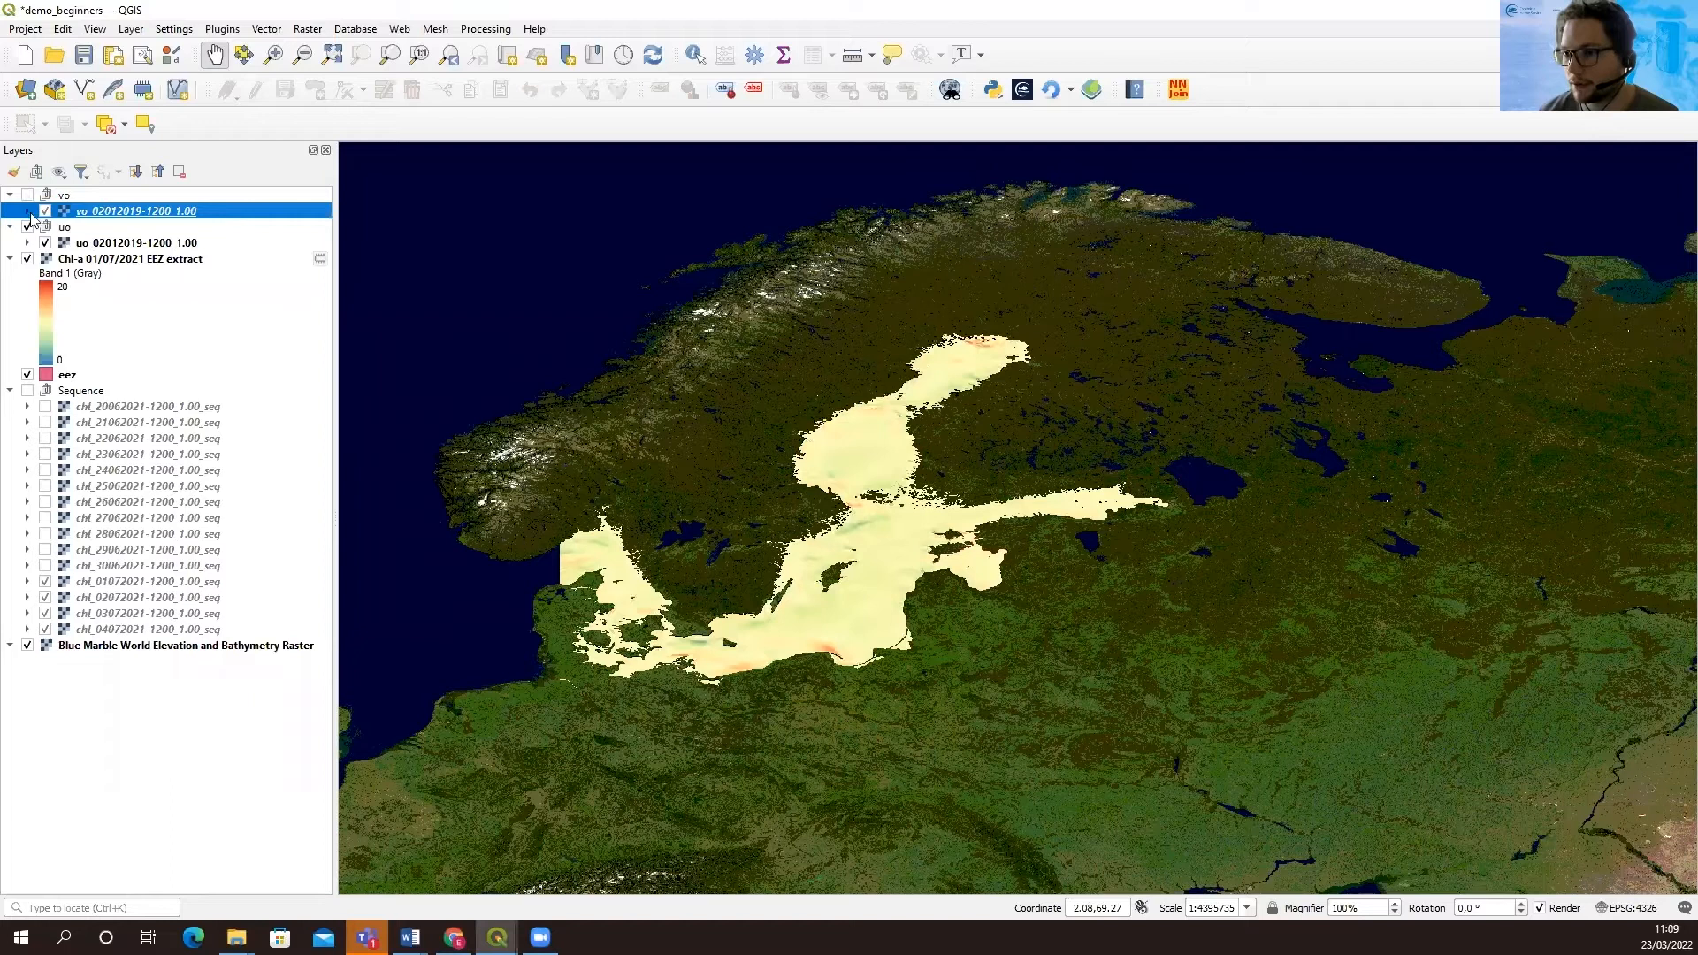
key("Down")
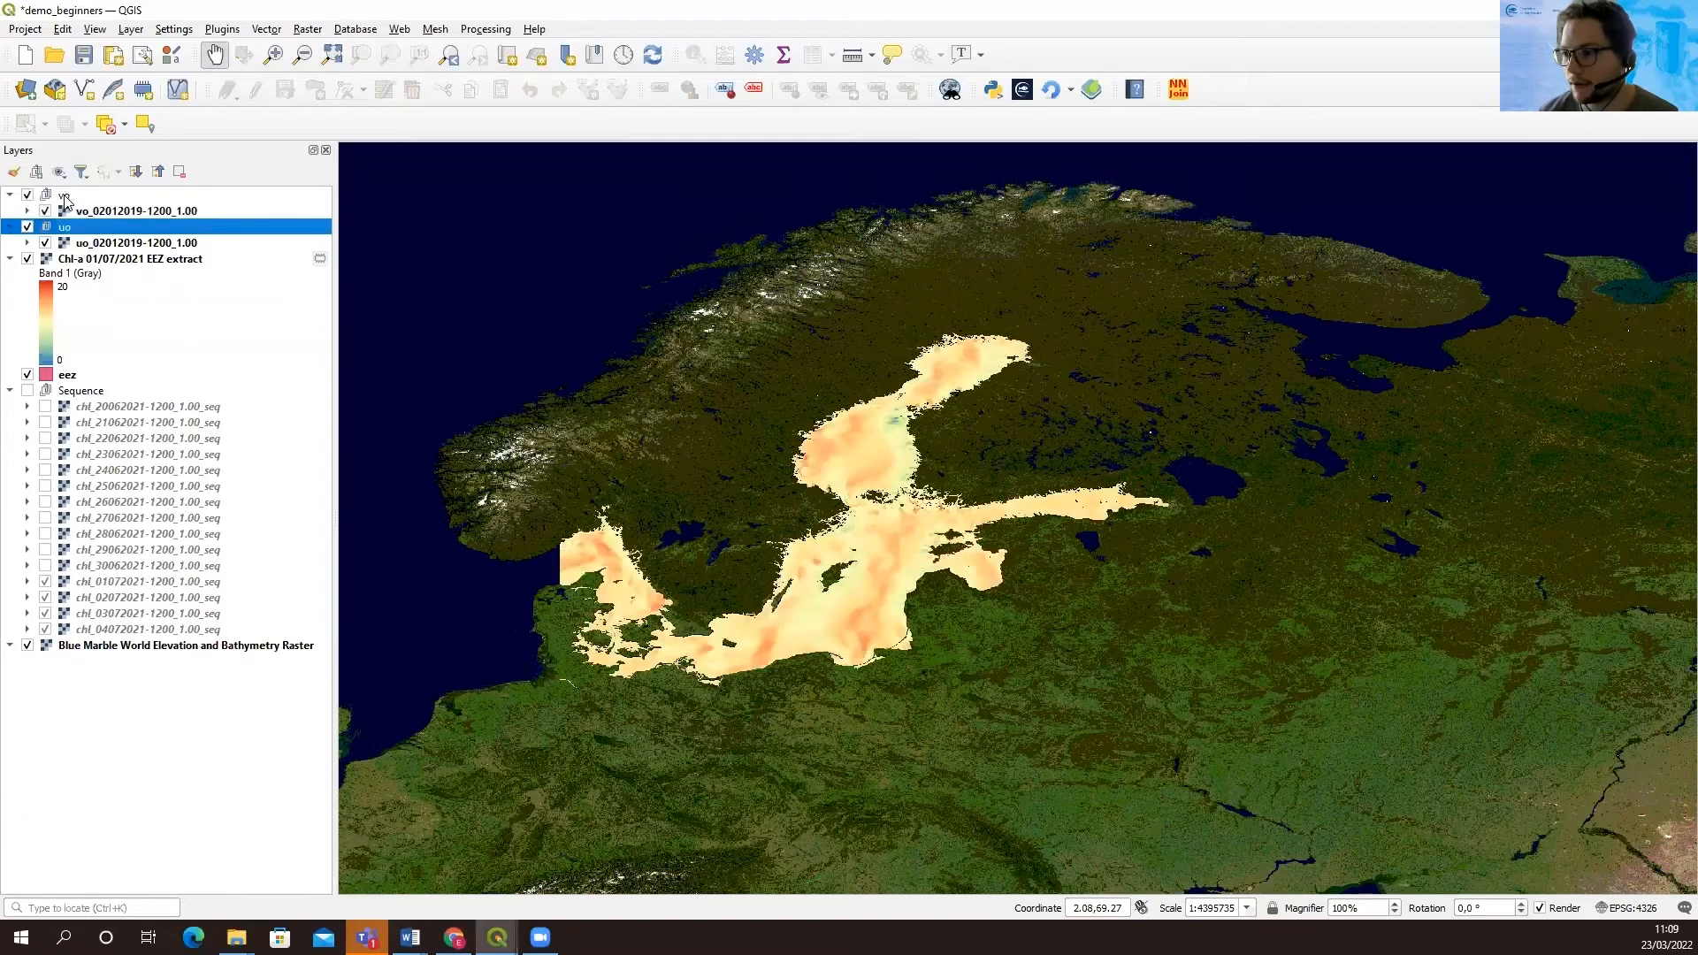
left_click(65, 196)
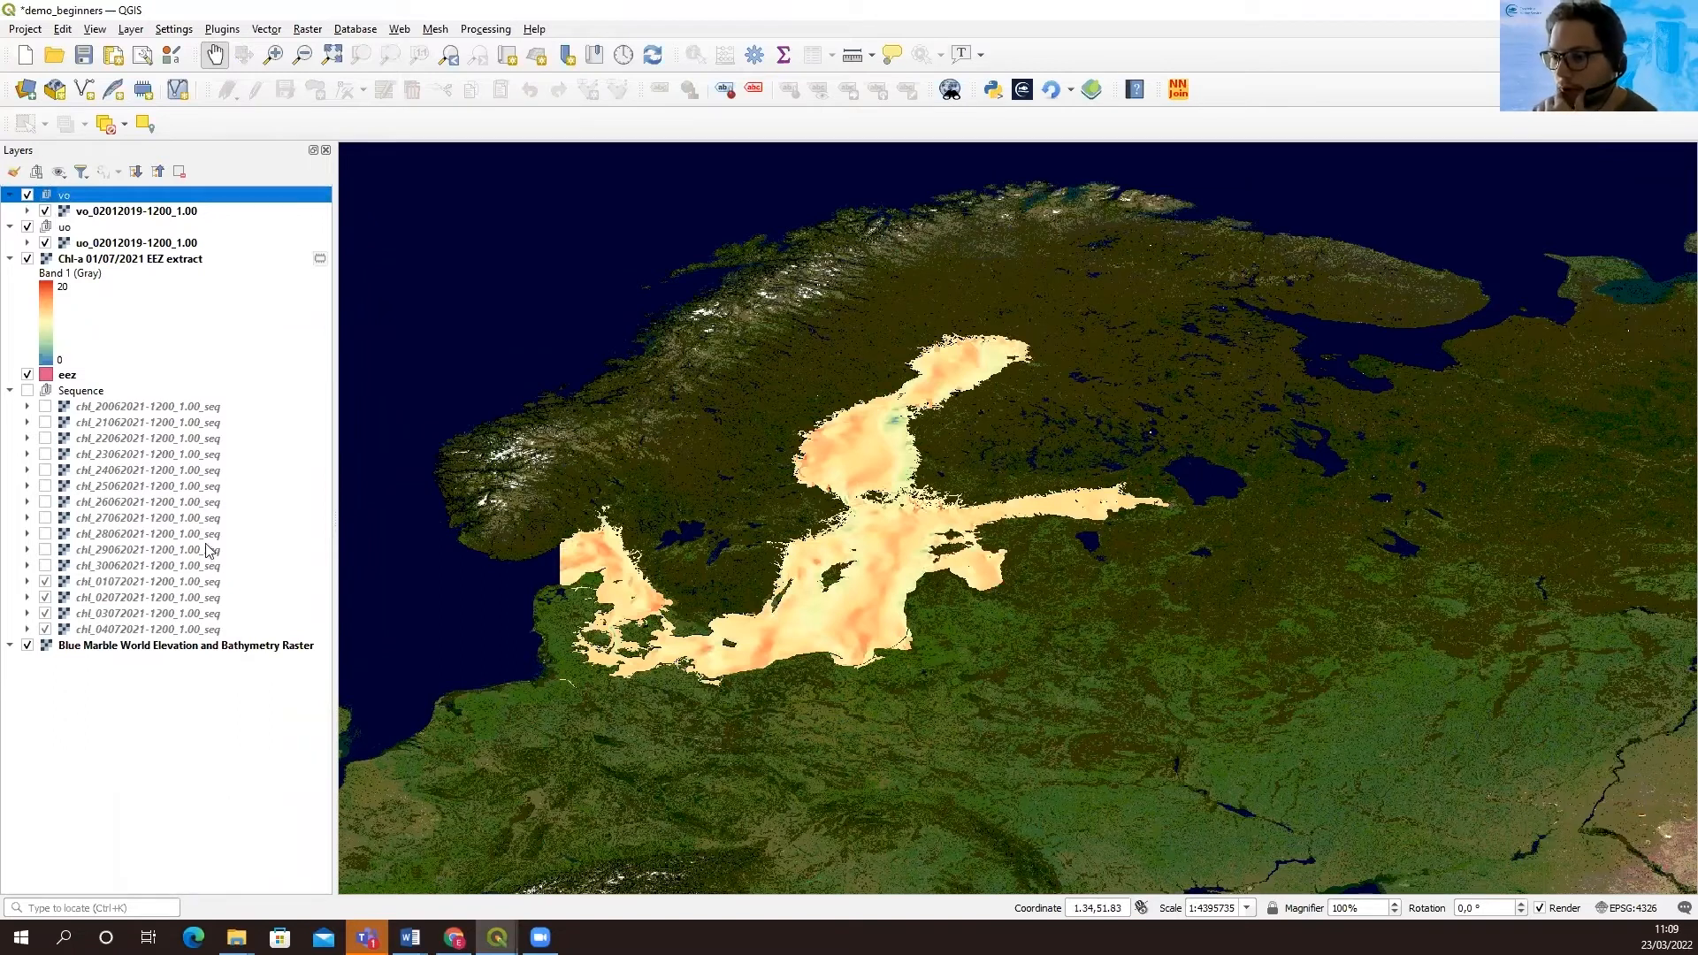
mouse_move(497, 938)
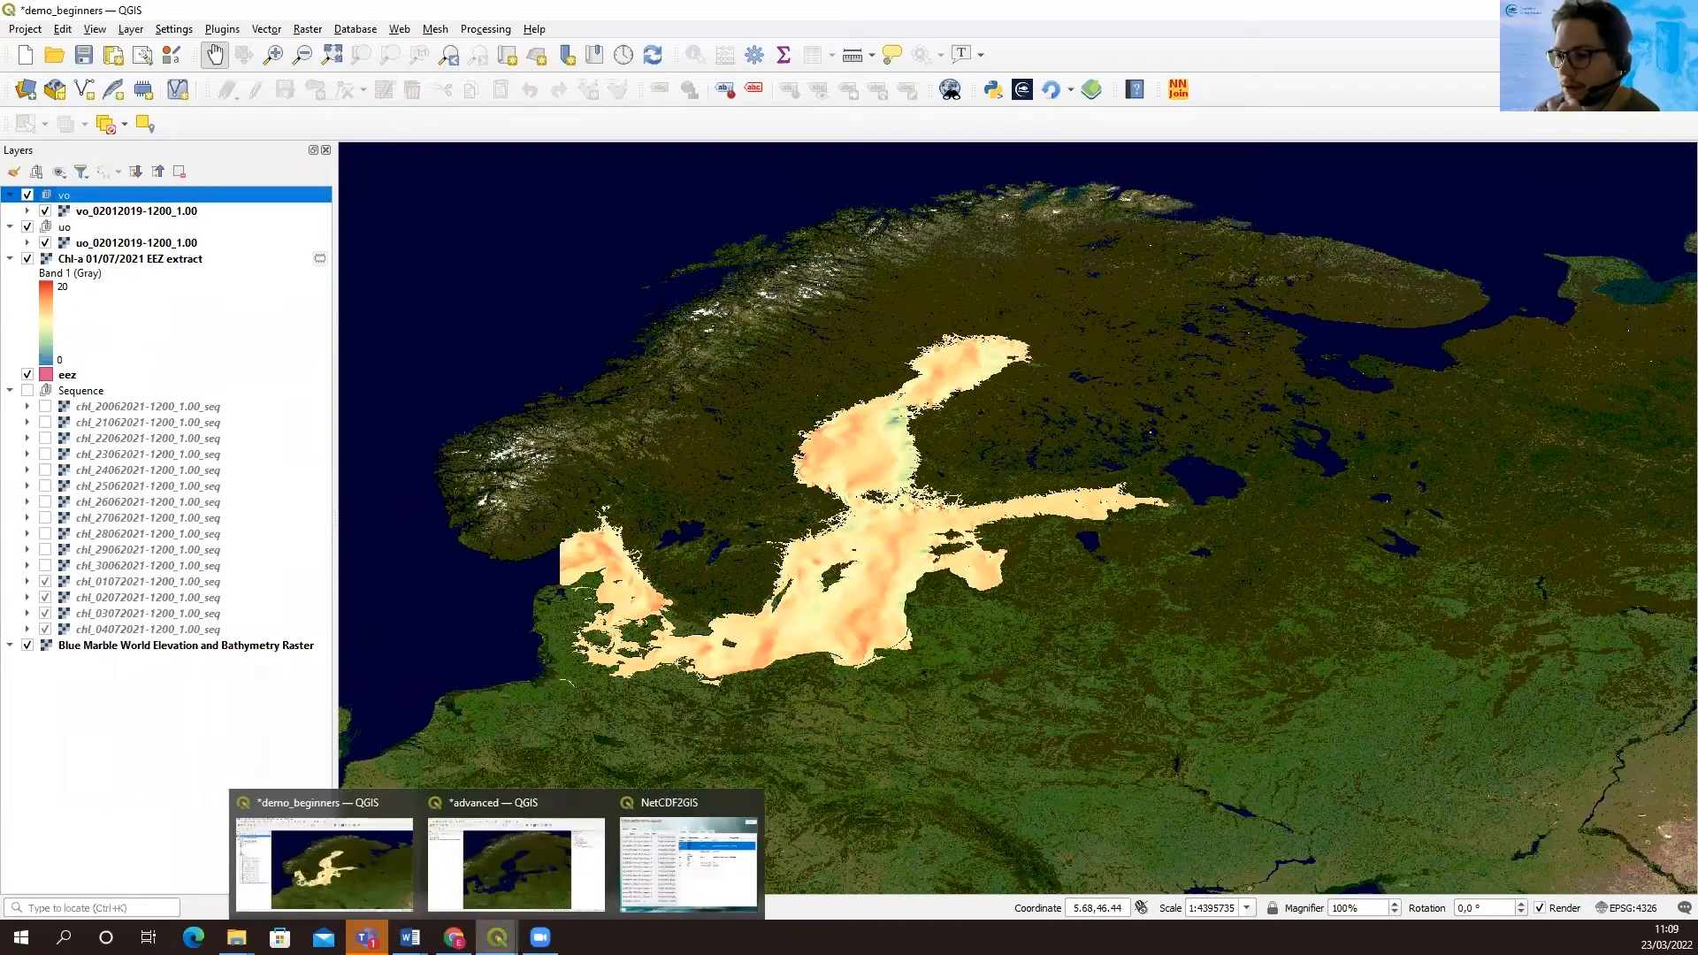
left_click(689, 862)
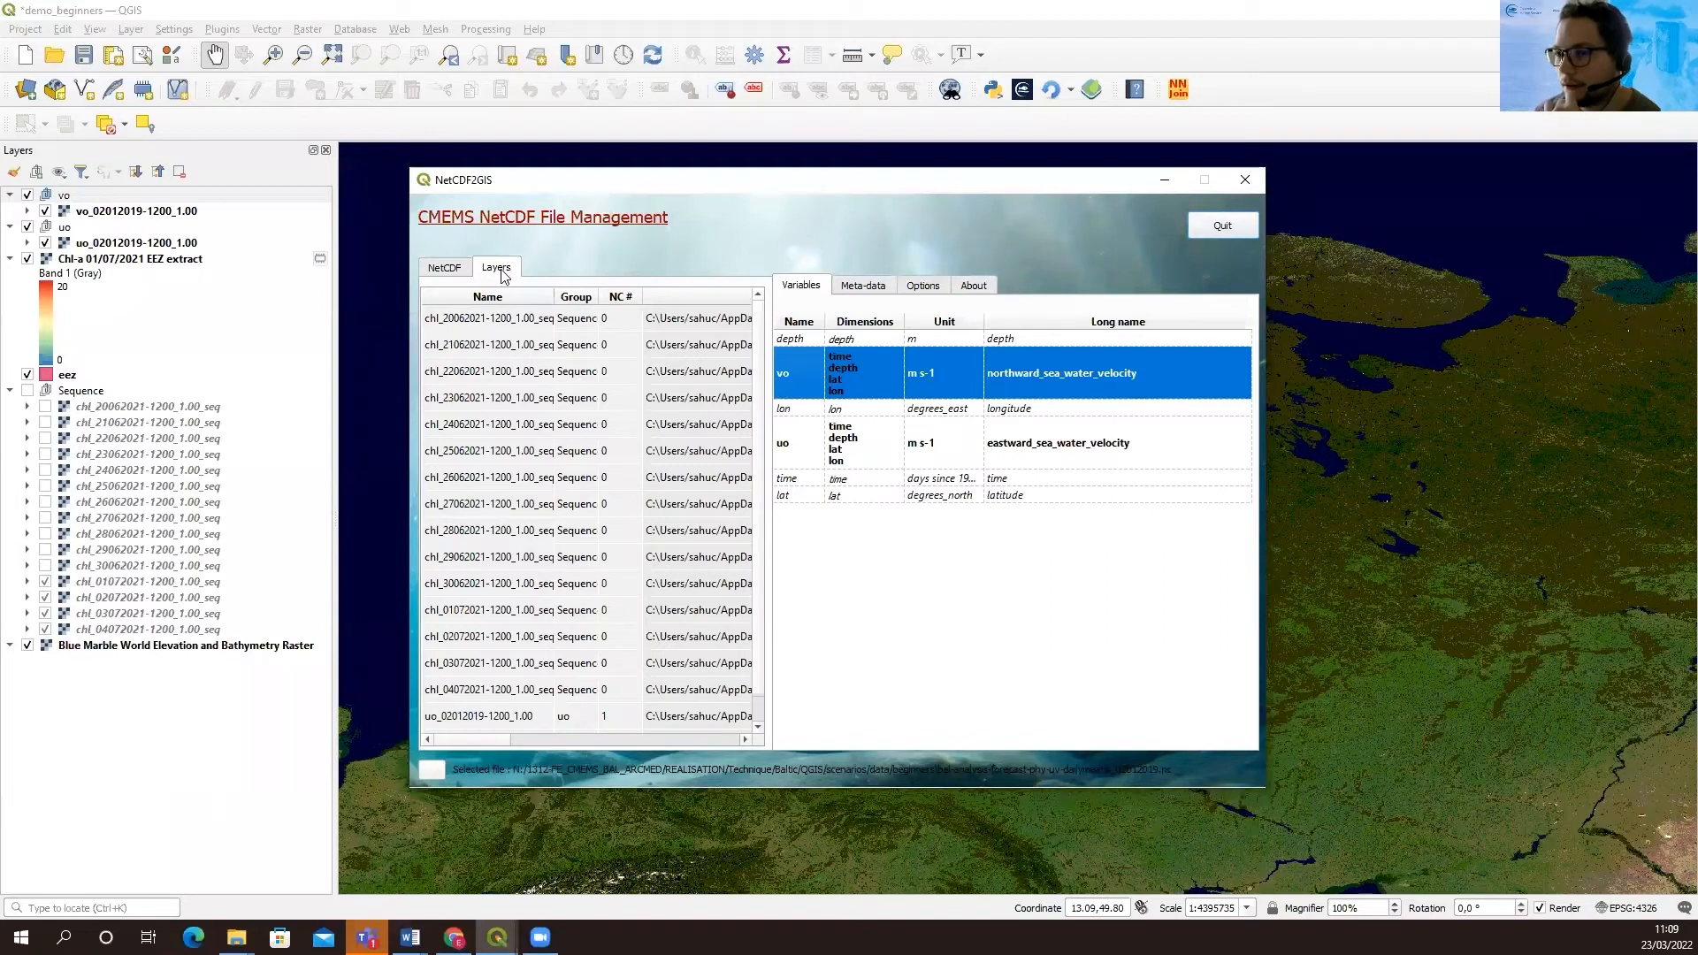
left_click_drag(759, 398, 765, 438)
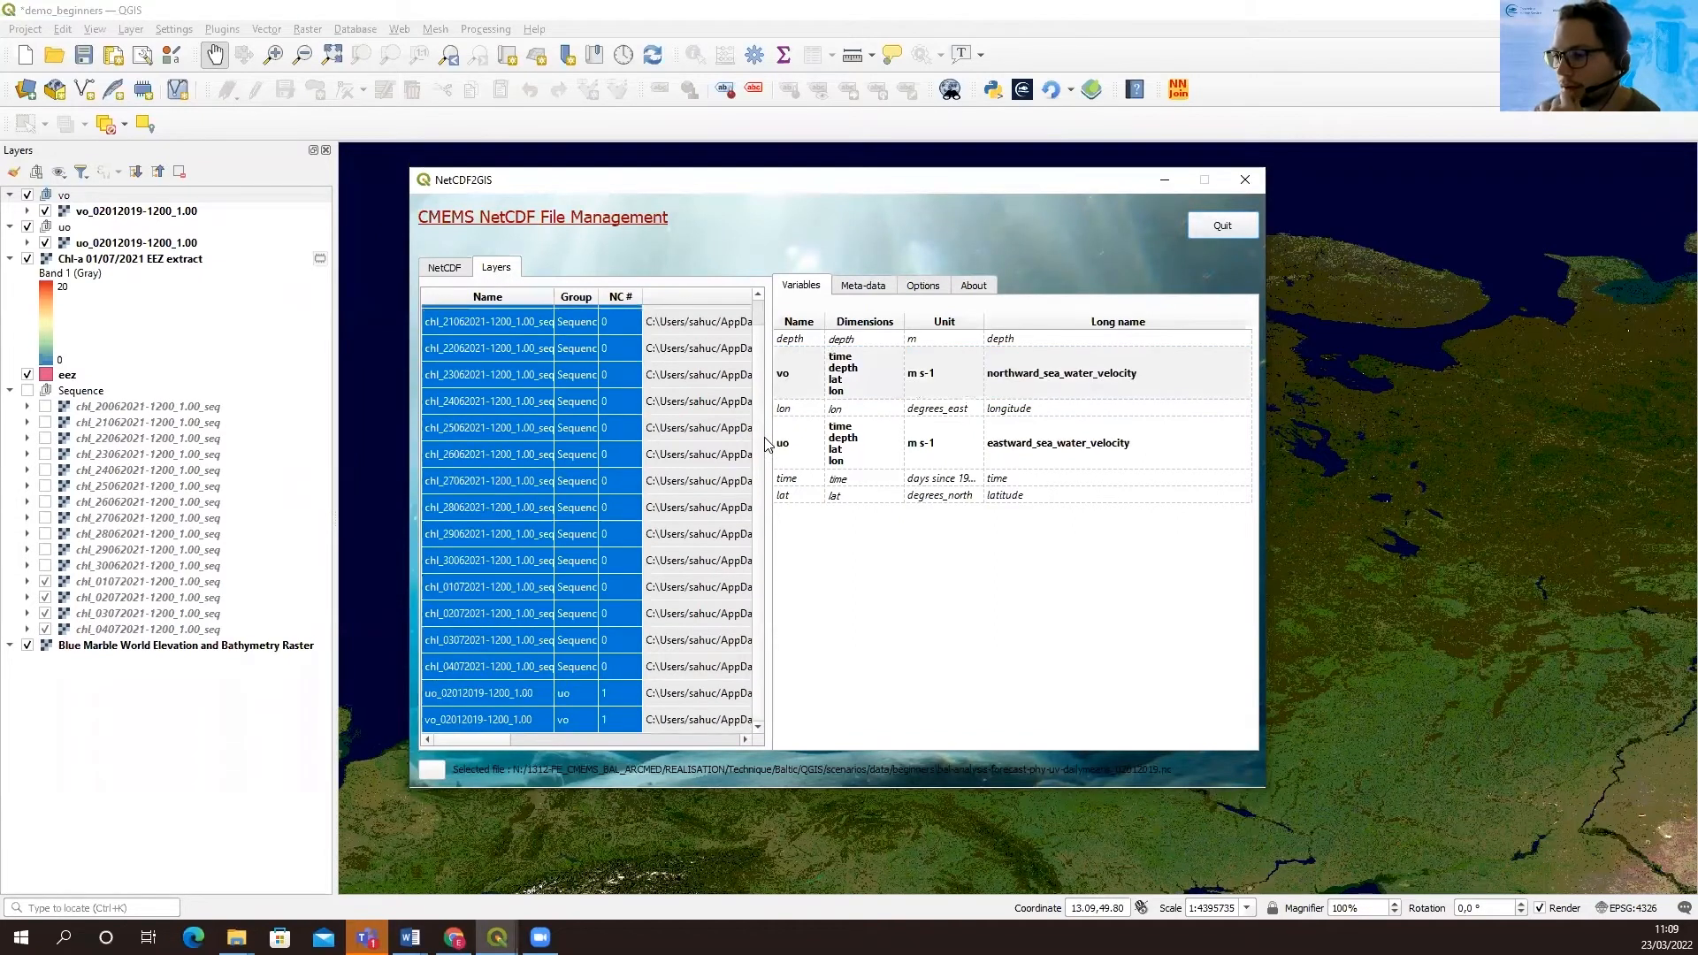
left_click(509, 697)
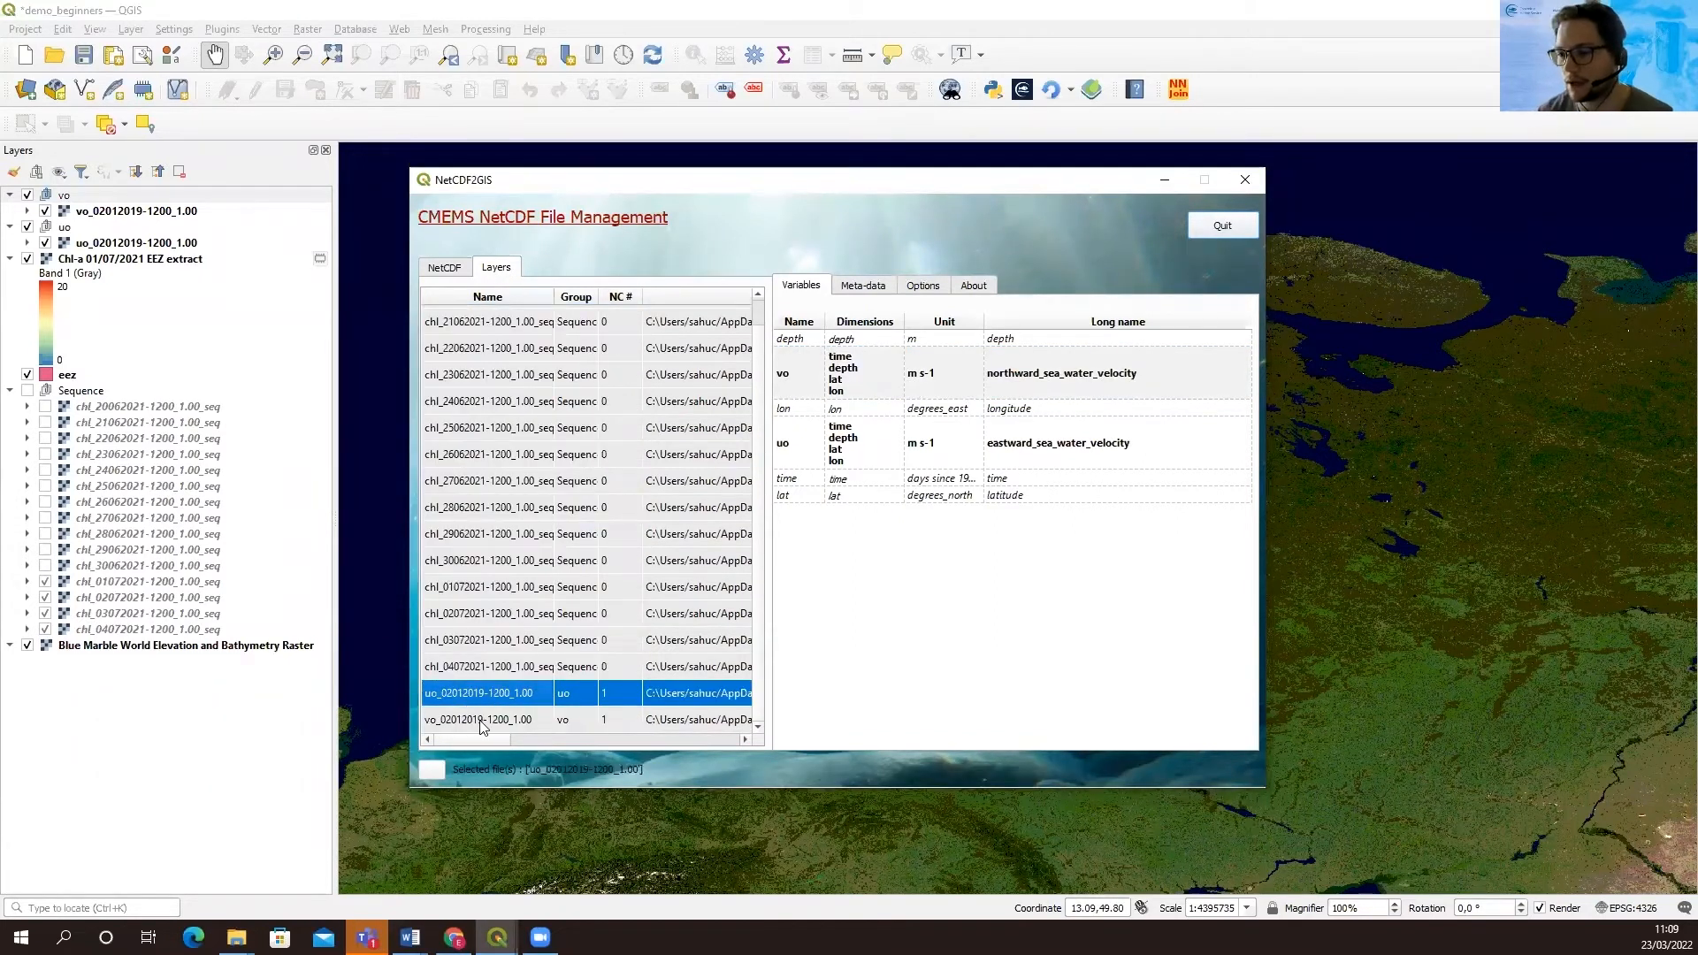
left_click(491, 721, "ctrl")
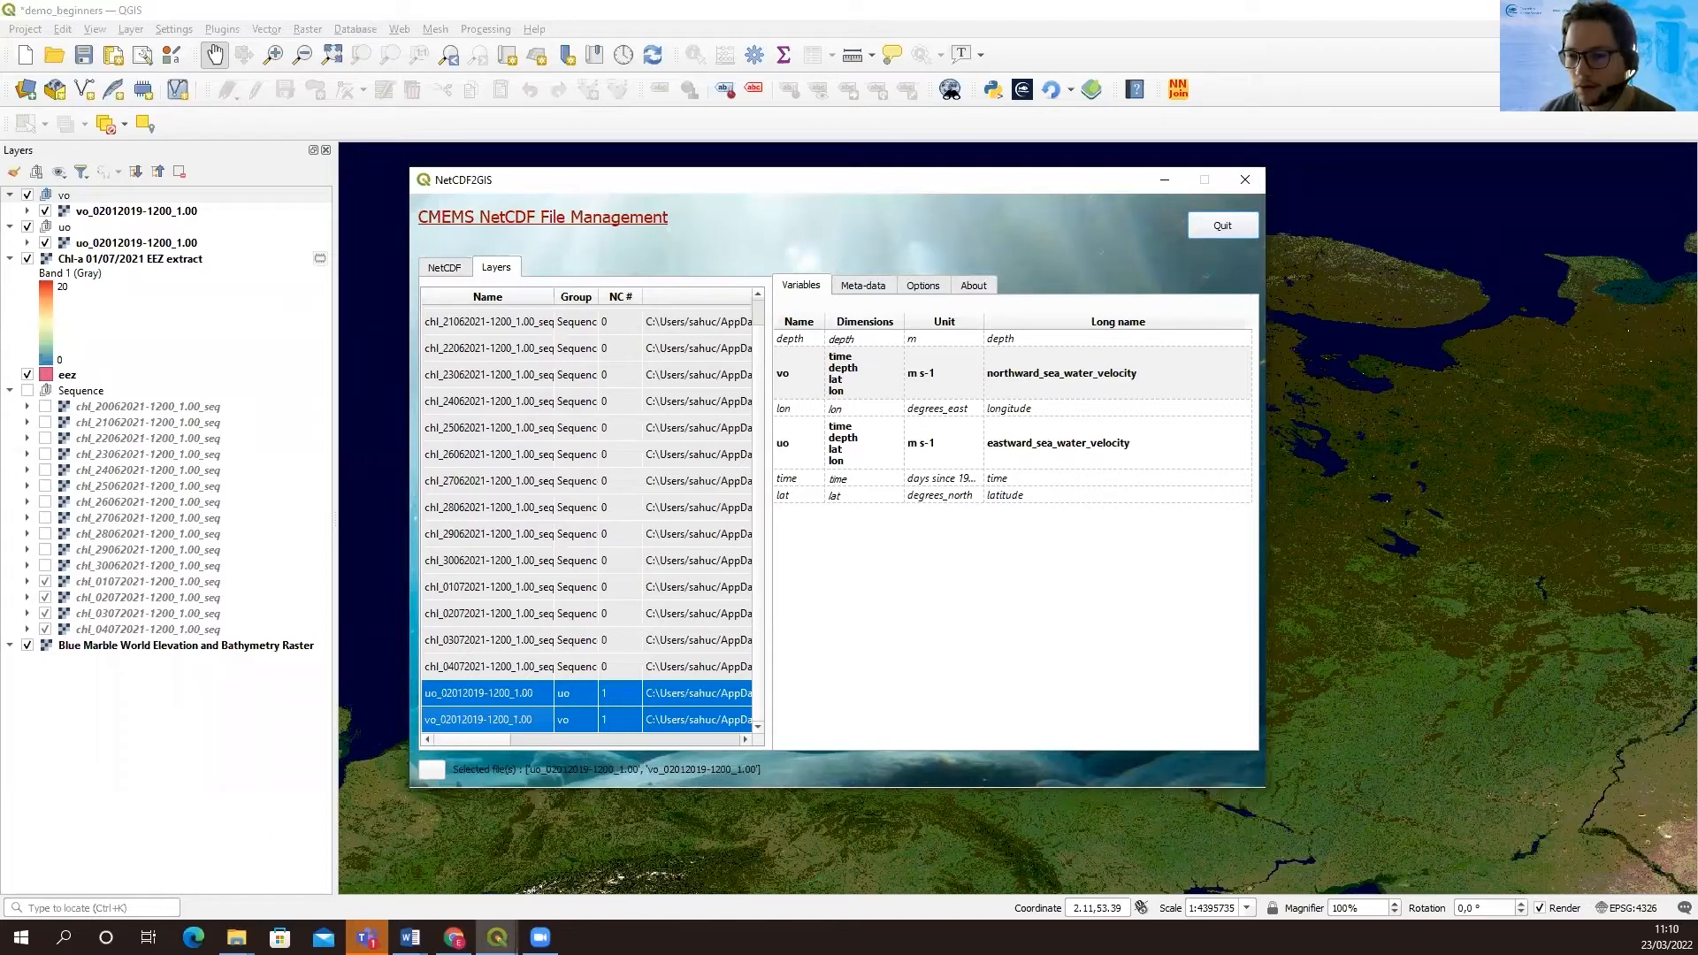
left_click(483, 696)
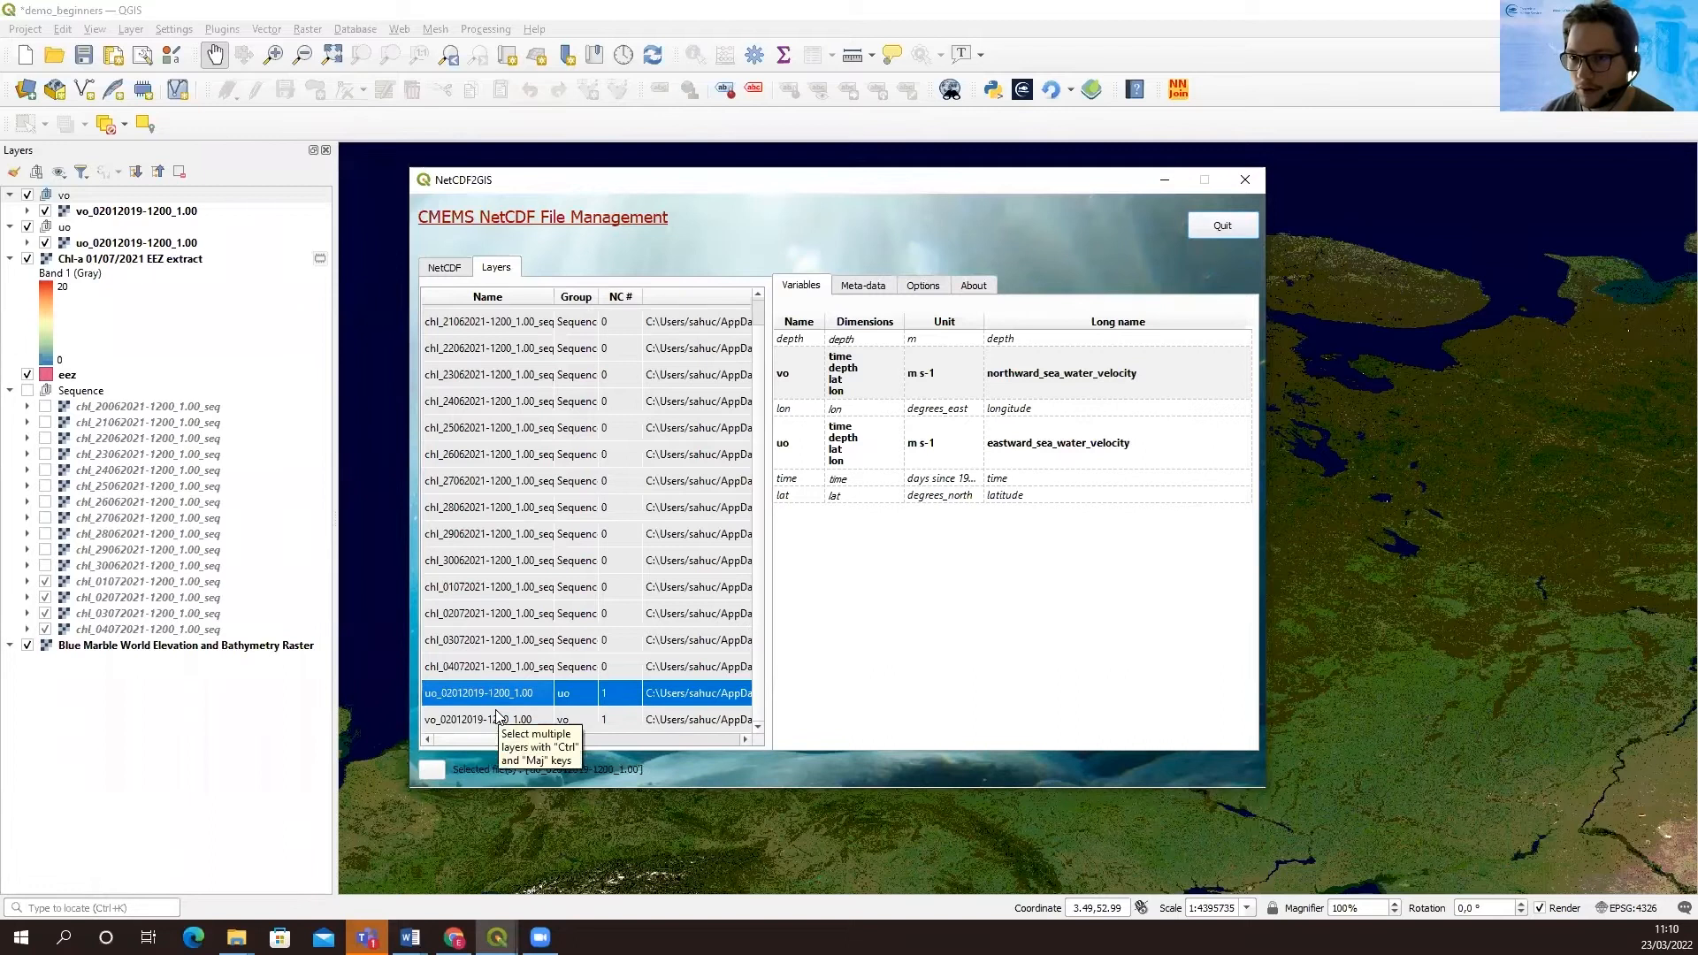
left_click(498, 719, "ctrl")
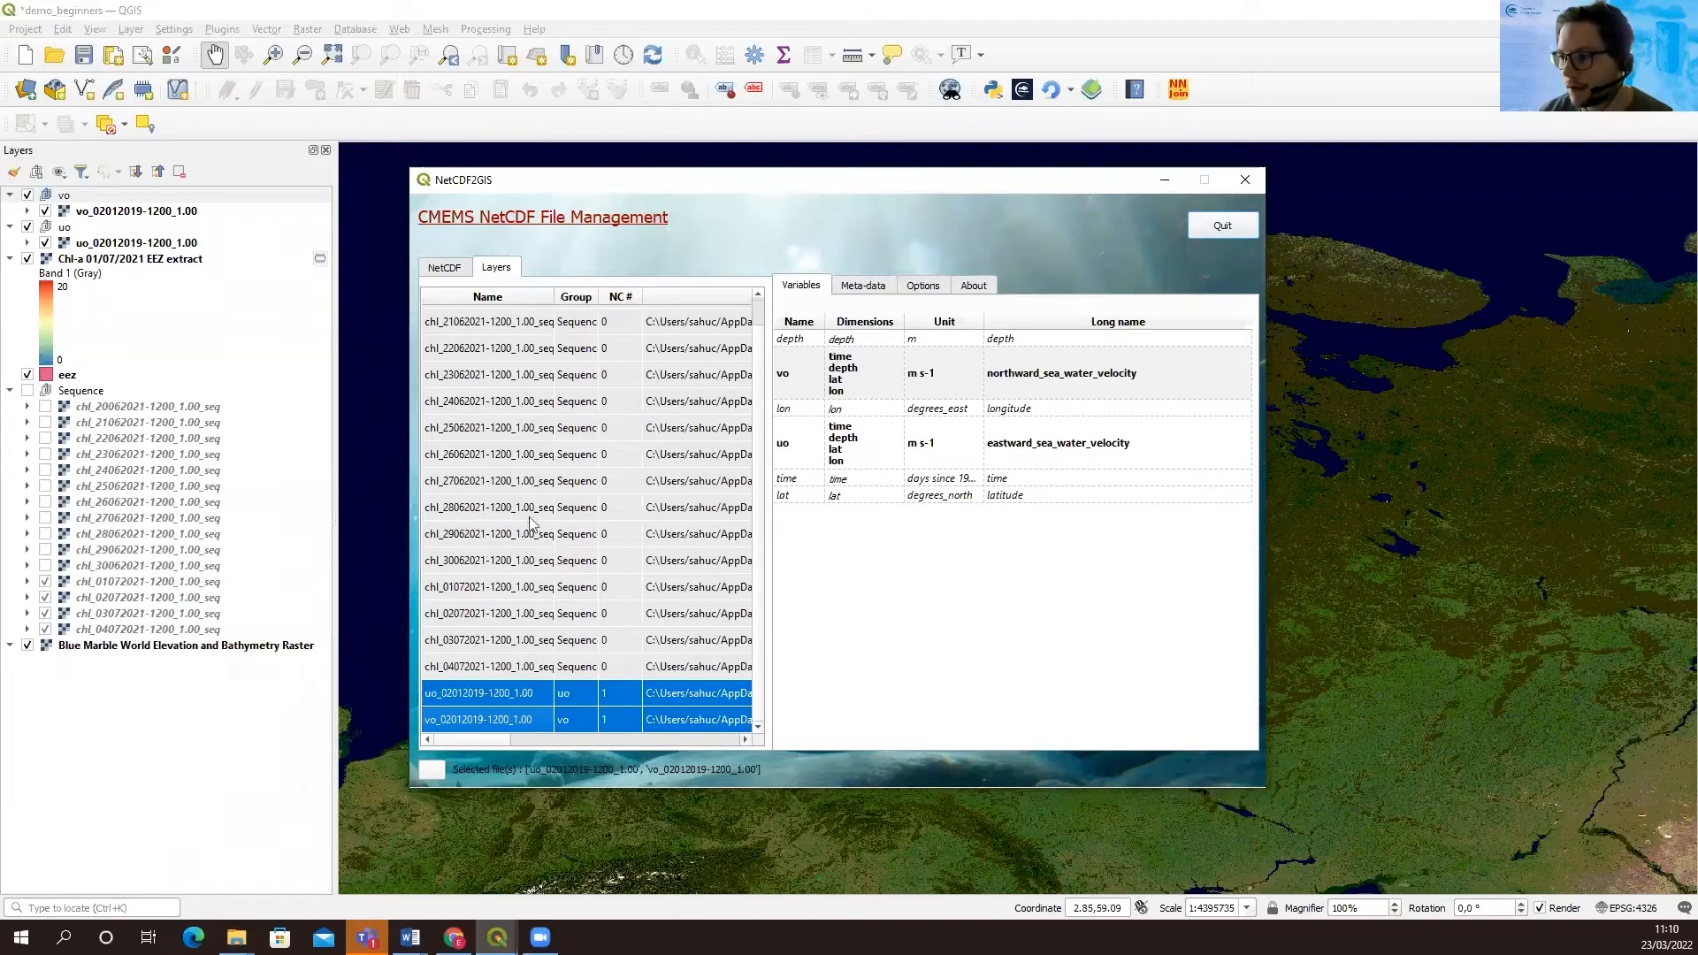
right_click(576, 706)
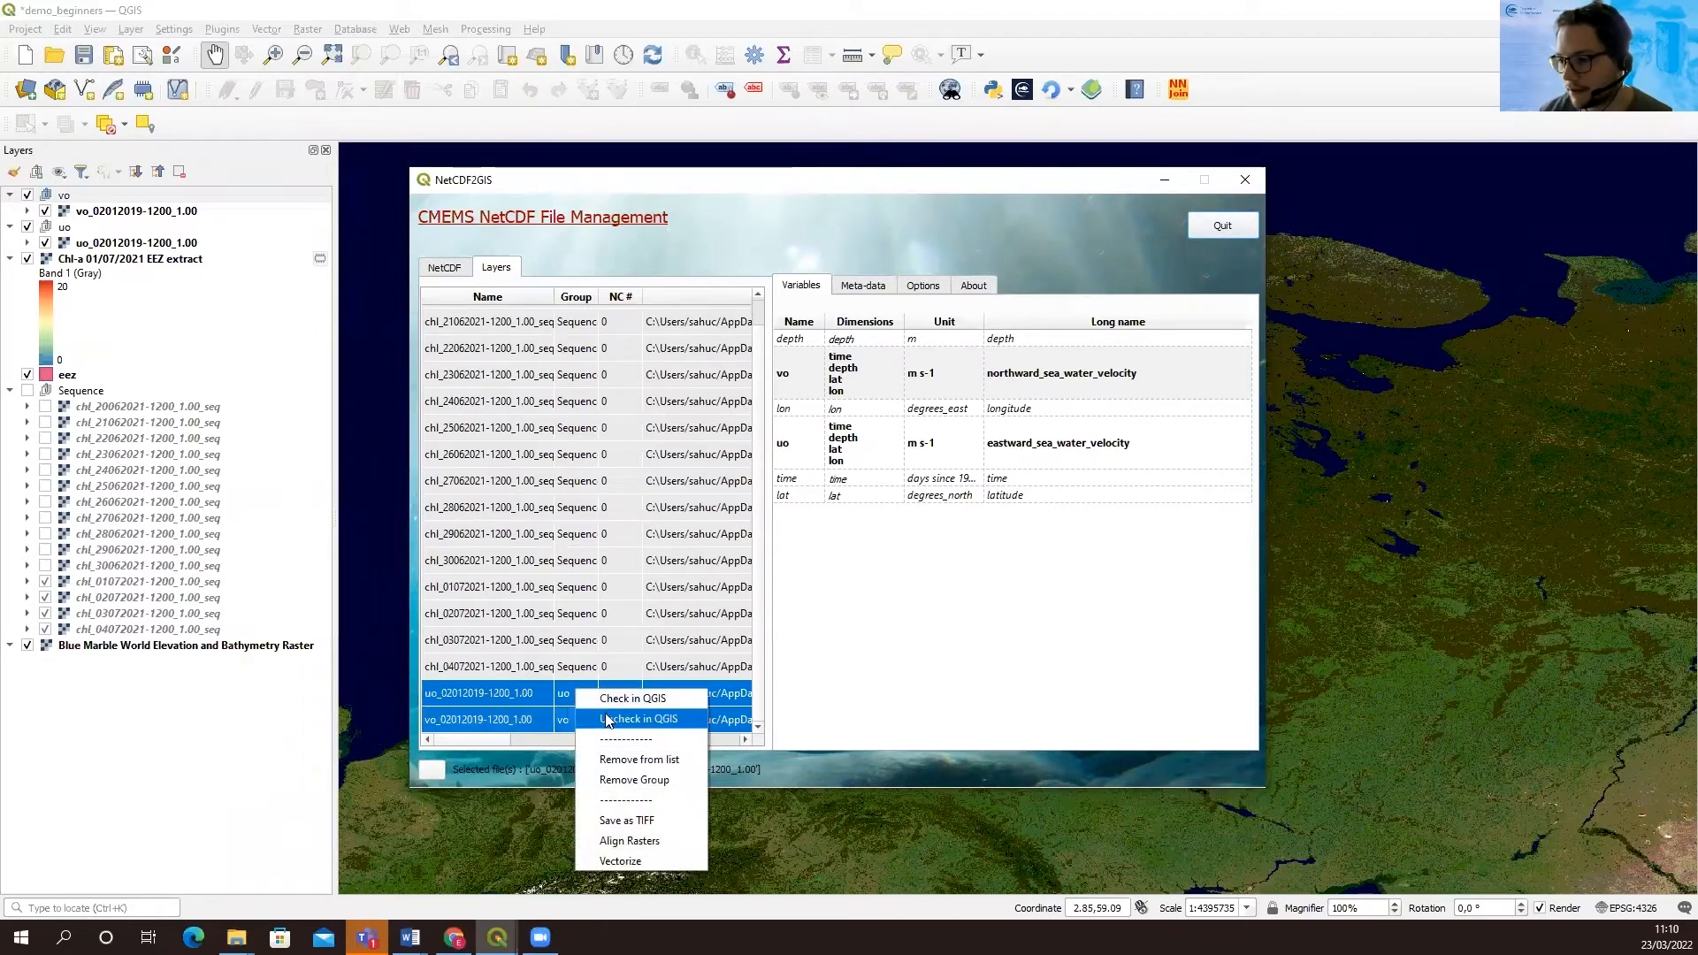
left_click(663, 860)
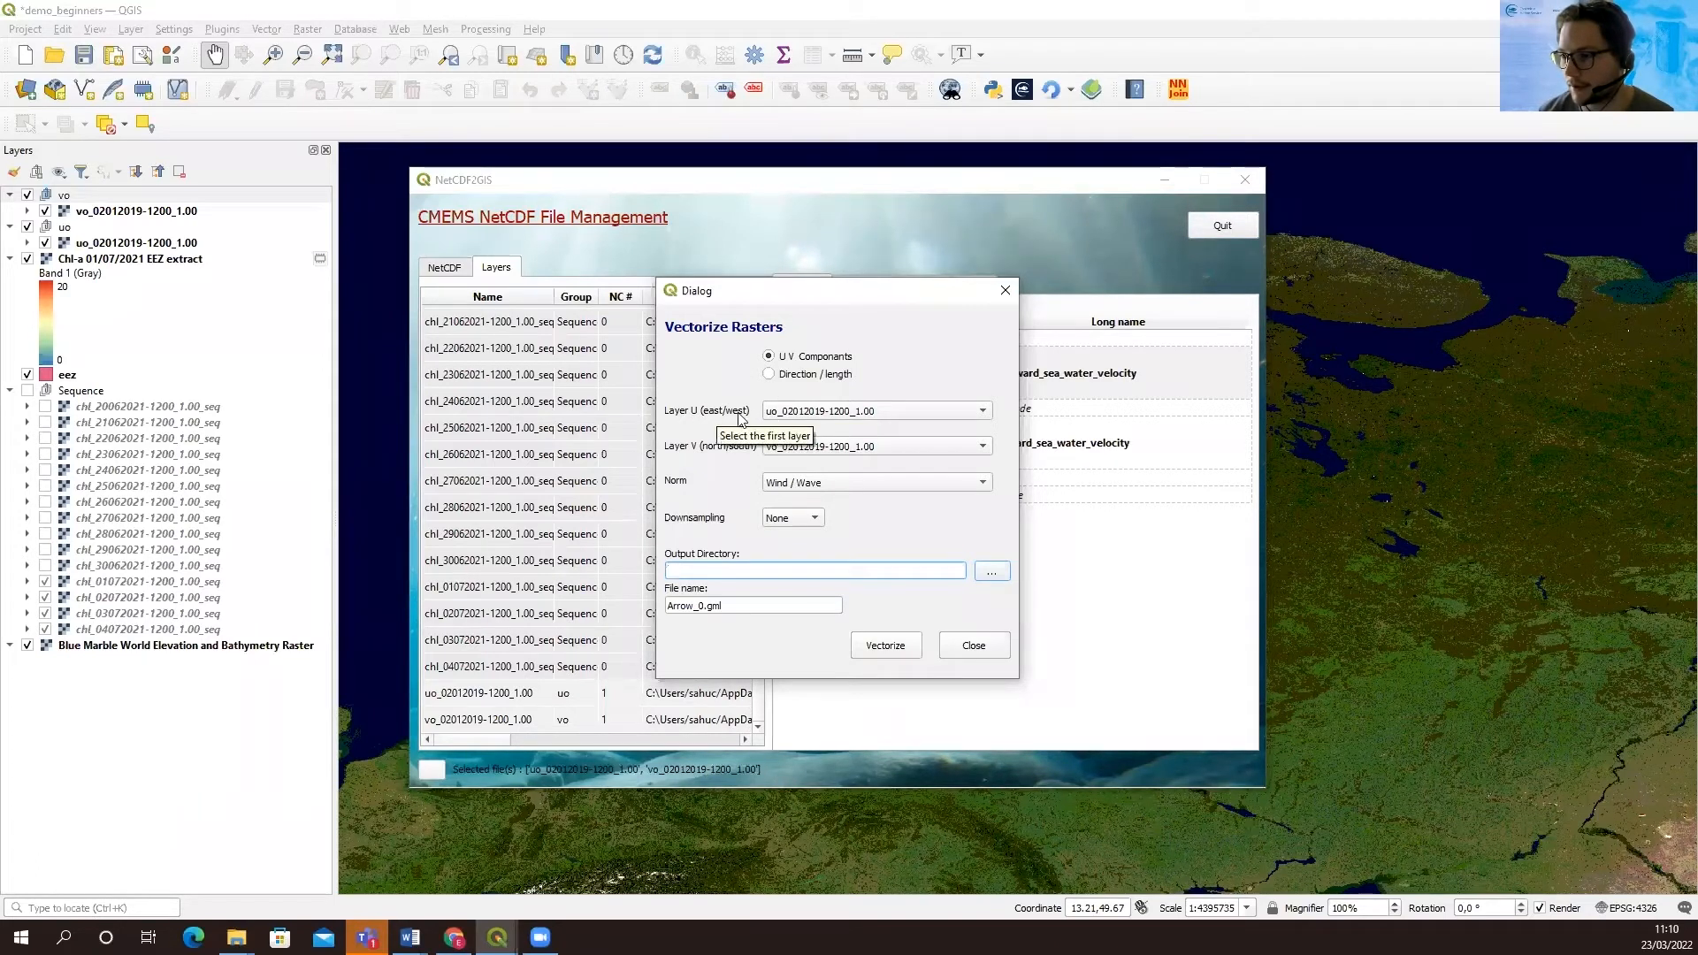
Set the vectorization norm to Current, downsampling to x10, and the output directory to the Baltic scenarios/data/beginners folder
left_click(838, 481)
left_click(821, 497)
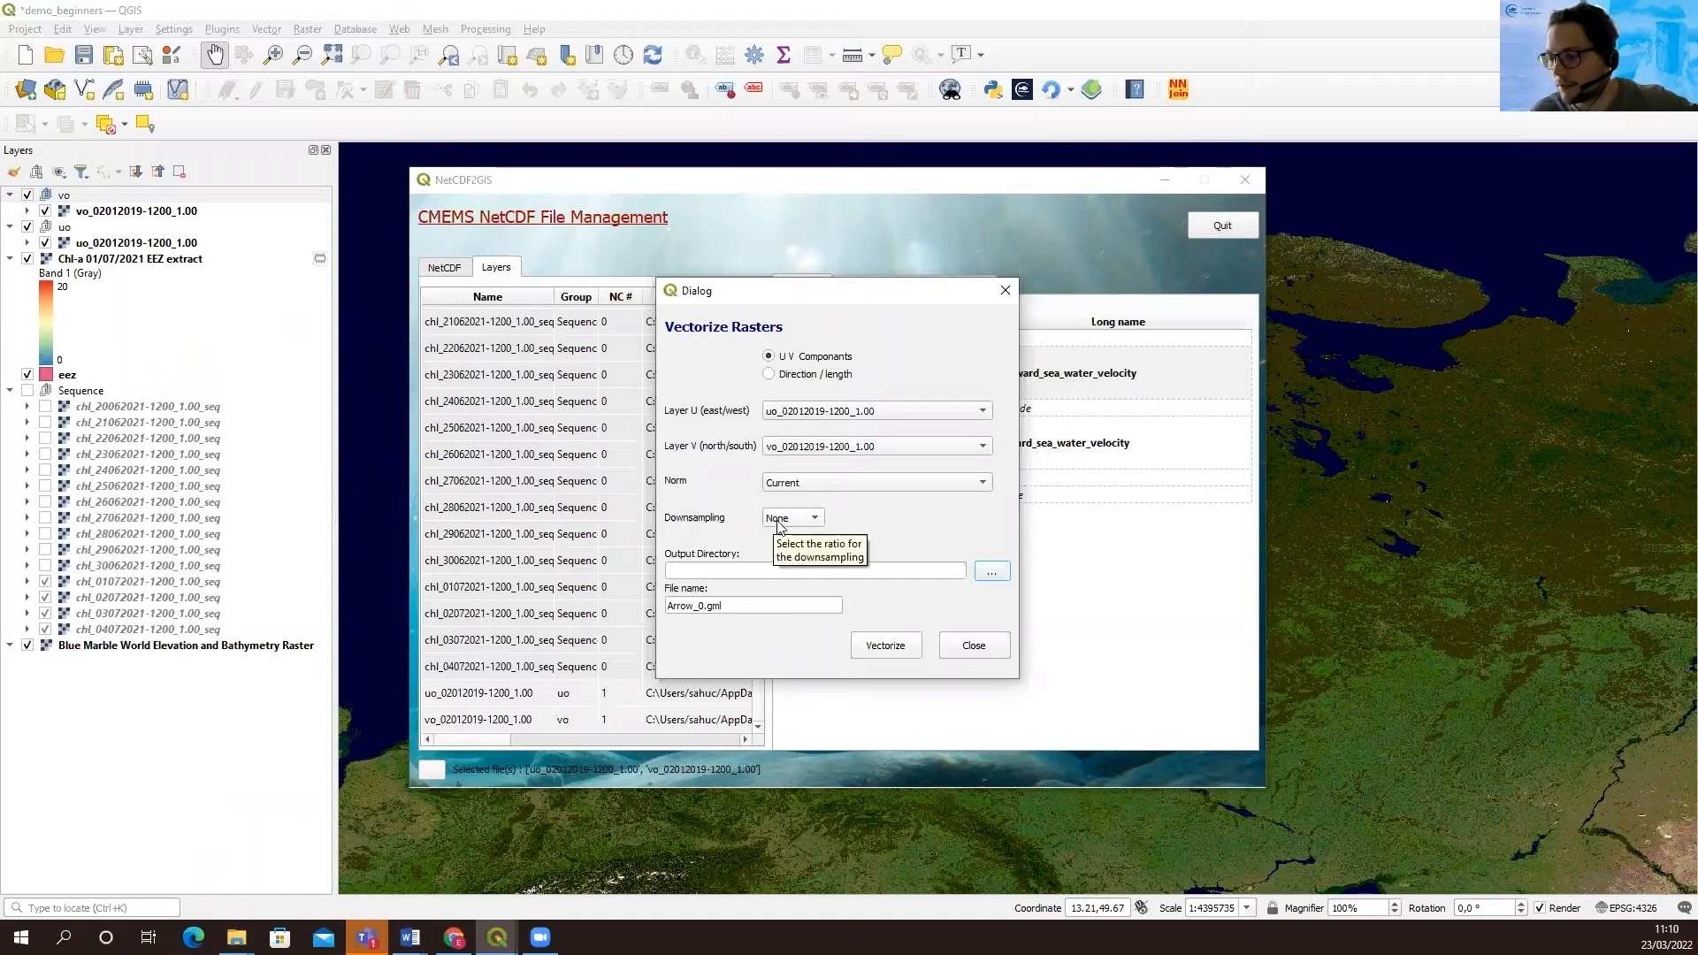
left_click(805, 521)
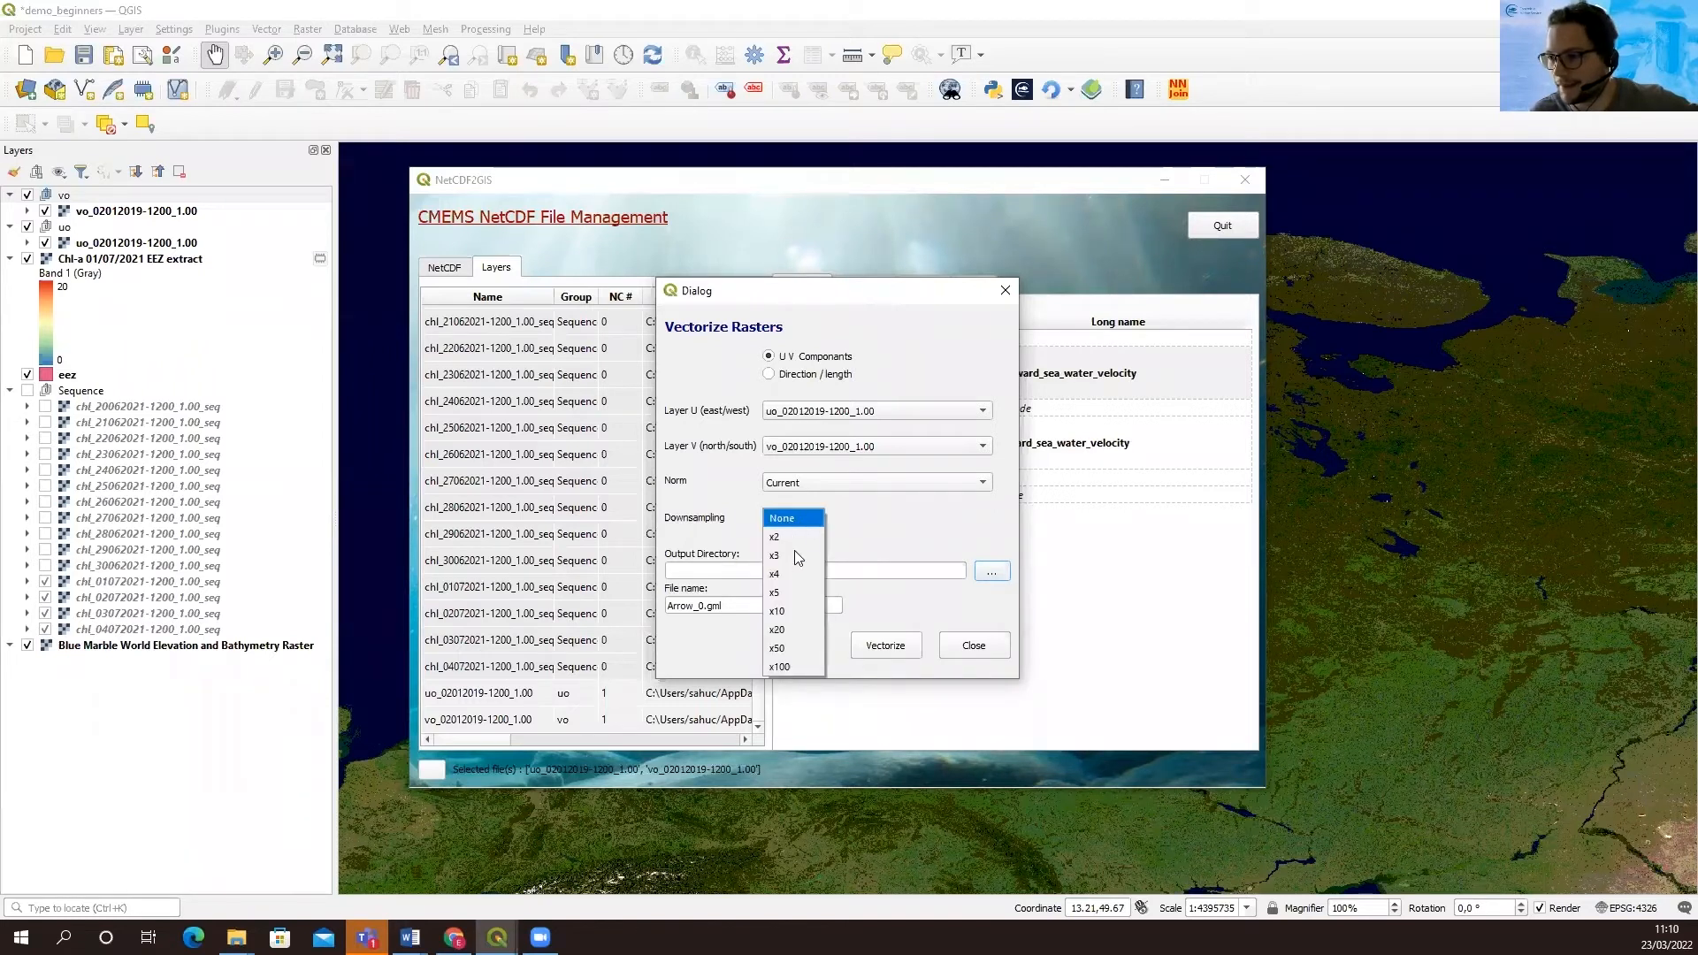
left_click(794, 606)
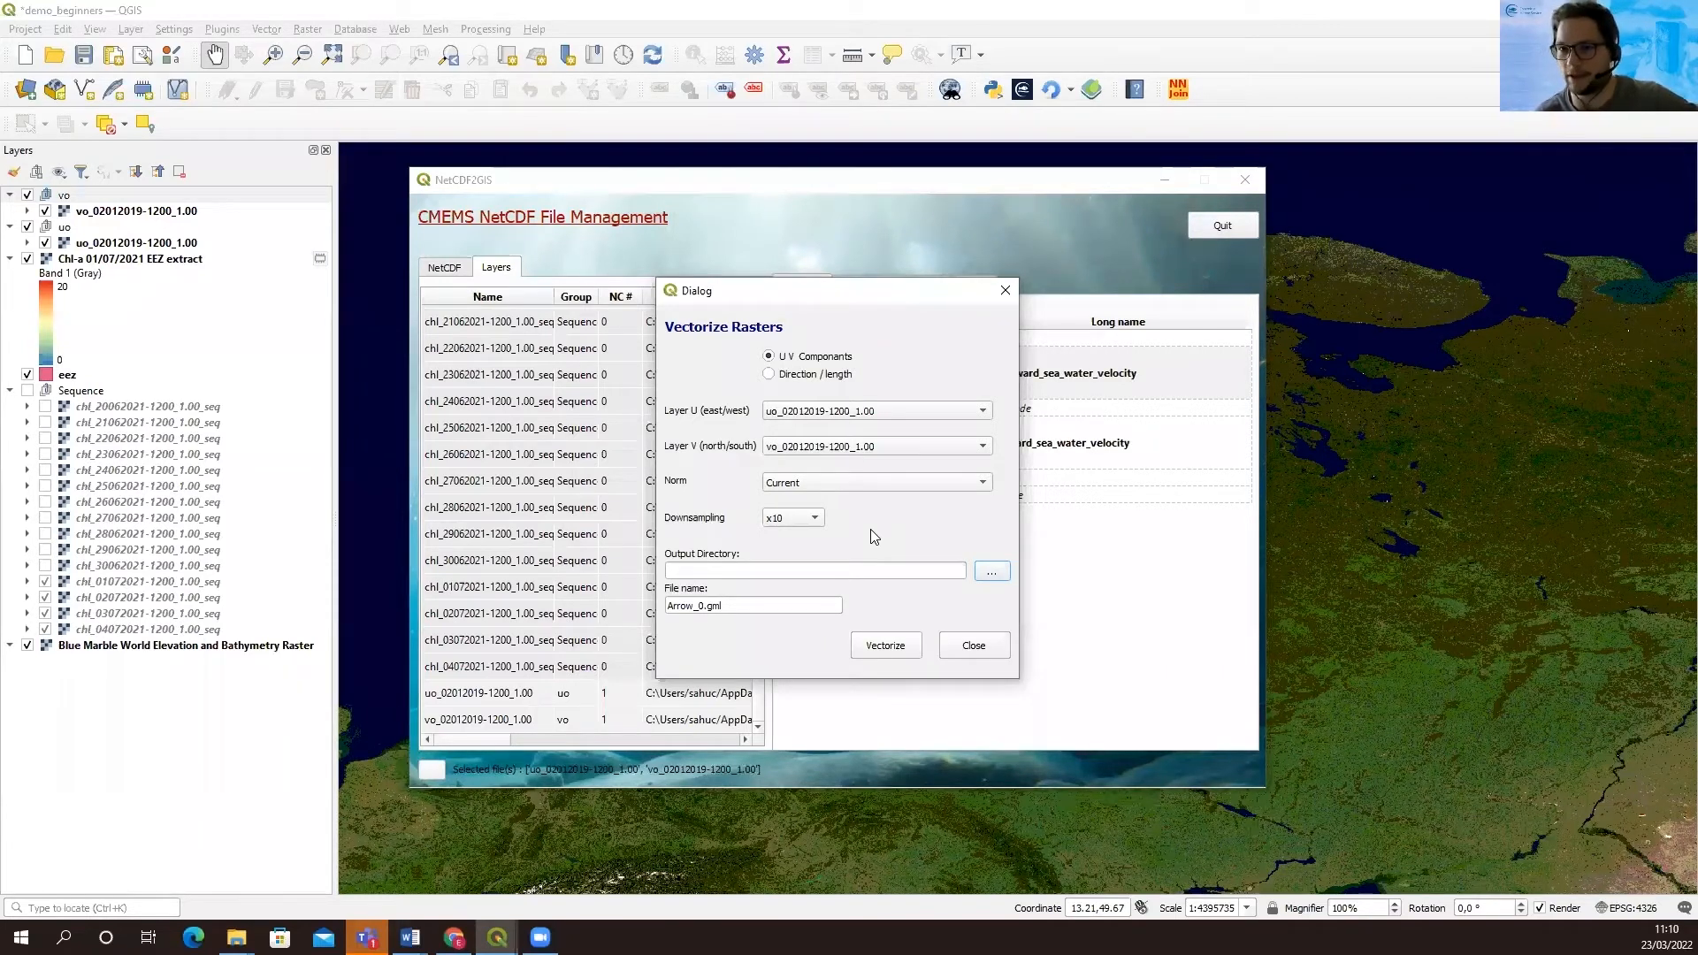
left_click(992, 573)
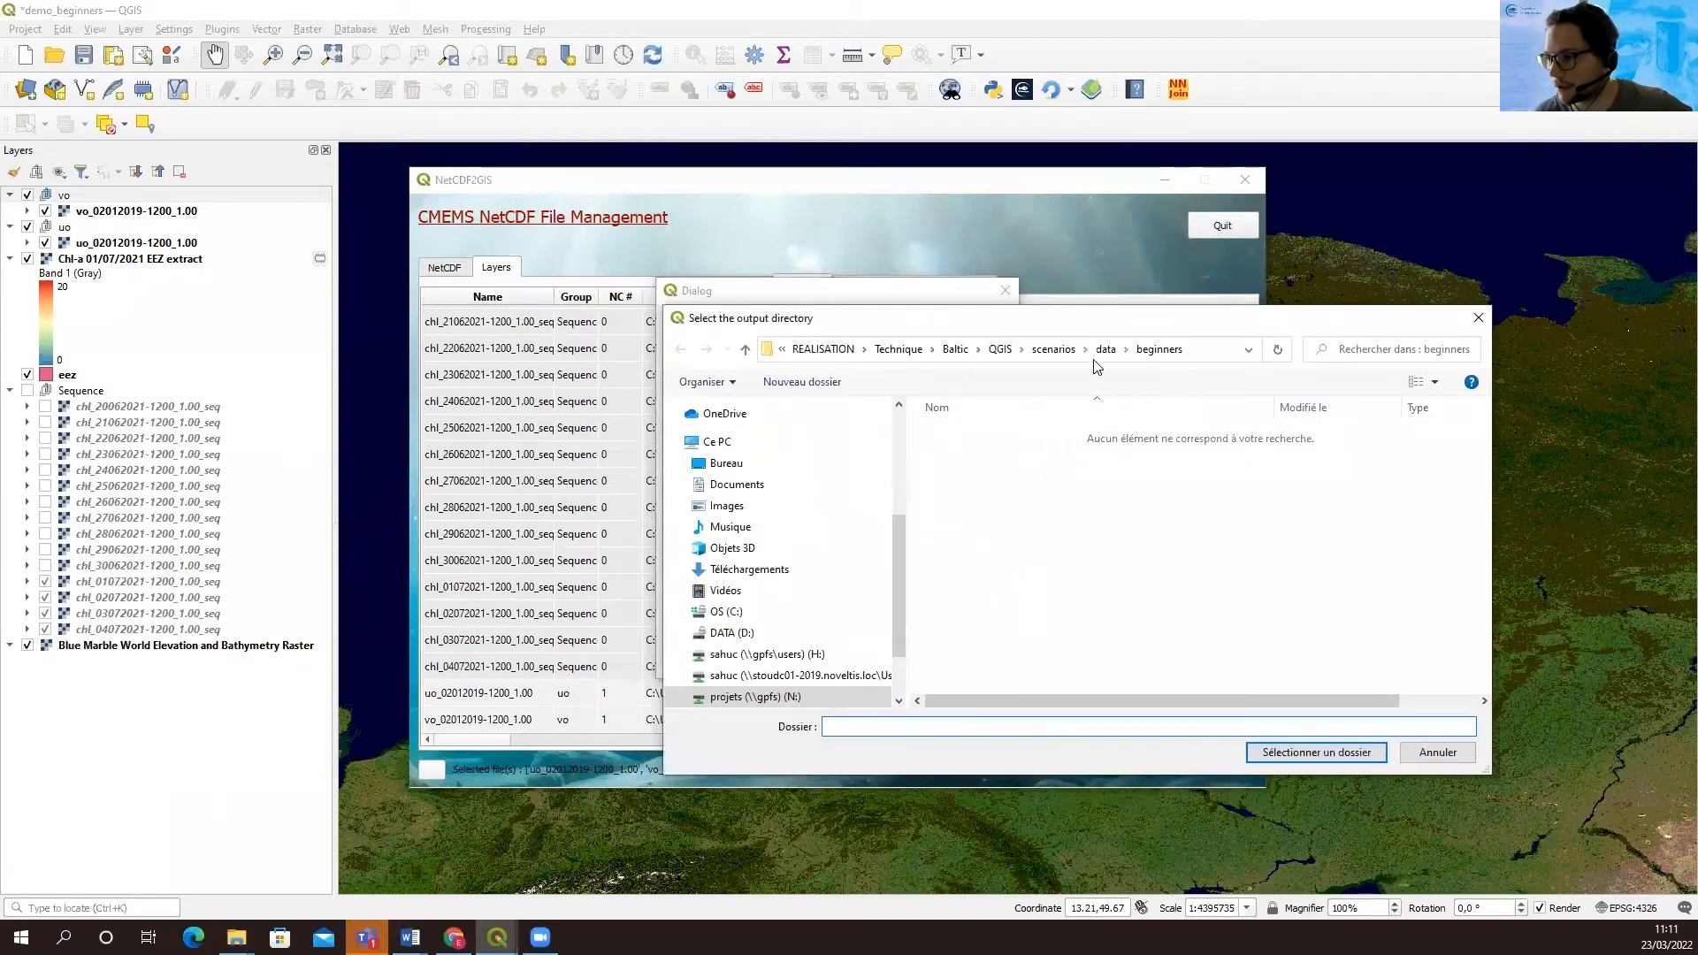
left_click(1301, 752)
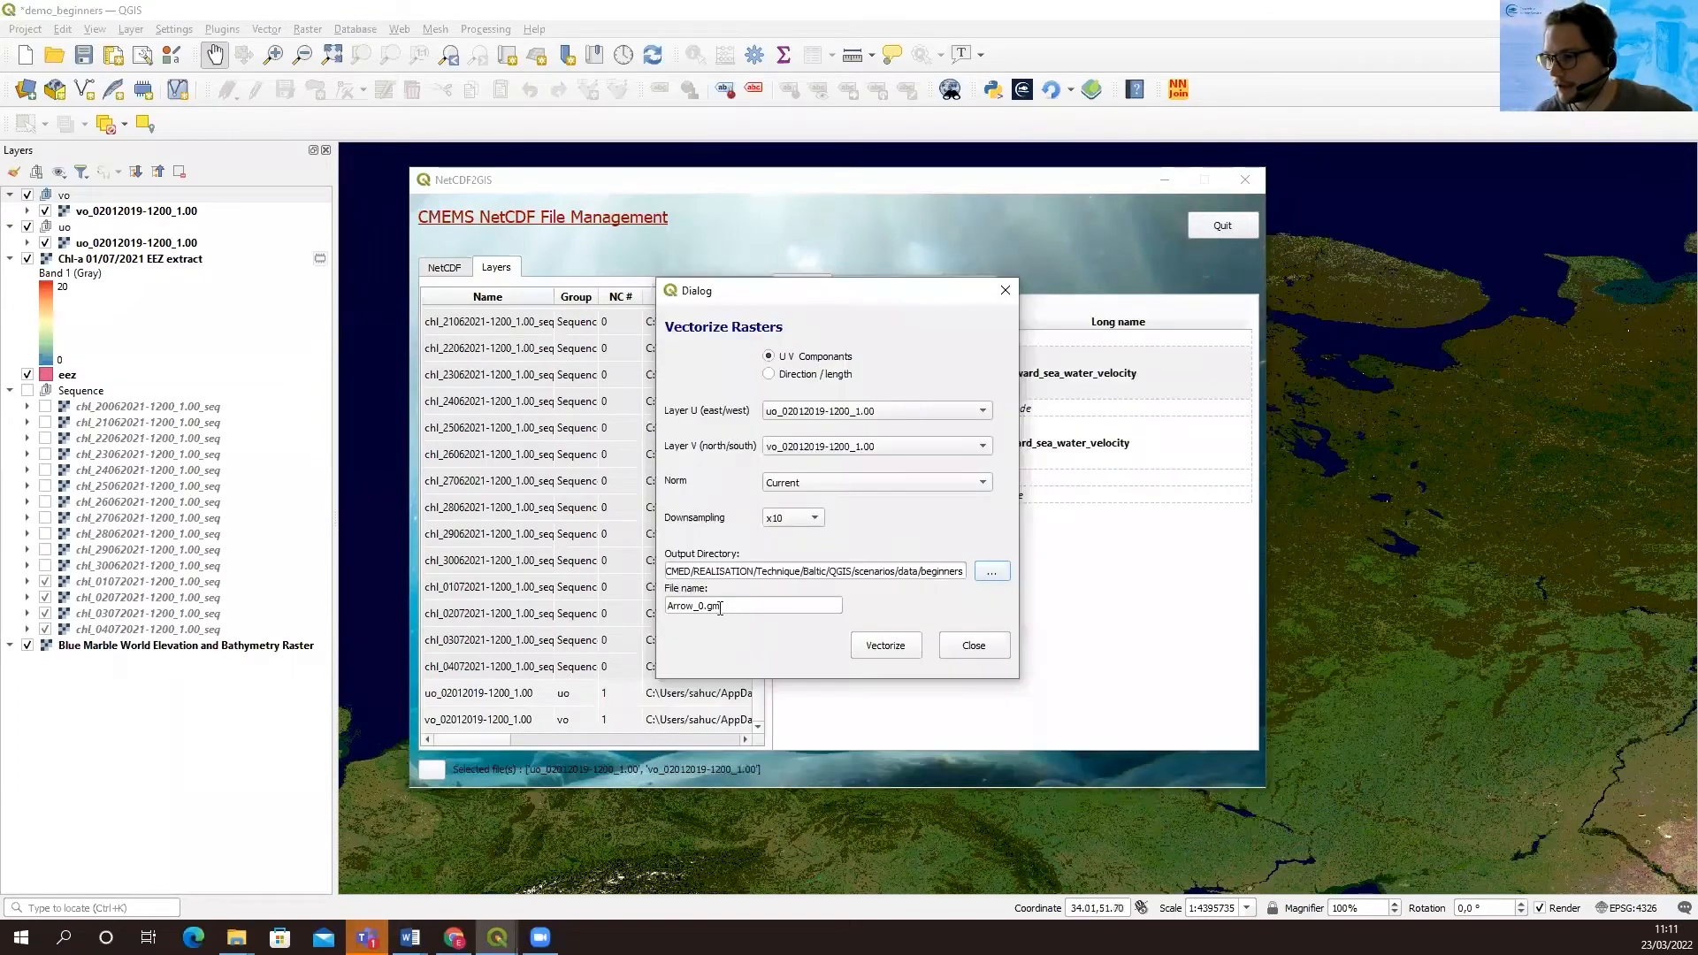
Name the output file January2nd2019_current.gml, vectorize the rasters, and put the NetCDF2GIS windows away
left_click_drag(703, 607, 638, 607)
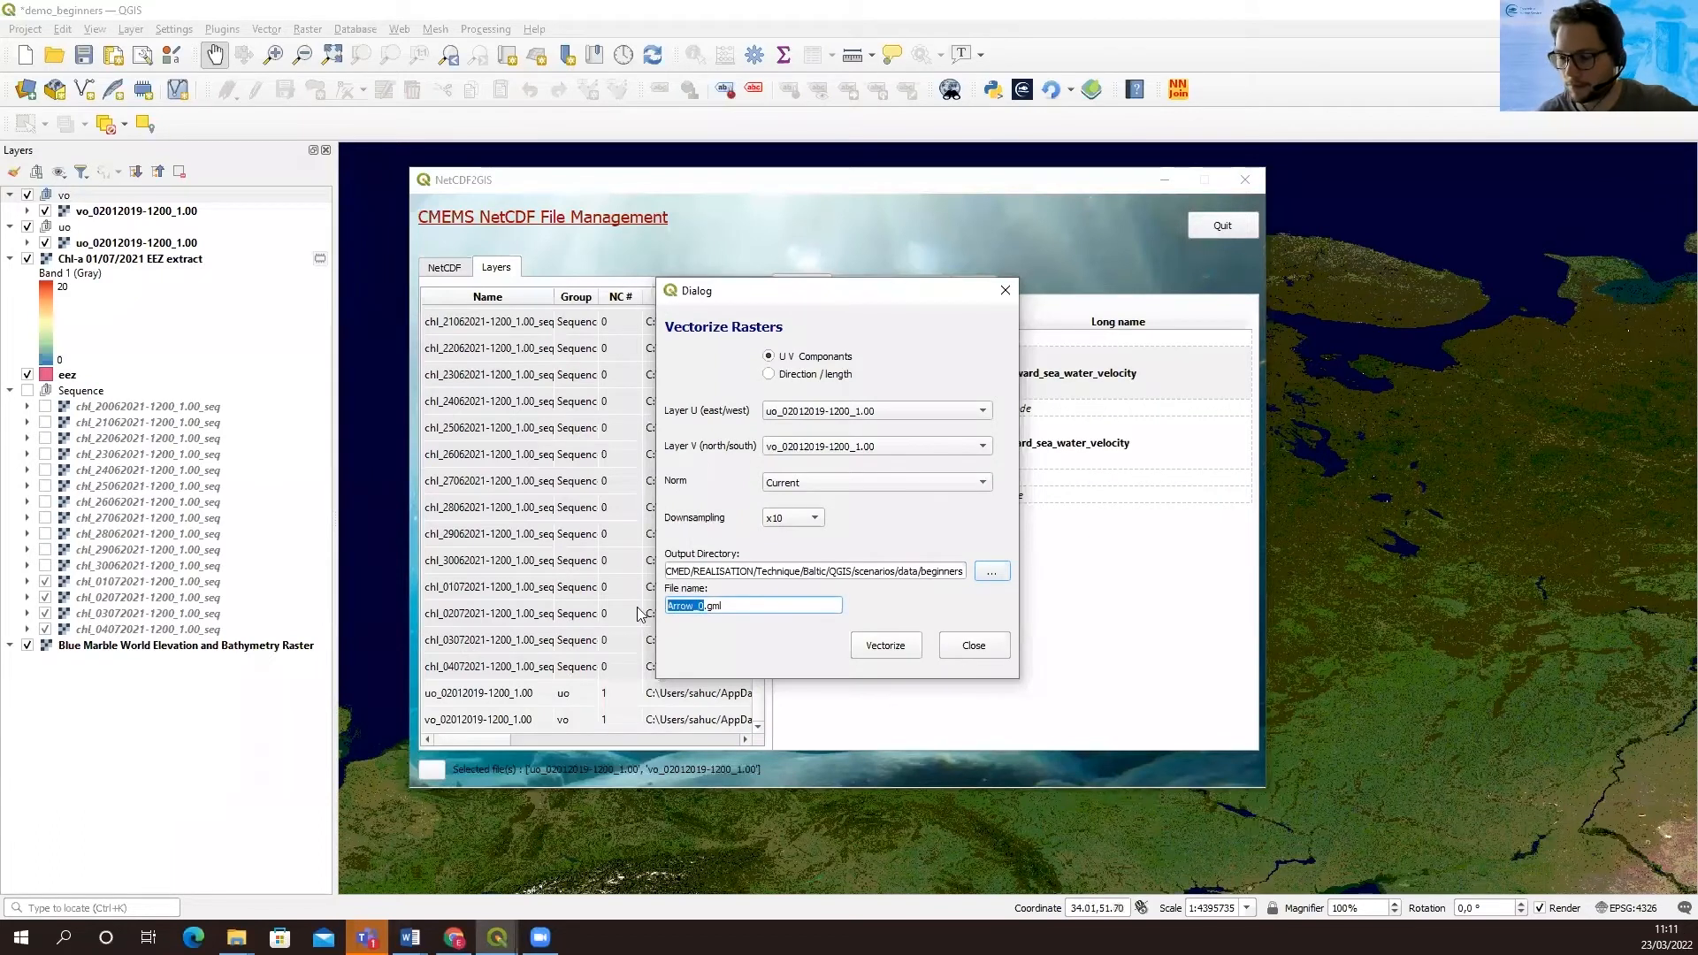
key("BackSpace")
type("January")
type("2")
type("nd")
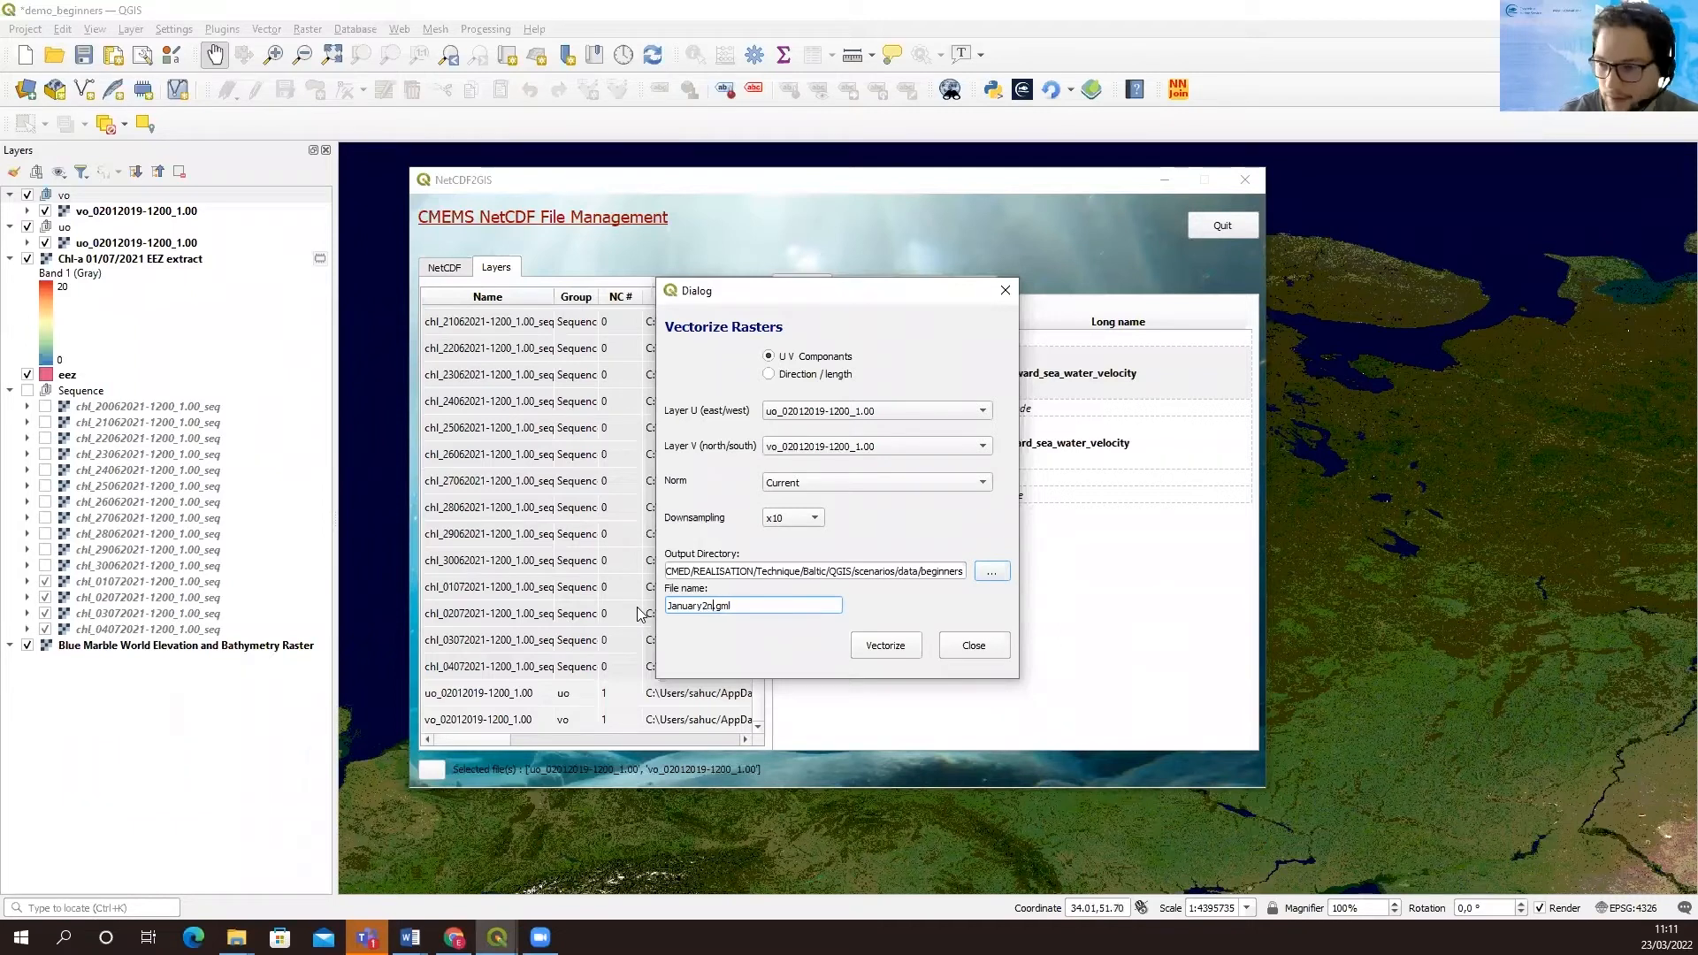
type("2019_current")
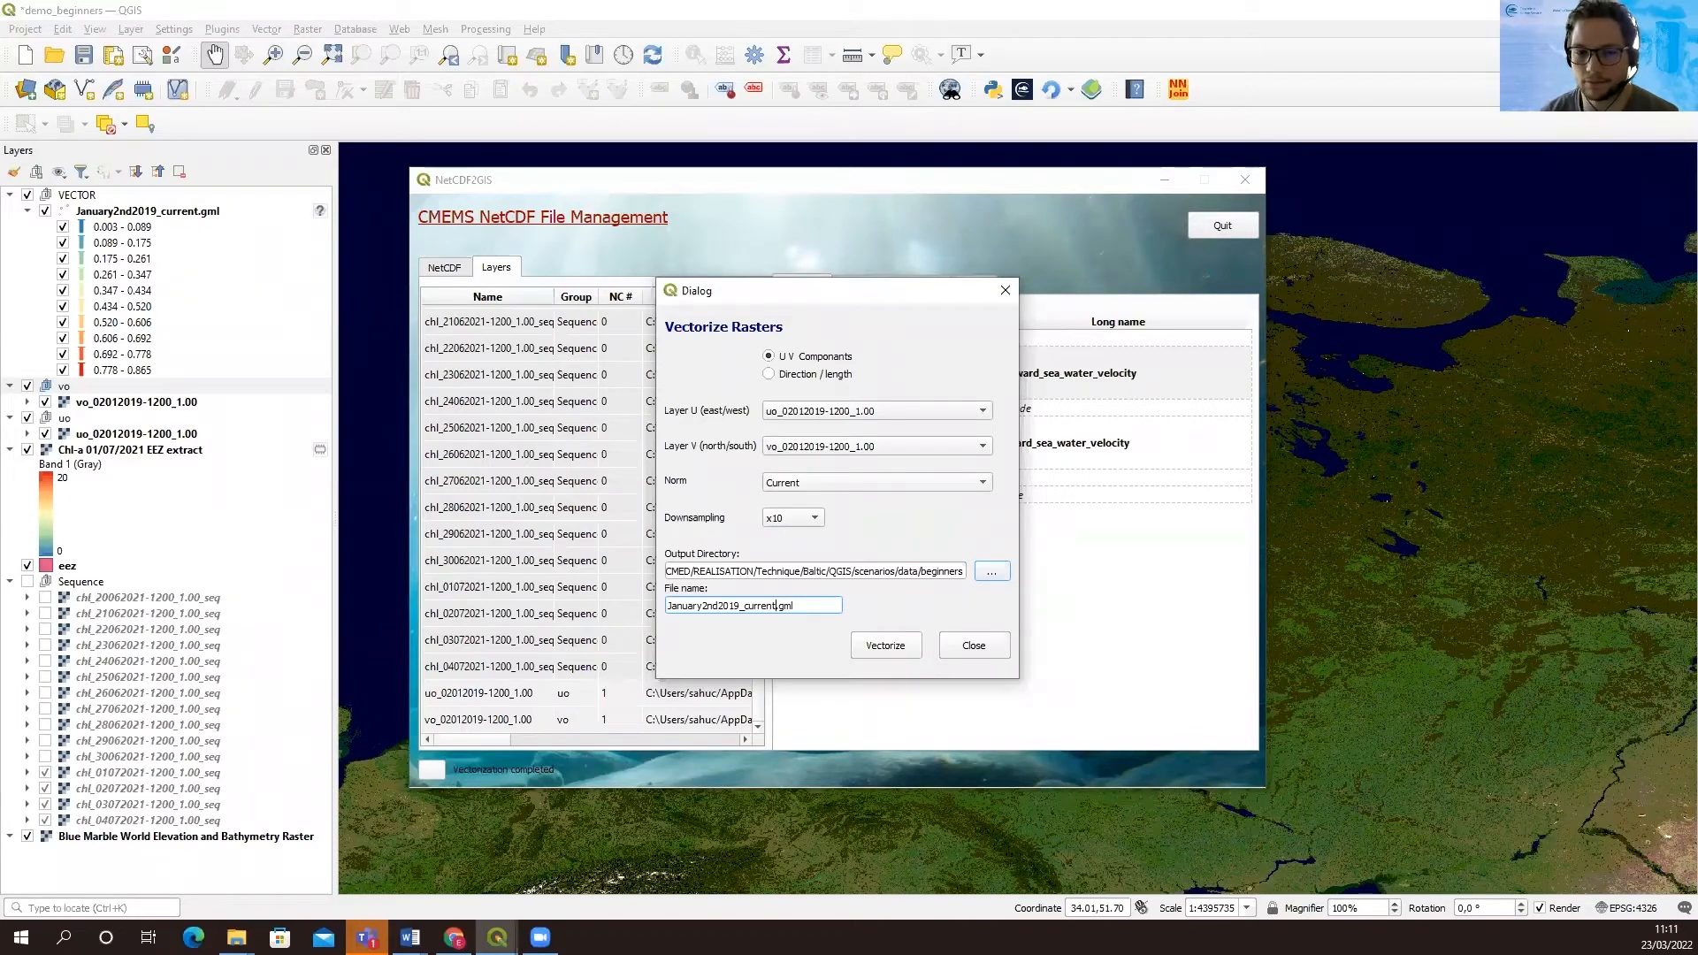
left_click(1005, 291)
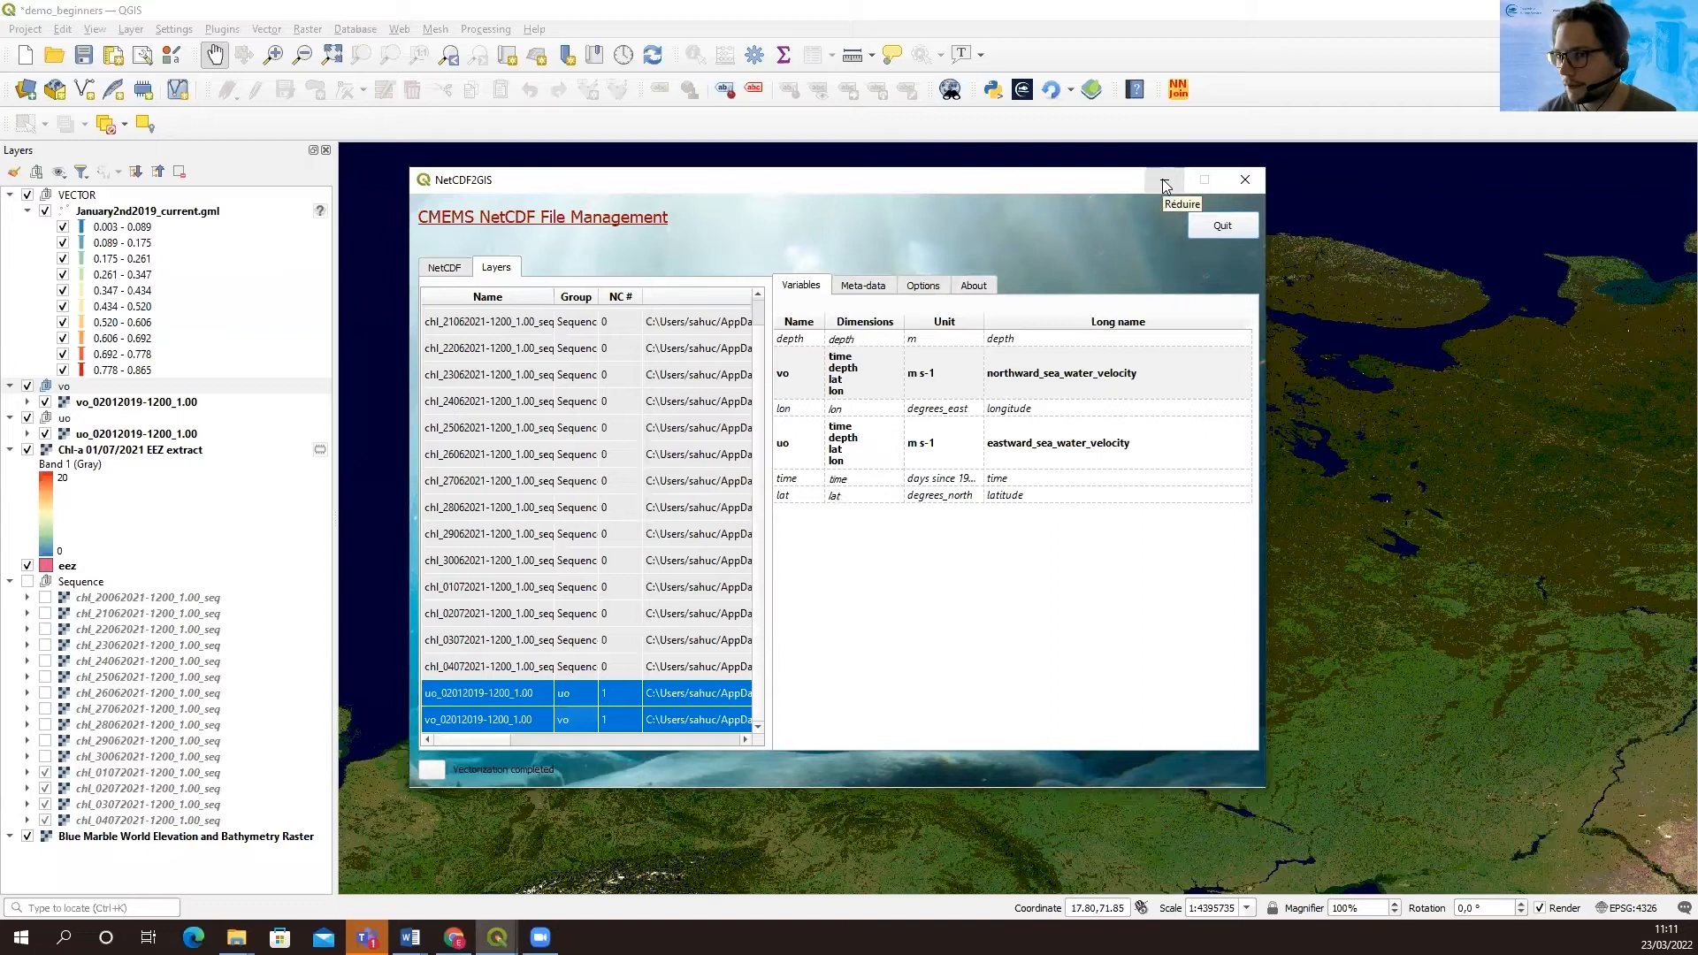
left_click(1164, 183)
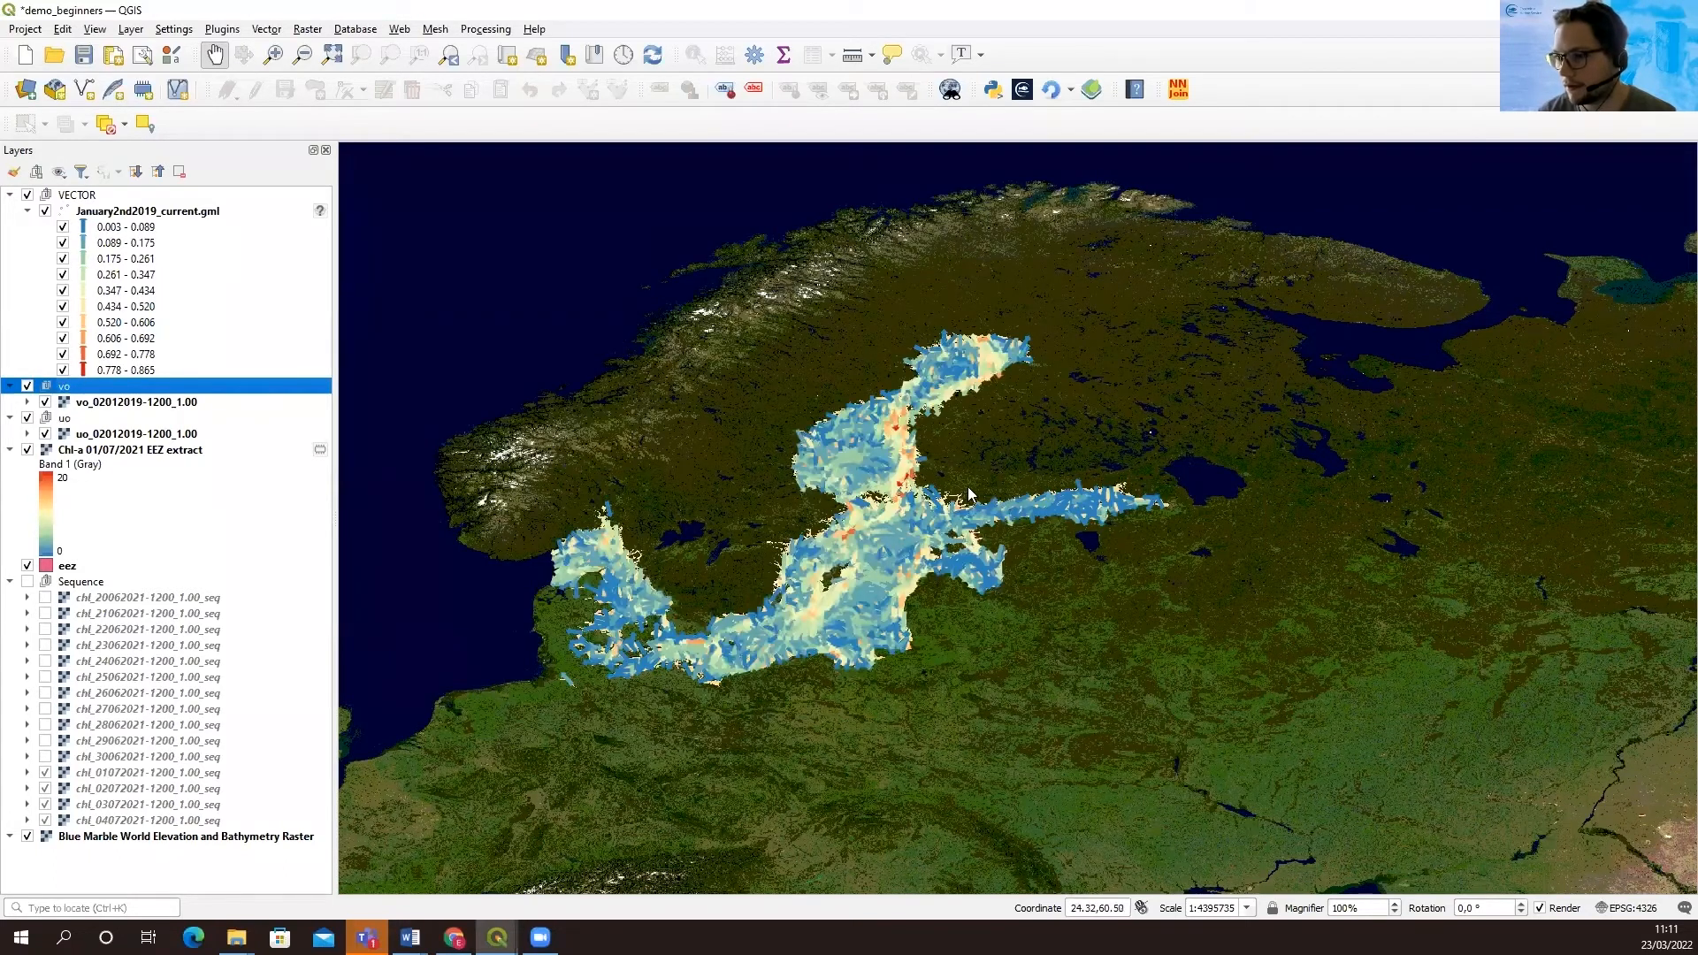
Hide the uo and vo raster groups and inspect the current arrows over the central Baltic Sea
scroll(945, 515, "up", 1)
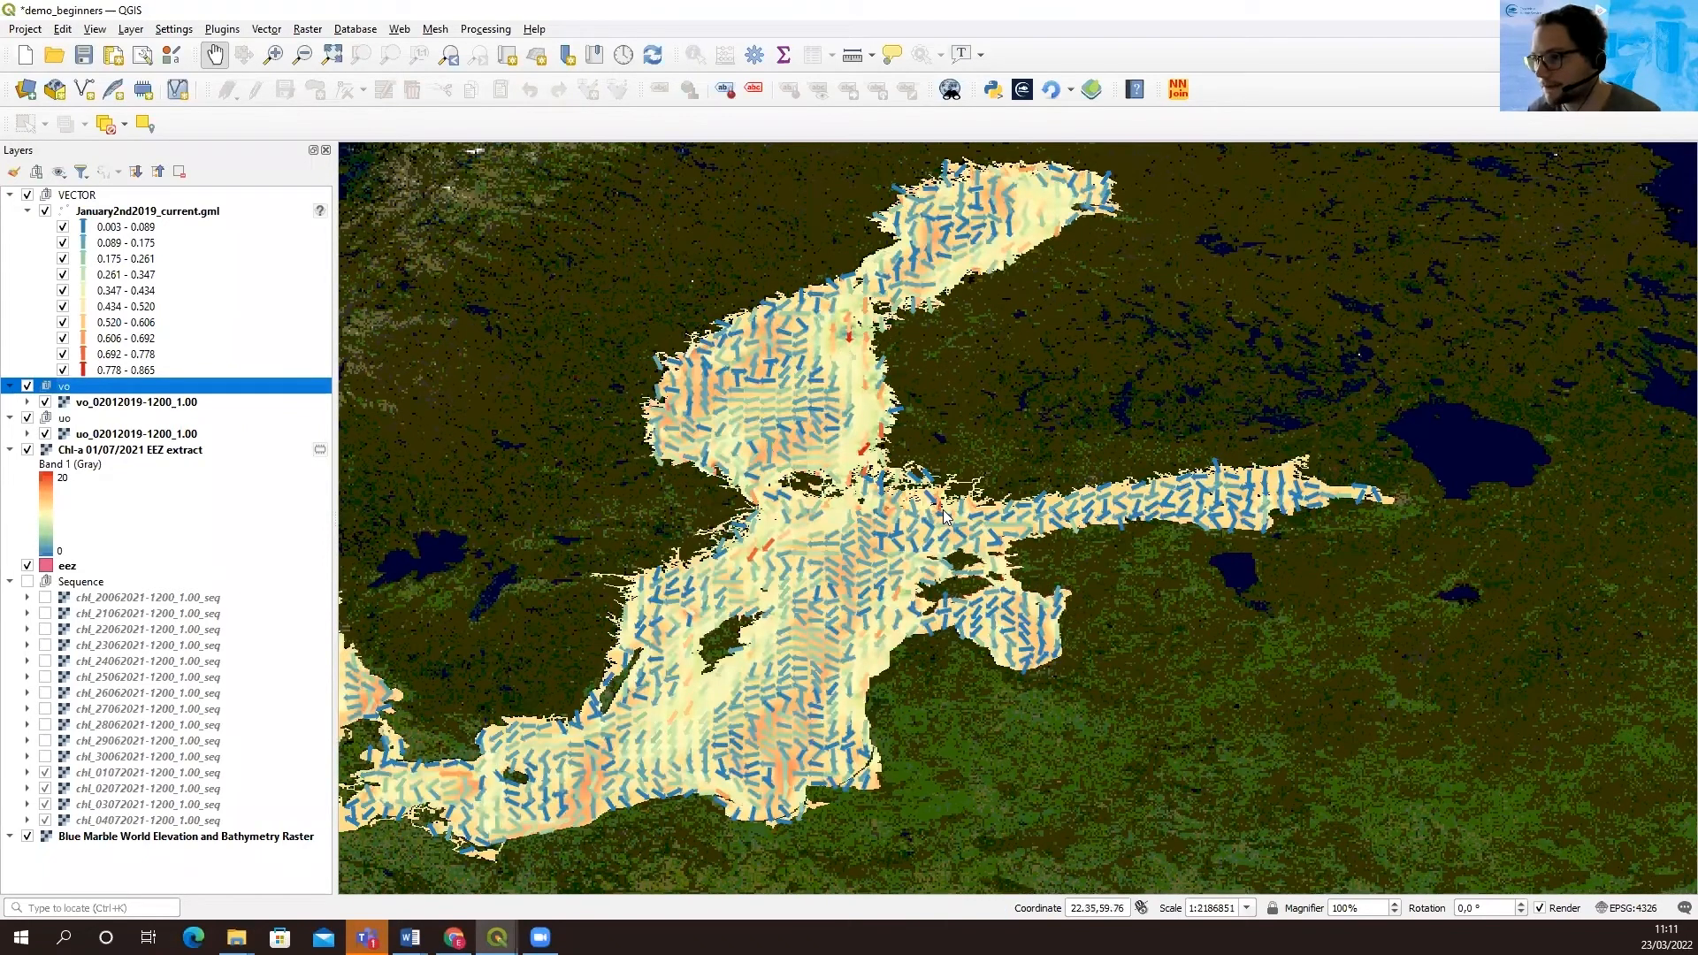
scroll(945, 515, "up", 1)
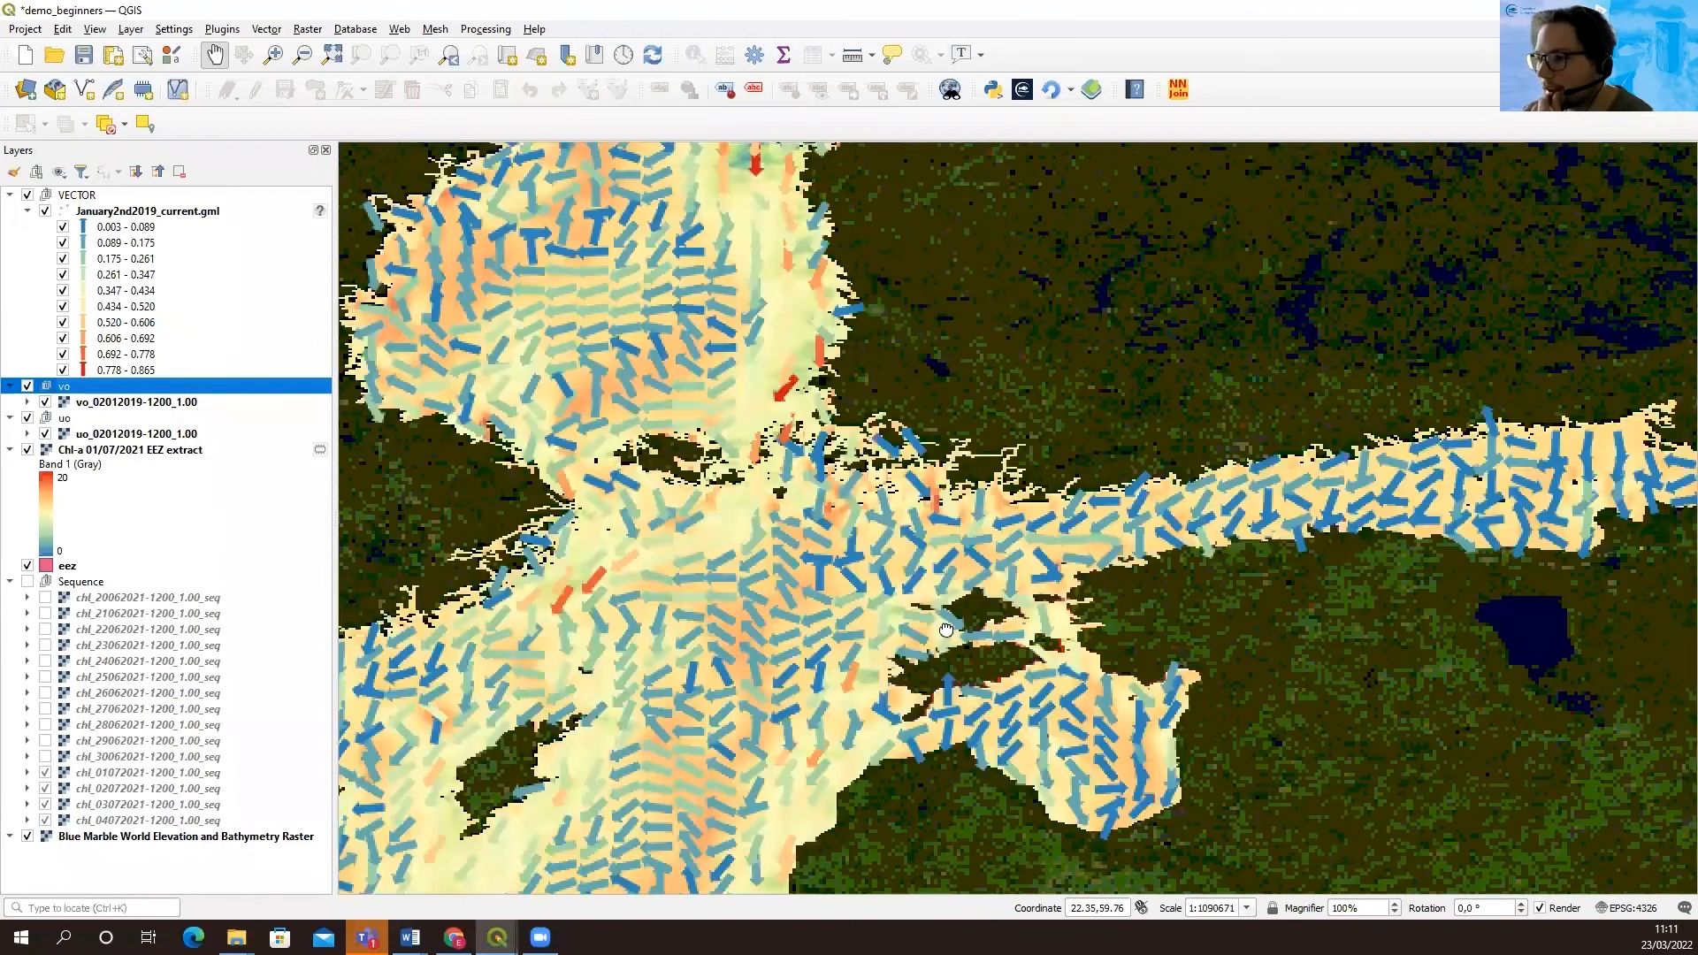
left_click_drag(882, 531, 954, 682)
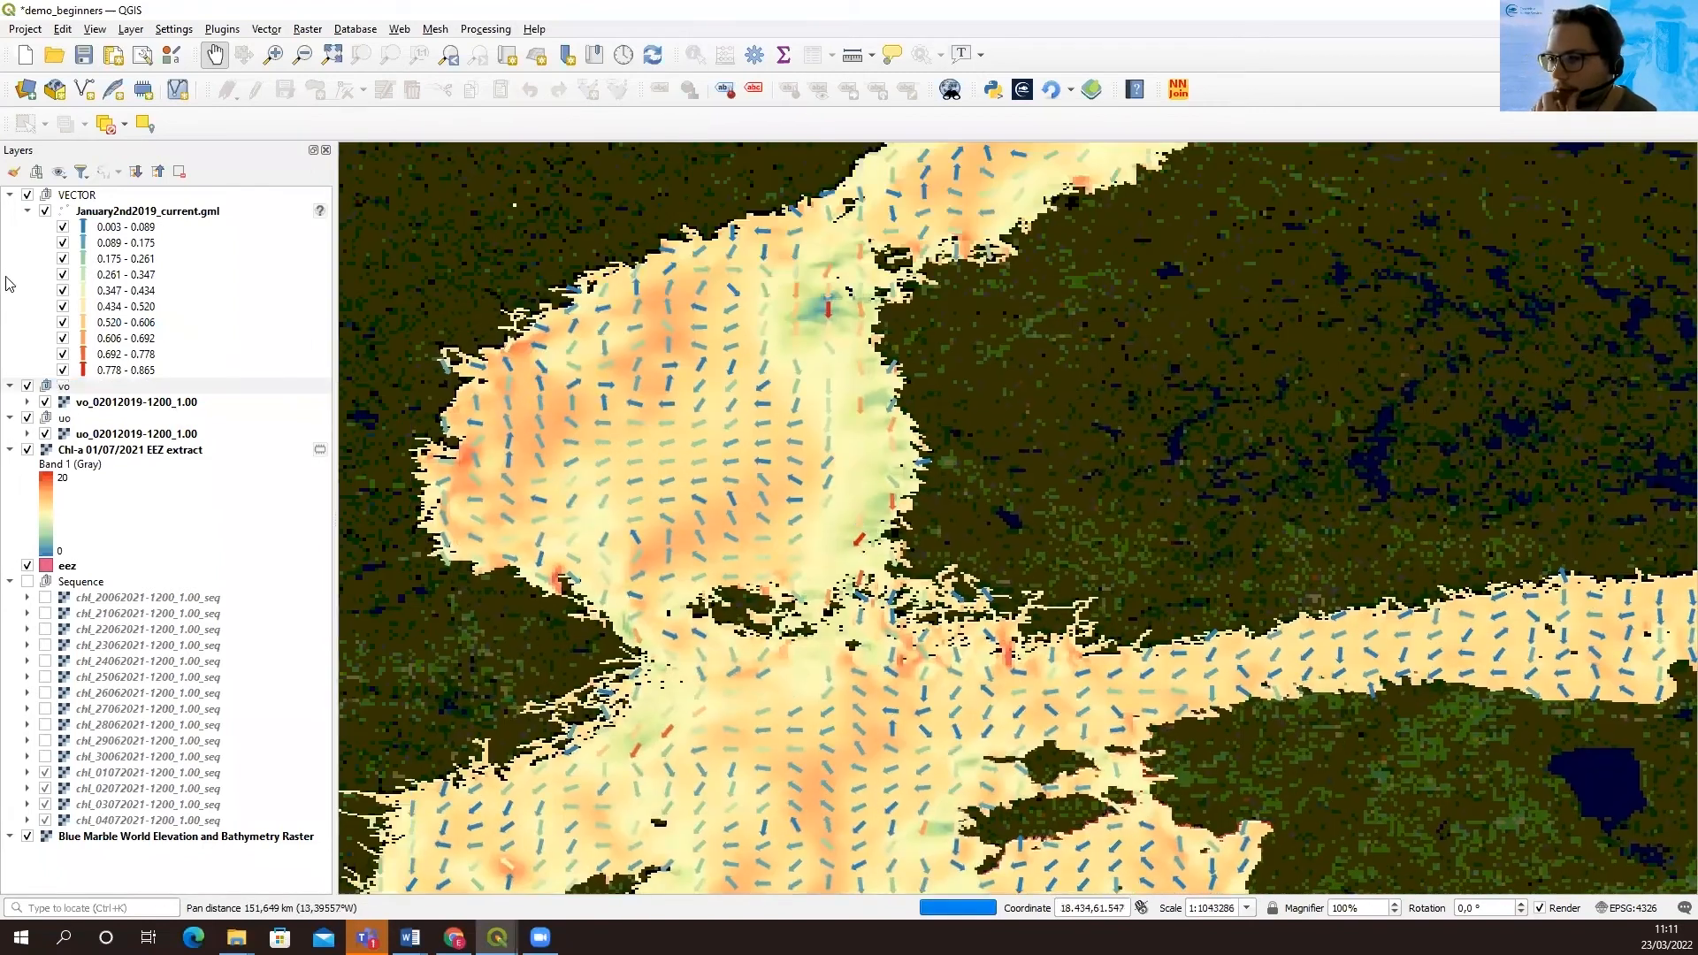
left_click(27, 419)
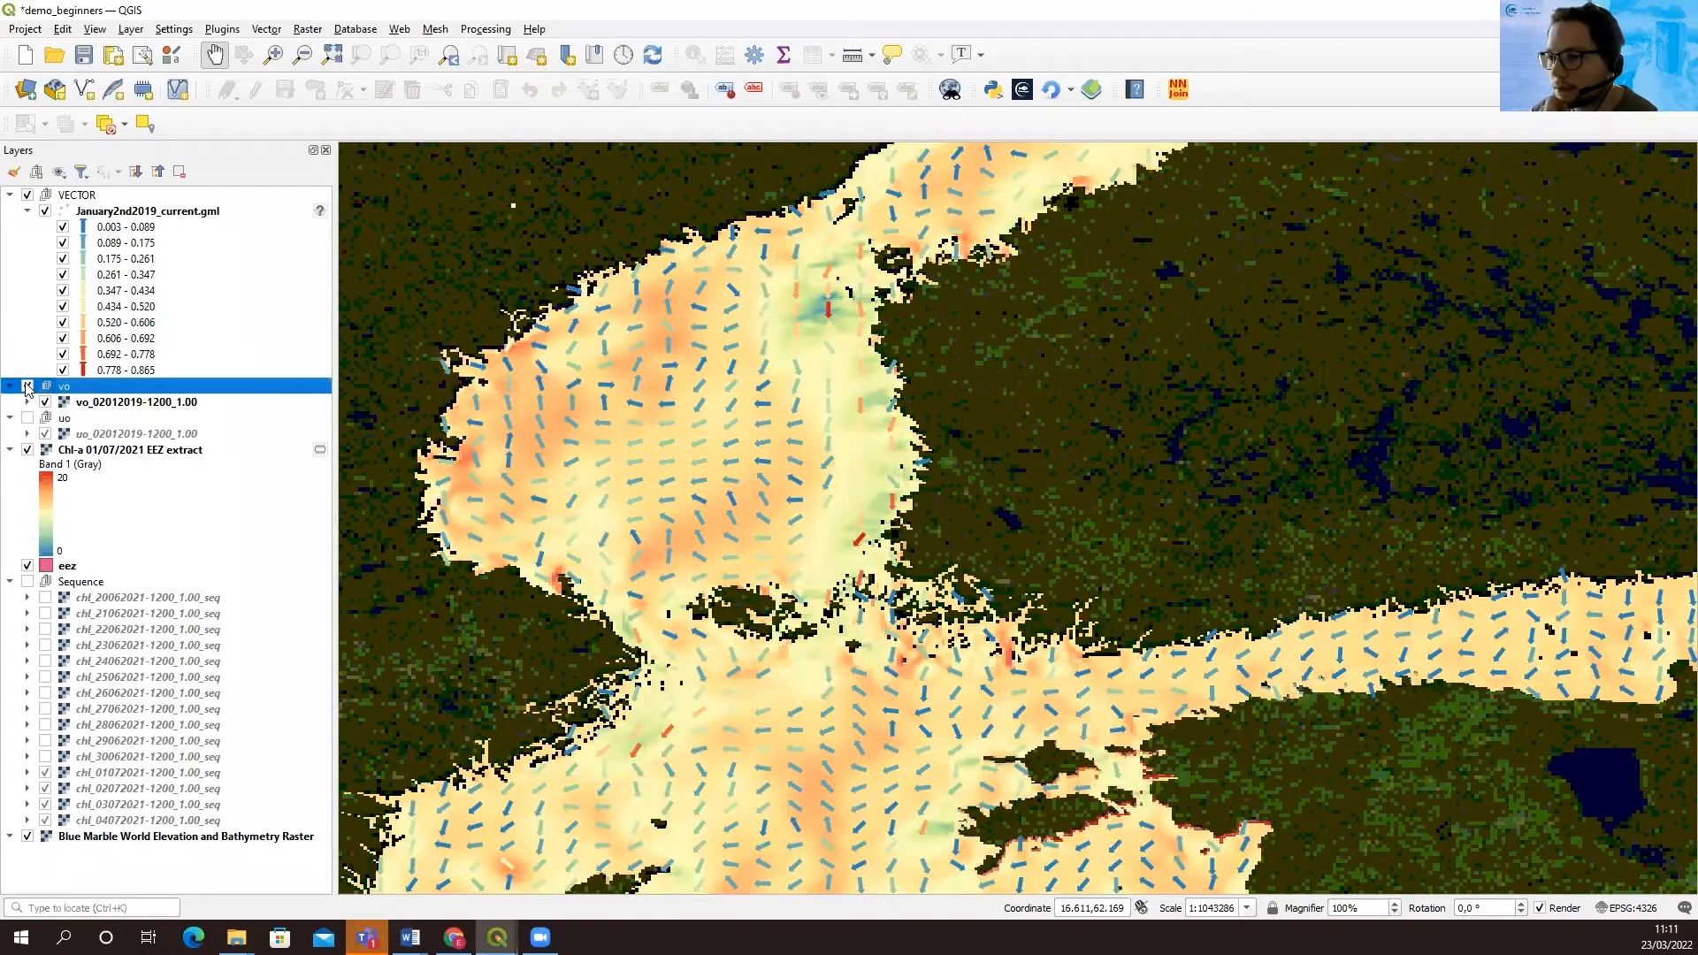
left_click(27, 387)
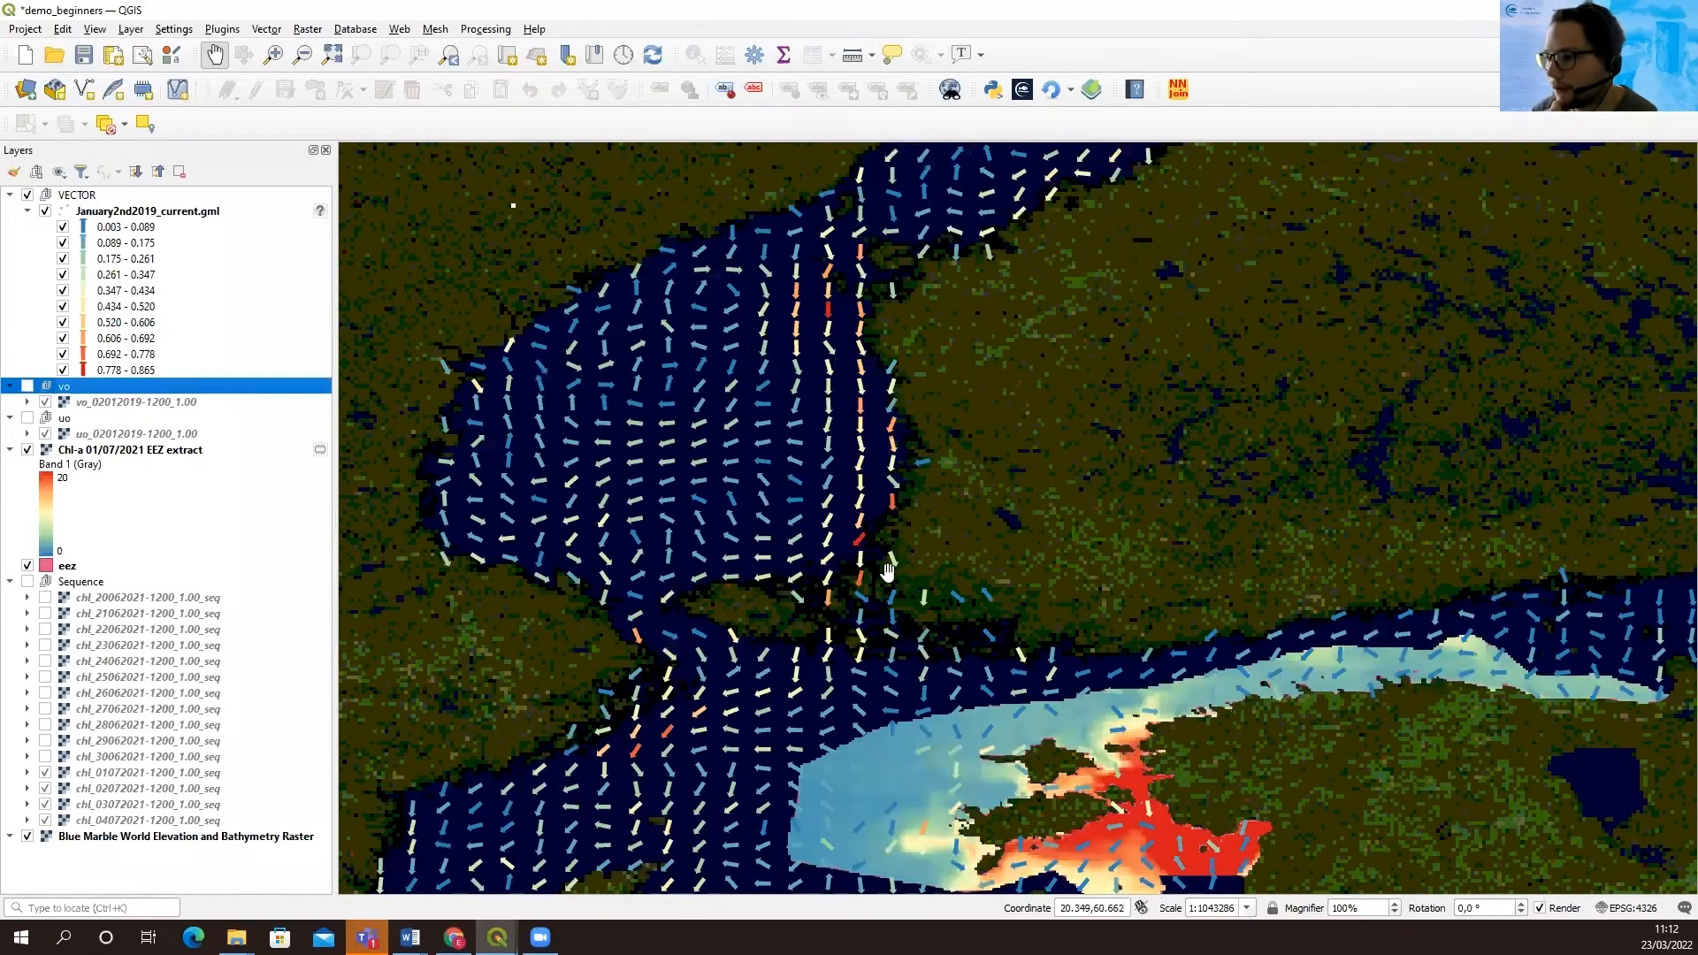
left_click_drag(934, 693, 836, 527)
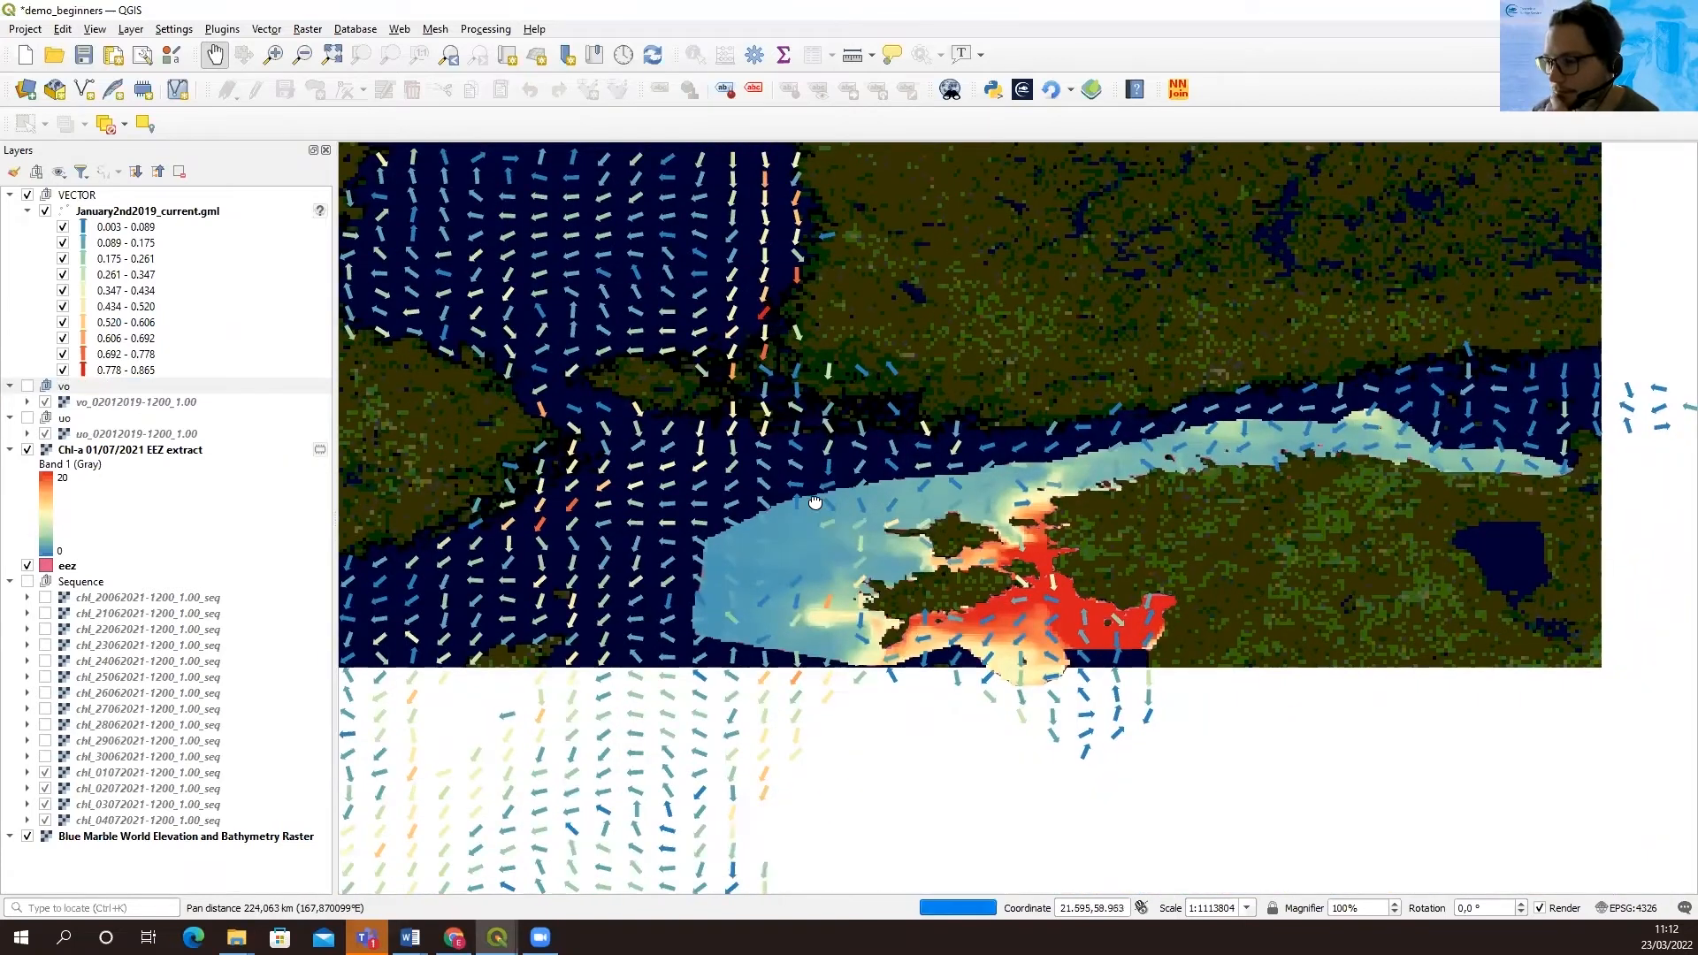
left_click_drag(764, 398, 887, 545)
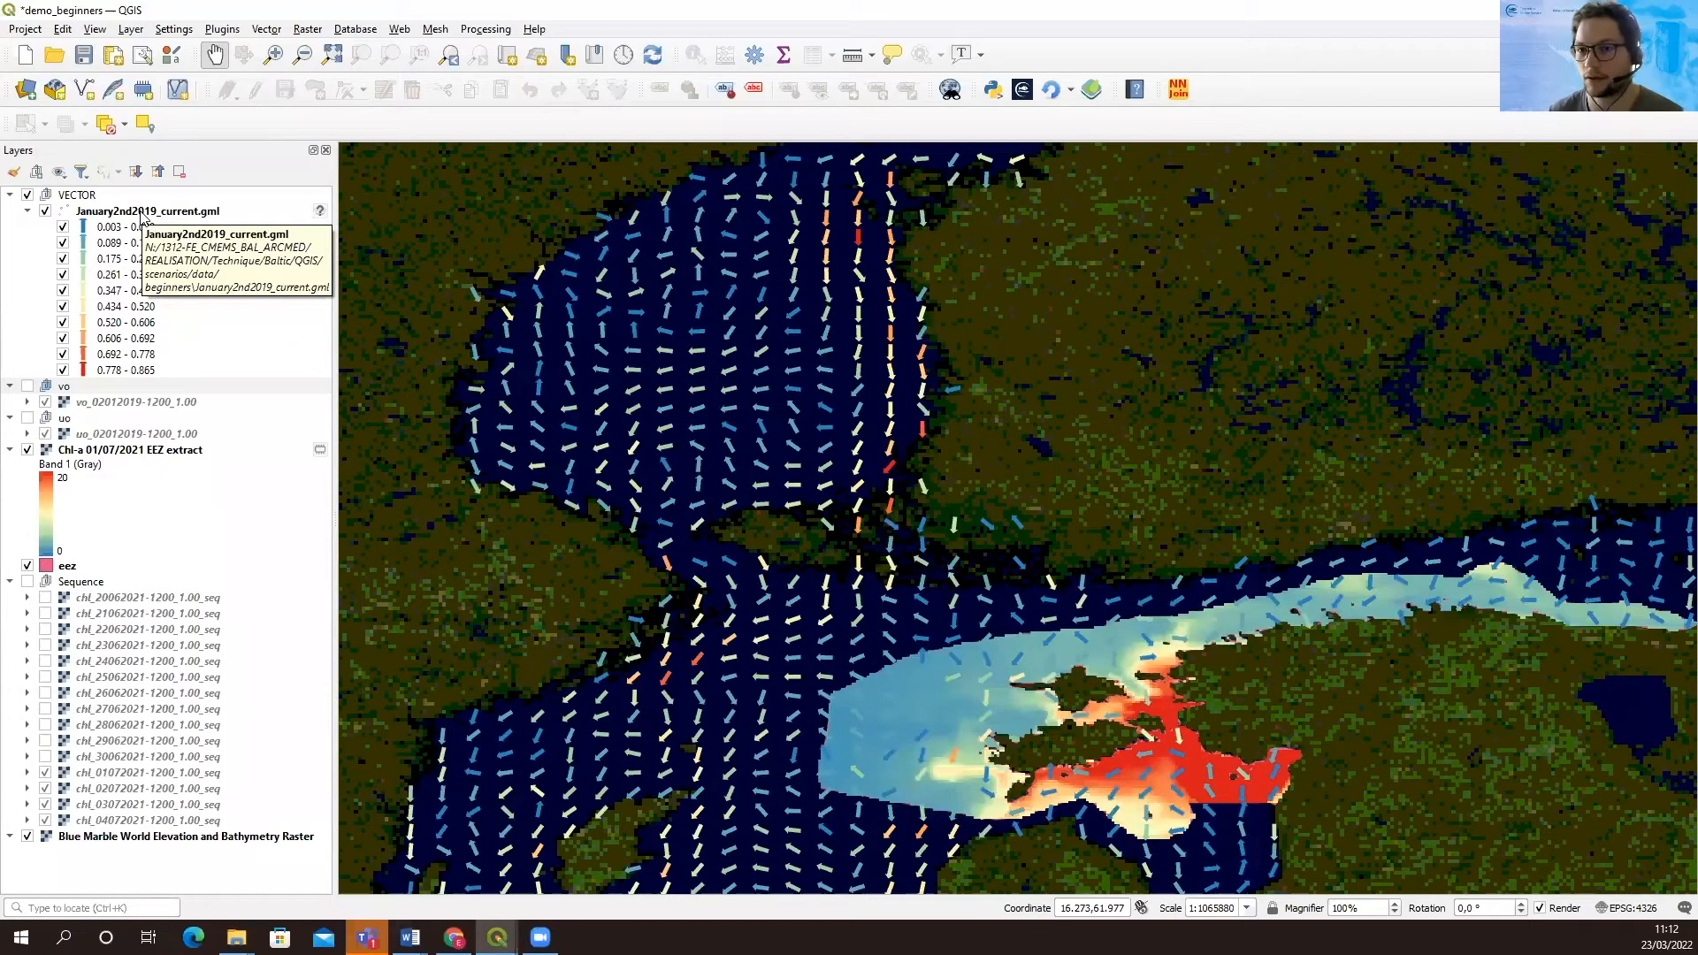
Open the symbology properties of the January2nd2019_current.gml layer and start loading a style from file
left_click(141, 213)
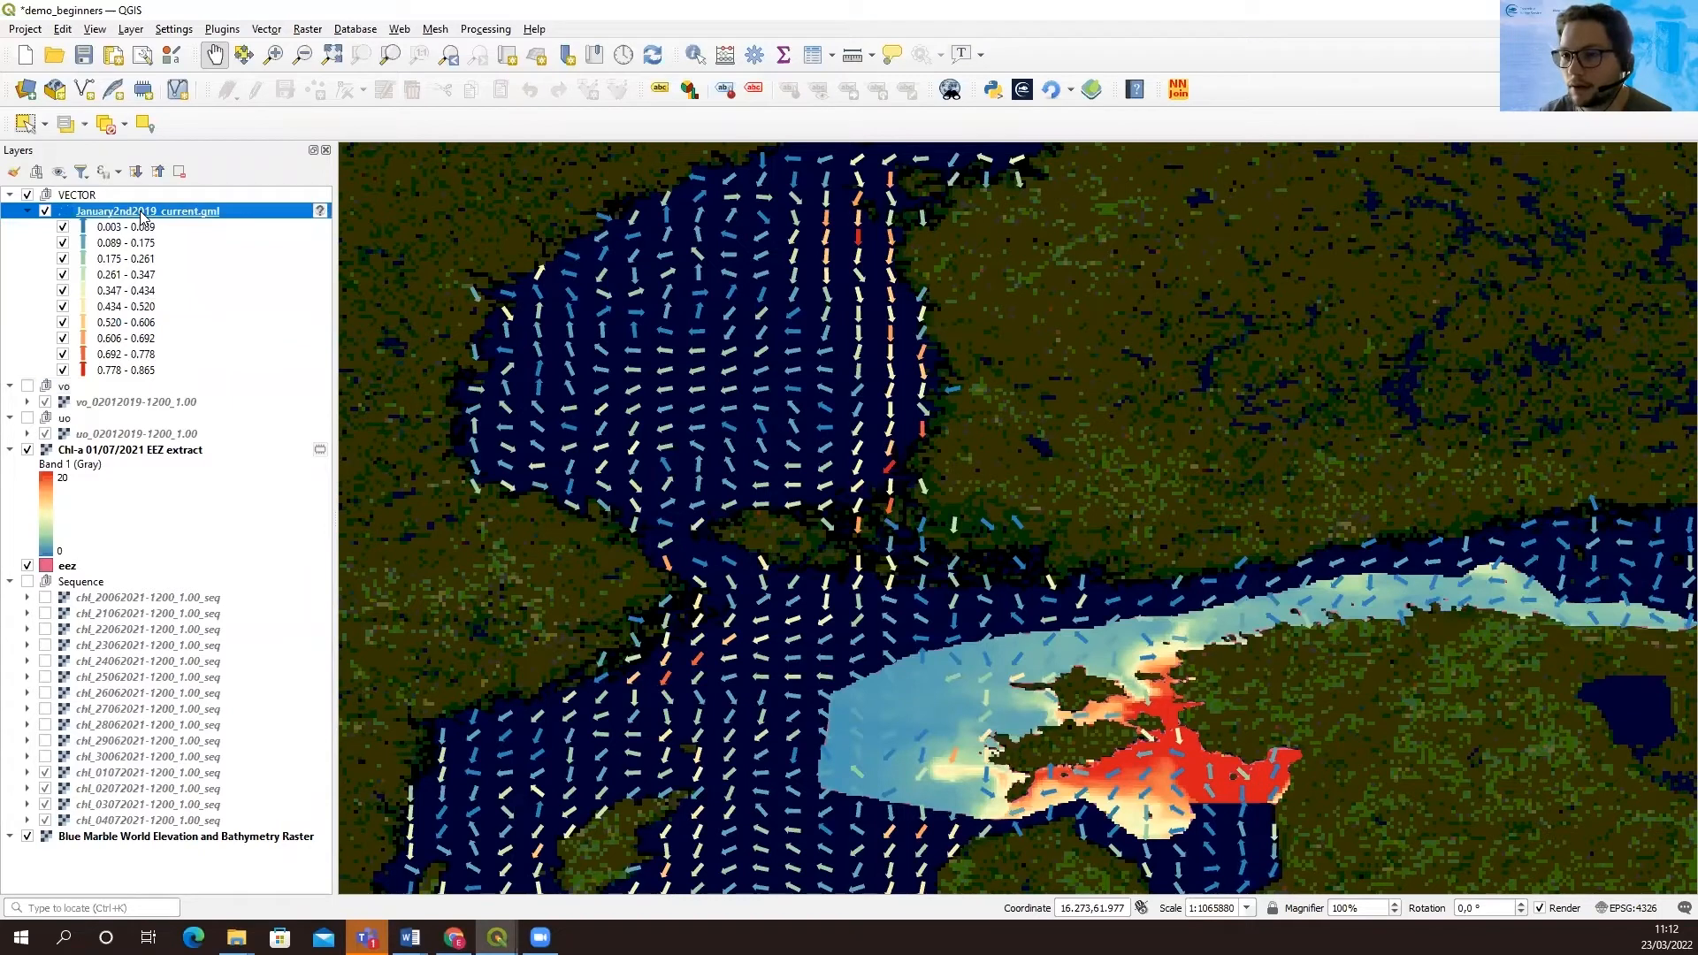
right_click(142, 215)
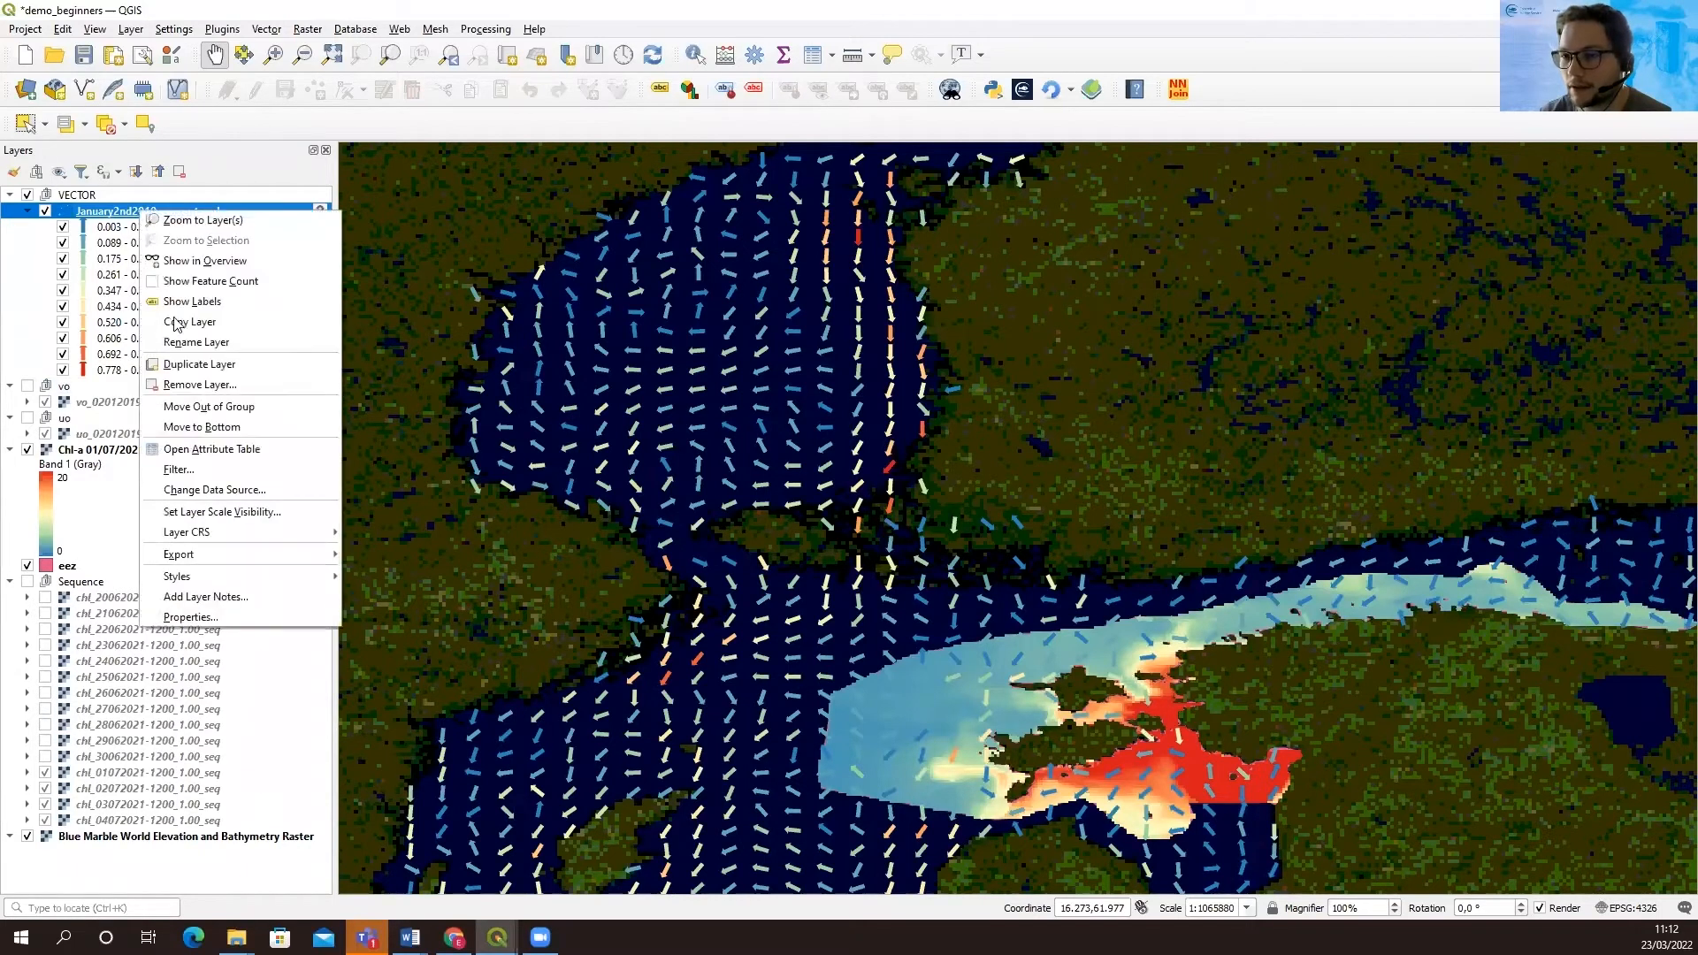
left_click(228, 615)
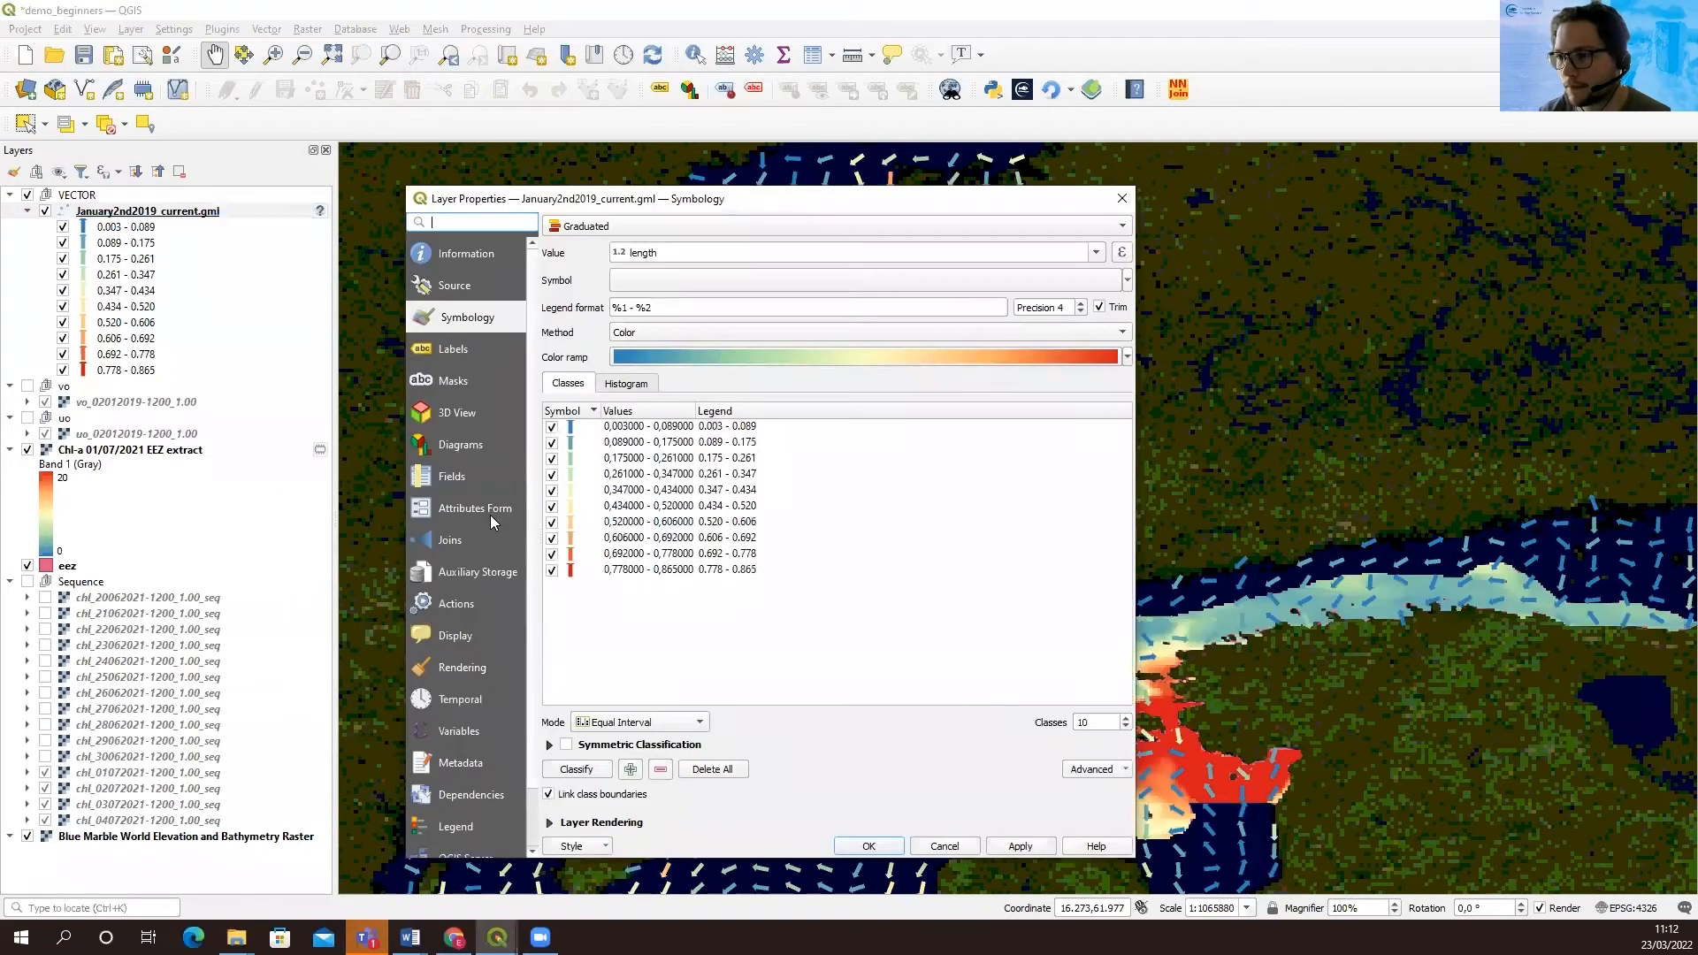
left_click(580, 849)
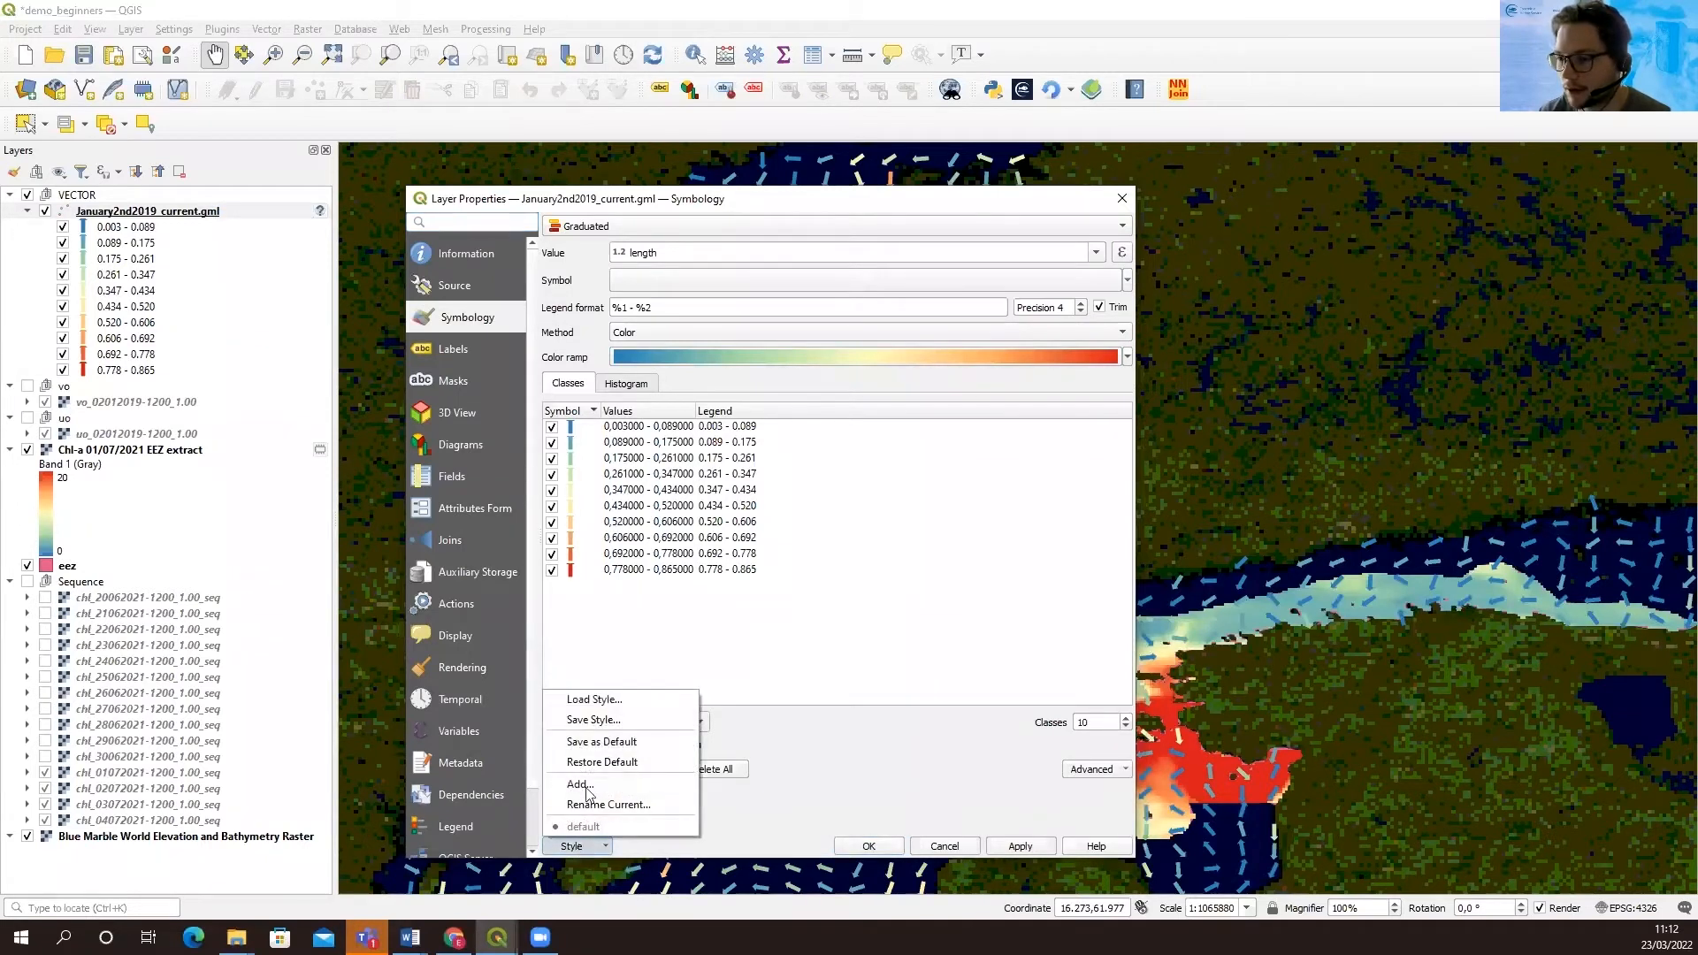
left_click(608, 708)
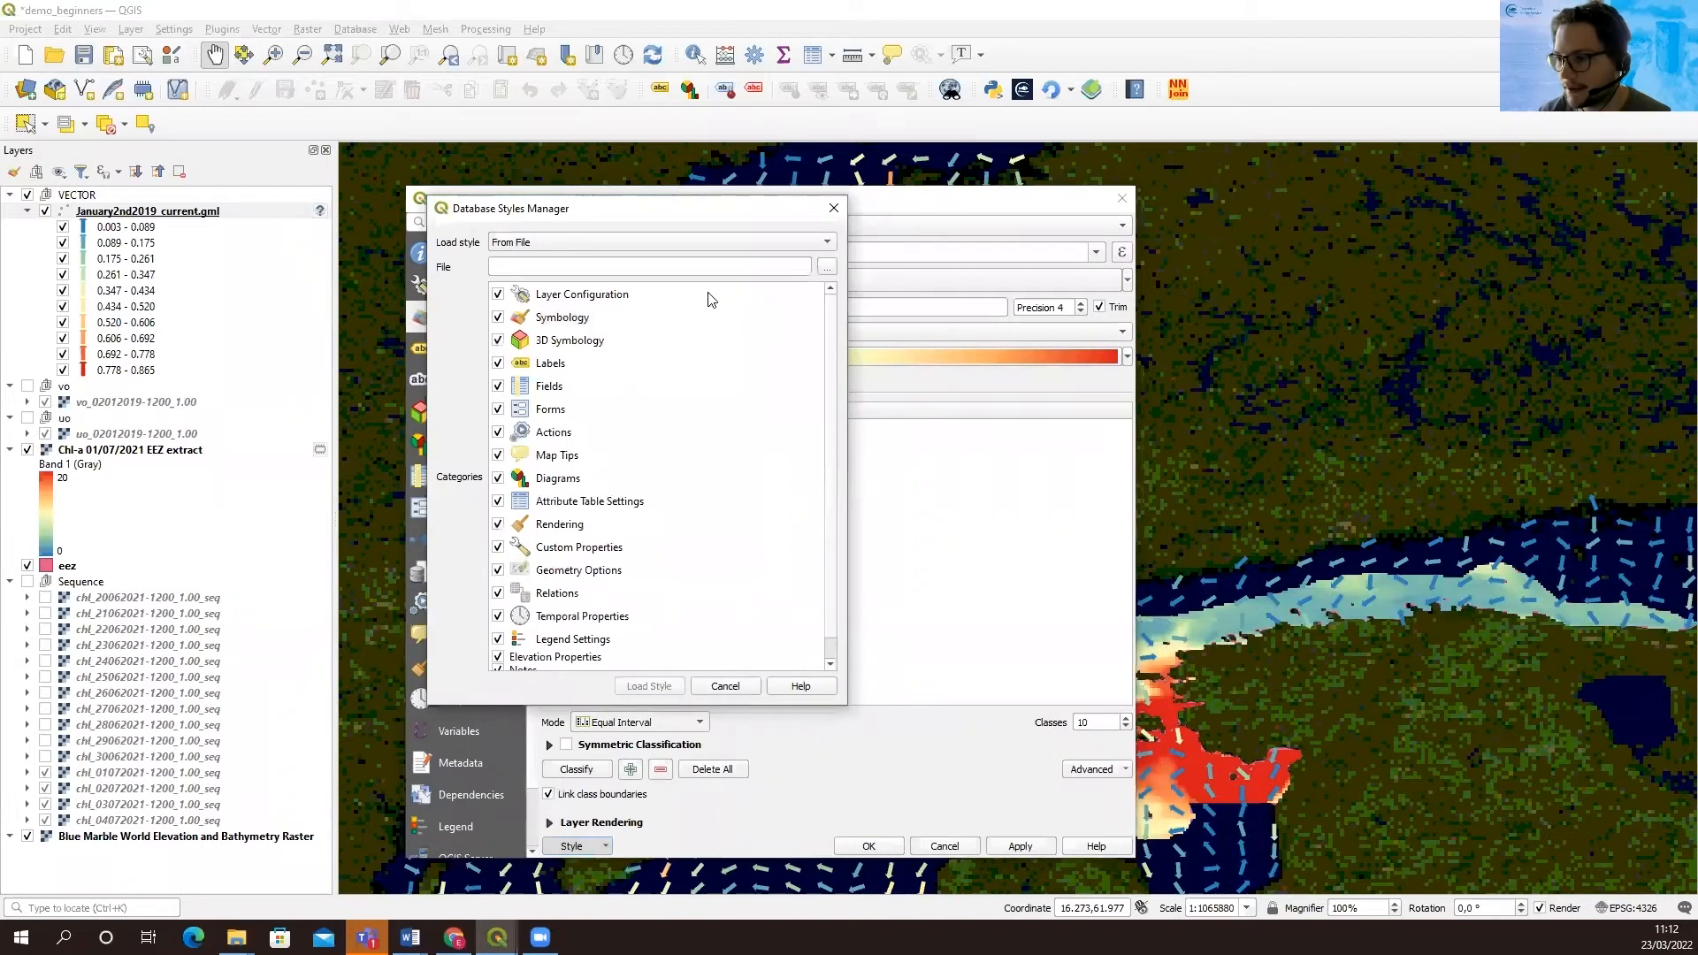
Browse for the style file in the Technique/Baltic/QGIS/scenarios folder
left_click(828, 268)
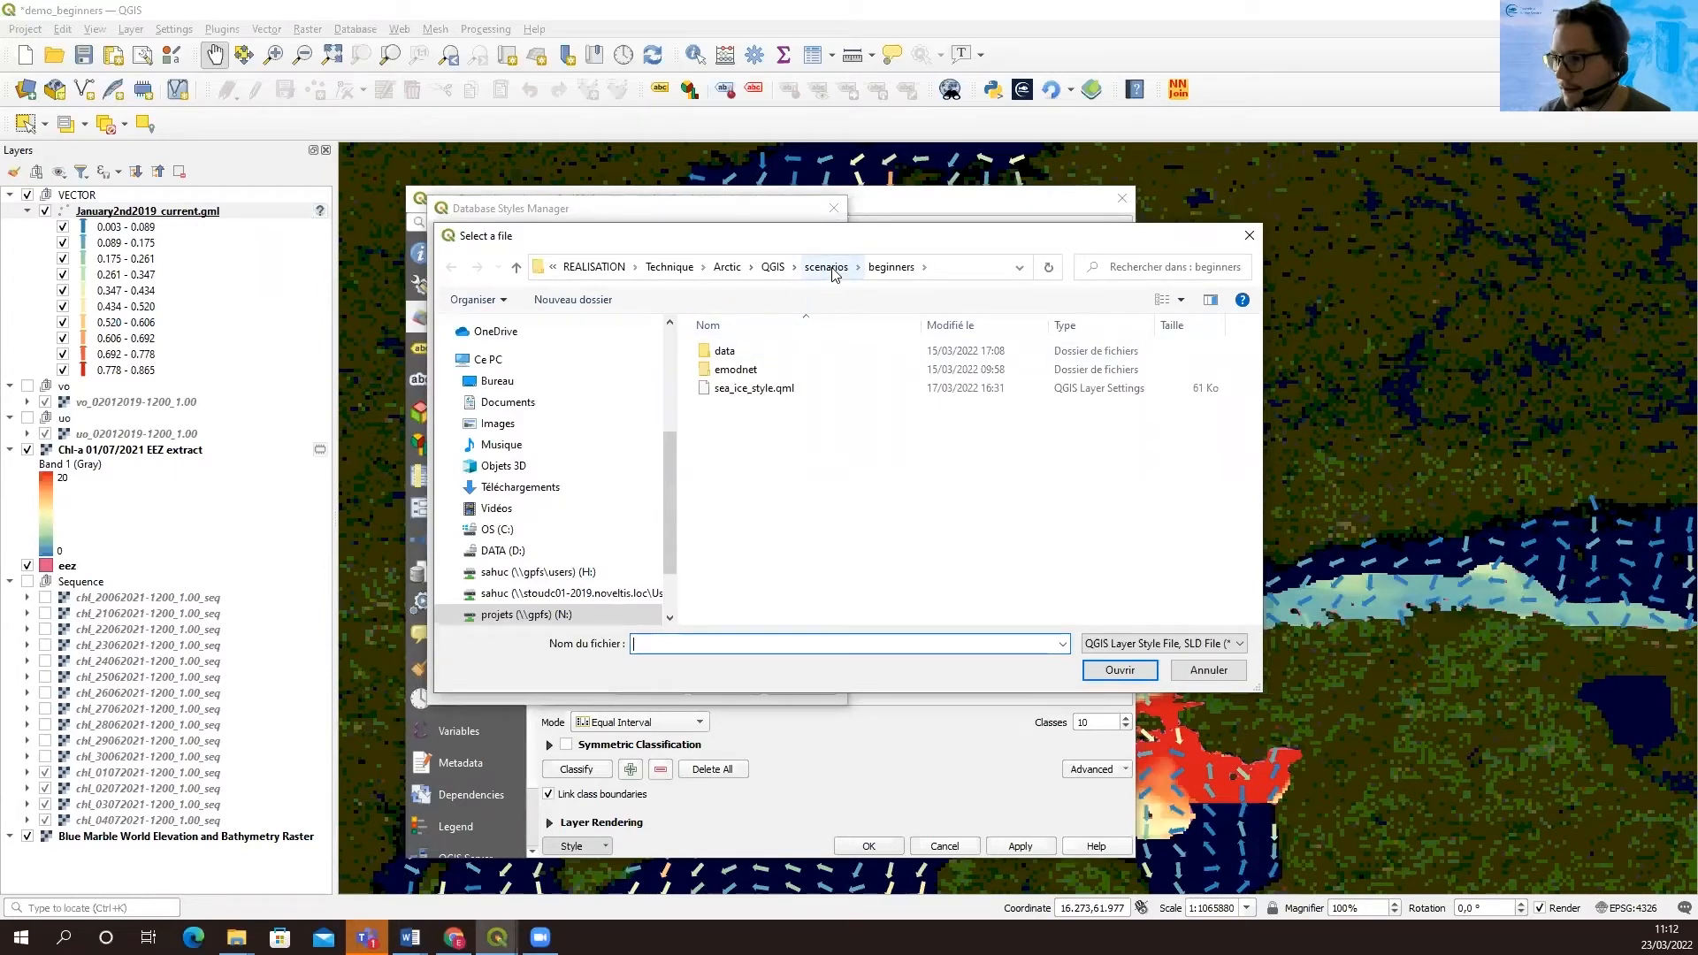
double_click(737, 352)
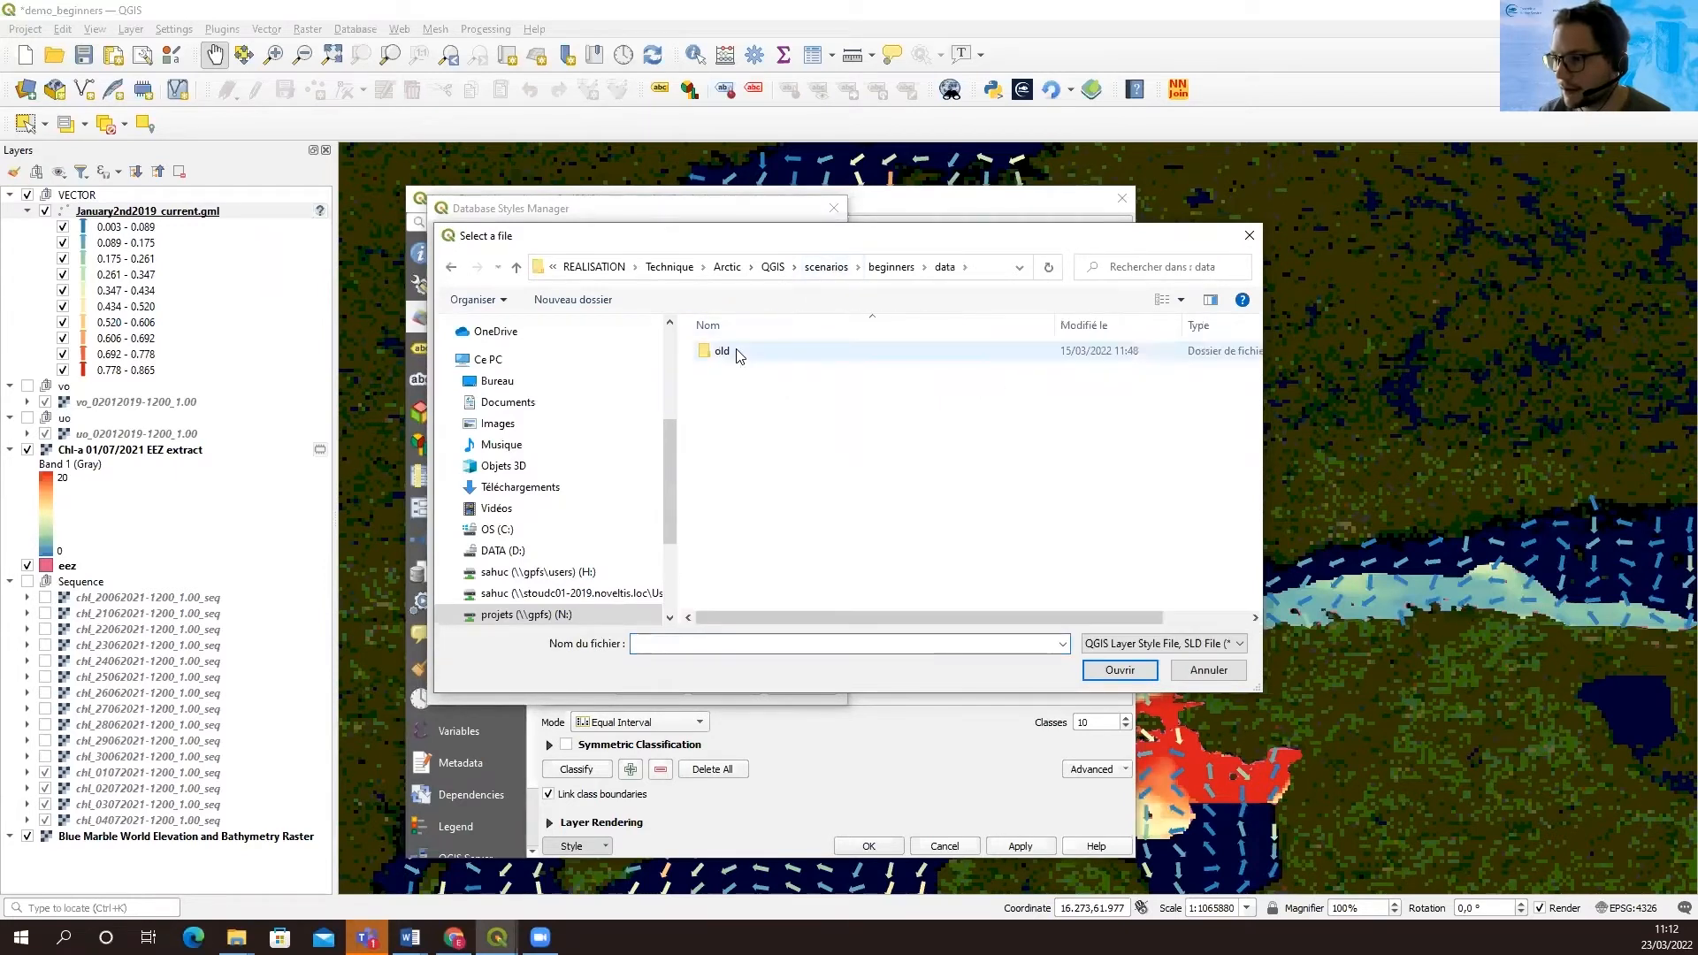
left_click(874, 280)
left_click(823, 272)
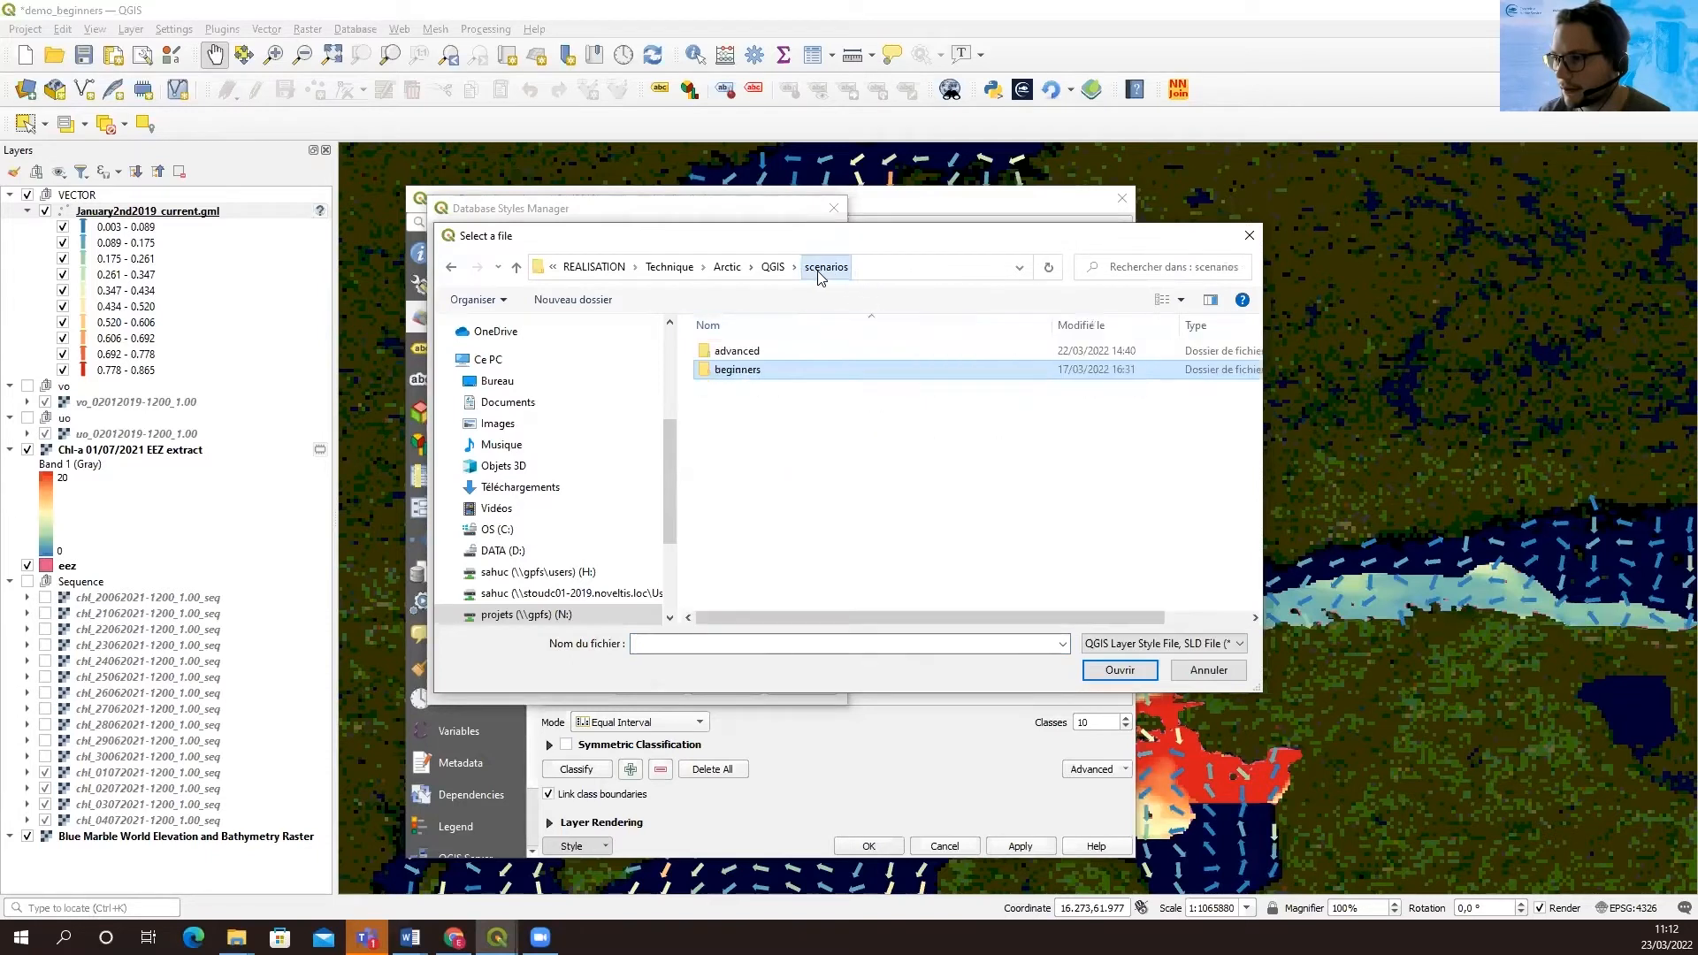
left_click(774, 267)
double_click(747, 354)
left_click(680, 268)
left_click(727, 371)
double_click(728, 371)
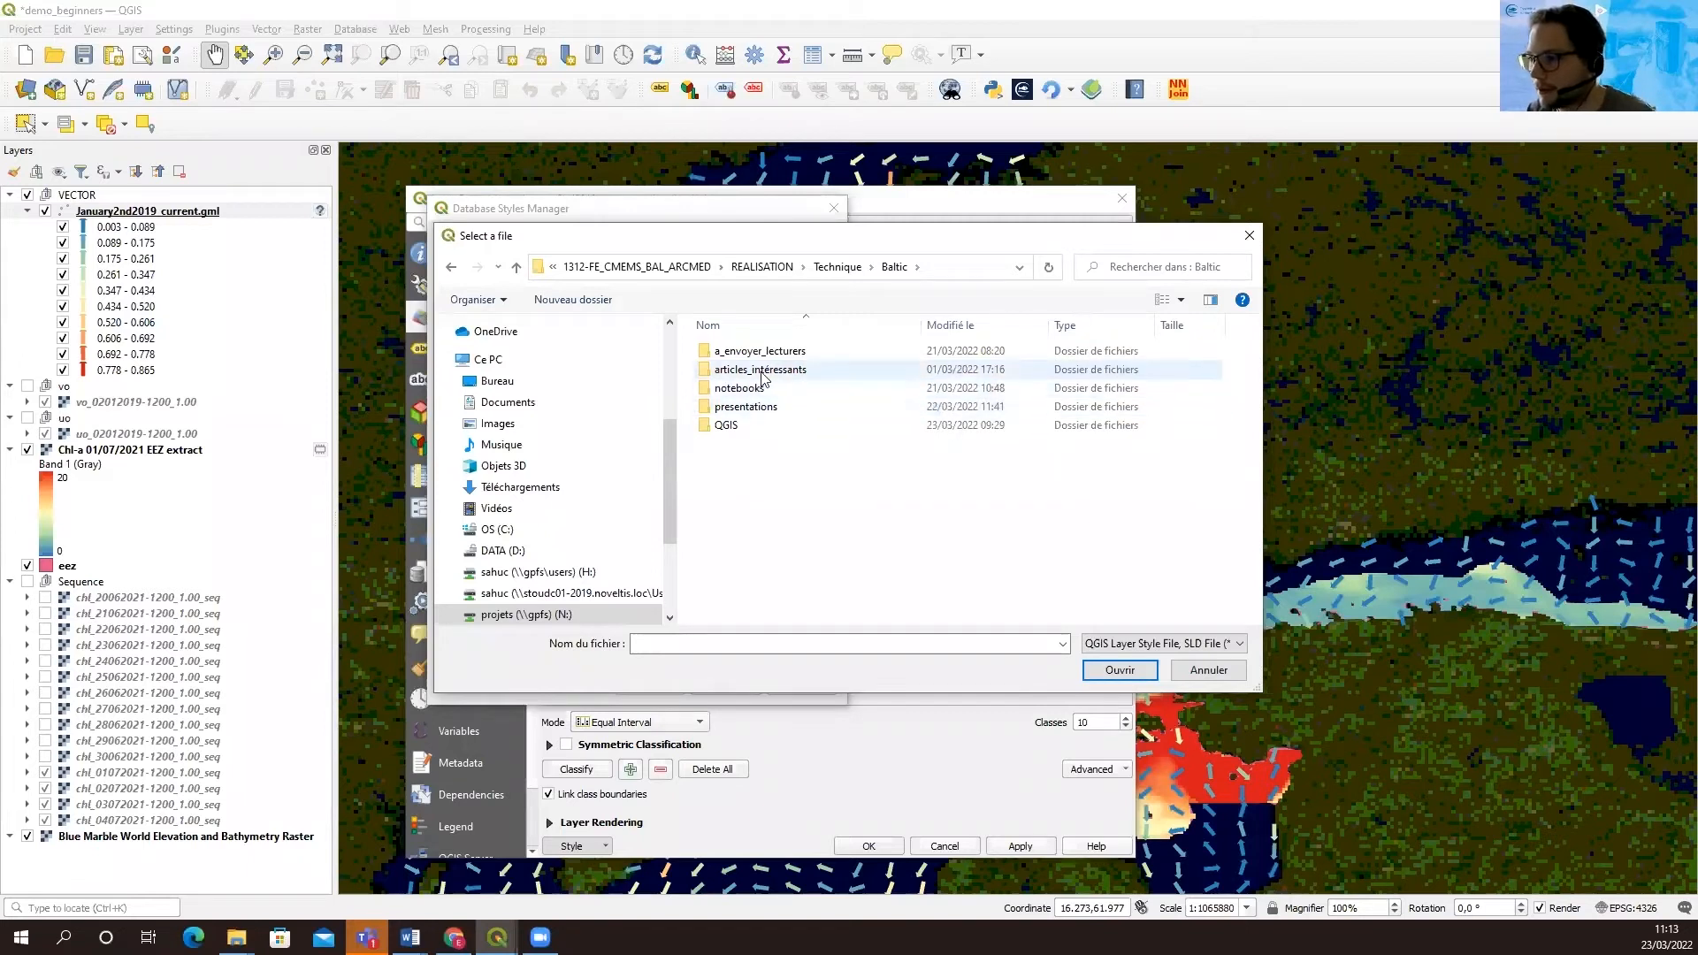
double_click(761, 424)
double_click(762, 372)
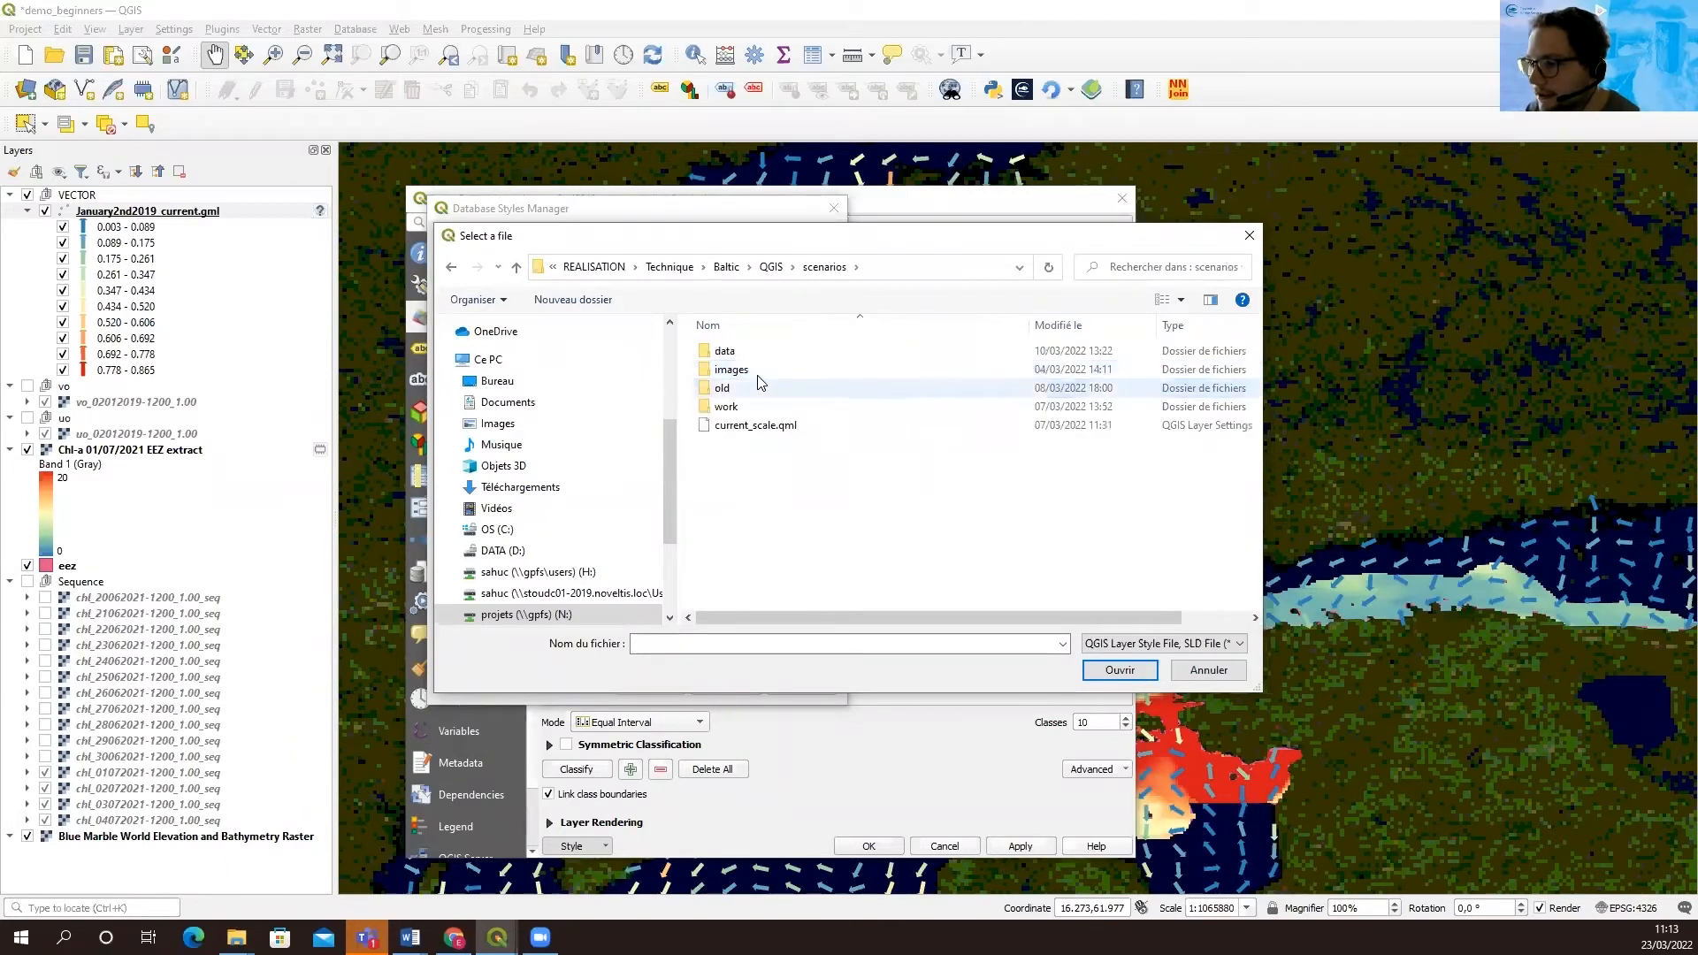
Load the current_scale.qml style with all categories onto the January2nd2019_current.gml layer and apply it
left_click(764, 428)
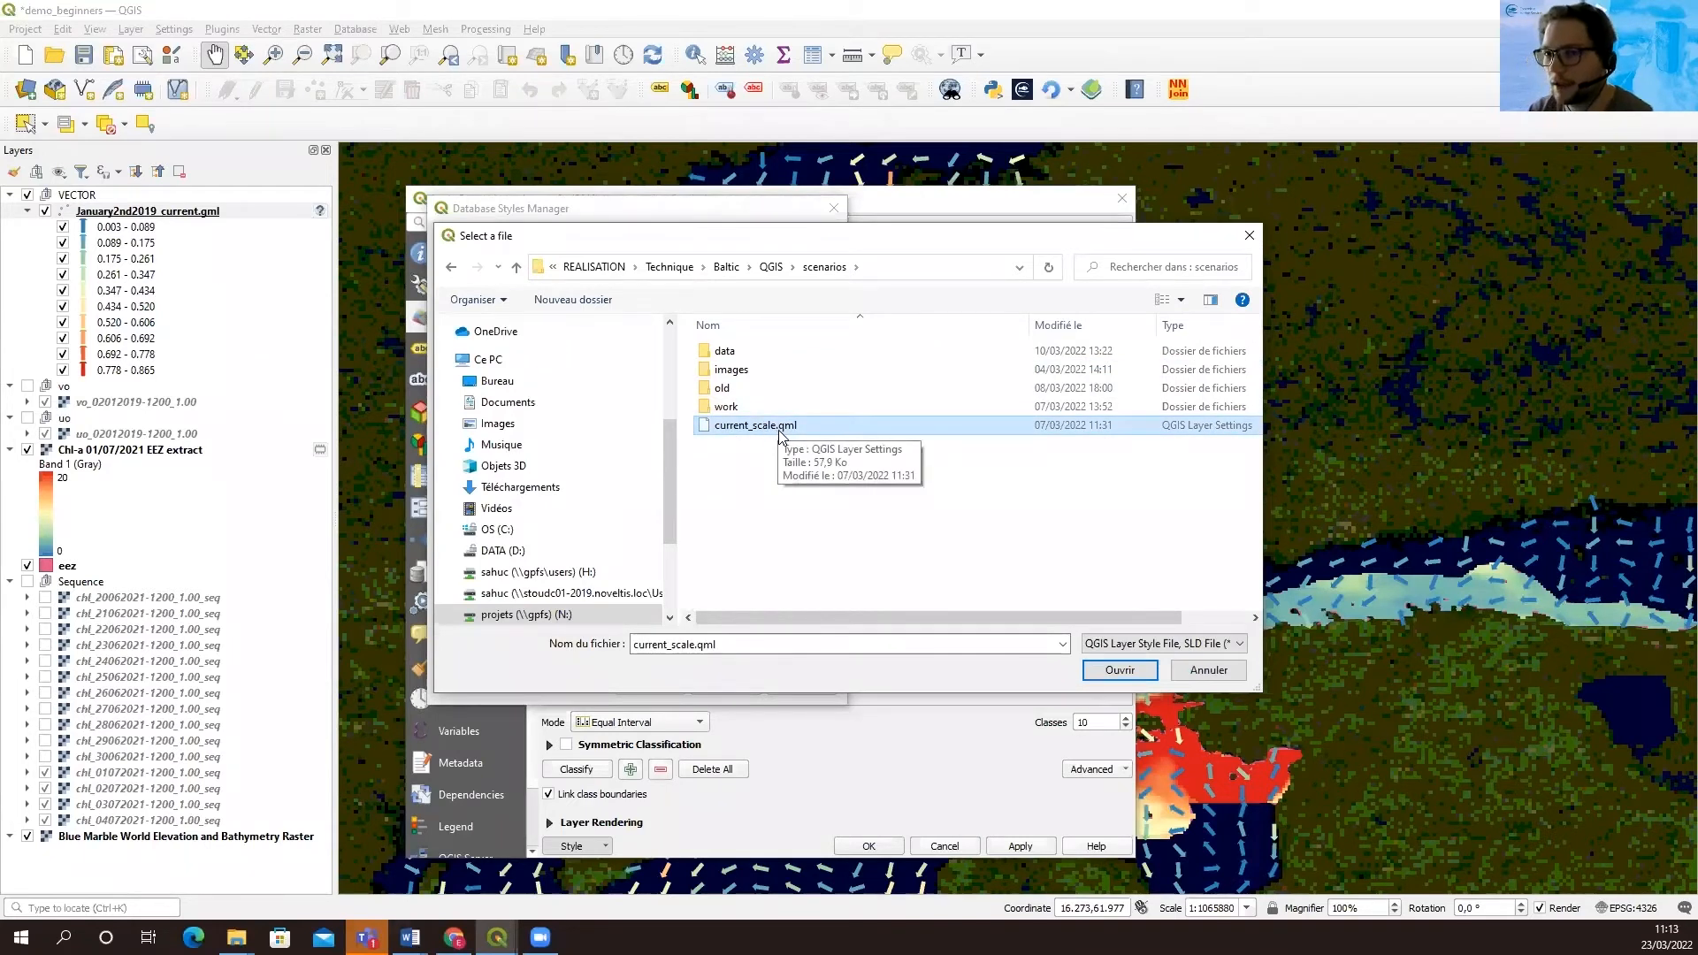
left_click(1121, 670)
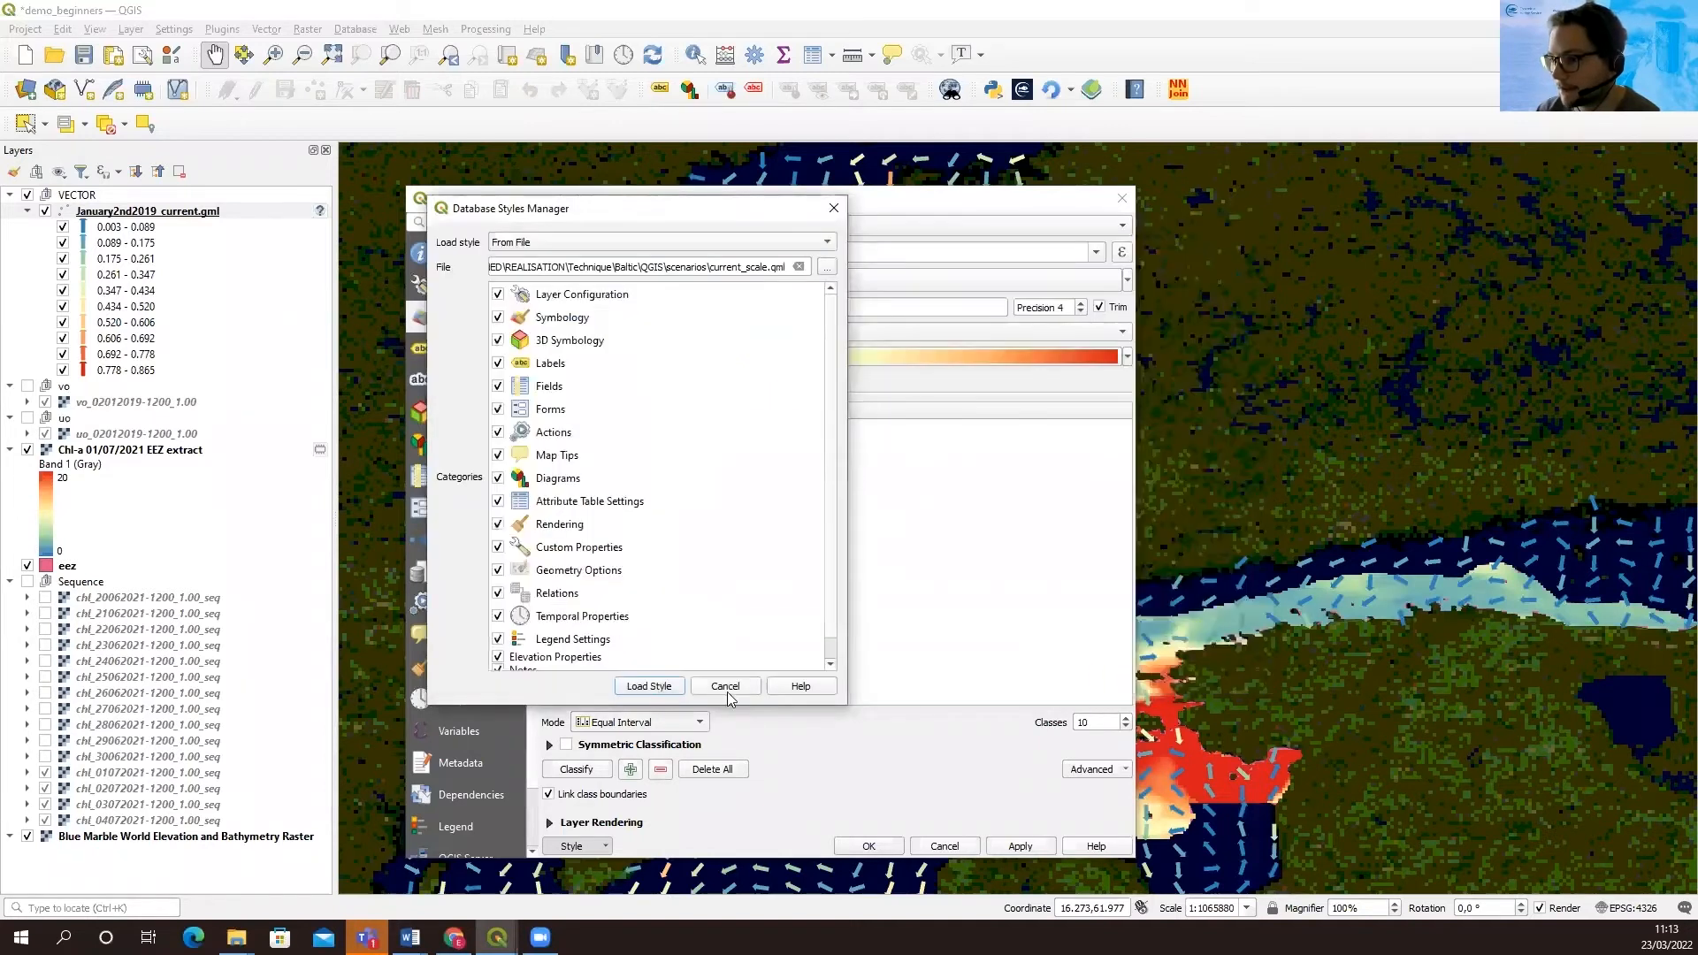
left_click(650, 686)
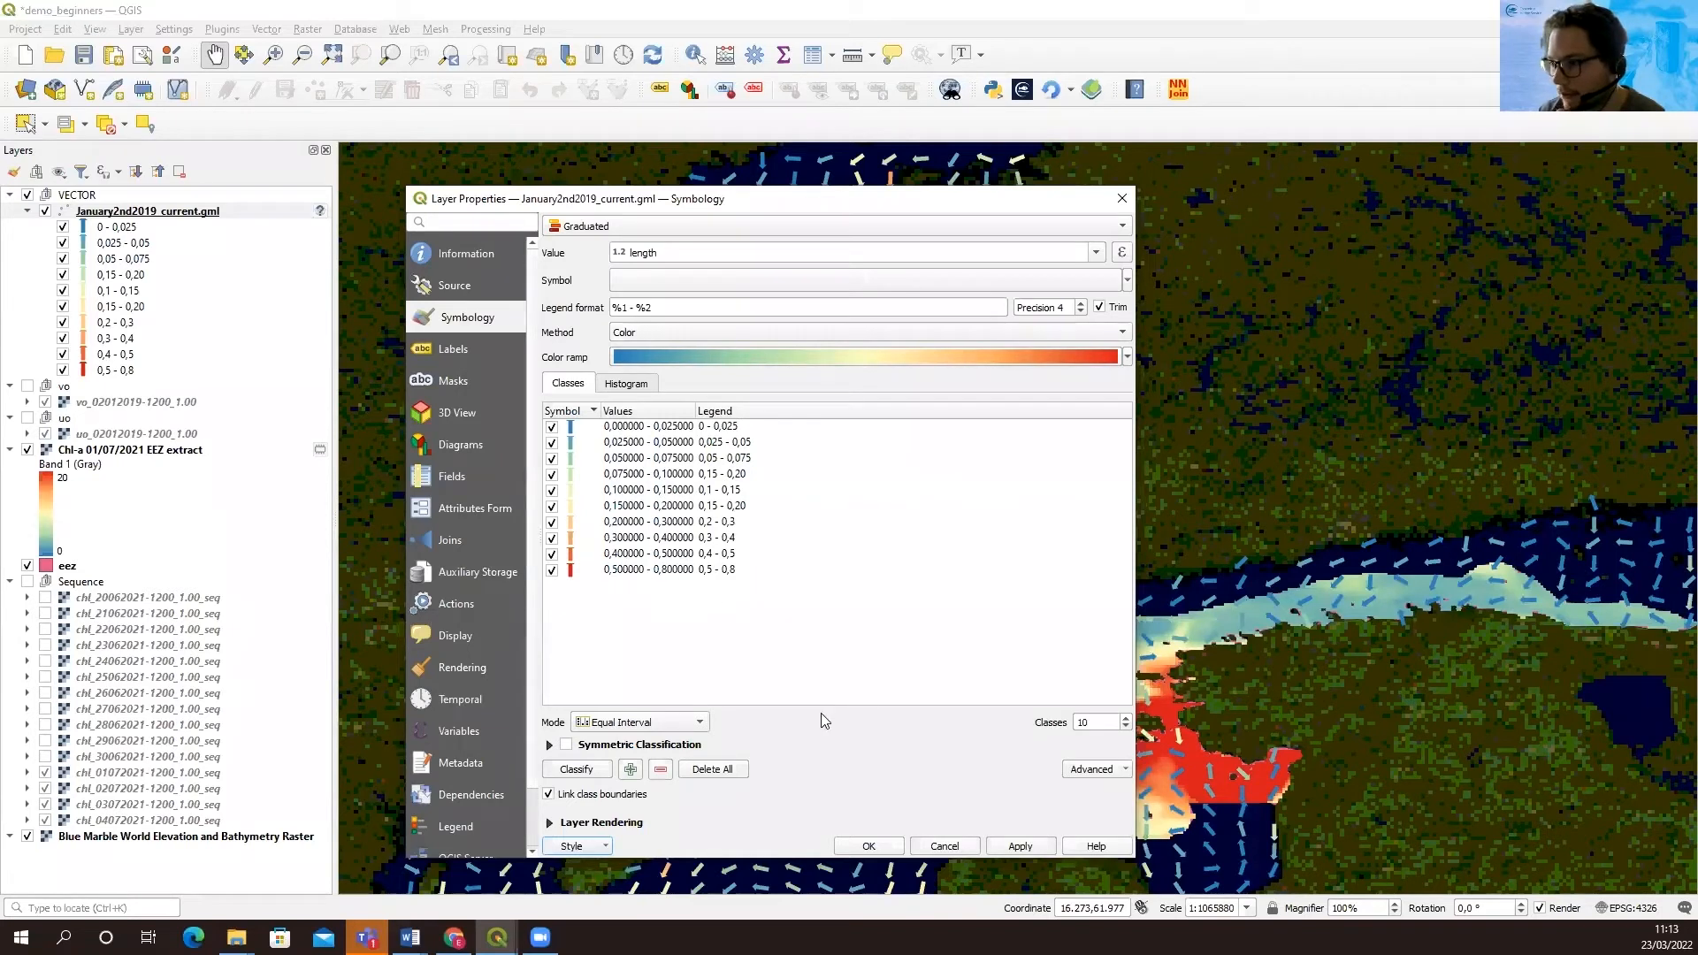
left_click(1022, 847)
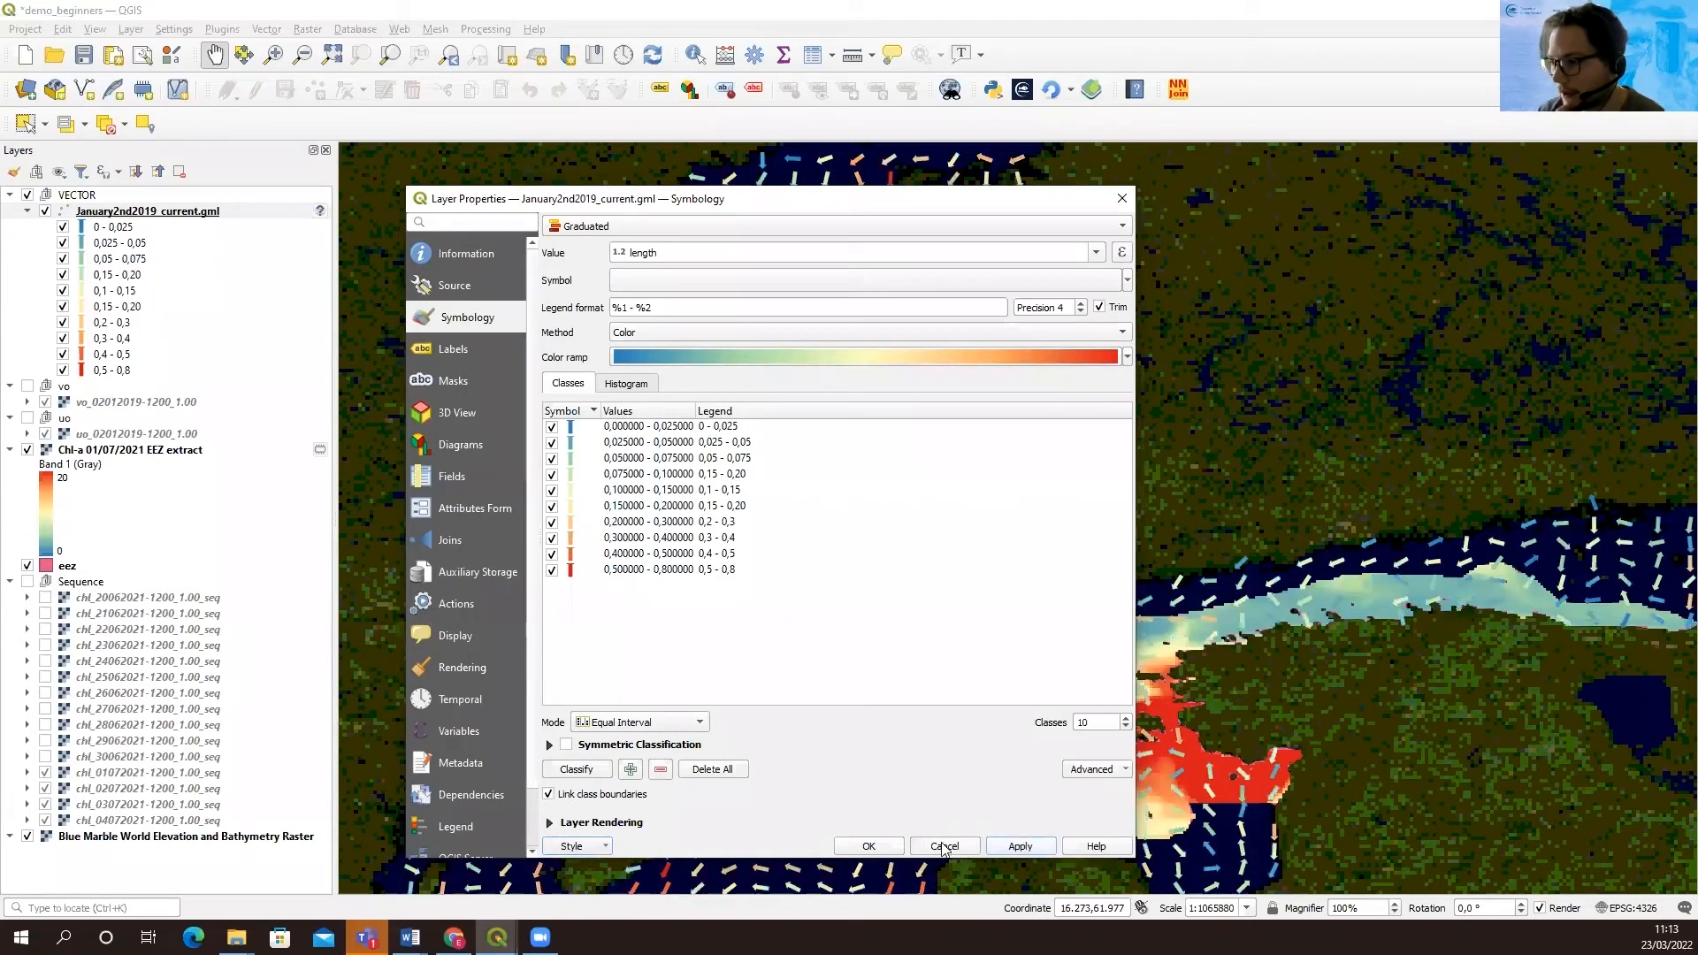
left_click(869, 847)
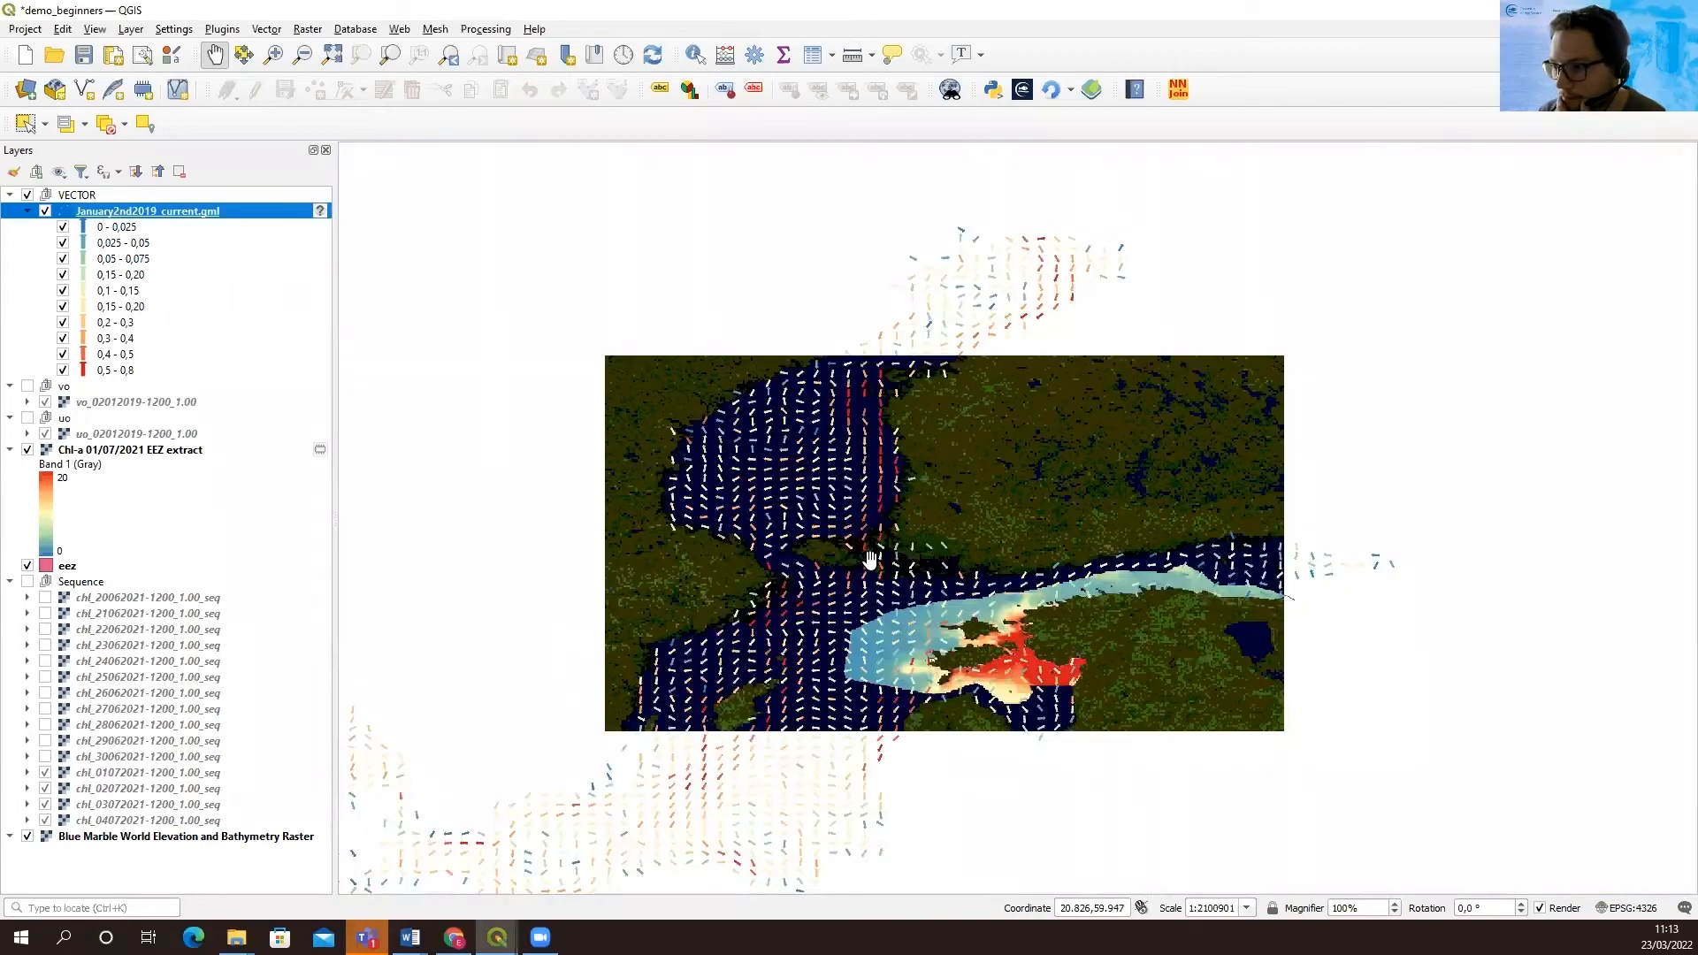
Hide the Chl-a 01/07/2021 EEZ extract and eez layers to view only the current arrows over the Baltic Sea
scroll(875, 572, "down", 1)
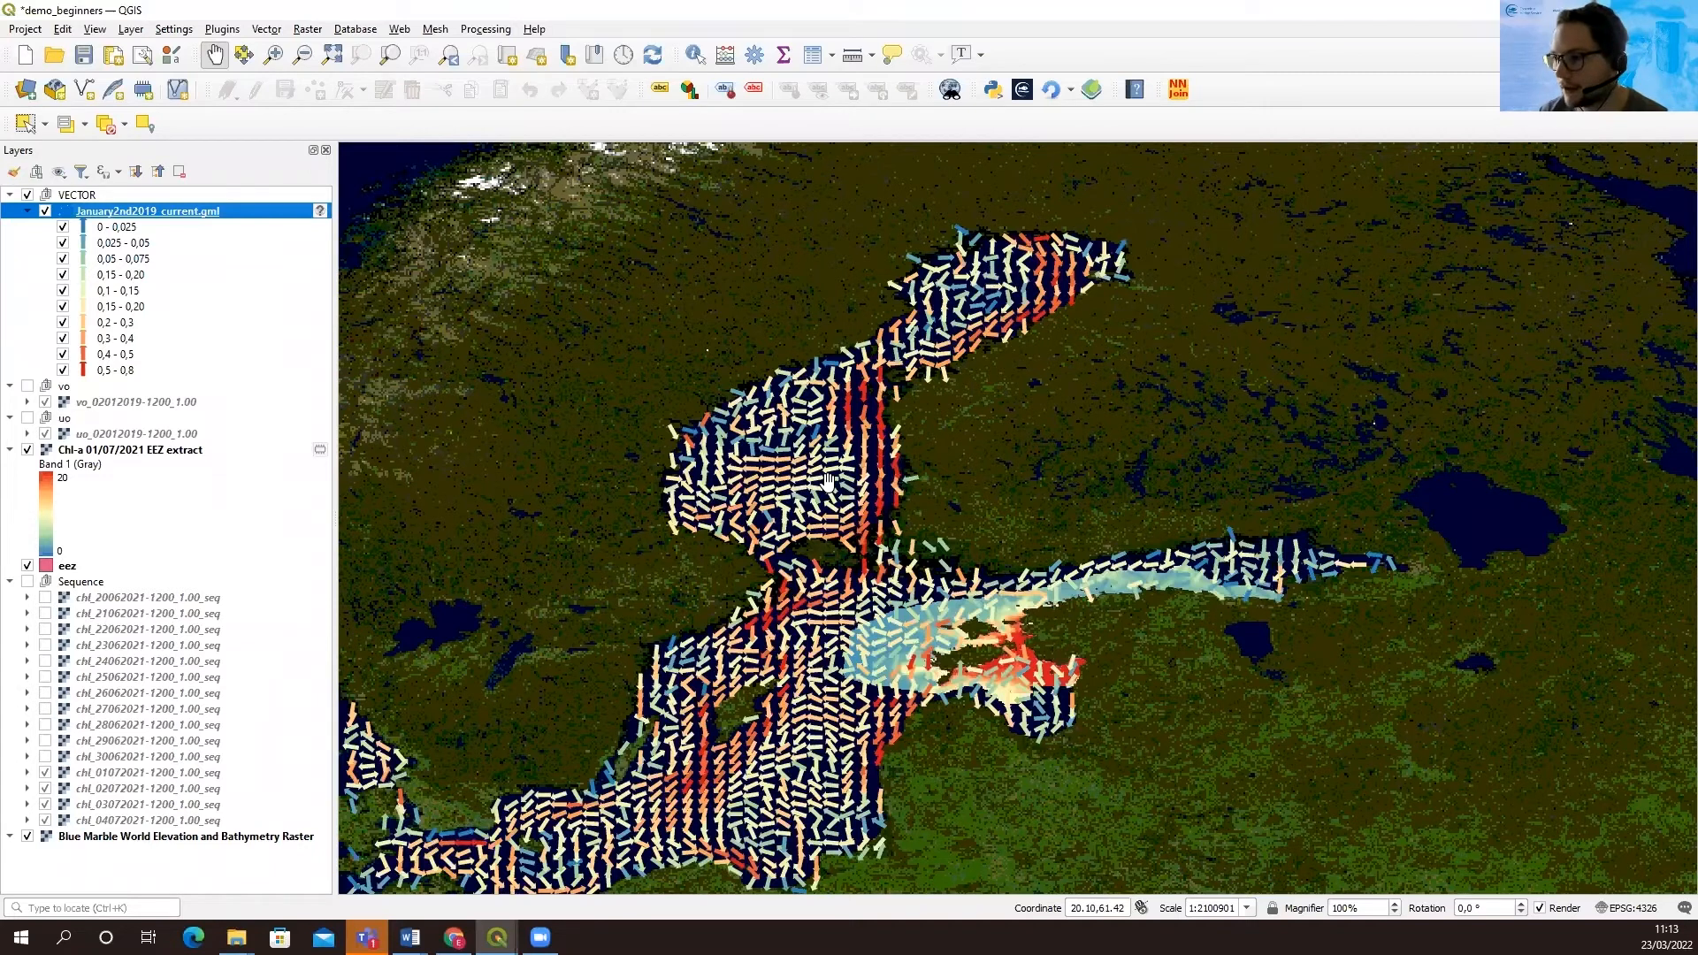
left_click(28, 451)
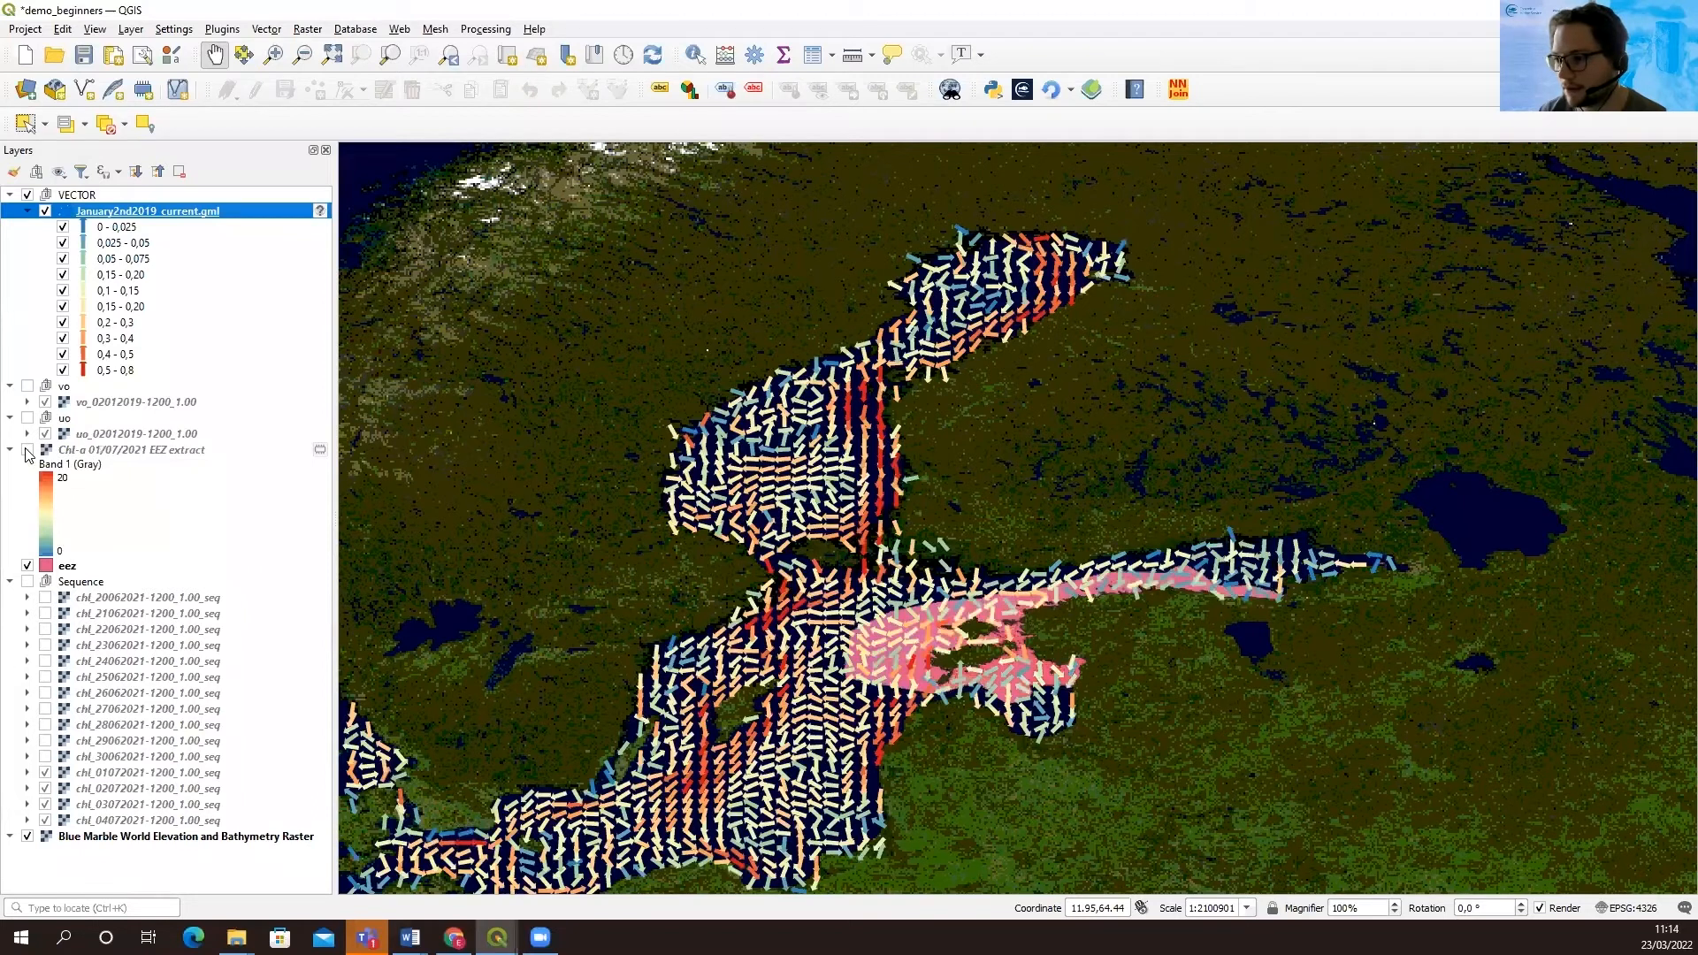
left_click(28, 565)
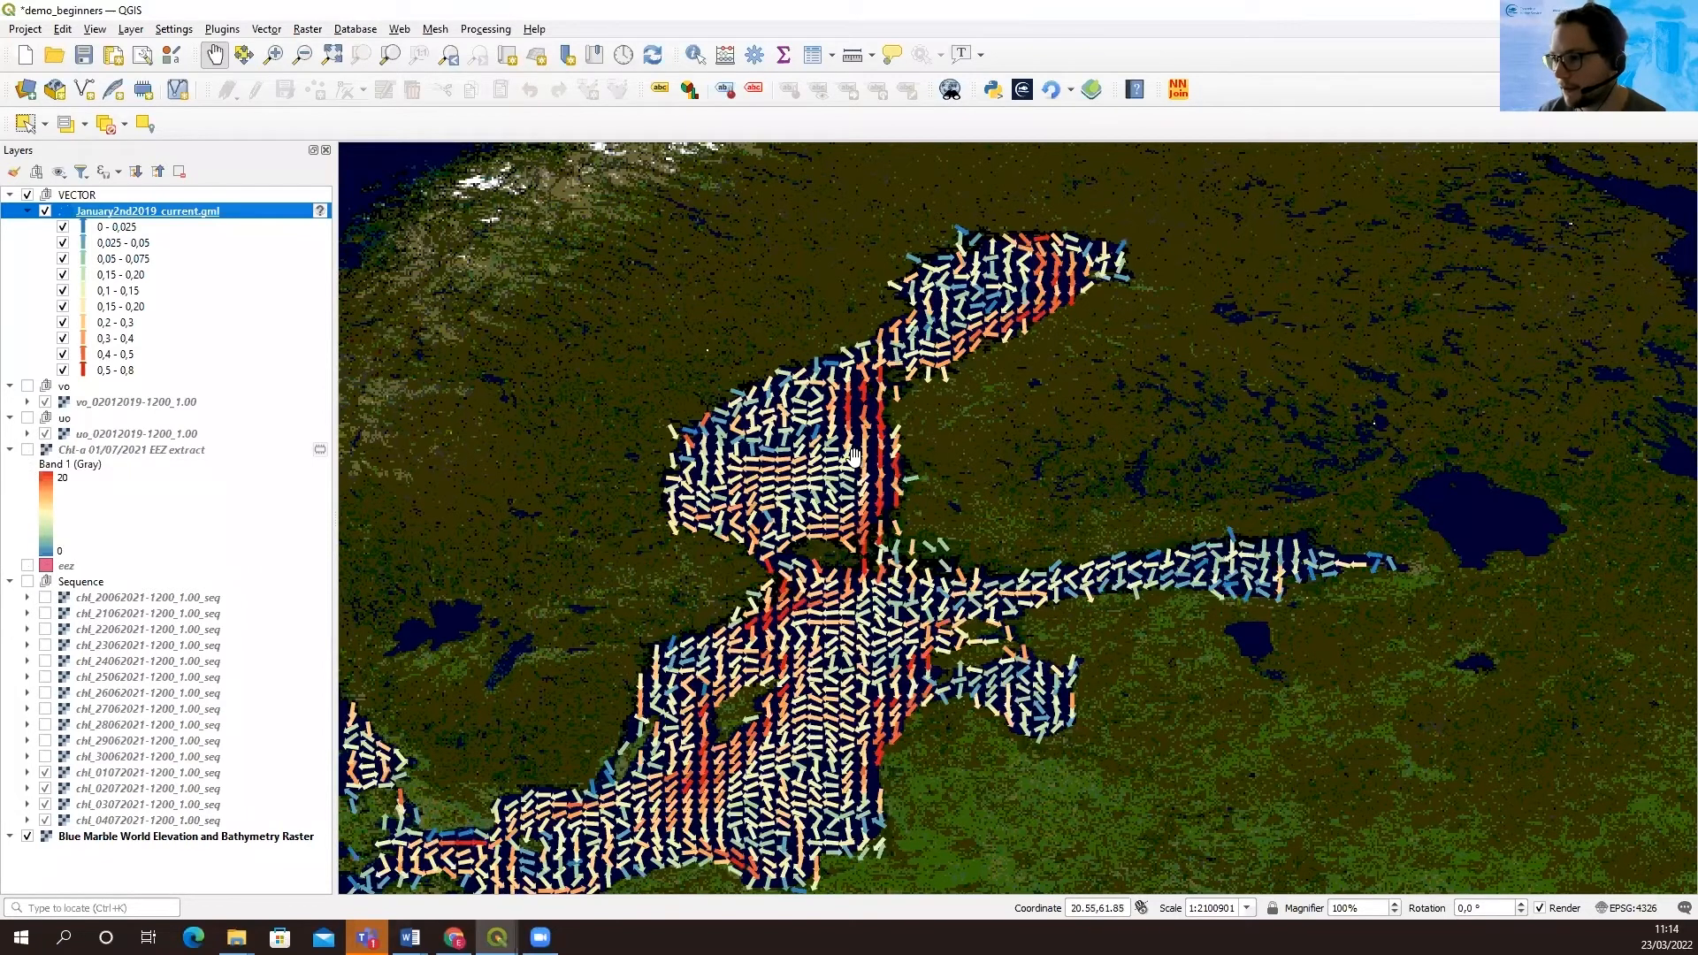
scroll(860, 442, "down", 1)
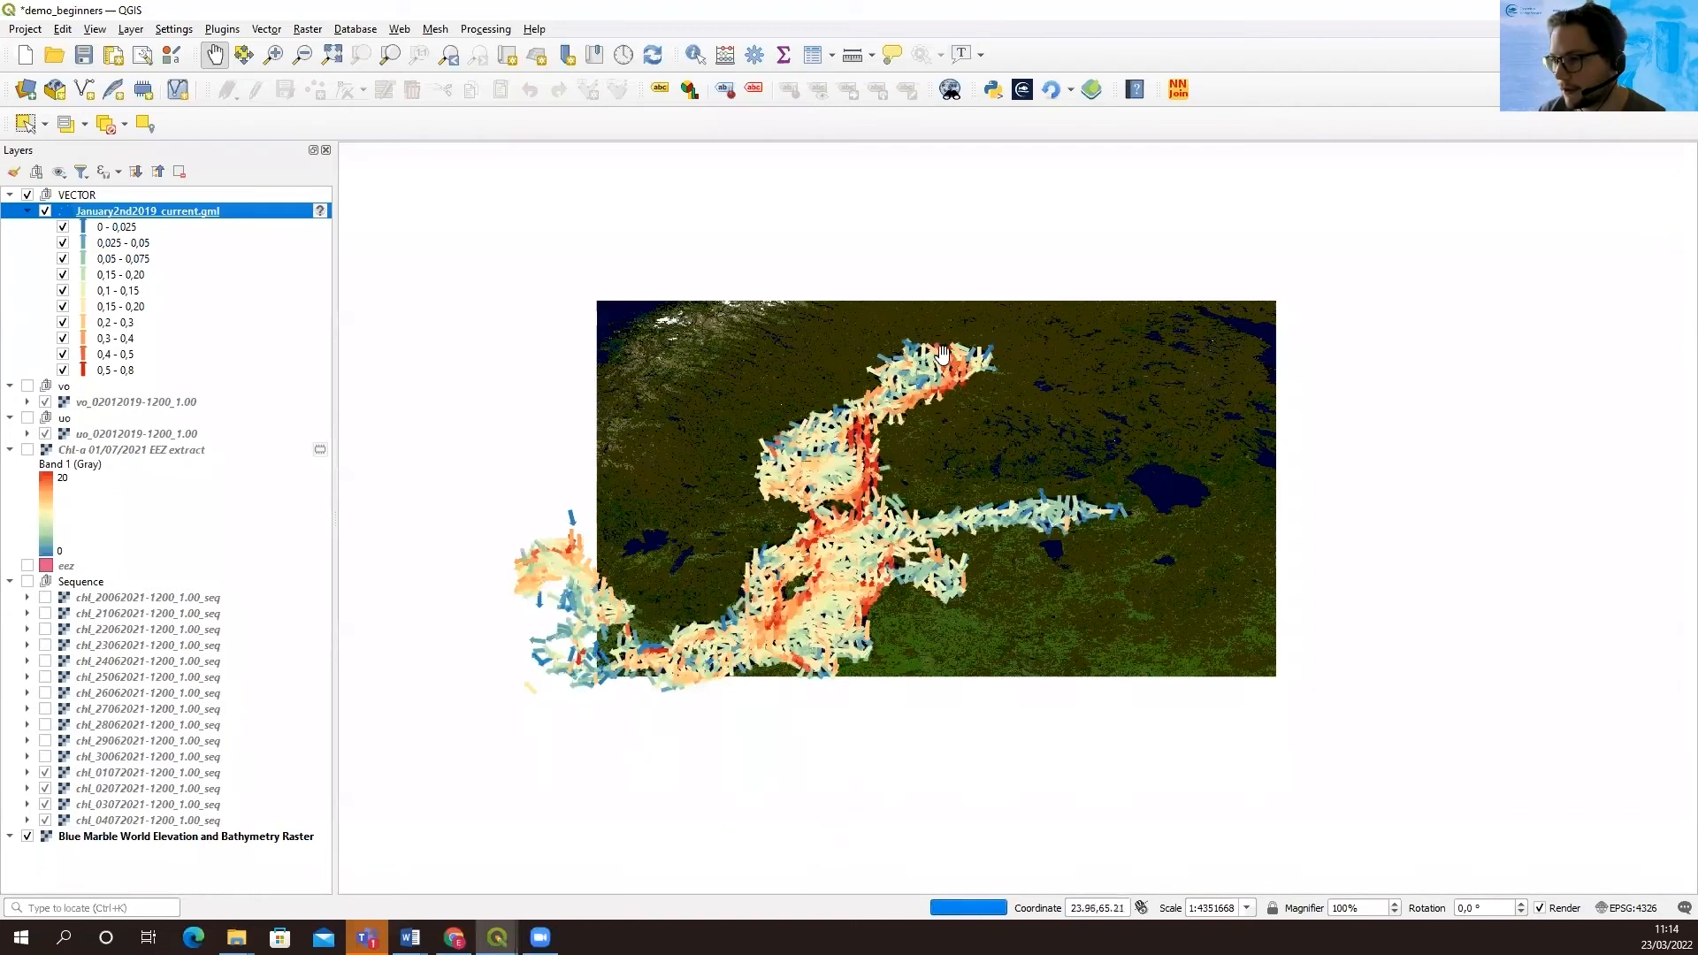
scroll(864, 450, "up", 1)
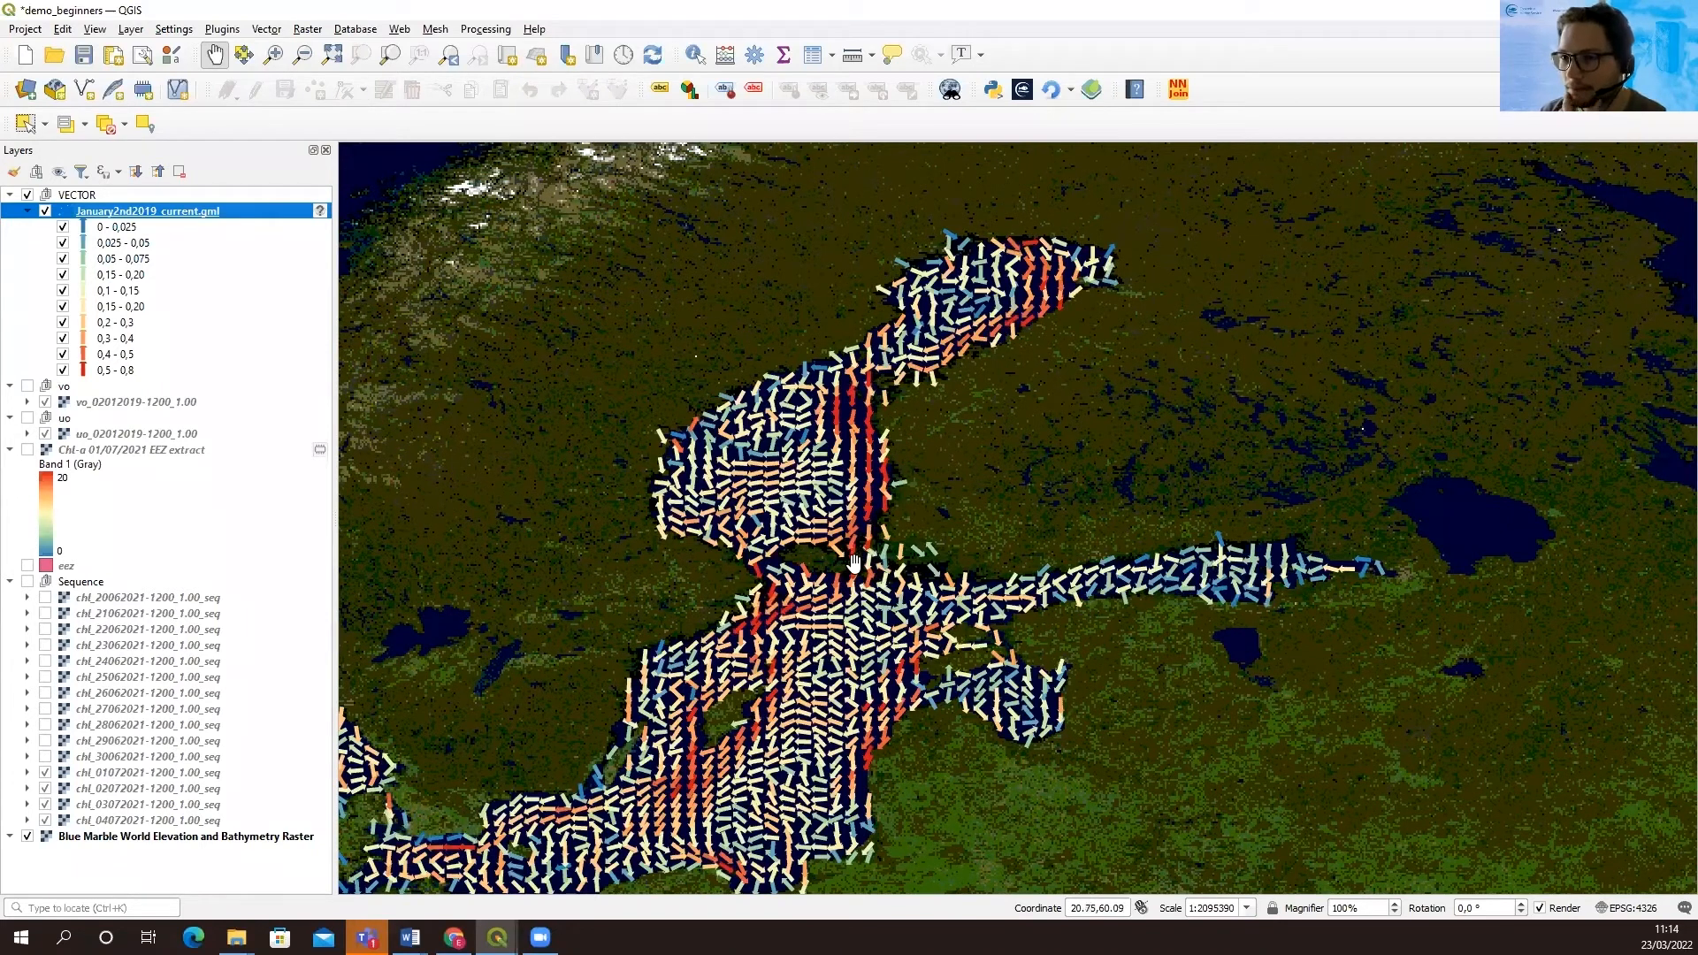
Start exporting the features of the January2nd2019_current.gml layer and set the format to GeoJSON
right_click(140, 213)
mouse_move(276, 555)
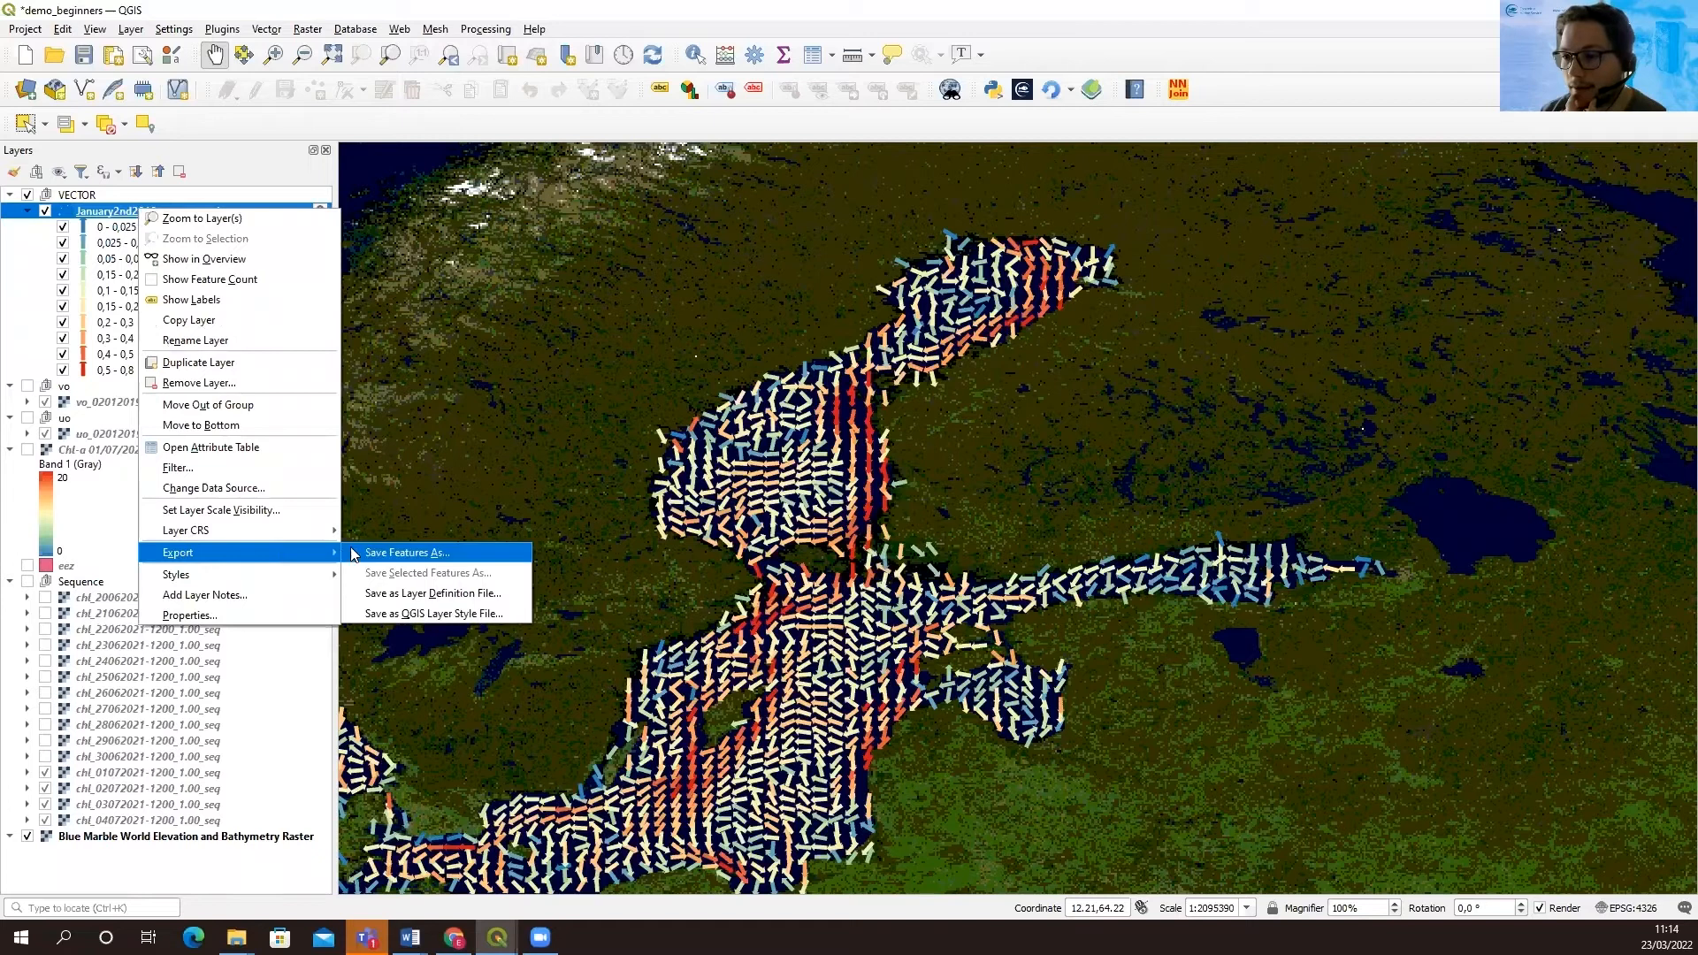
left_click(382, 553)
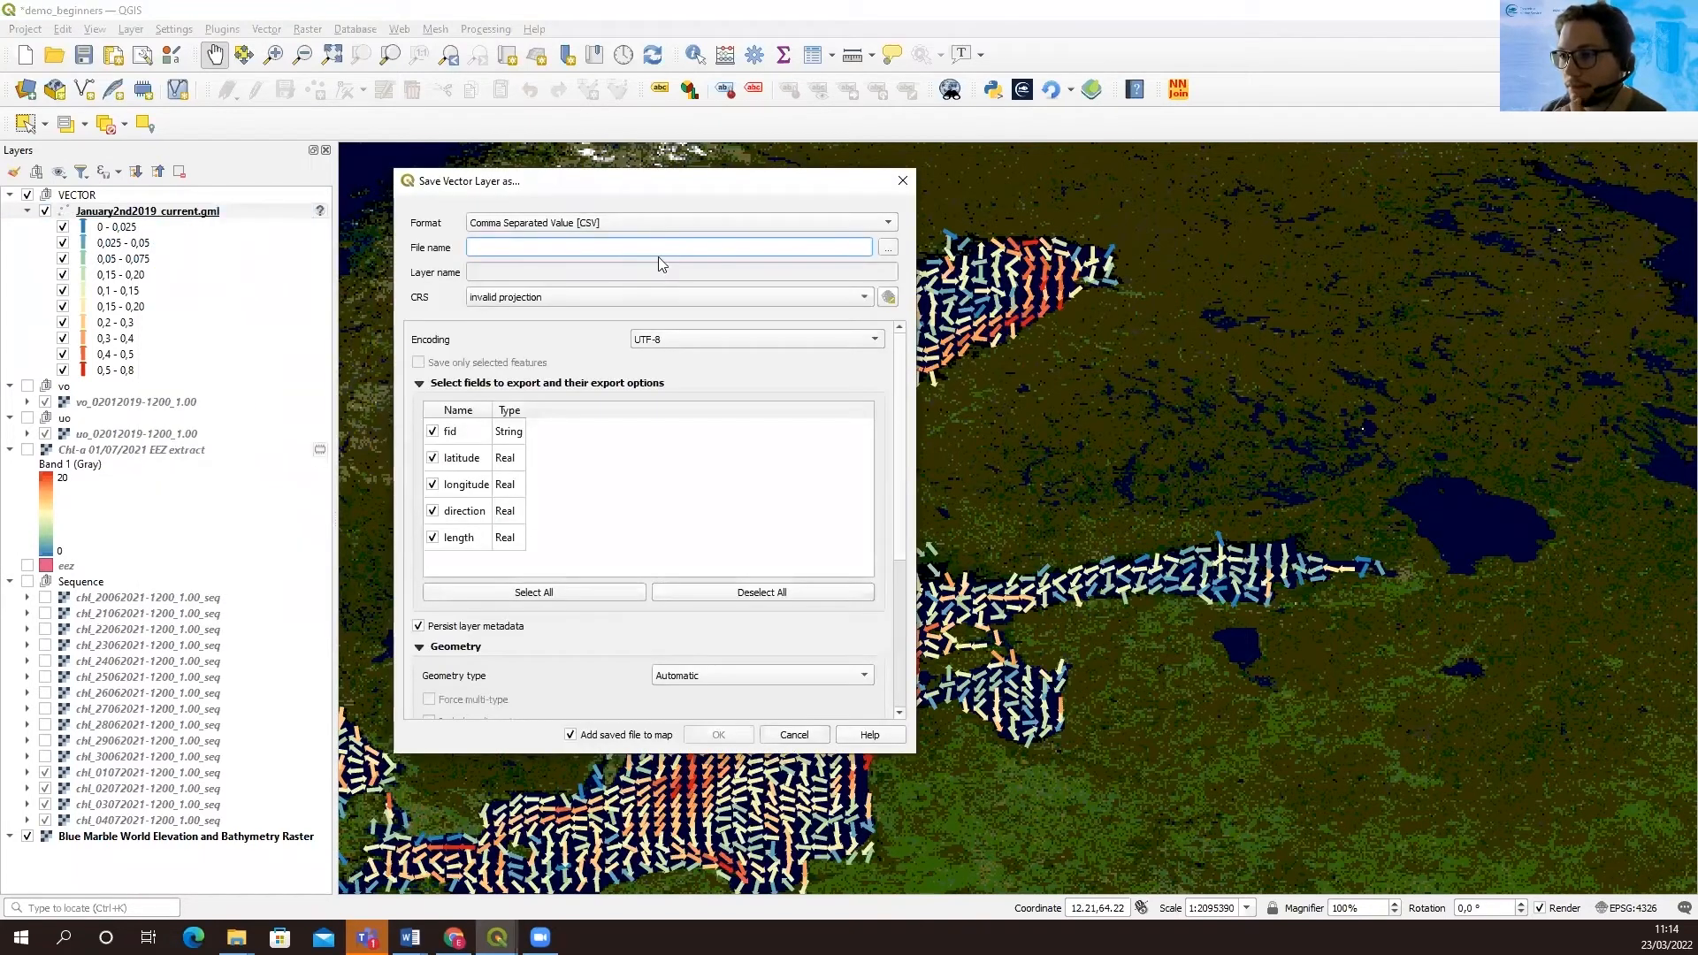
left_click(788, 225)
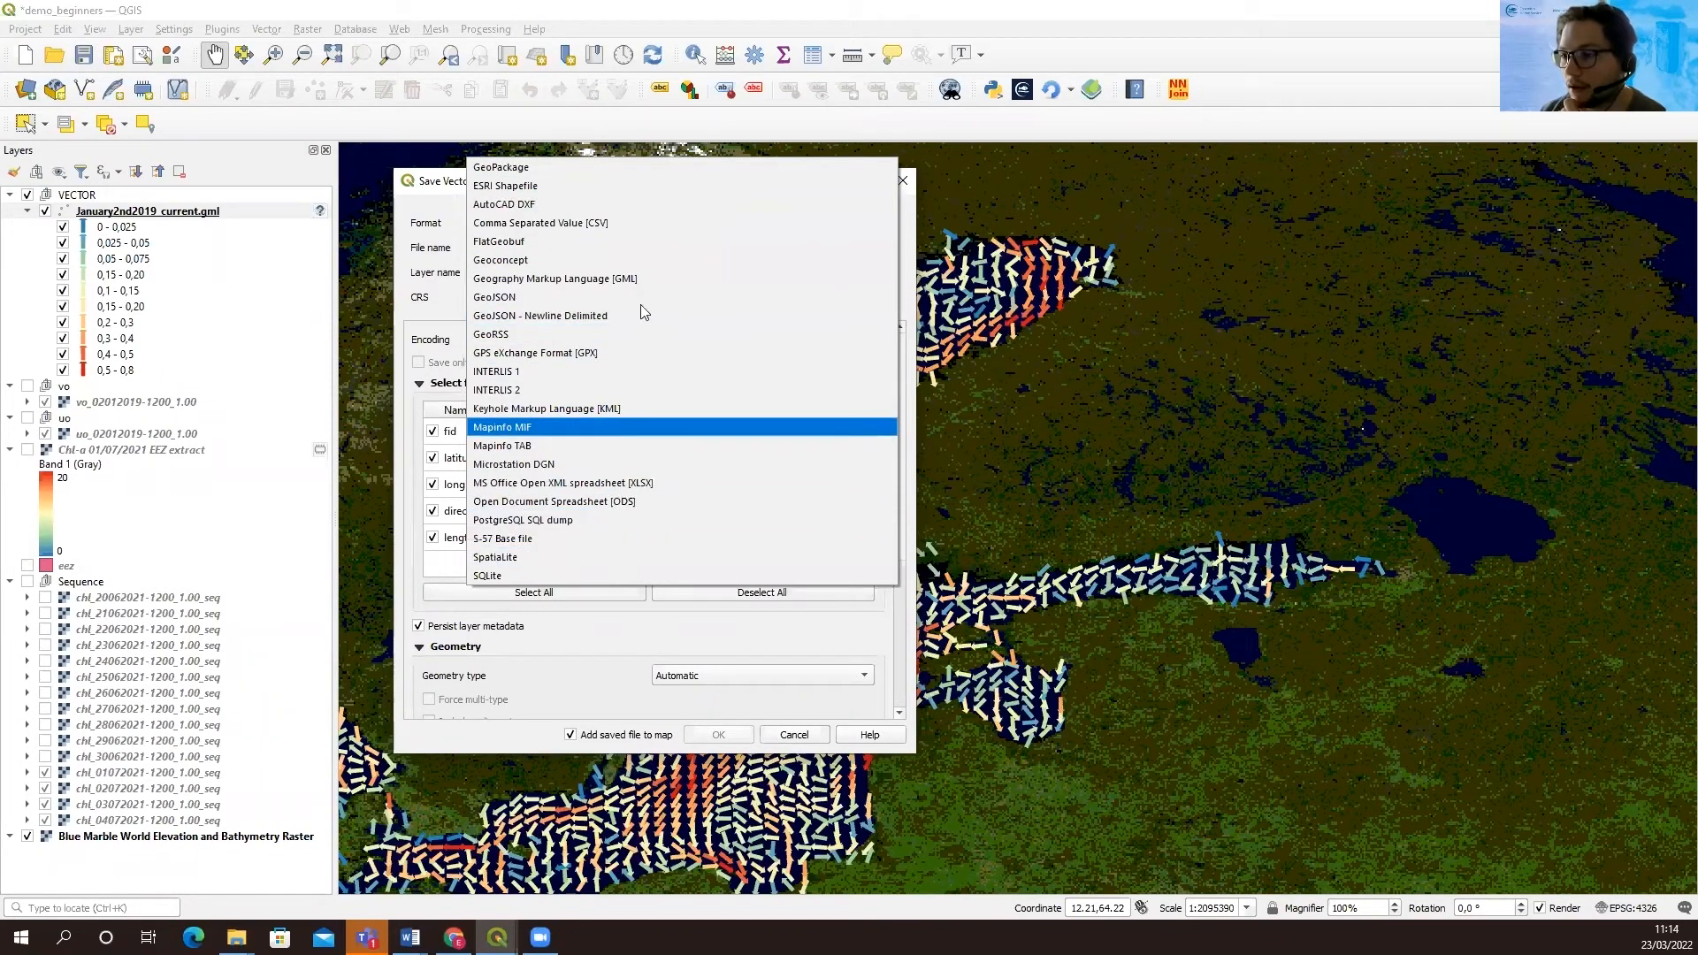
left_click(615, 297)
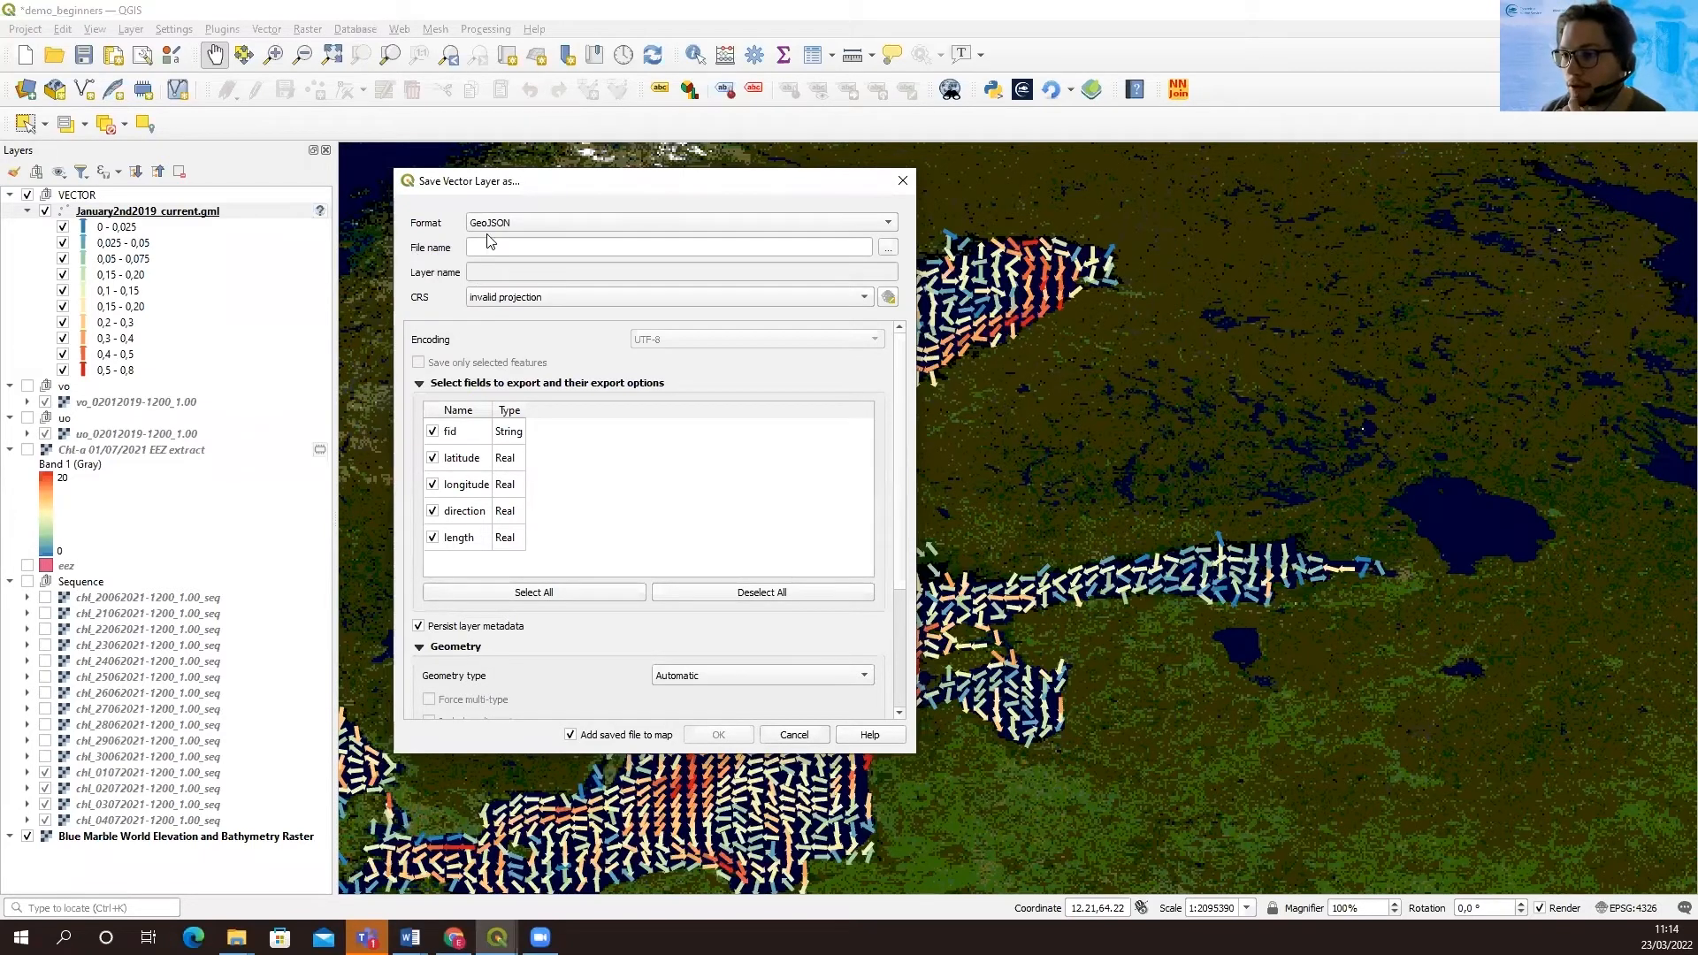
Name the export file vector_fiel in the Documents folder and export the layer, adding it to the map
left_click(889, 248)
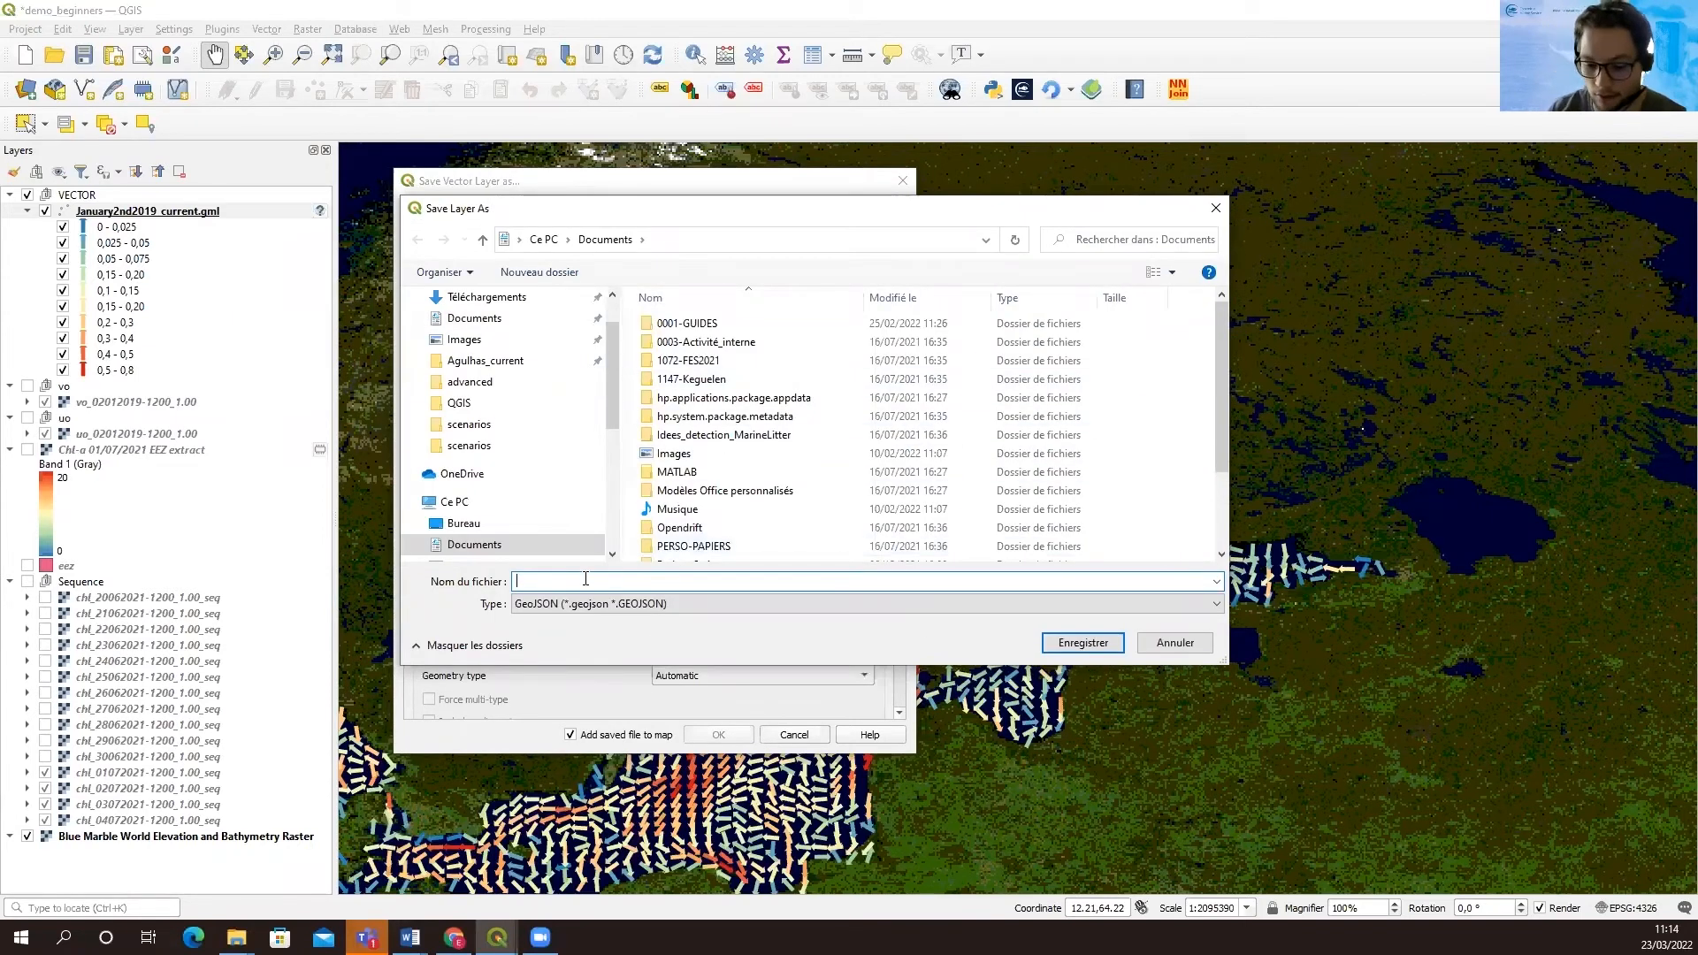
type("vector_fiel")
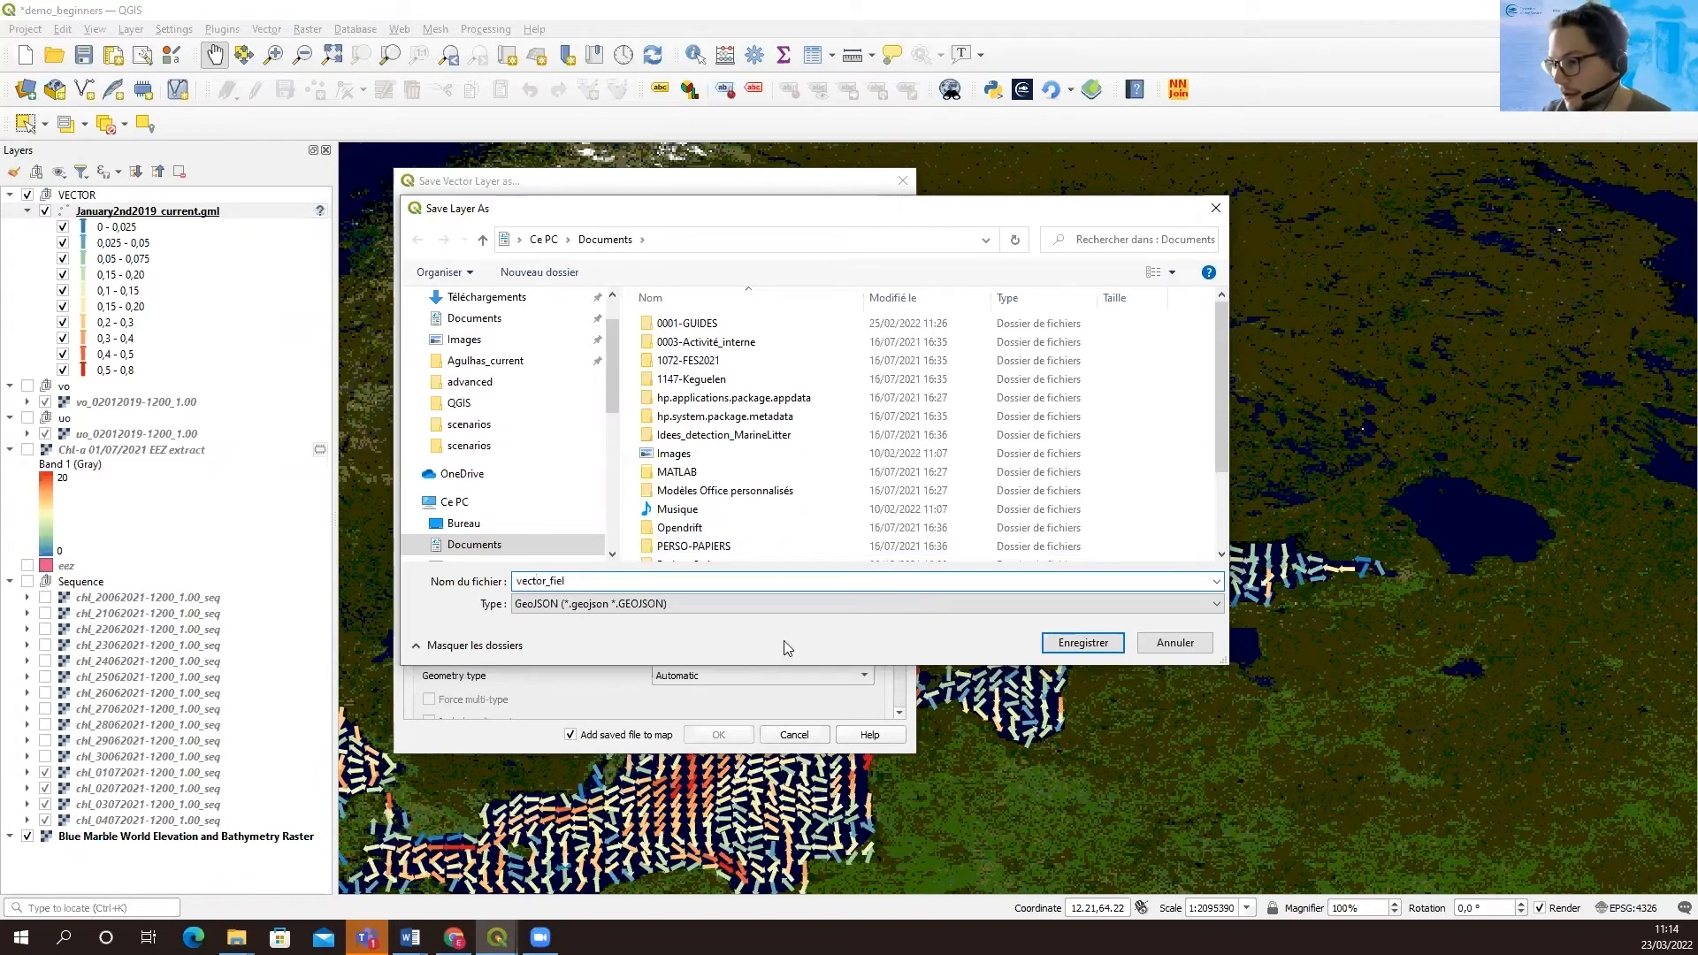
left_click(1057, 640)
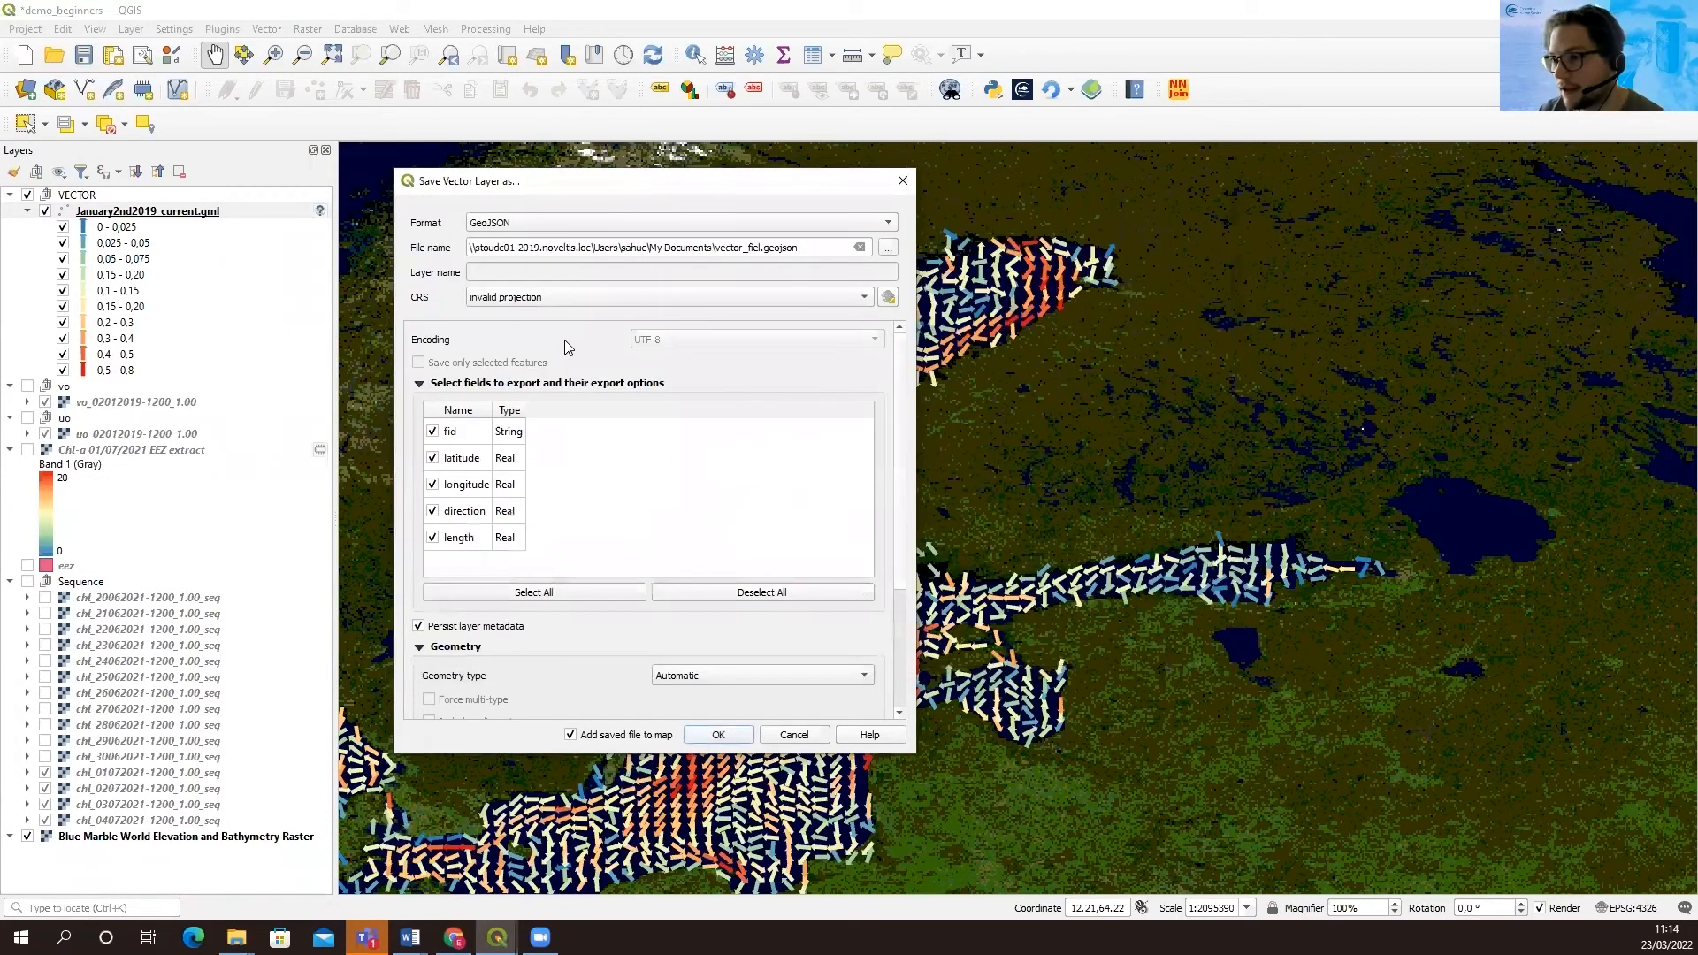
left_click(722, 735)
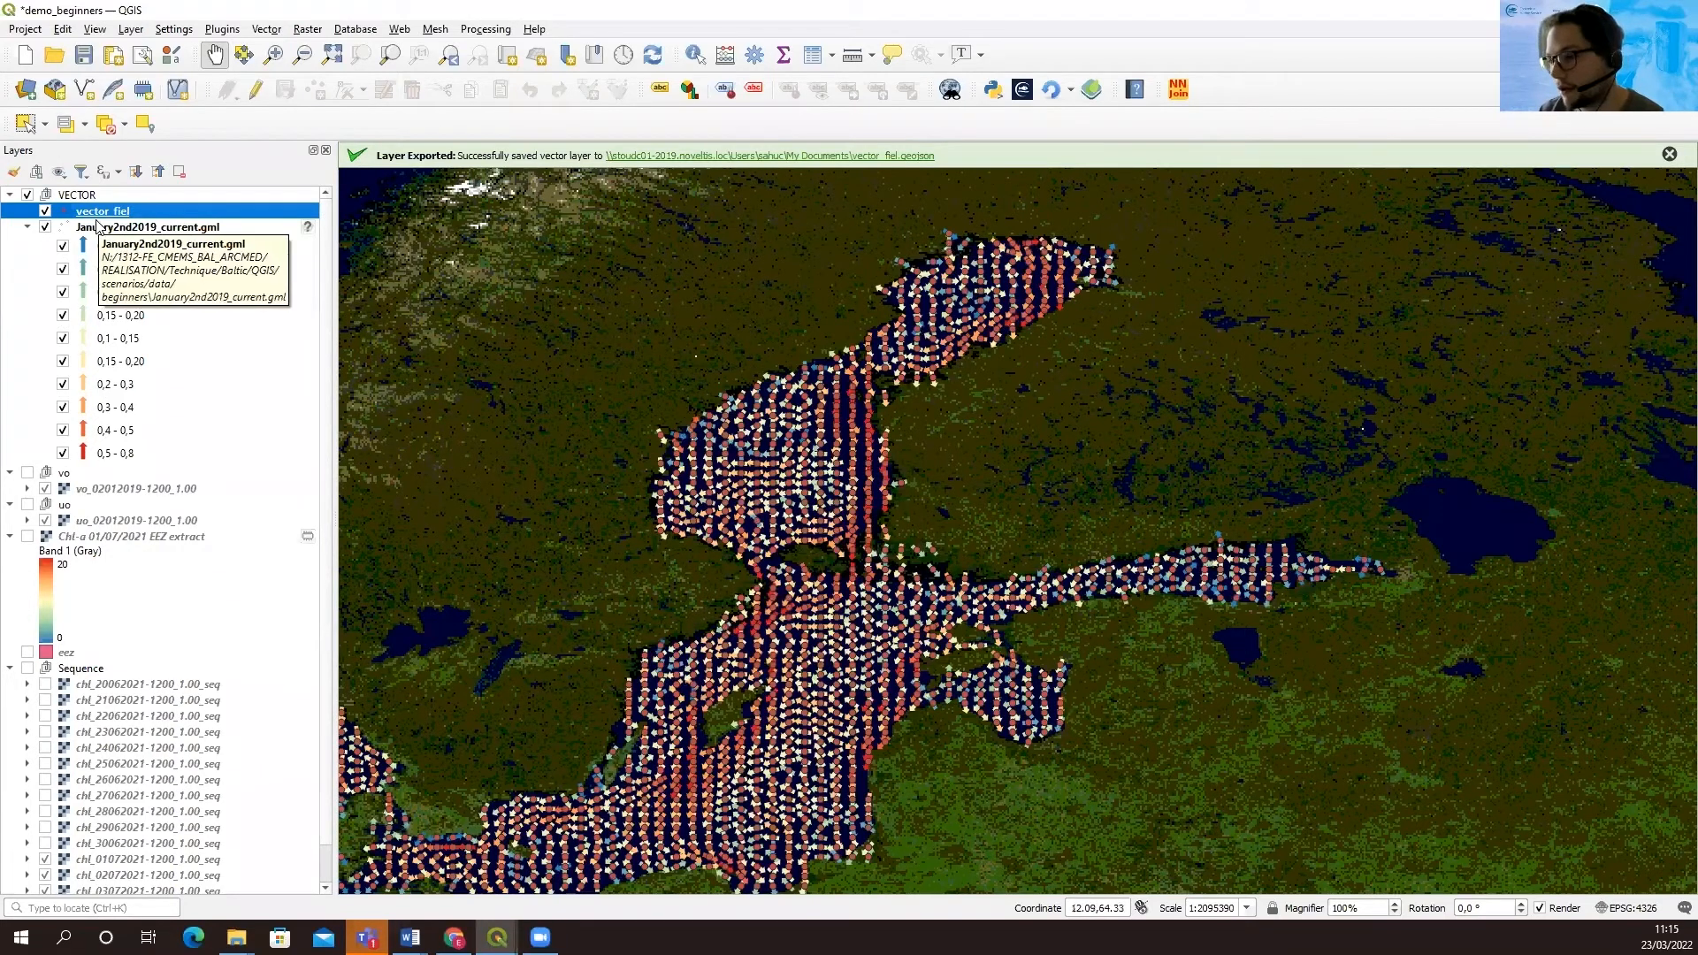
Hide the vector_fiel point layer and the whole VECTOR group, and dismiss the export message
left_click(45, 211)
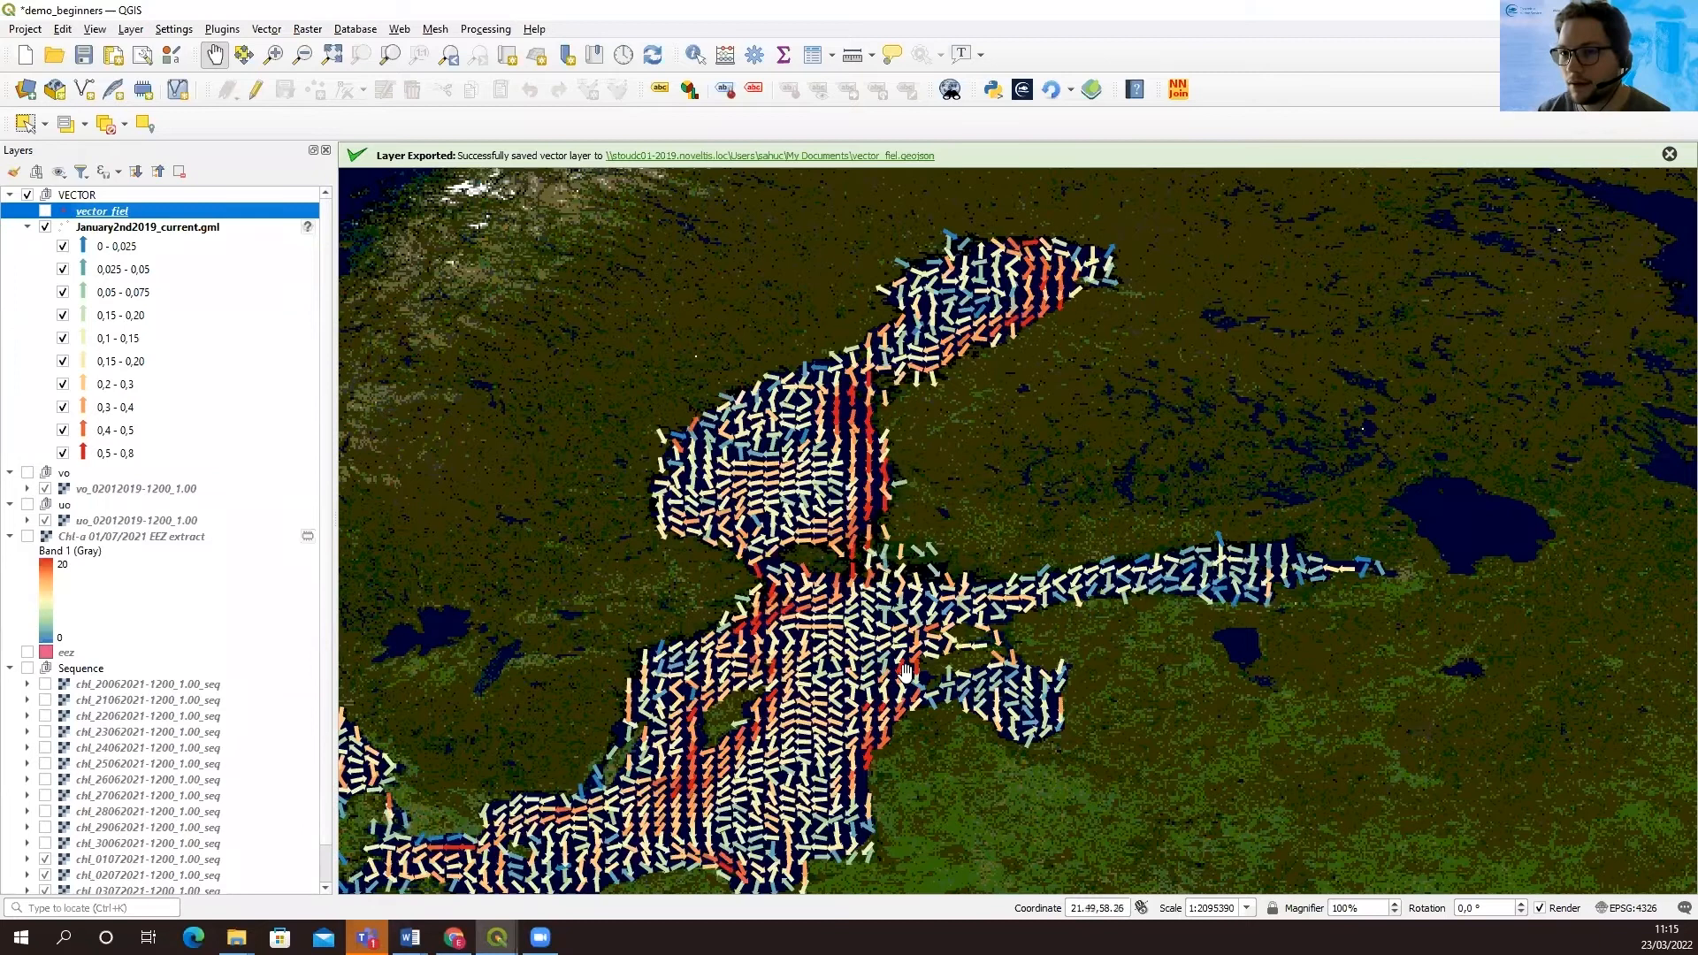
scroll(865, 643, "down", 1)
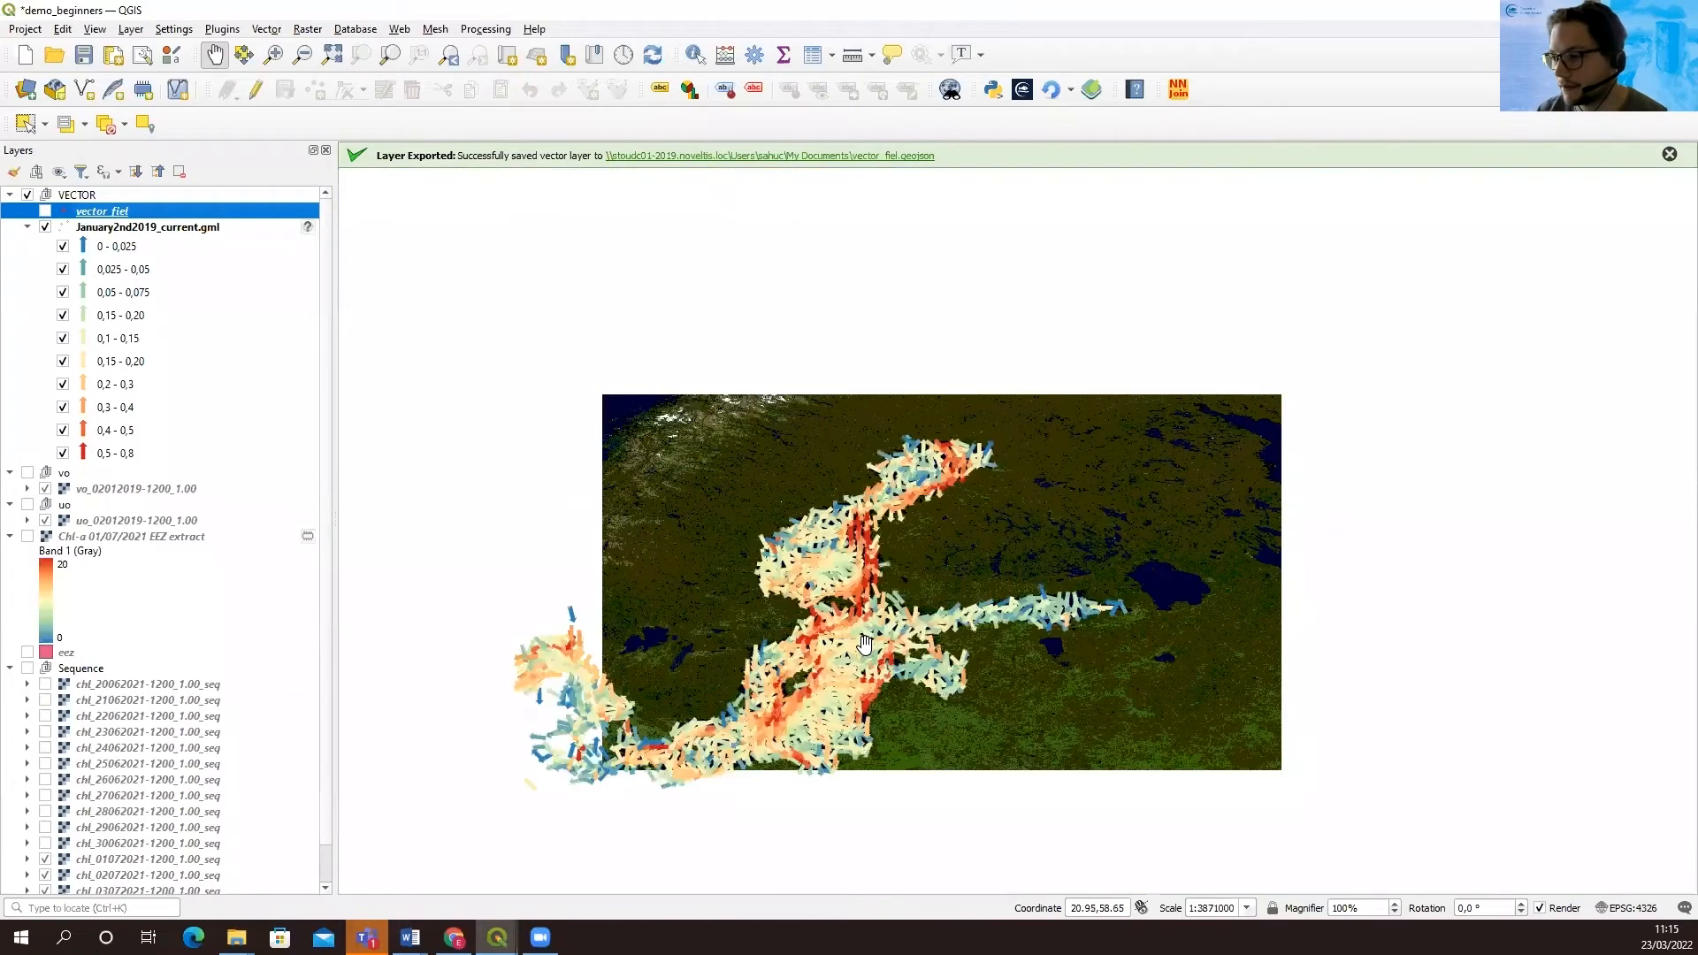
scroll(865, 643, "up", 1)
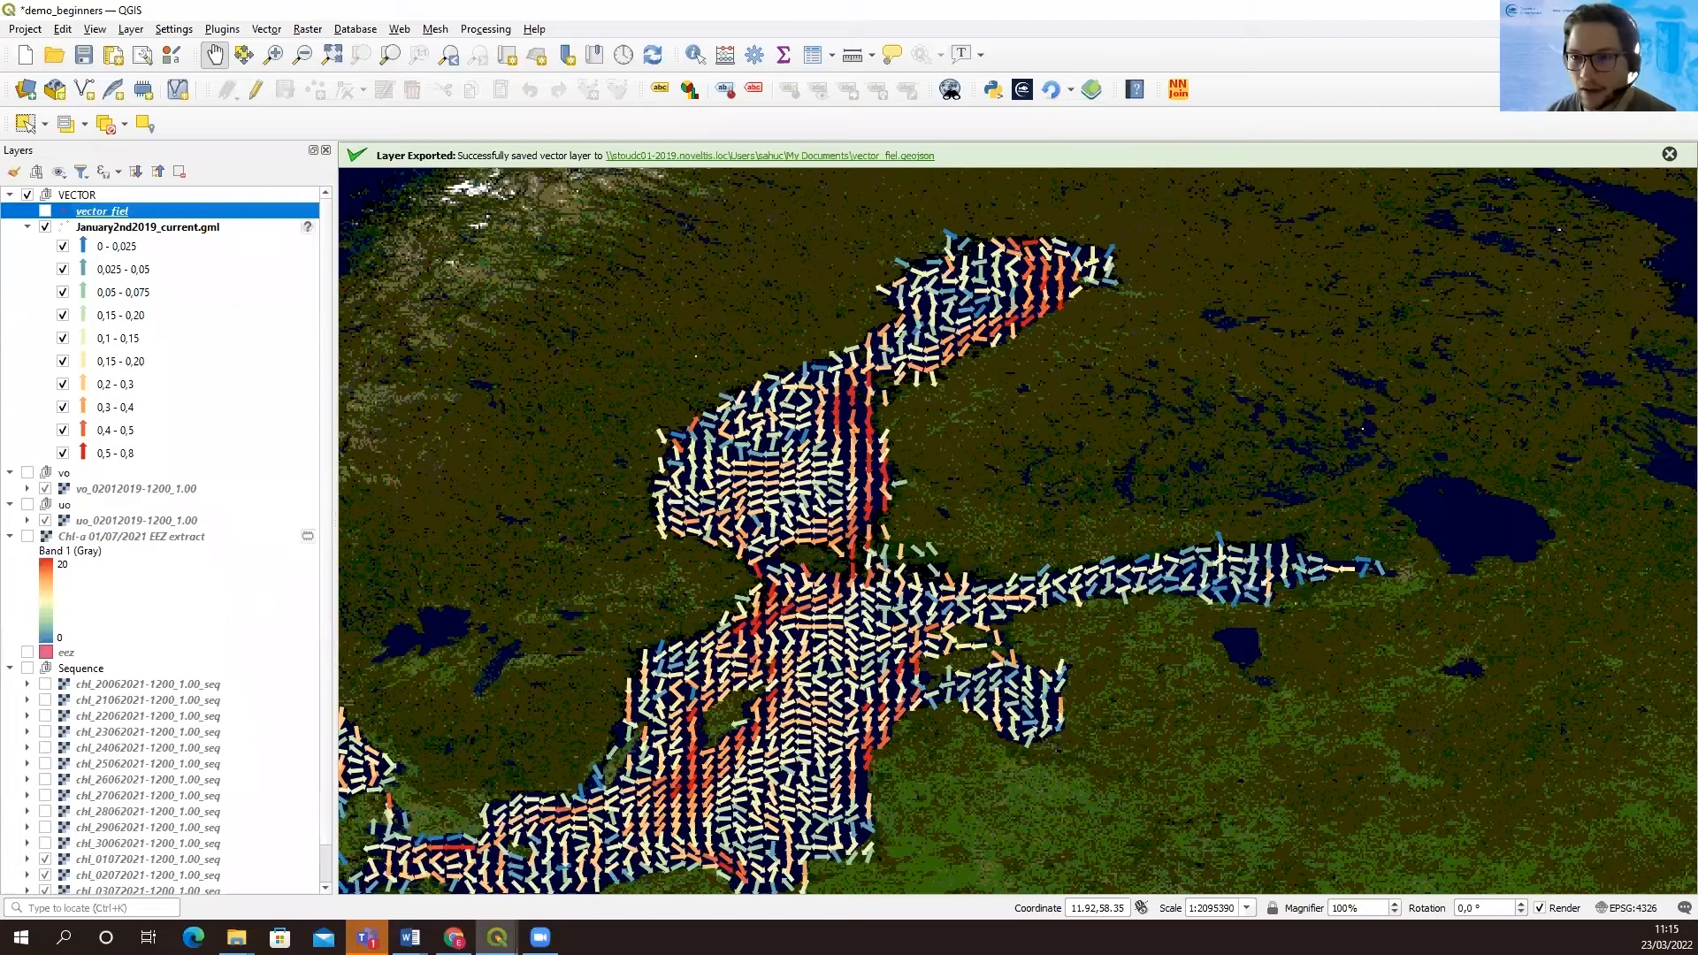
key("alt+Tab")
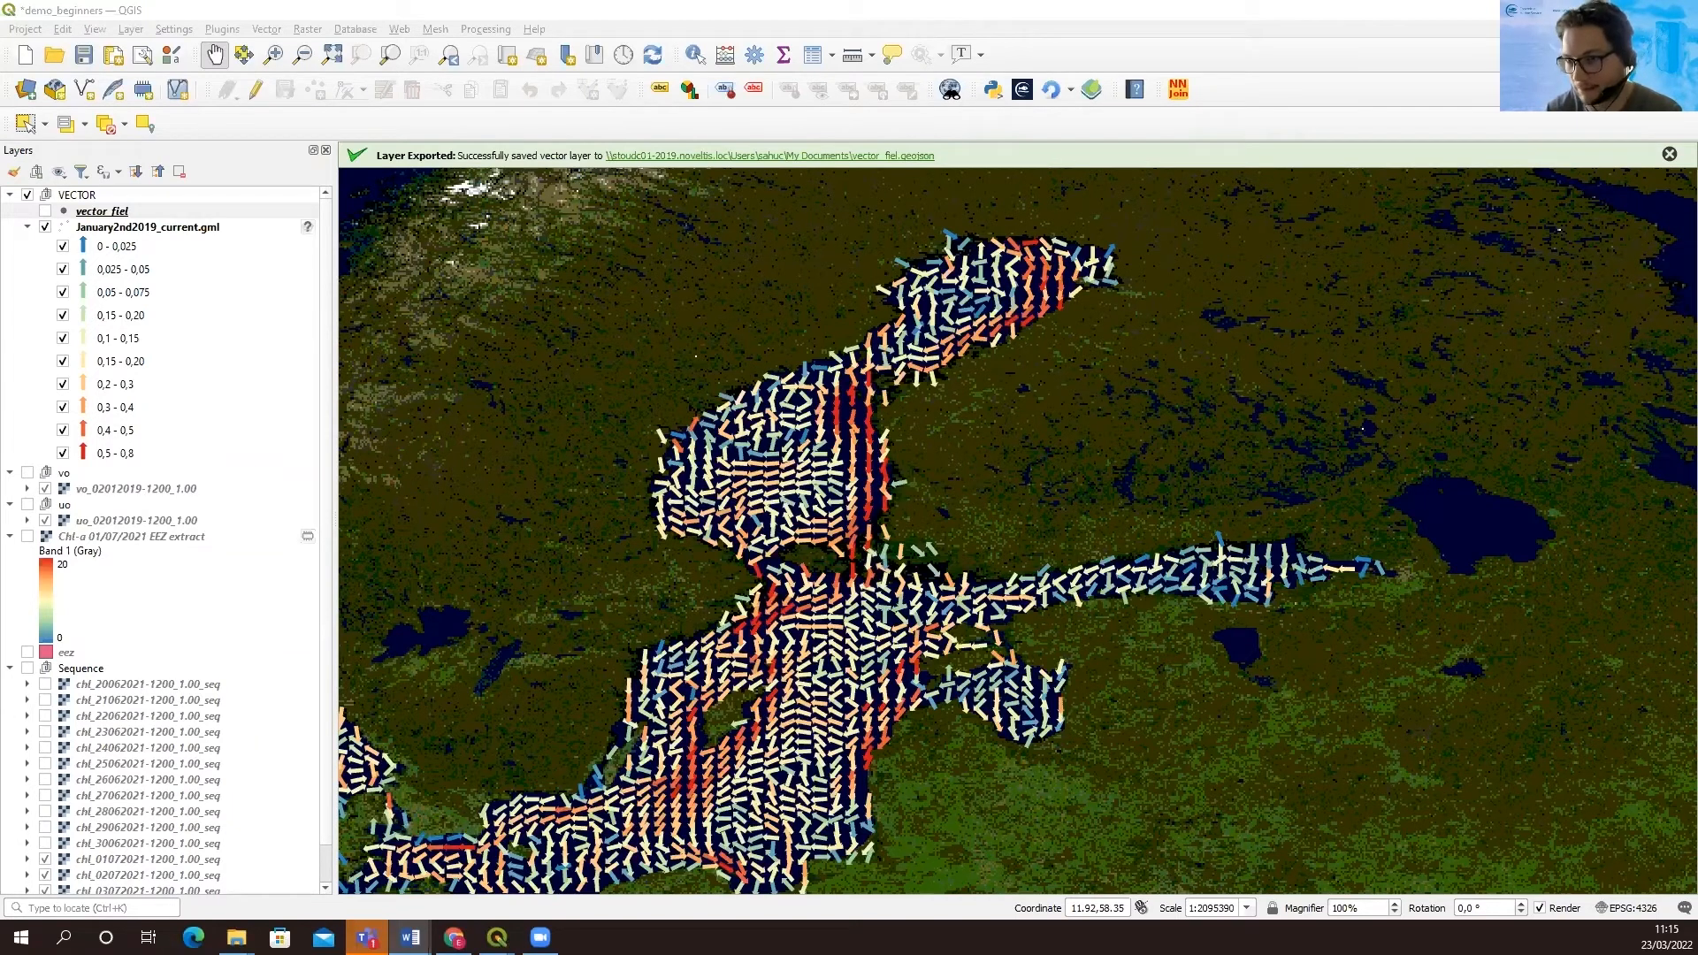
left_click(28, 196)
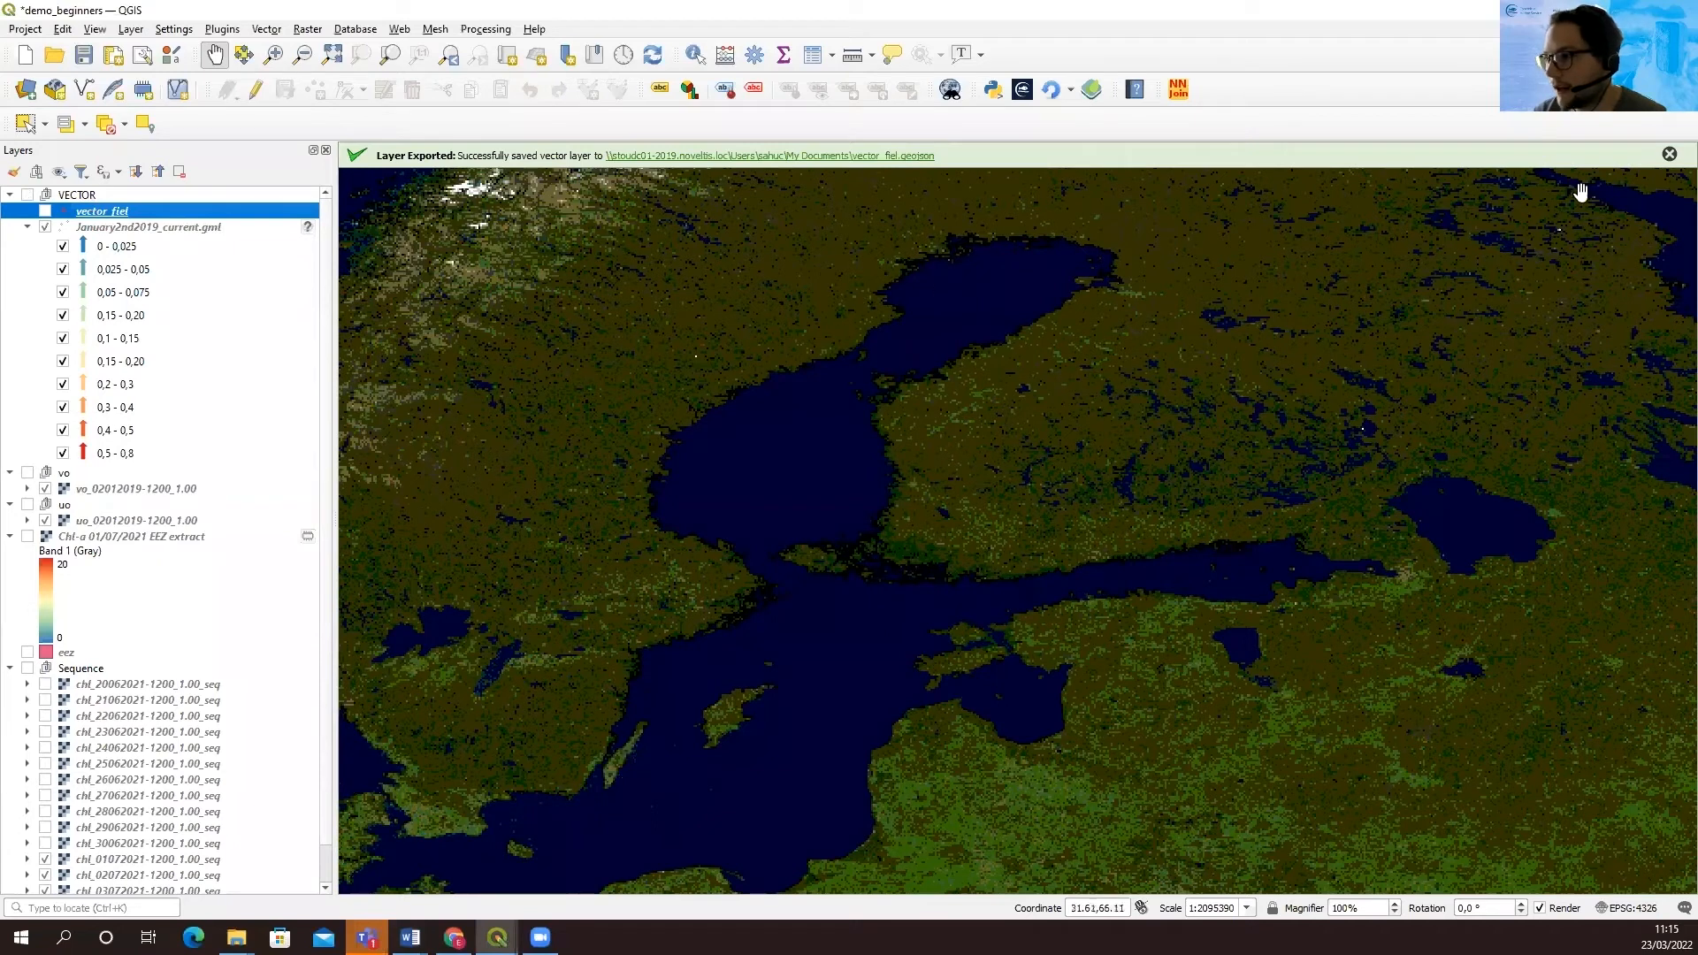
left_click(1669, 154)
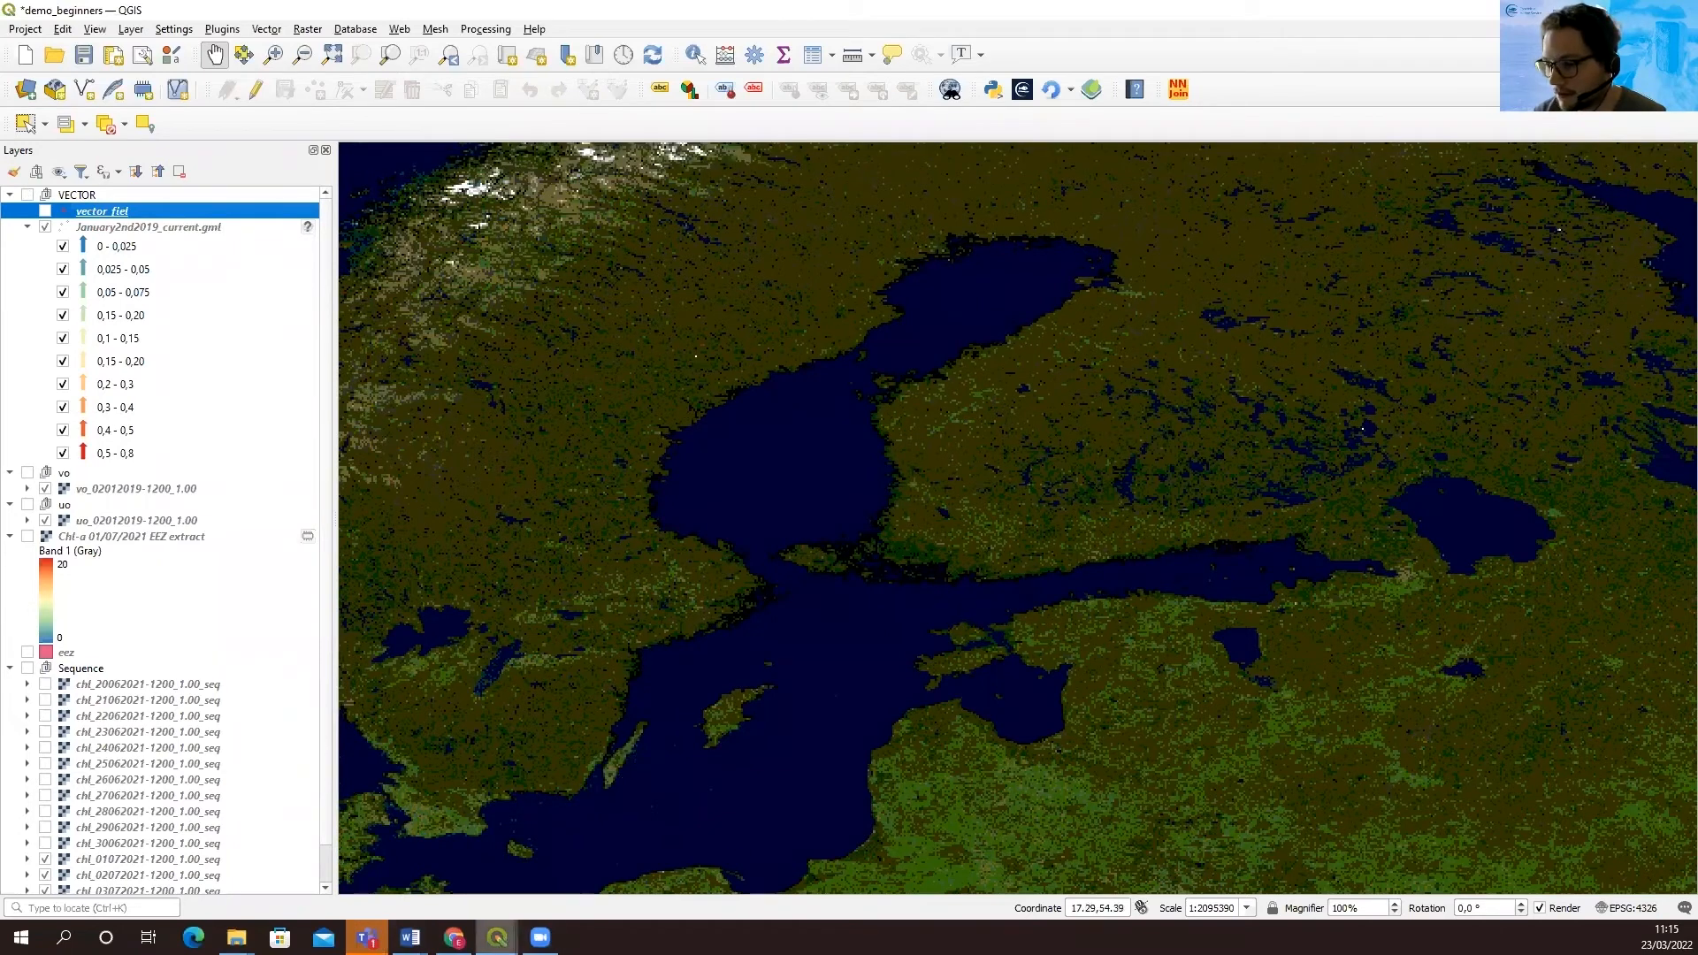
Switch to the NetCDF2GIS window and add the file bal-analysis-forecast-phy-seaice-dailymeans_202203.nc to the NetCDF list
mouse_move(497, 936)
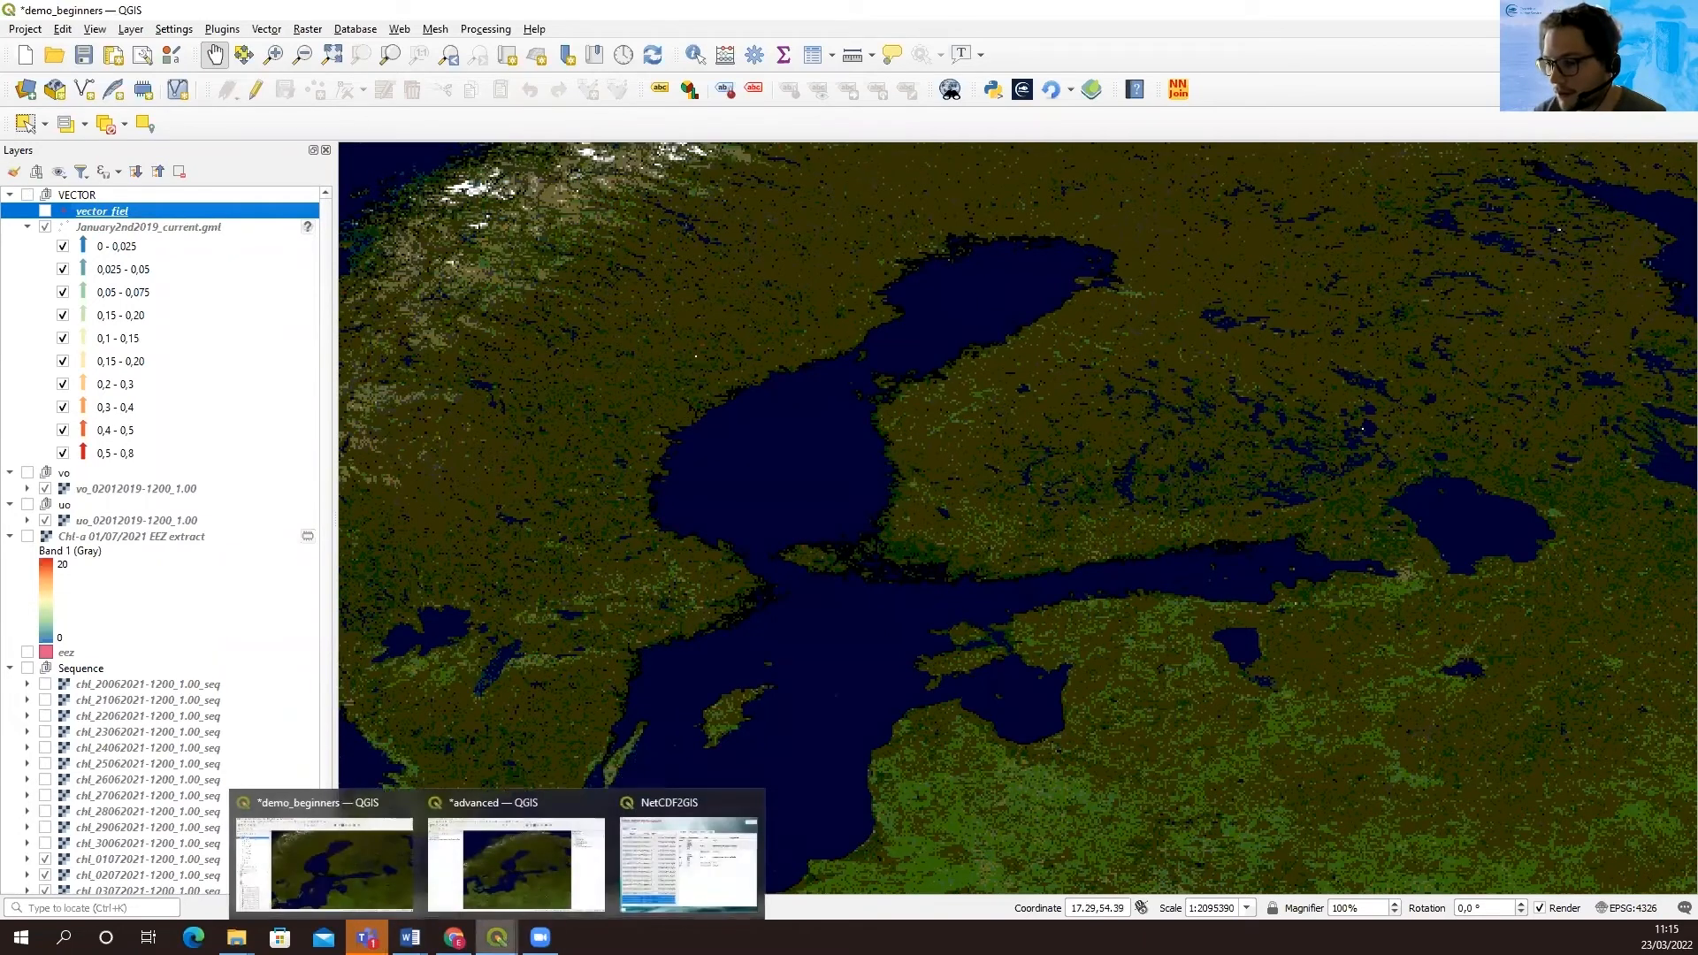
left_click(677, 863)
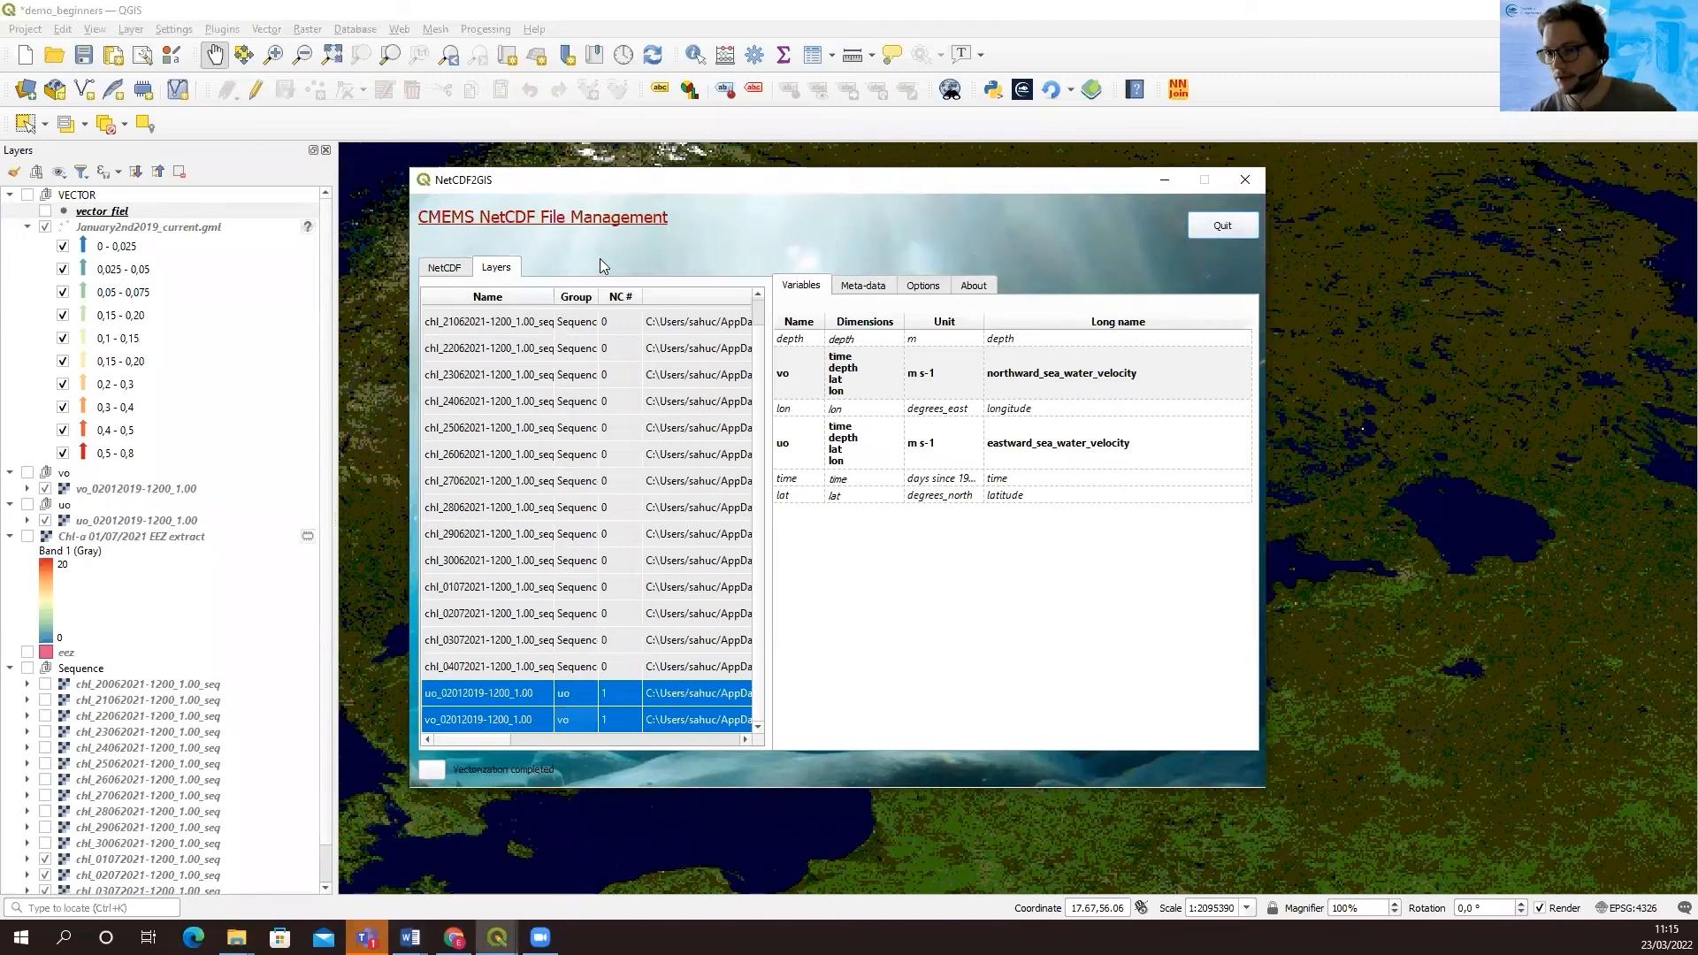
left_click(444, 268)
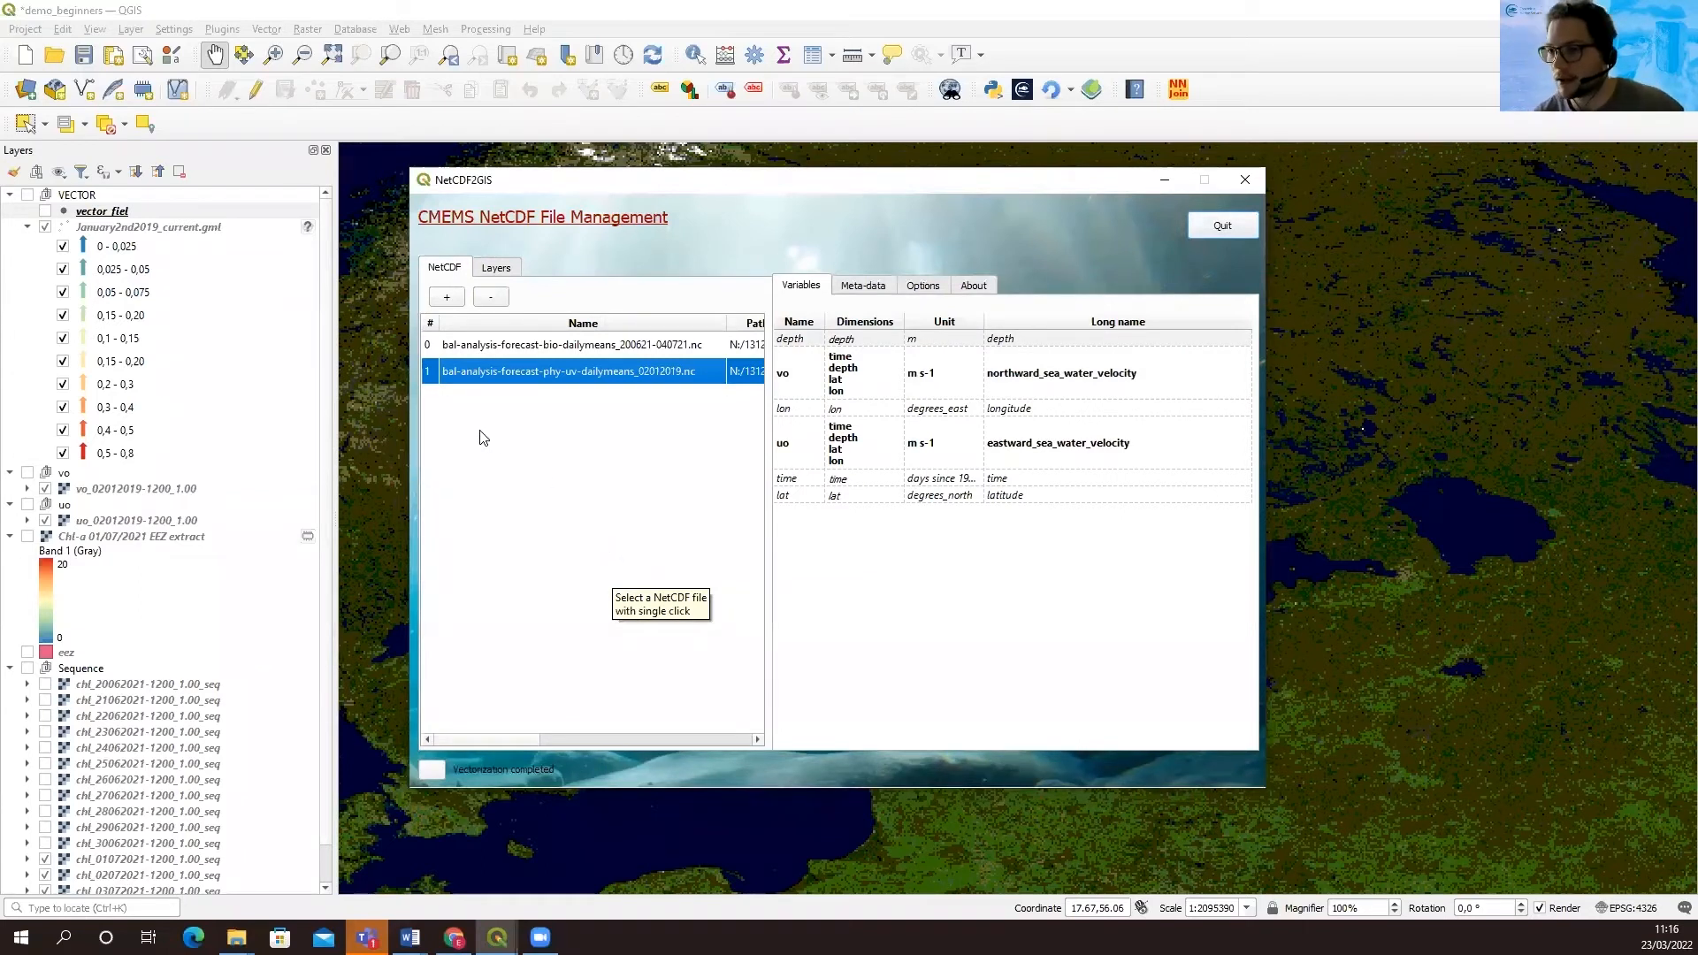
left_click(456, 304)
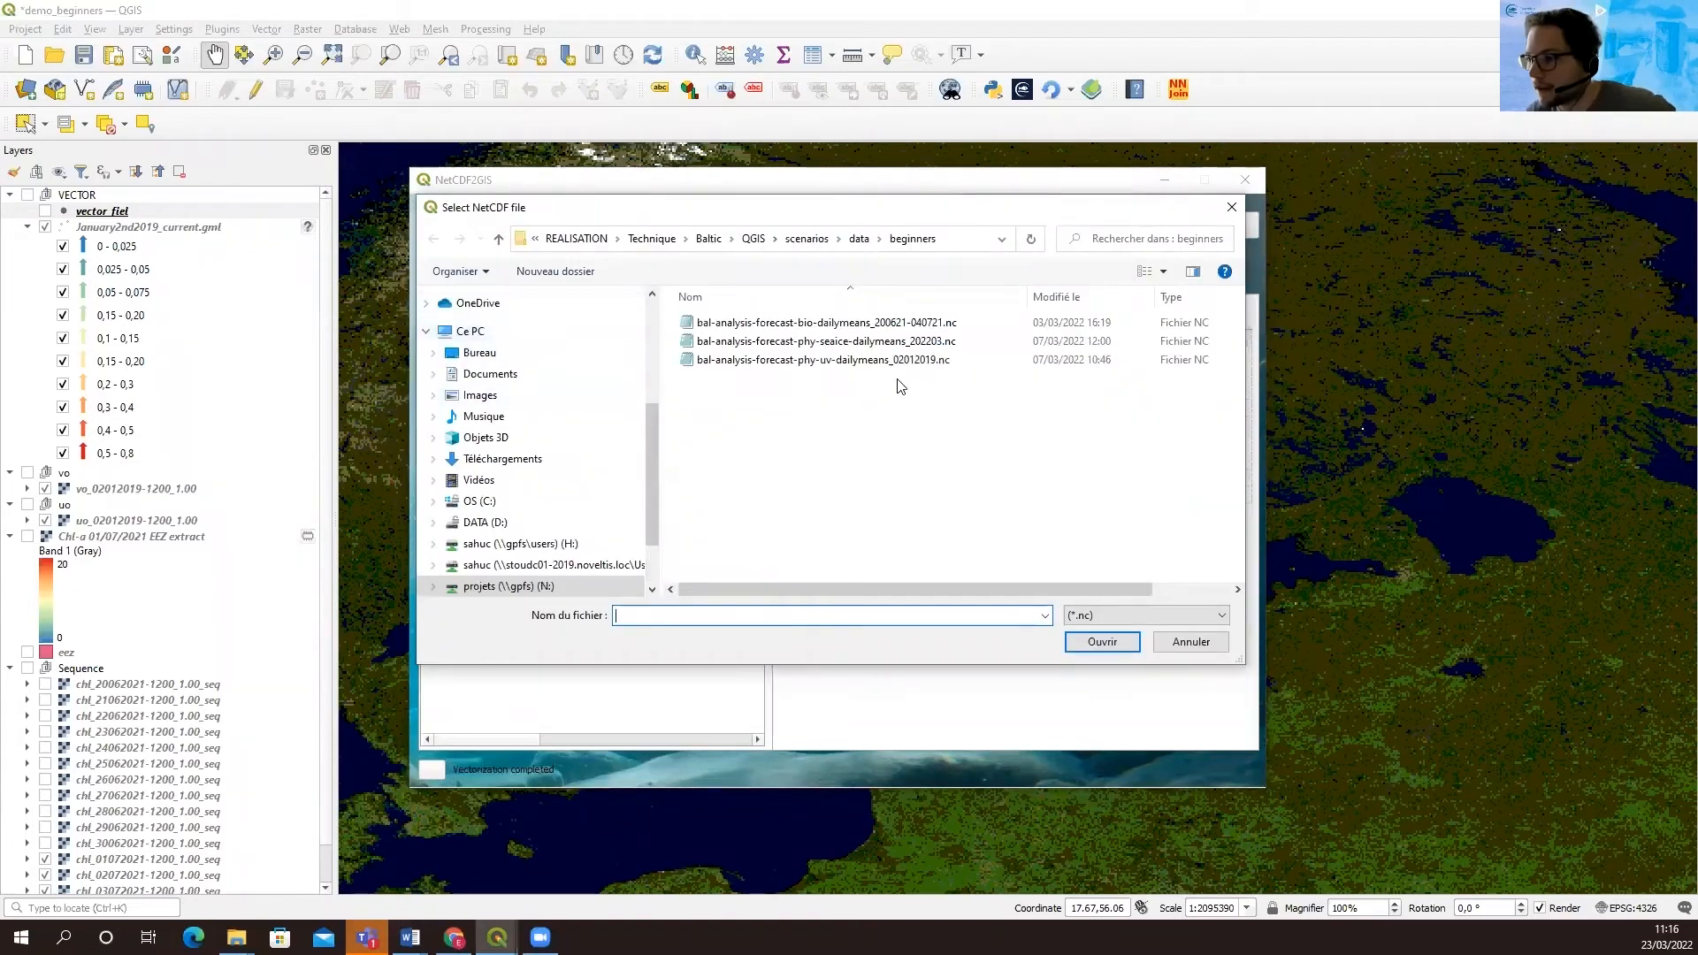
left_click(859, 343)
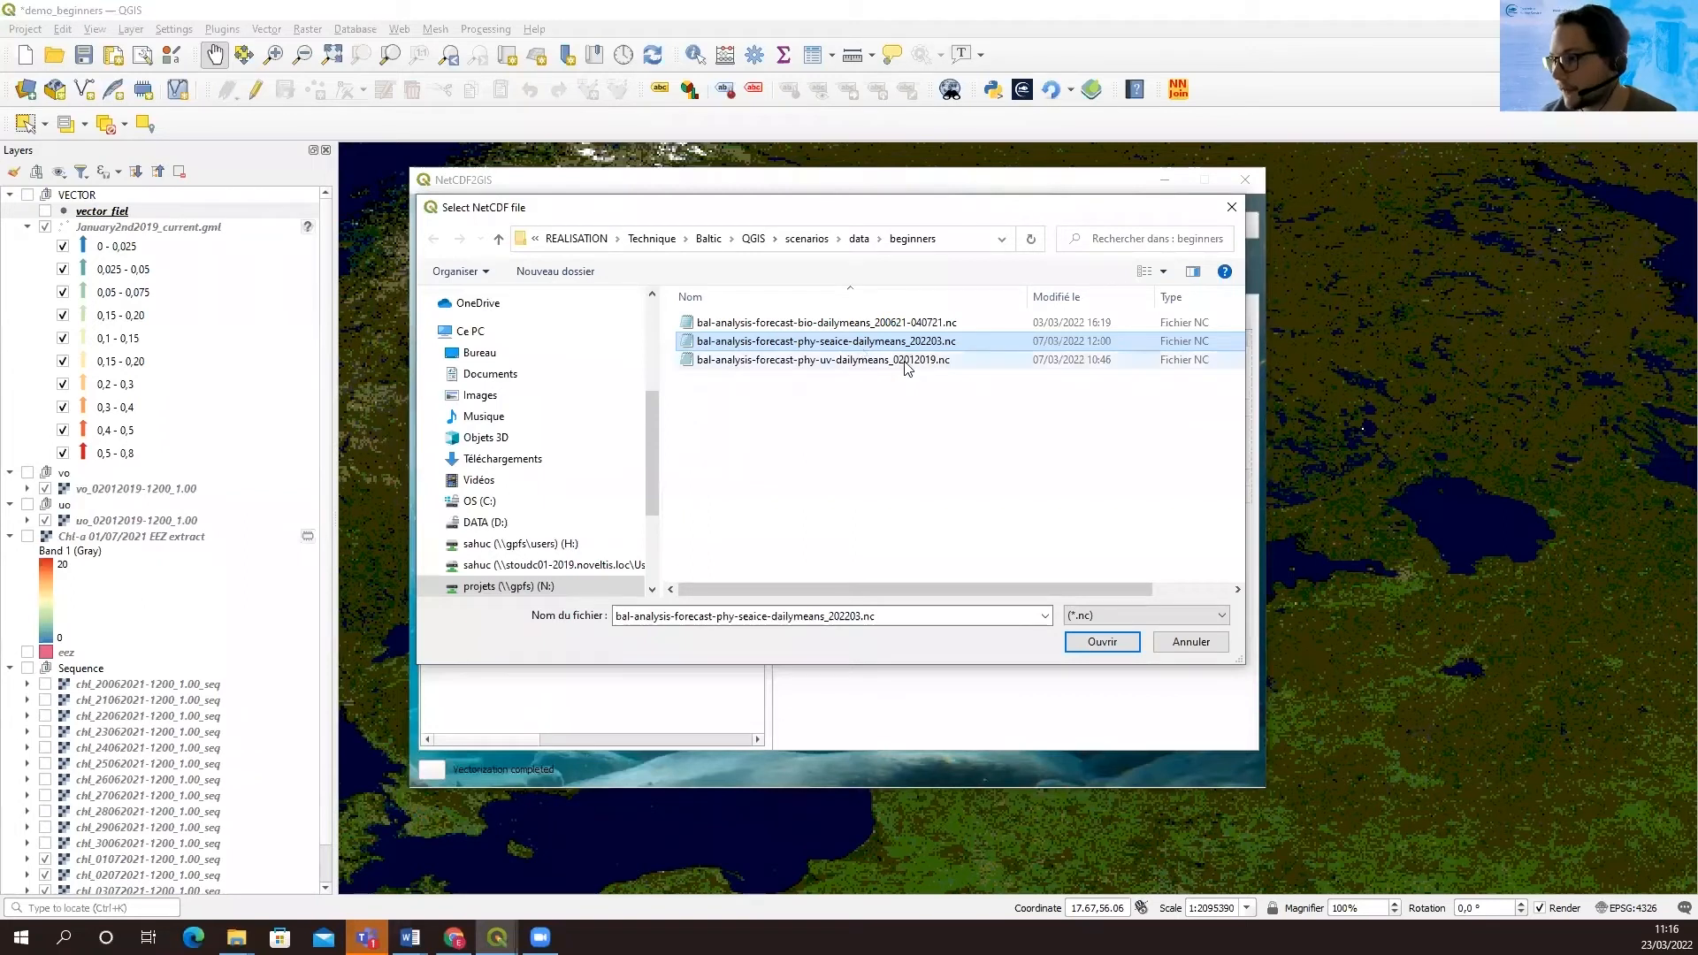
left_click(1103, 641)
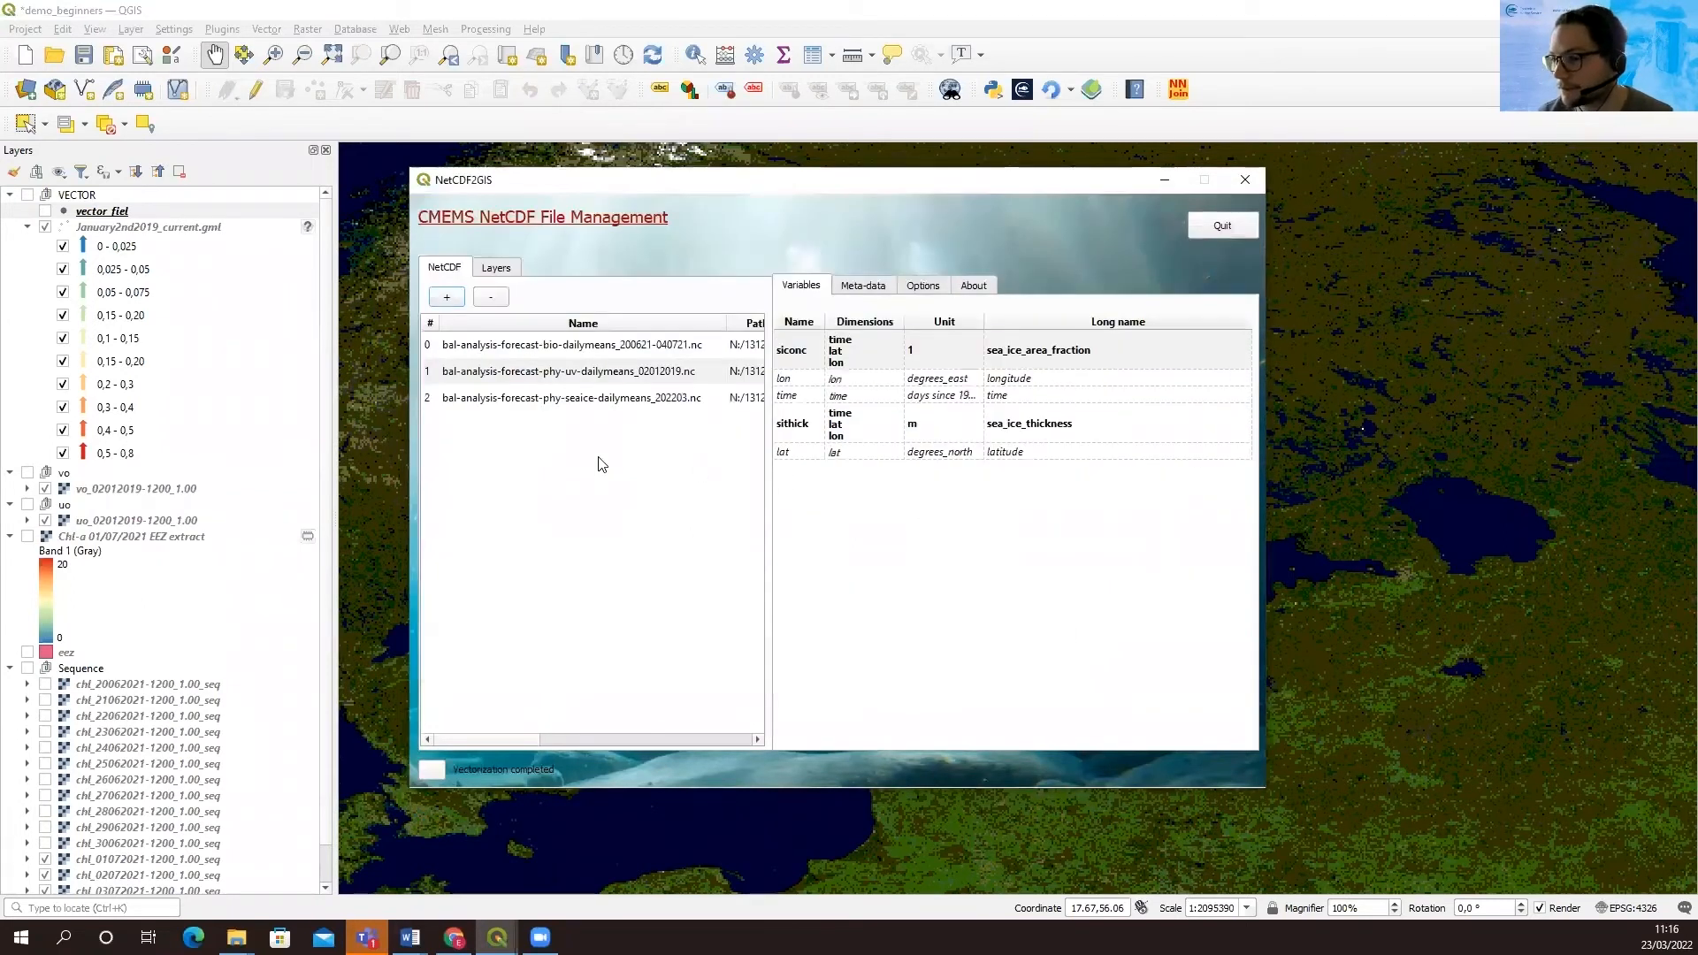
Examine the sea ice file's siconc and sithick variables and its metadata on coordinates, resolution and global attributes
left_click(550, 407)
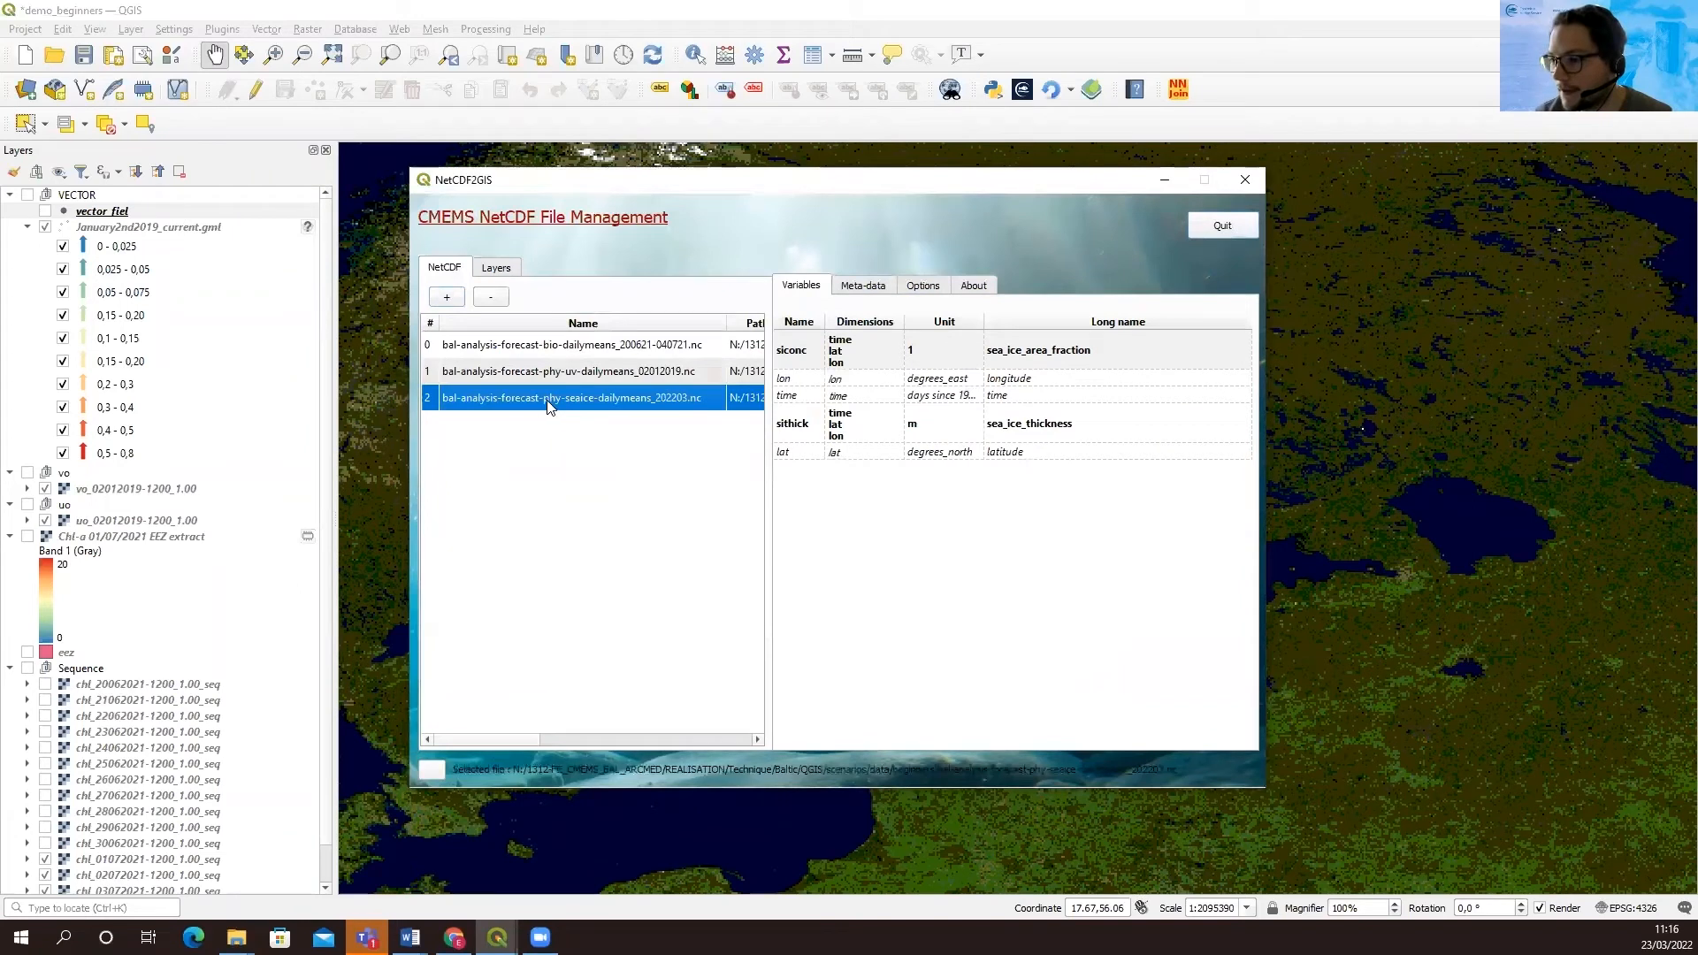
left_click(803, 359)
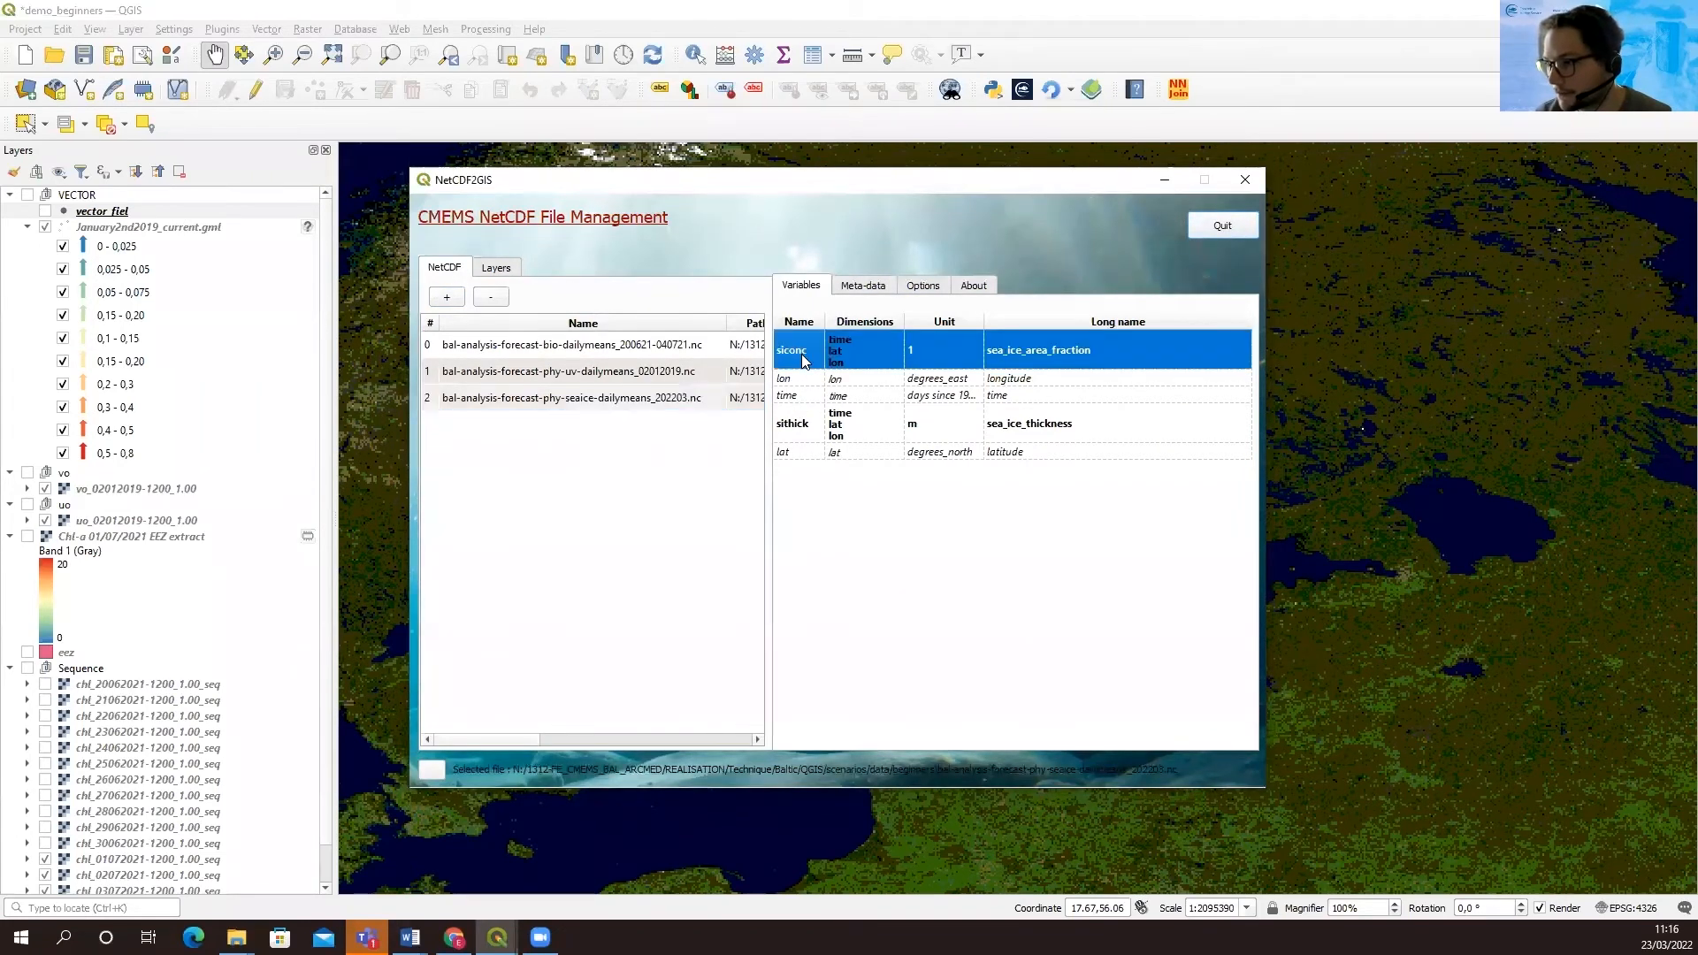
left_click(803, 431)
left_click(863, 290)
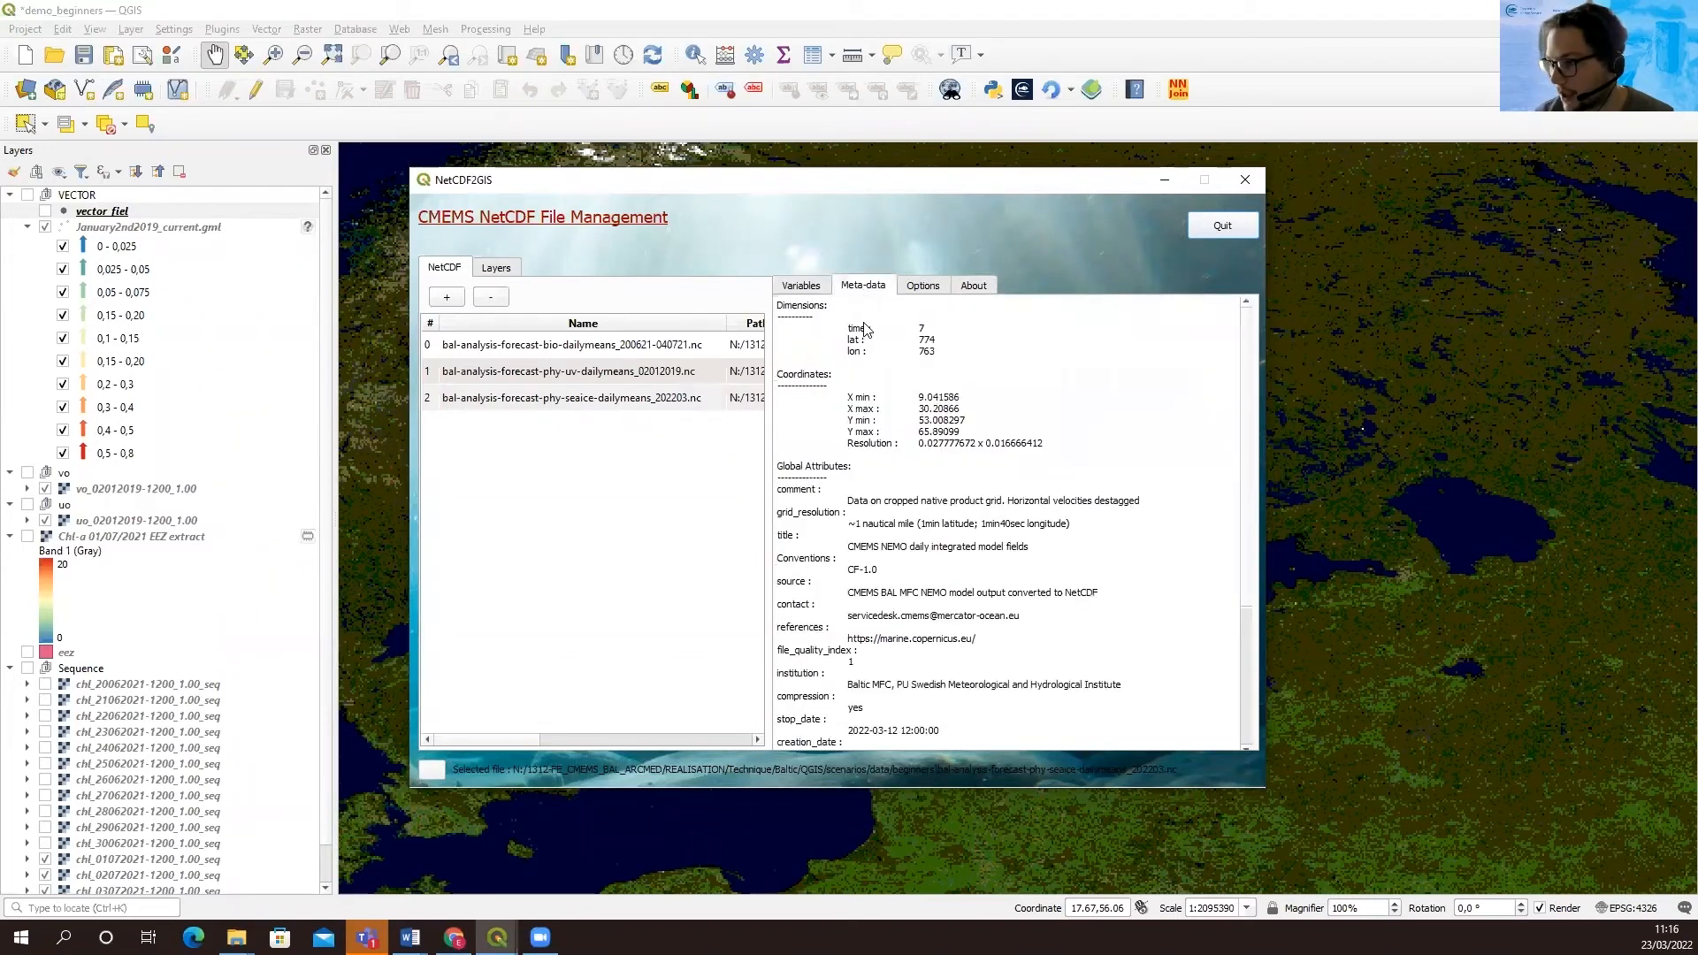
left_click_drag(920, 444, 1055, 447)
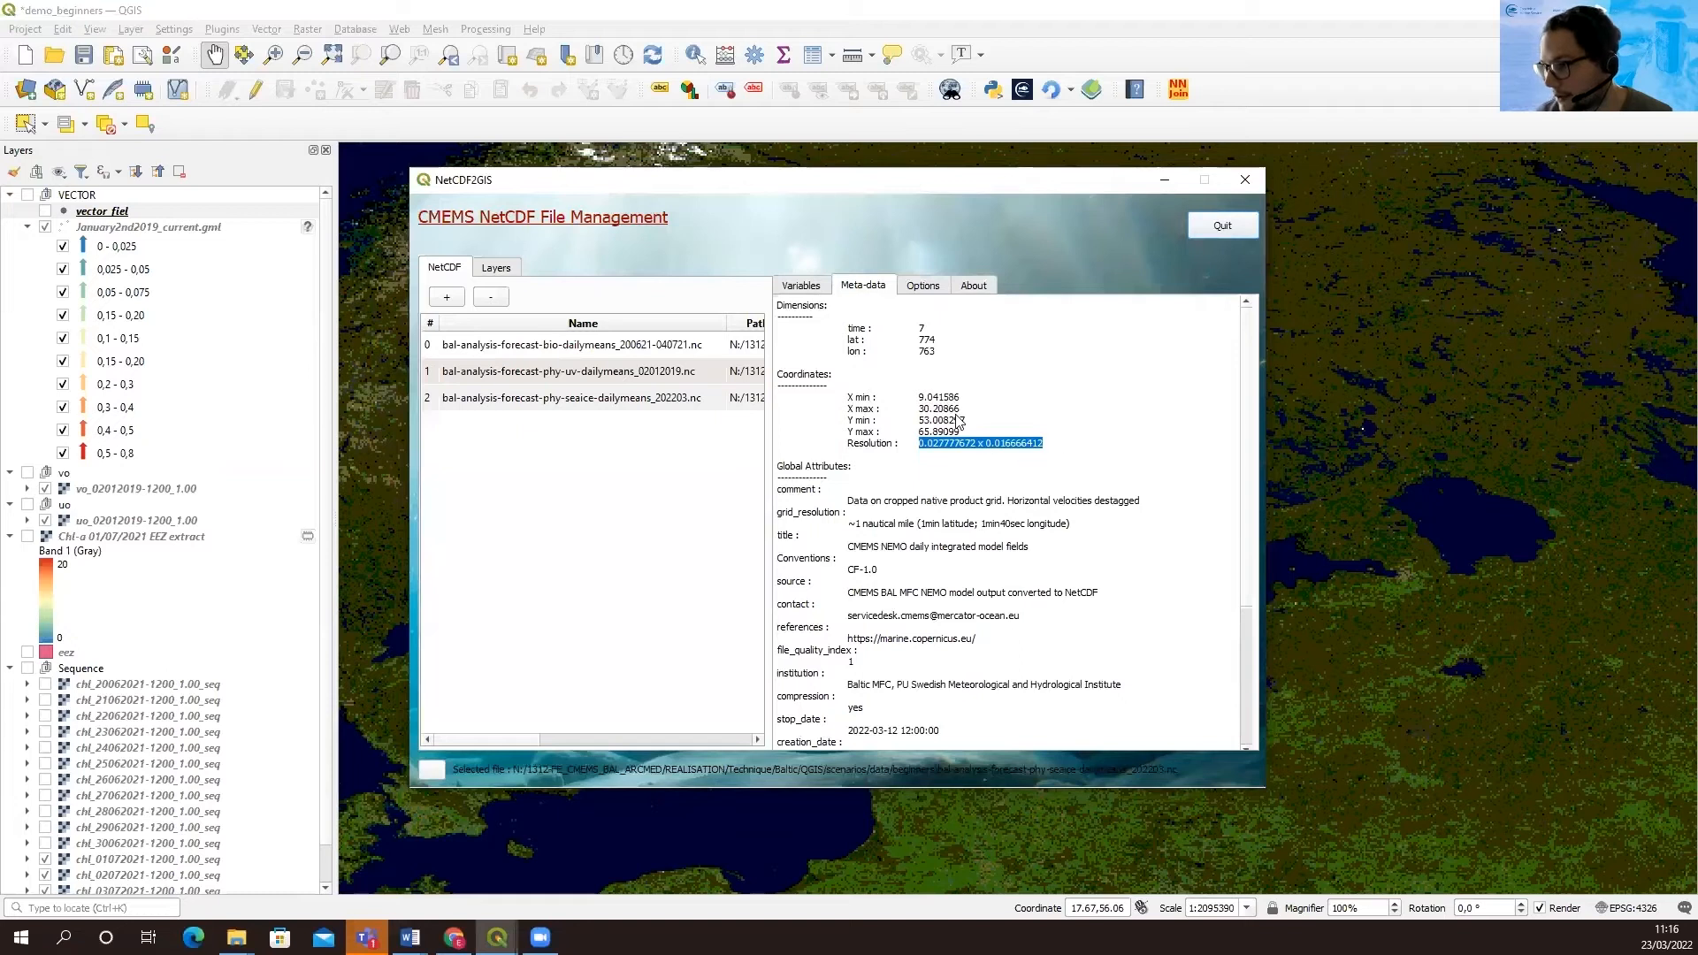
left_click(919, 403)
left_click_drag(918, 400, 968, 436)
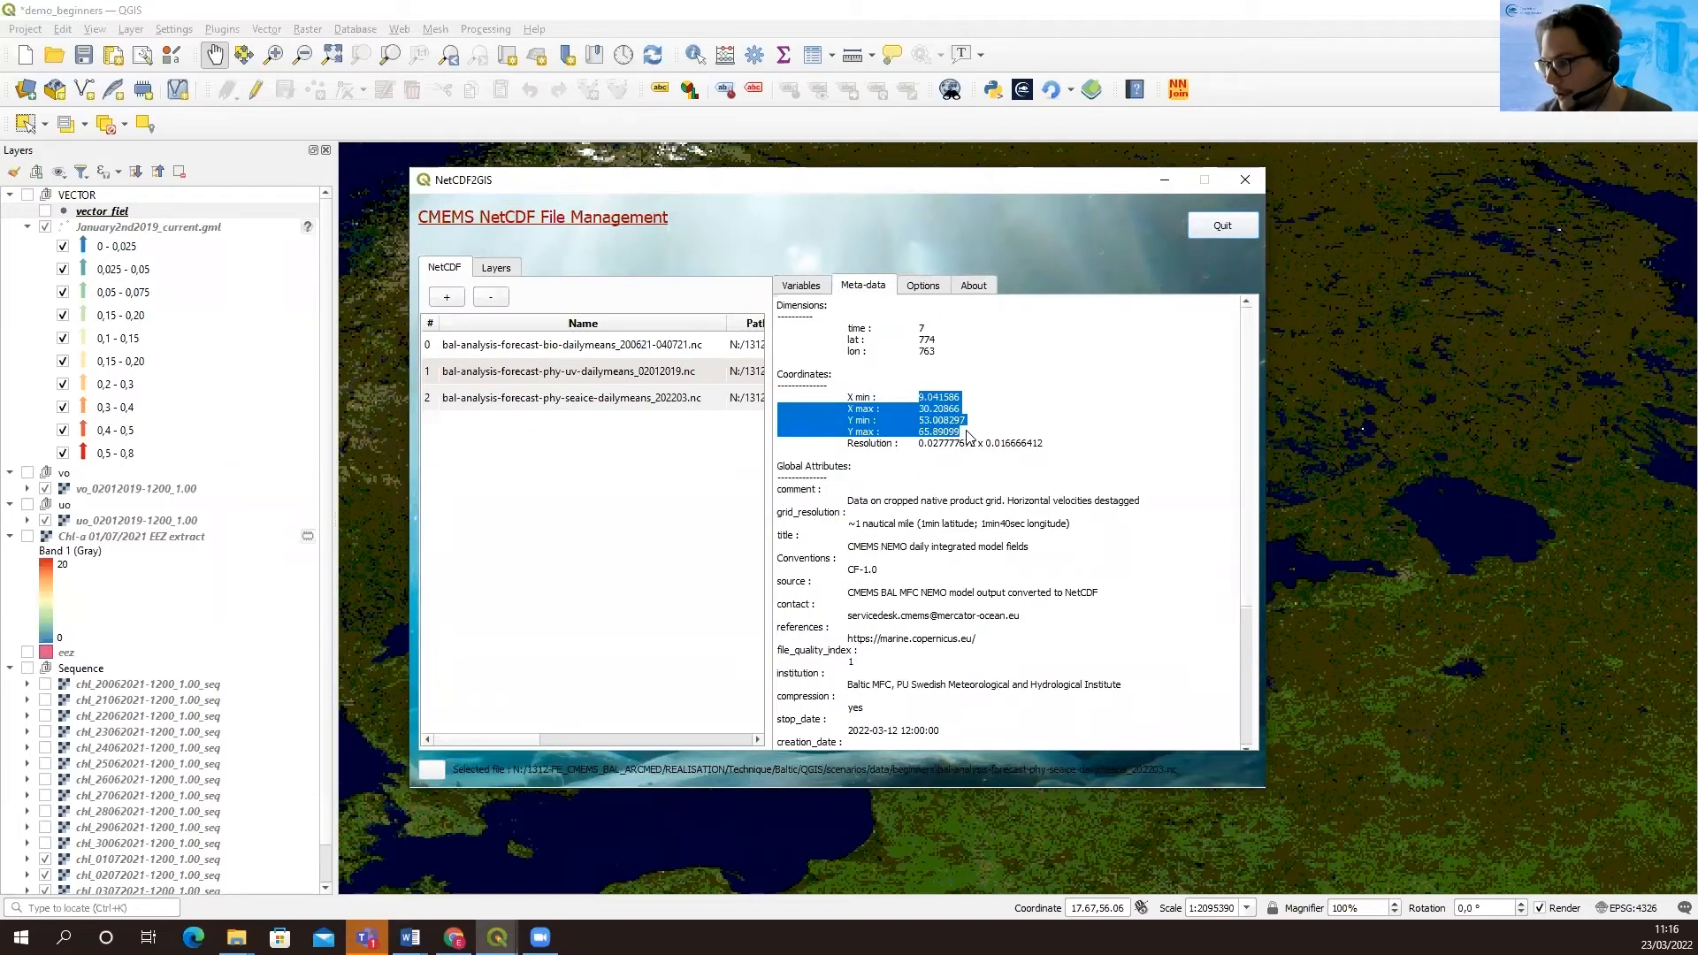
left_click_drag(878, 495, 844, 500)
left_click(1007, 655)
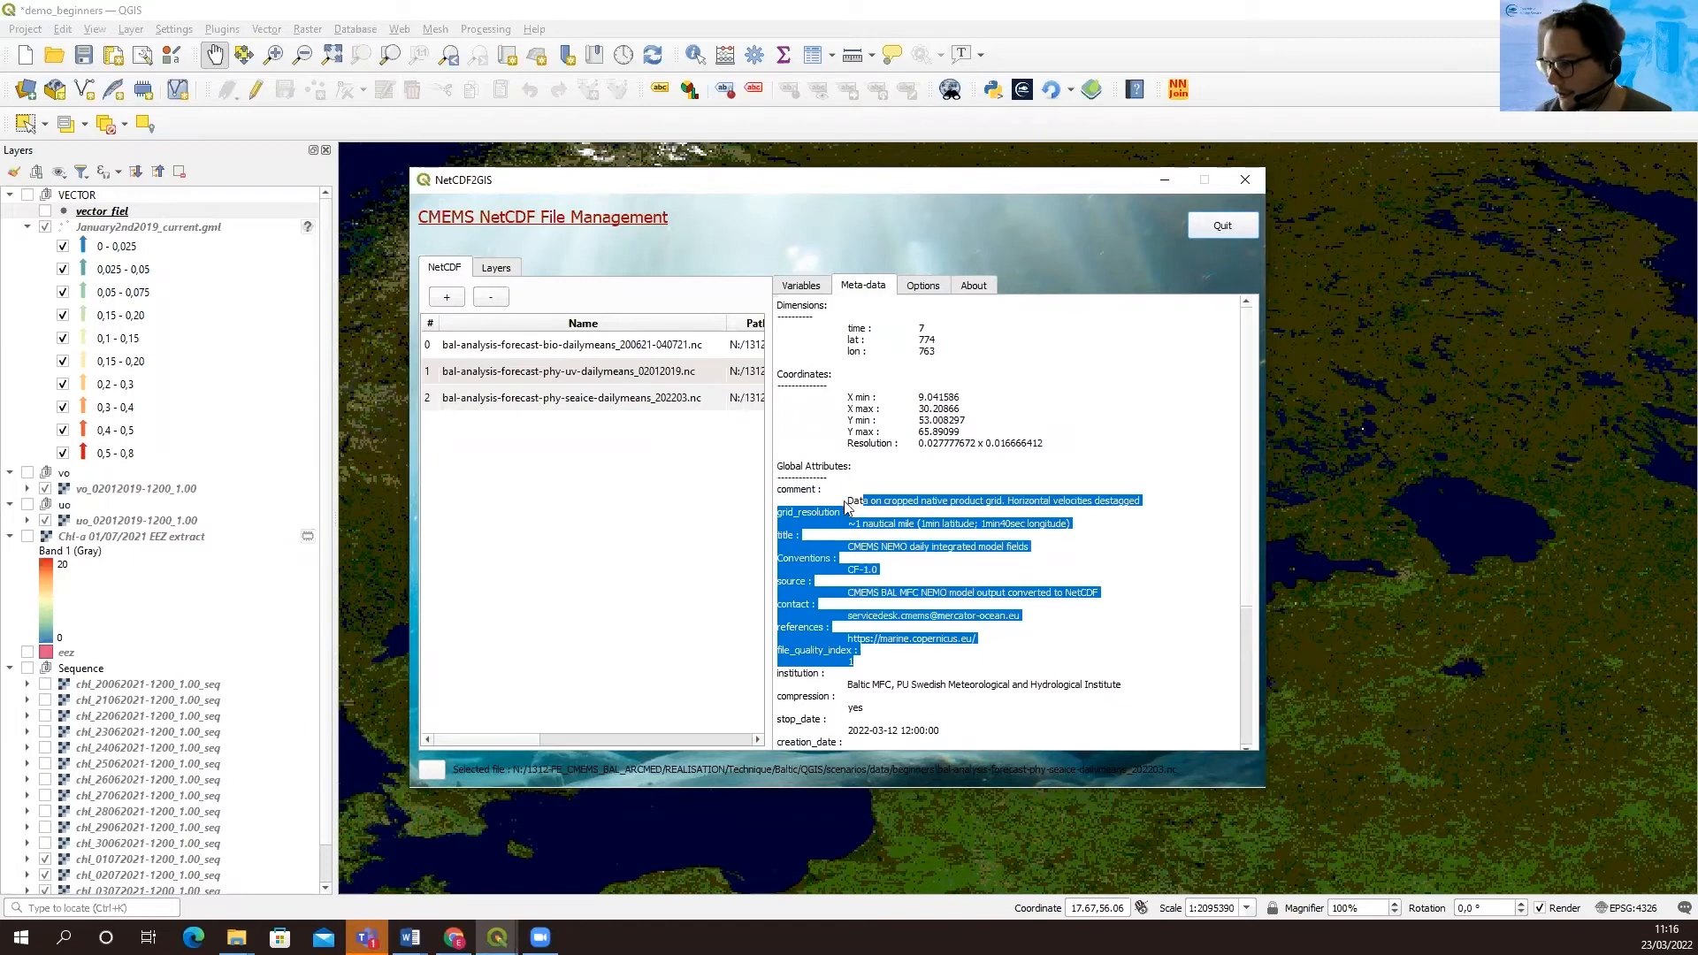
left_click(844, 501)
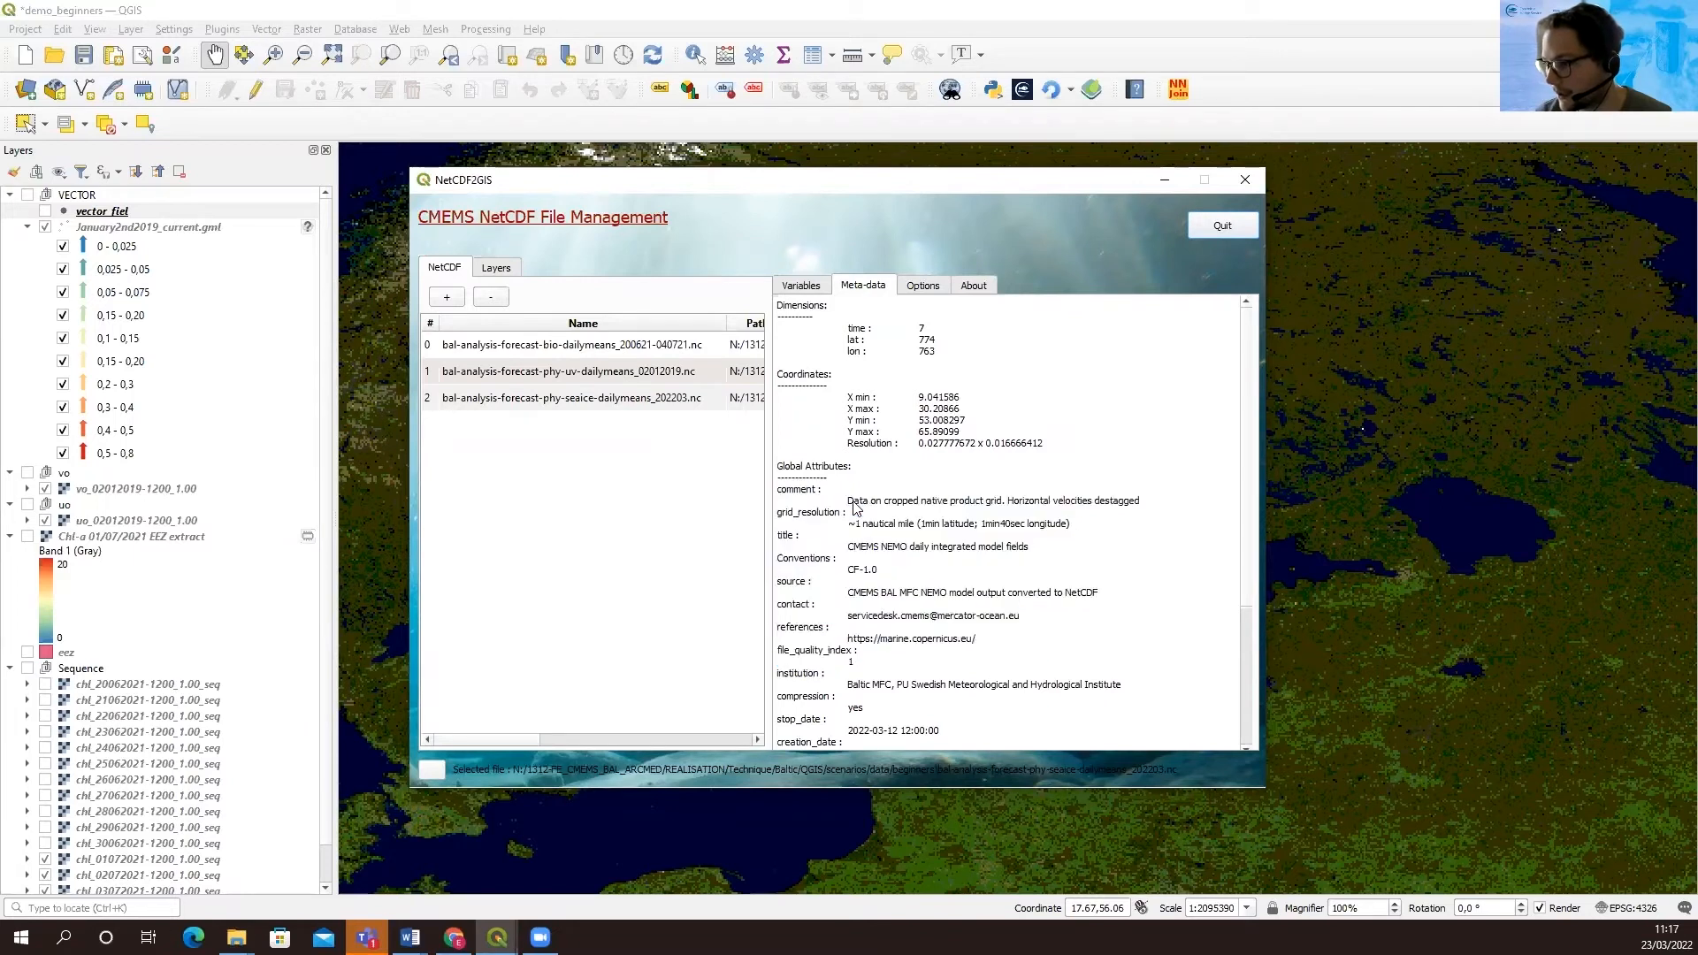
Add siconc layers for 01, 03, 05 and 07-03-2022 to the siconc group, then minimize the NetCDF2GIS window
left_click(801, 286)
left_click(803, 355)
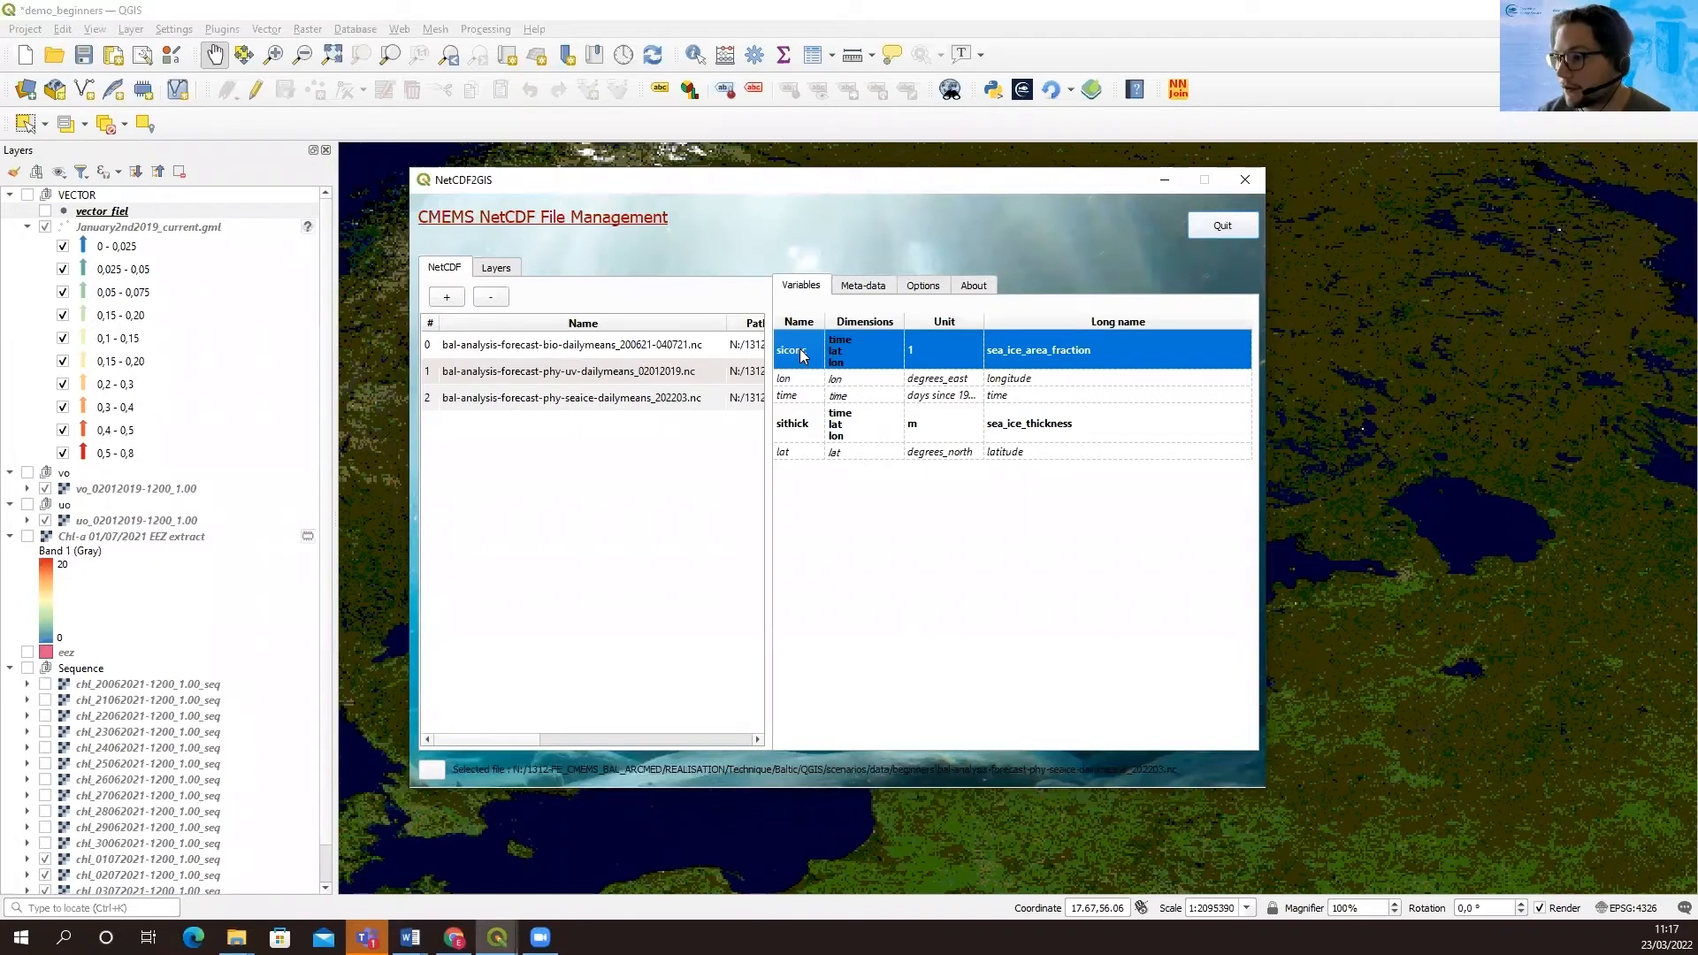
right_click(802, 352)
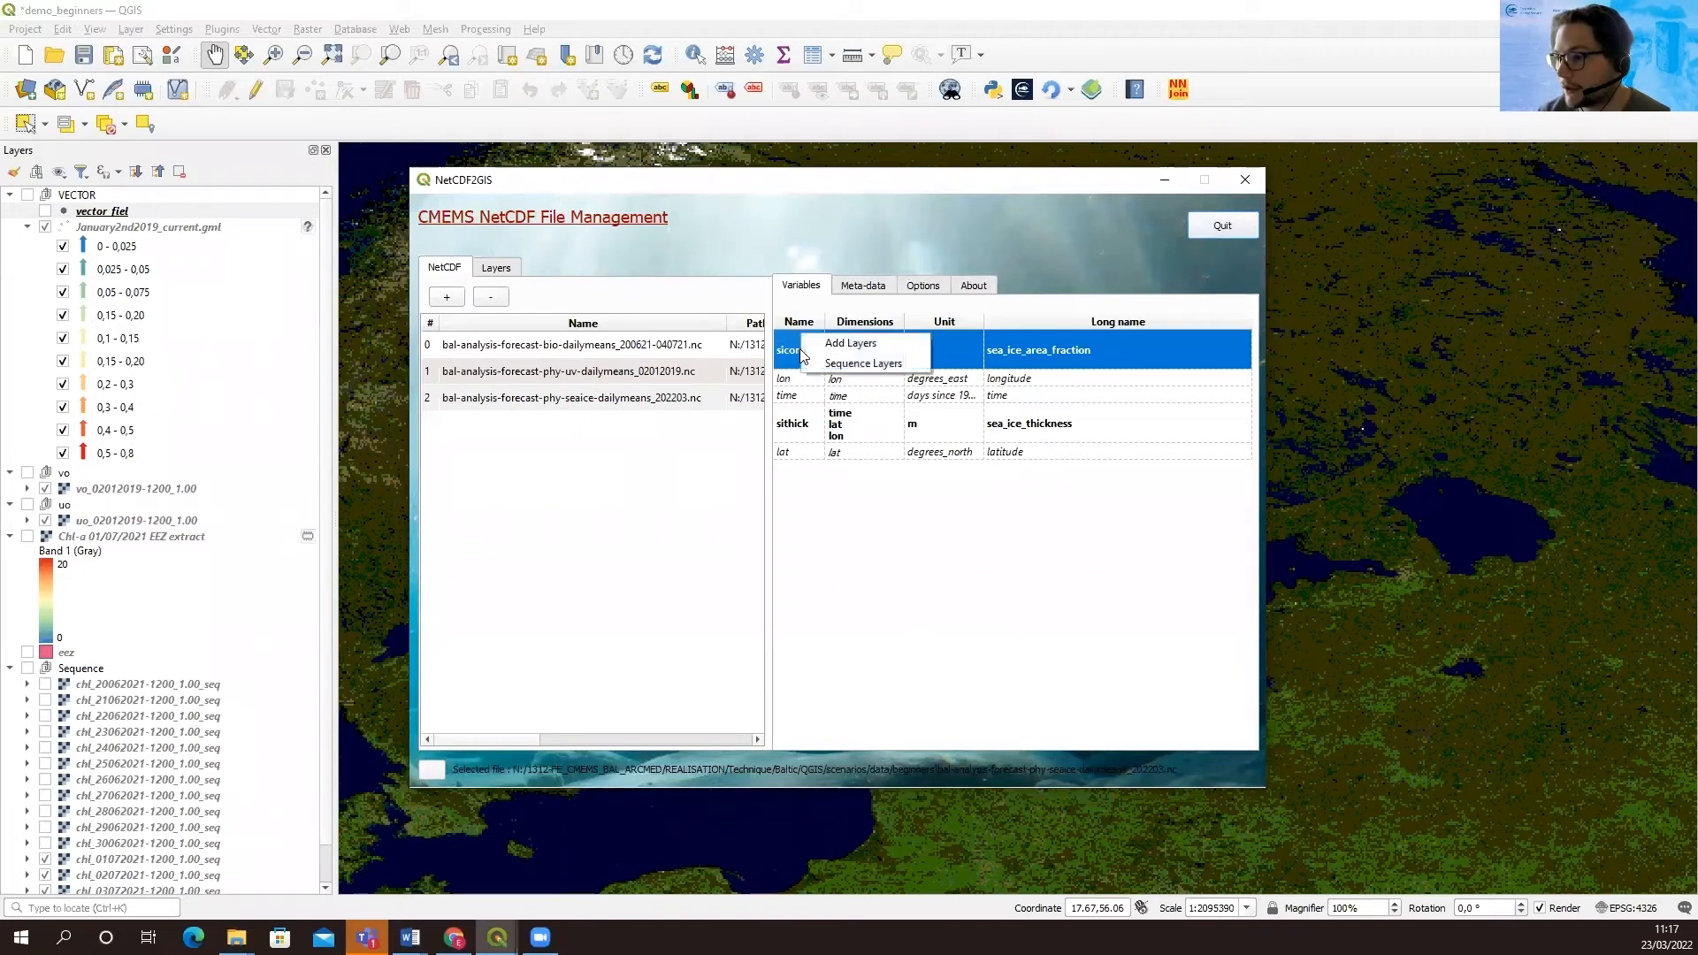
left_click(853, 344)
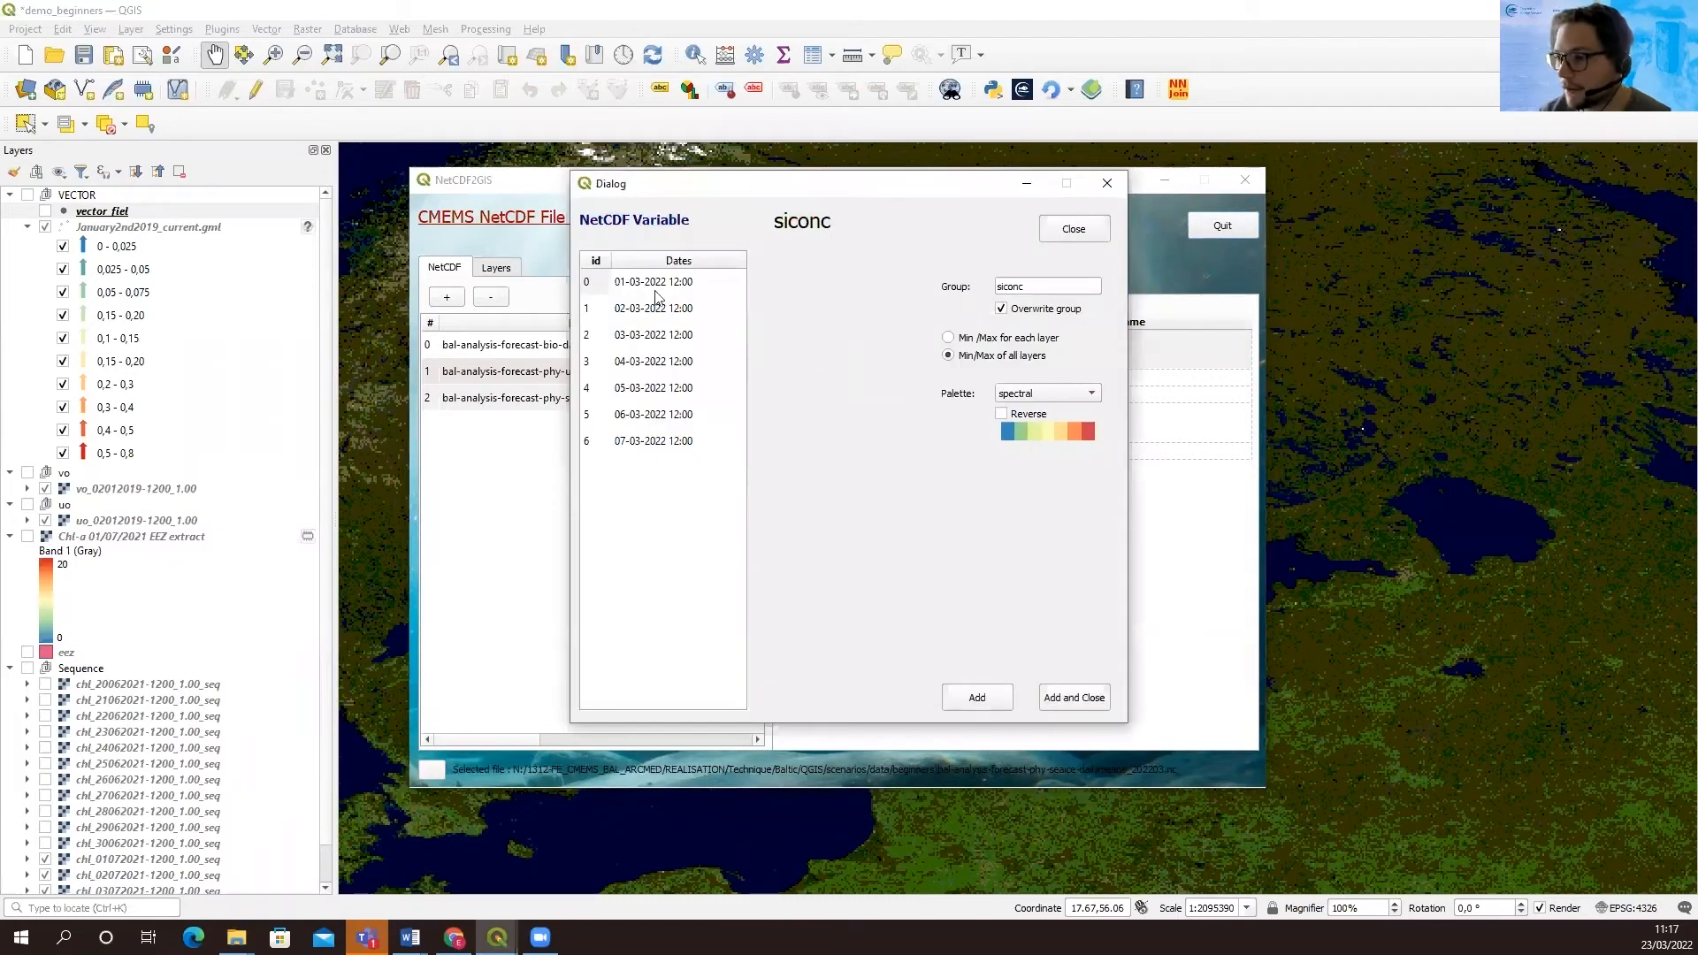
left_click(654, 283)
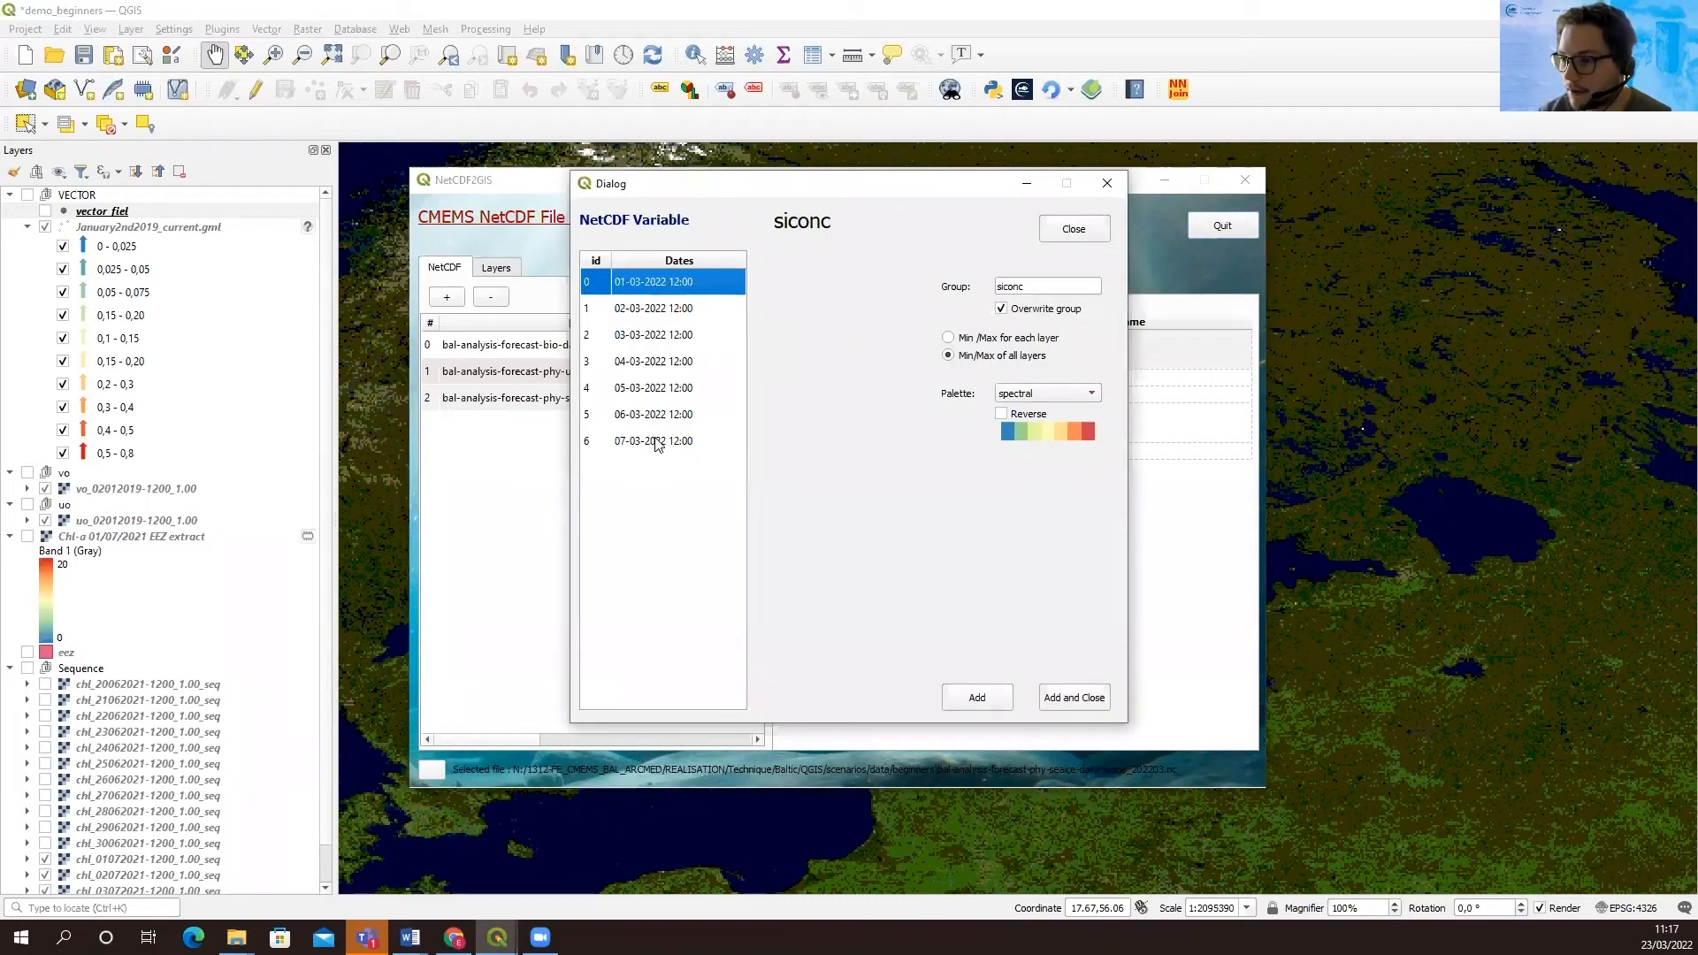
left_click(656, 444, "shift")
left_click(650, 285)
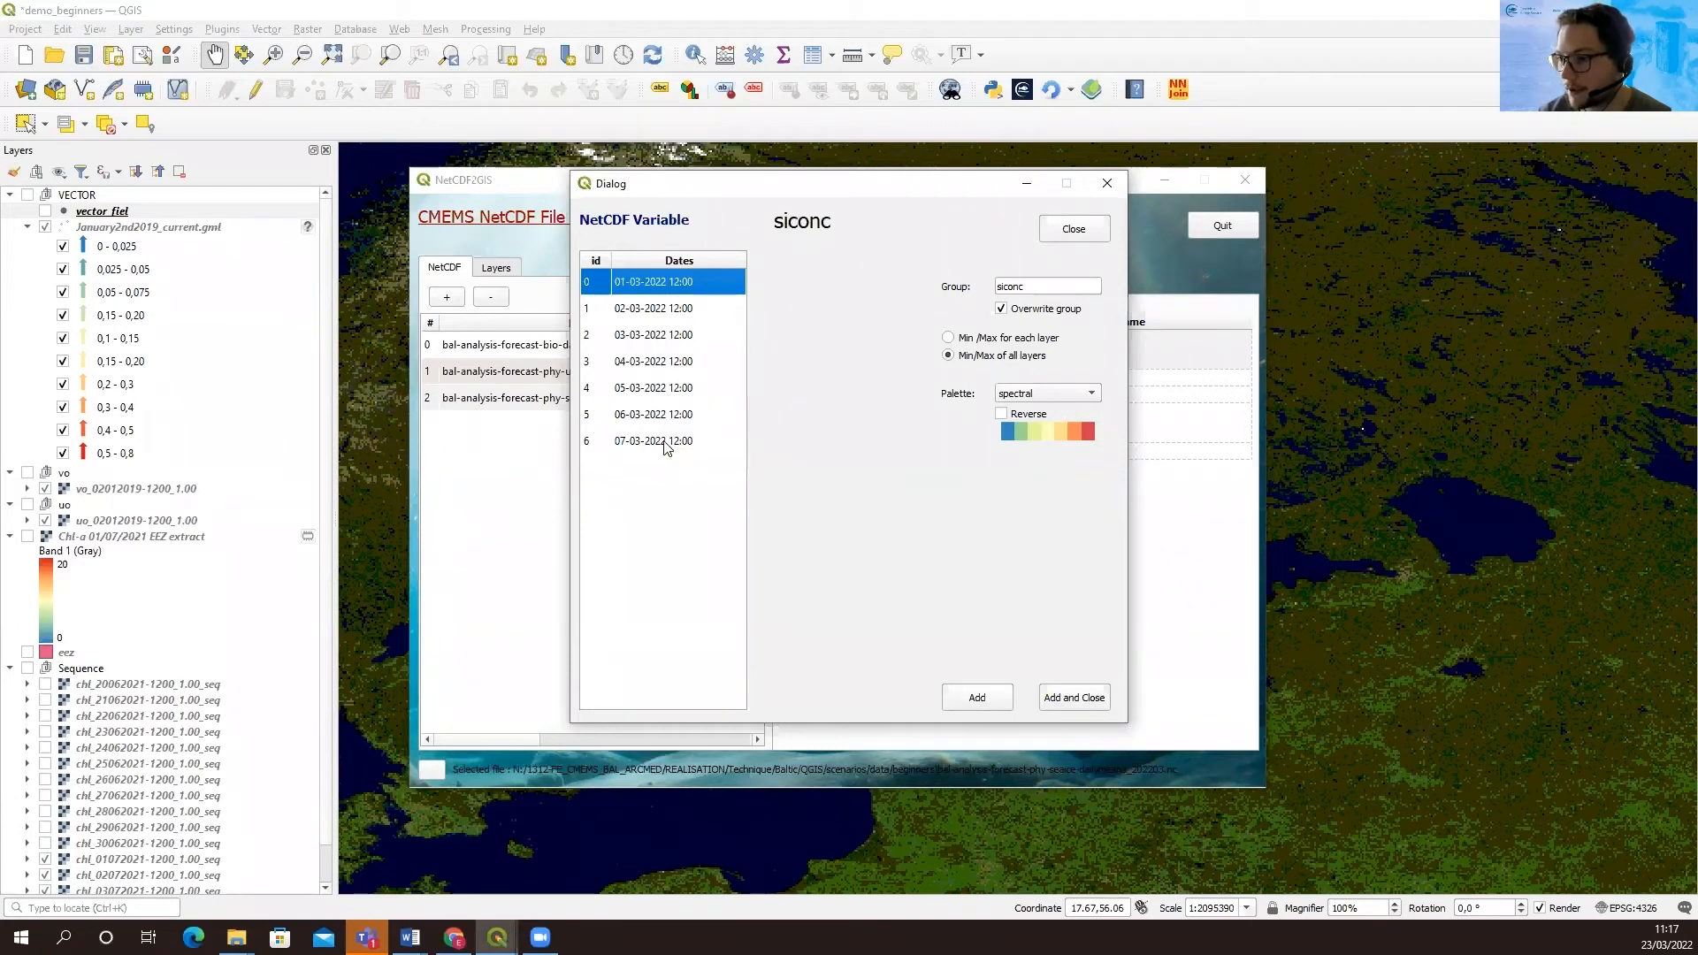
left_click(635, 338, "ctrl")
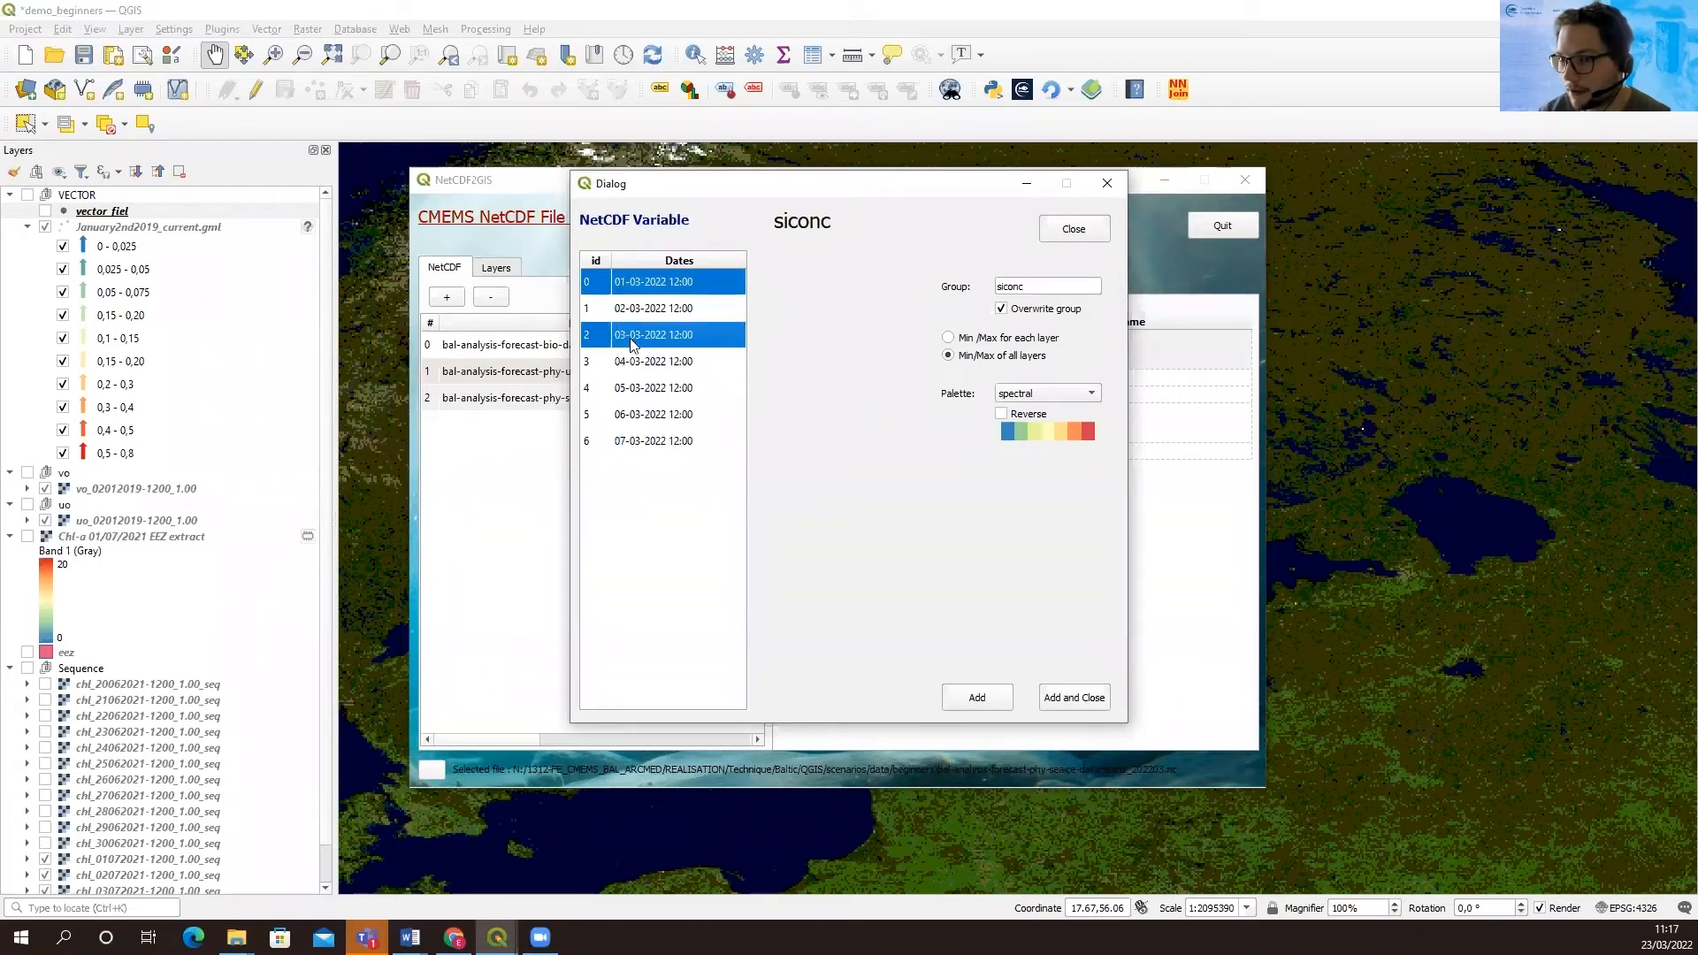
left_click(647, 391, "ctrl")
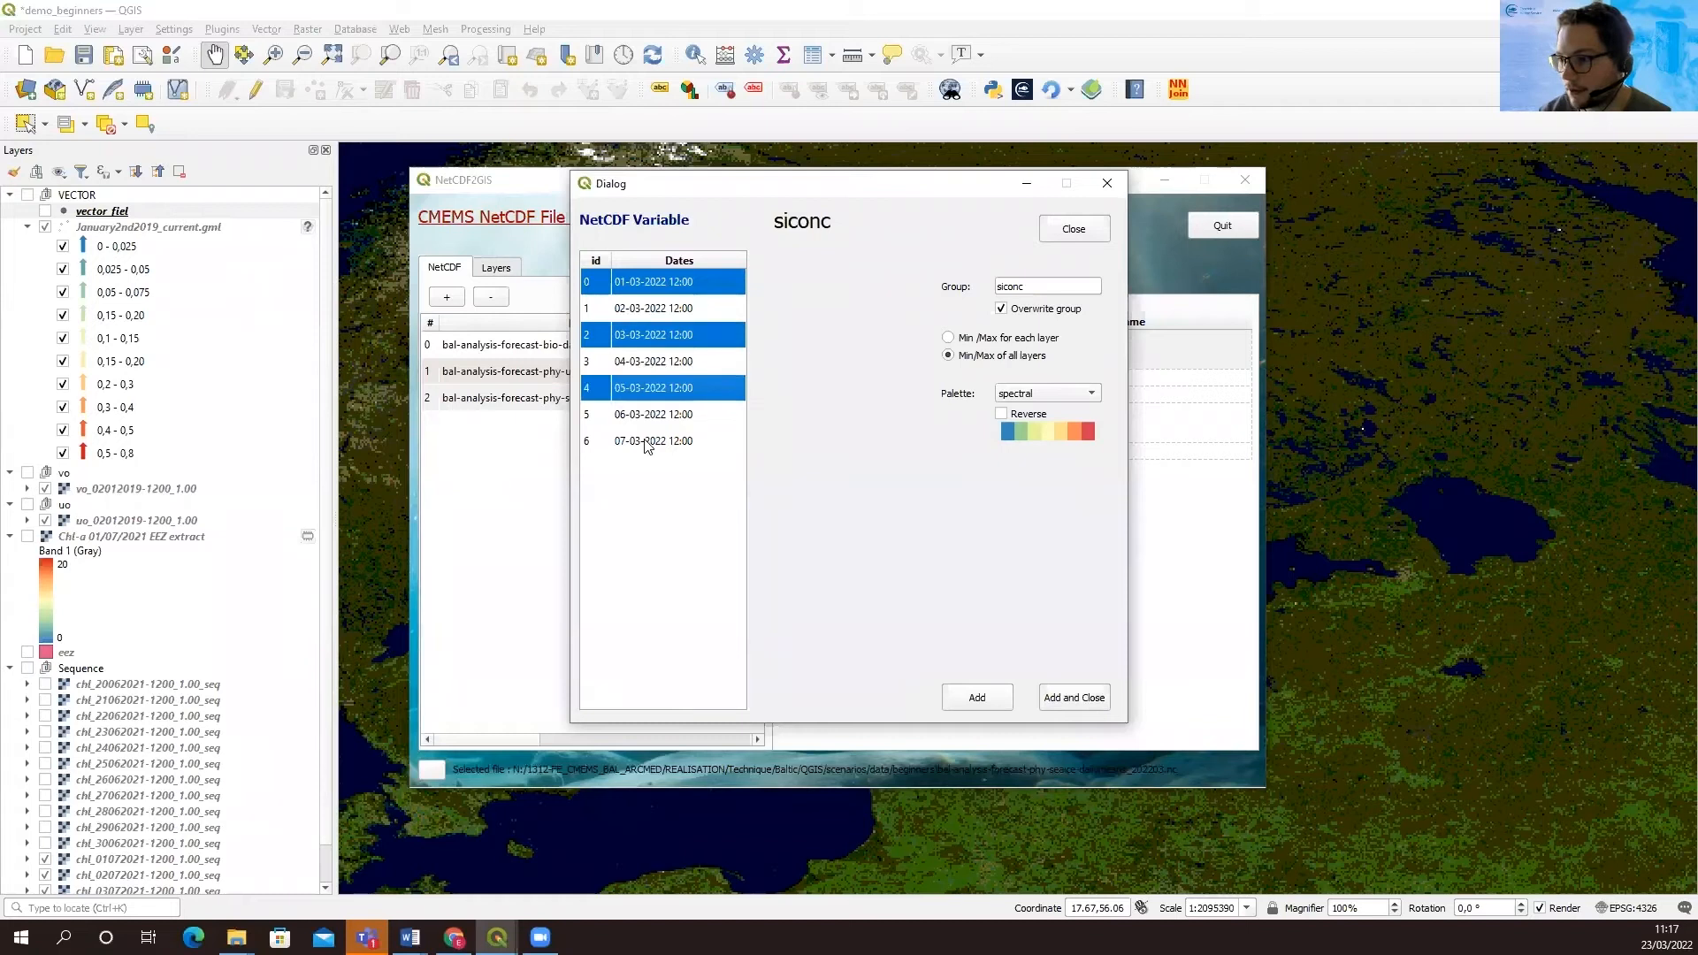
left_click(644, 441, "ctrl")
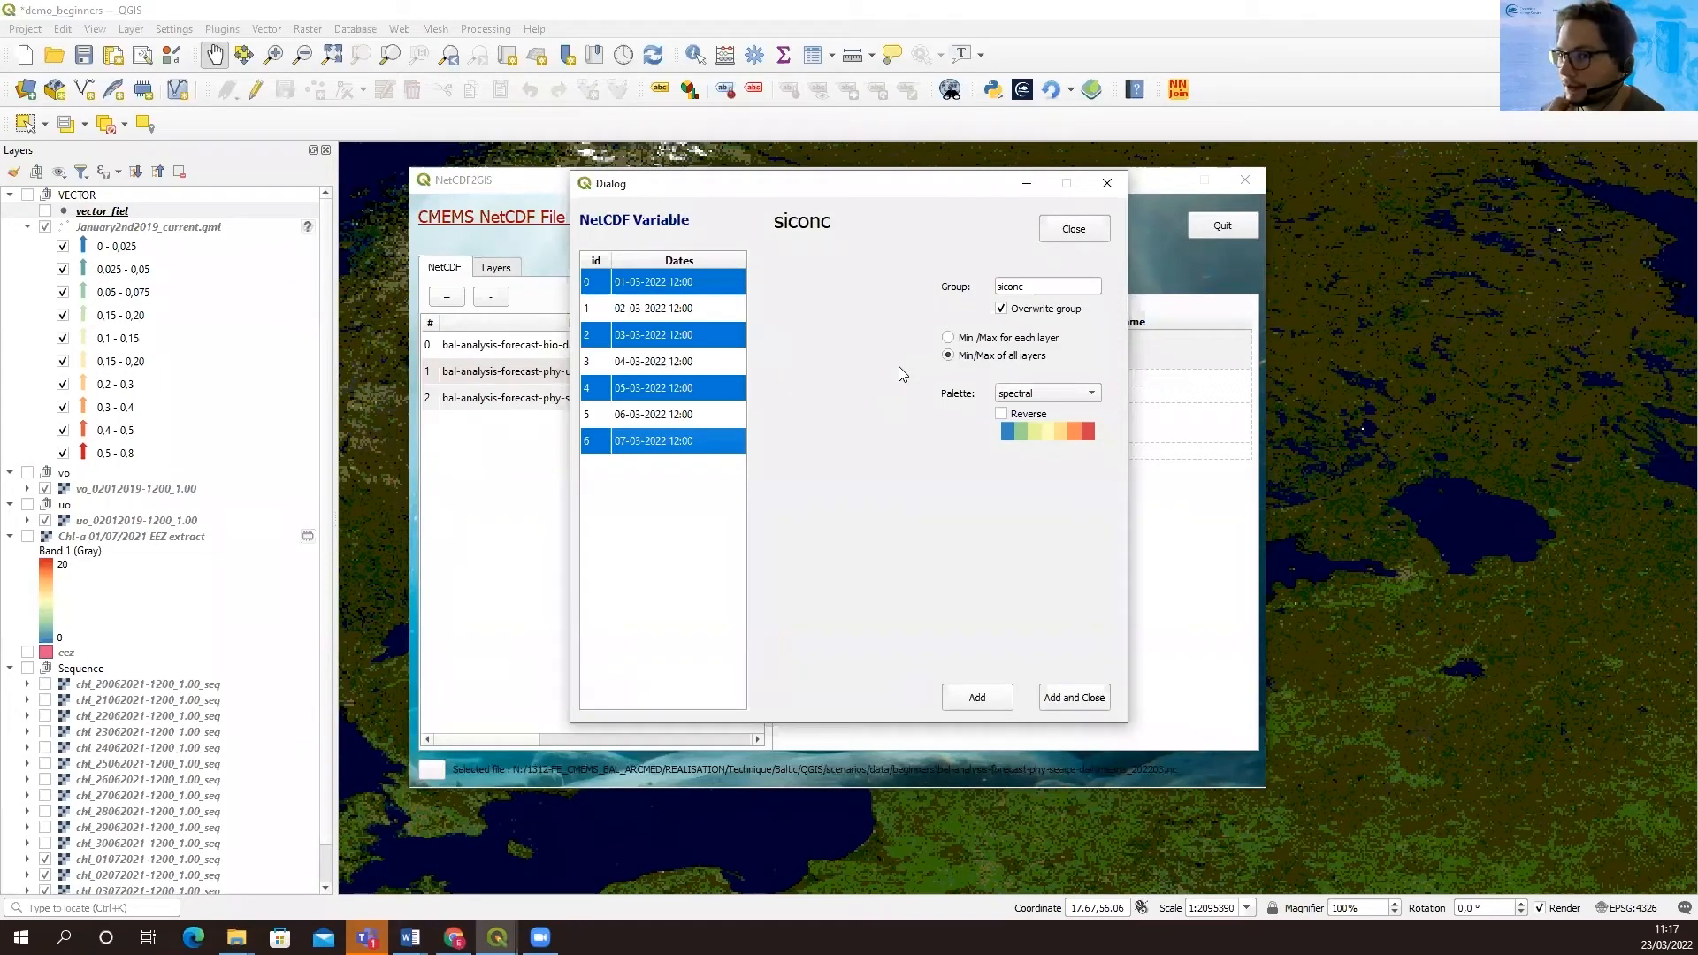
left_click(1070, 705)
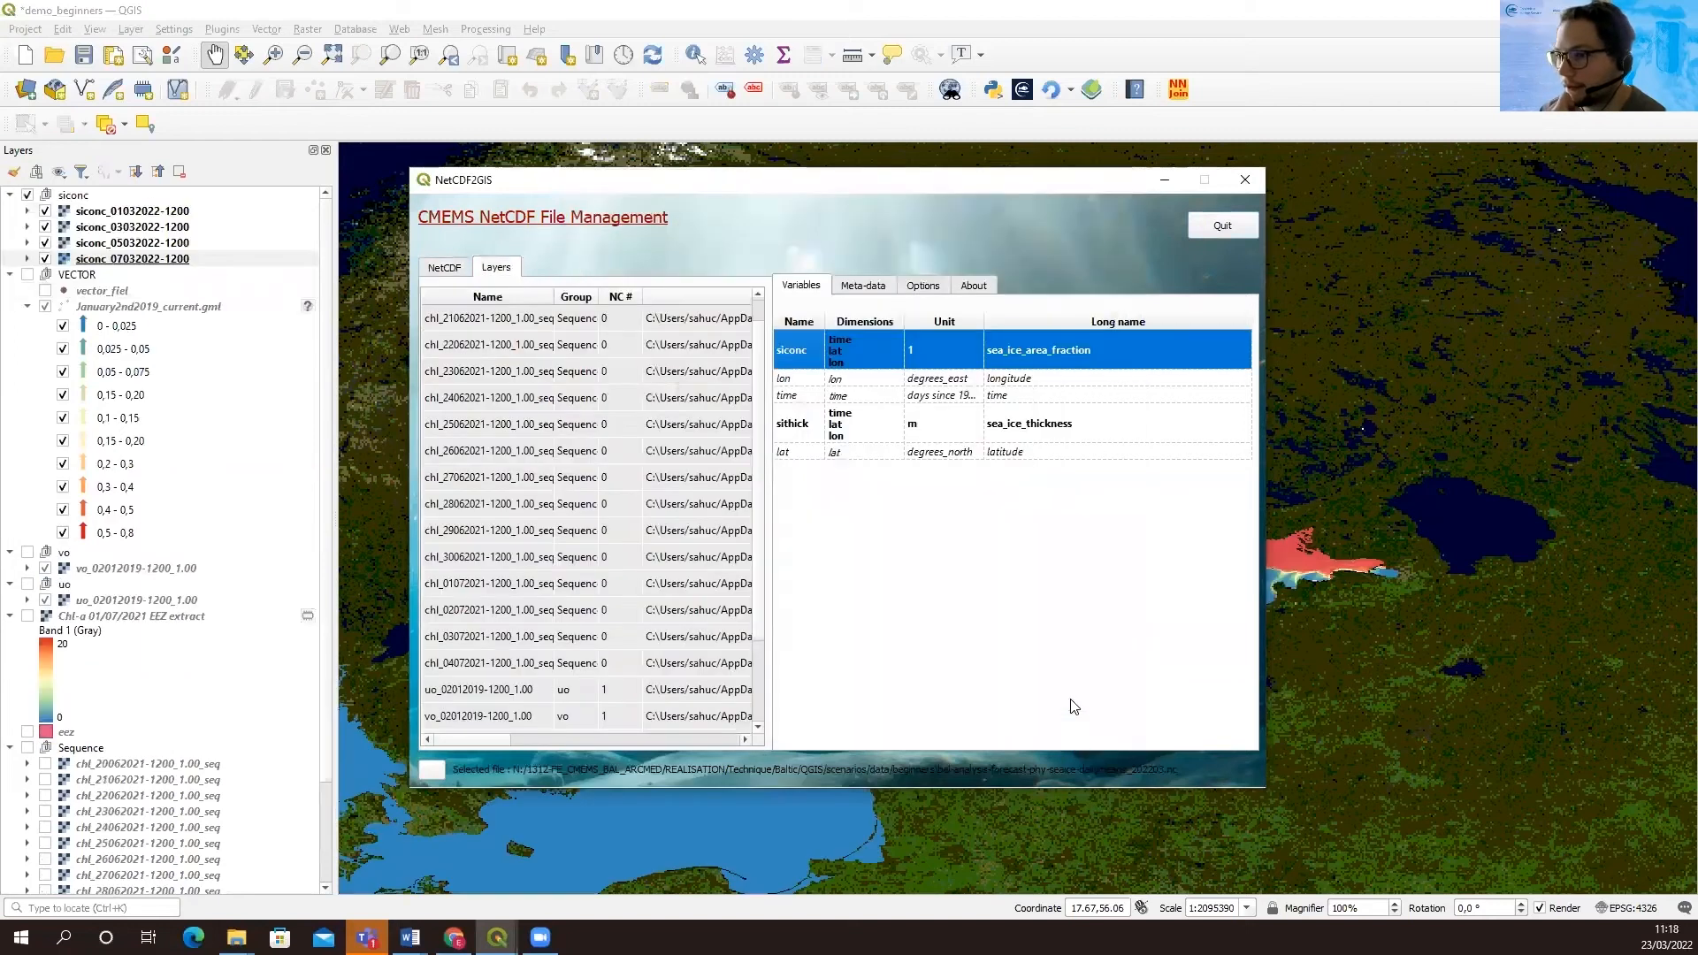
left_click(1163, 186)
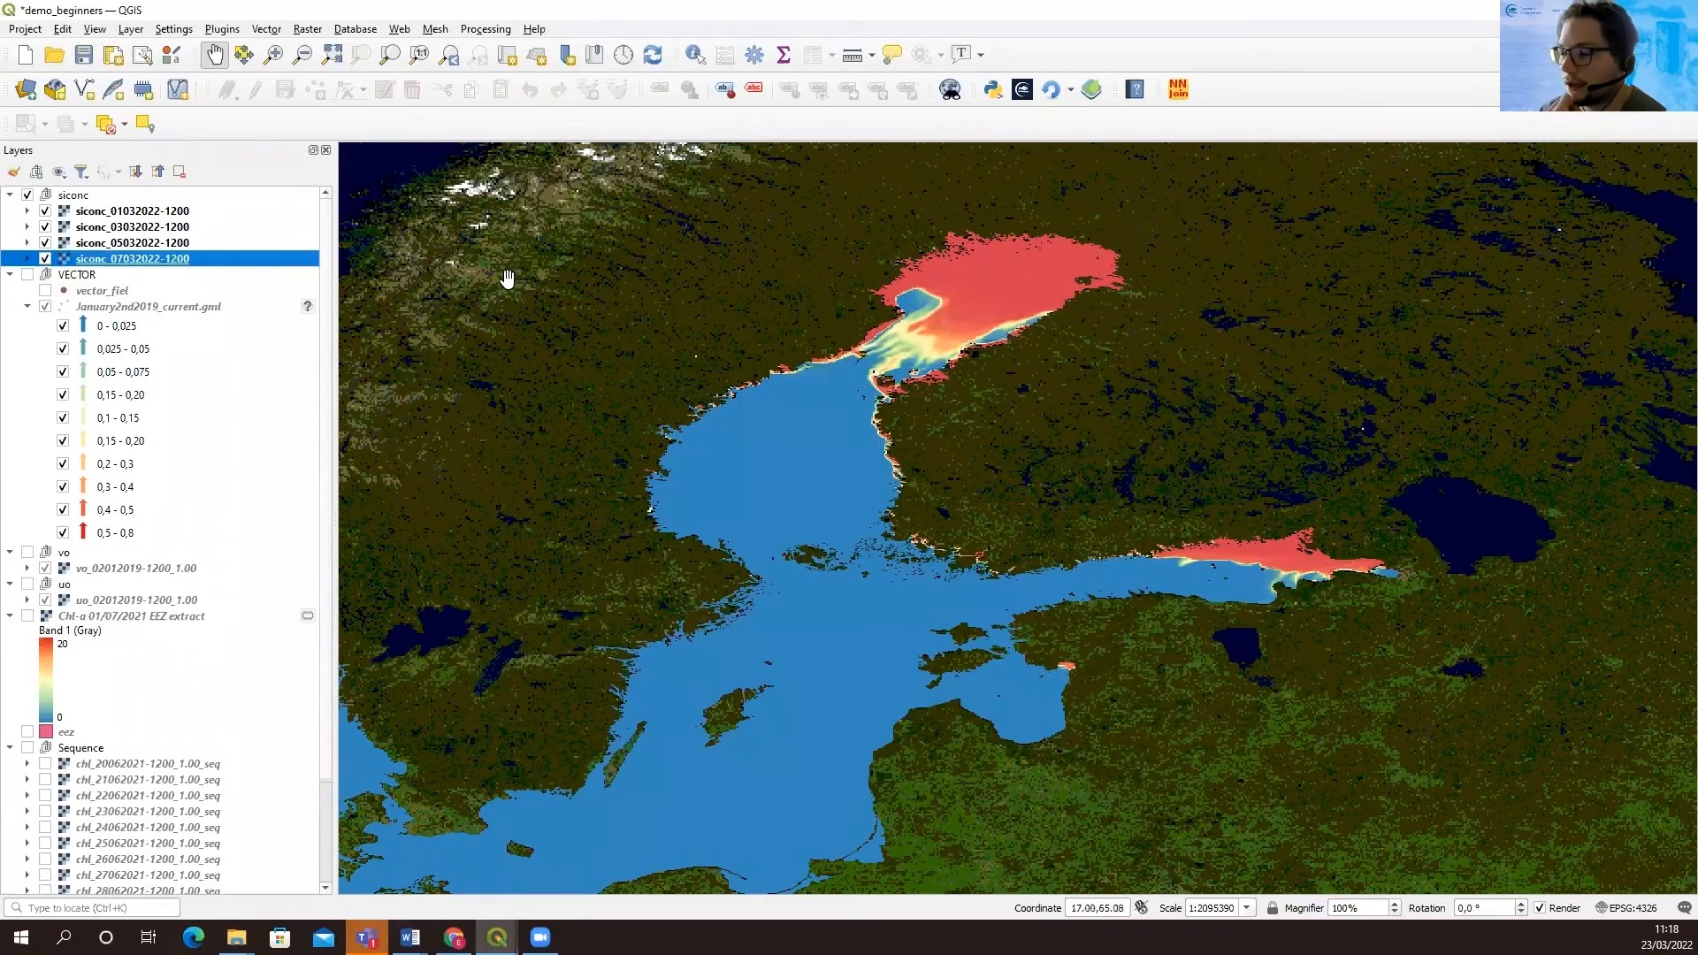
Compare the ice concentration dates by hiding the 1, 3 and 5 March siconc layers in turn, and show them again
left_click(46, 211)
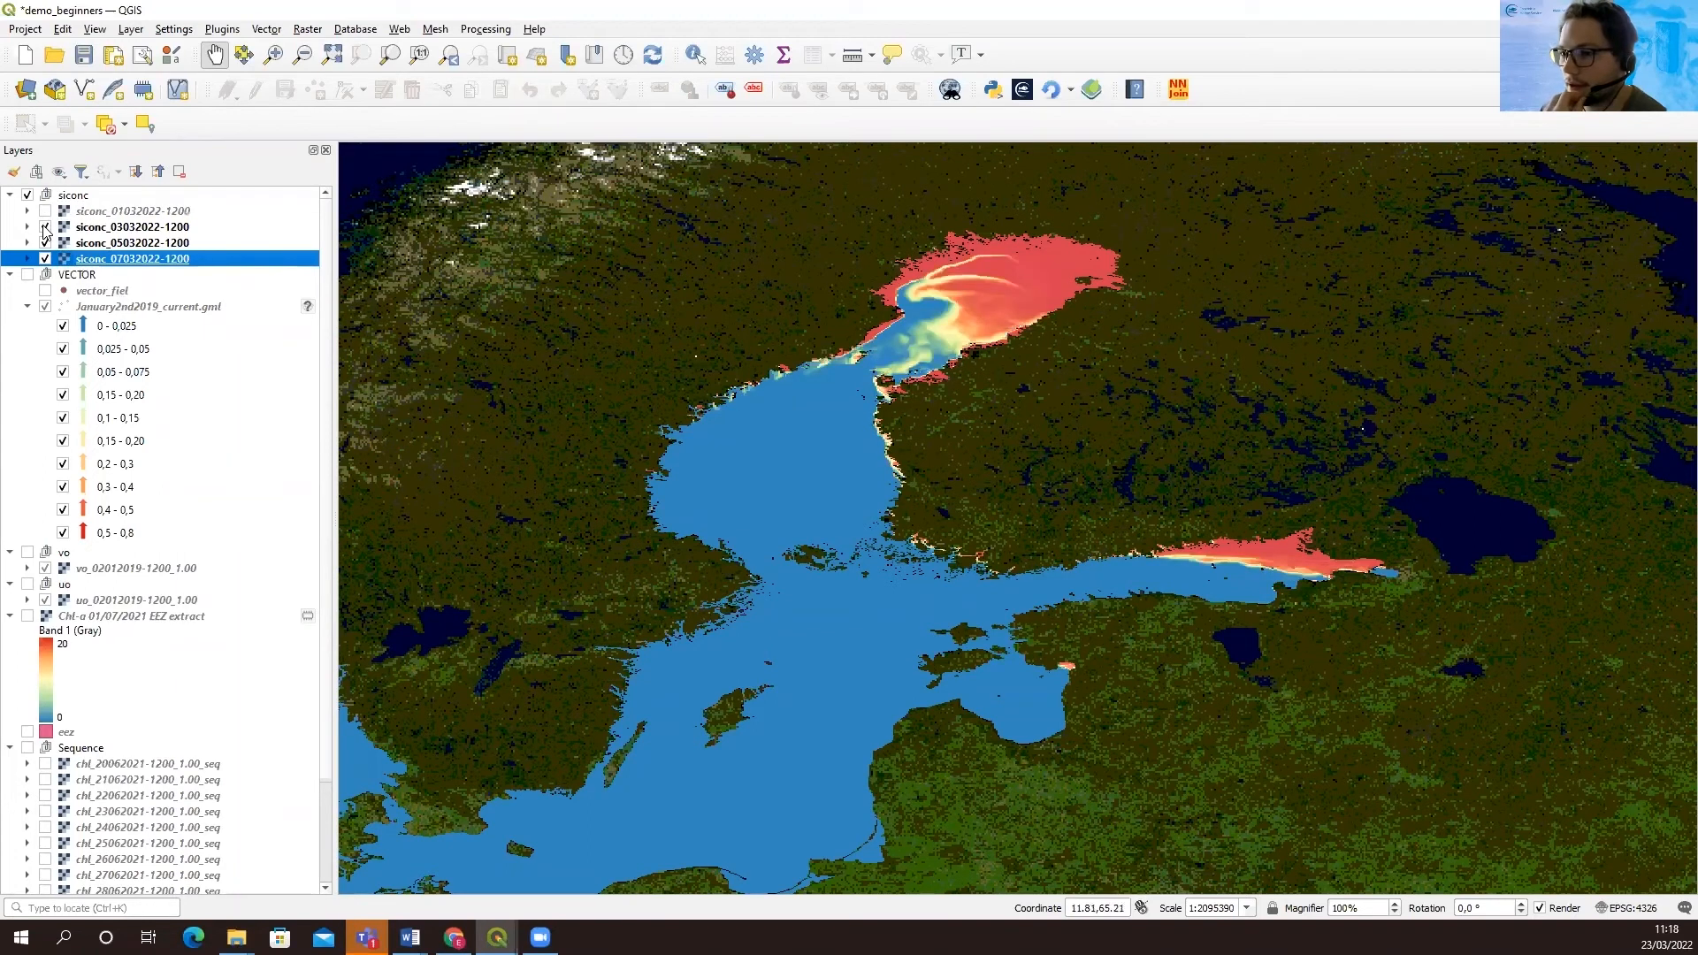
left_click(44, 227)
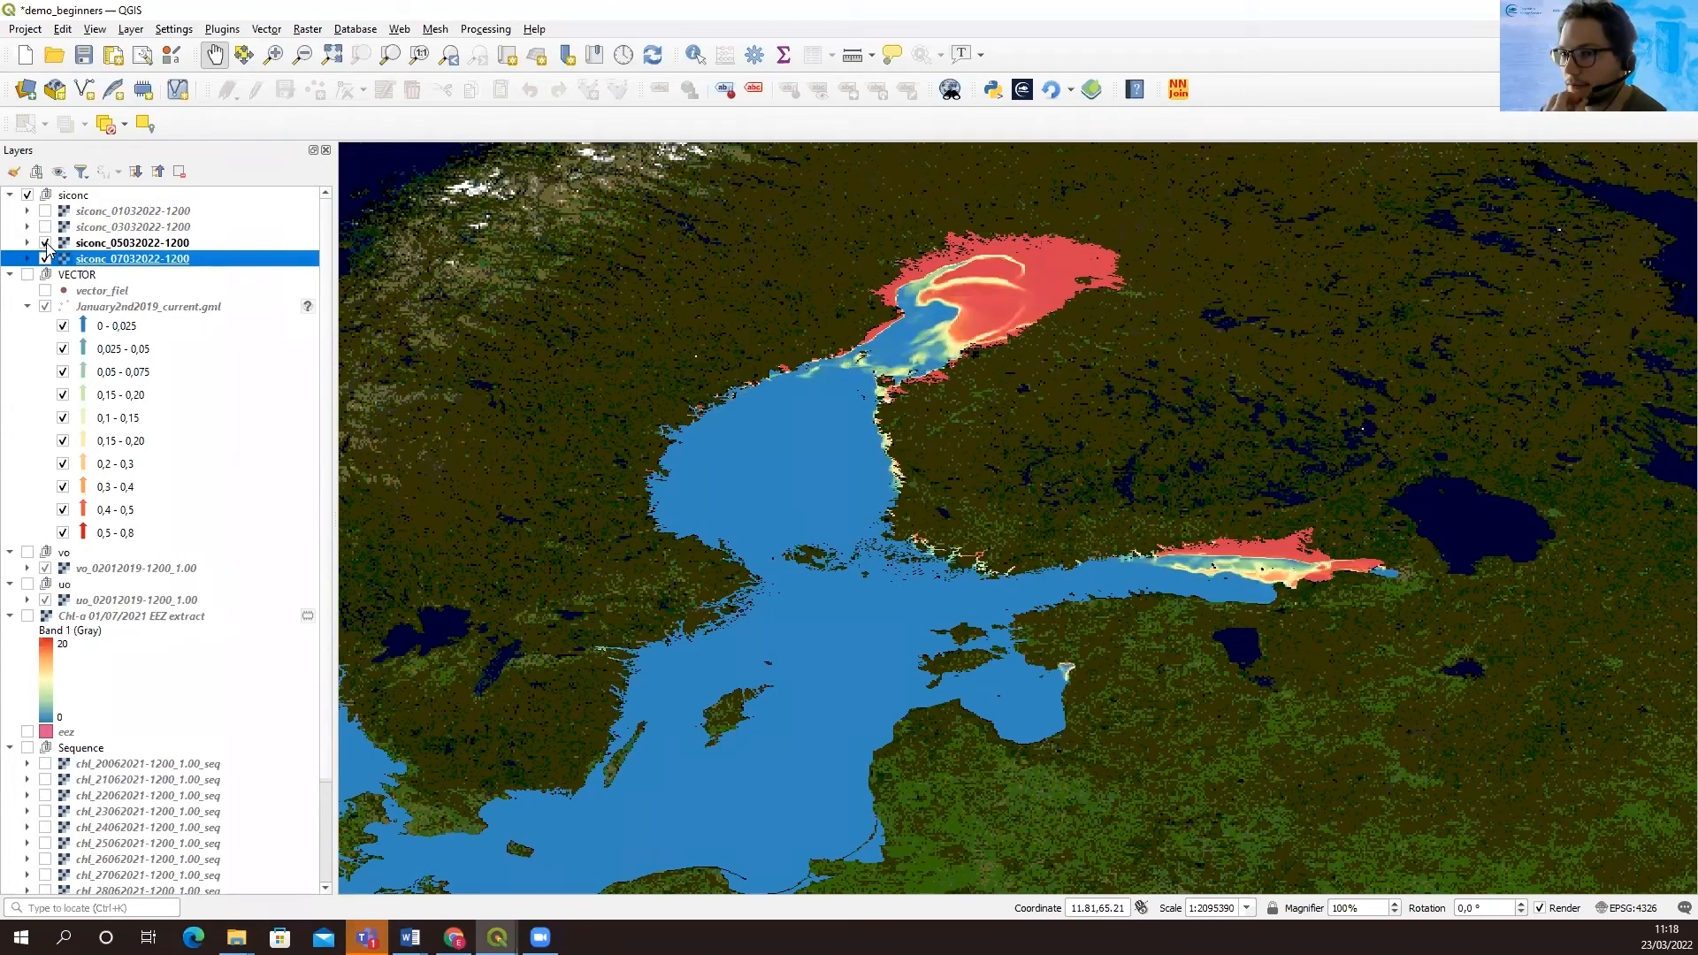
left_click(45, 242)
left_click(45, 212)
left_click(45, 226)
left_click(46, 242)
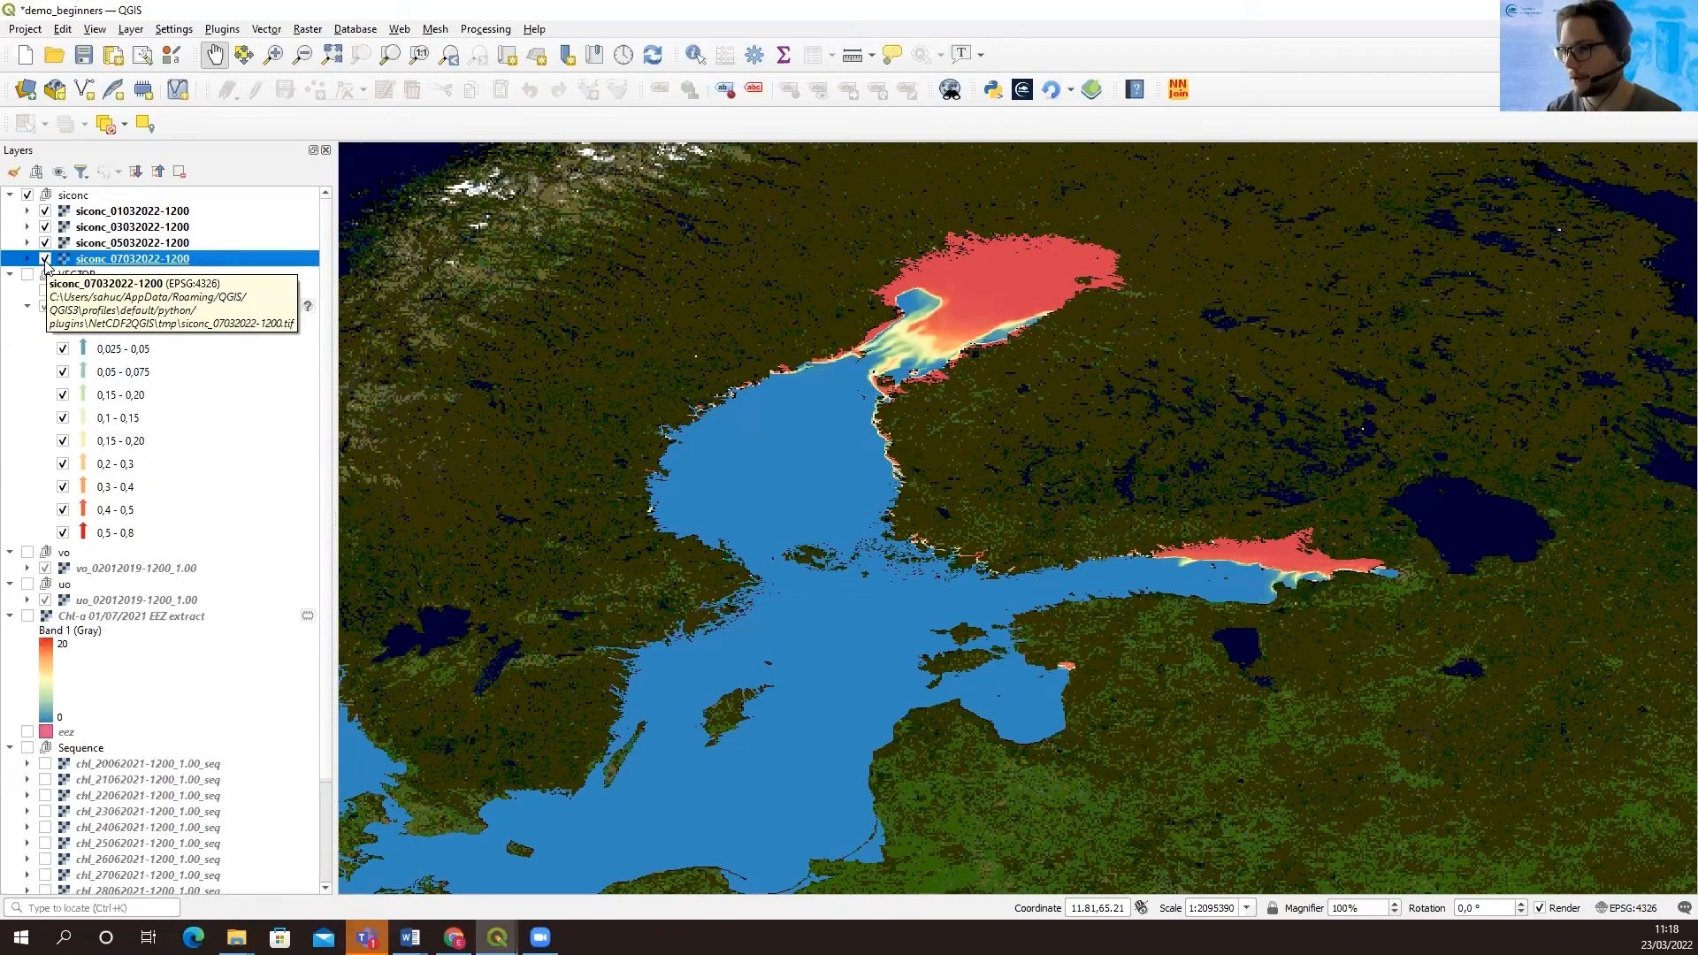
double_click(129, 216)
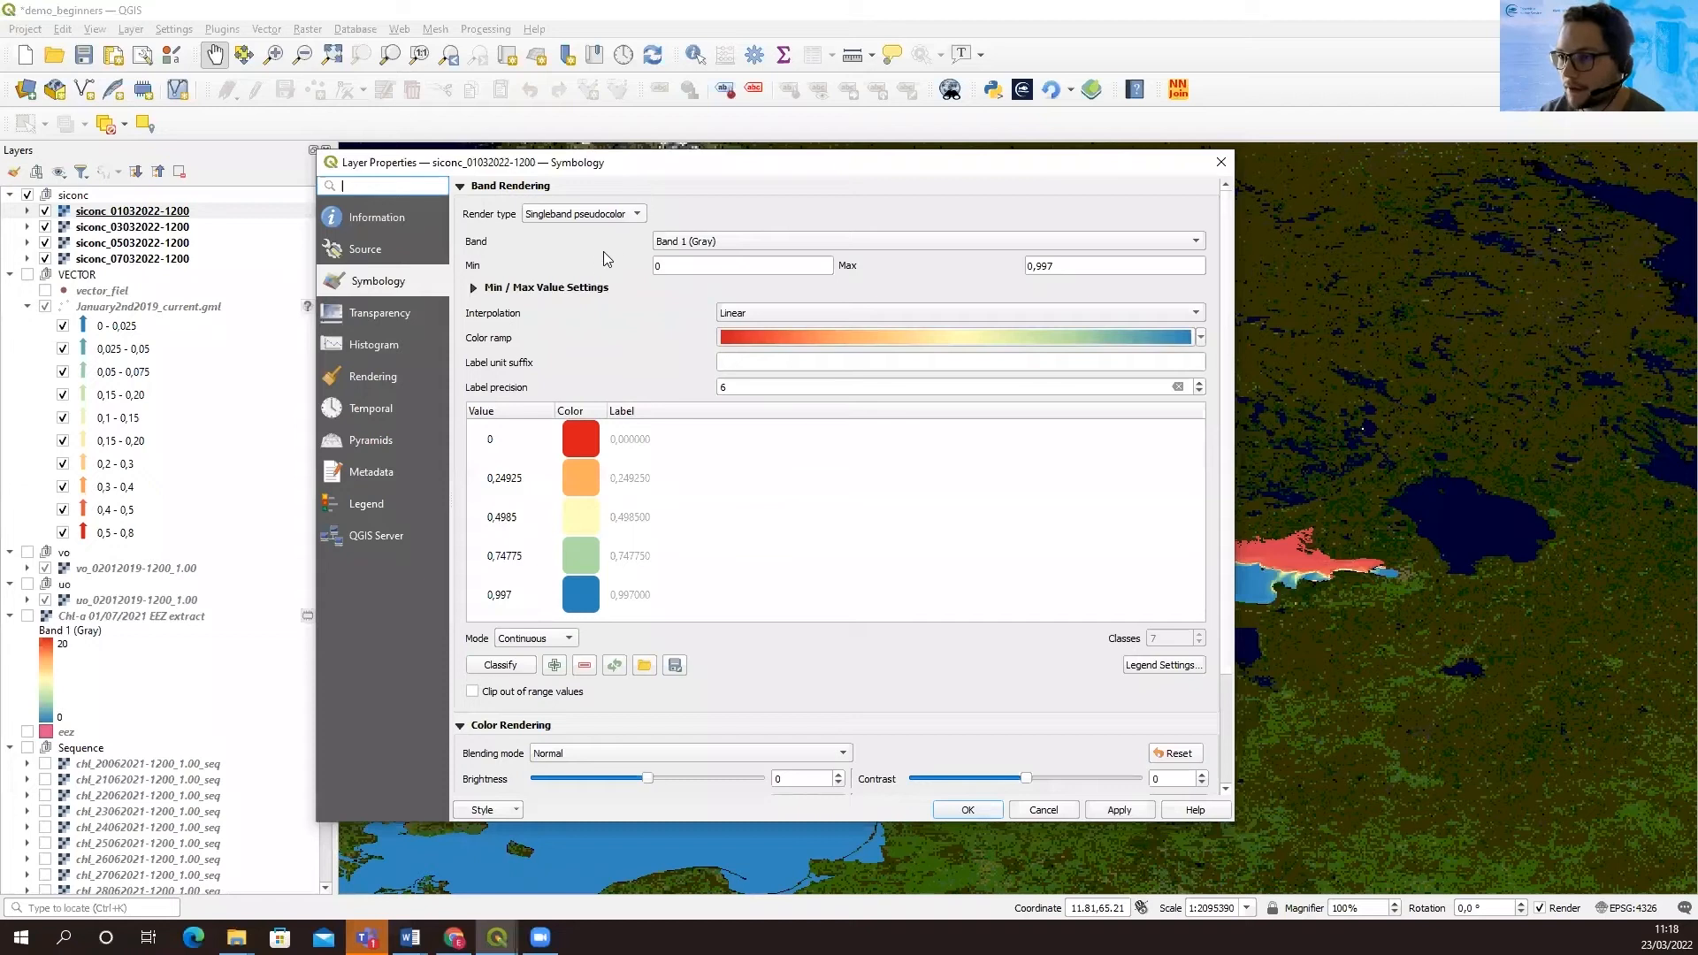
left_click_drag(672, 267, 598, 266)
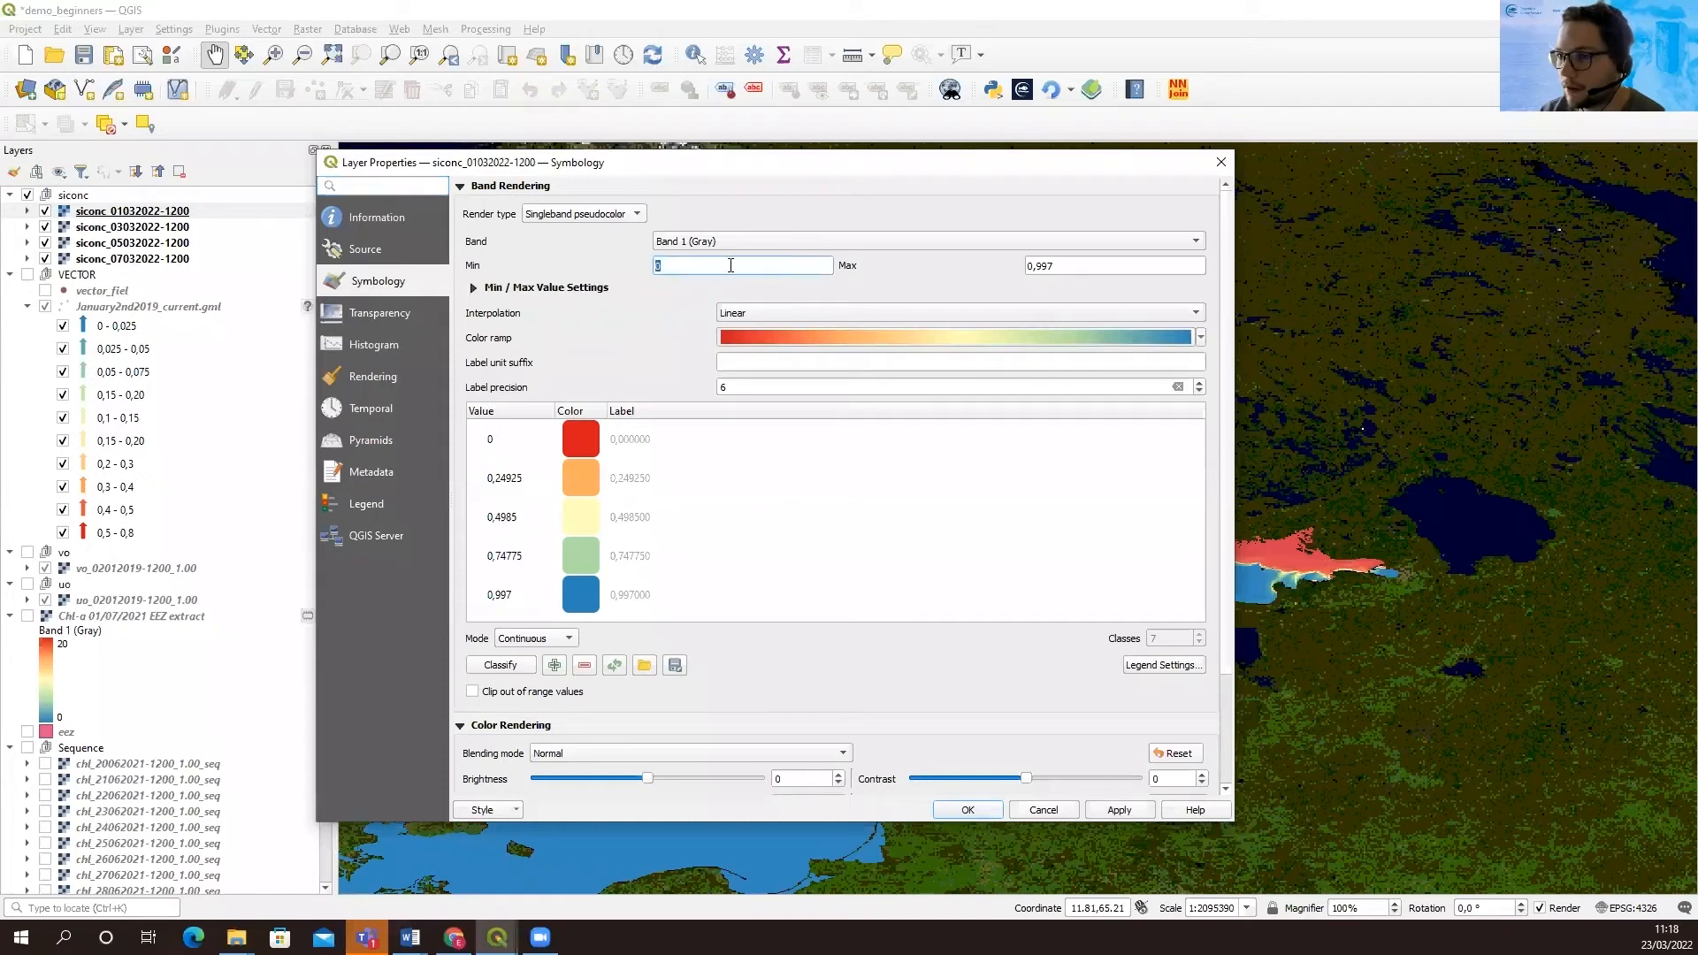
key("Tab")
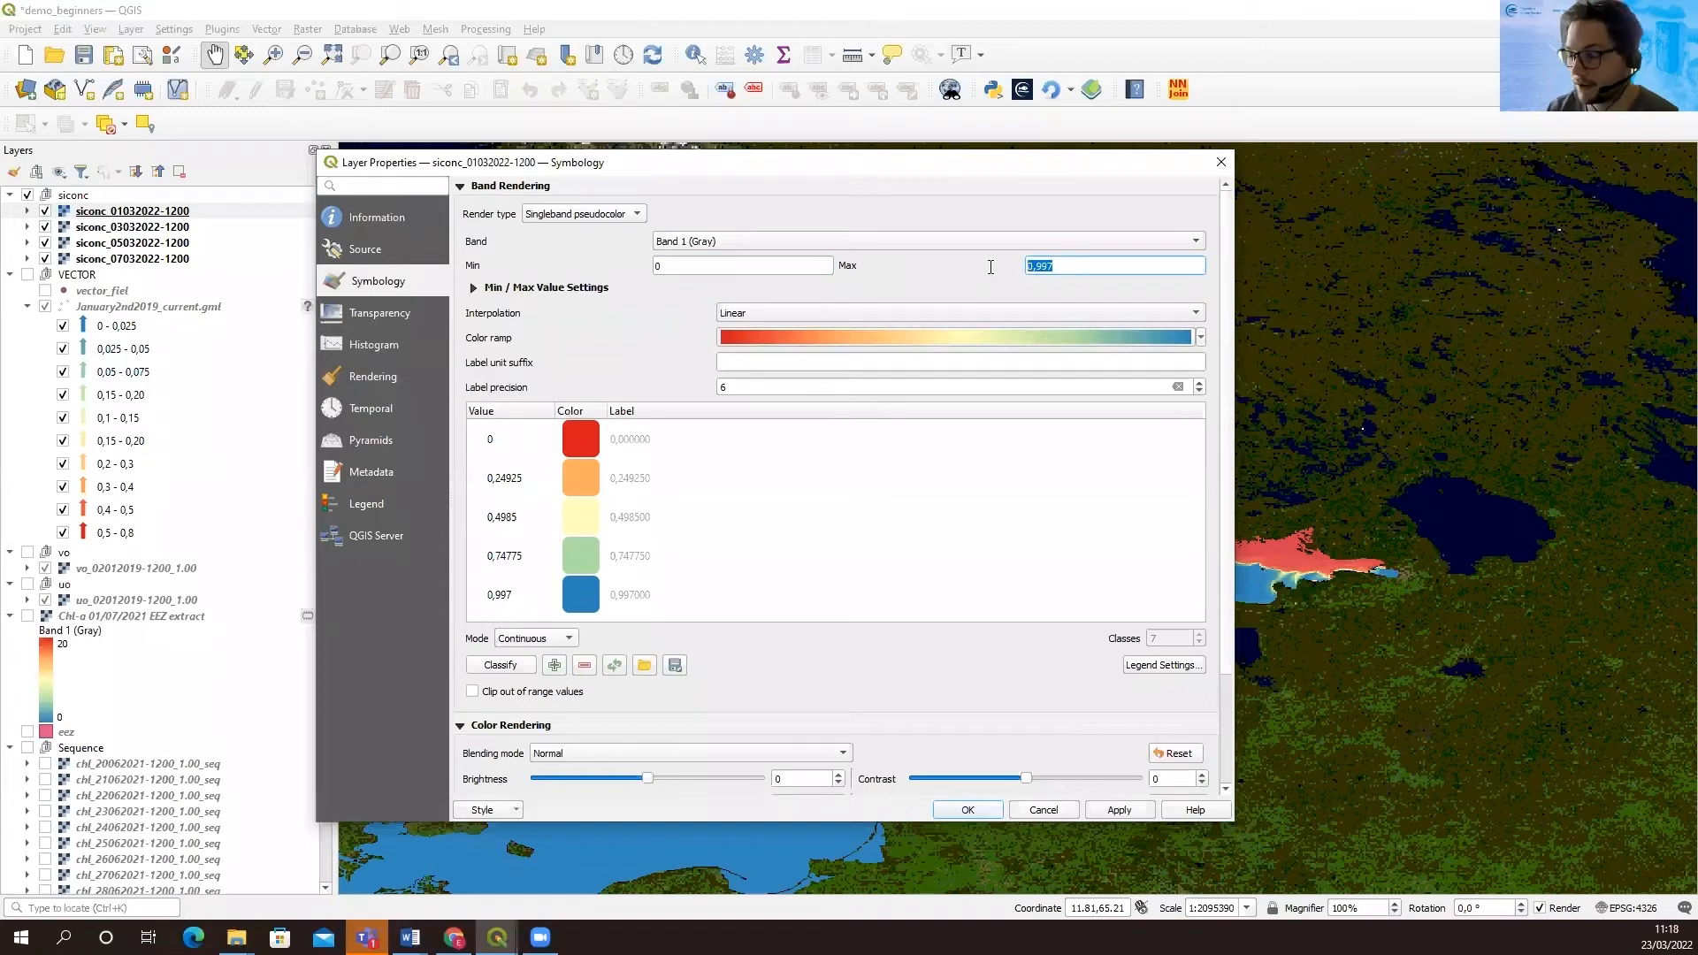
type("1")
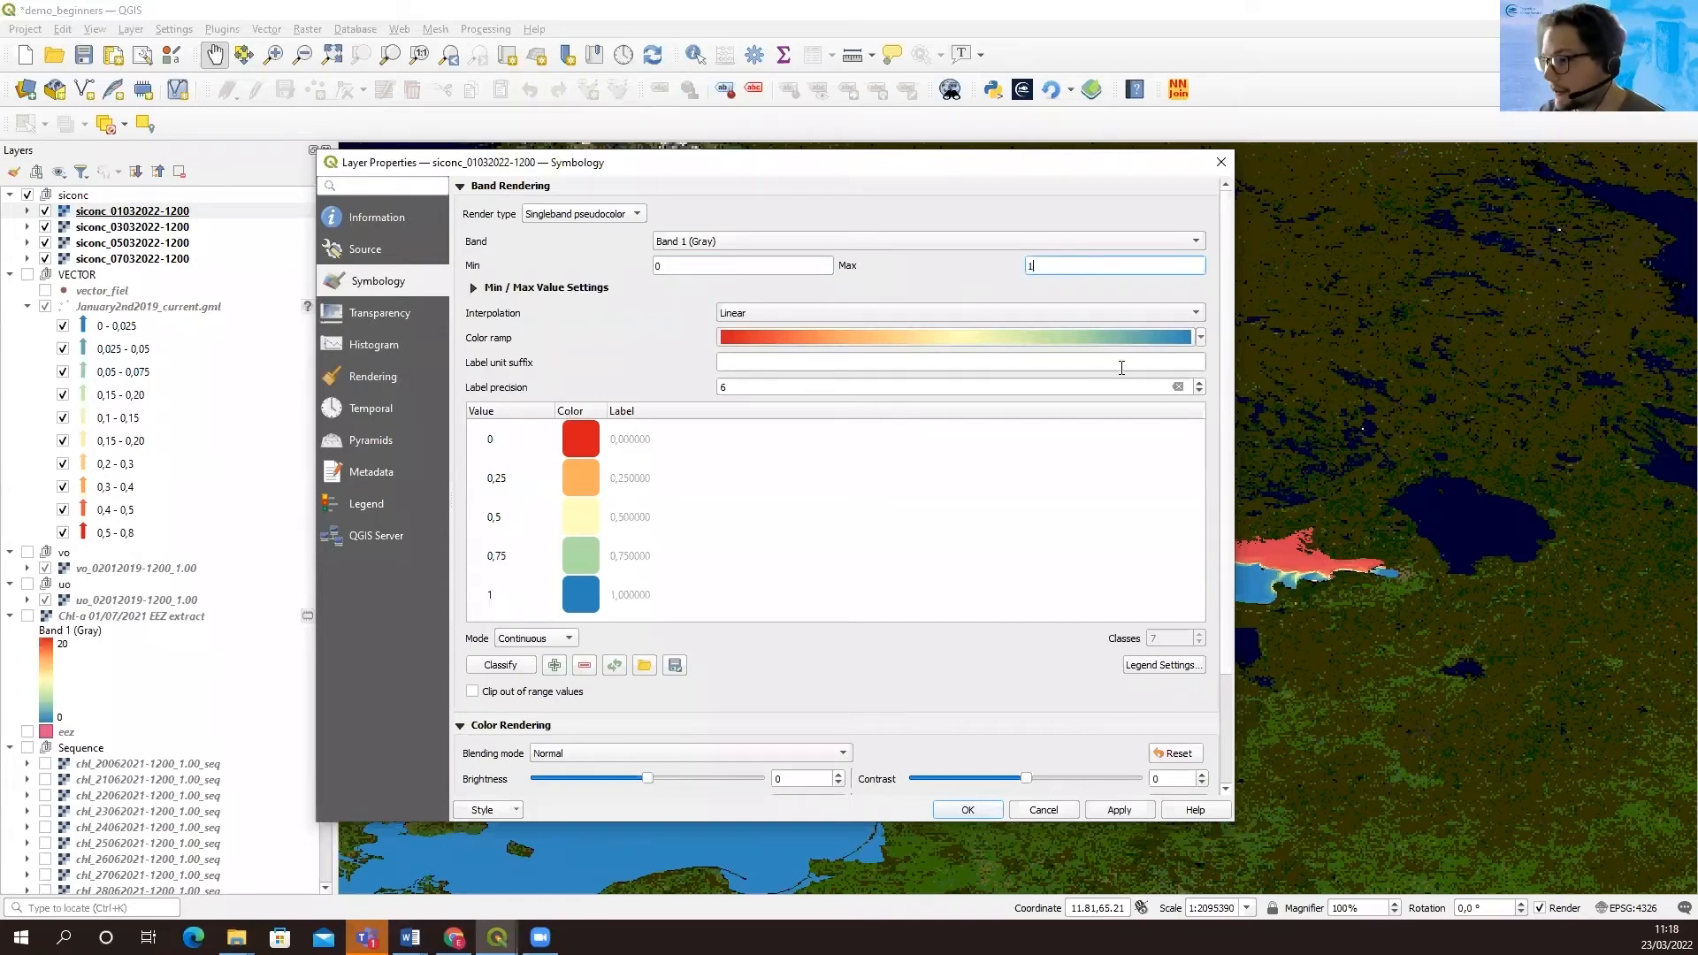
left_click(1200, 337)
left_click(841, 354)
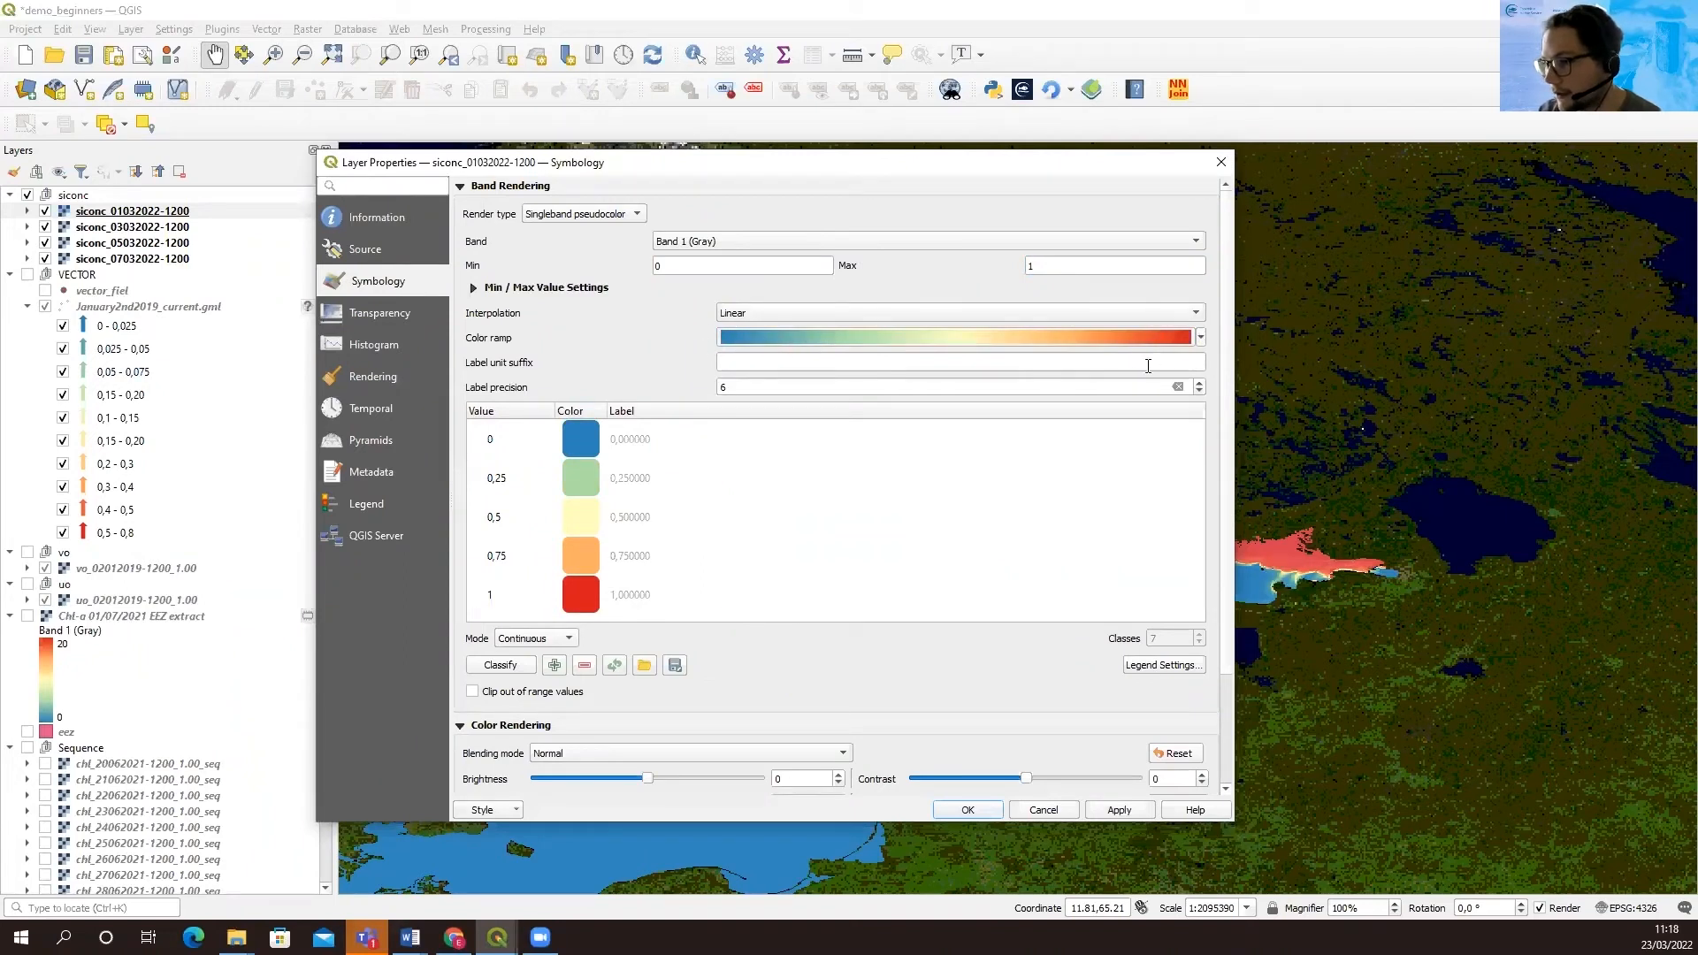
left_click(1120, 812)
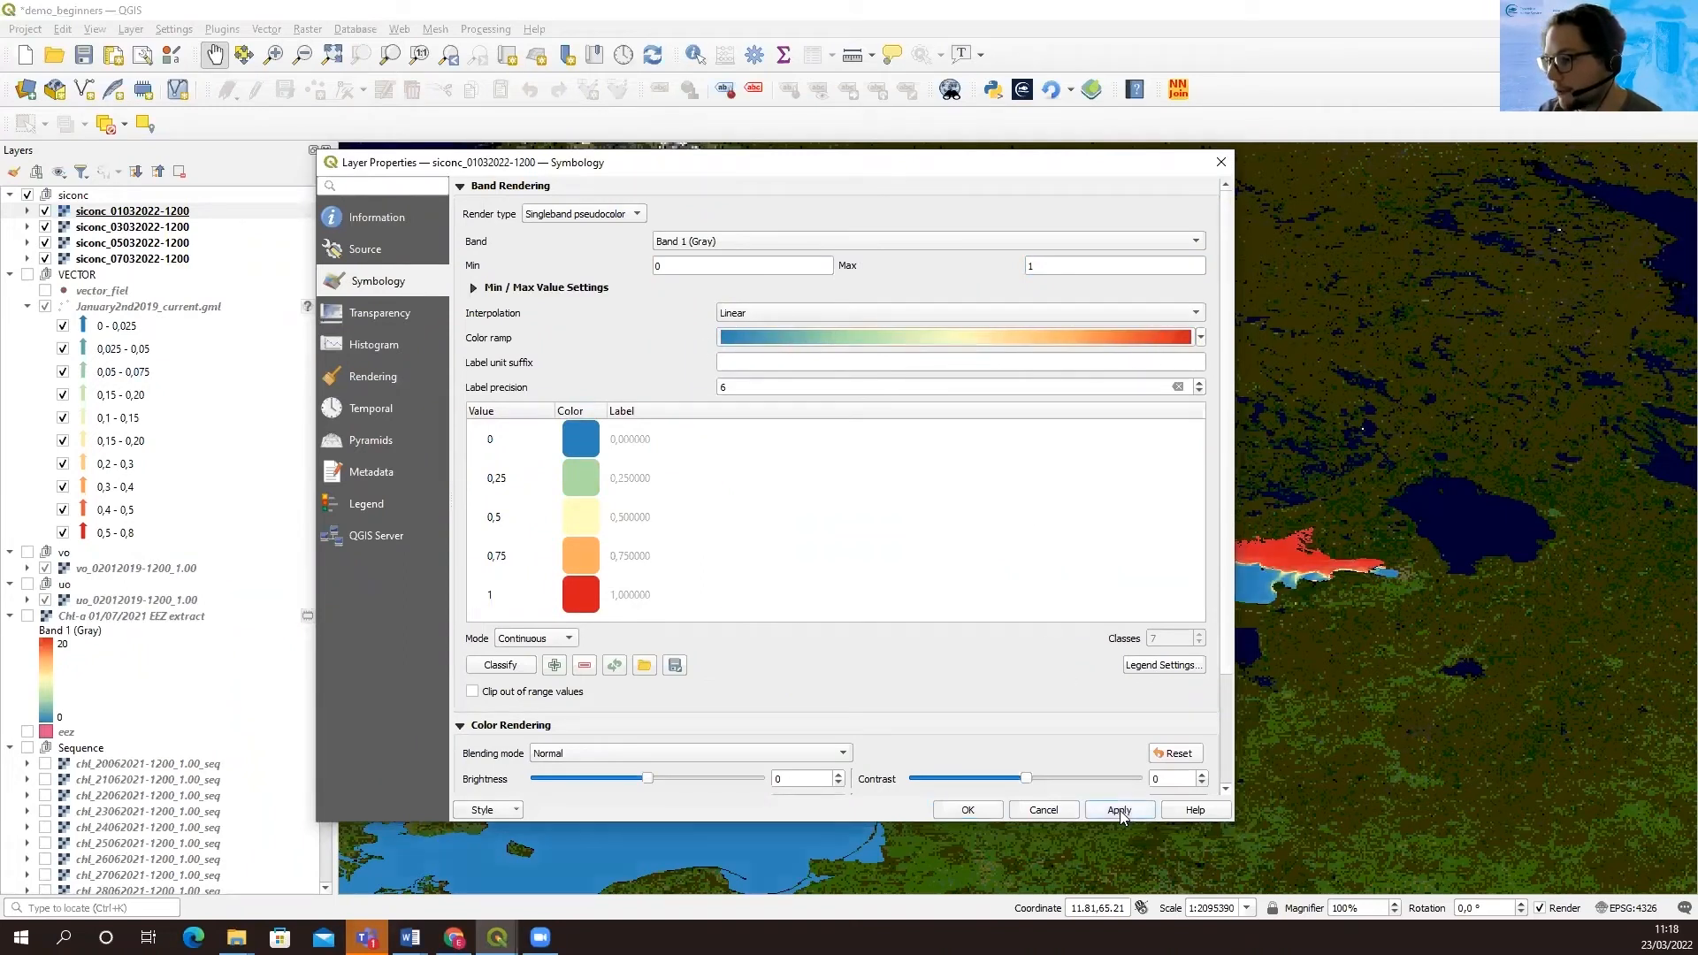
left_click(970, 810)
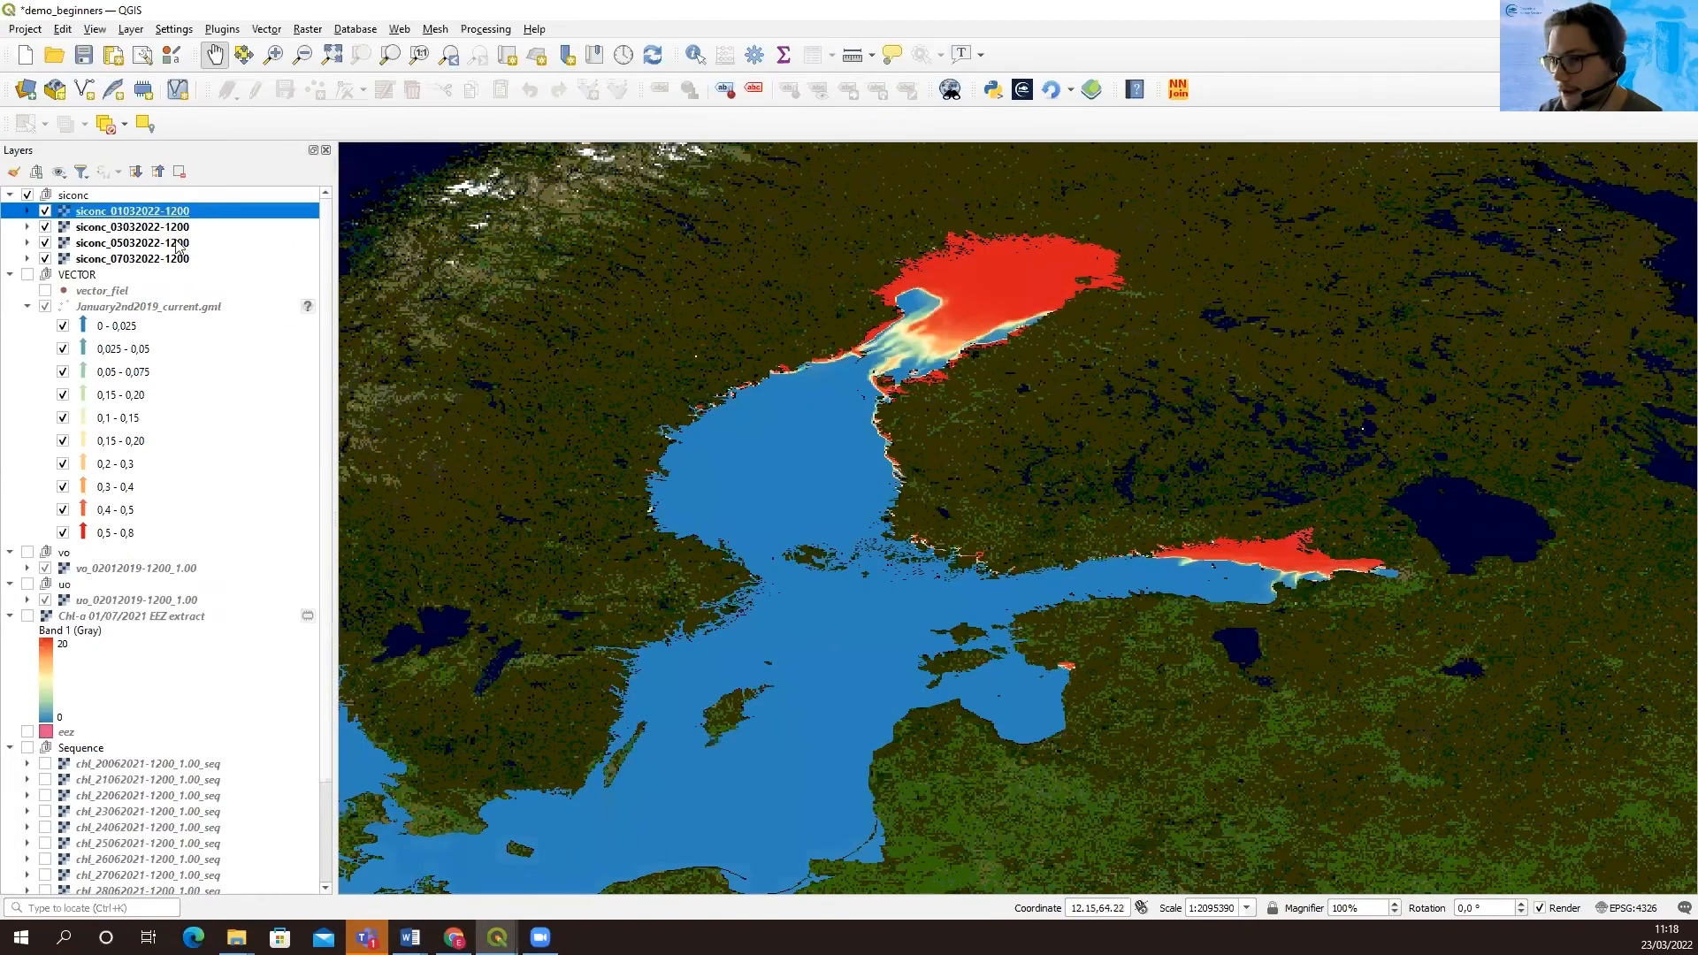
right_click(123, 216)
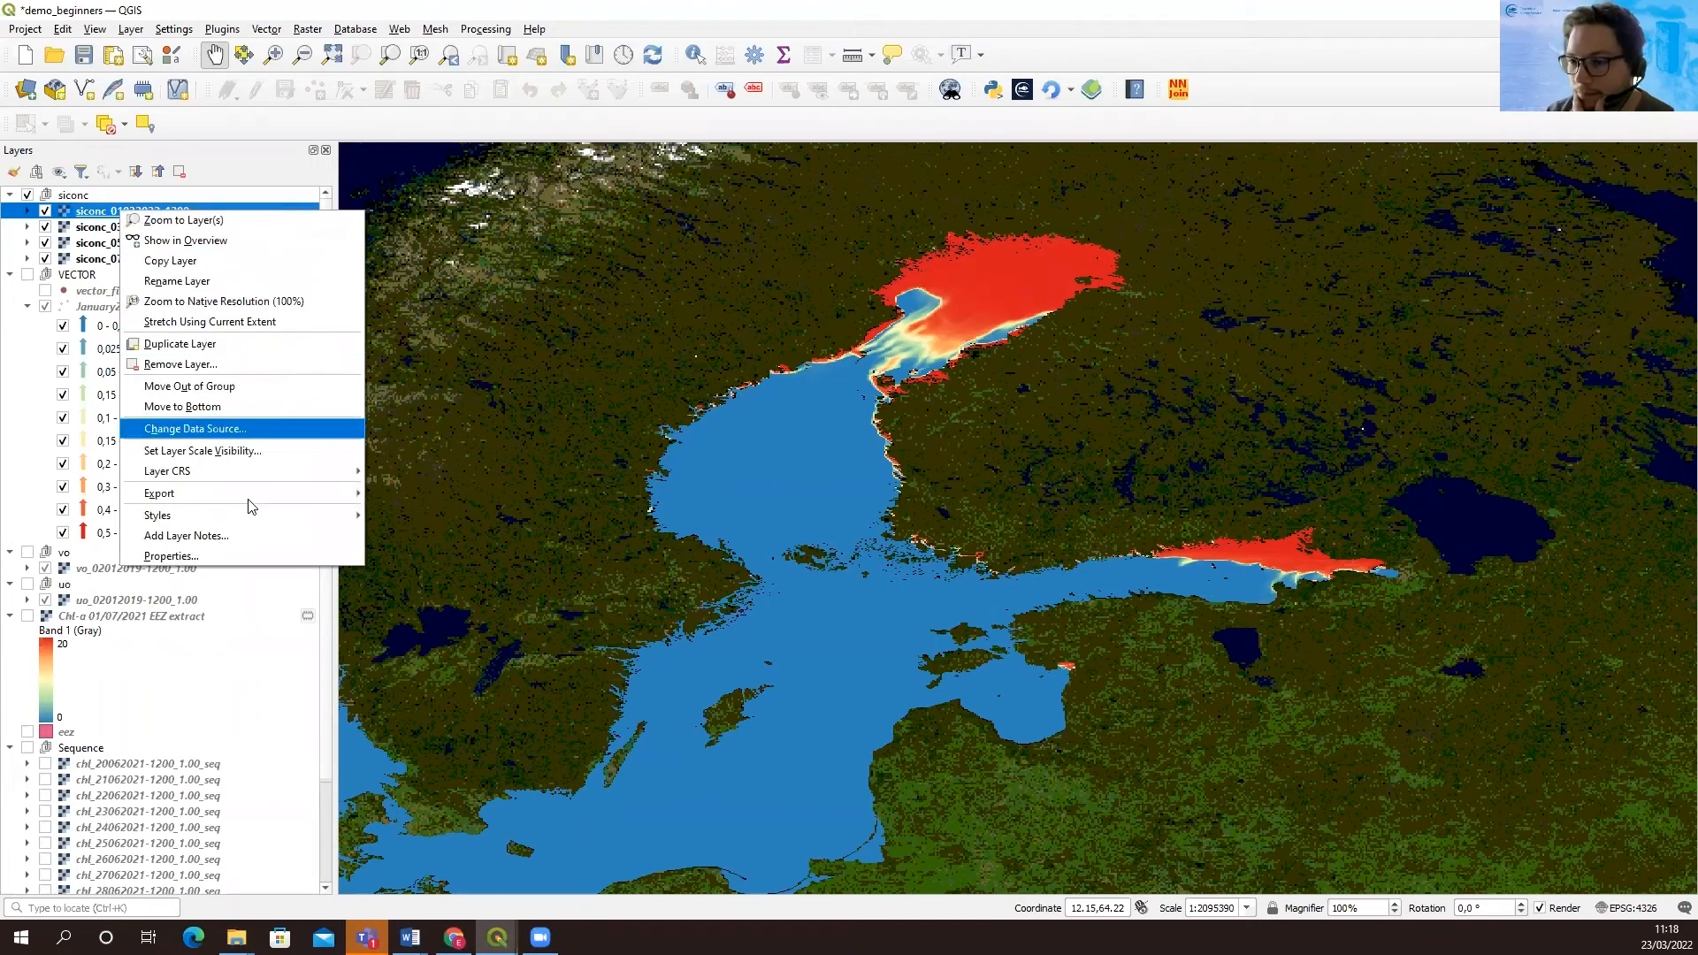
mouse_move(288, 517)
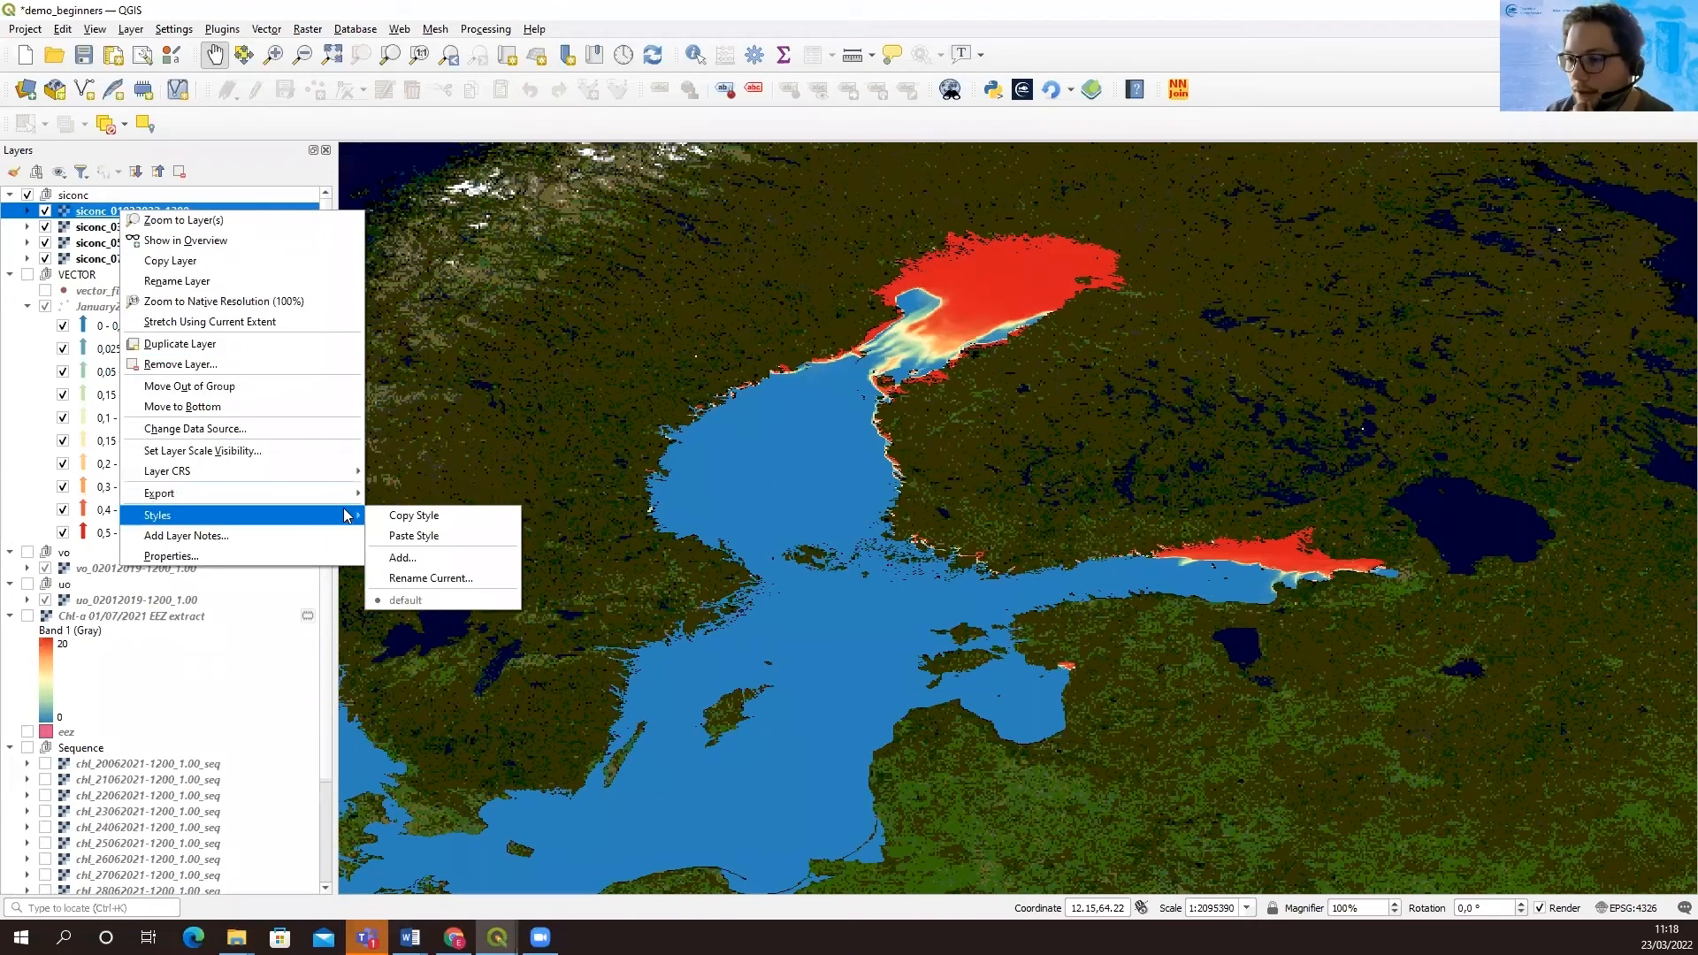
left_click(400, 515)
left_click(136, 230)
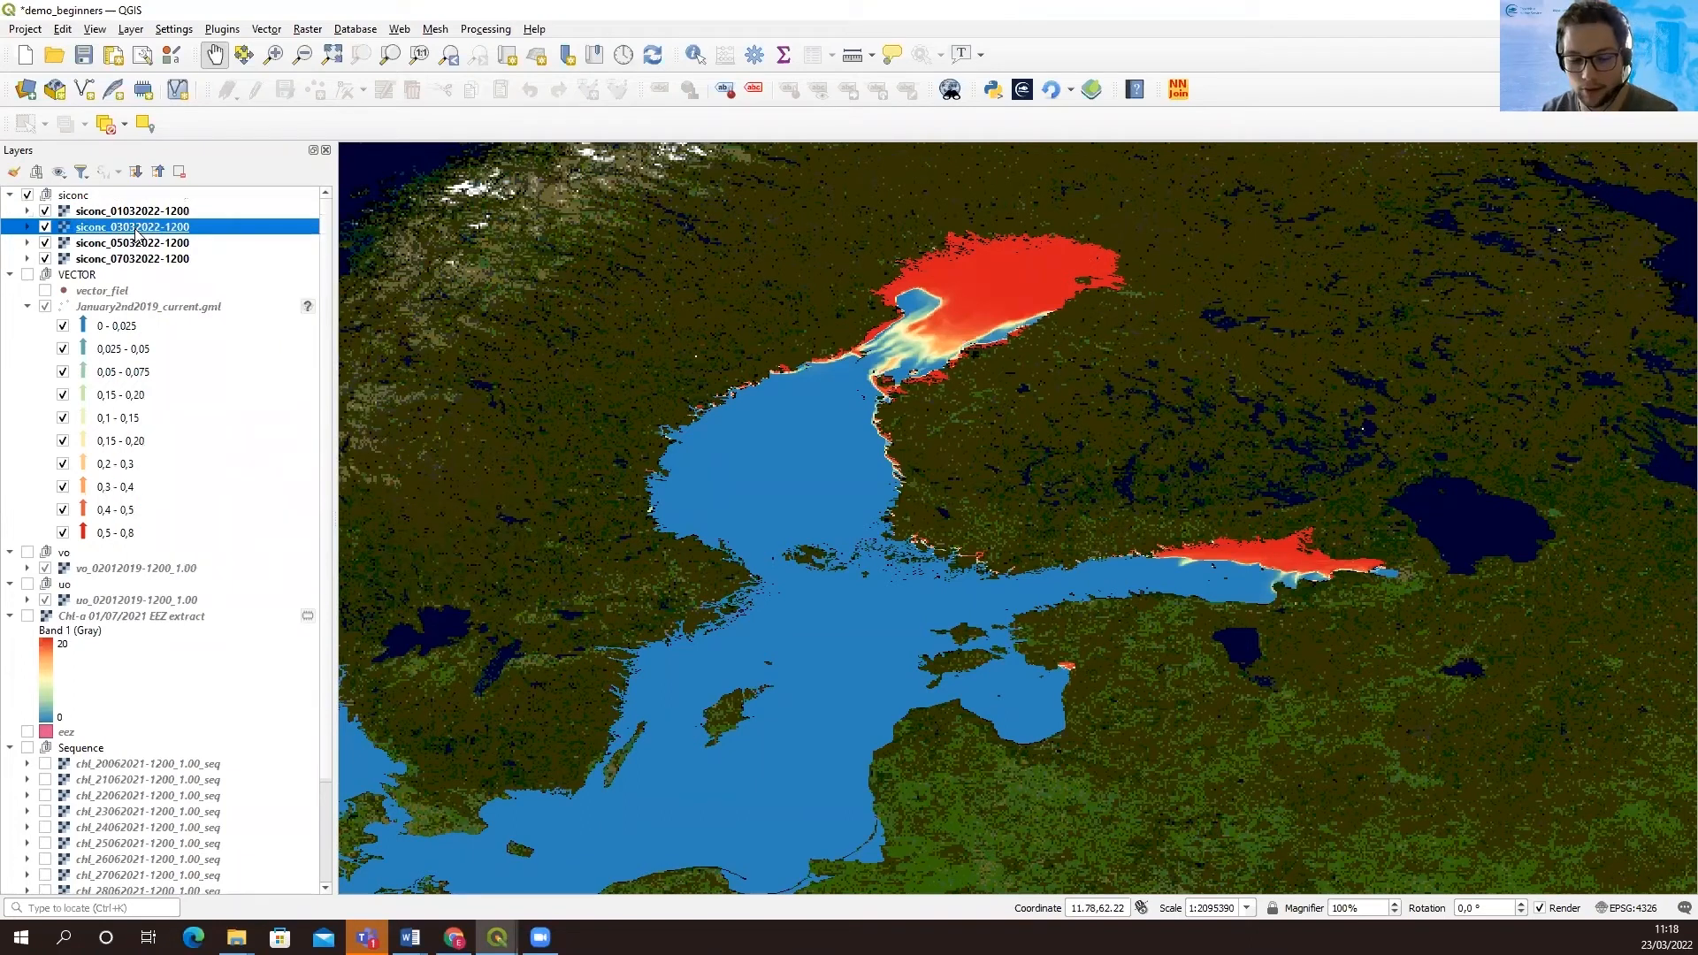
left_click(143, 260, "shift")
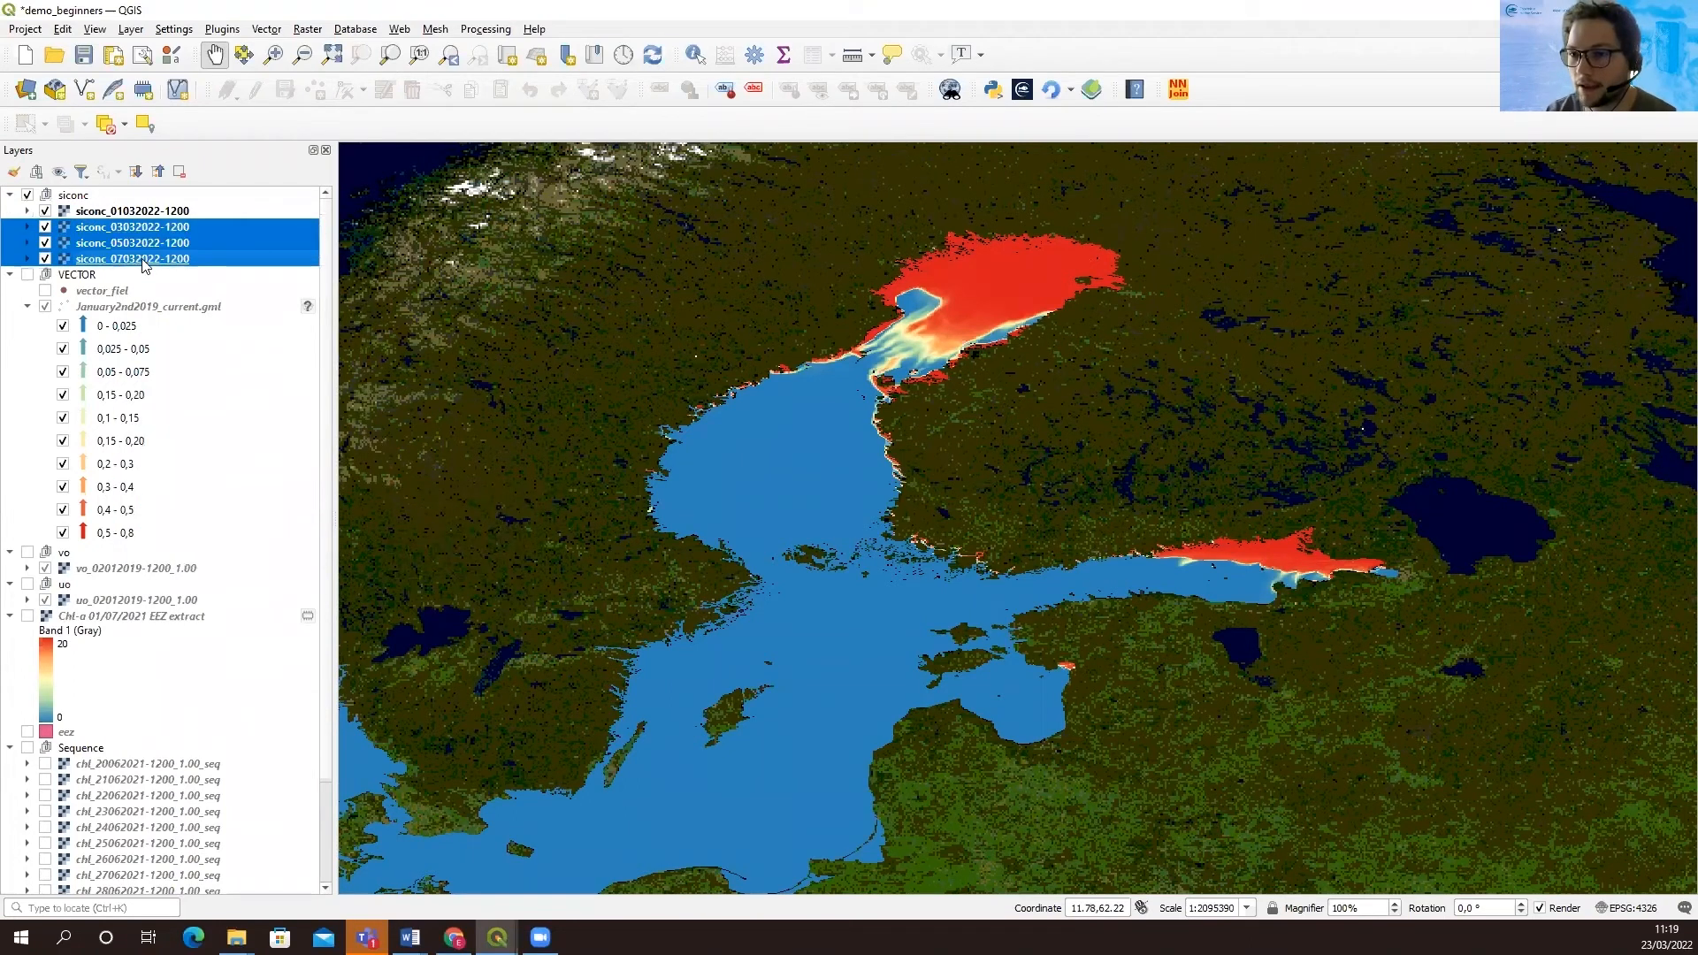
right_click(143, 262)
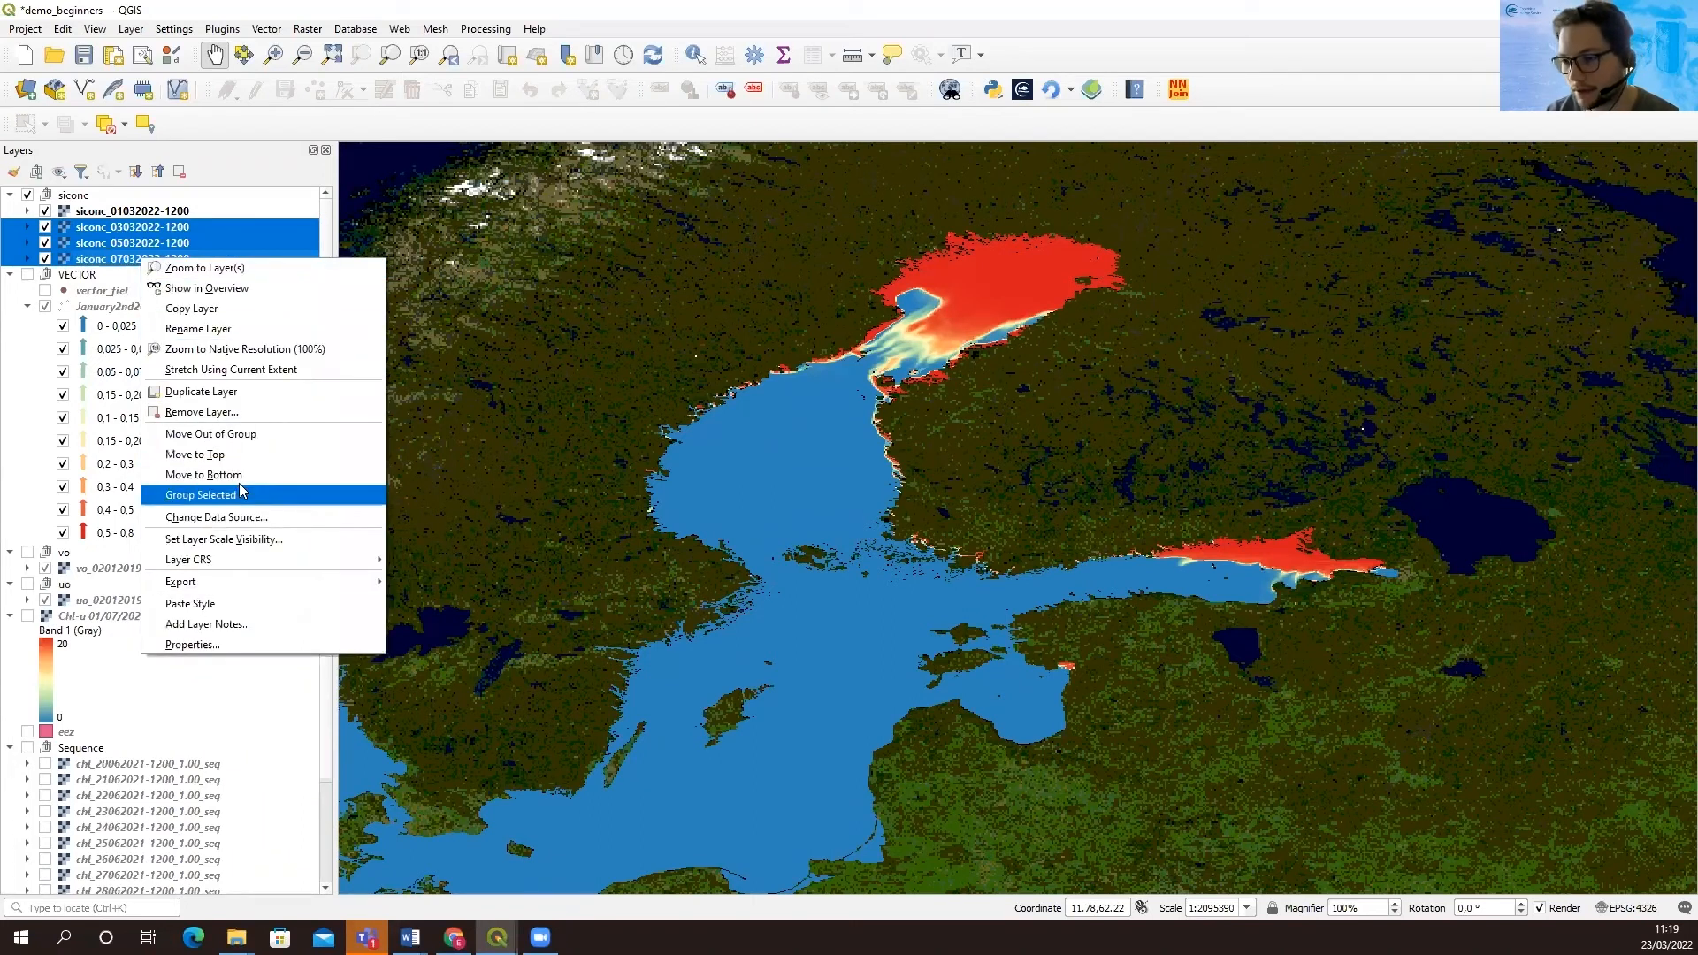
left_click(242, 603)
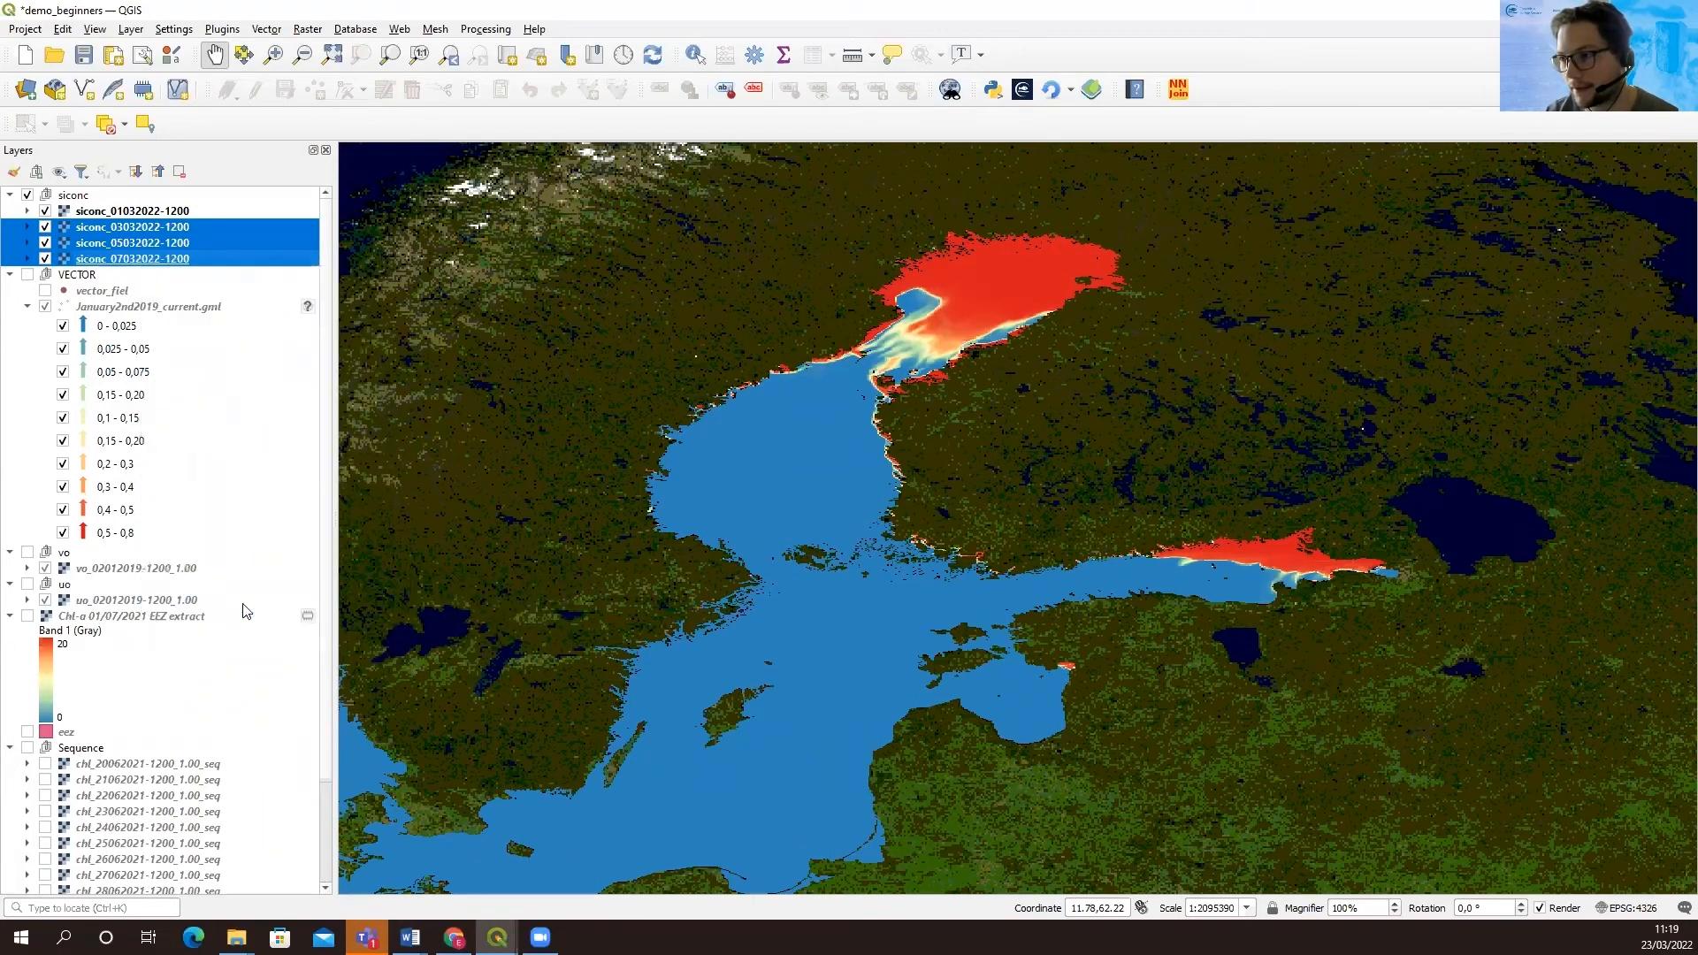
Hide the siconc layers of 3 and 5 March 2022, leaving those of 1 and 7 March shown
left_click(154, 211)
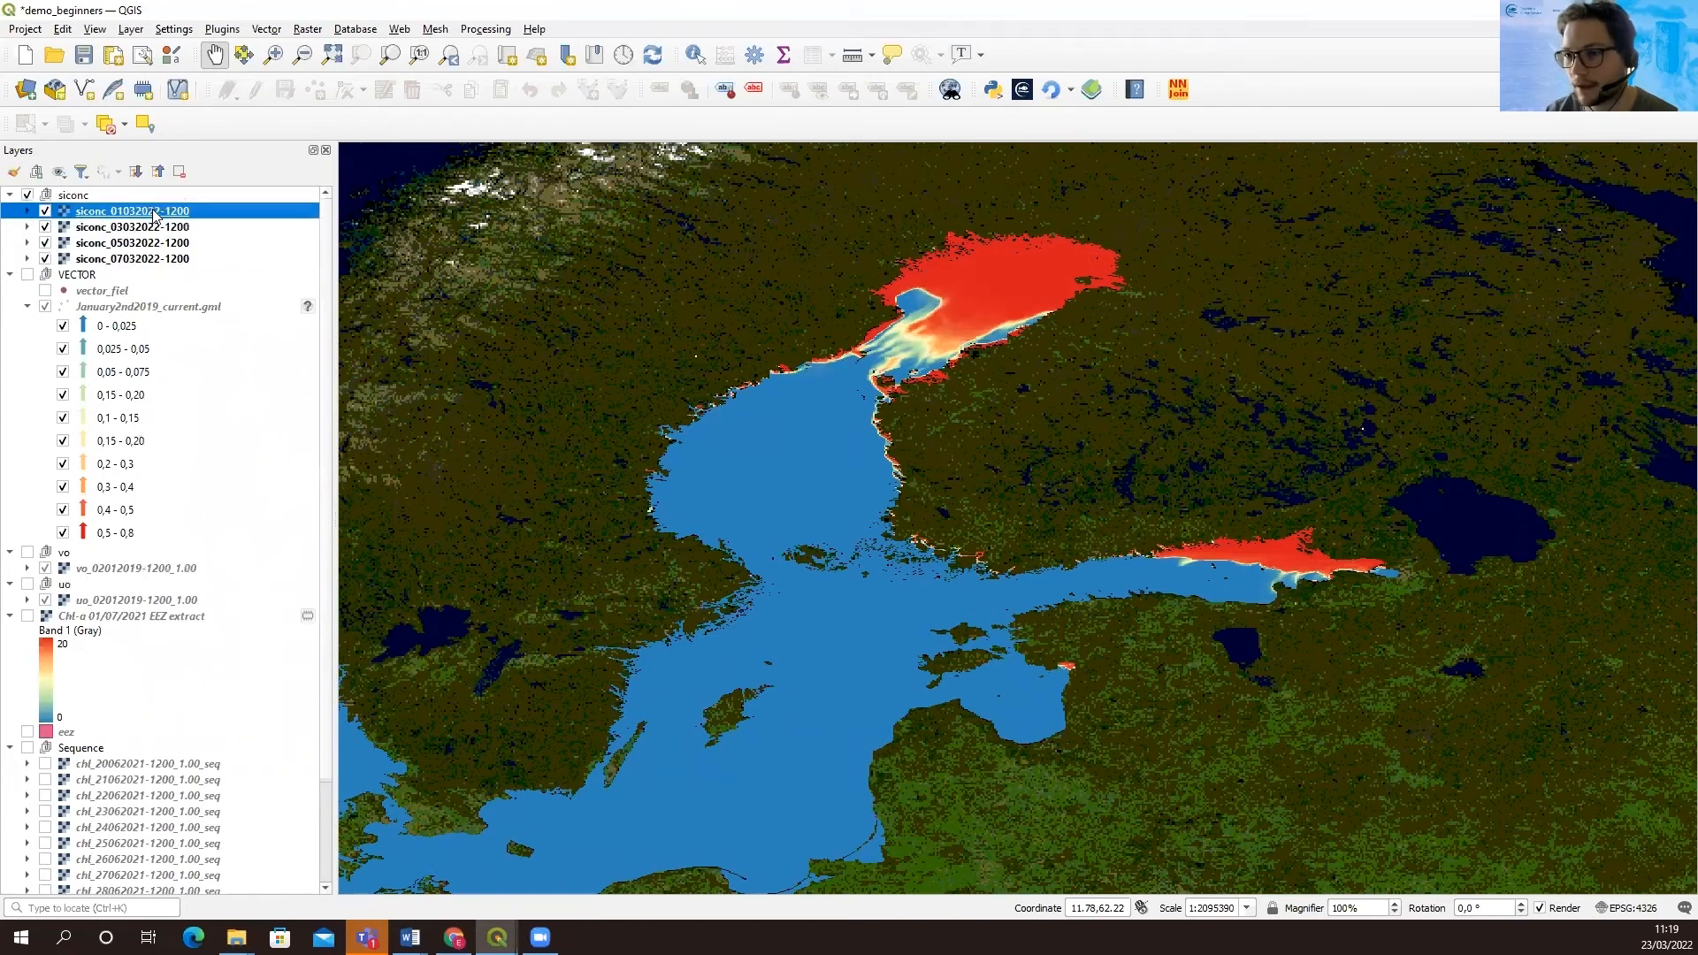
left_click(45, 227)
left_click(45, 242)
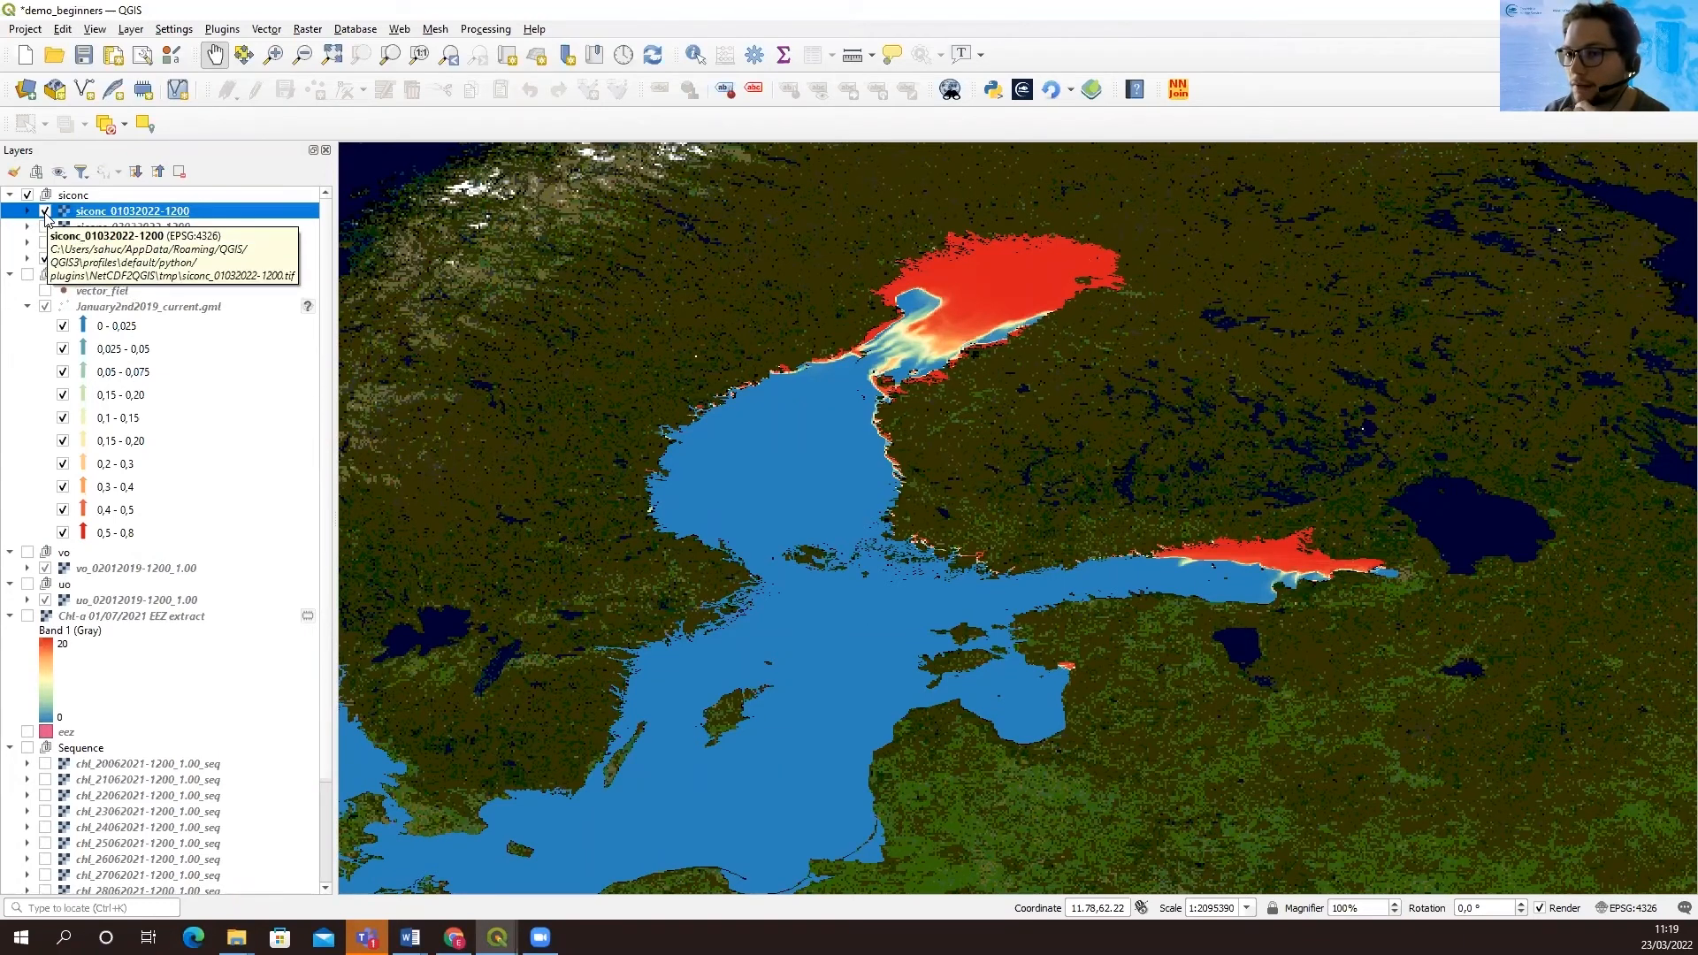
left_click(46, 213)
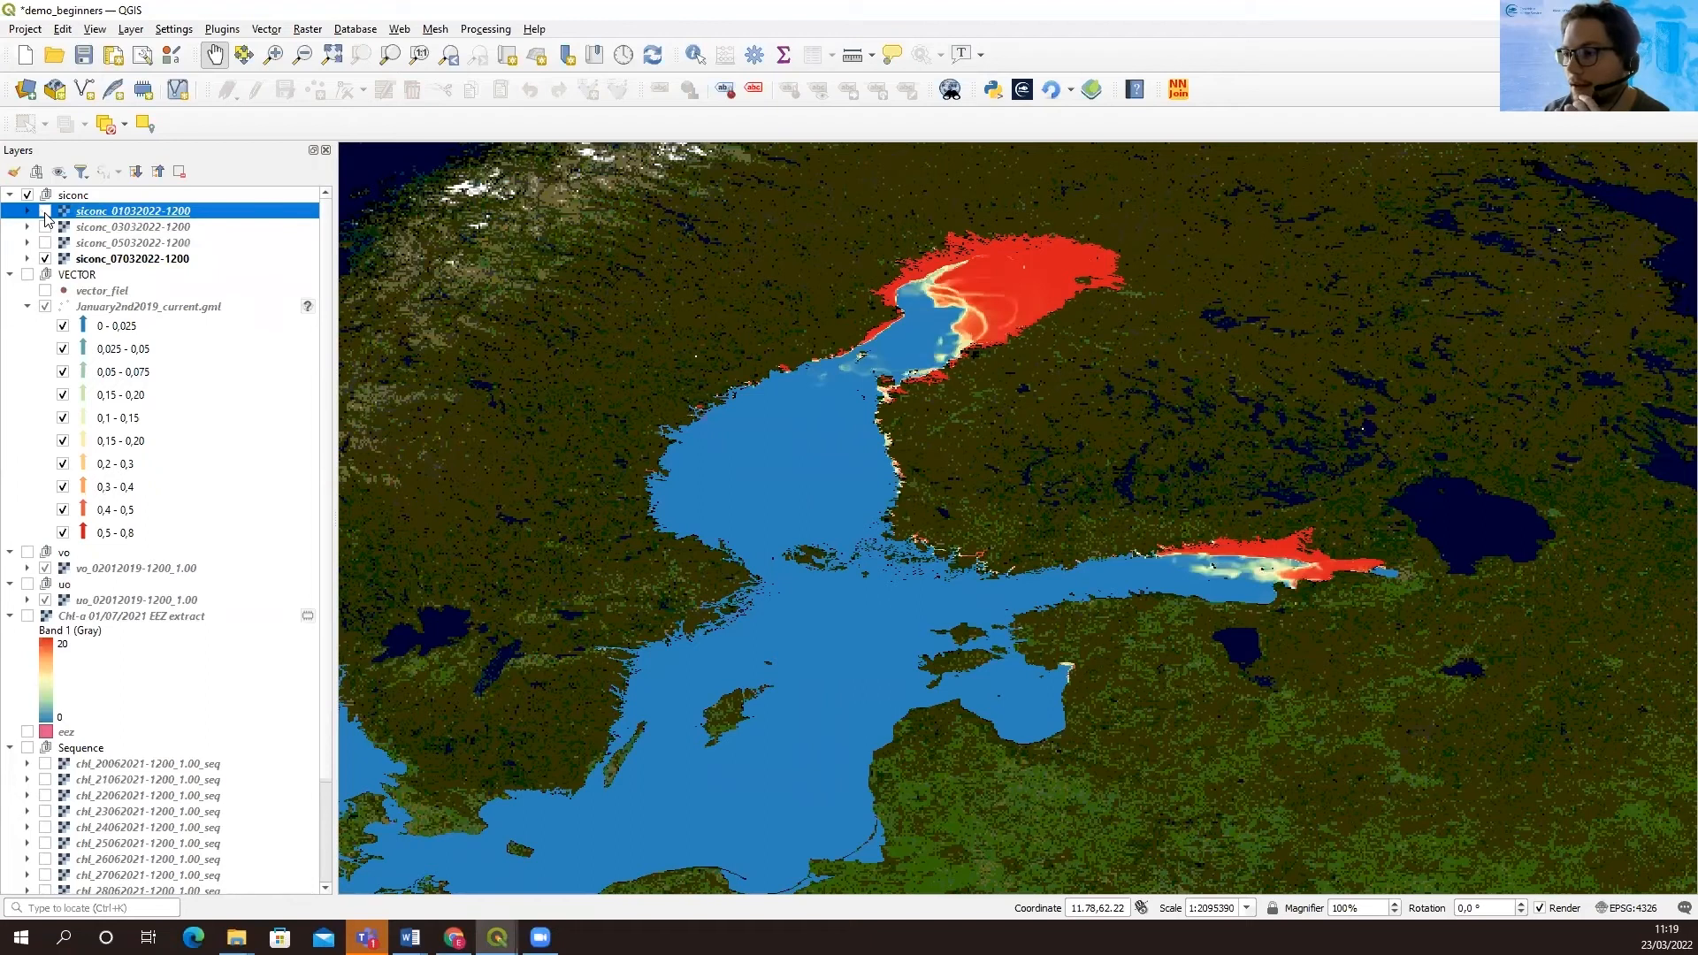
left_click(45, 212)
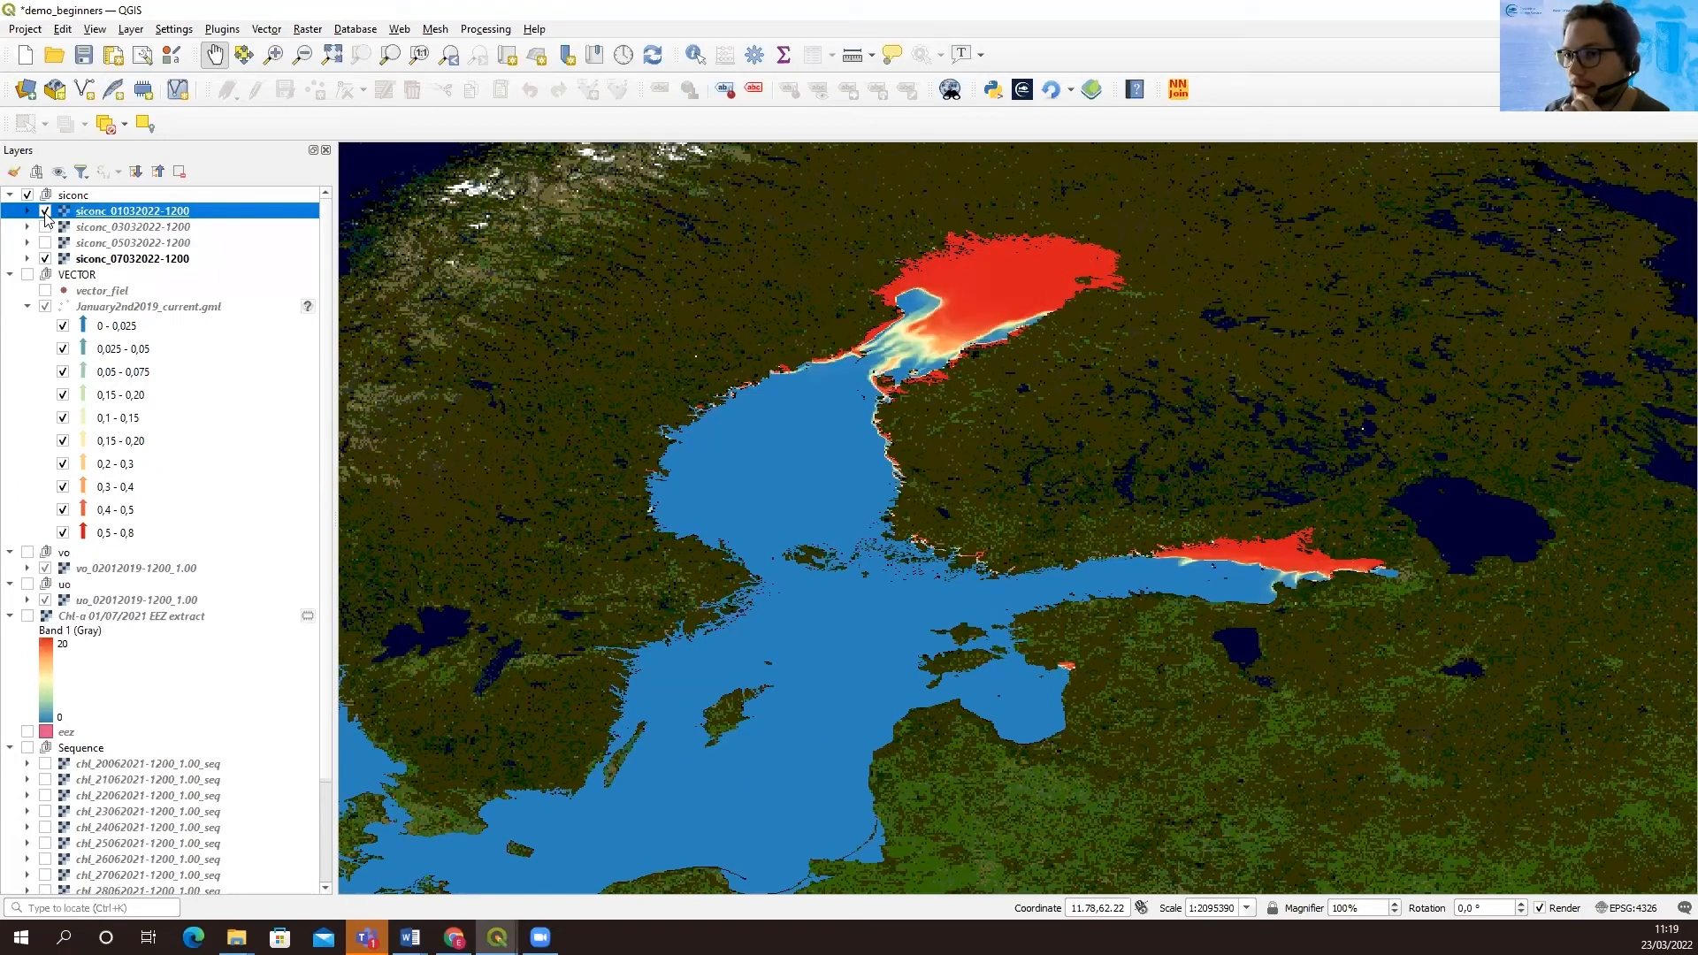
left_click(45, 213)
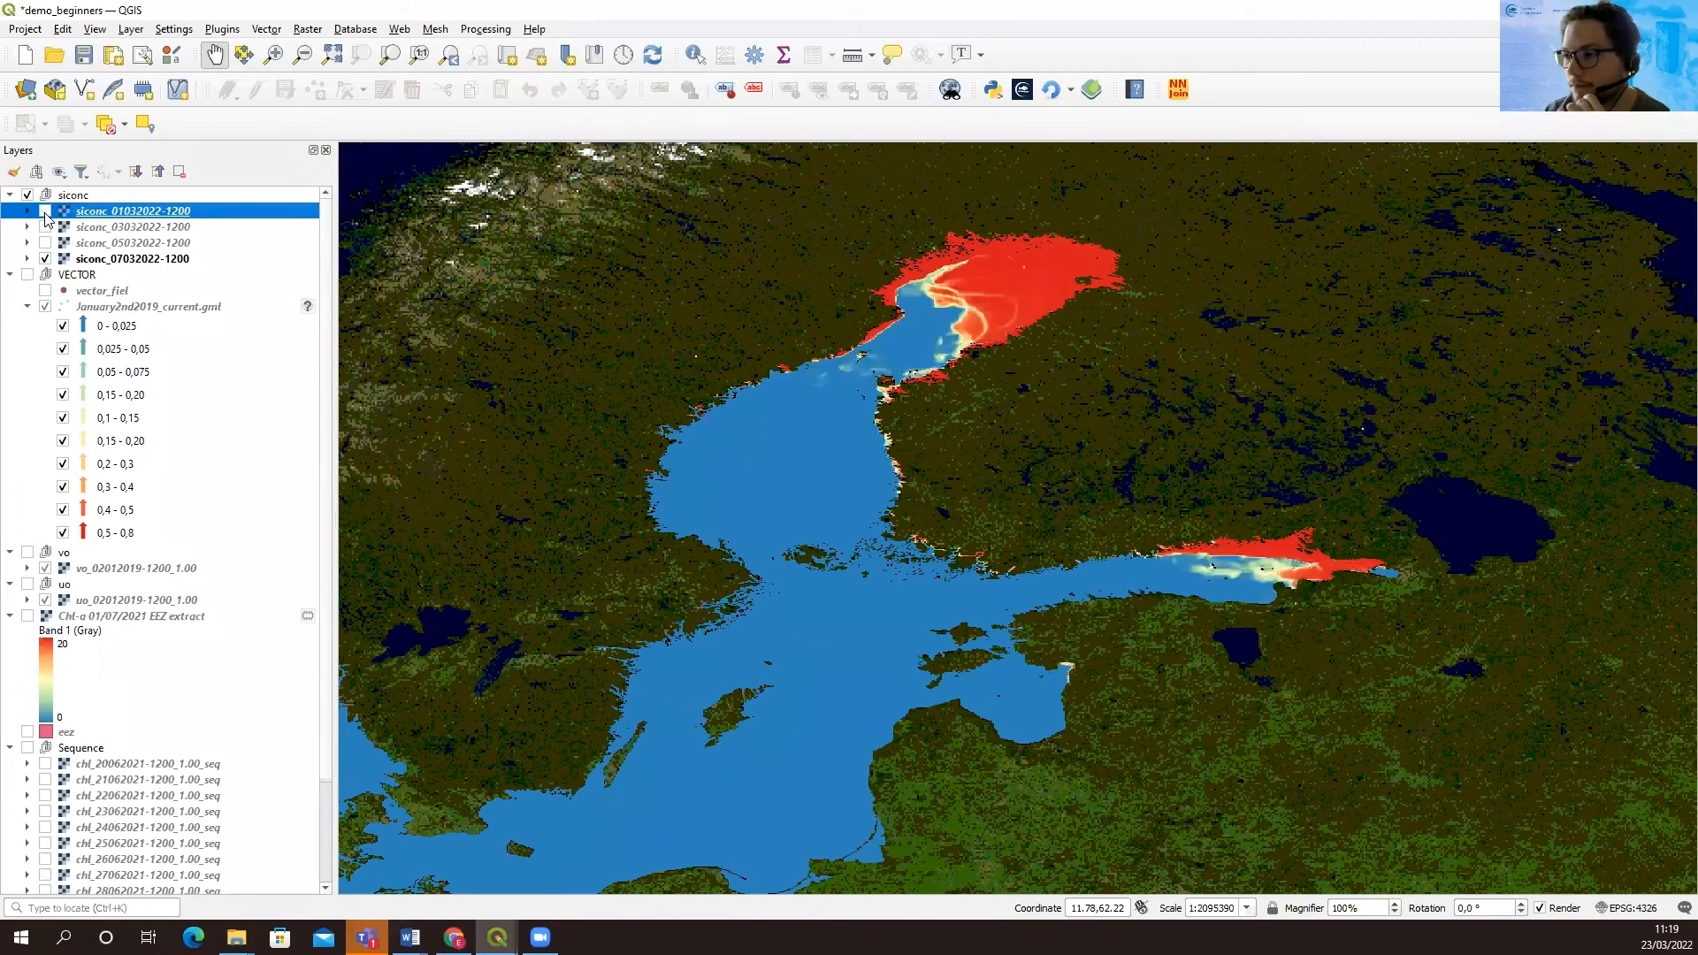
left_click(45, 213)
left_click(45, 213)
left_click(45, 213)
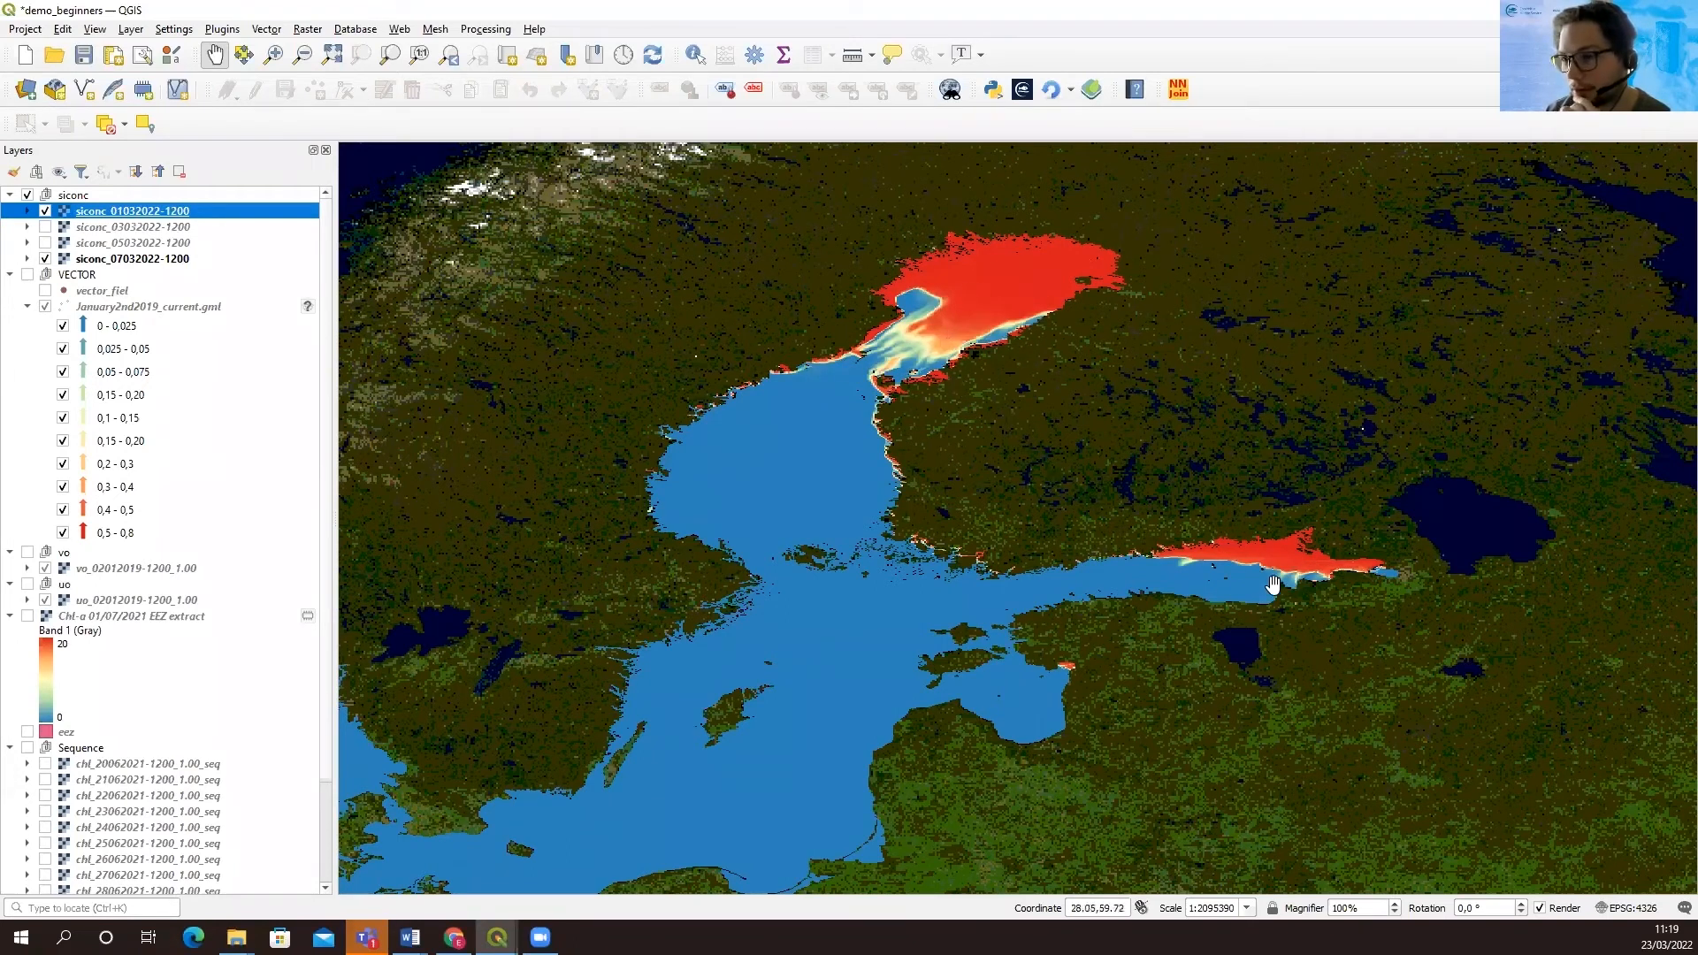
right_click(134, 219)
mouse_move(237, 498)
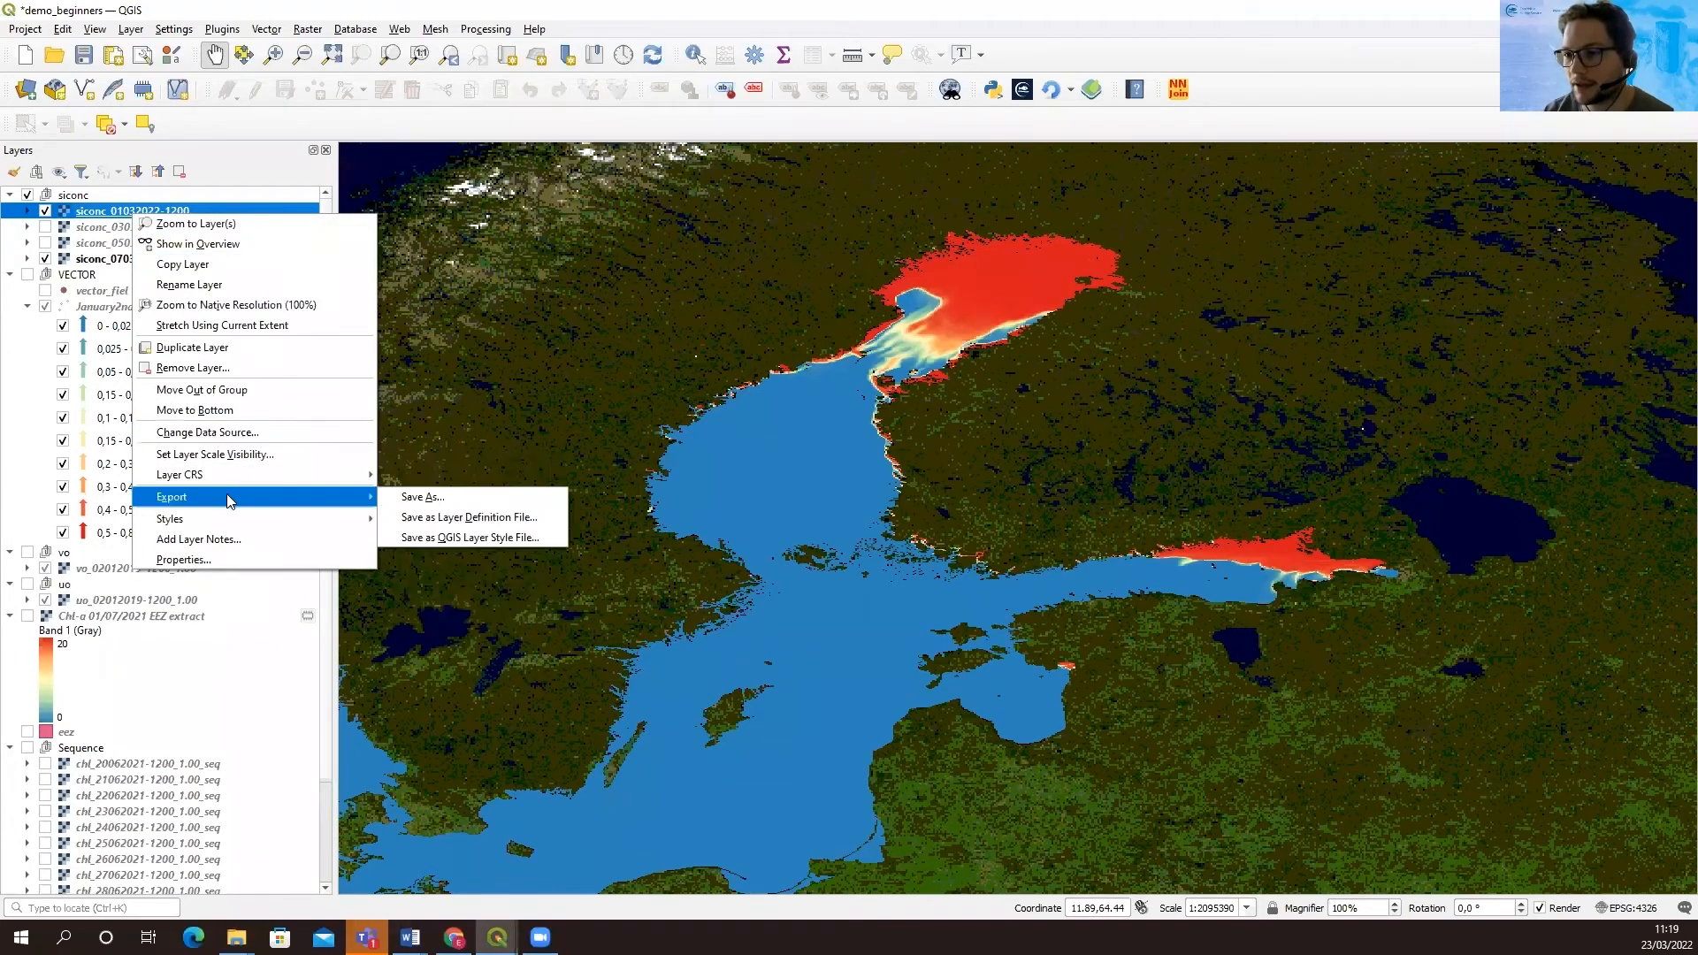
left_click(432, 499)
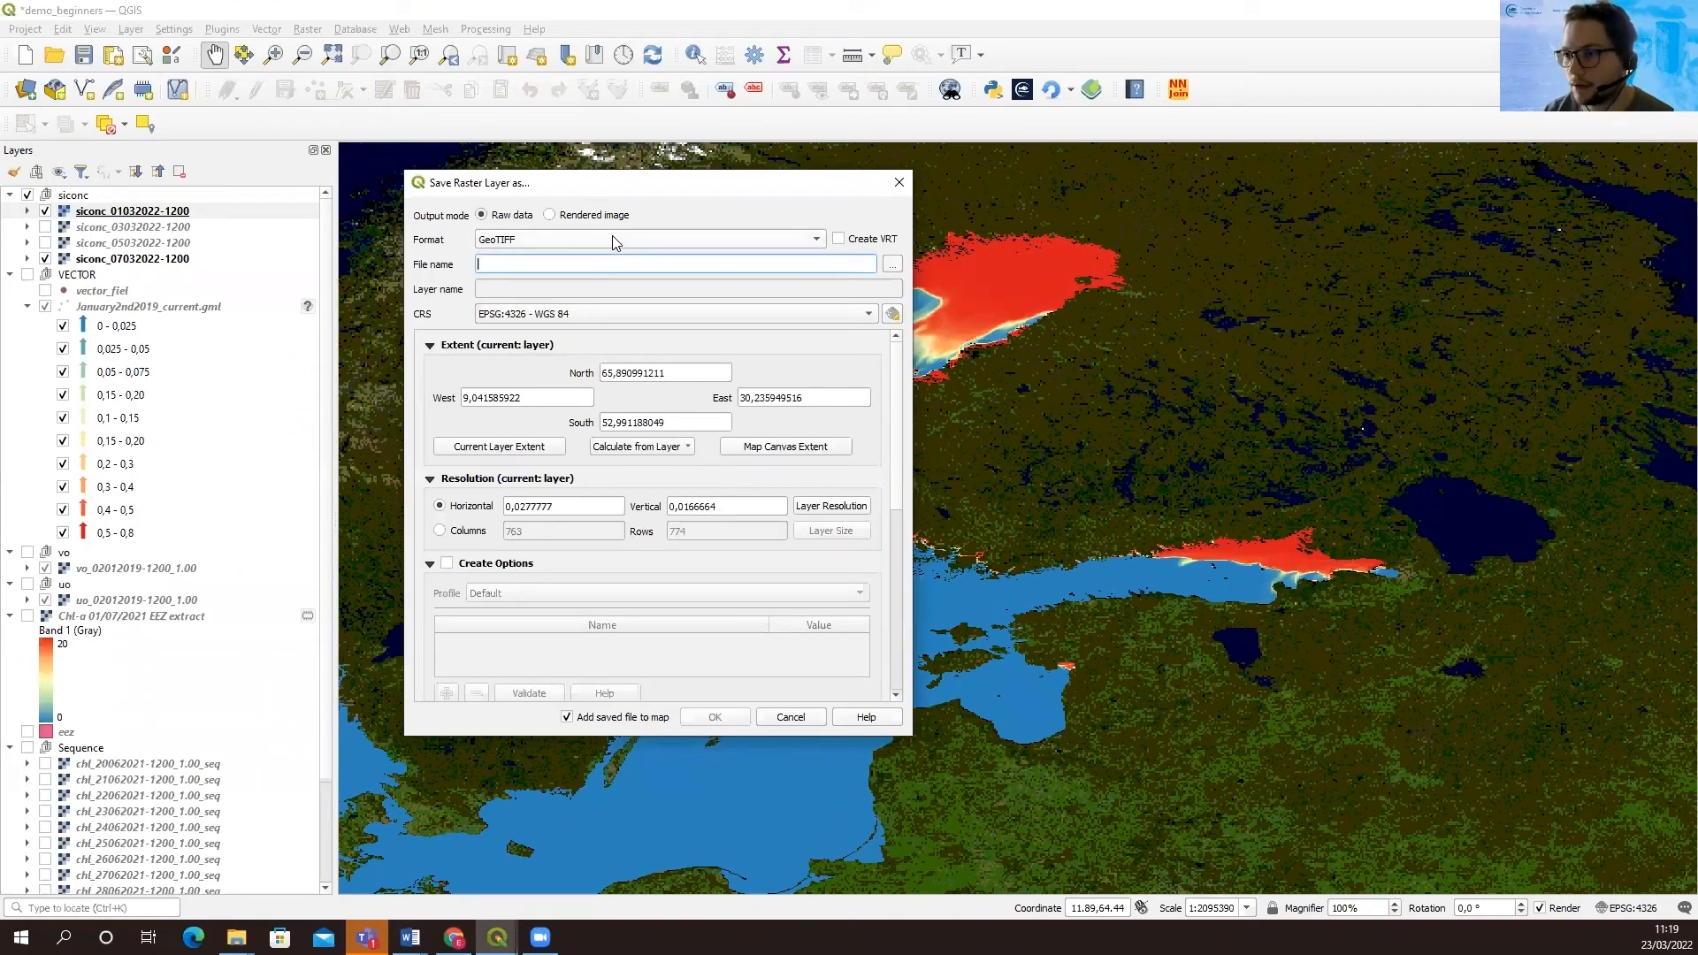
left_click(617, 243)
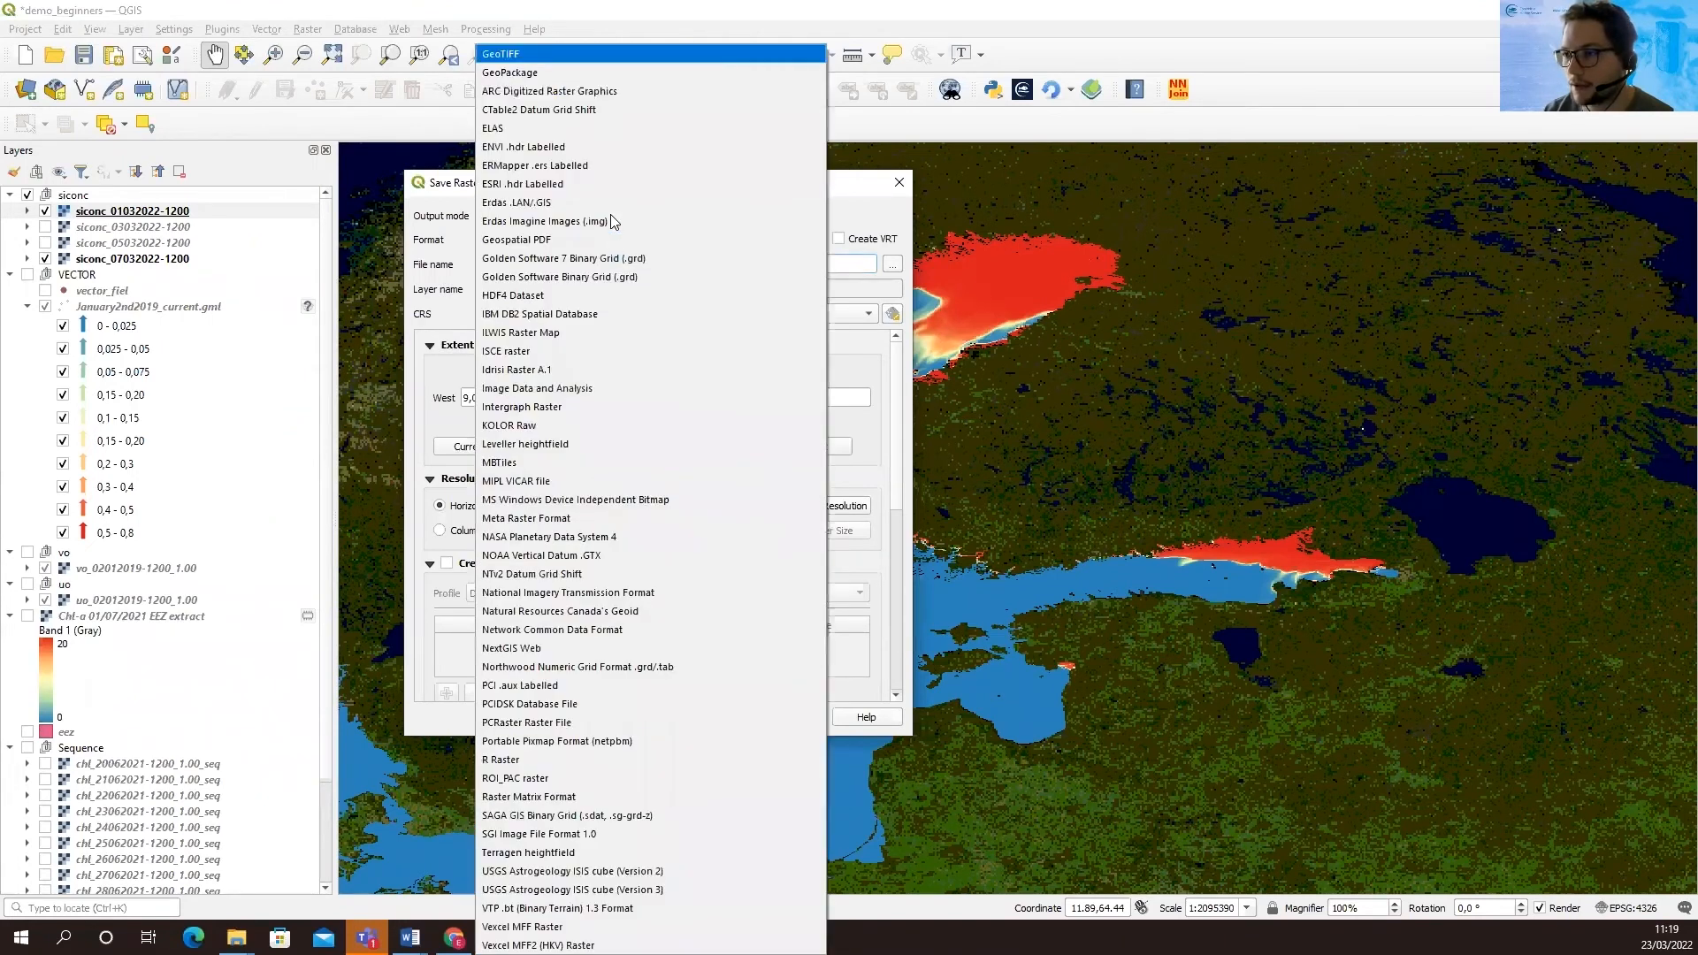
left_click(565, 53)
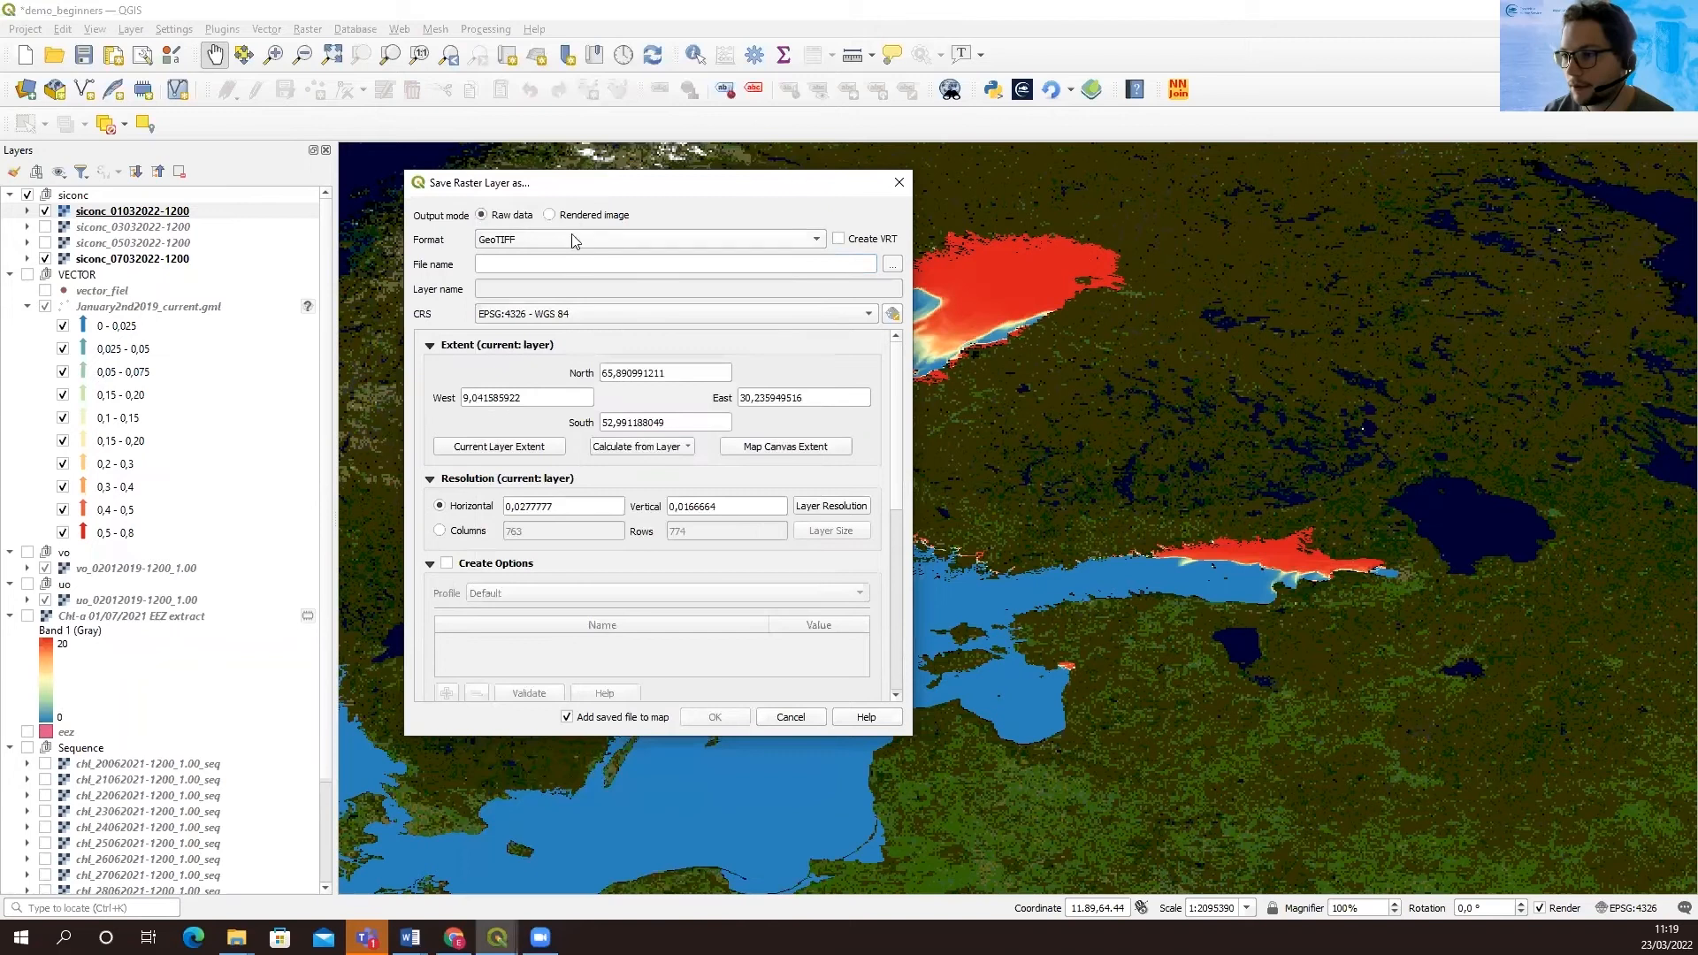
left_click(892, 266)
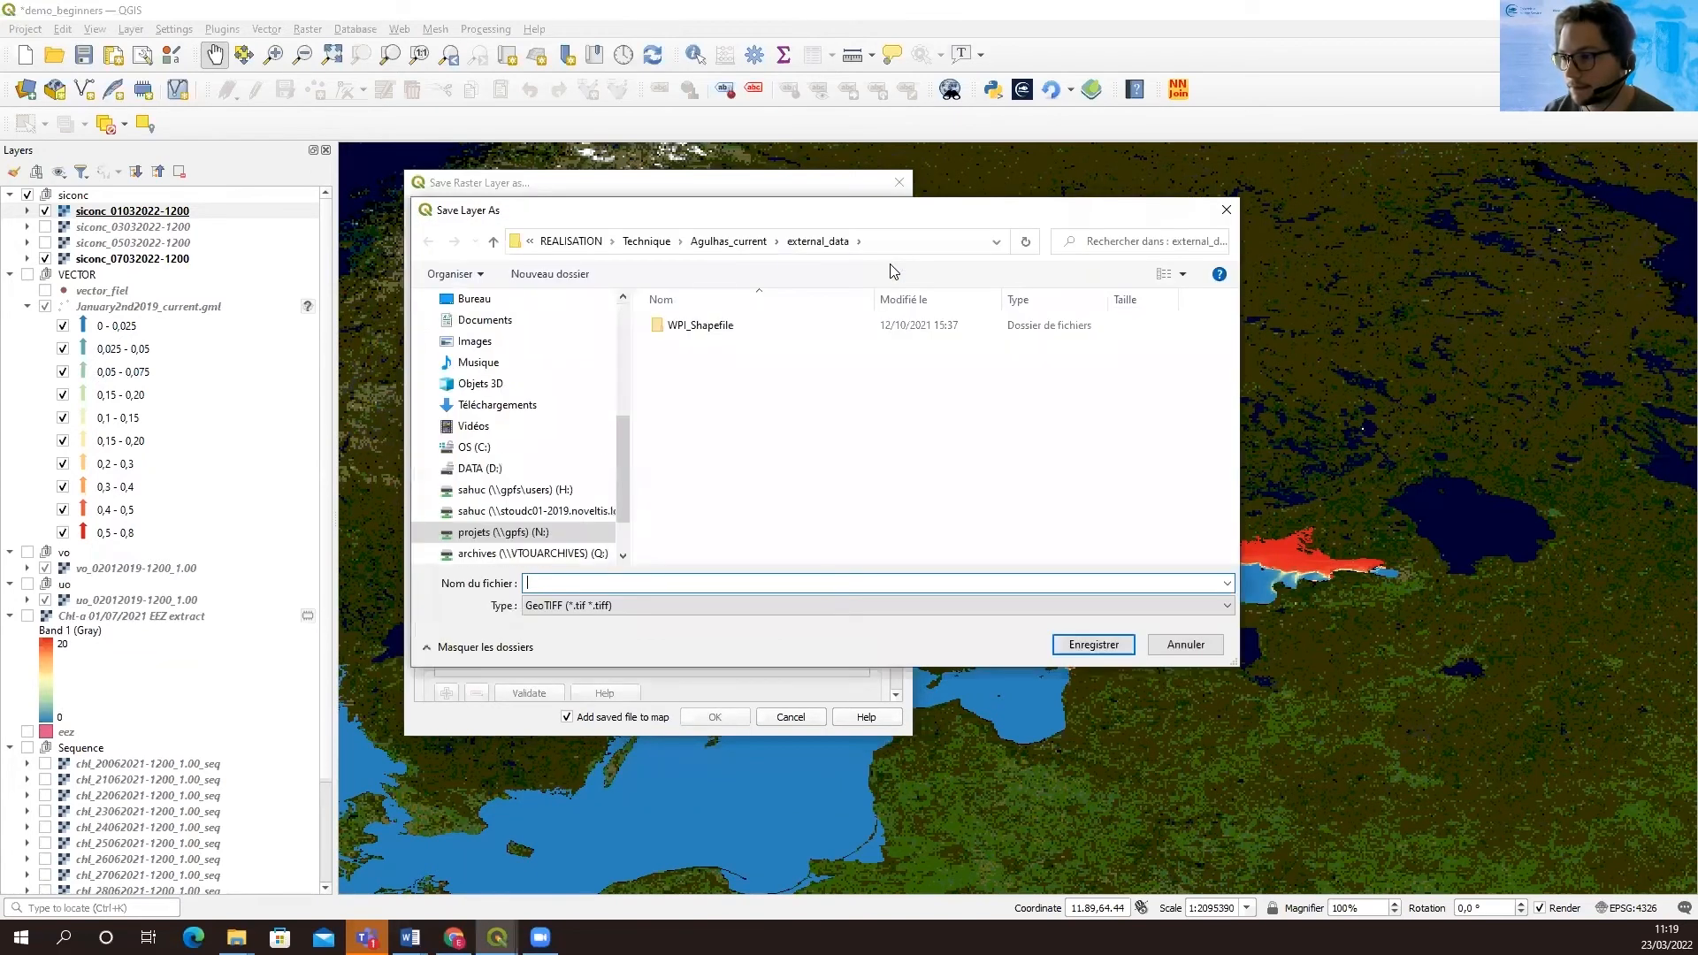
type("test")
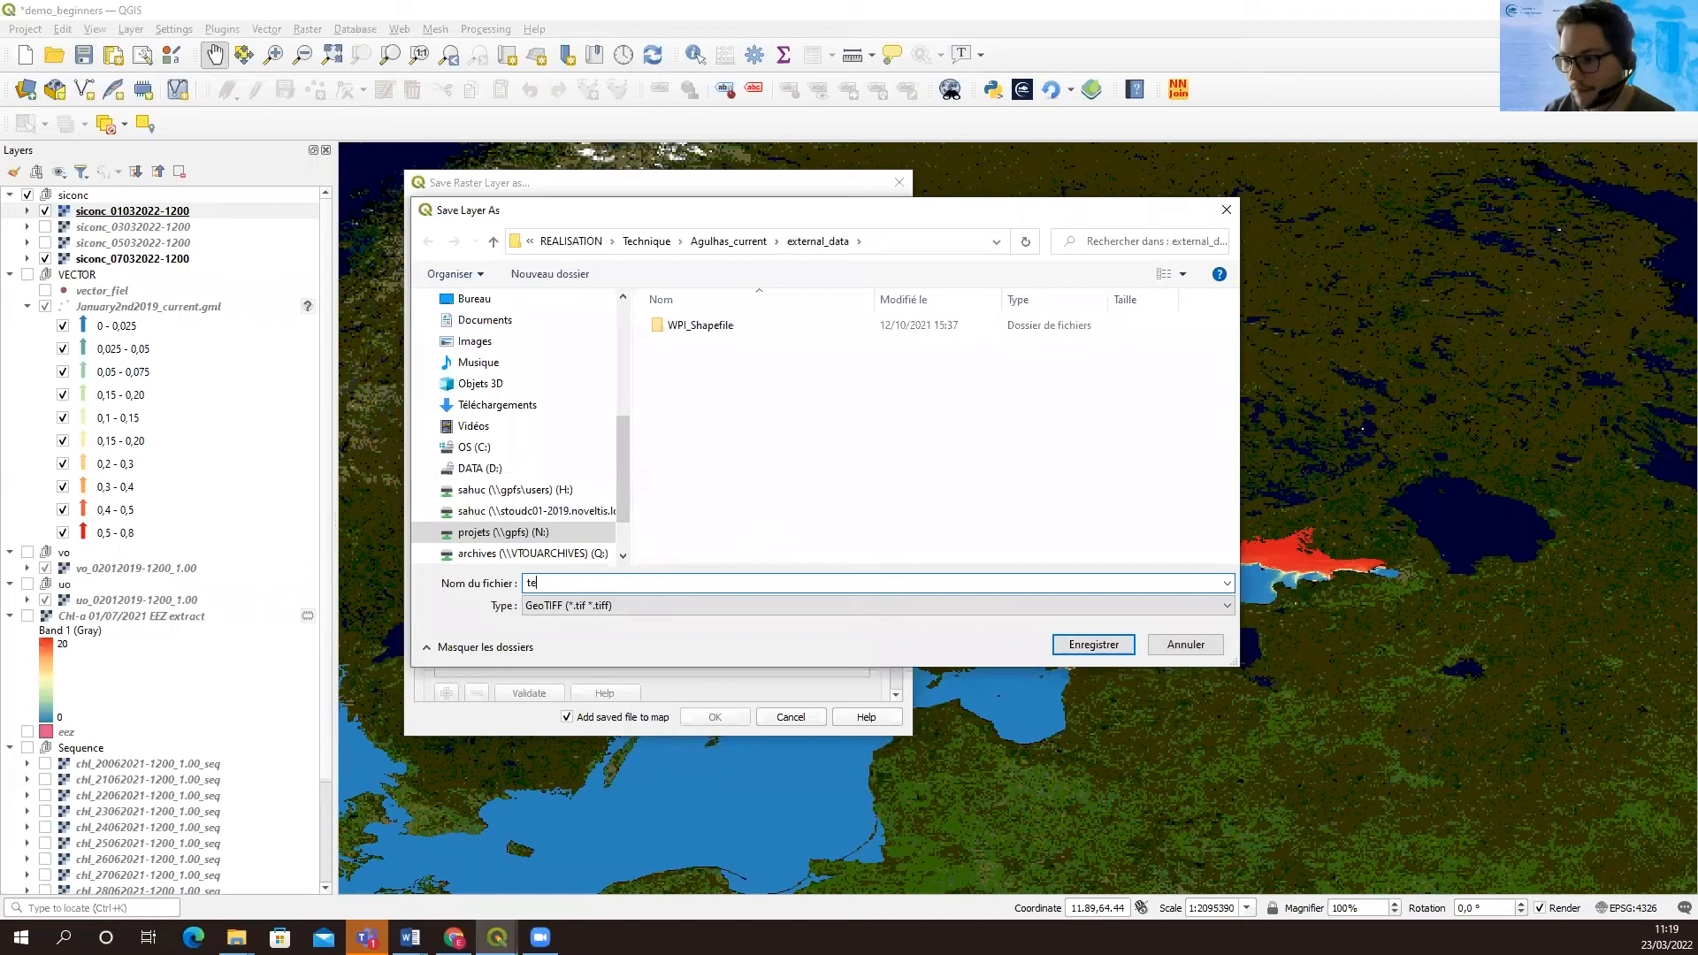
left_click(1093, 645)
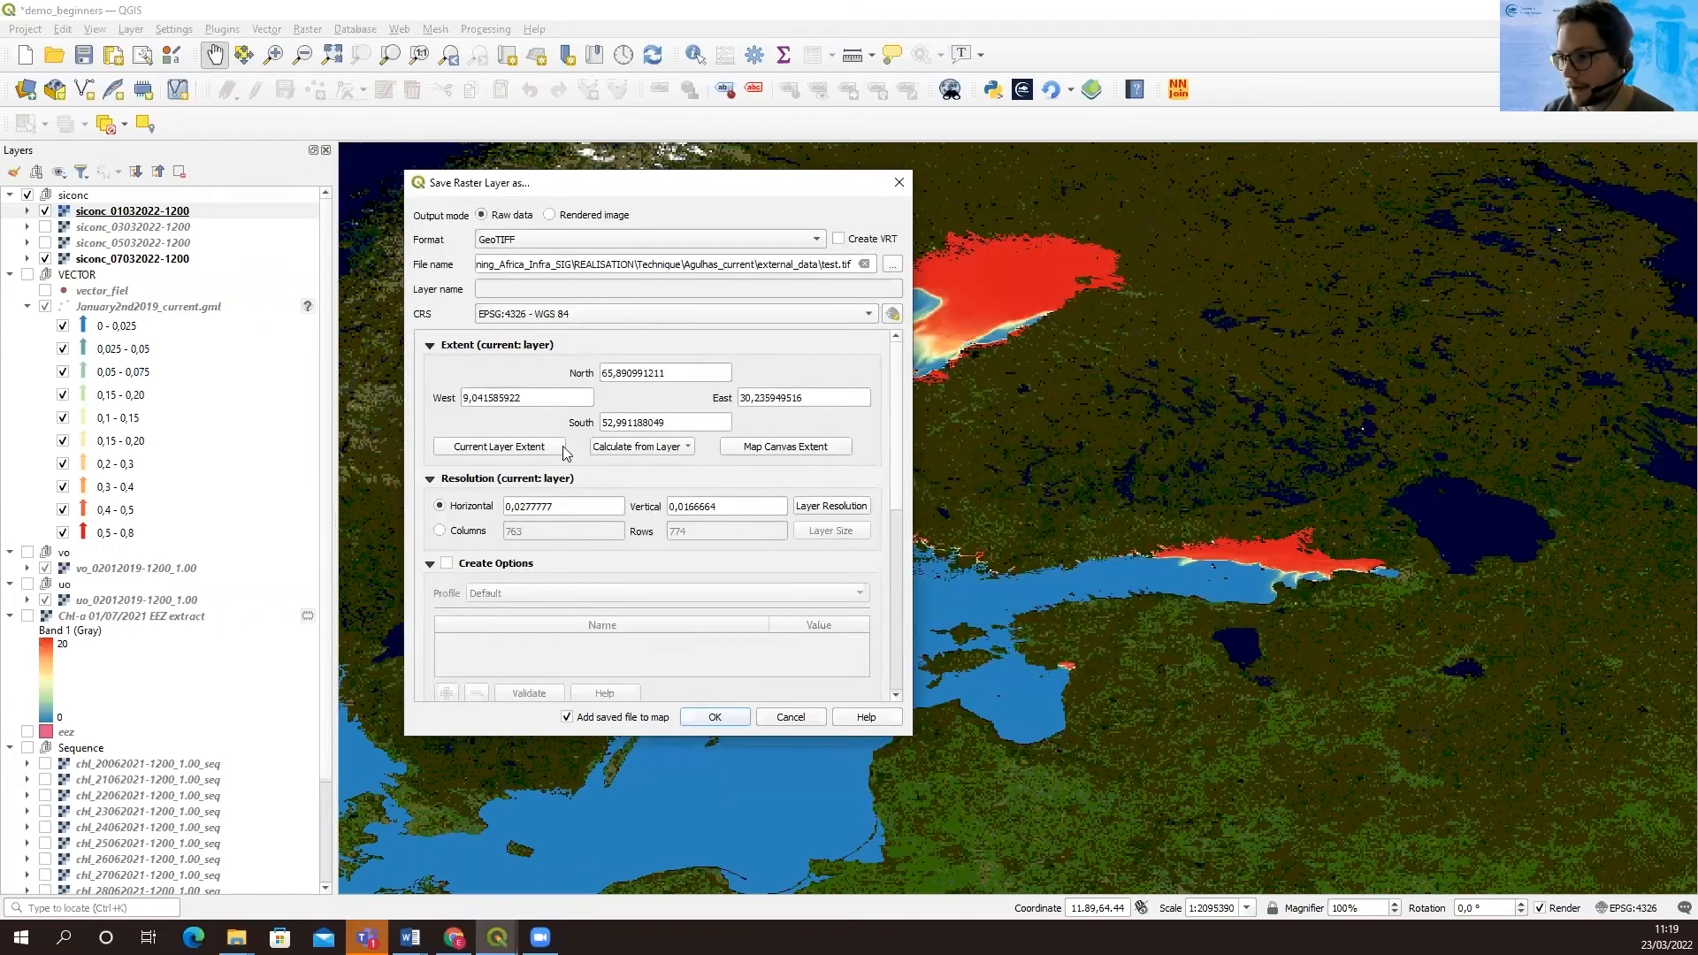
left_click(714, 719)
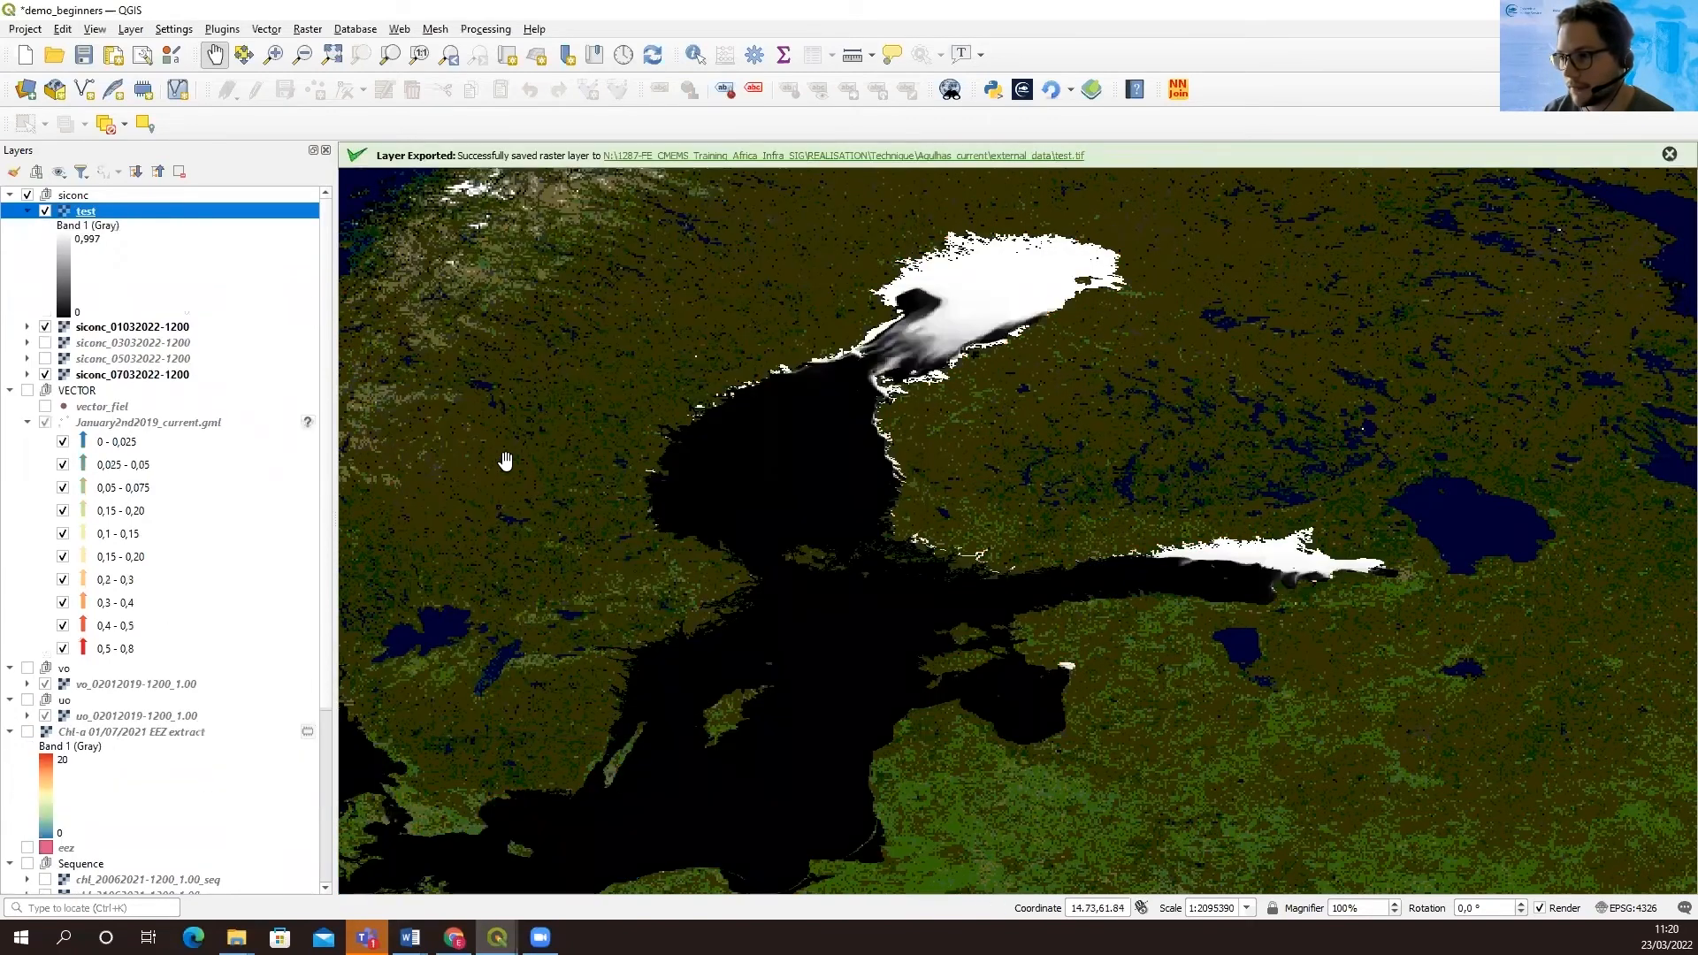
left_click(45, 212)
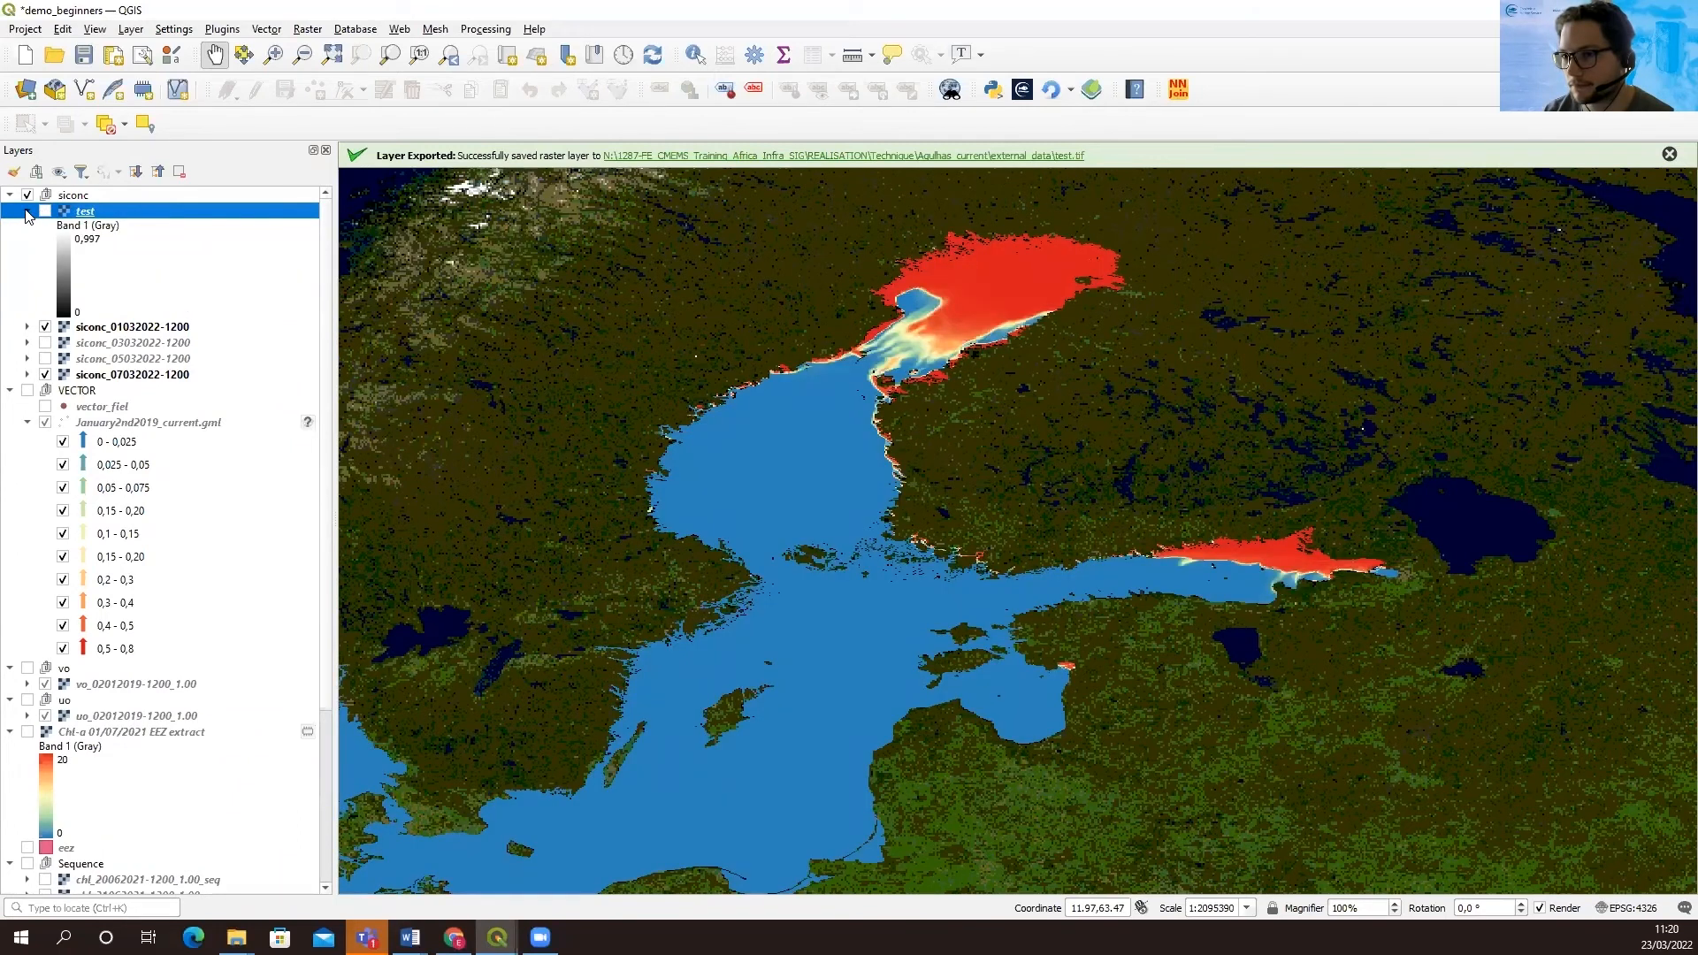
left_click(26, 211)
left_click(111, 228)
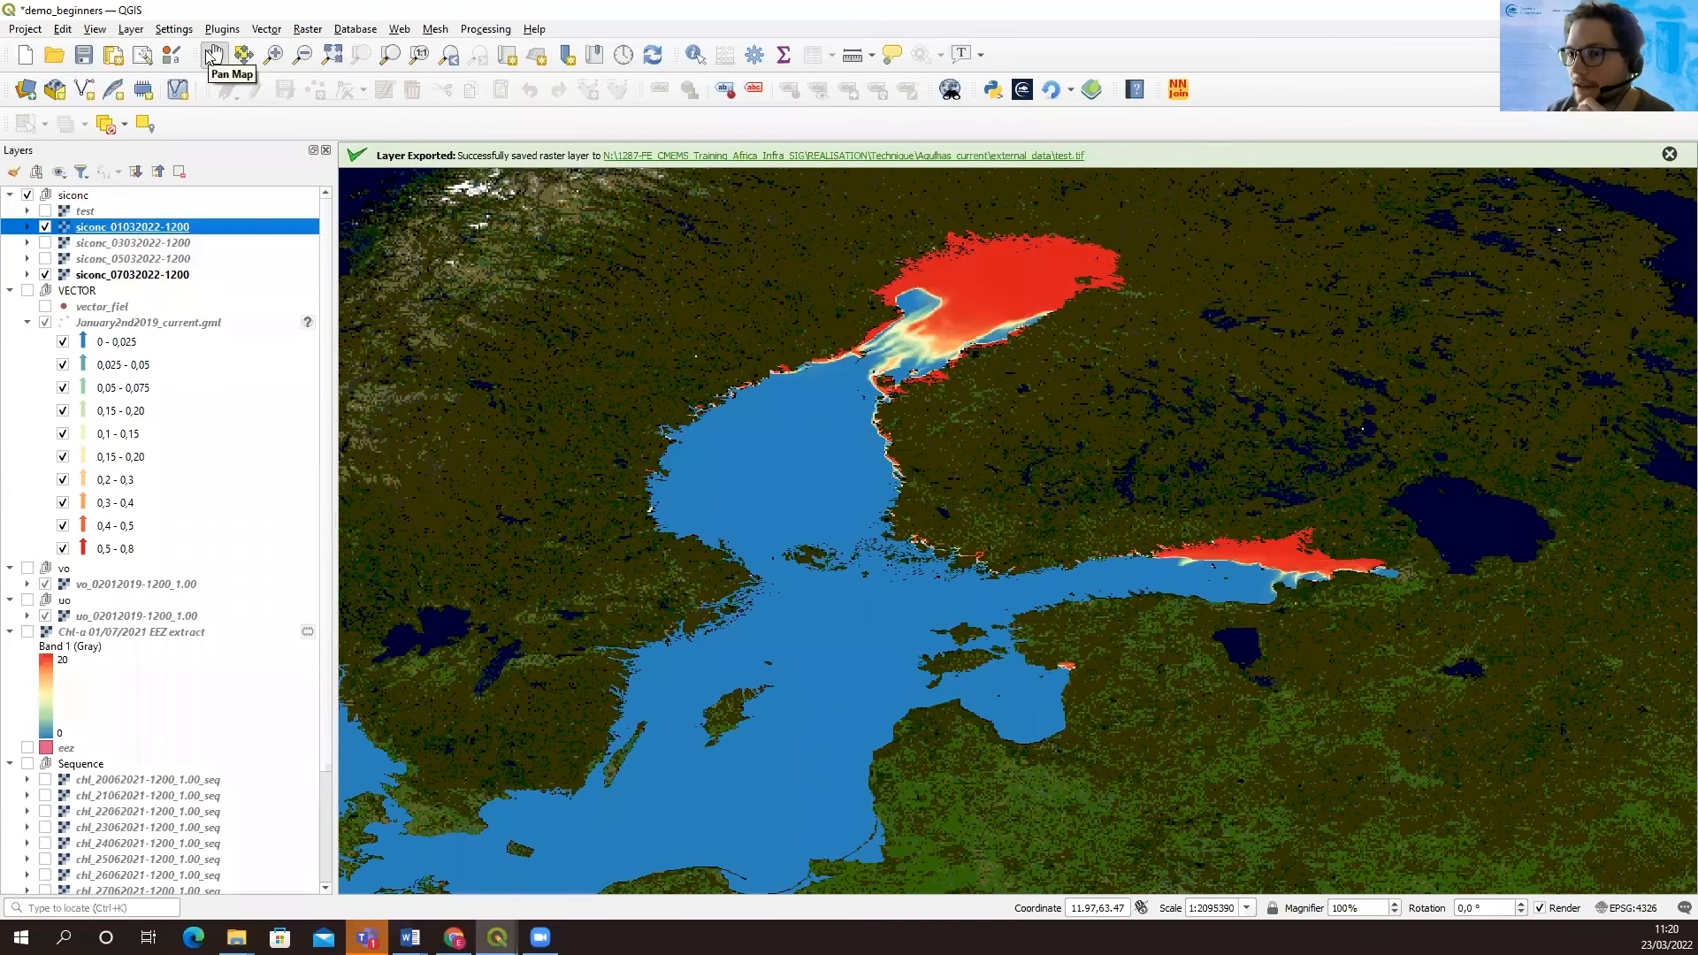
left_click(267, 29)
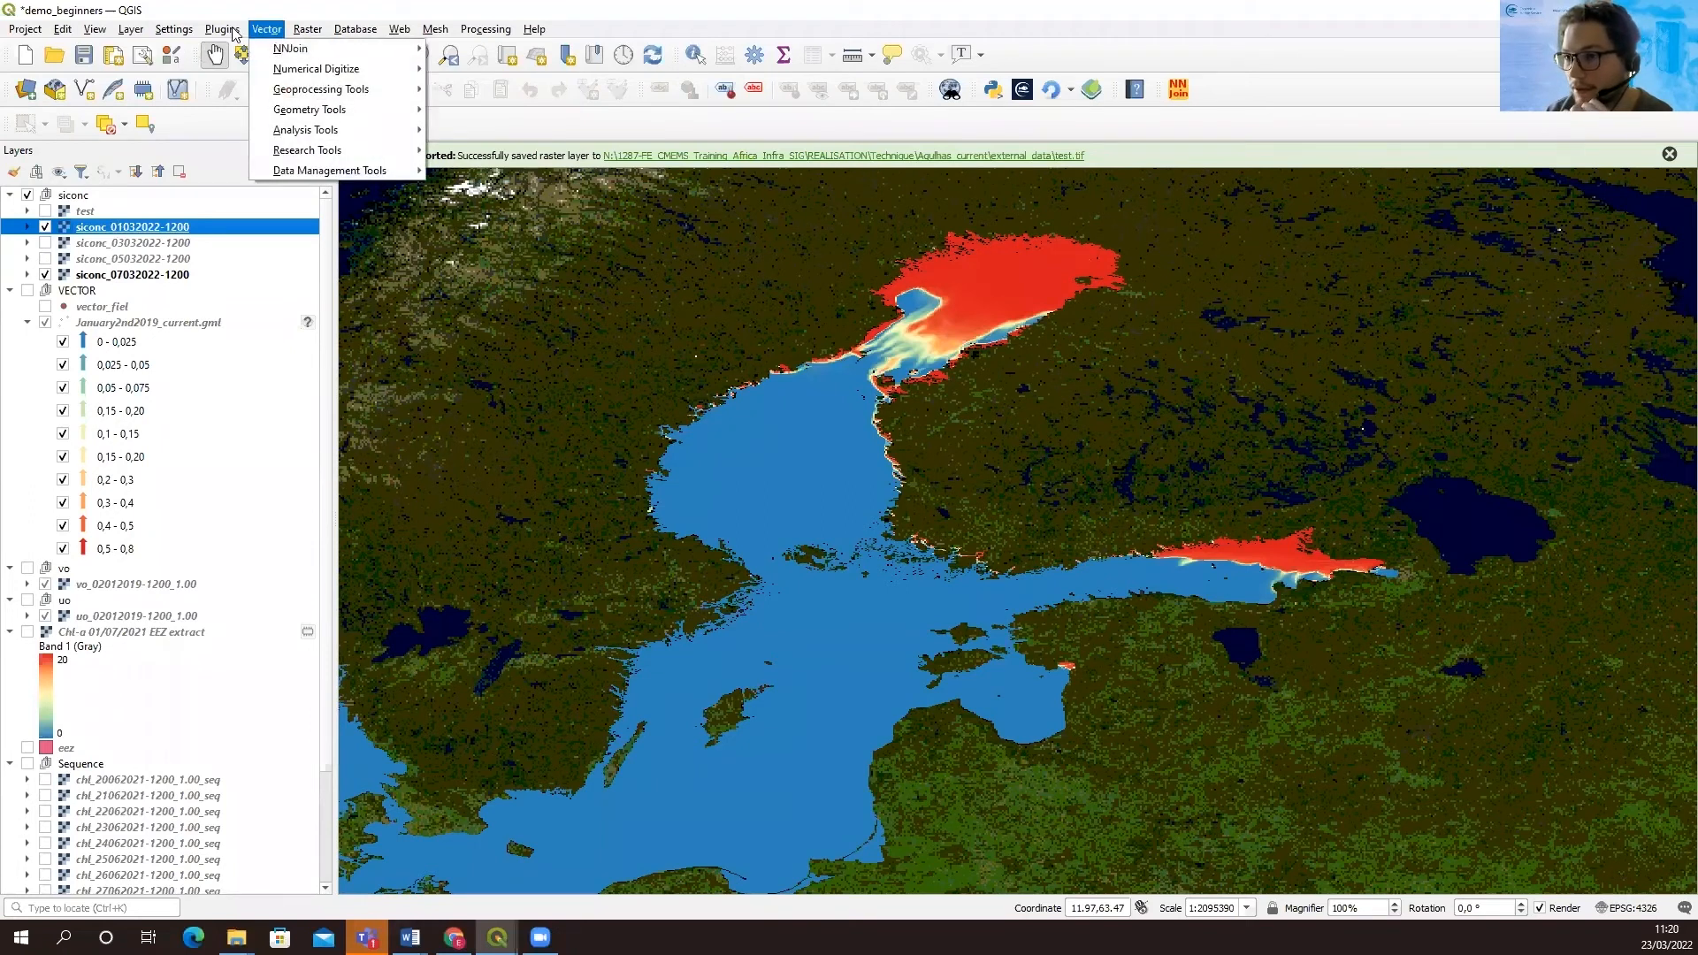
mouse_move(308, 29)
mouse_move(394, 192)
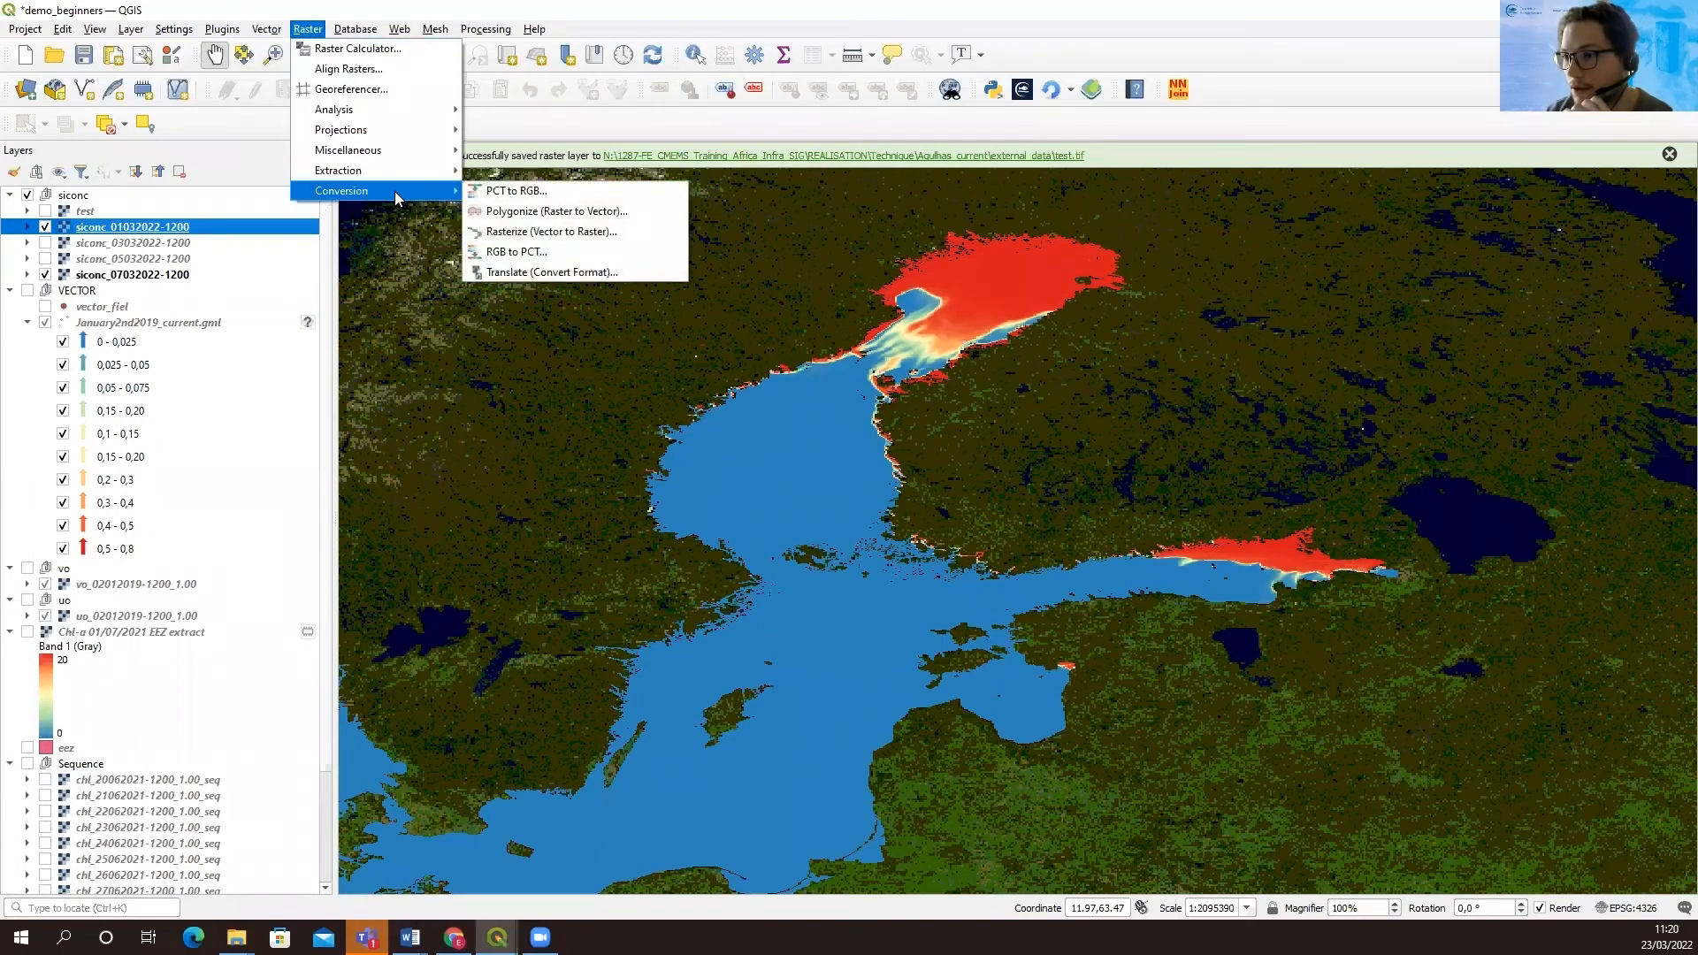
left_click(533, 215)
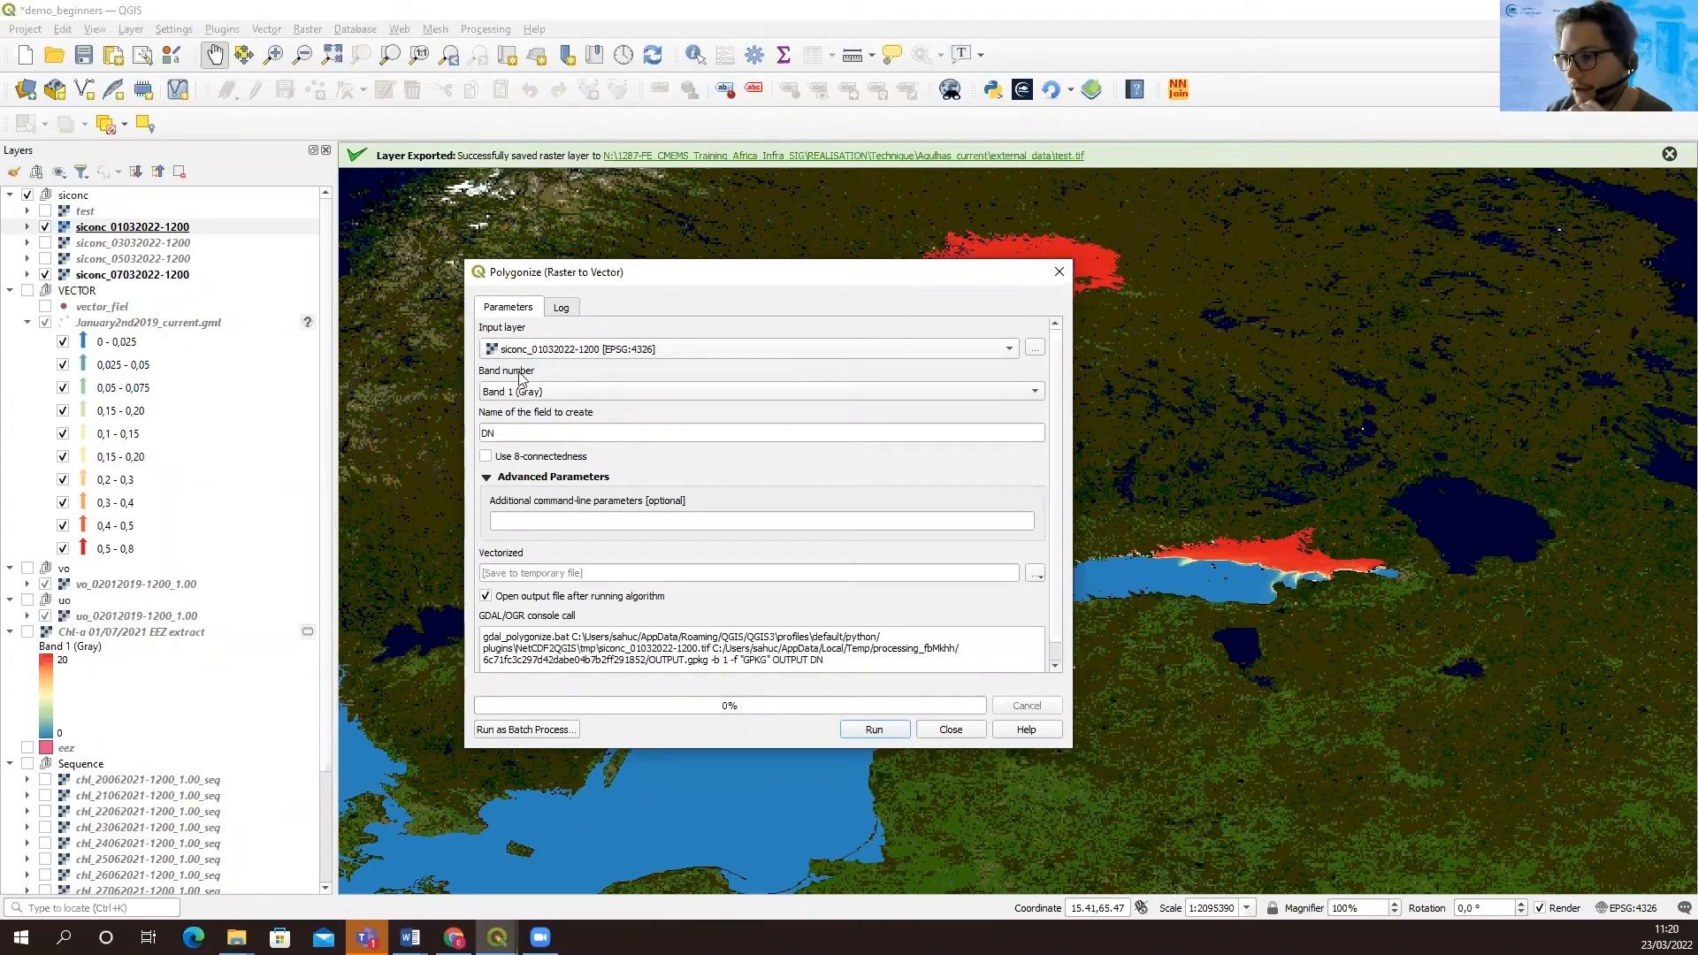
double_click(492, 433)
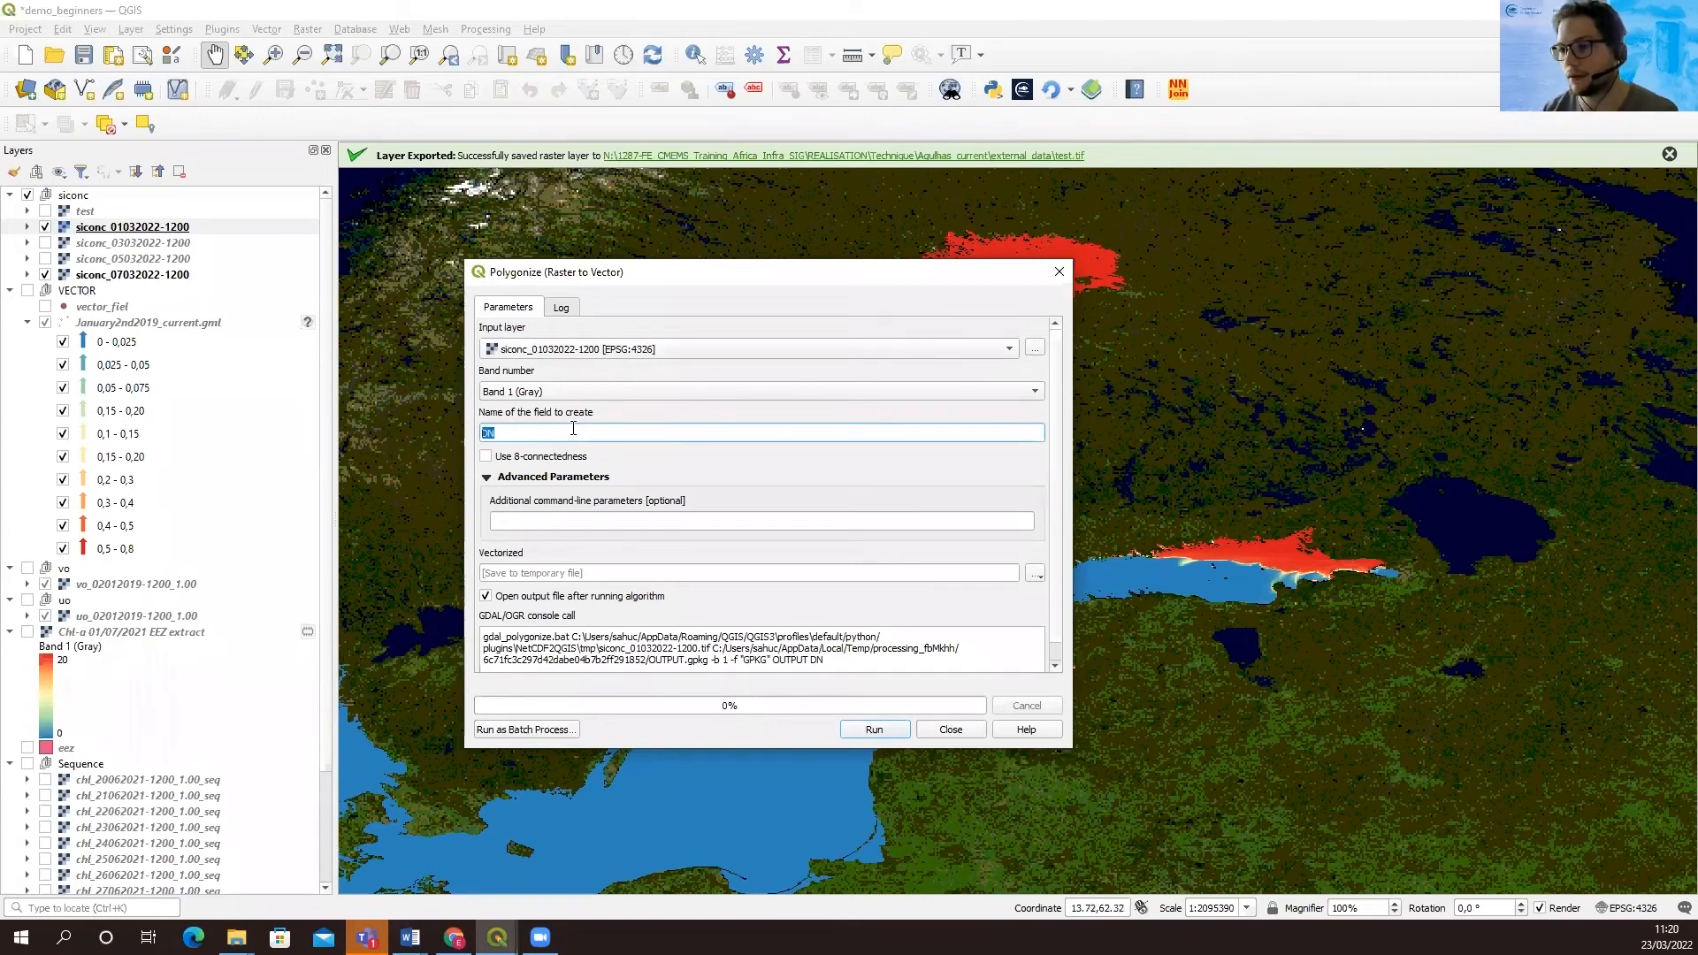
type("siconc")
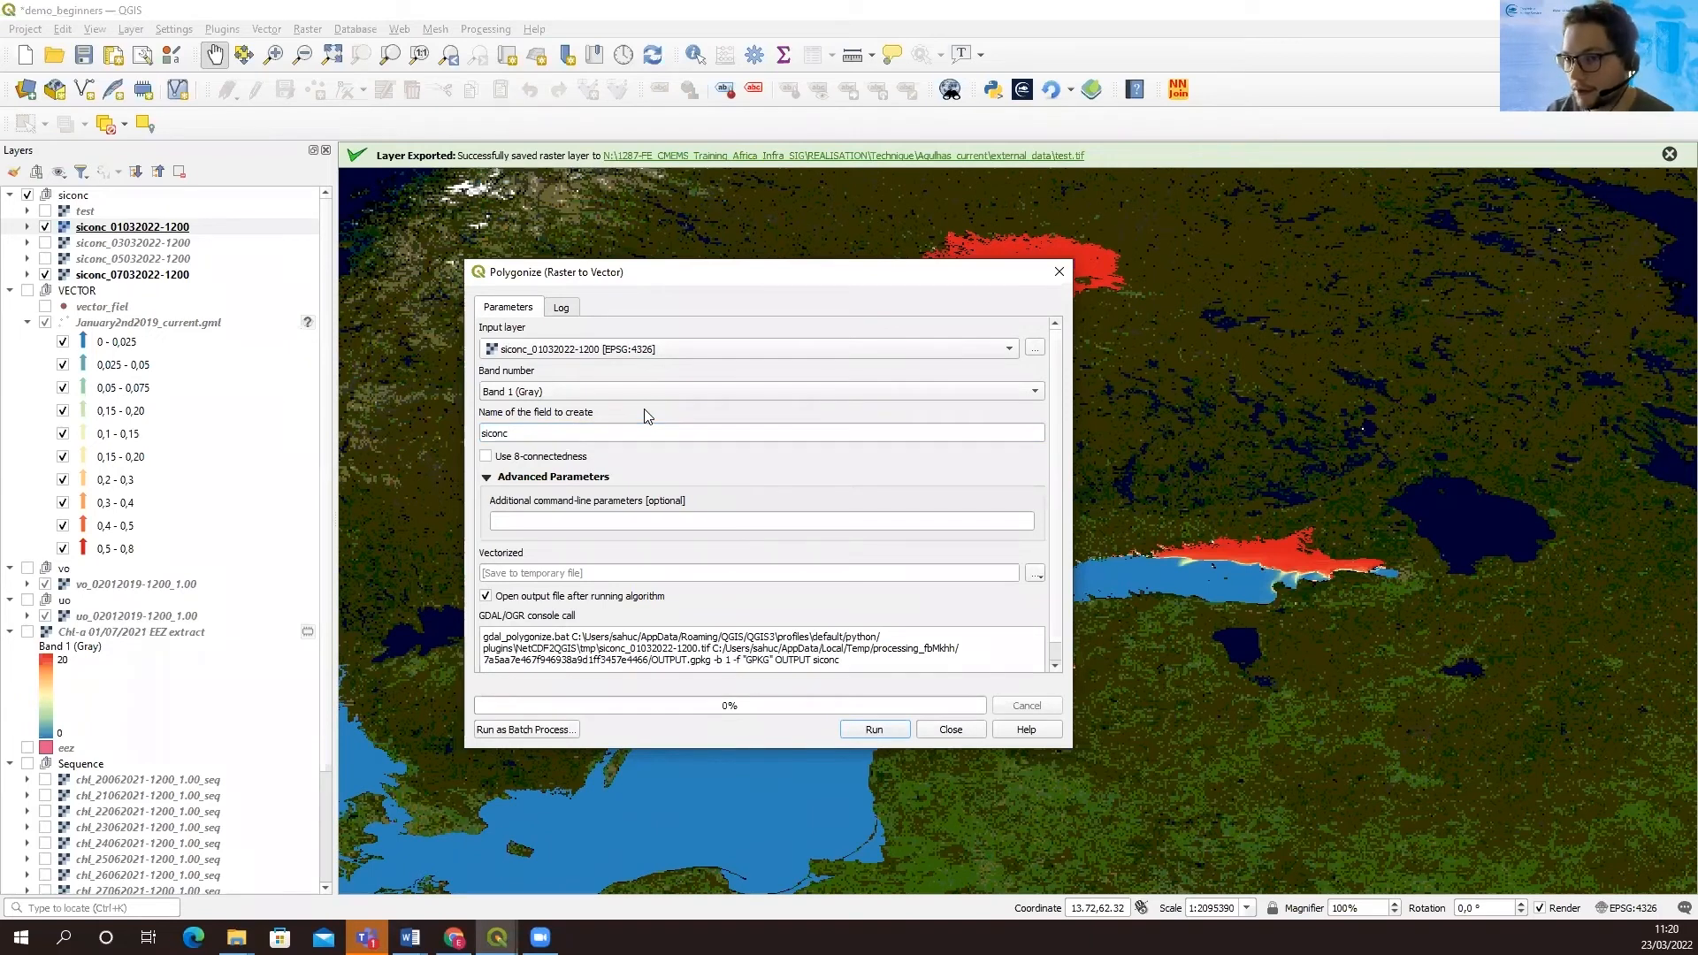
left_click(874, 728)
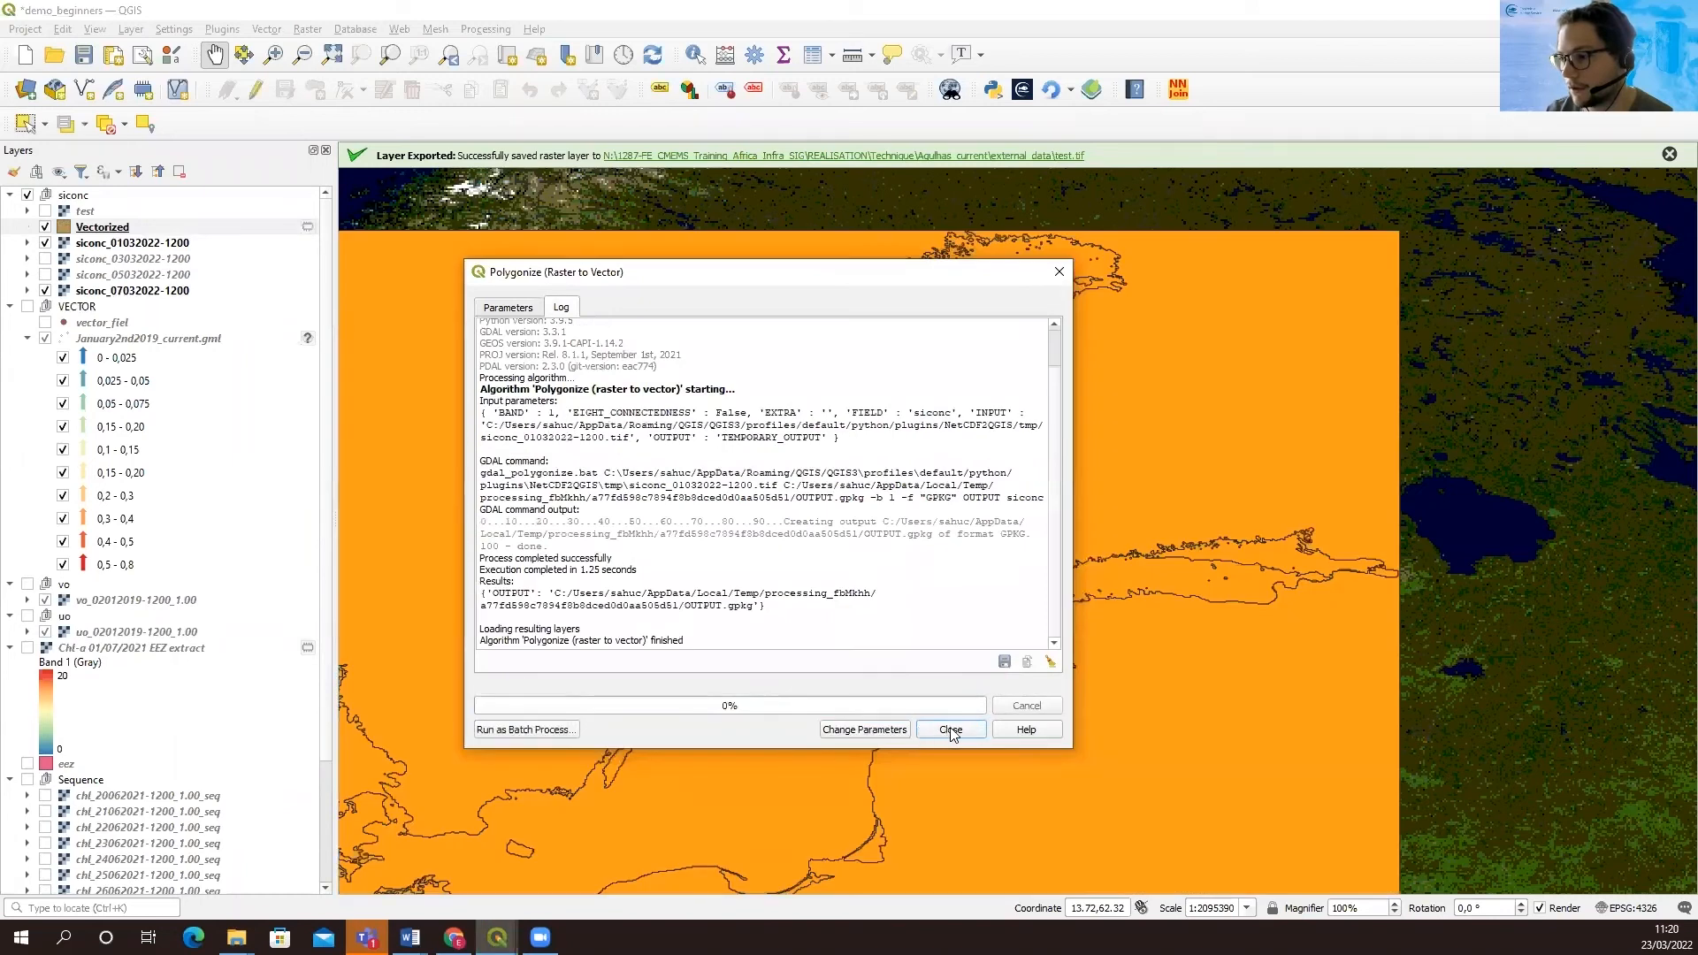
left_click(952, 732)
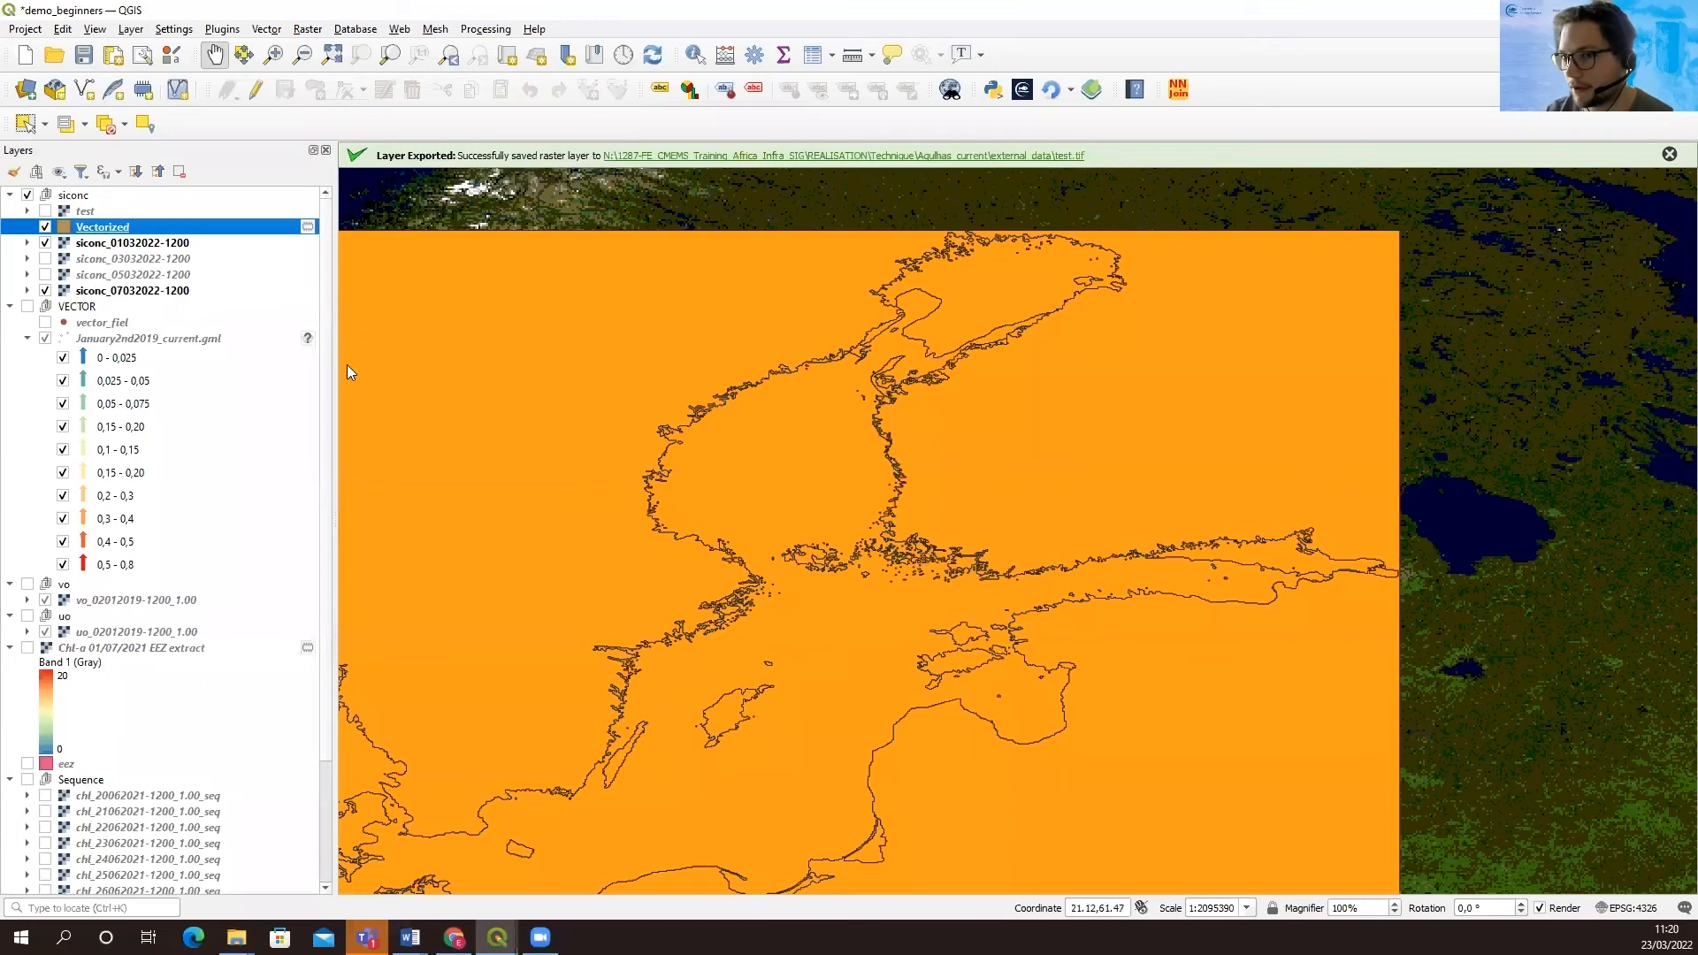
left_click(45, 228)
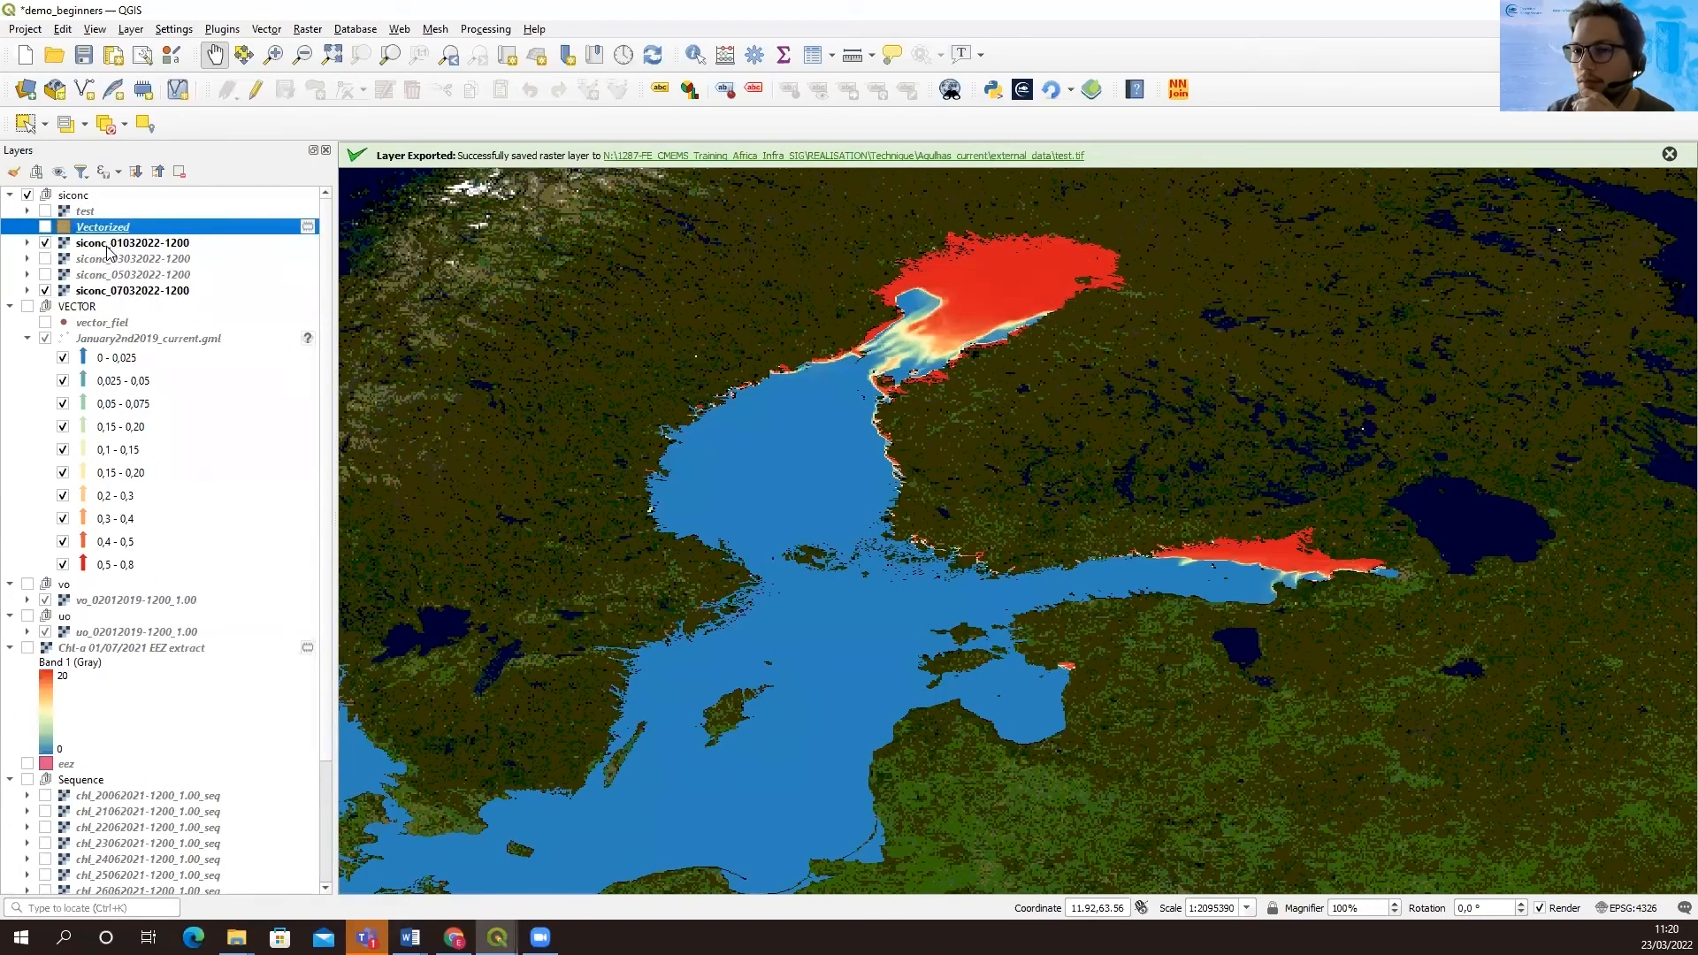
left_click(108, 248)
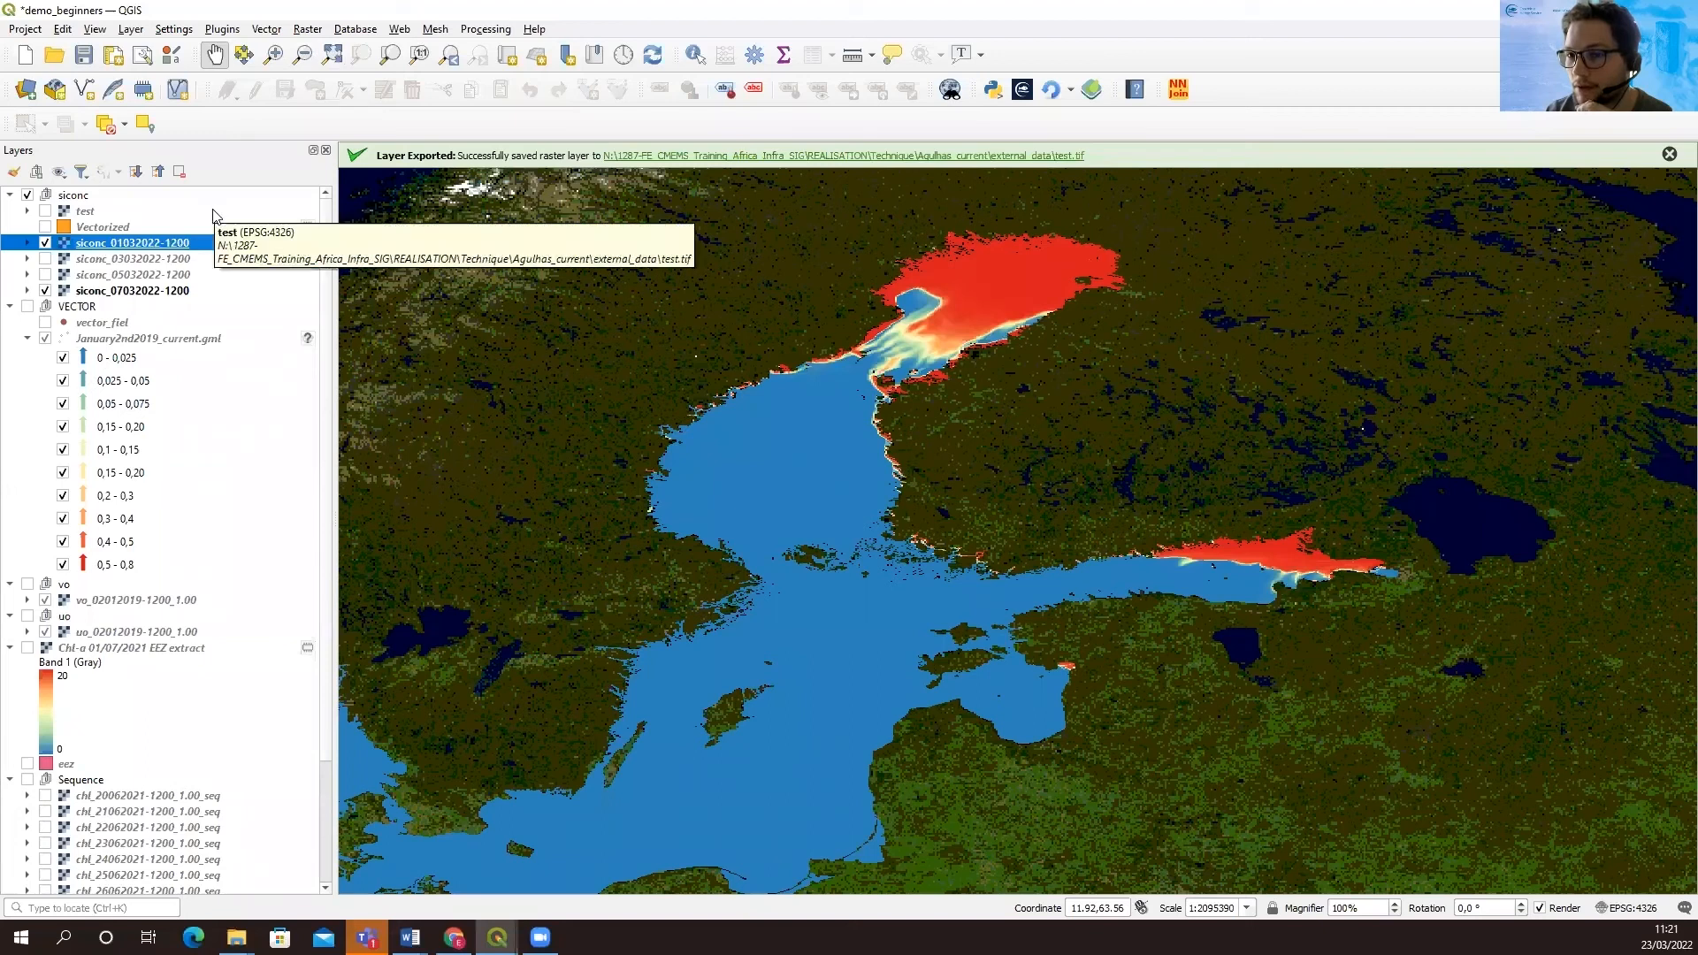
left_click(308, 32)
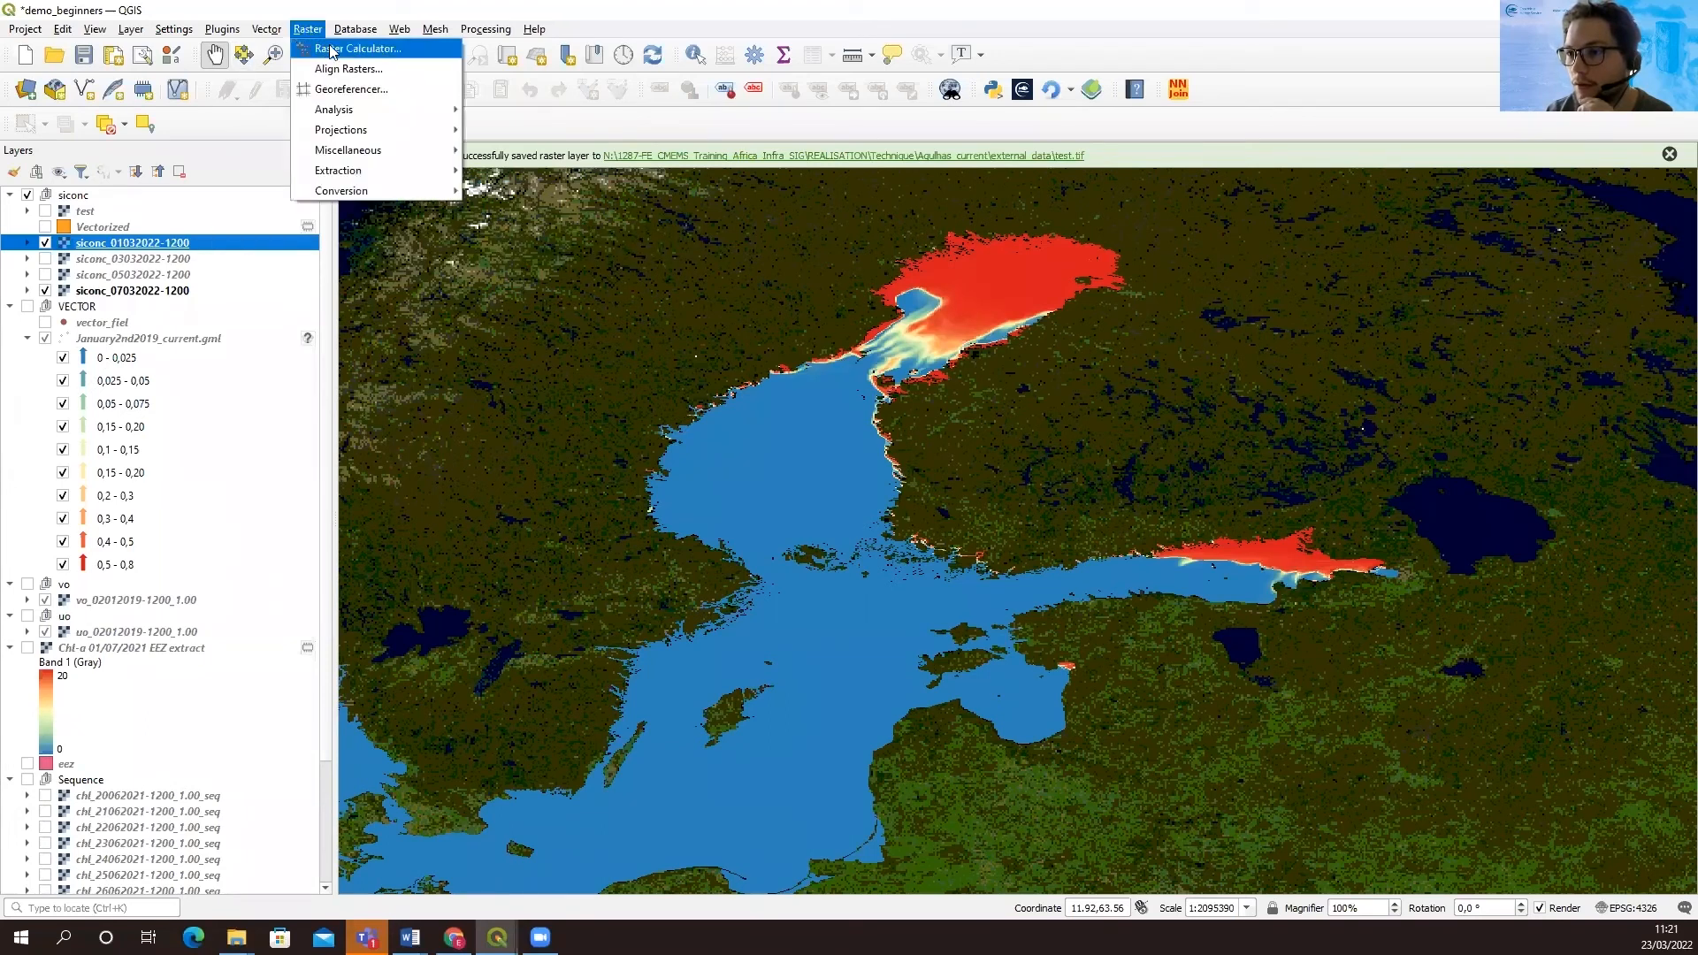
left_click(338, 51)
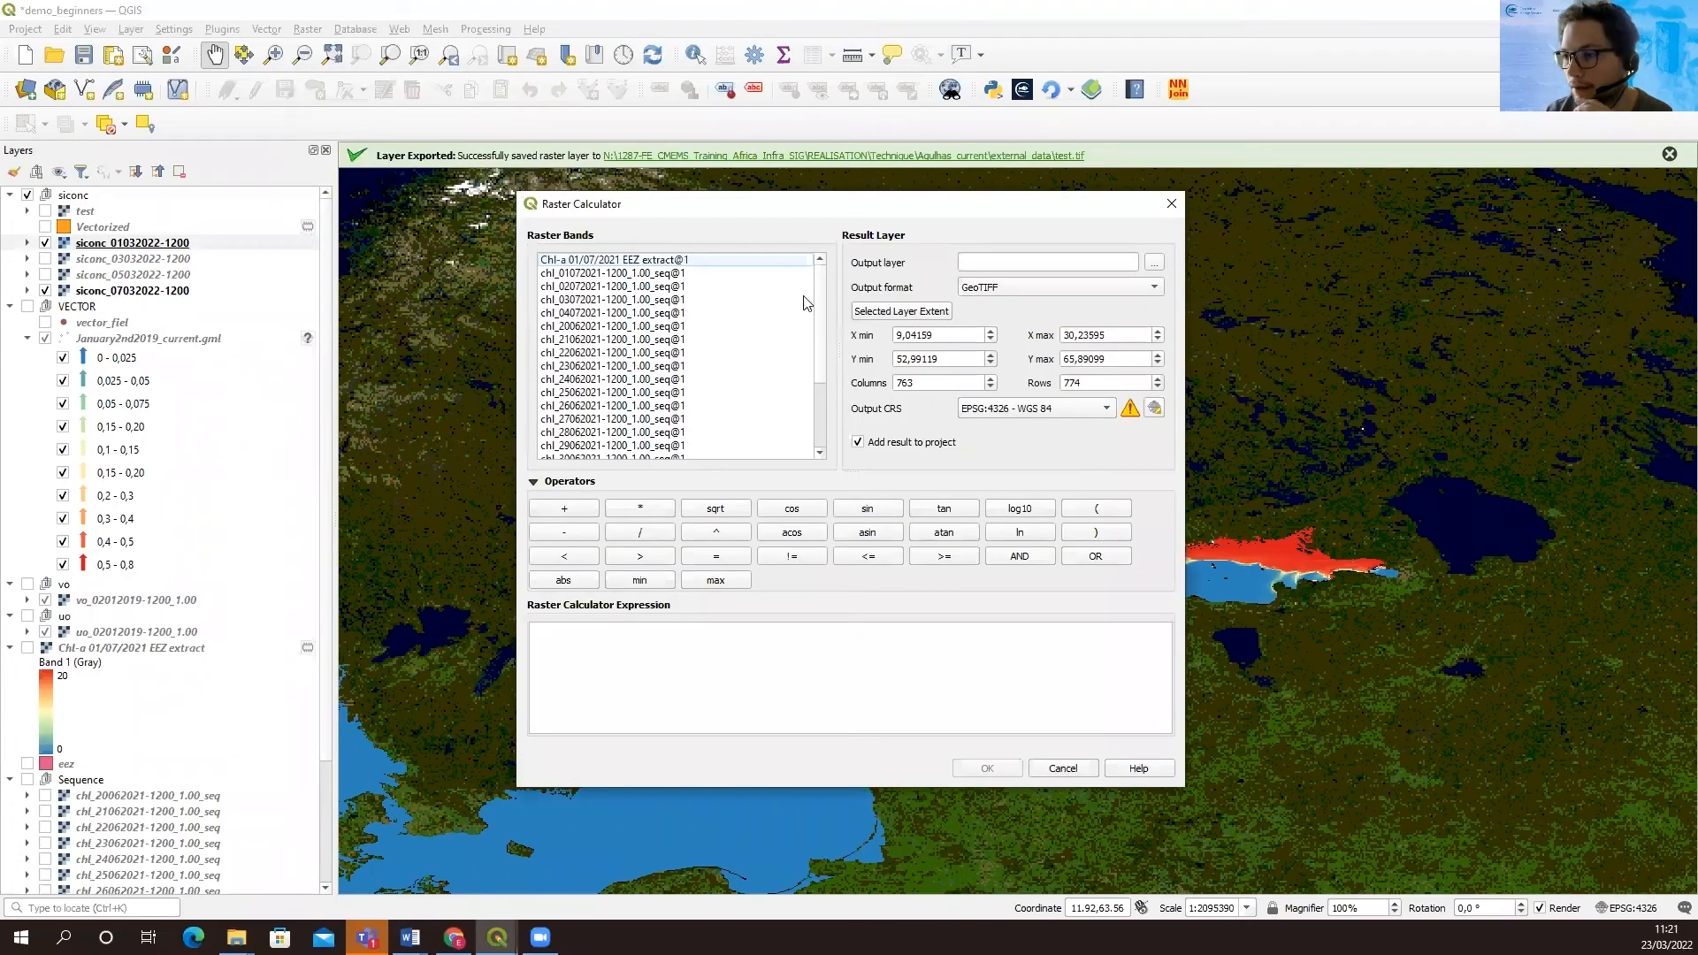
left_click_drag(821, 347, 819, 445)
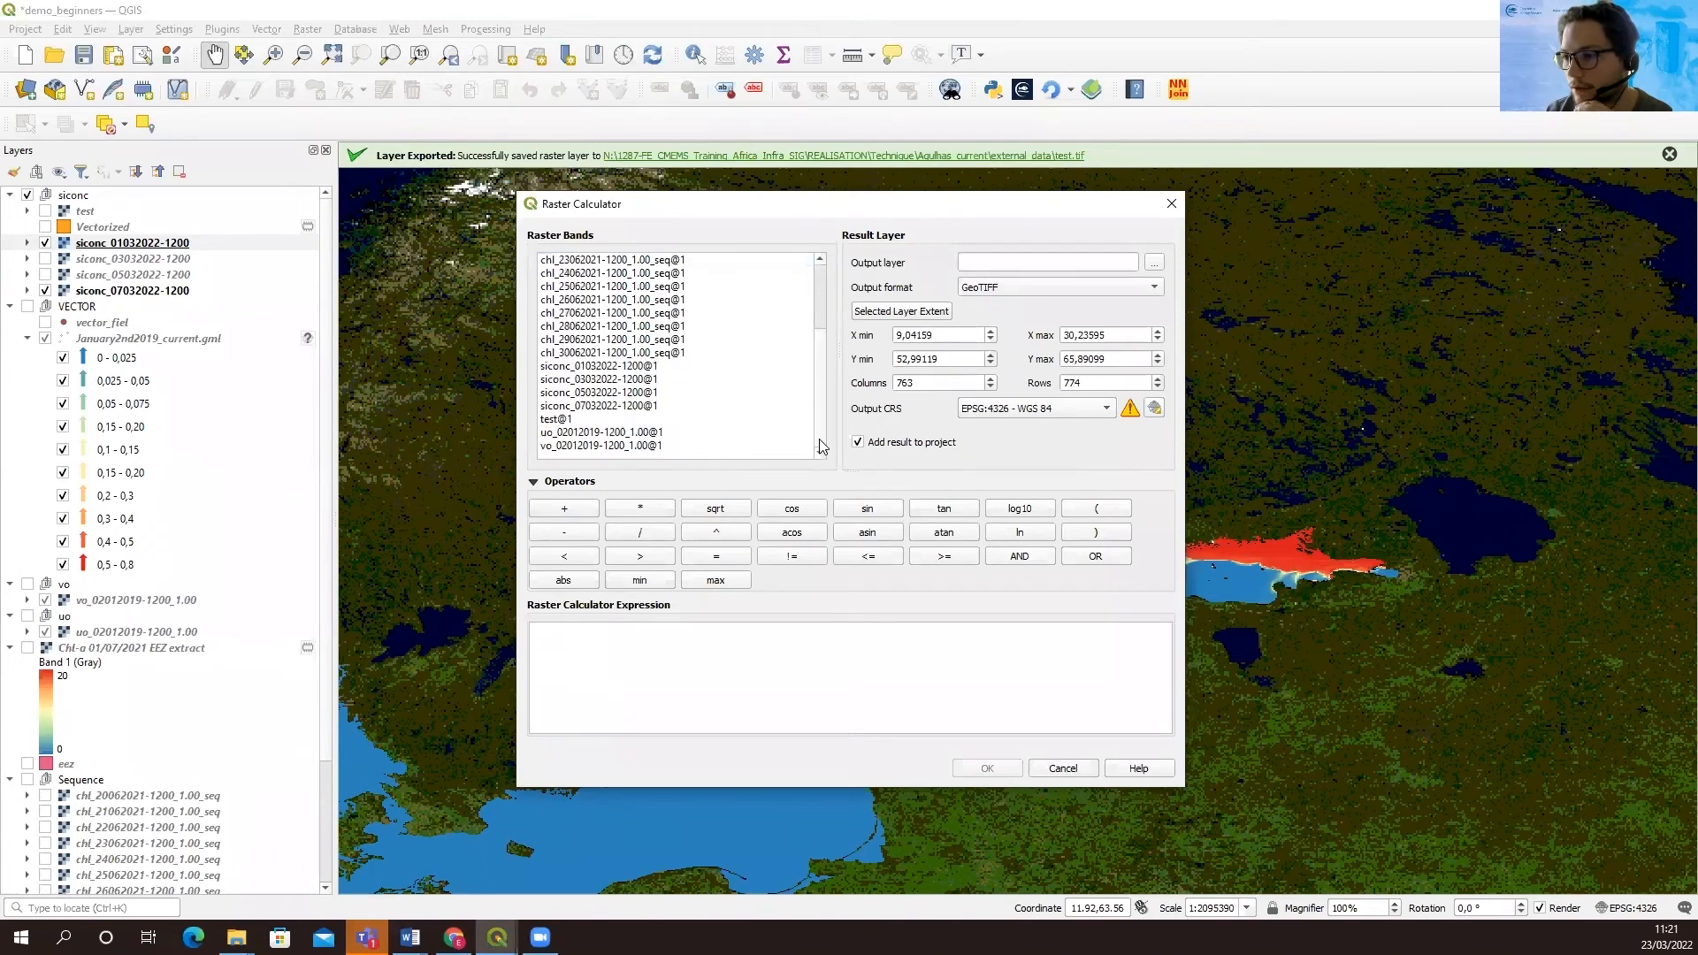
double_click(591, 366)
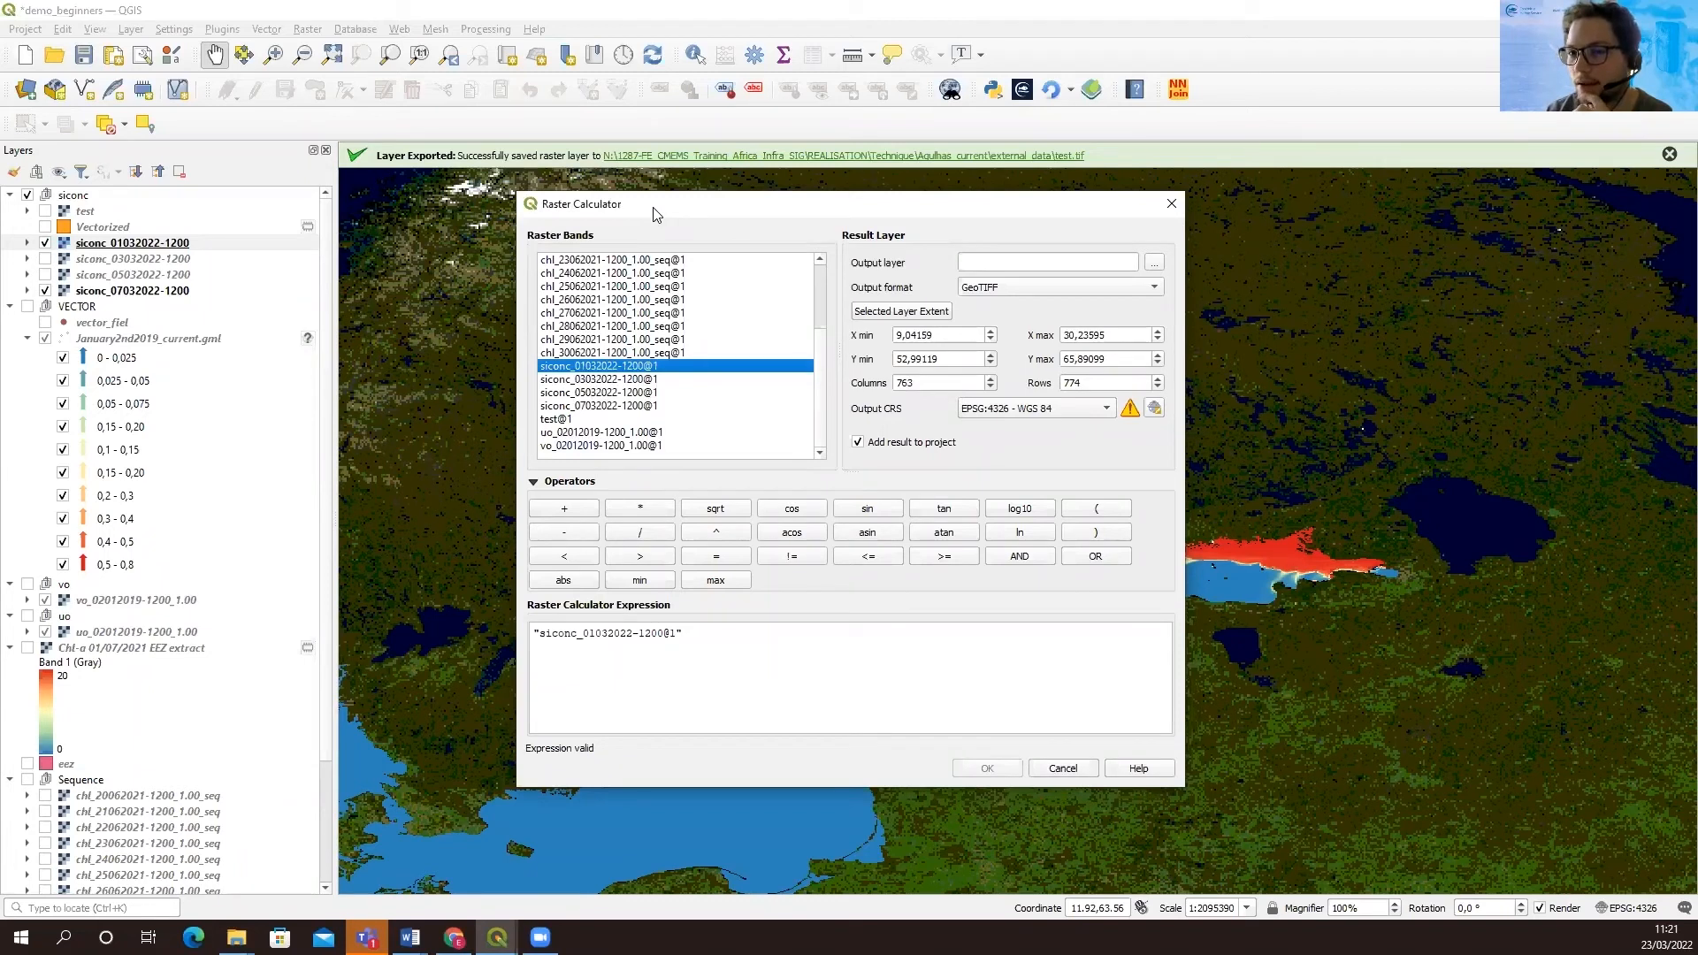
left_click_drag(654, 210, 303, 290)
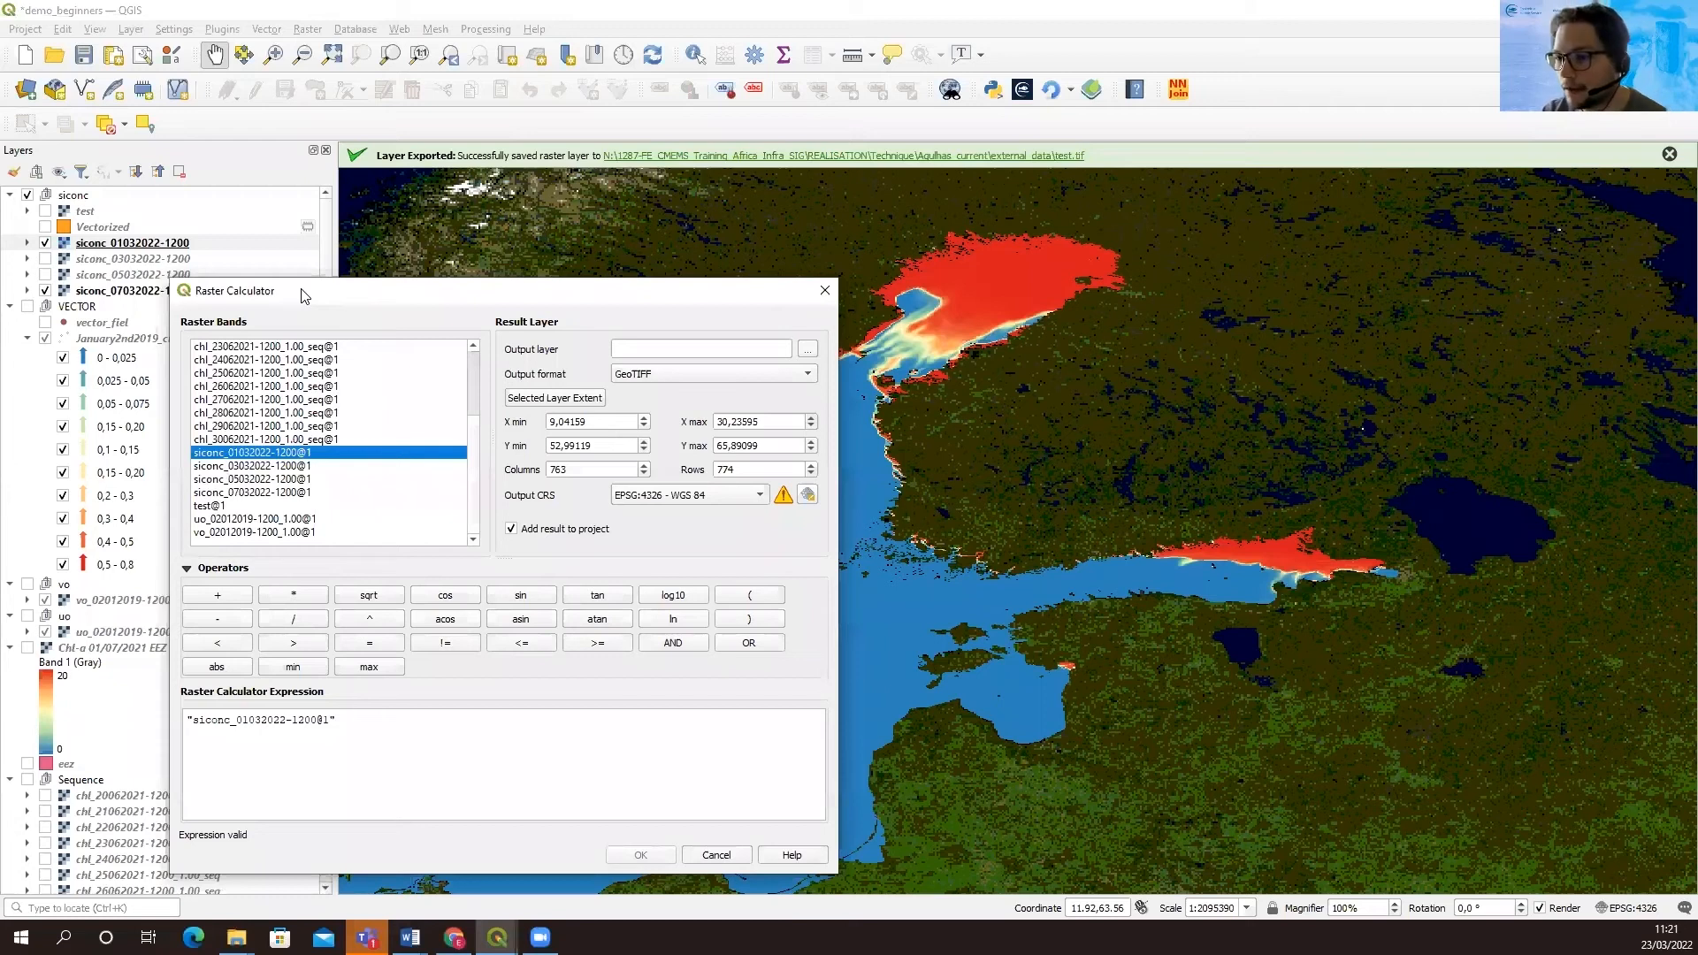
left_click(358, 721)
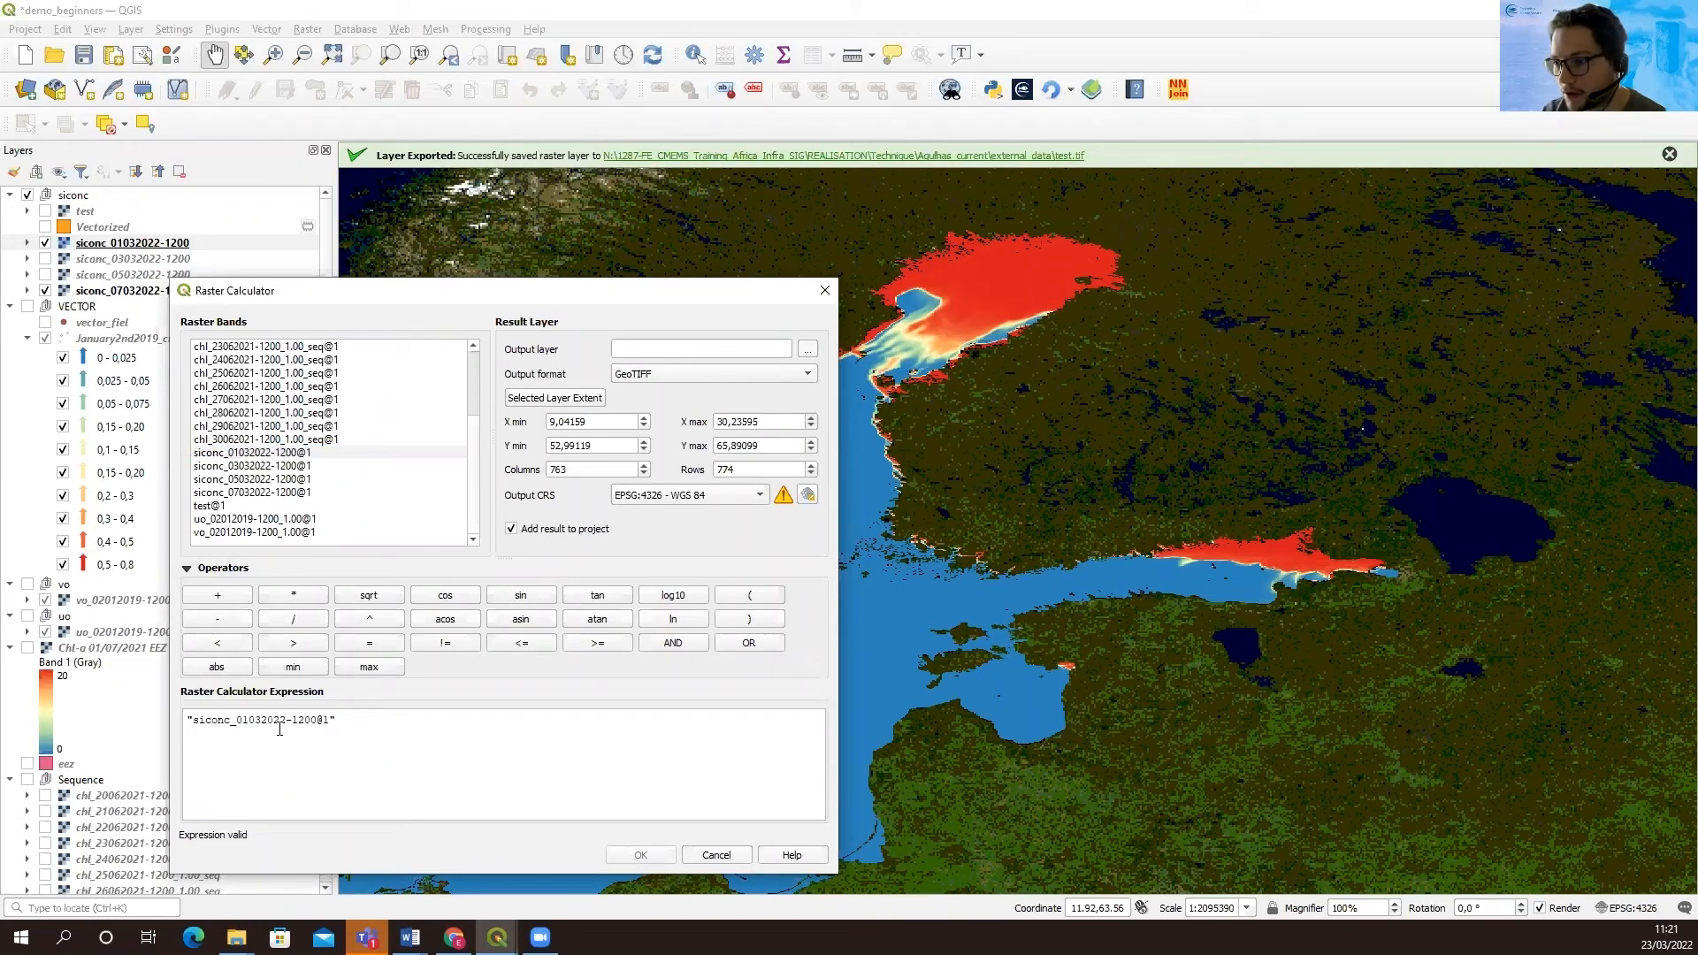
left_click(597, 643)
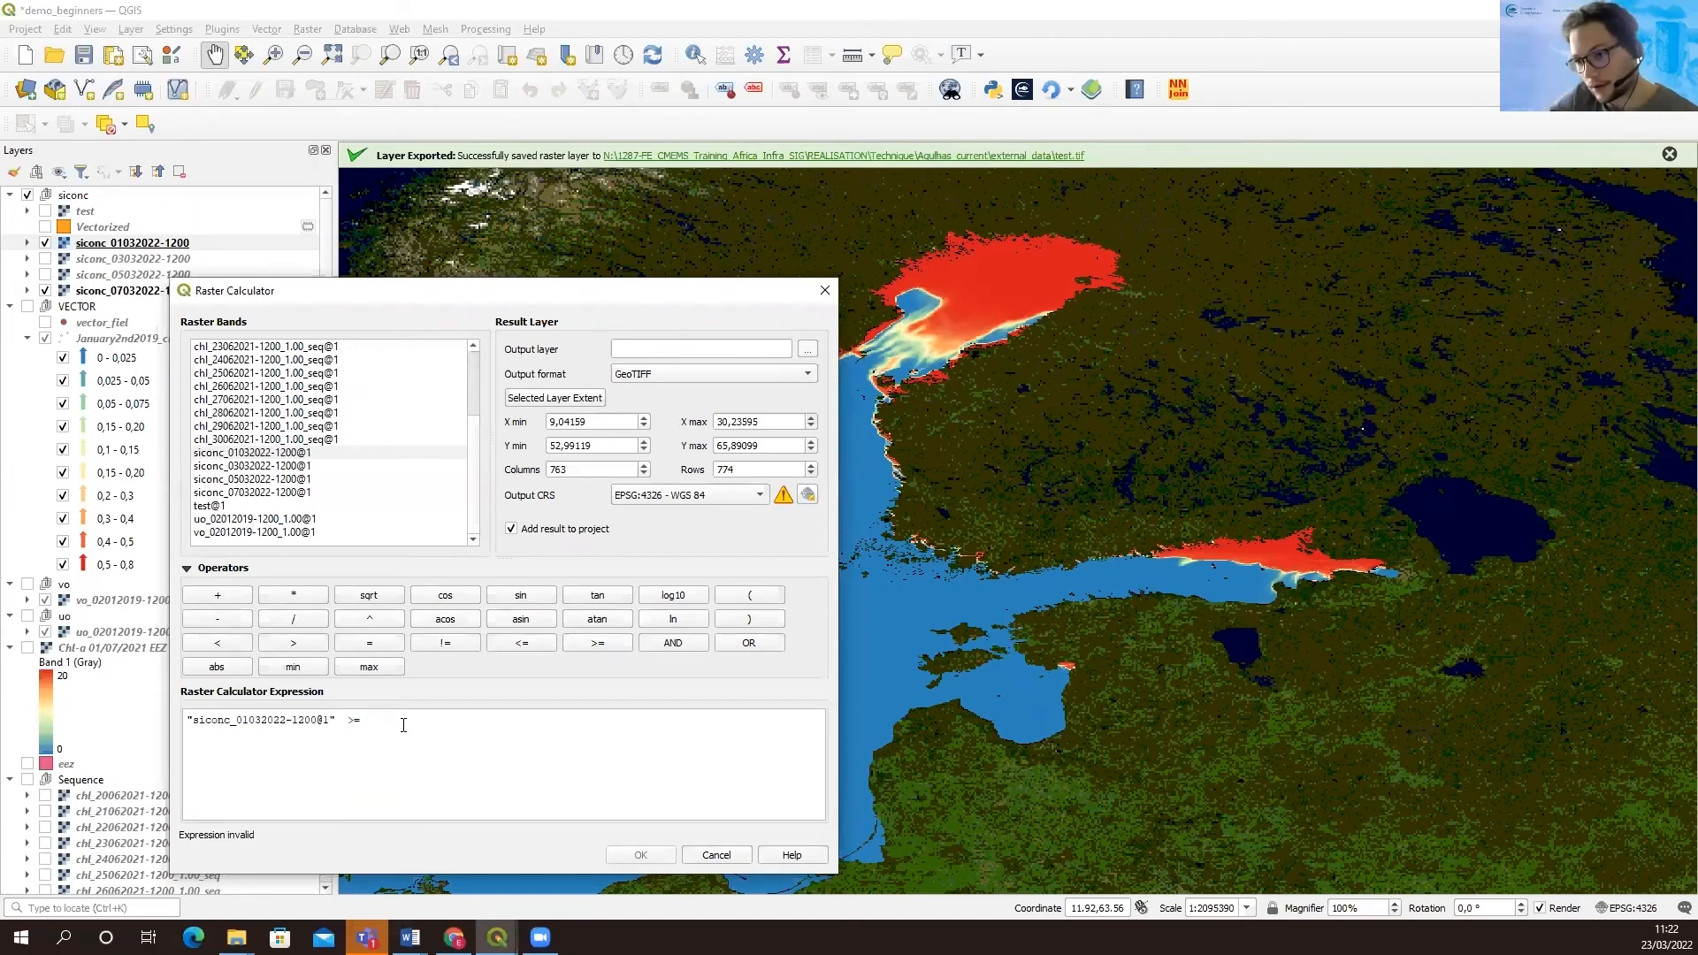
type("0")
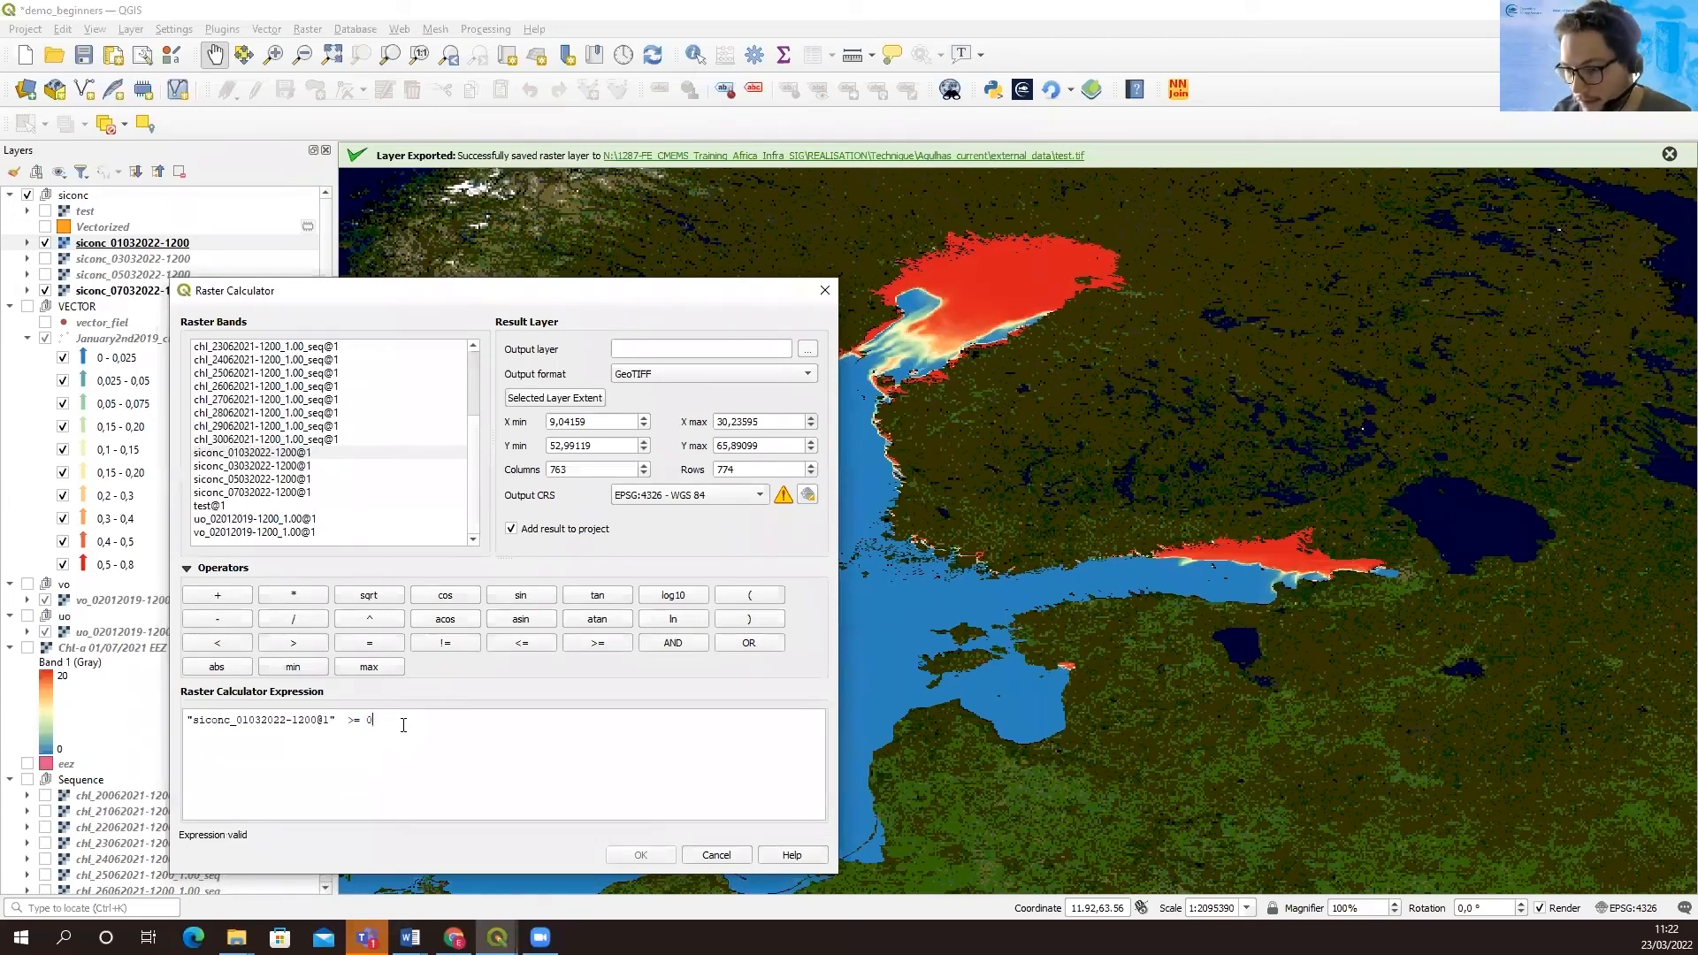
type(".15")
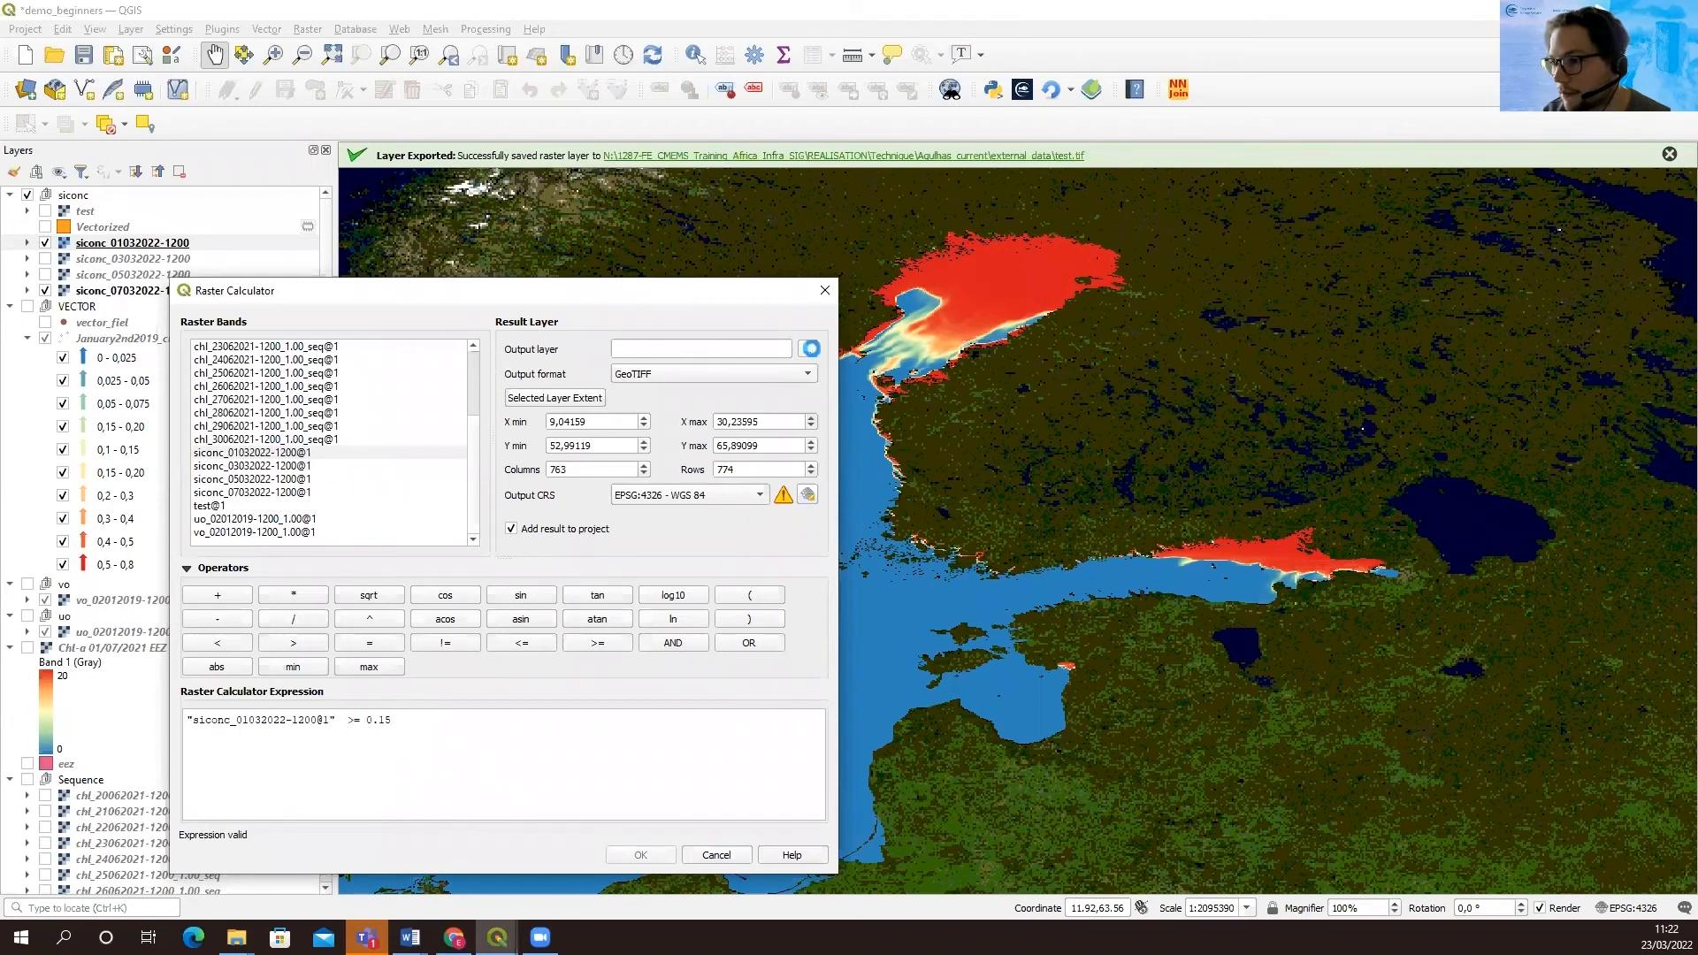
Set the calculator's output to a GeoTIFF named seaiceextent in the advanced folder and run the calculation
left_click(808, 349)
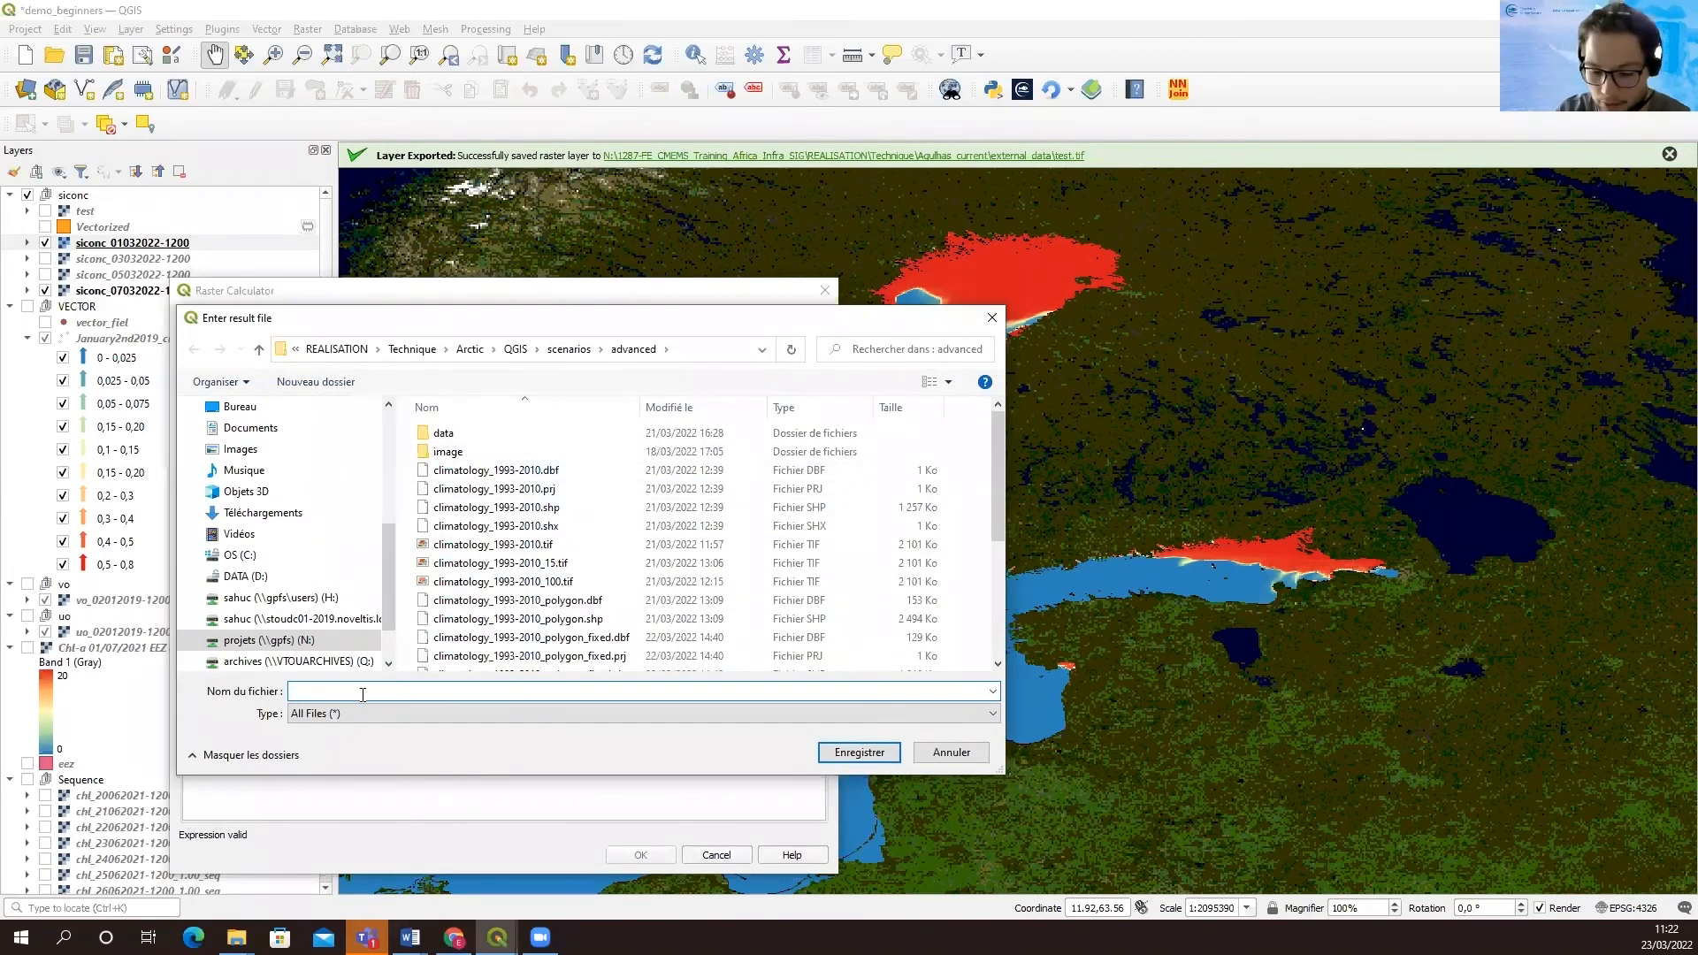
type("seaice")
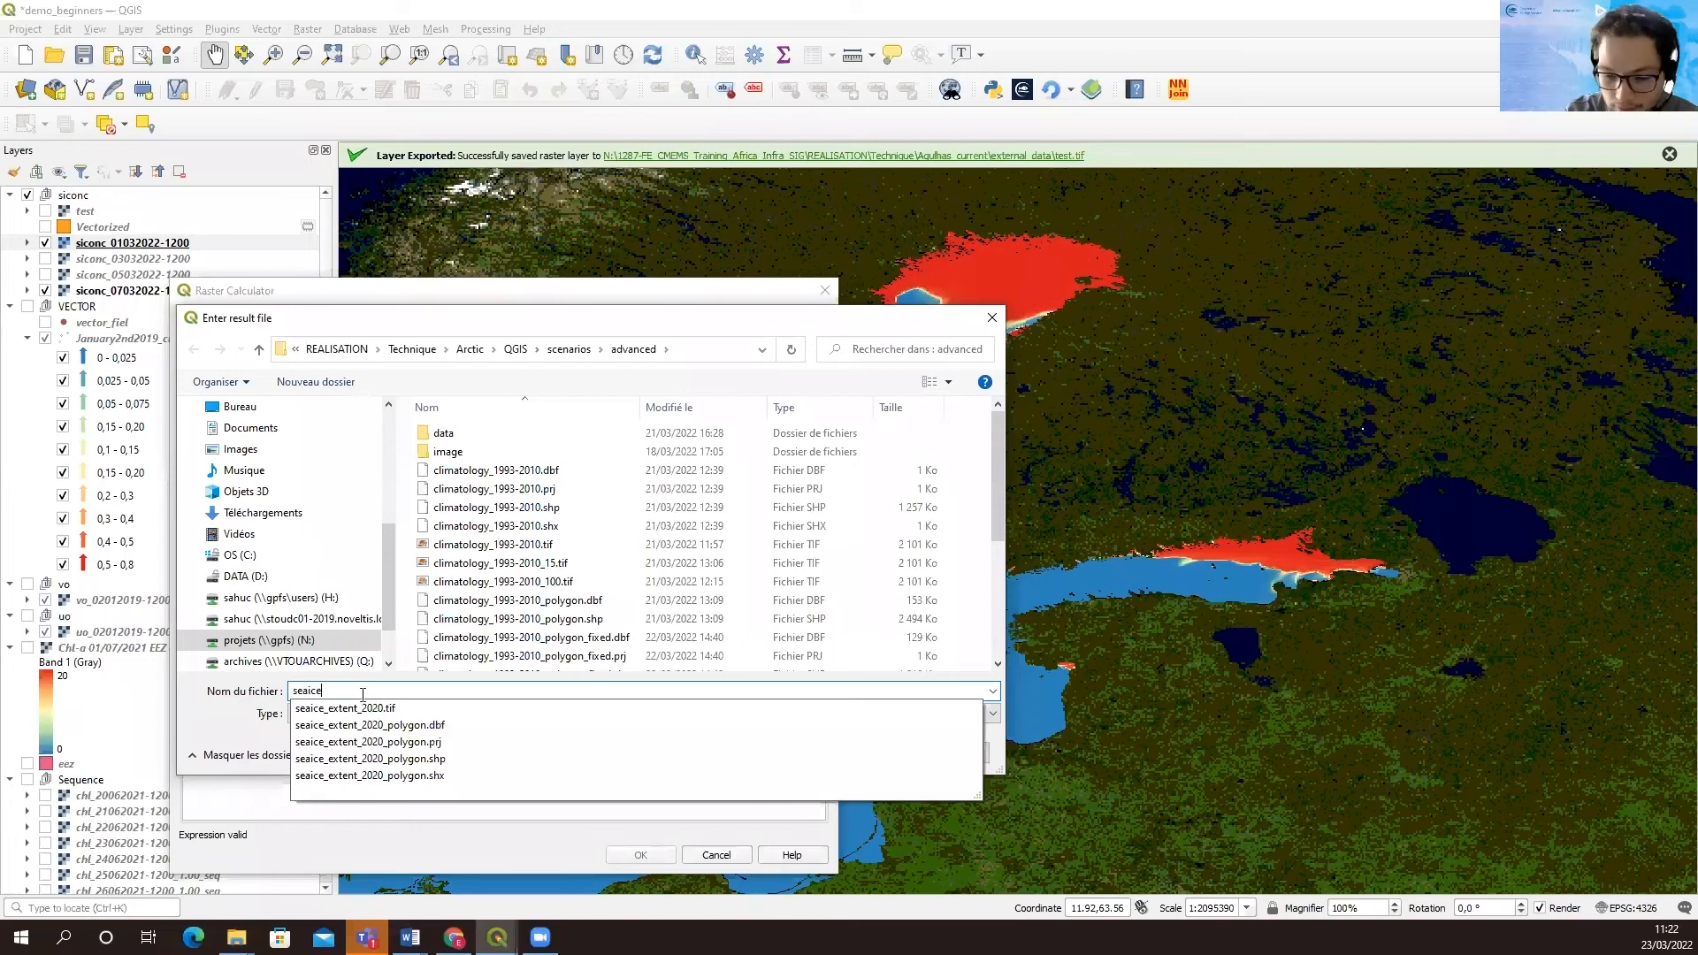
type("extent")
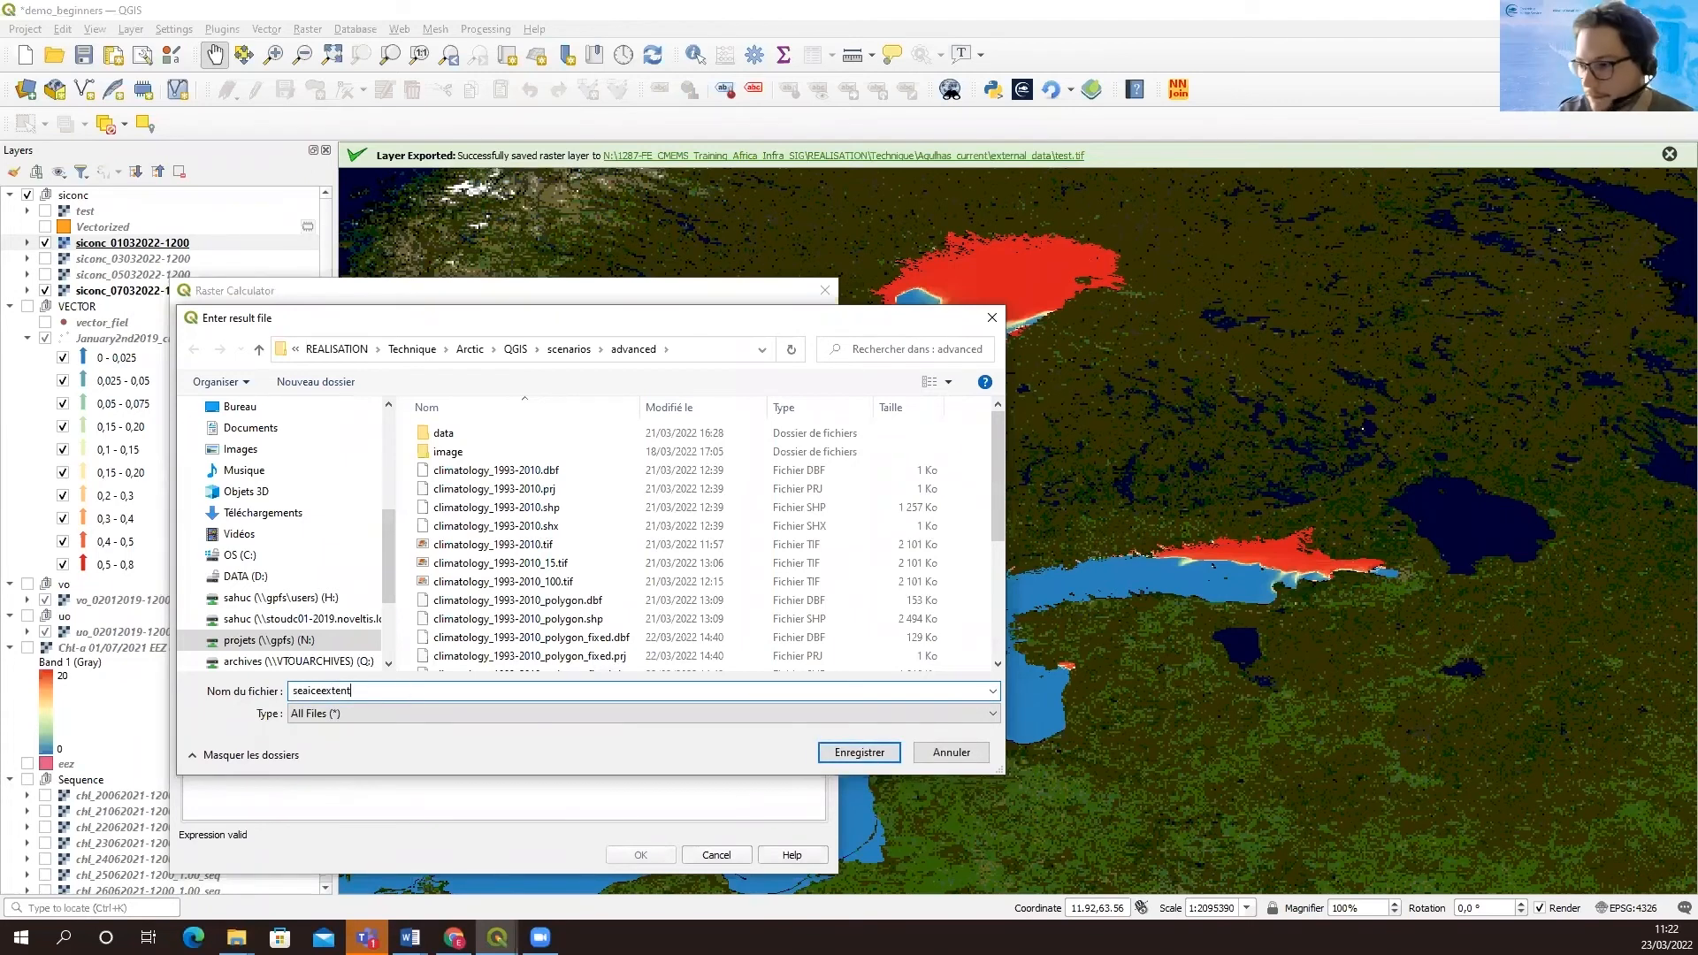
left_click(856, 753)
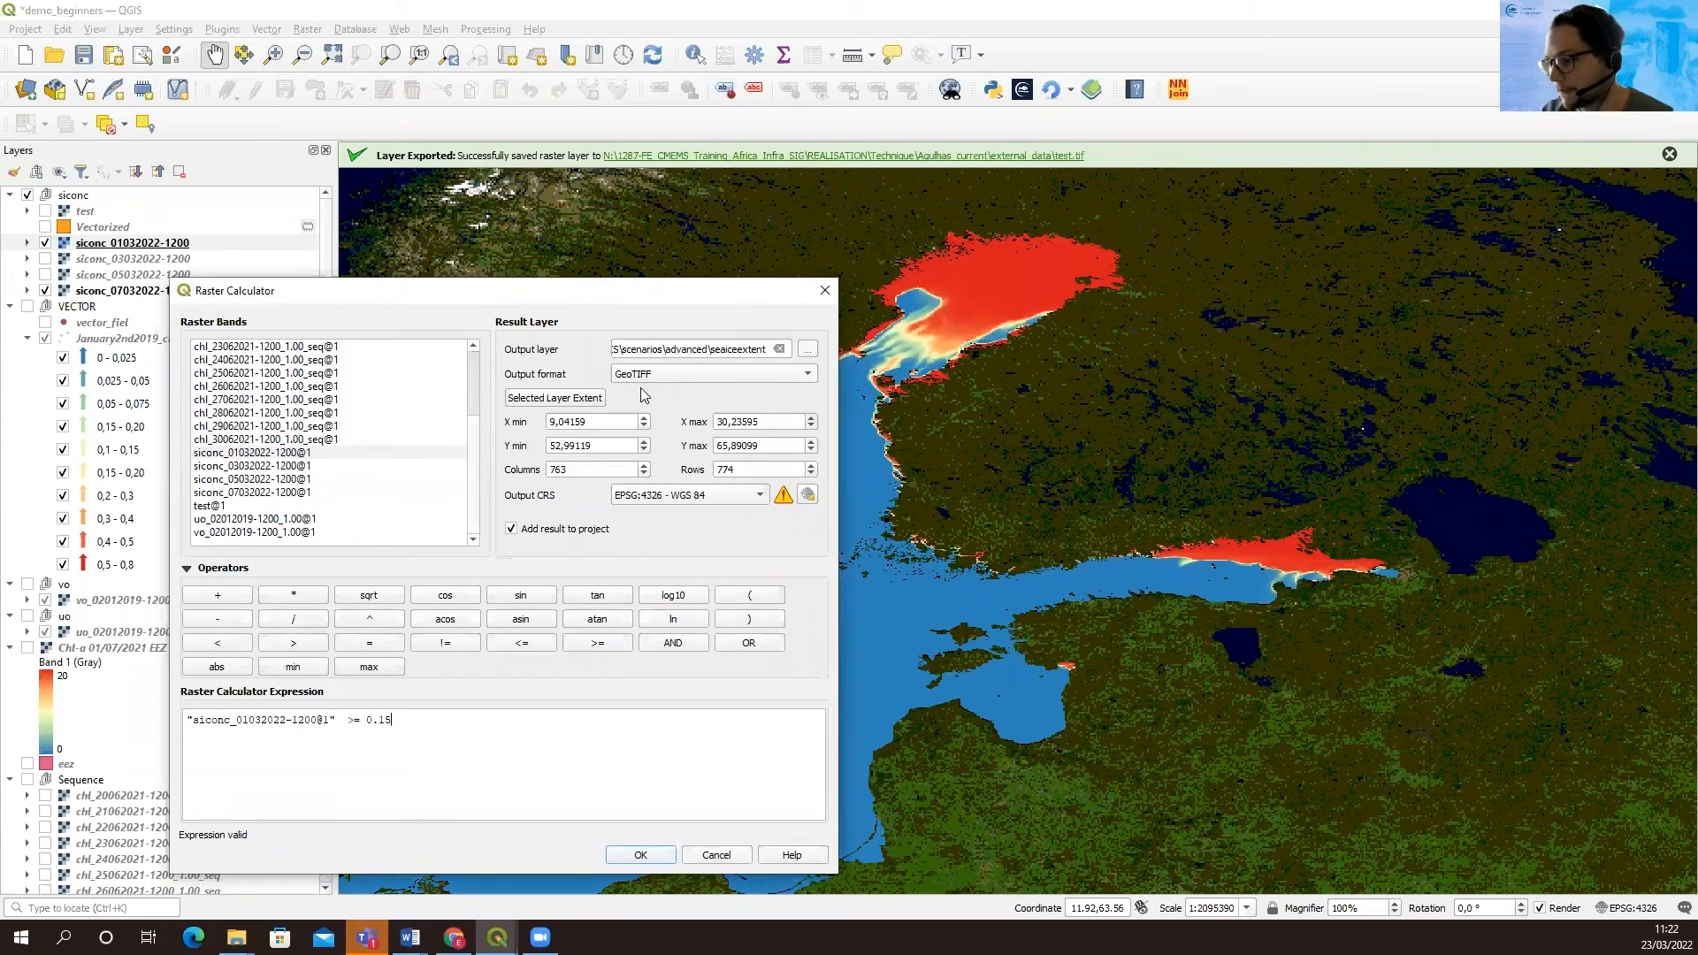
left_click(641, 856)
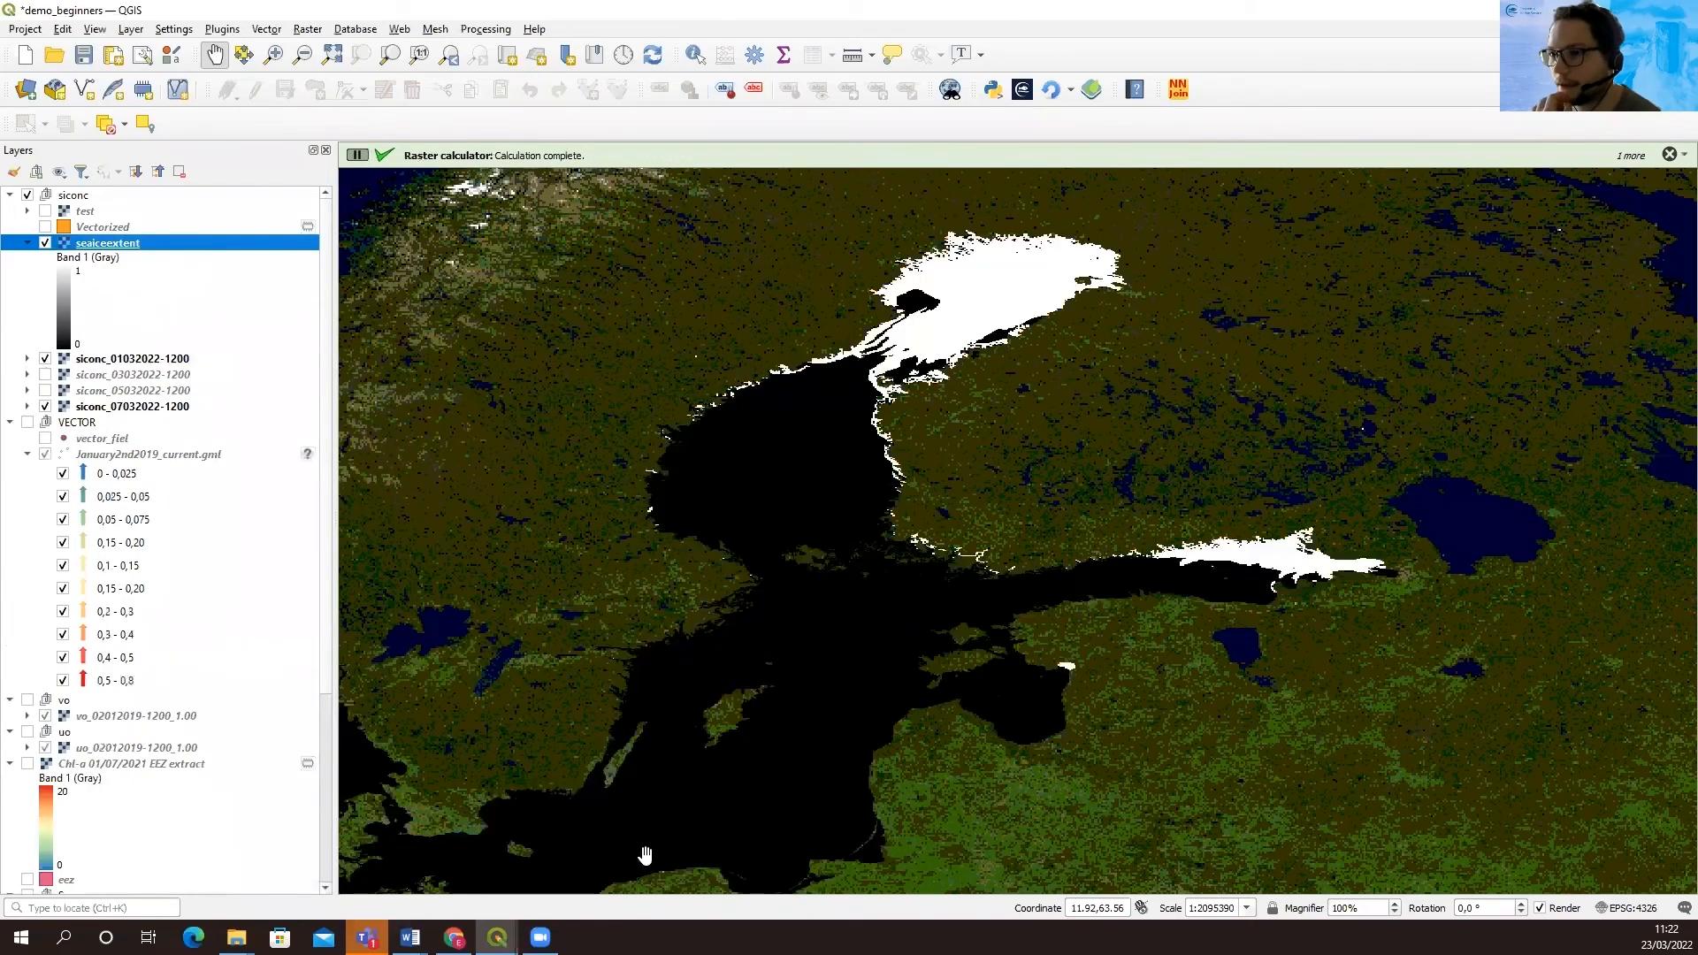
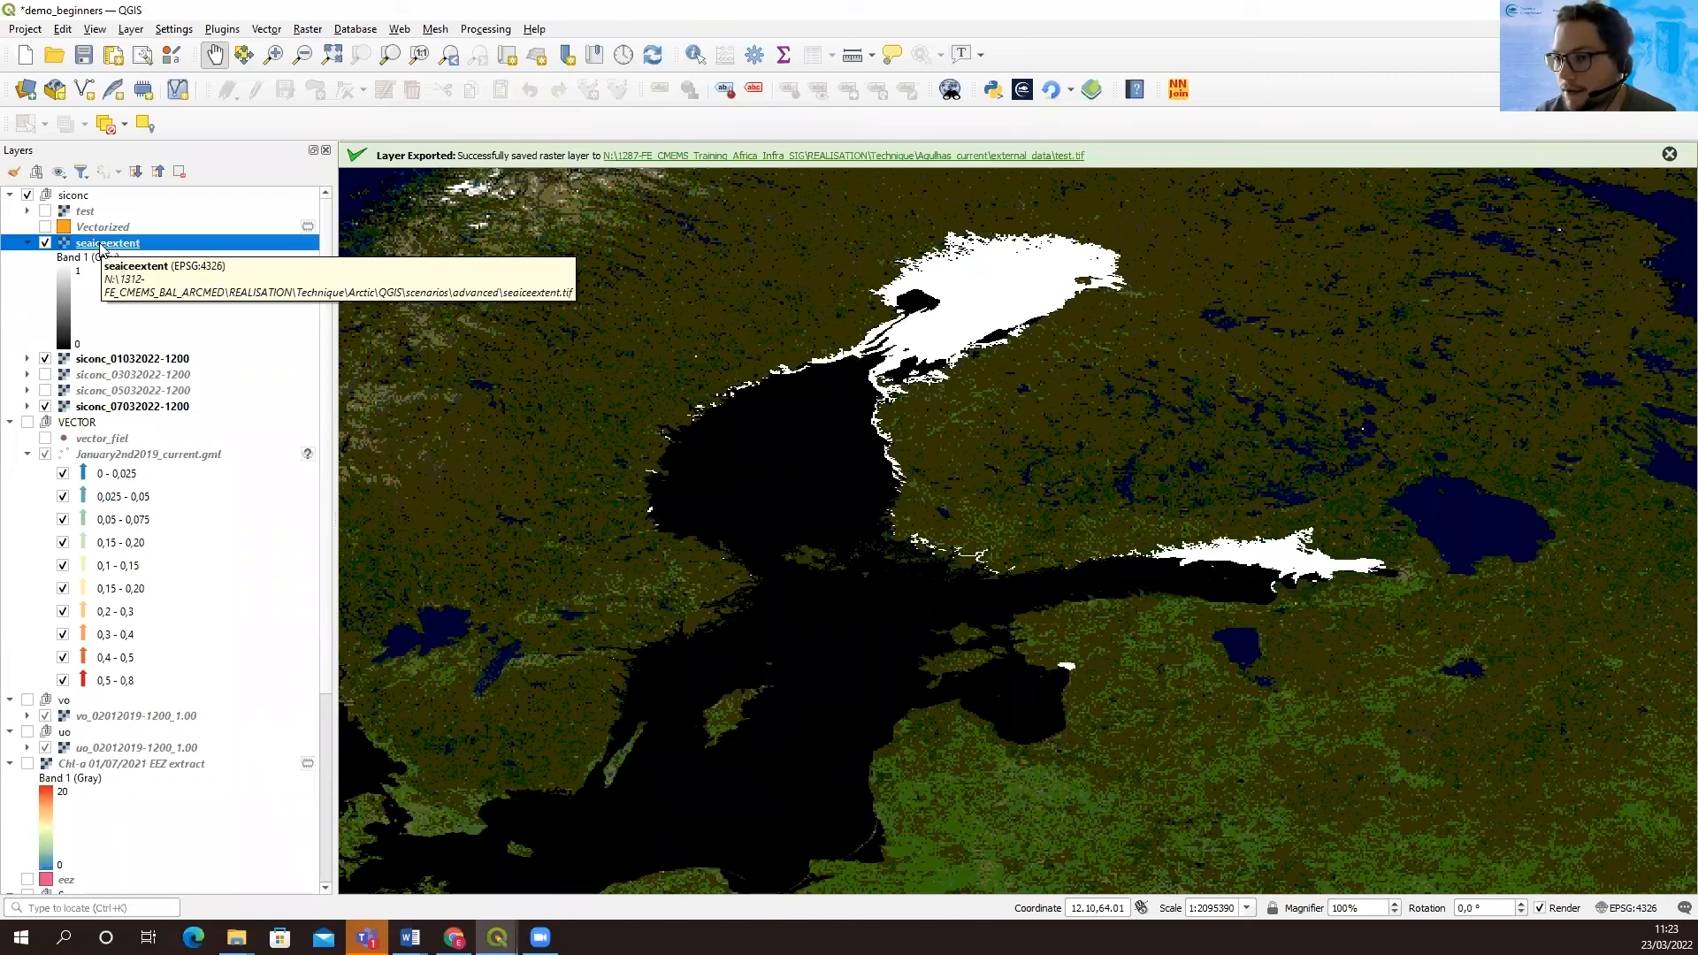
Polygonize the seaiceextent raster into a temporary vector layer with the field name siconc
left_click(269, 30)
left_click(308, 29)
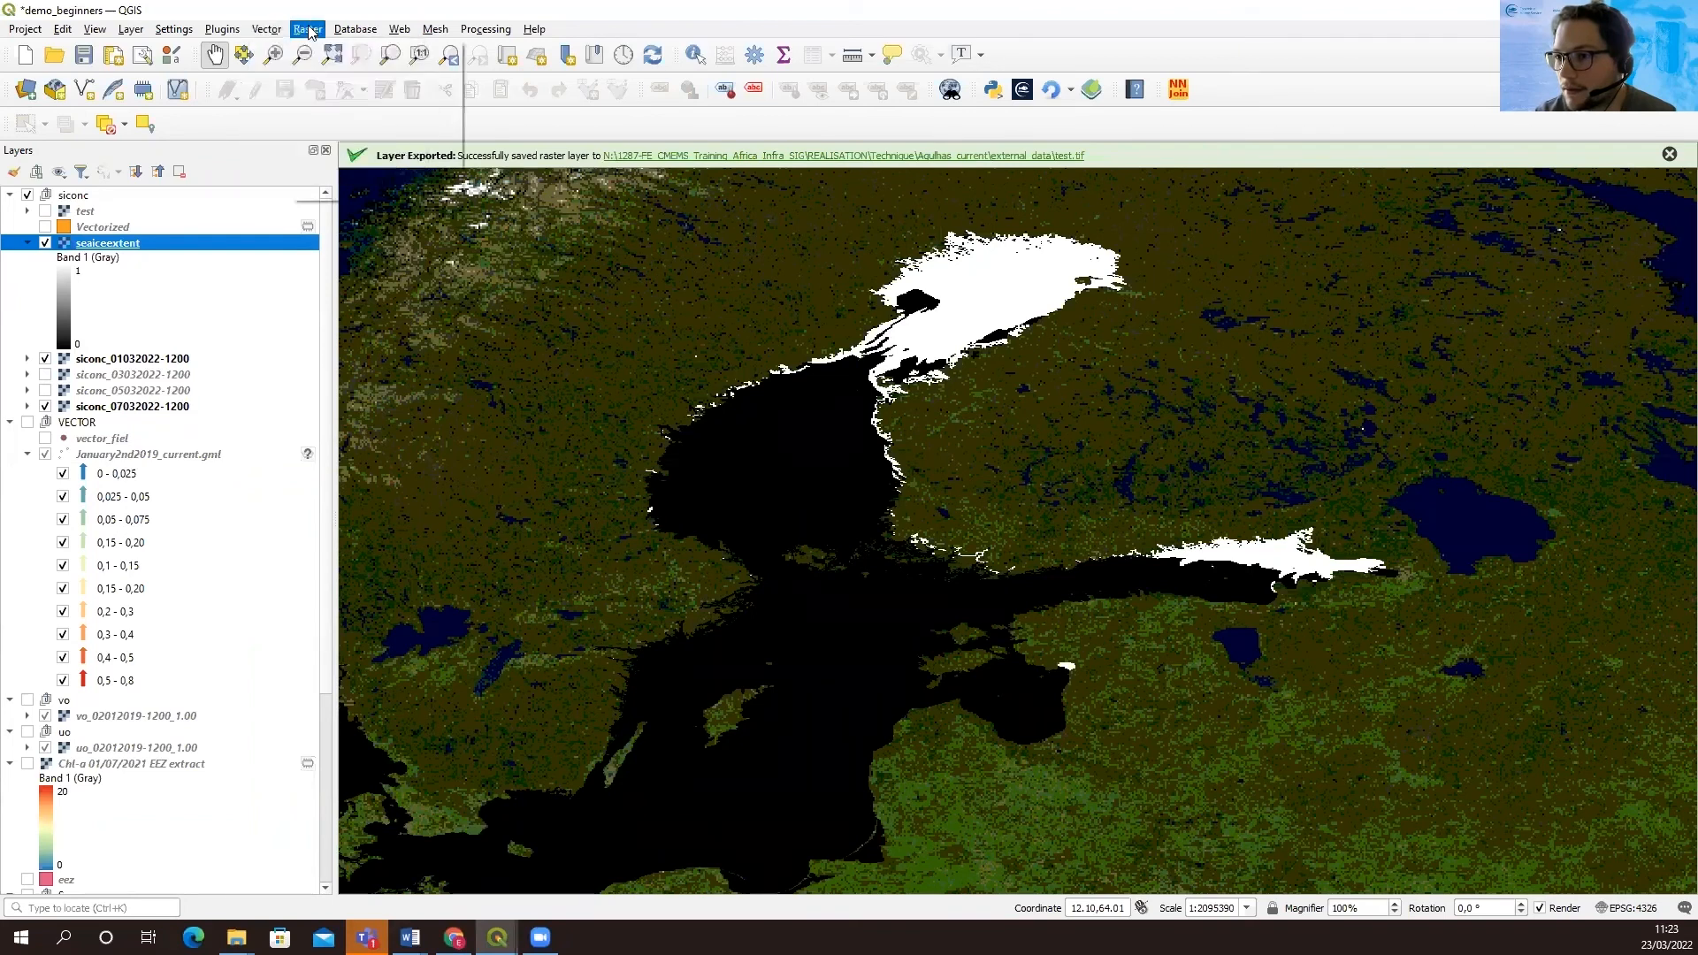
mouse_move(429, 172)
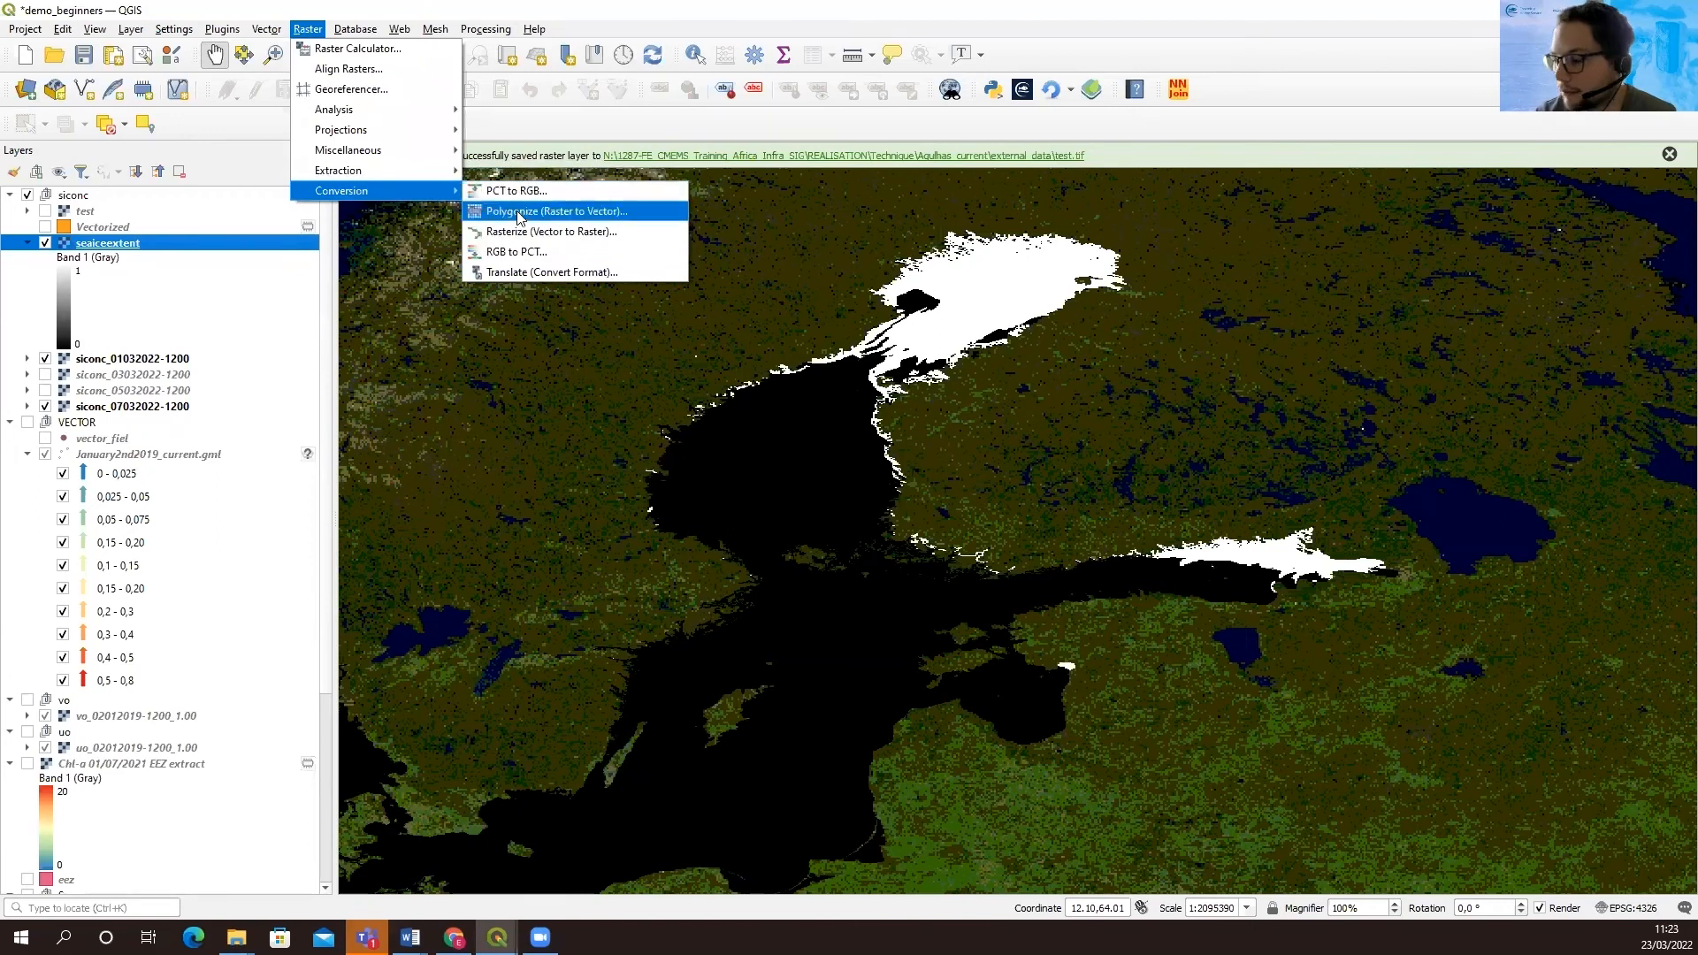
left_click(518, 209)
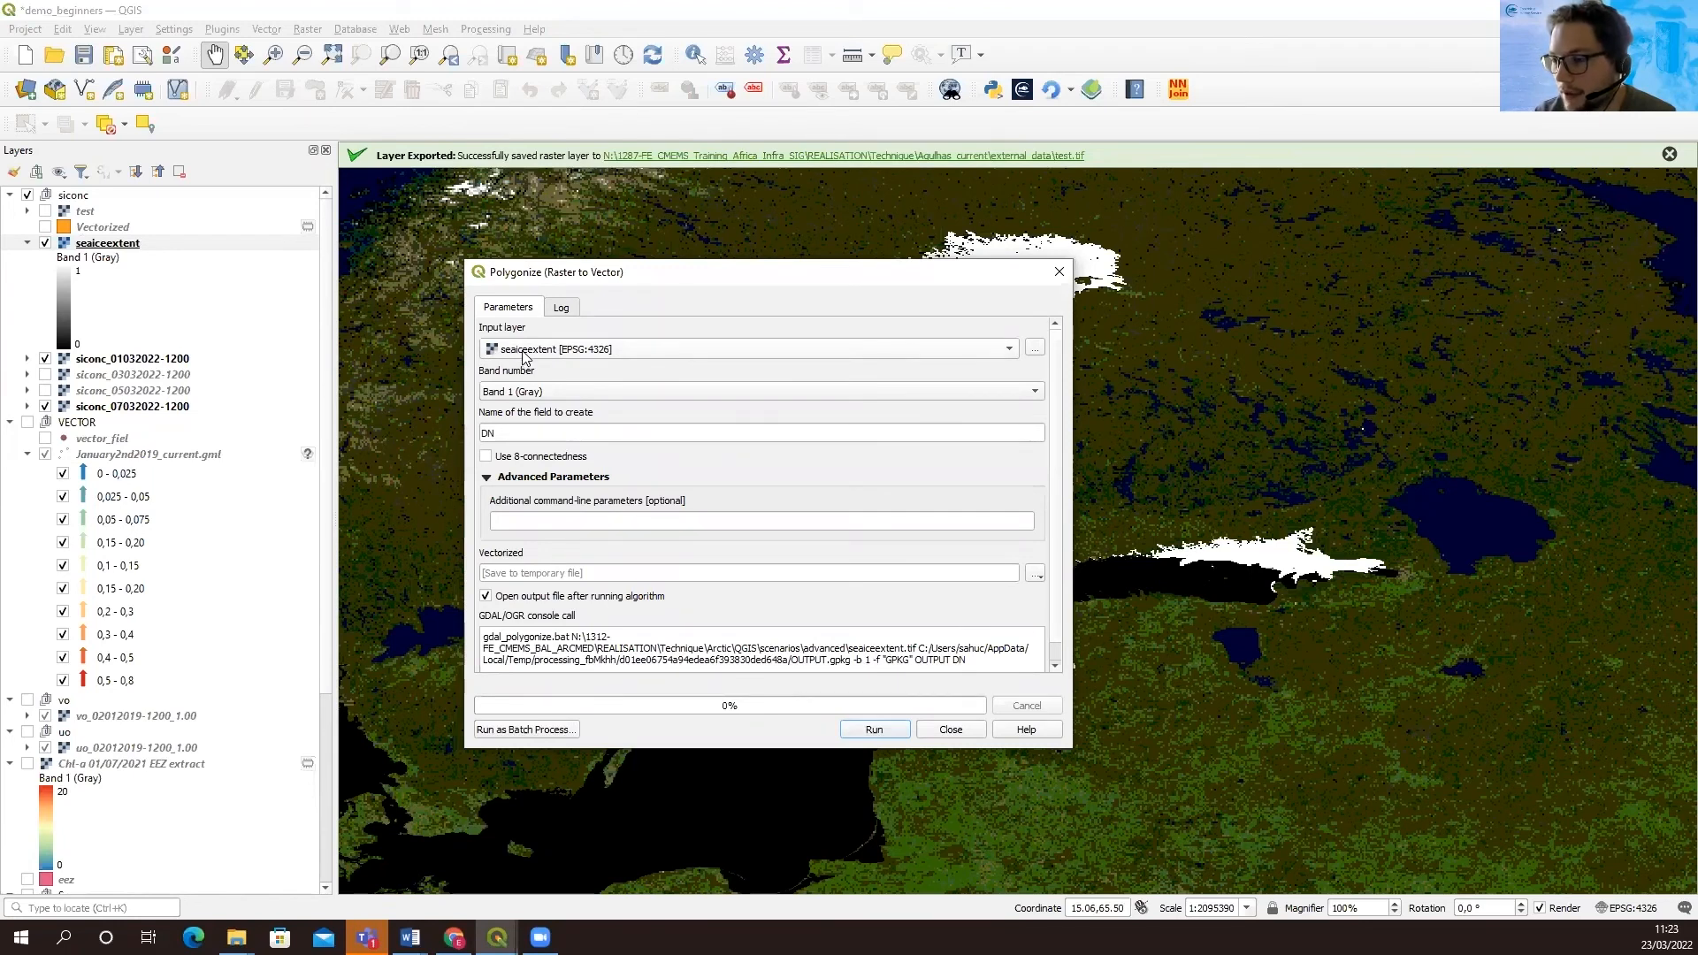
left_click_drag(522, 429, 440, 427)
type("sicon")
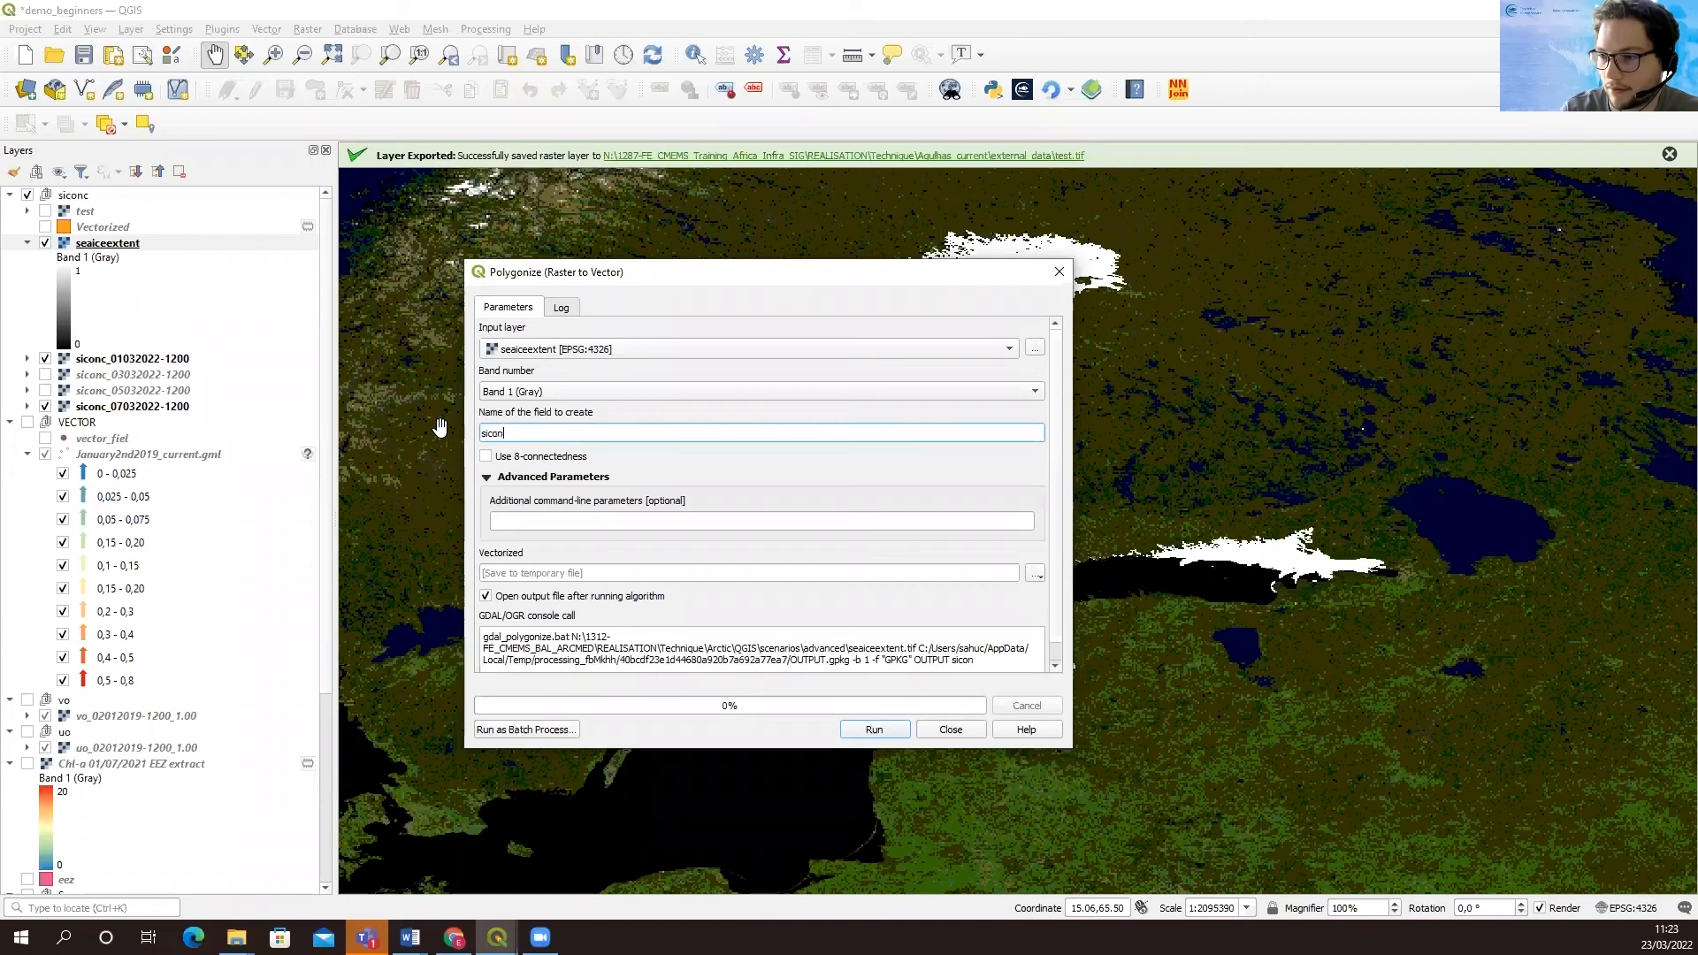
type("c")
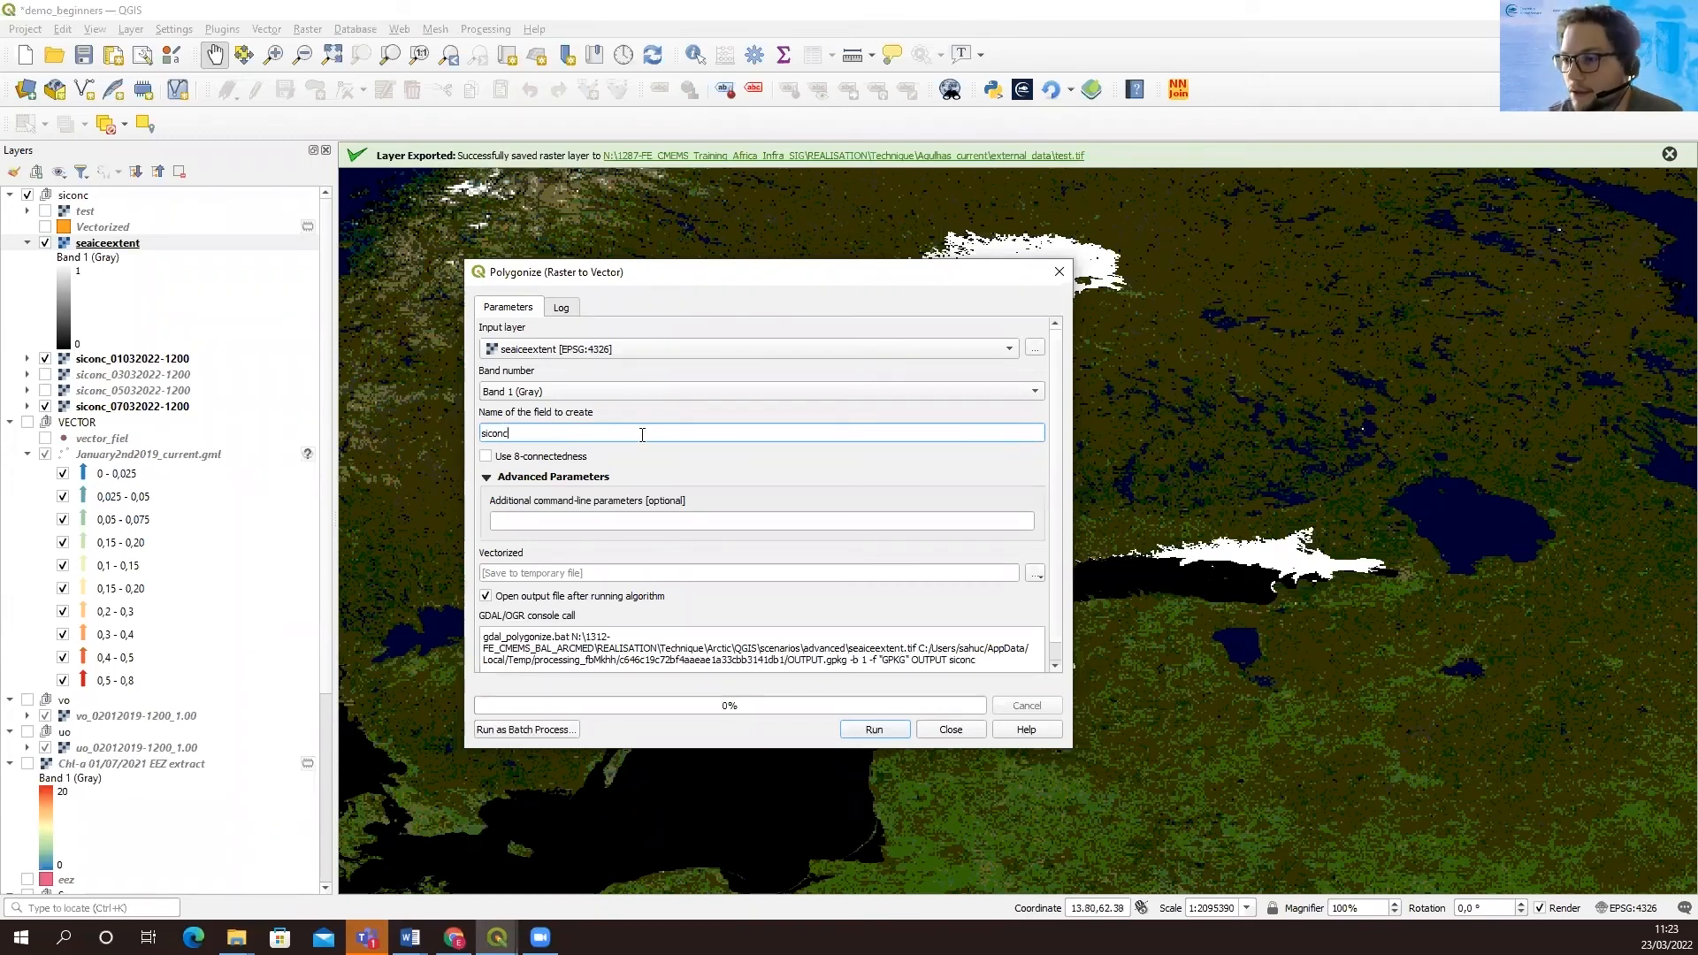
left_click(889, 732)
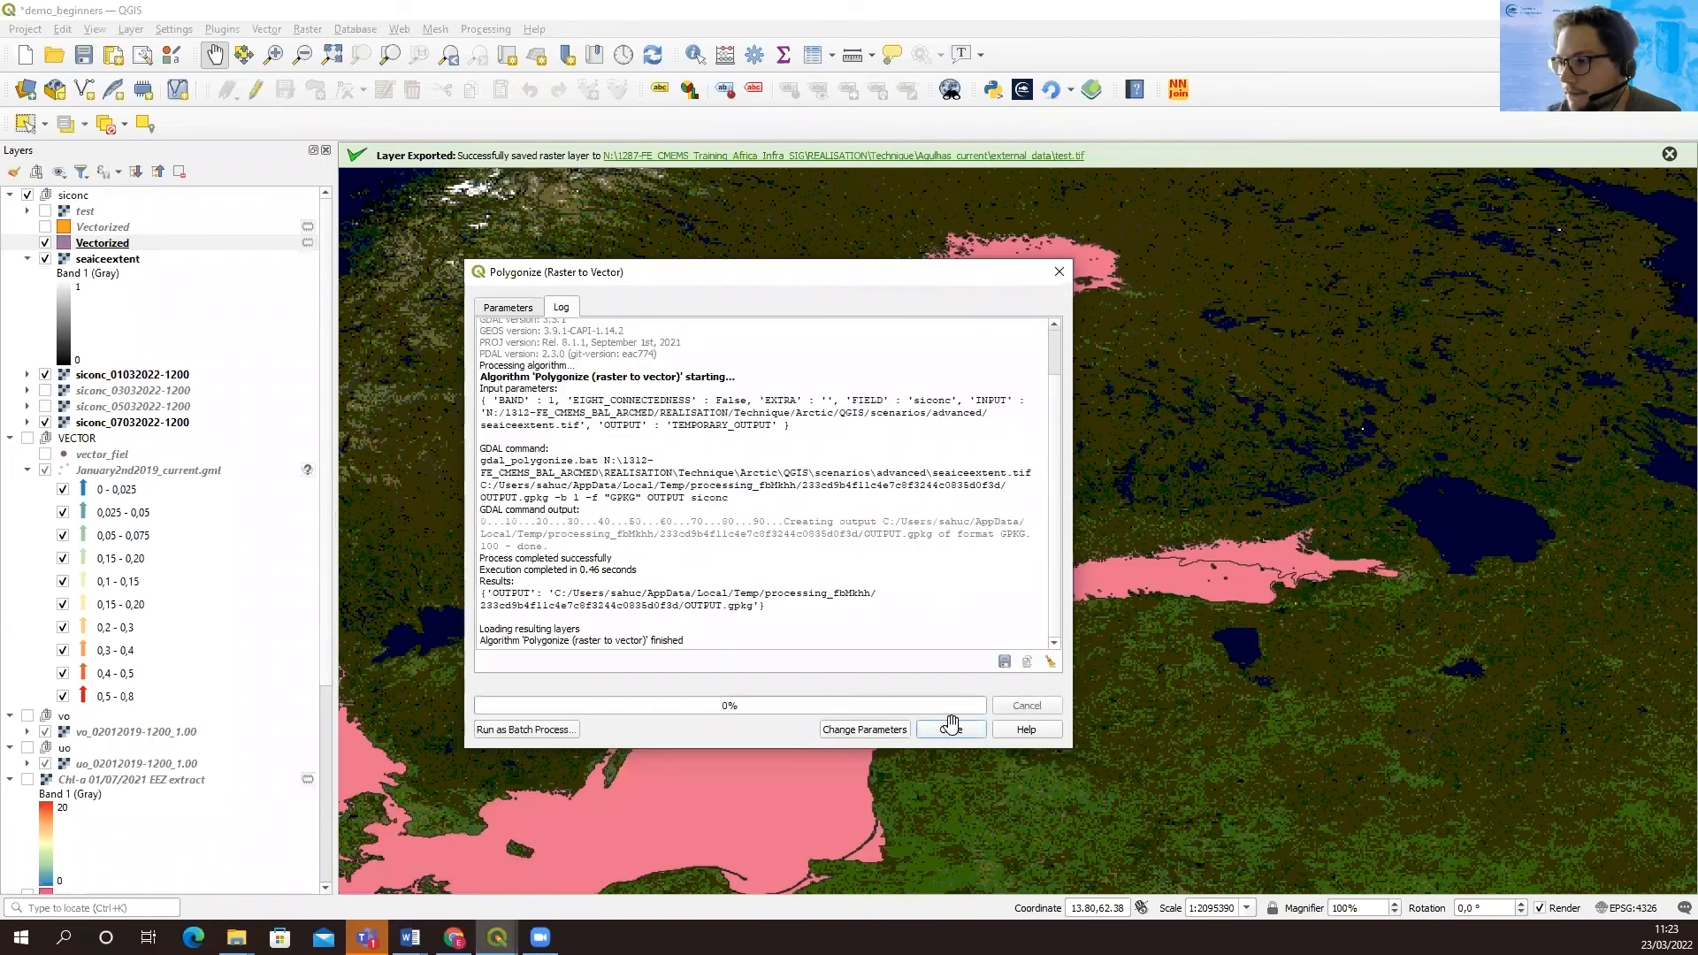
left_click(945, 730)
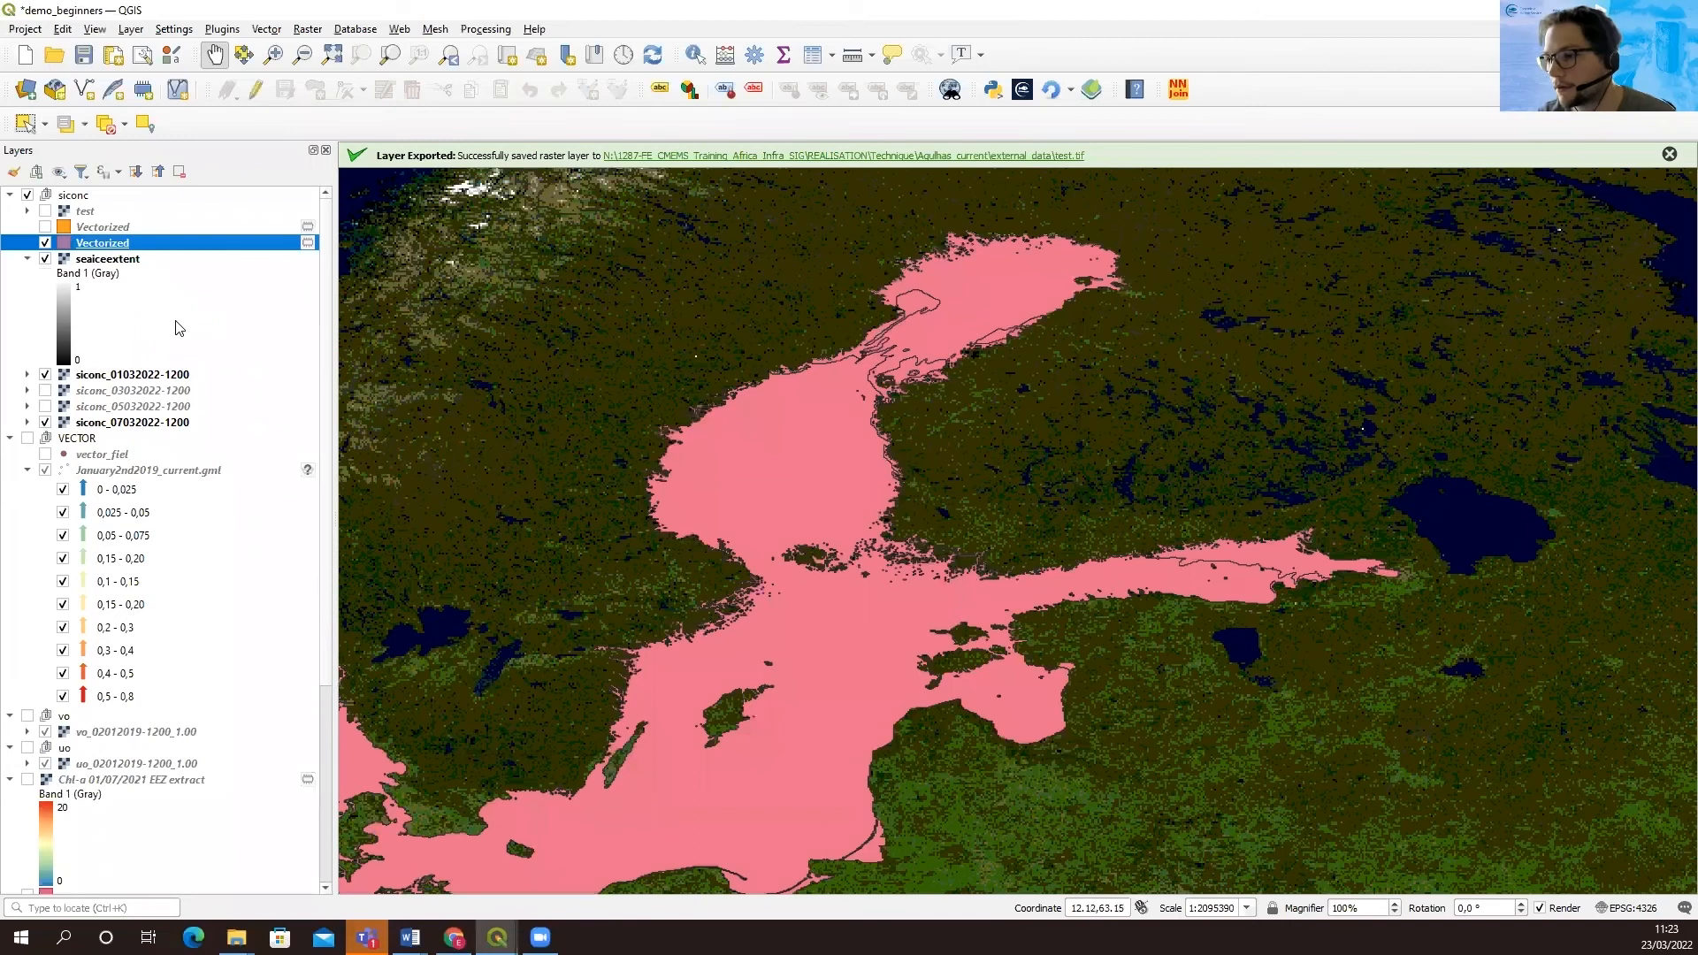
Examine the siconc values in the attribute table of the new Vectorized layer, then close the table
scroll(739, 456, "down", 1)
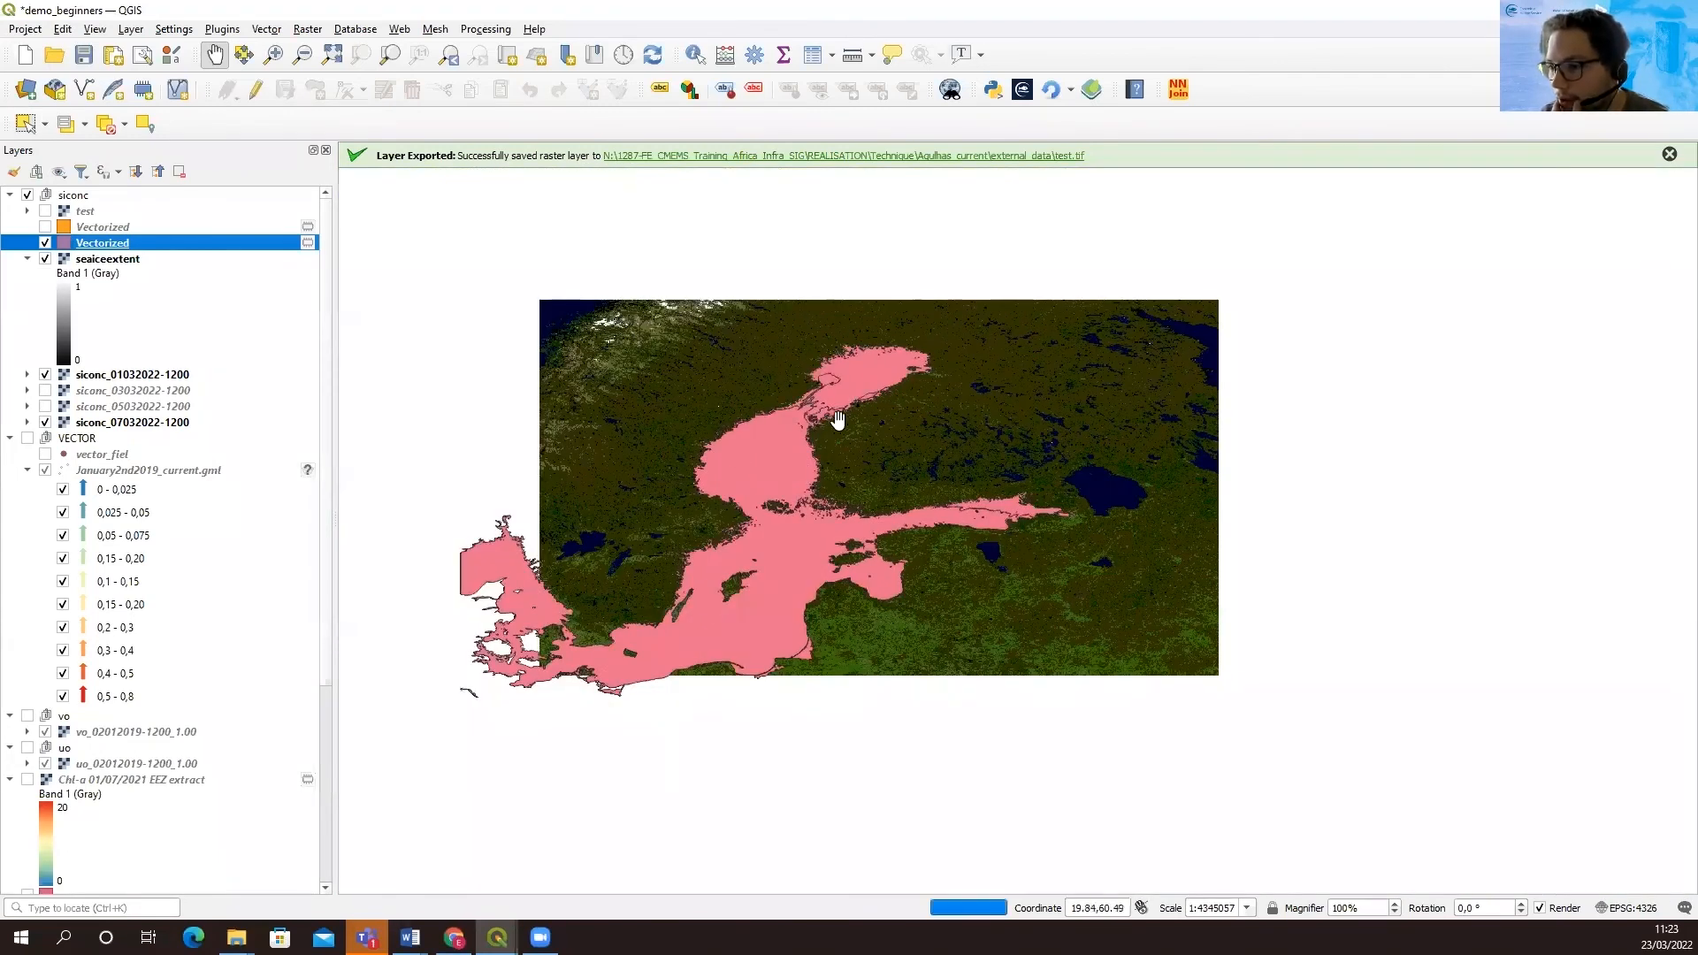
right_click(113, 247)
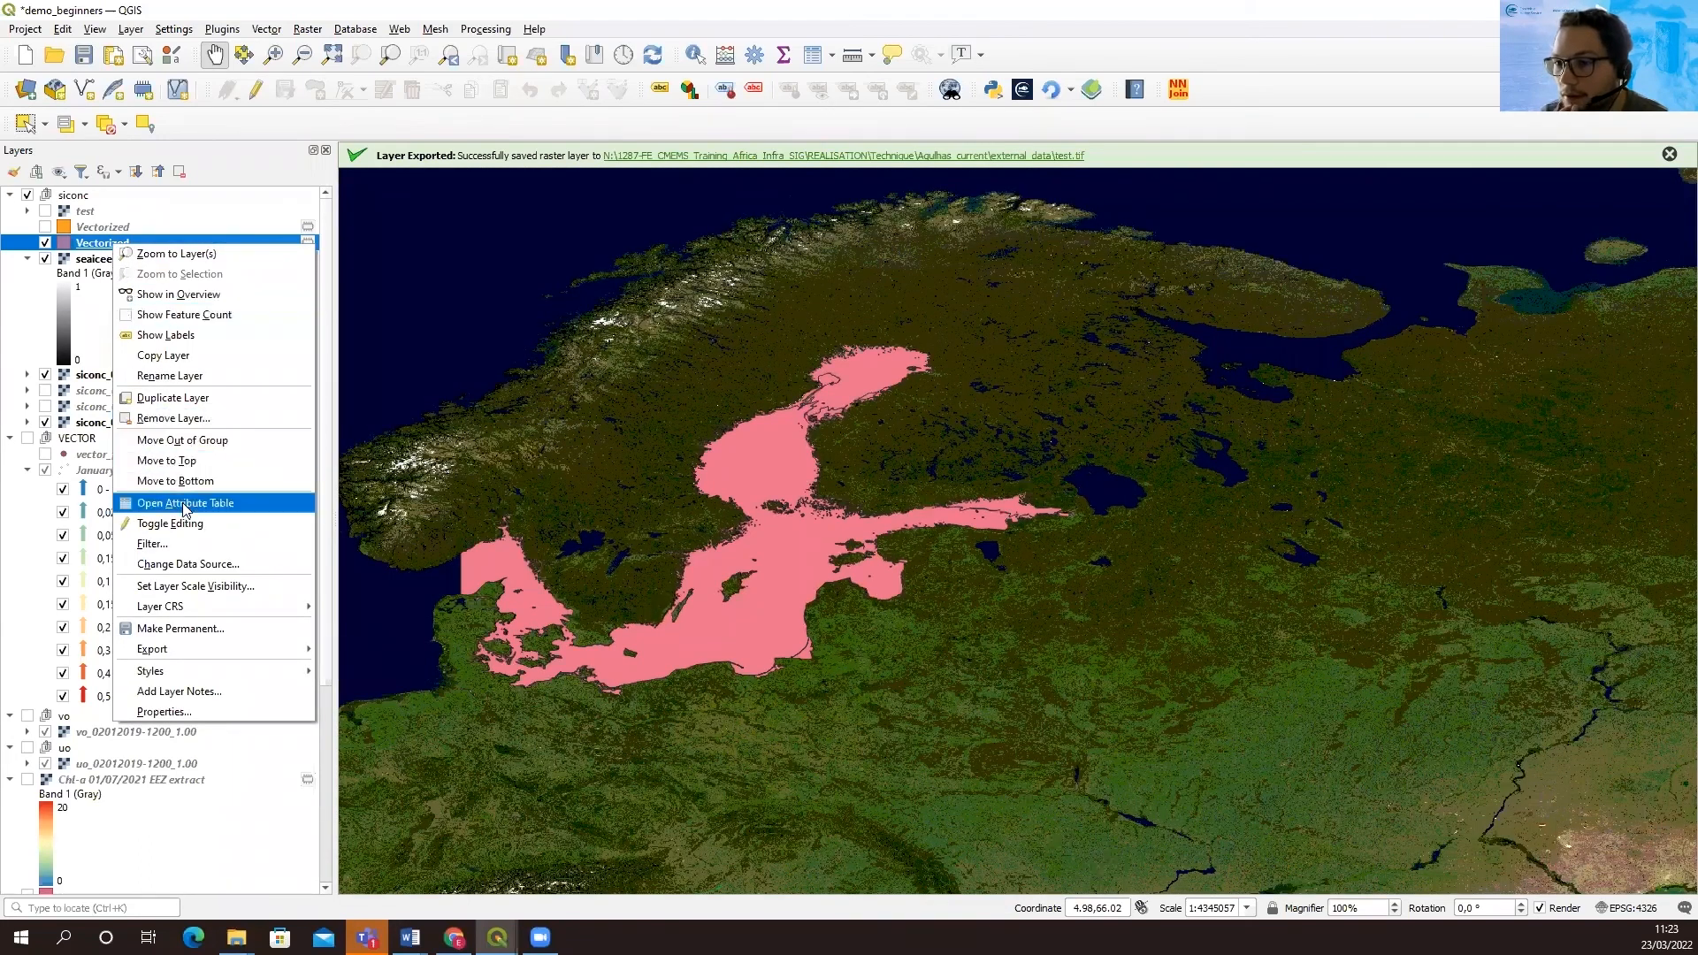
left_click(91, 246)
right_click(102, 243)
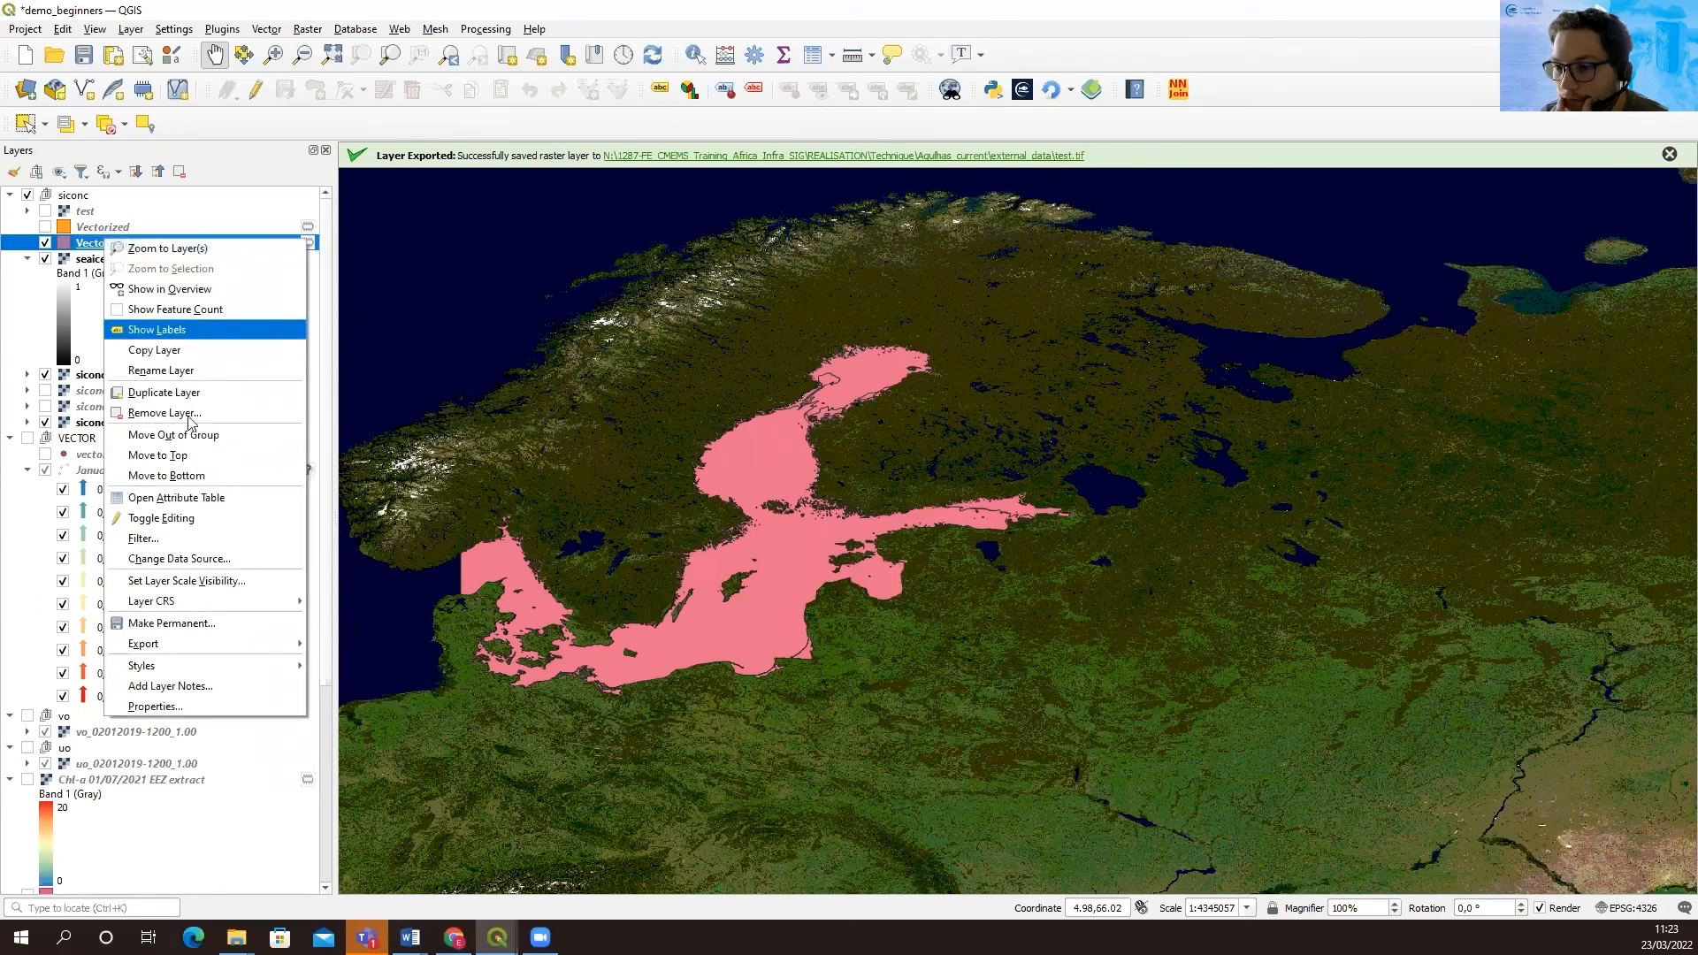
left_click(186, 500)
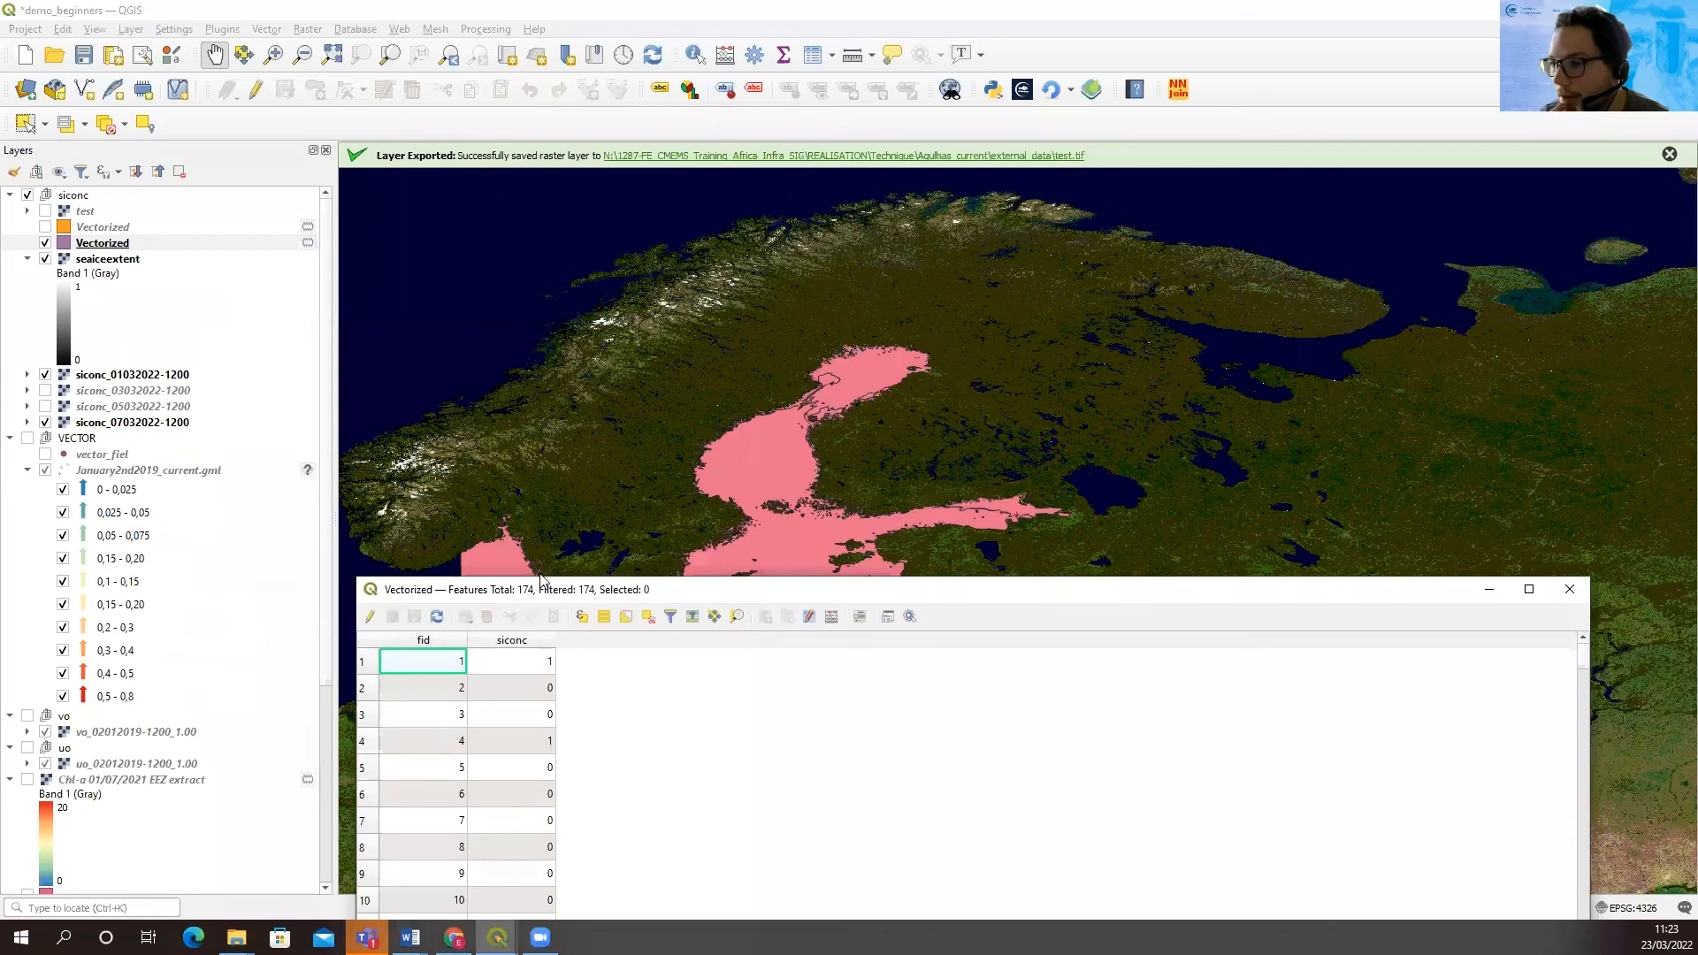
left_click_drag(541, 581, 552, 310)
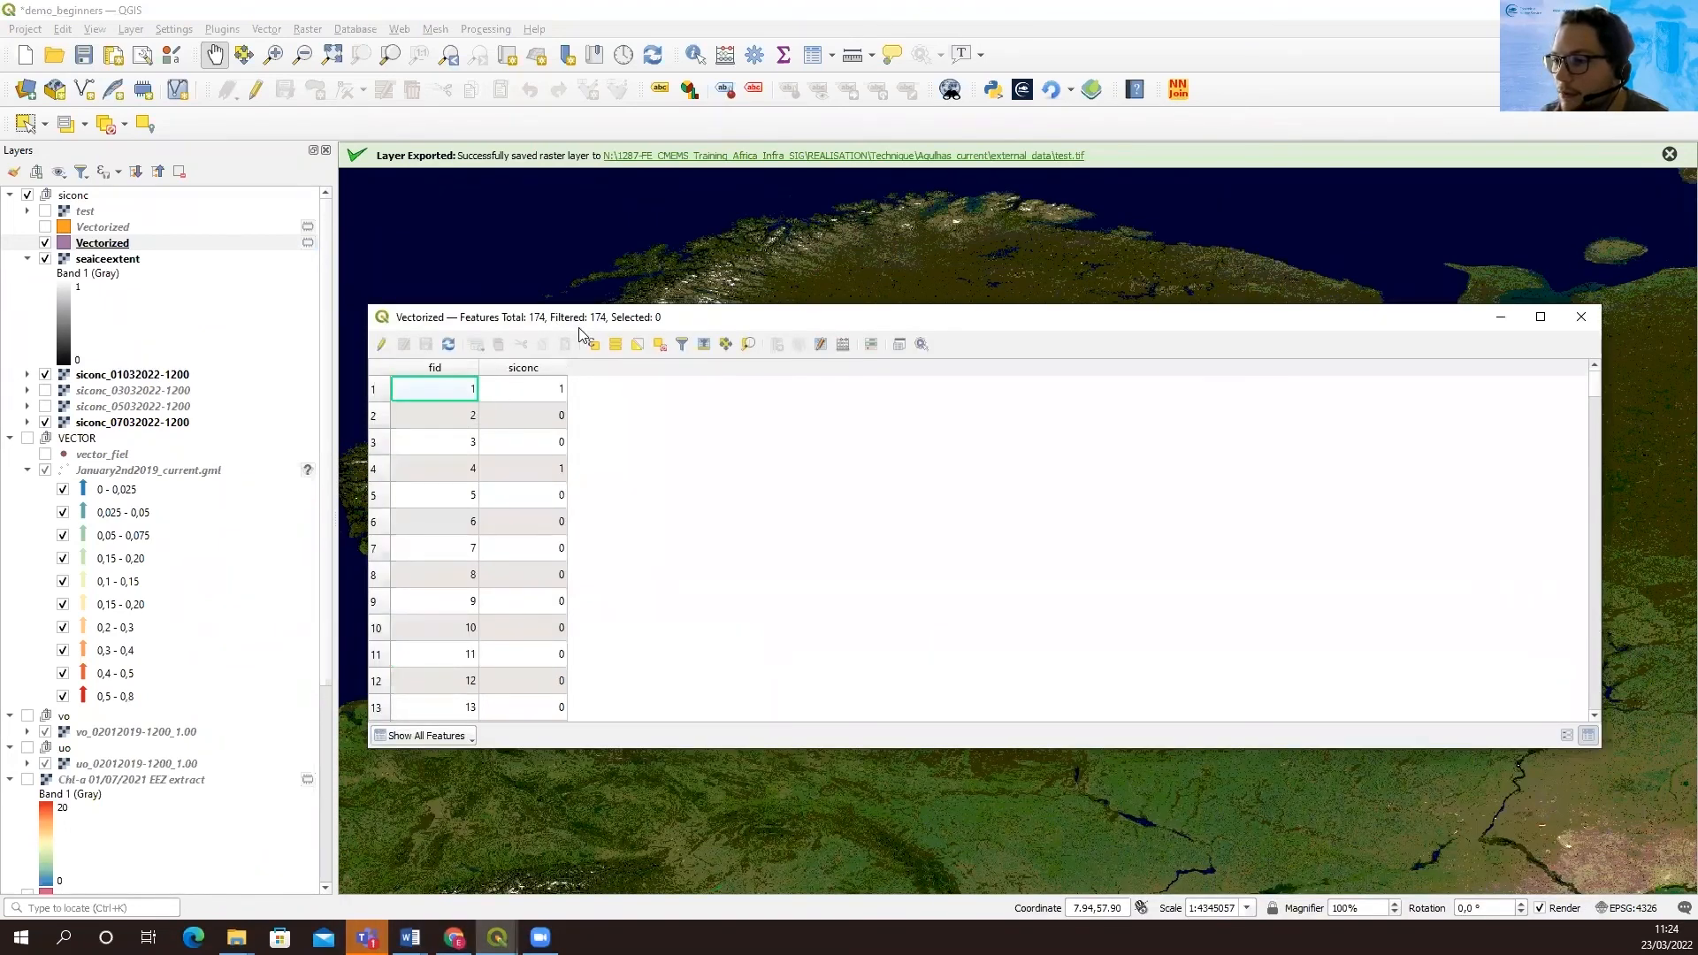
mouse_move(581, 334)
left_mouse_down()
mouse_move(553, 691)
mouse_move(552, 340)
left_mouse_up()
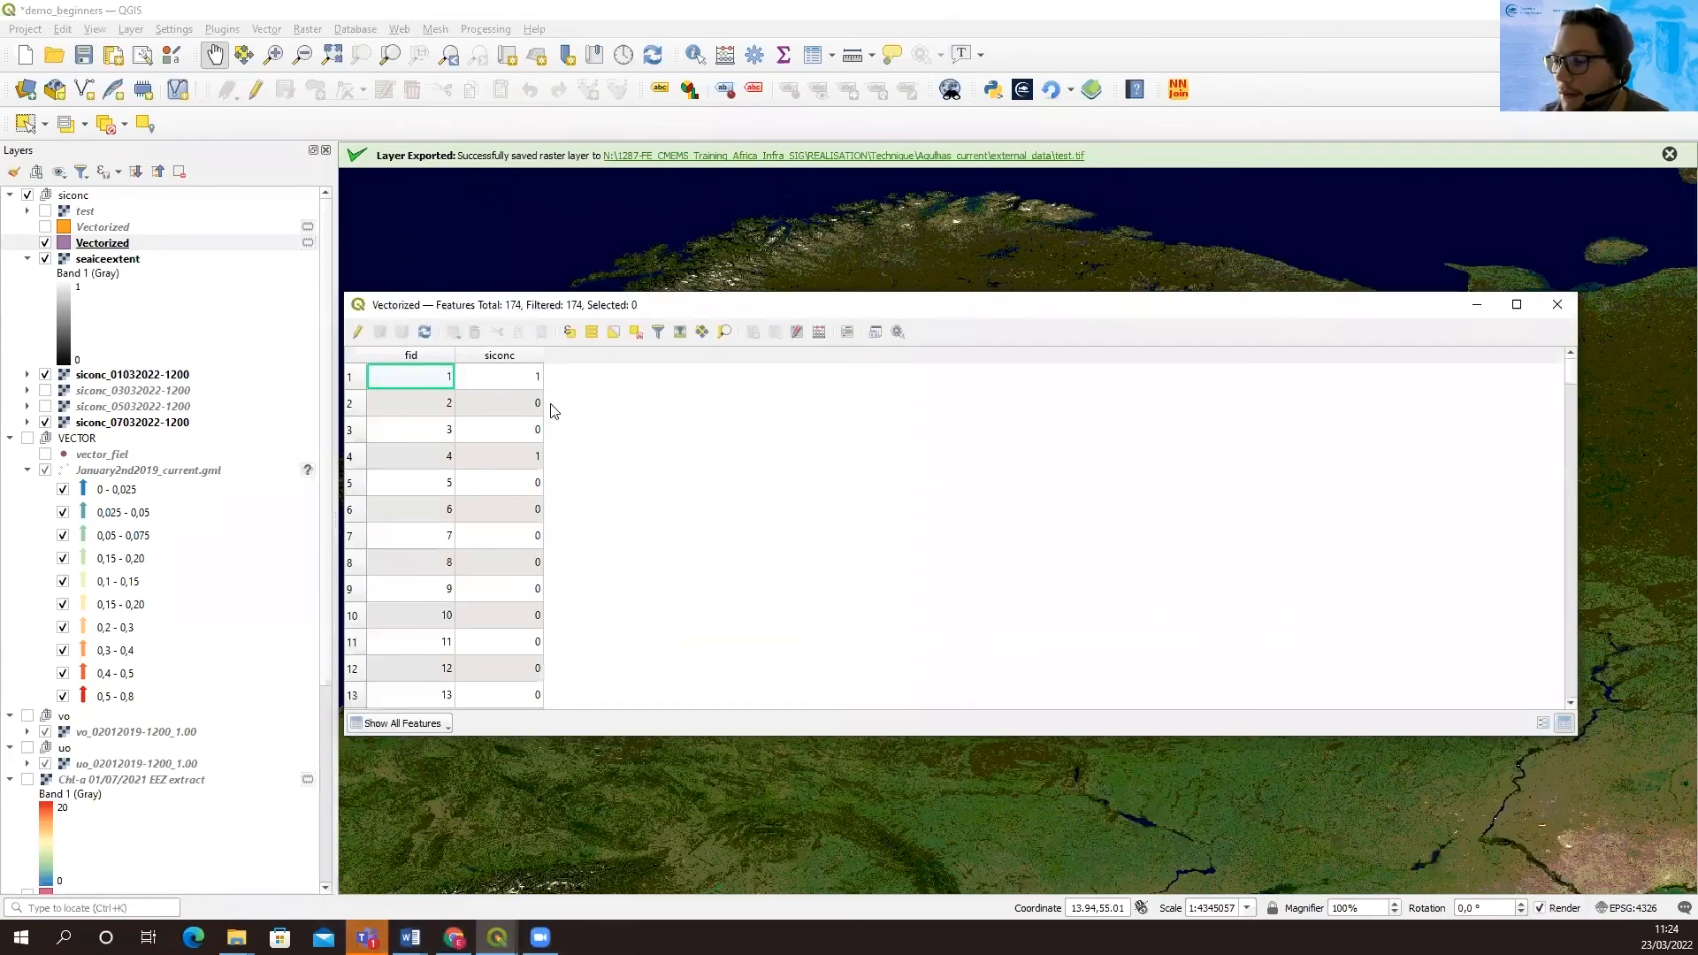
left_click(531, 386)
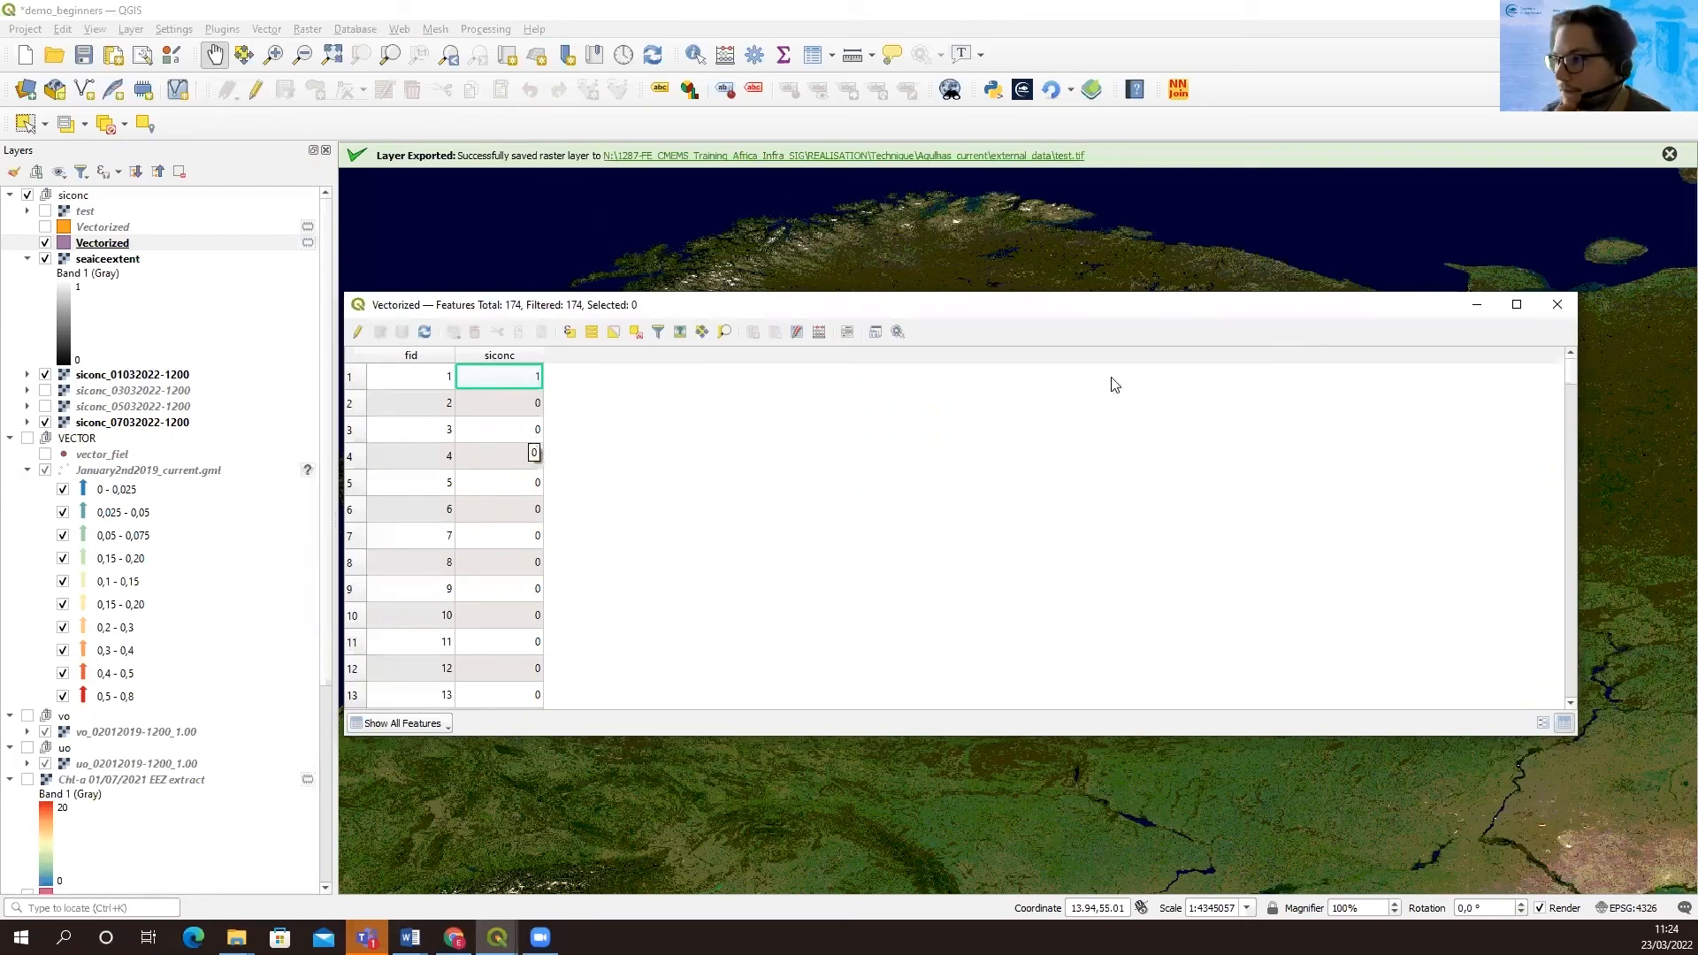
left_click(1557, 304)
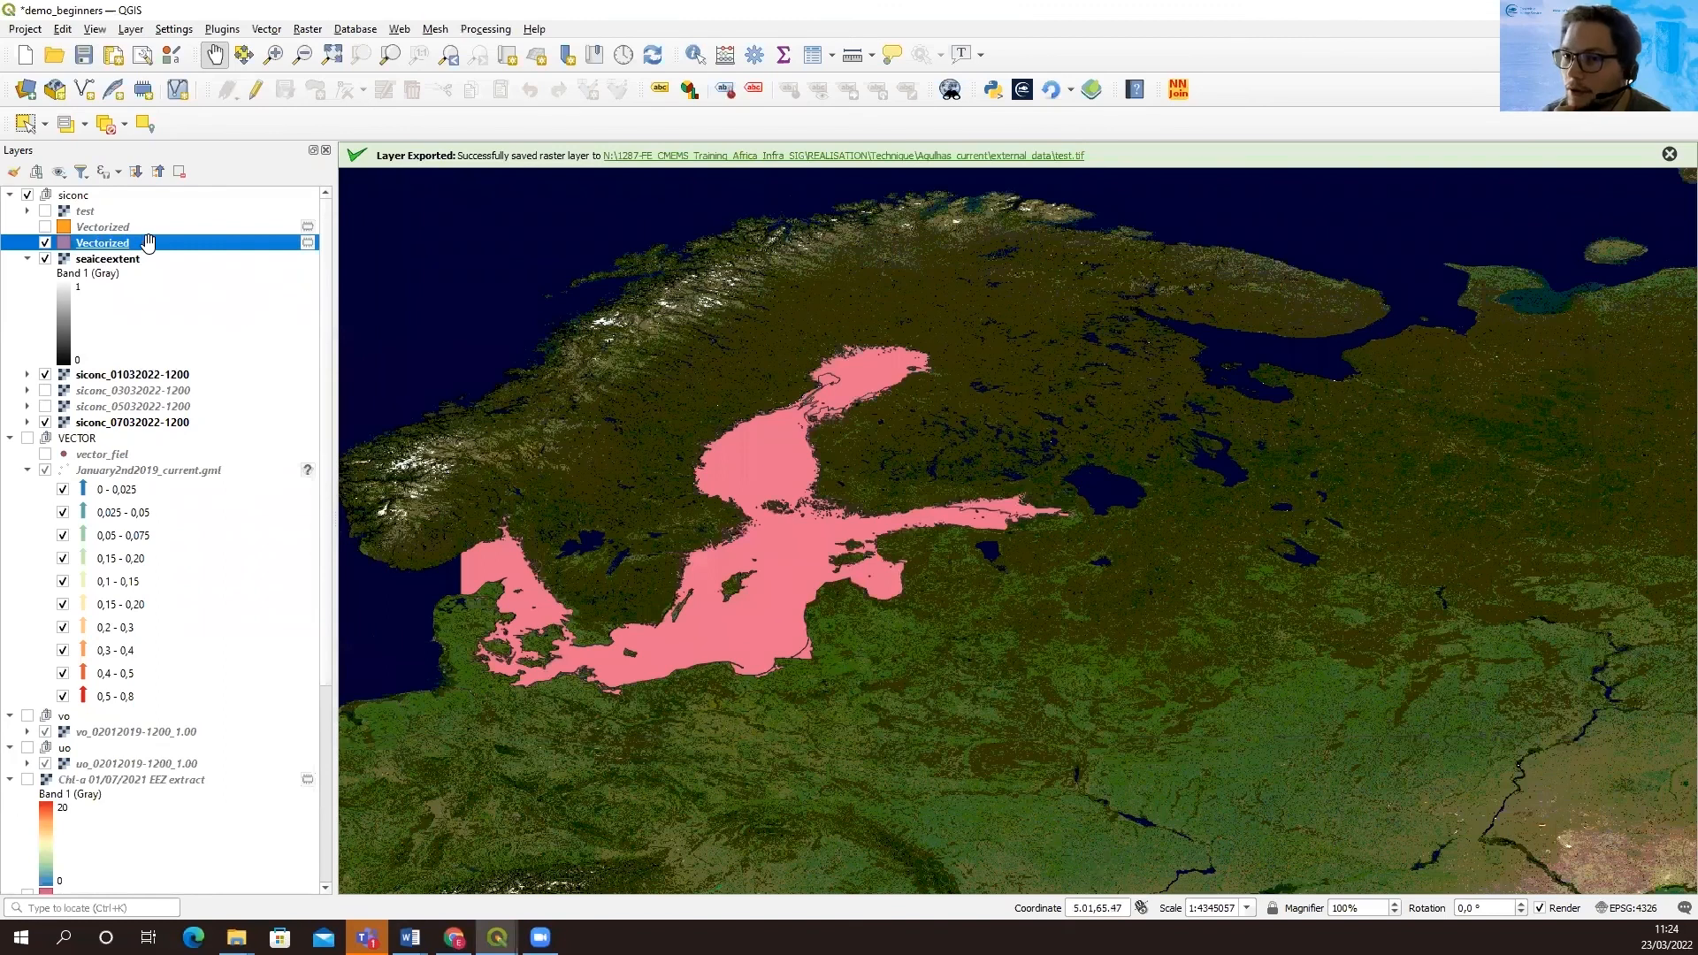
Filter the new Vectorized layer with the expression "siconc" >= 1
right_click(99, 241)
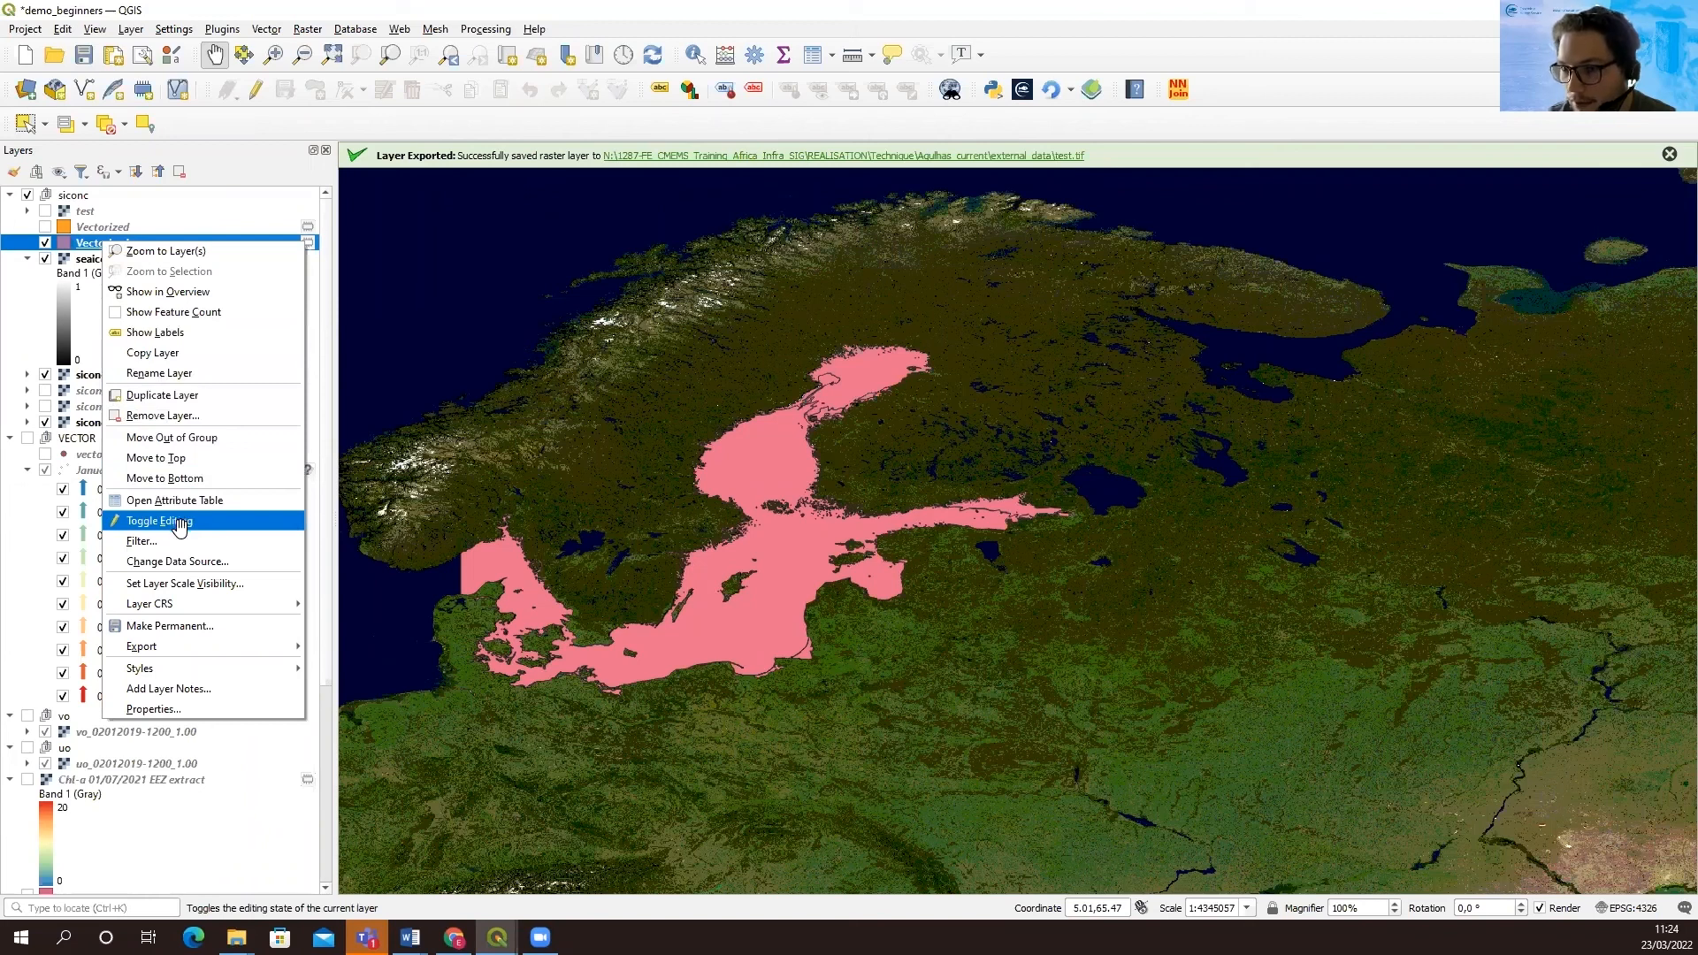
left_click(169, 539)
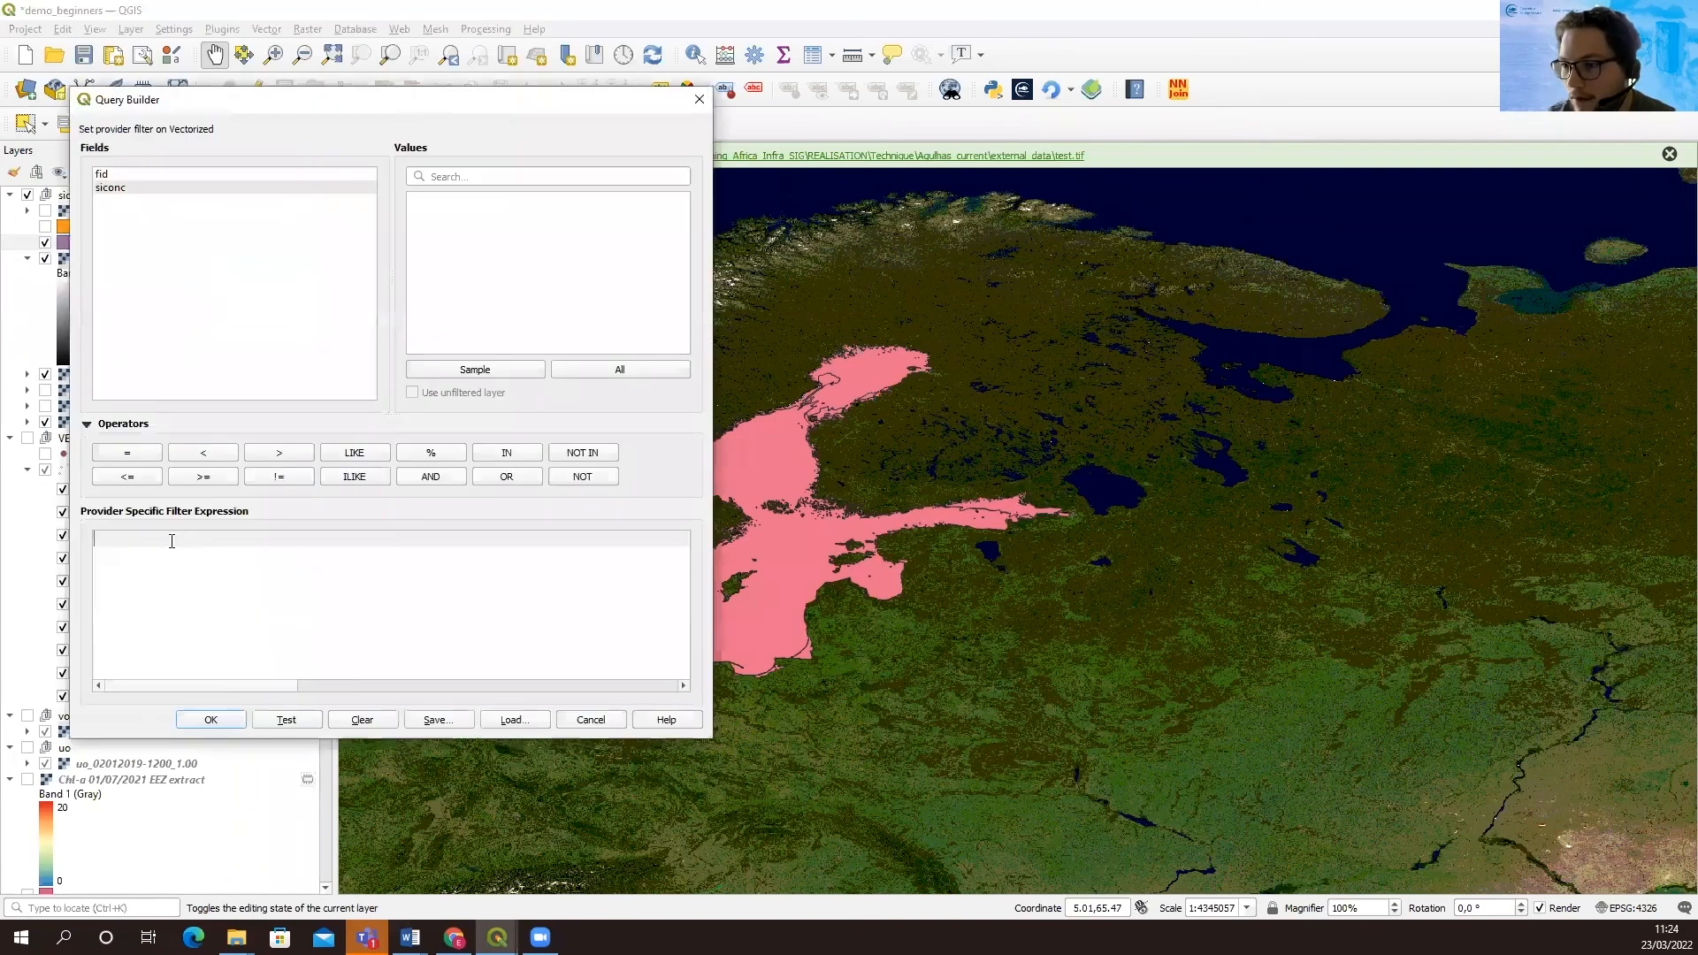
double_click(113, 188)
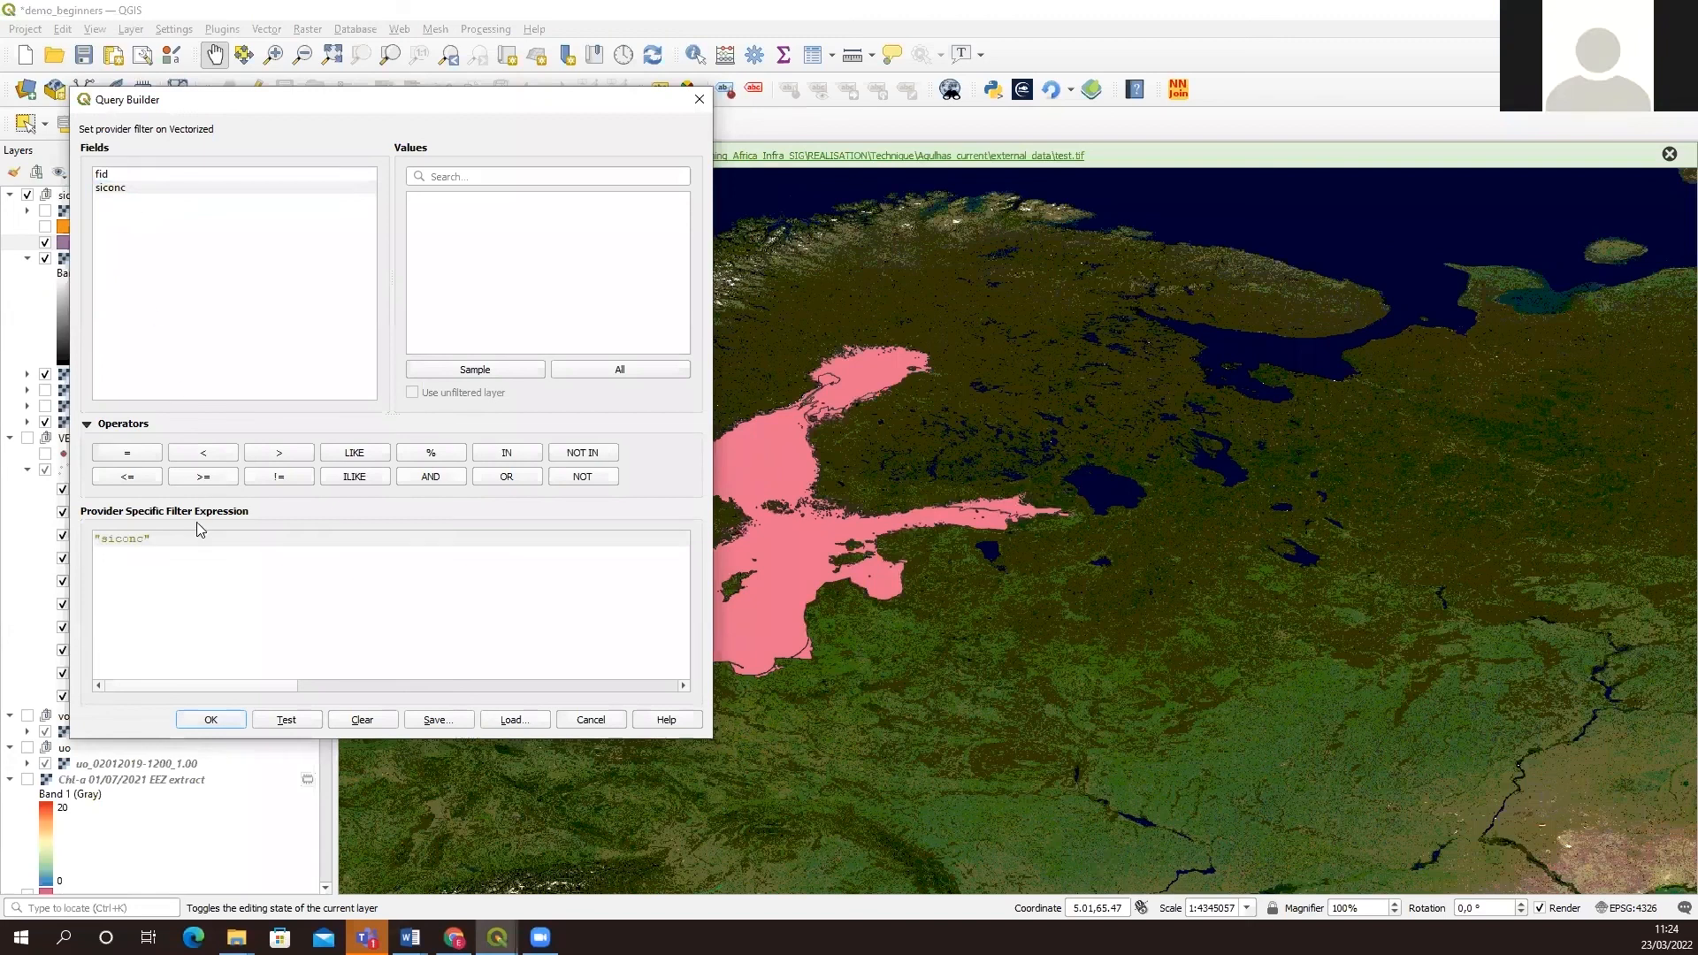
left_click(212, 478)
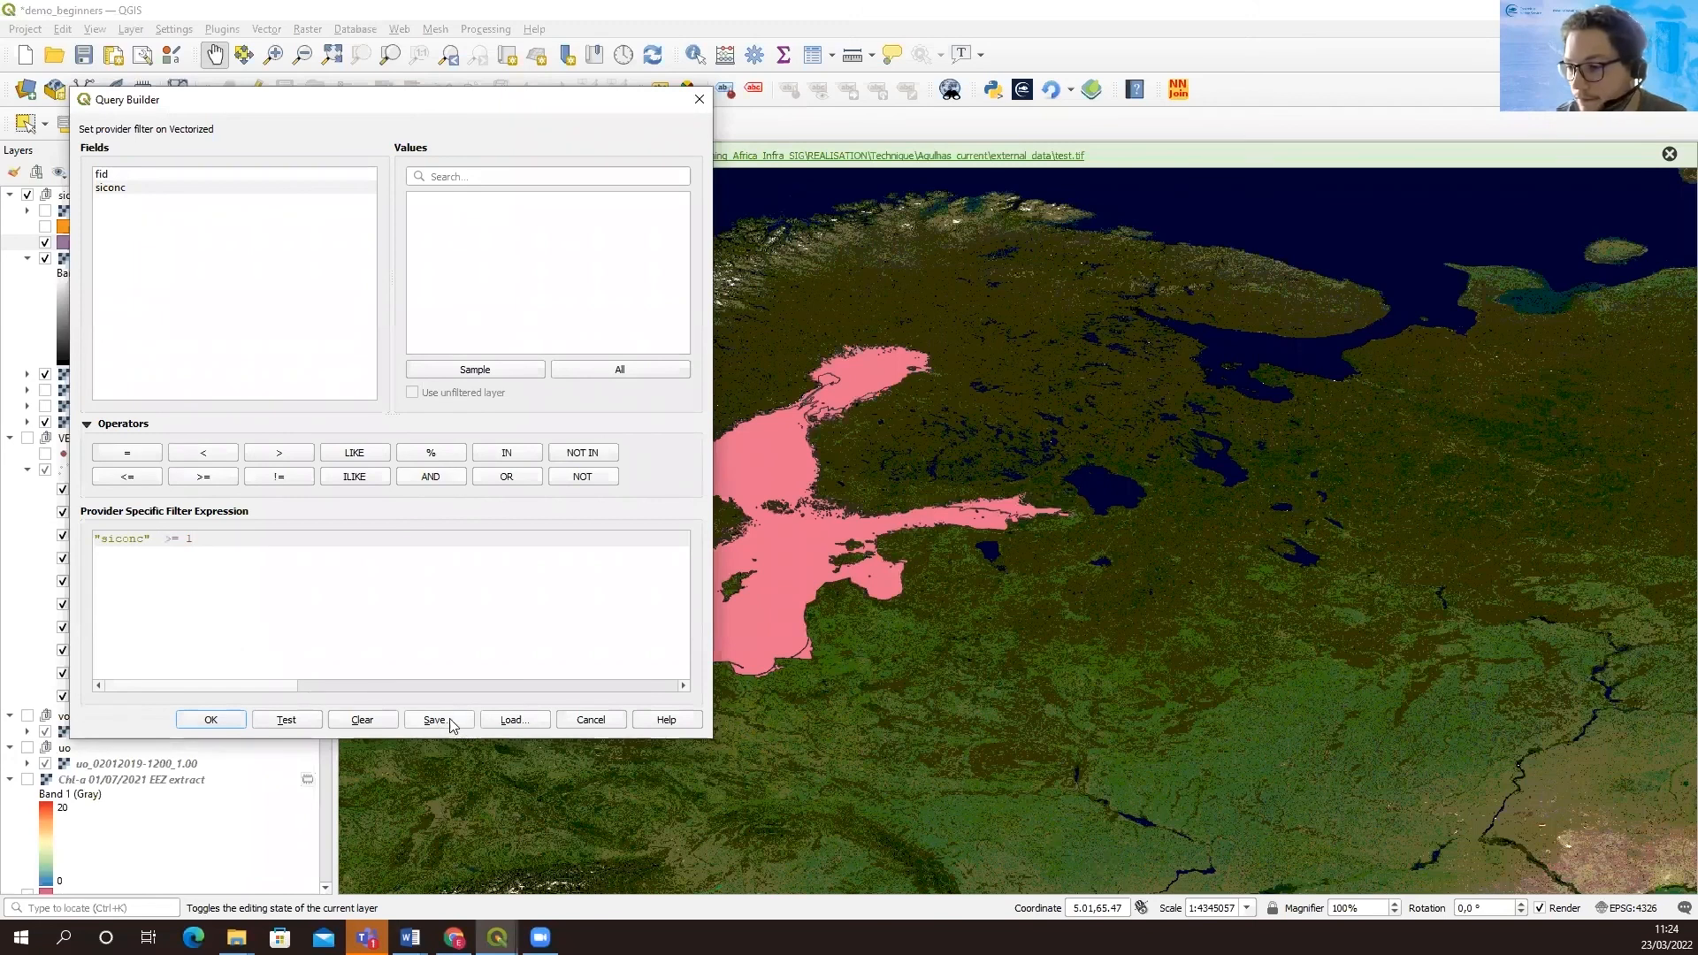
left_click(212, 721)
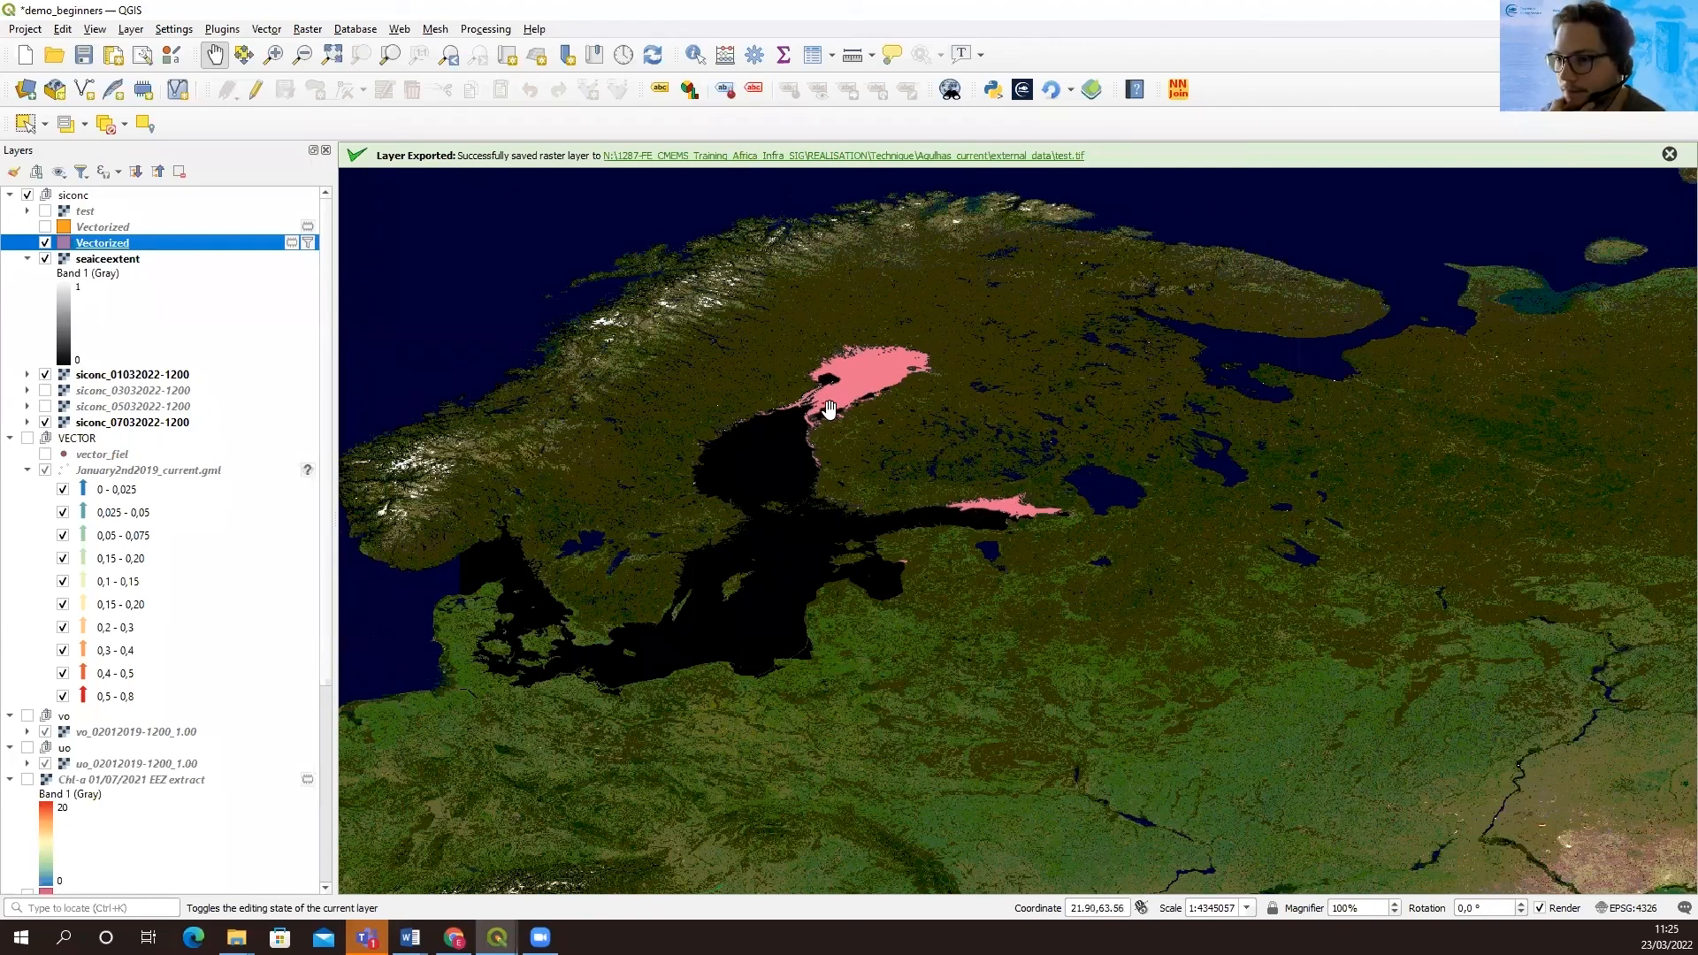
Export the filtered Vectorized layer as an ESRI Shapefile named seaiceextent in the Documents folder, with CRS EPSG:4326 - WGS 84
right_click(114, 249)
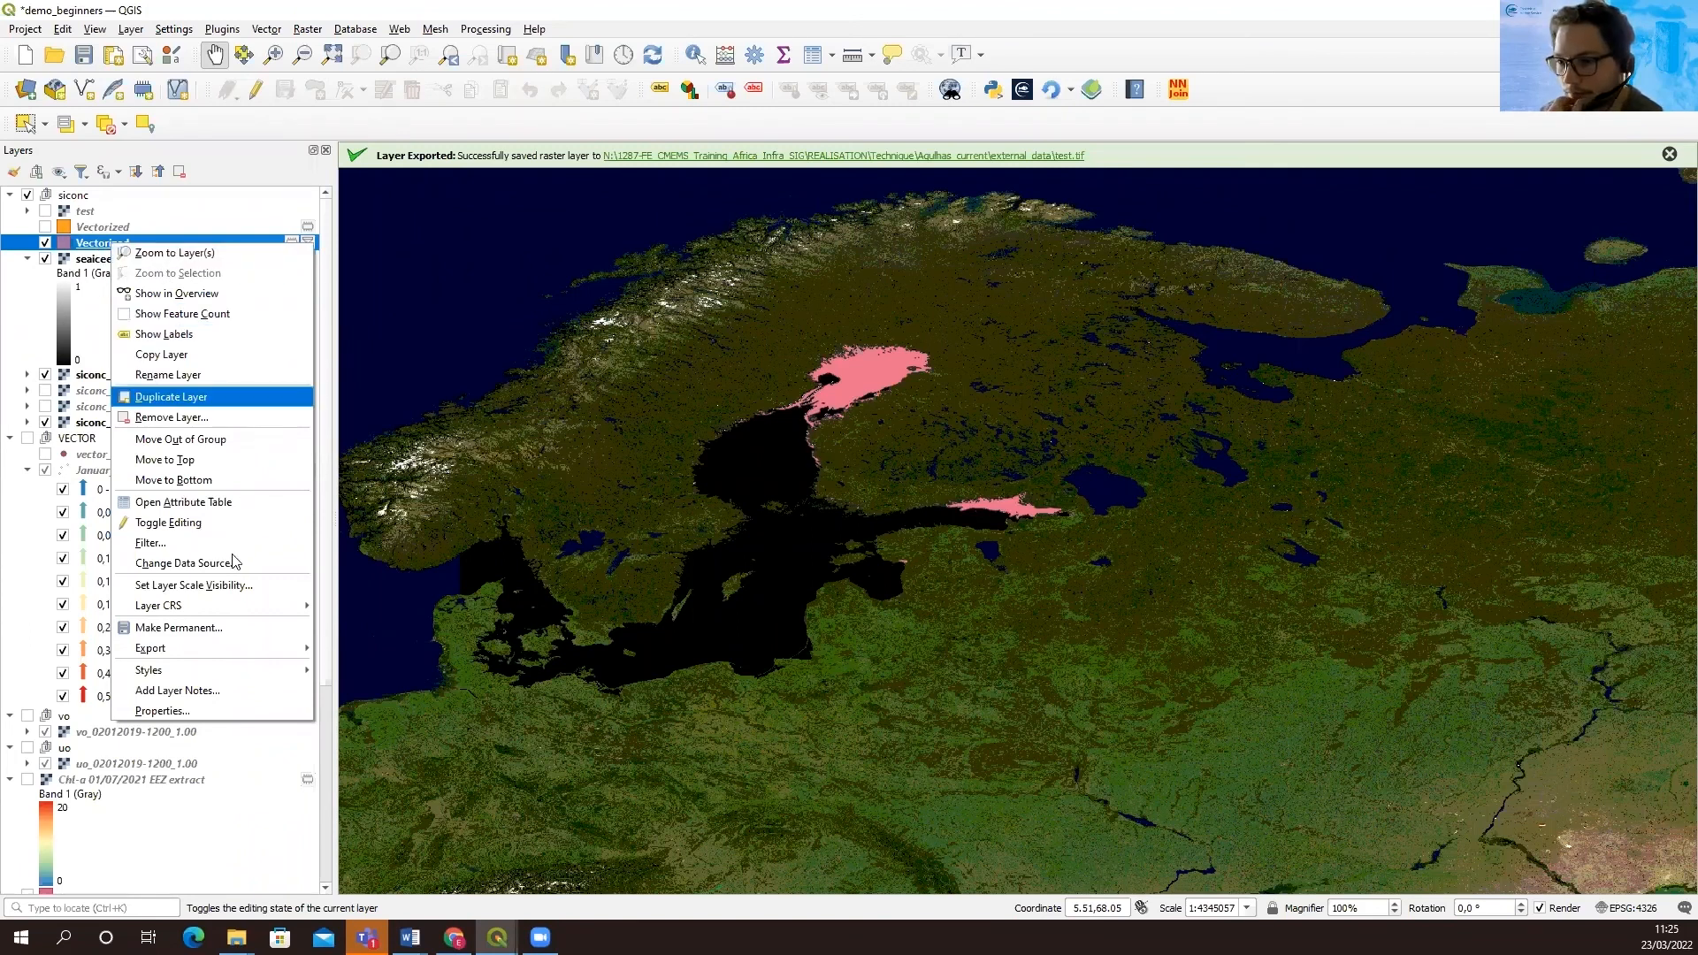
mouse_move(303, 655)
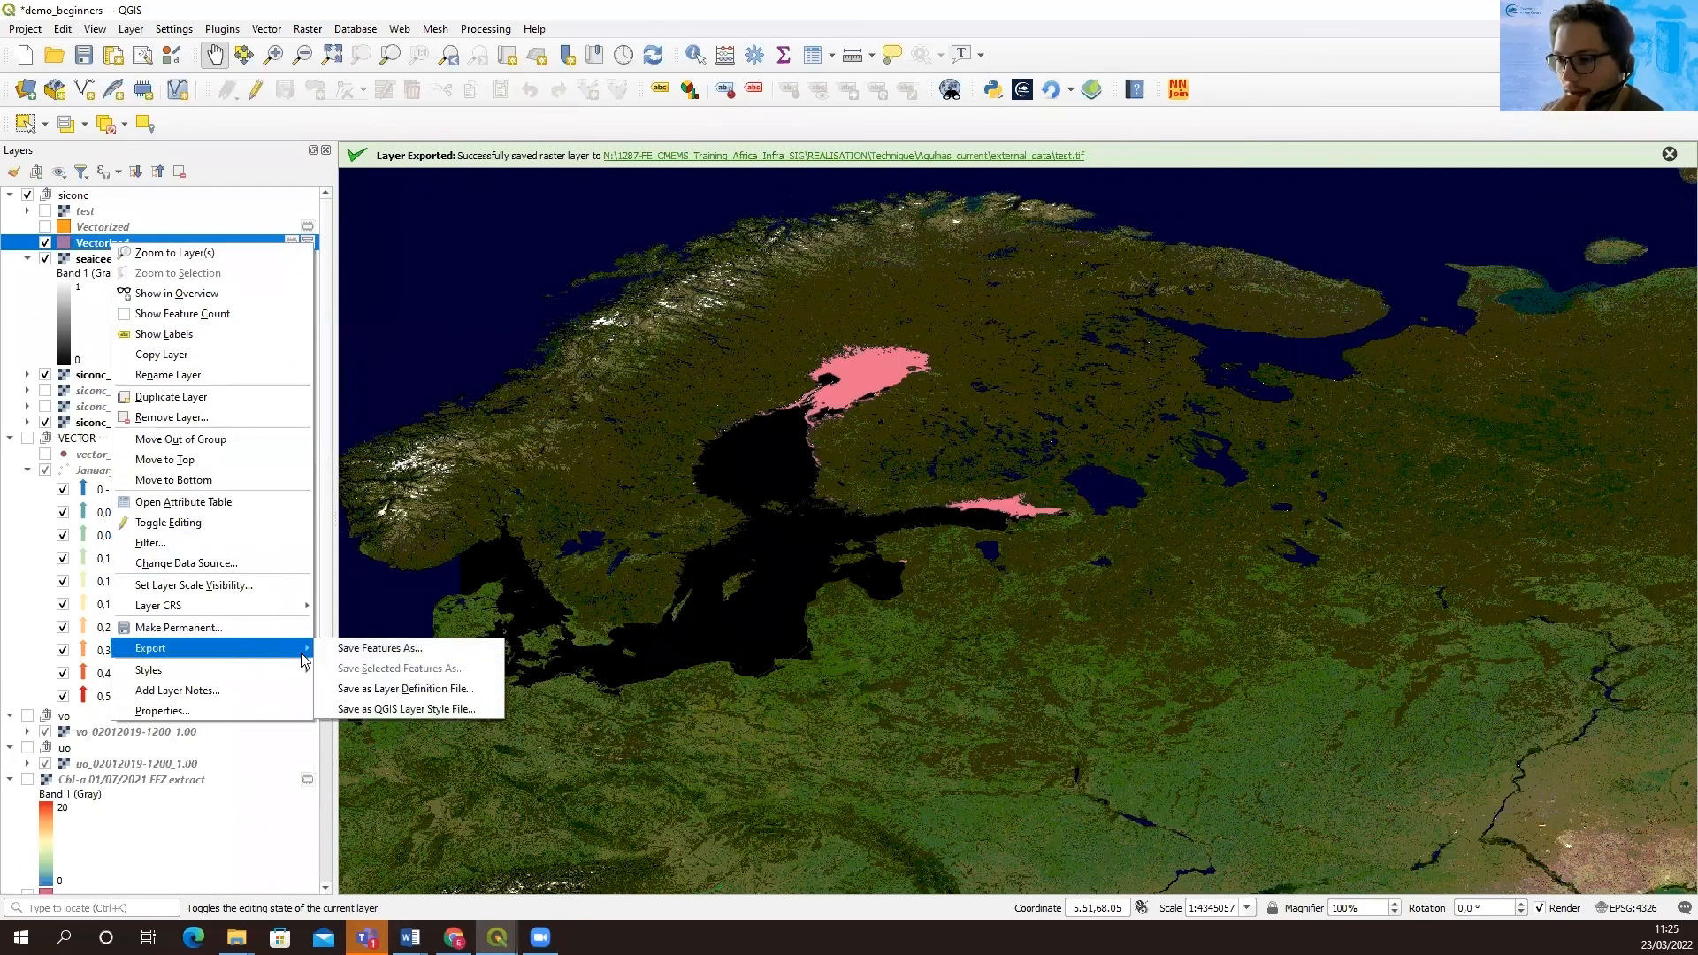
left_click(360, 647)
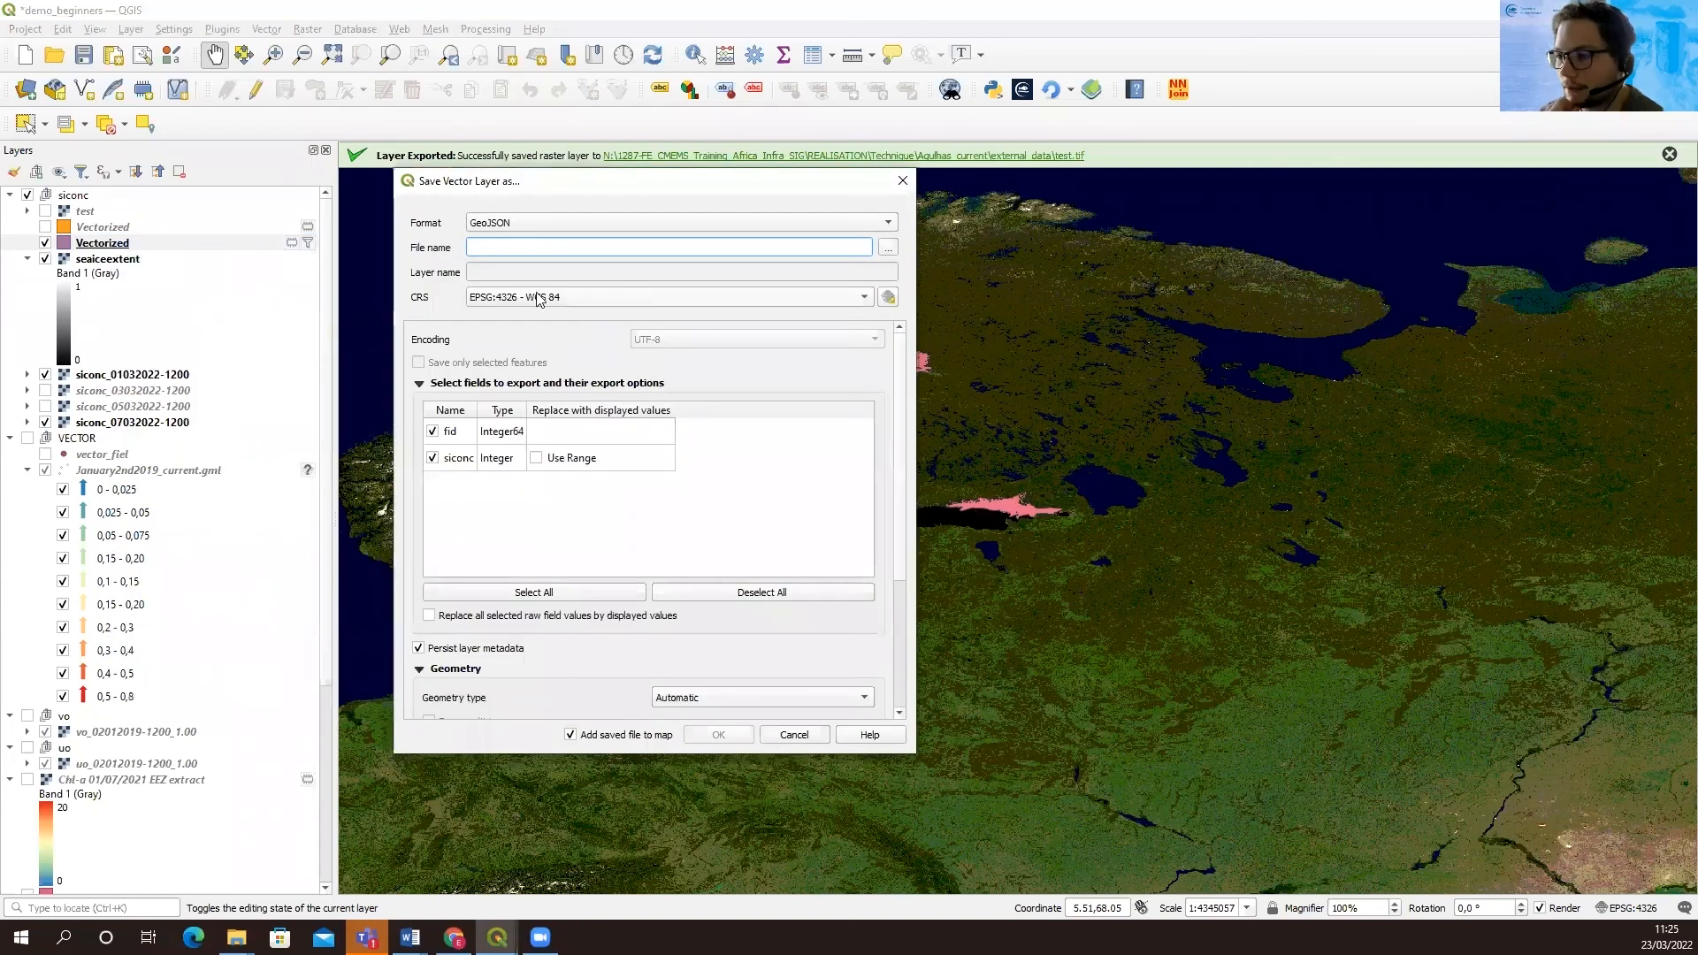
left_click(603, 222)
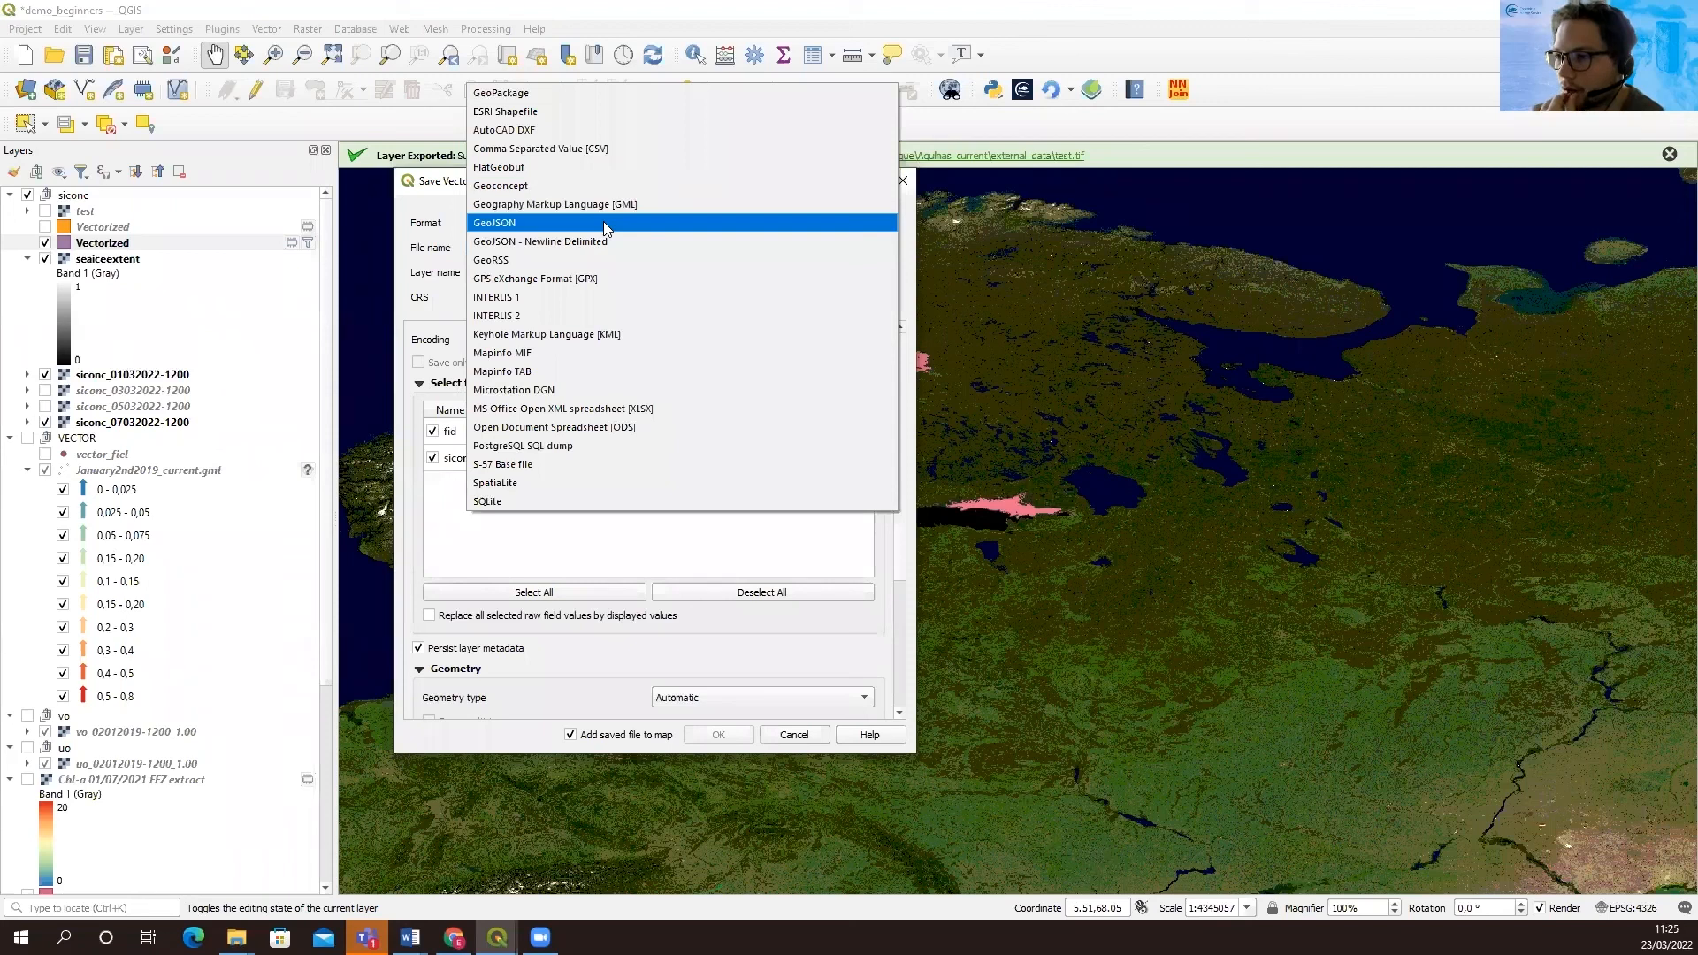
left_click(566, 120)
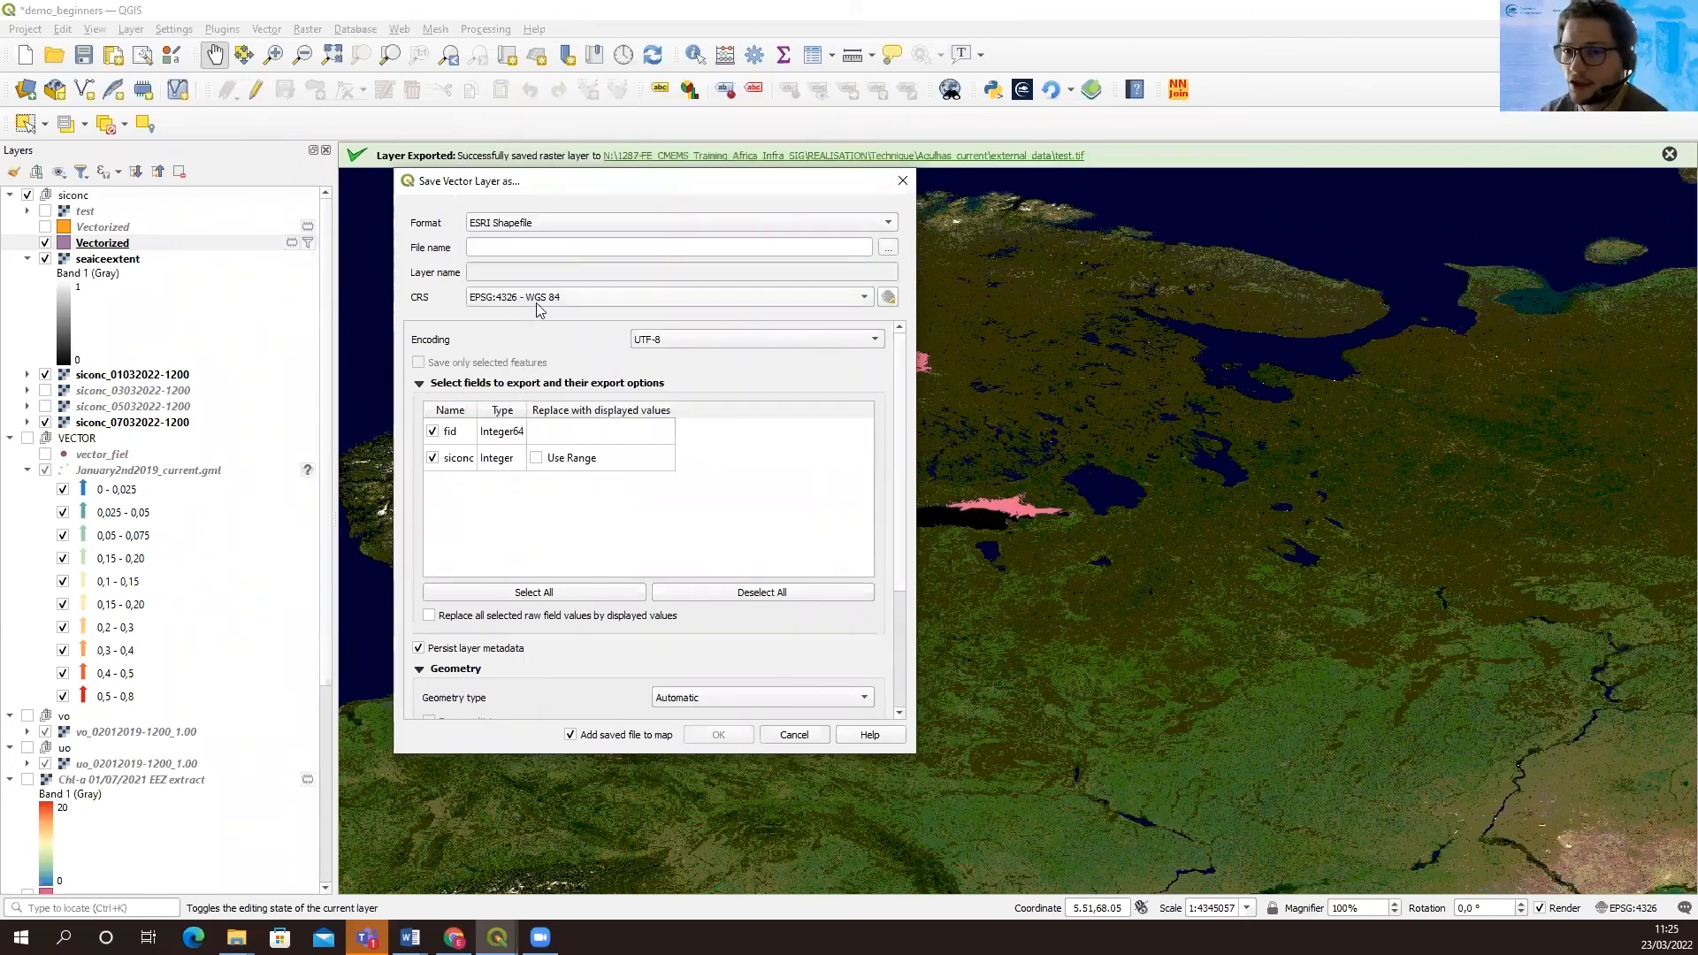
mouse_move(538, 309)
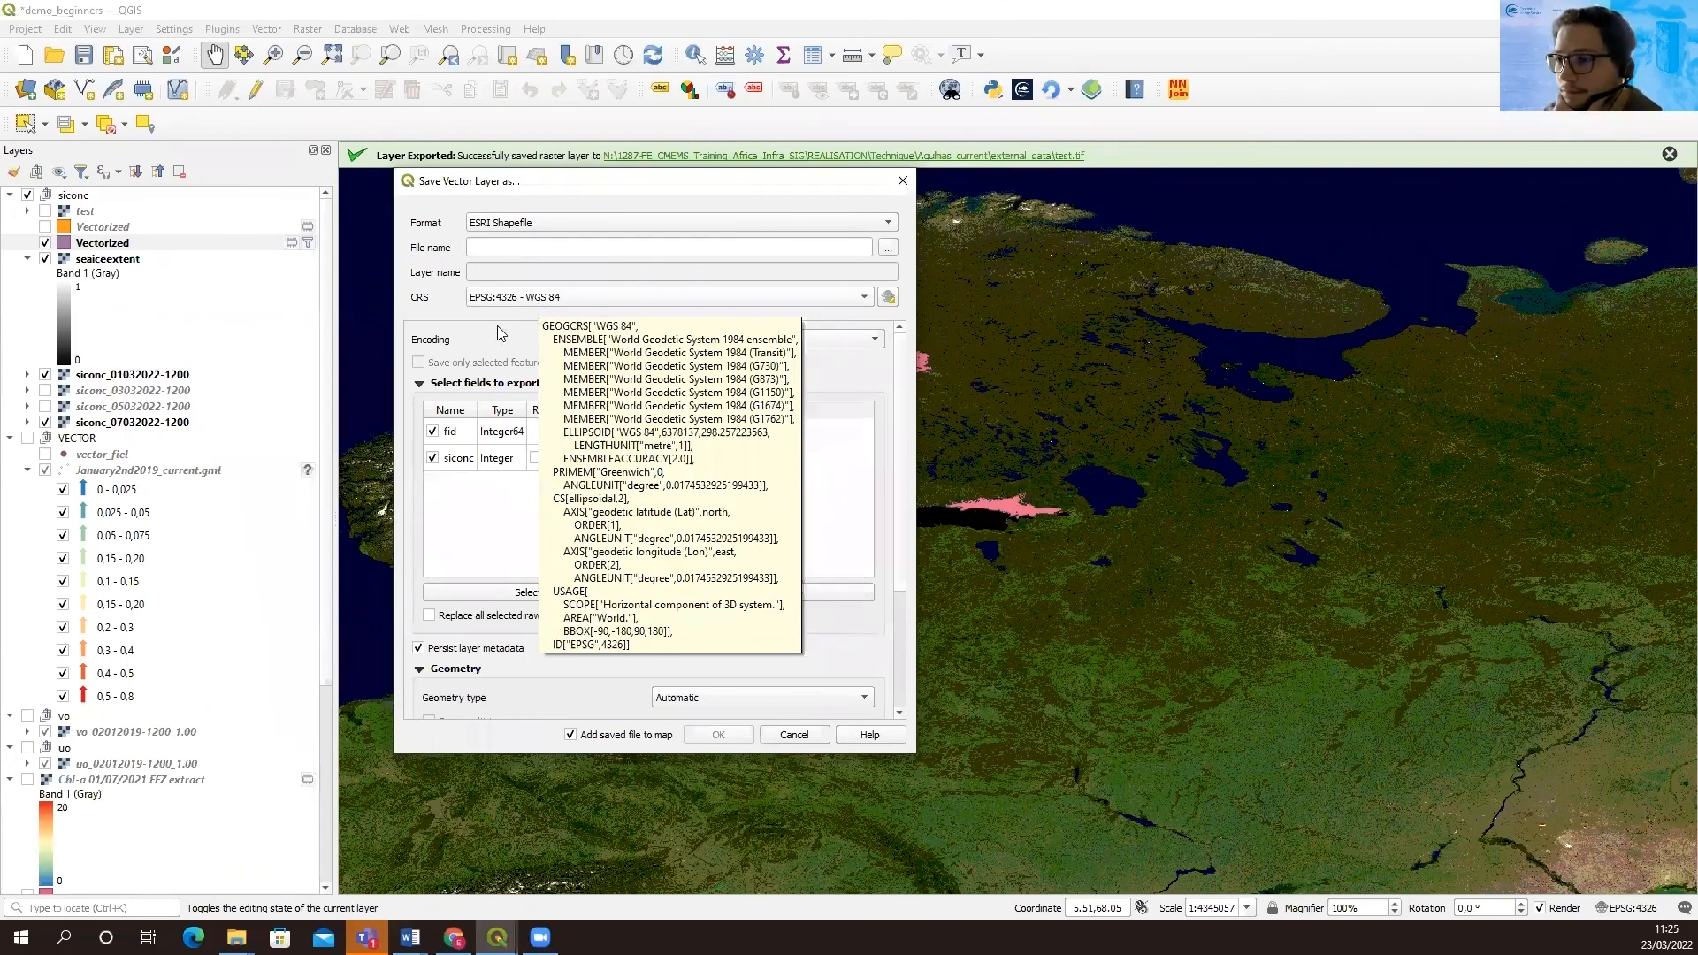
left_click(887, 250)
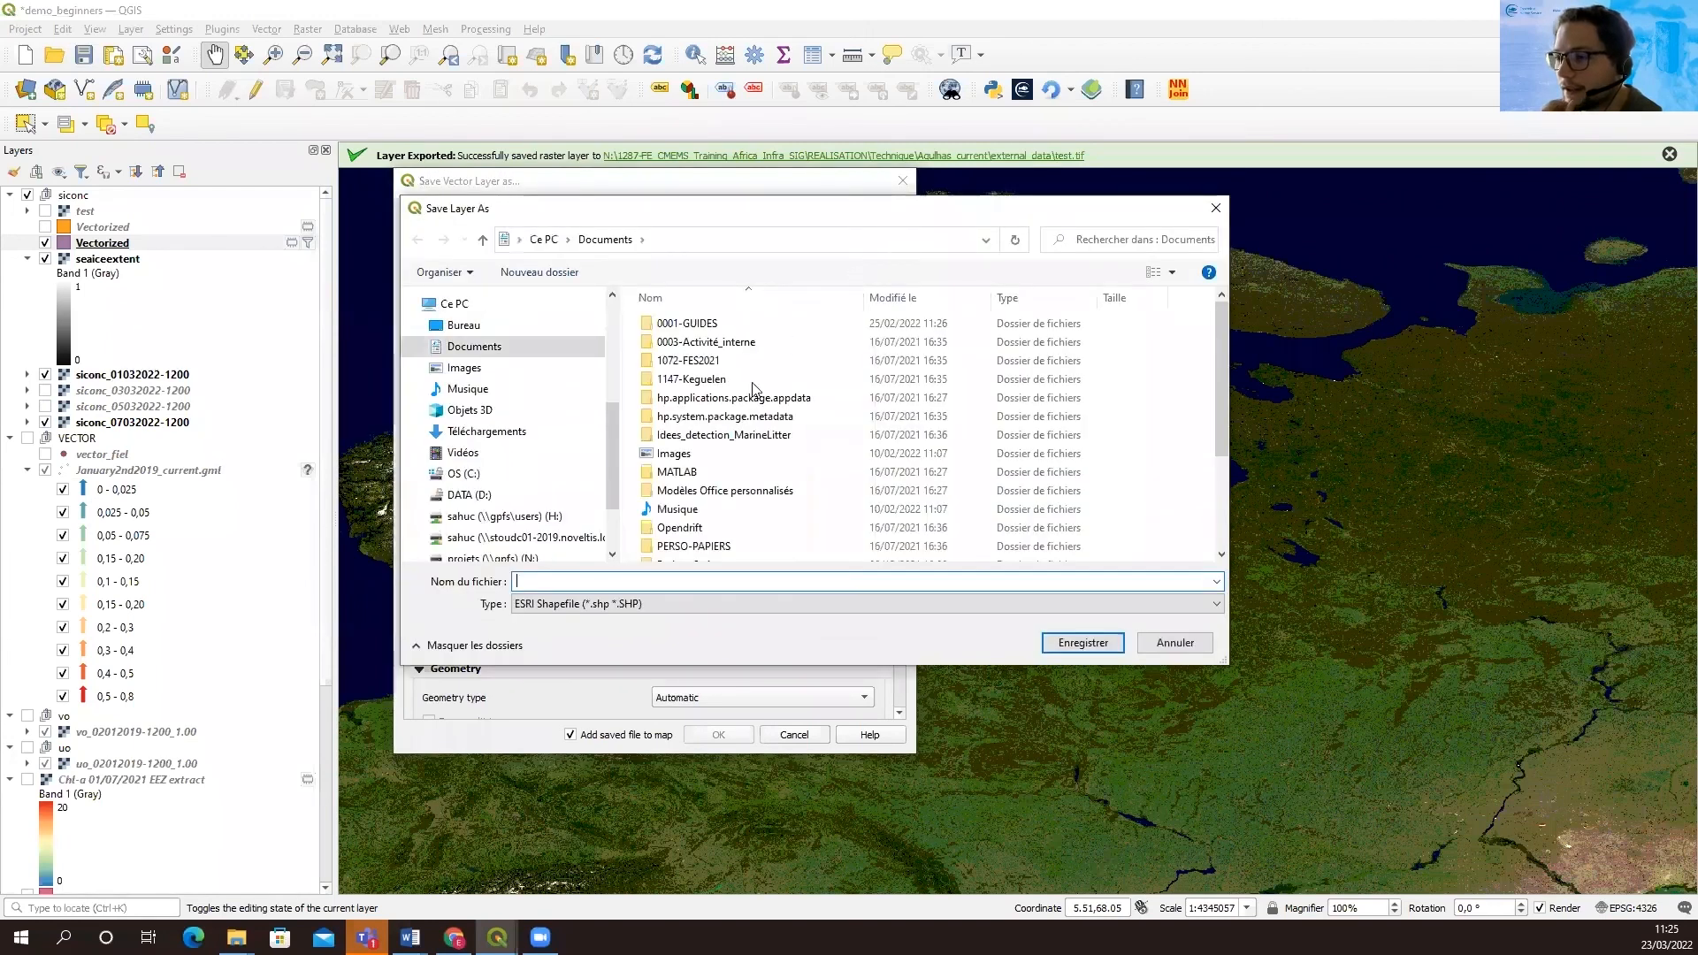
type("sea")
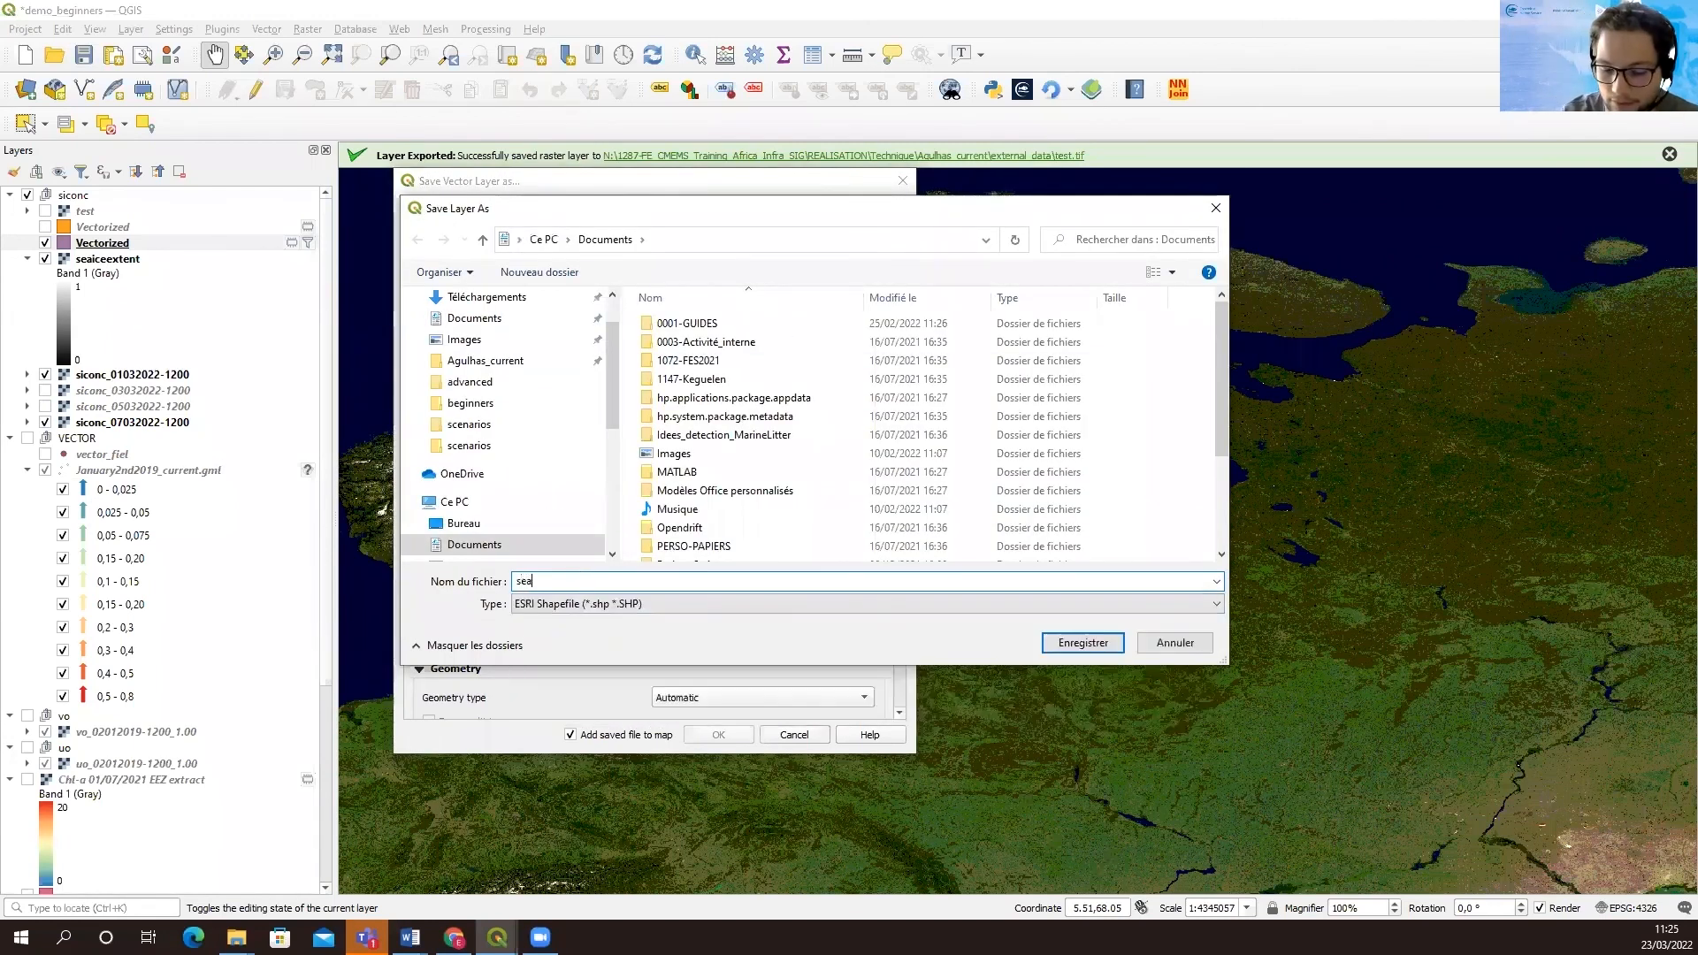
type("iceextent")
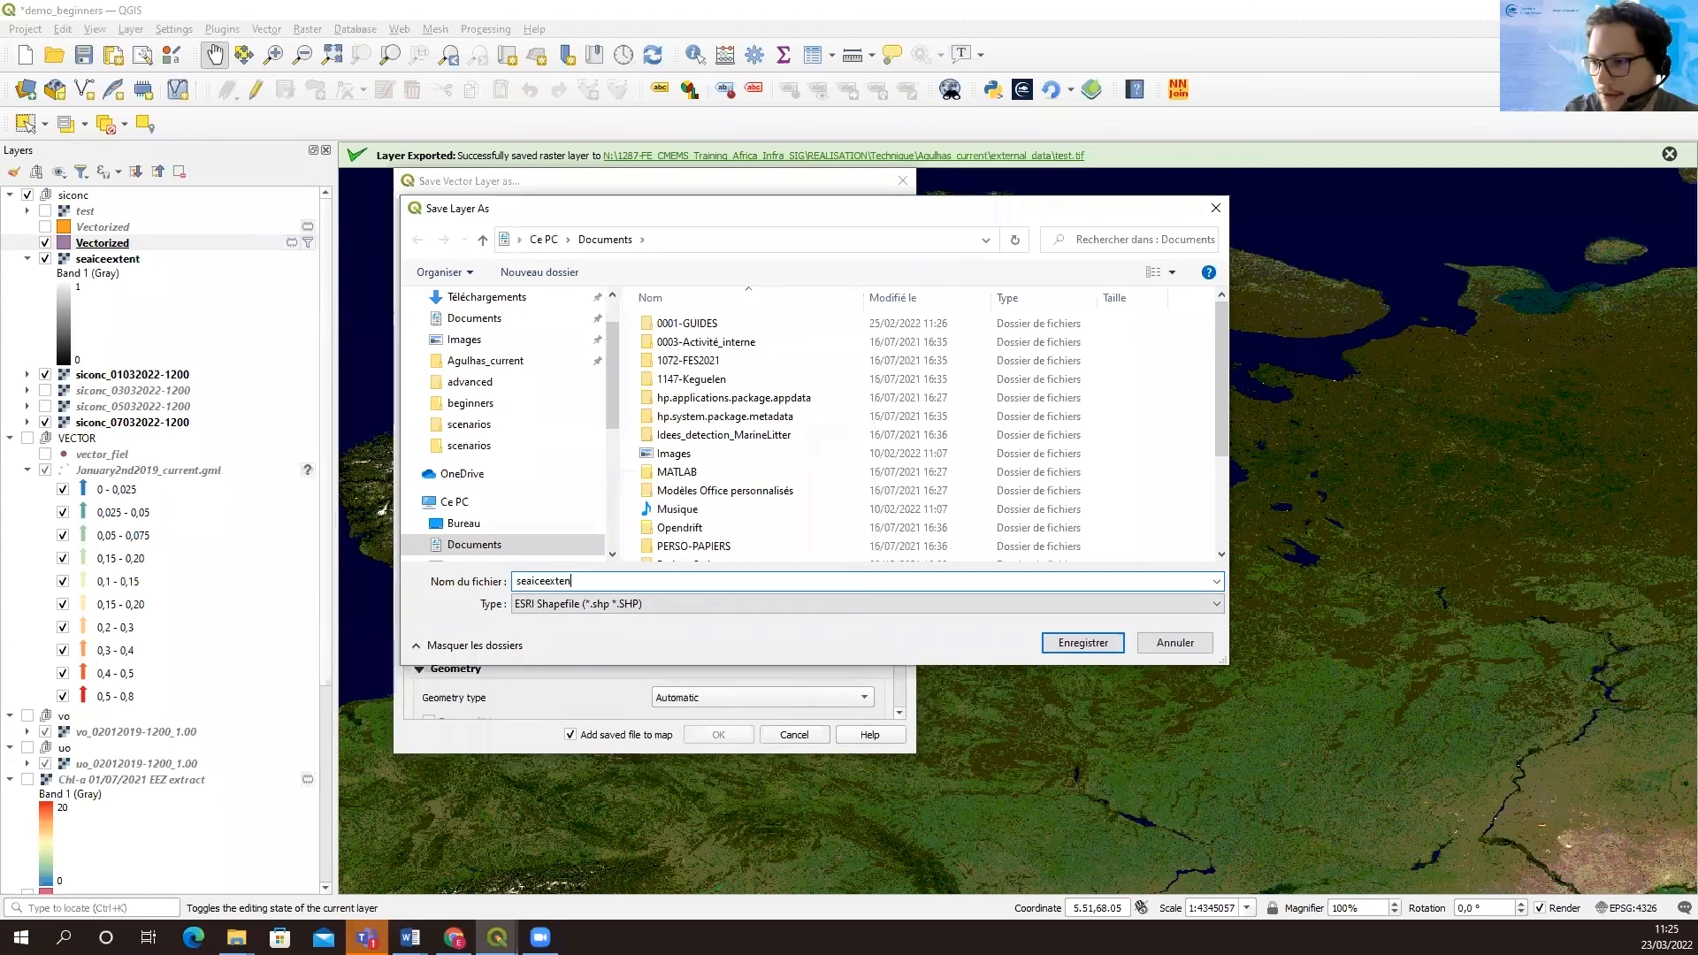
left_click(1081, 644)
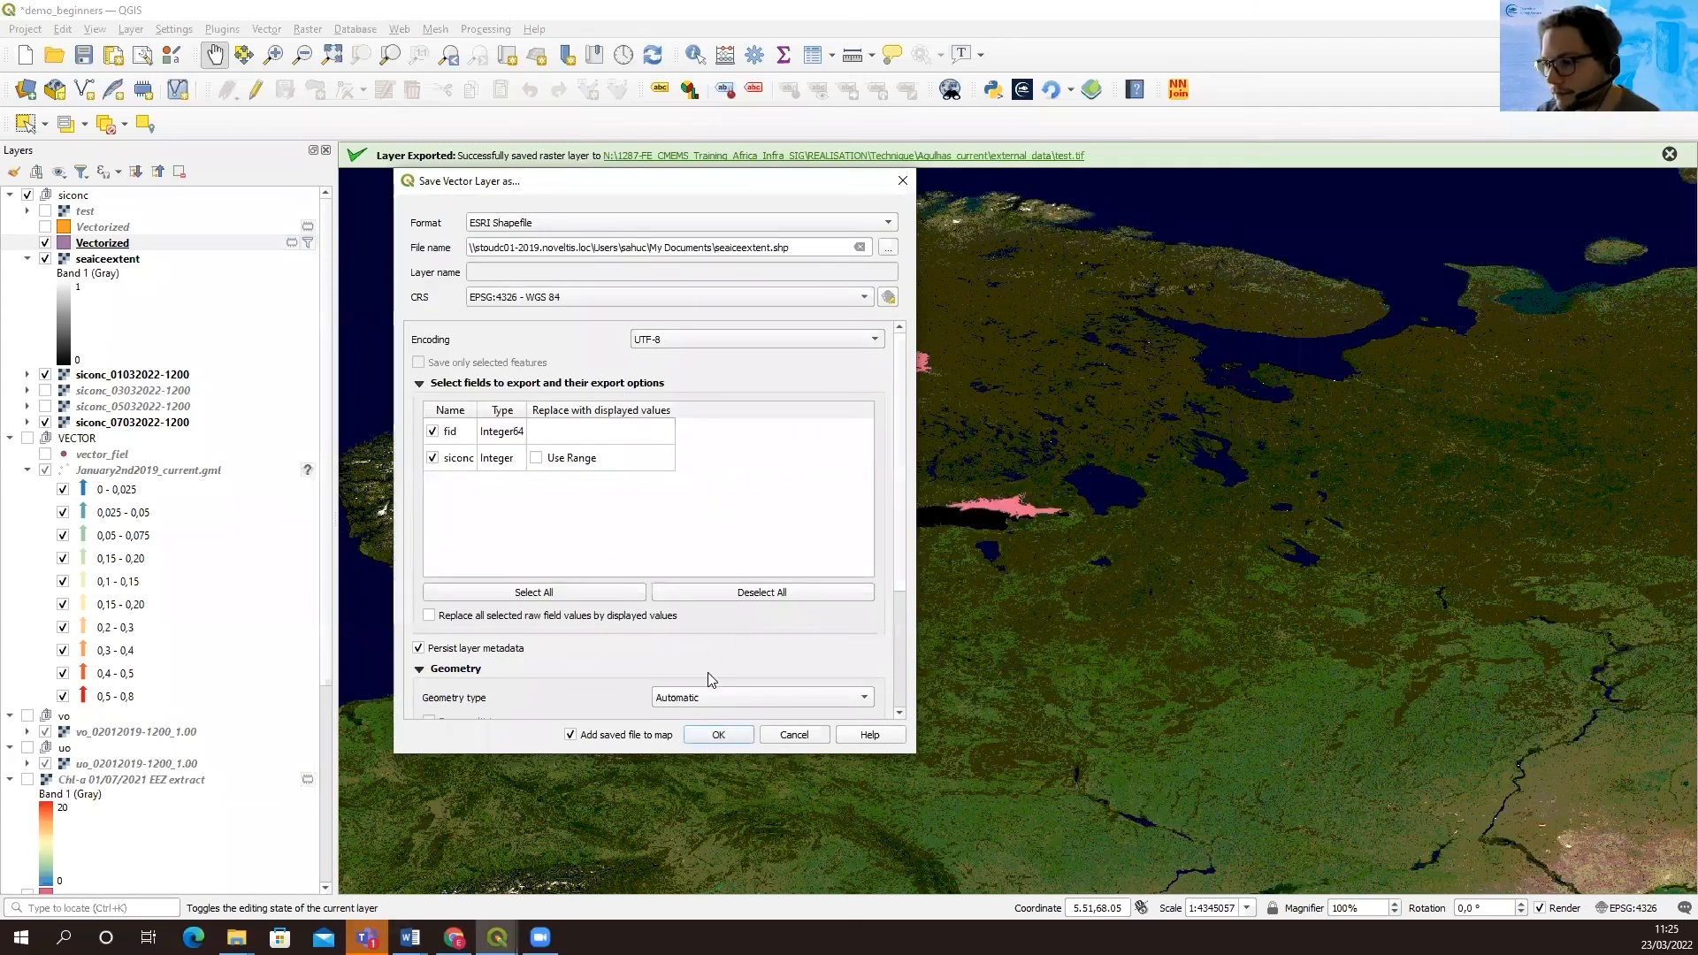
left_click(718, 735)
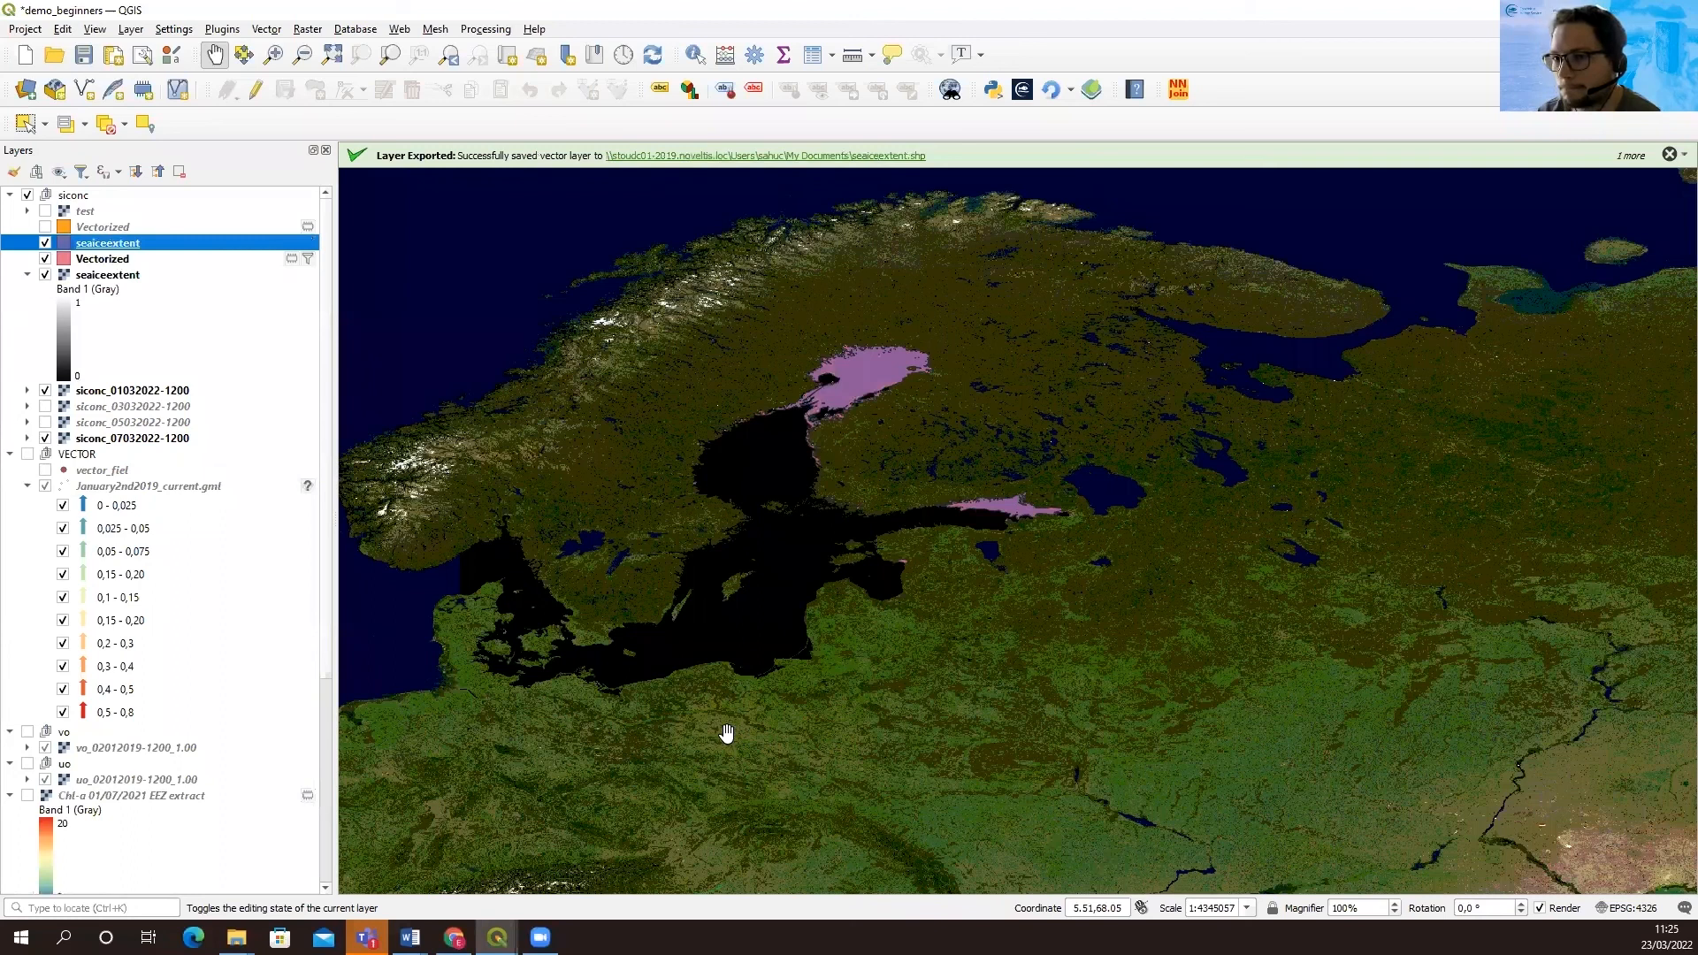